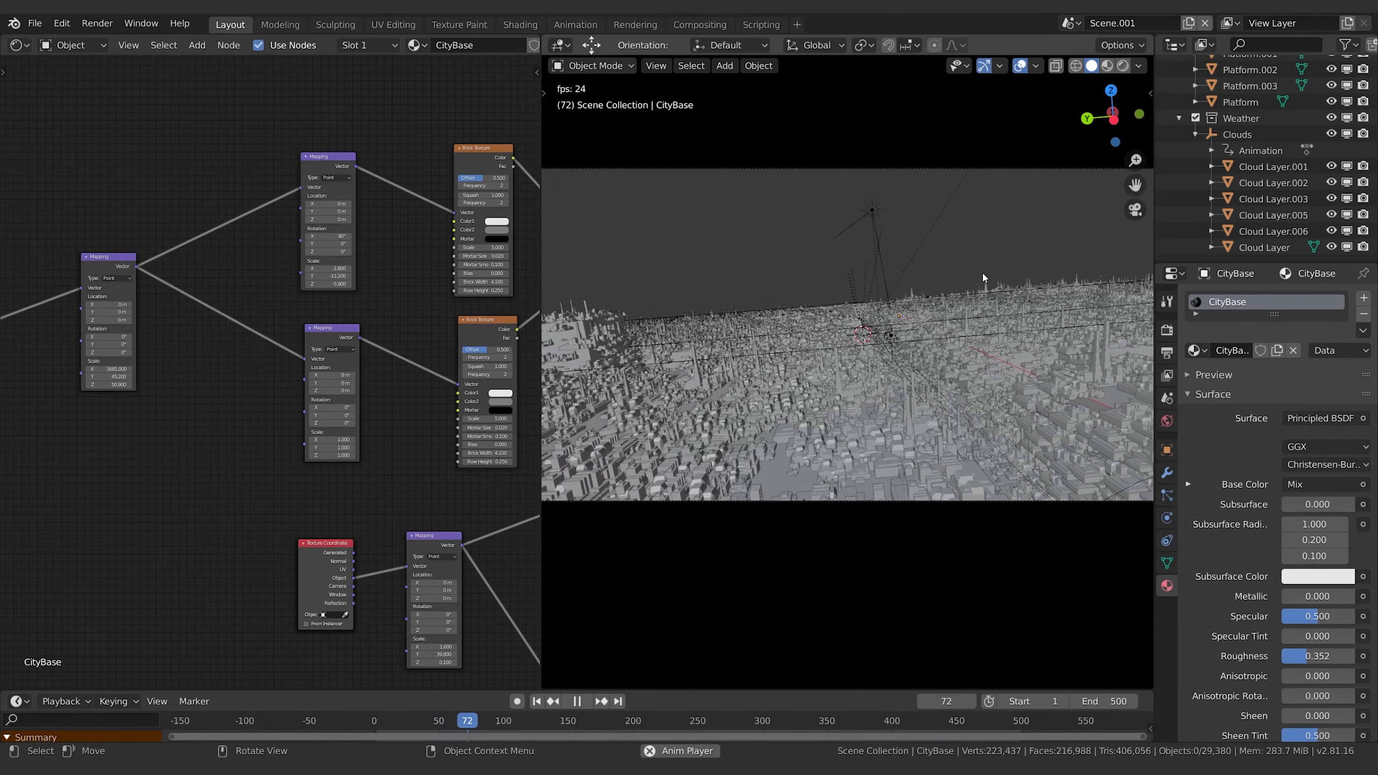
- Pause playback at frame 112 and show Cloud Layer.001's Clouds material in a widened node editor
key(space)
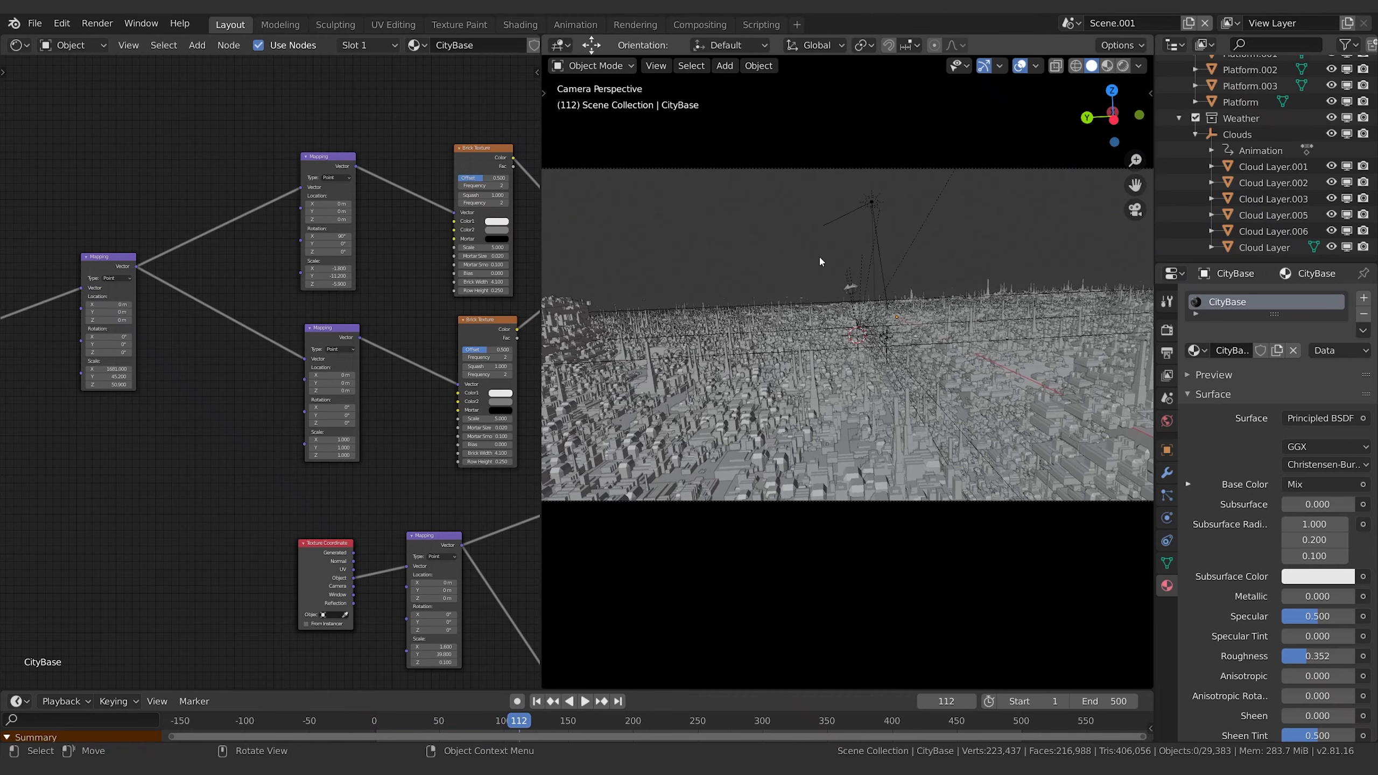
click(1272, 166)
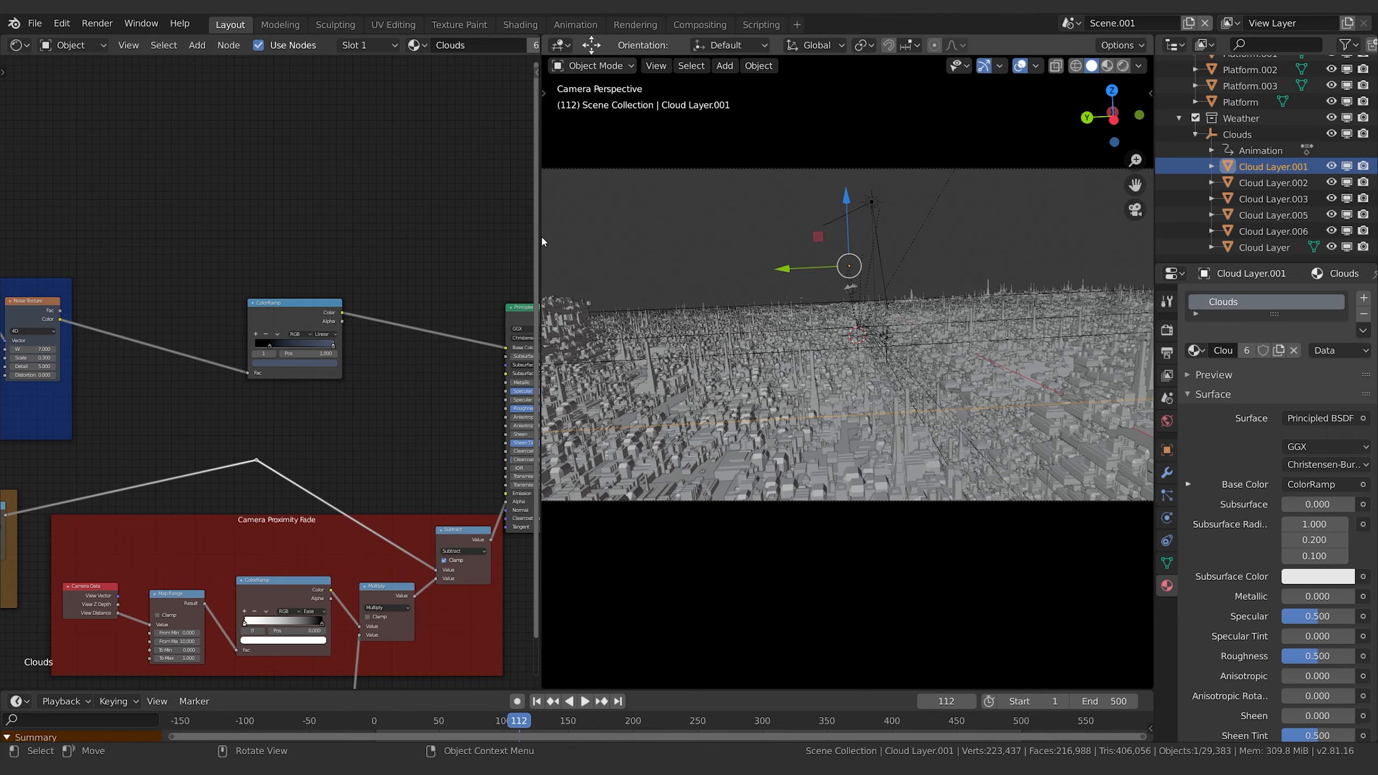
drag(540, 236, 920, 227)
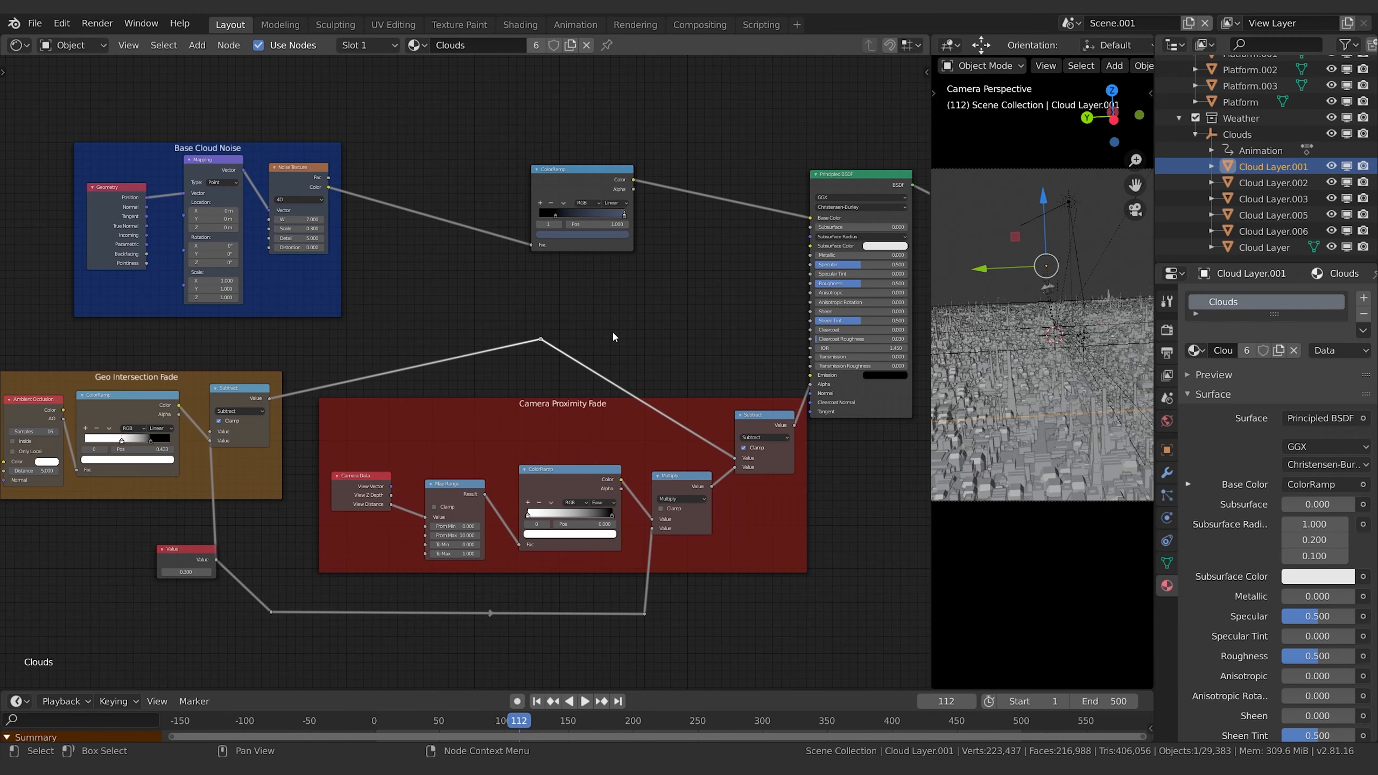
- Examine the Base Cloud Noise, Geo Intersection Fade and Camera Proximity Fade node groups of the Clouds material
middle_drag(587, 325, 613, 302)
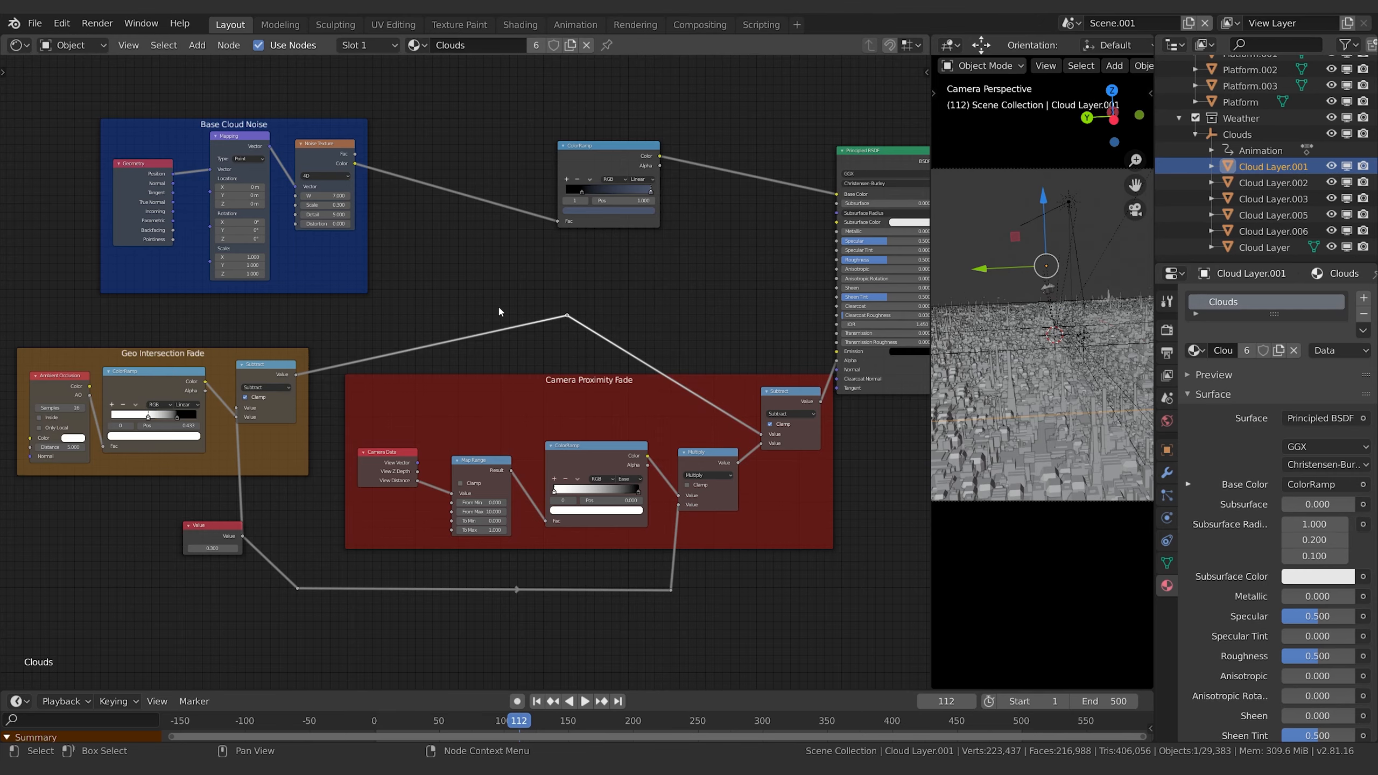
middle_drag(474, 235, 480, 238)
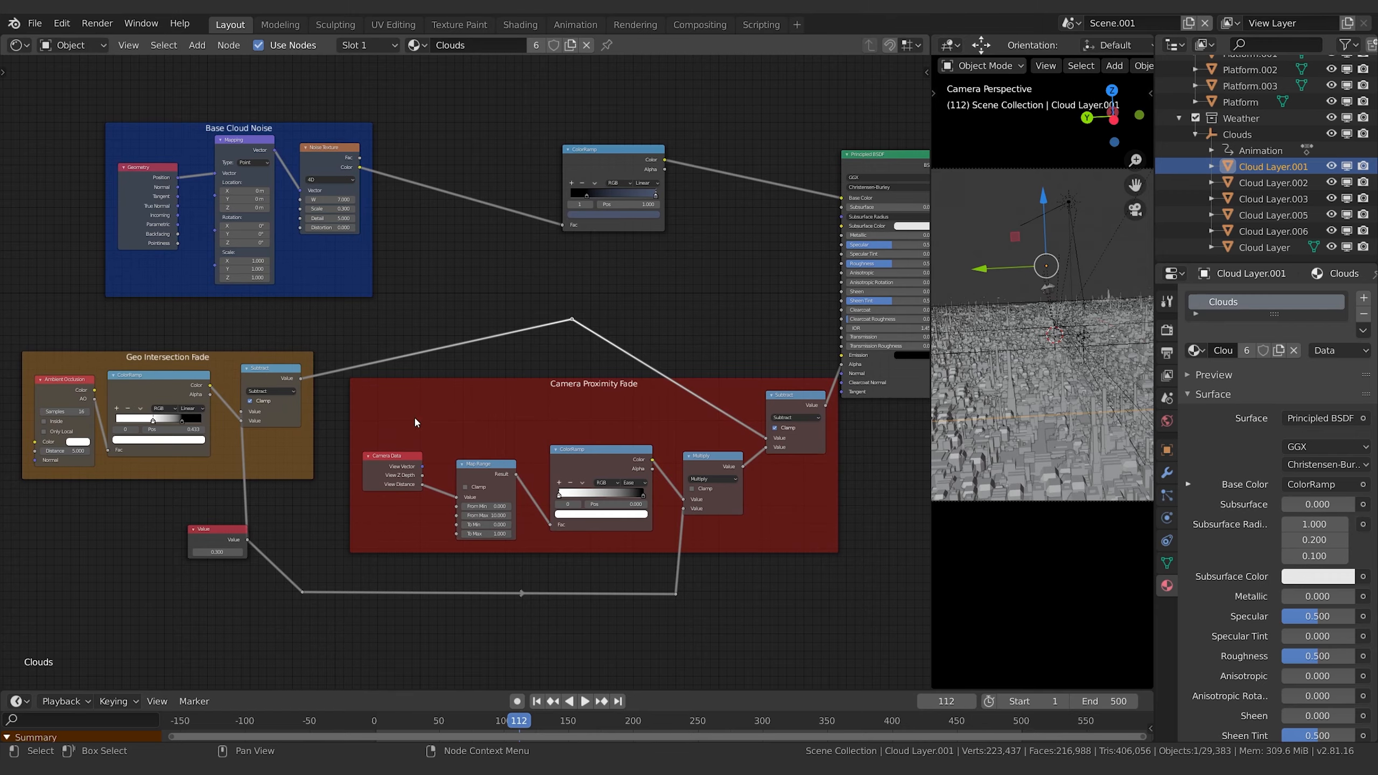
middle_drag(371, 358, 563, 322)
scroll(562, 322, up, 3)
middle_drag(731, 326, 539, 352)
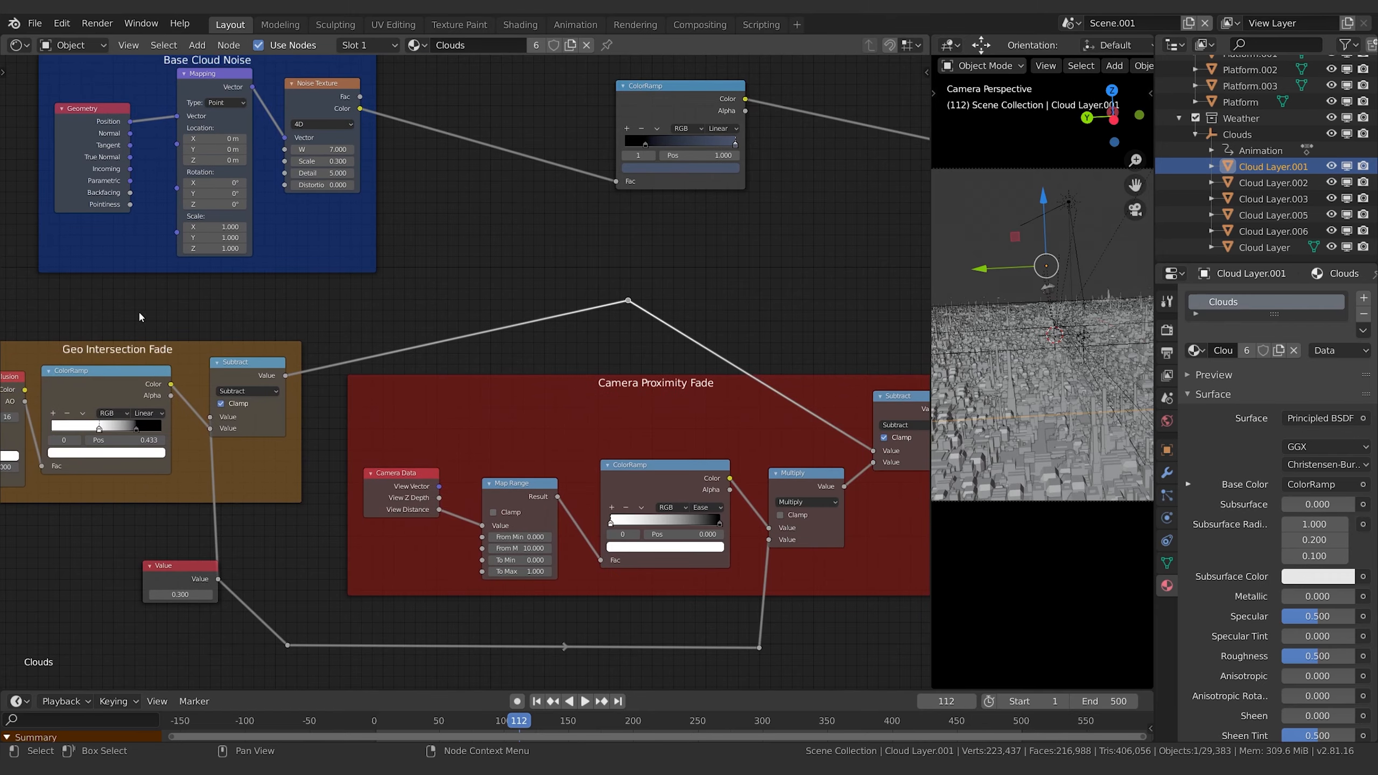
middle_drag(297, 379, 502, 331)
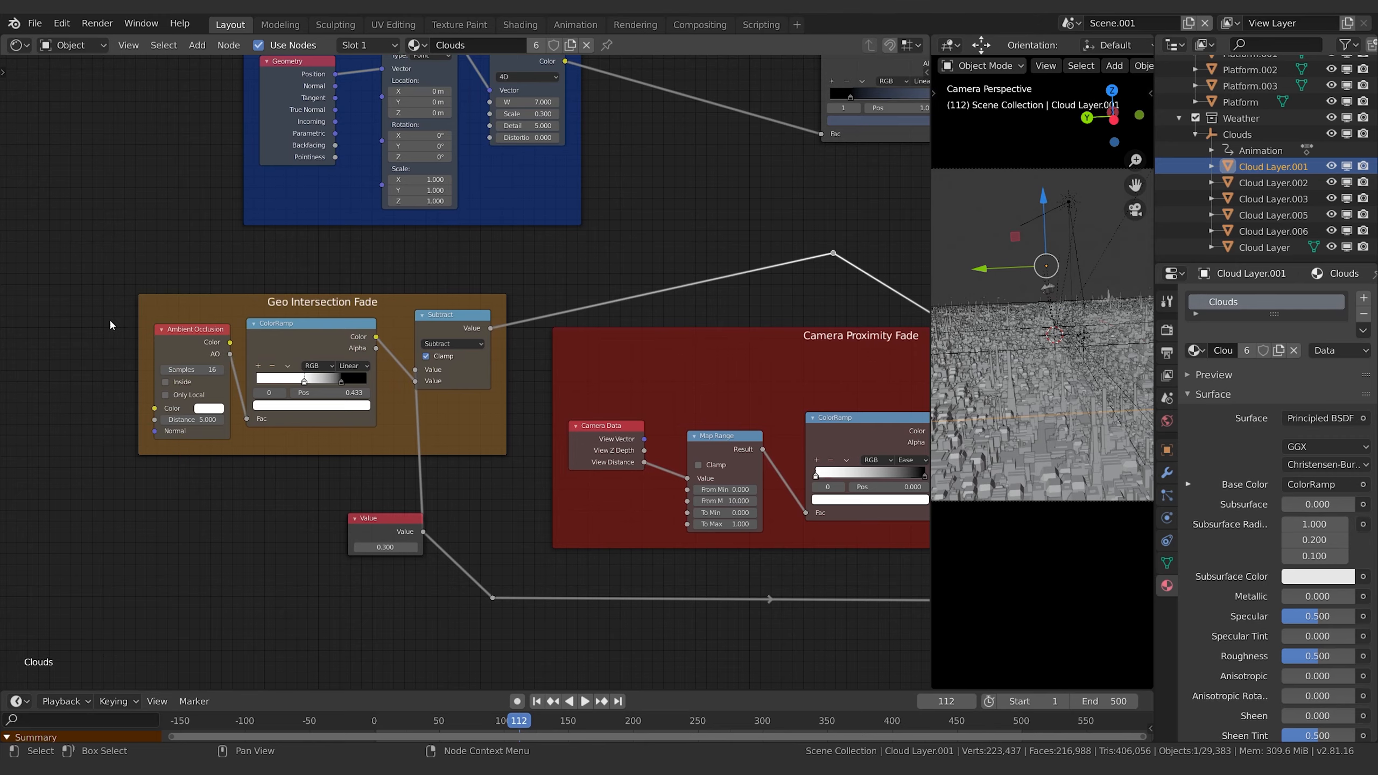
middle_drag(554, 451, 580, 435)
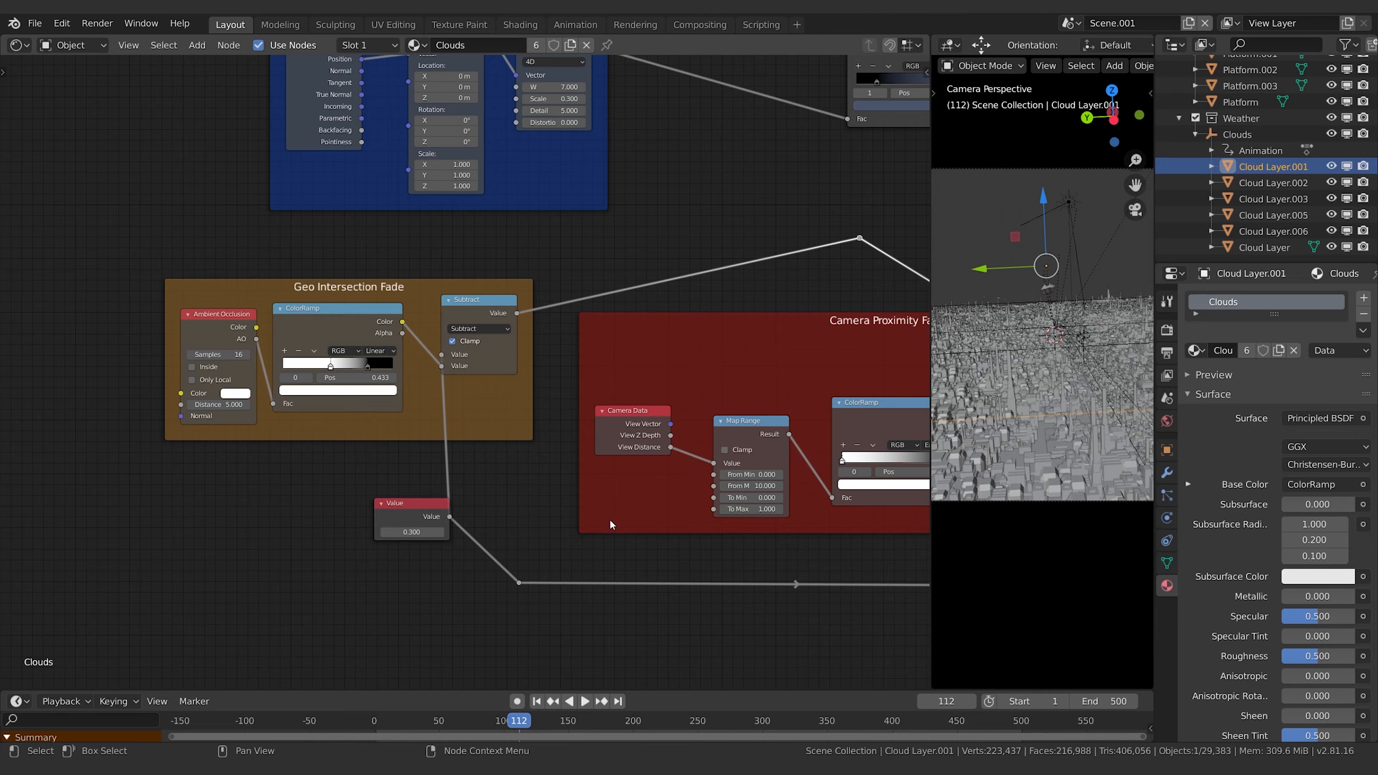
middle_drag(461, 494, 402, 410)
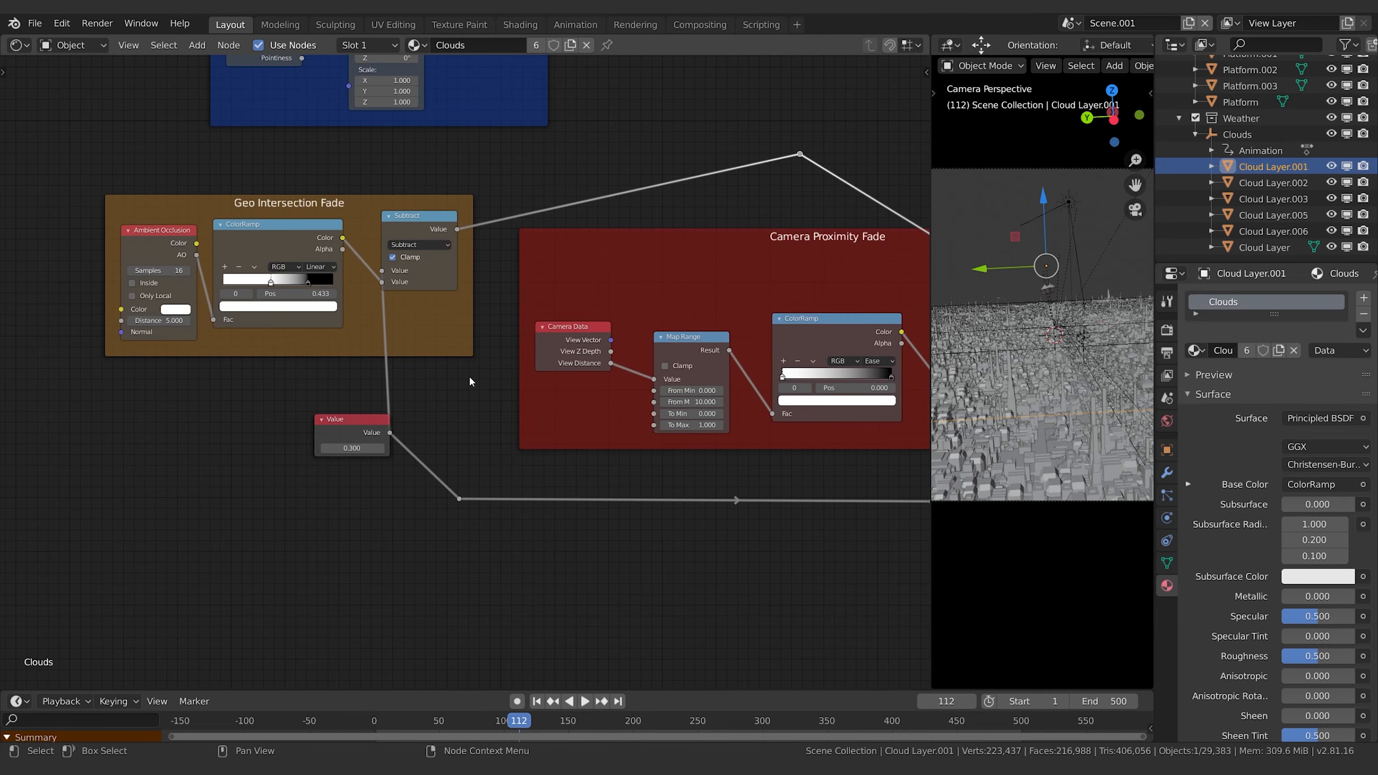
middle_drag(470, 381, 443, 412)
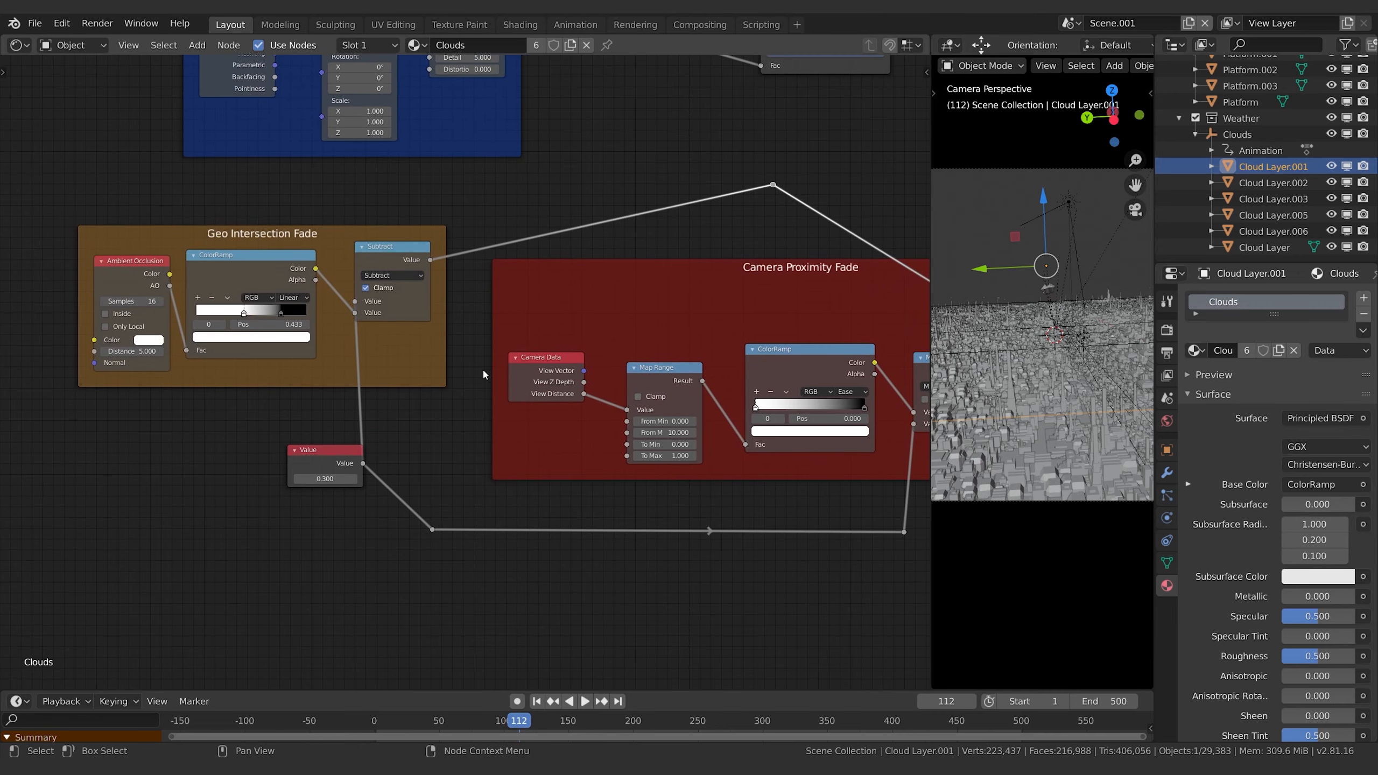
- Change the Subtract math node in the Geo Intersection Fade frame to Multiply and nudge it slightly away from the ColorRamp
middle_drag(388, 375, 408, 405)
scroll(358, 386, up, 2)
click(493, 221)
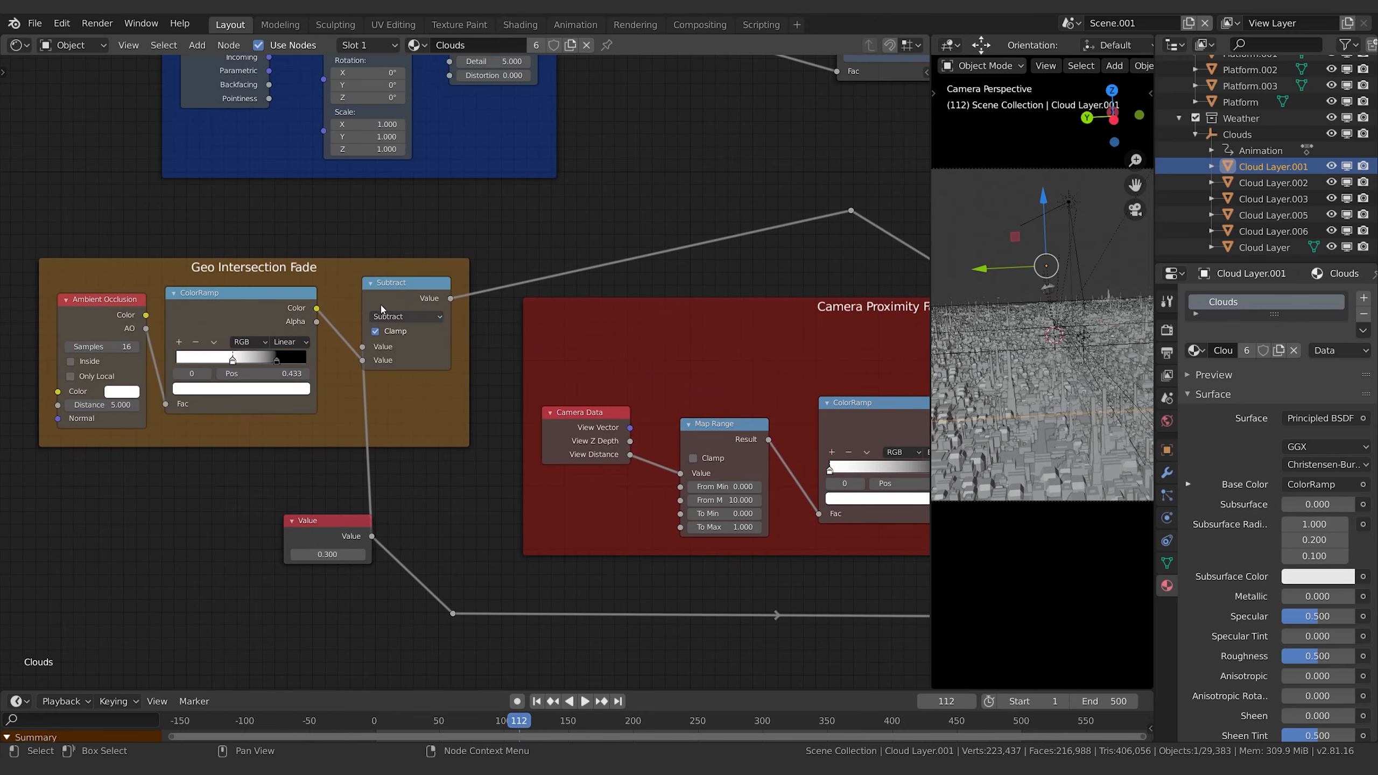
mouse_move(415, 310)
mouse_down()
mouse_move(450, 343)
mouse_move(413, 314)
mouse_up()
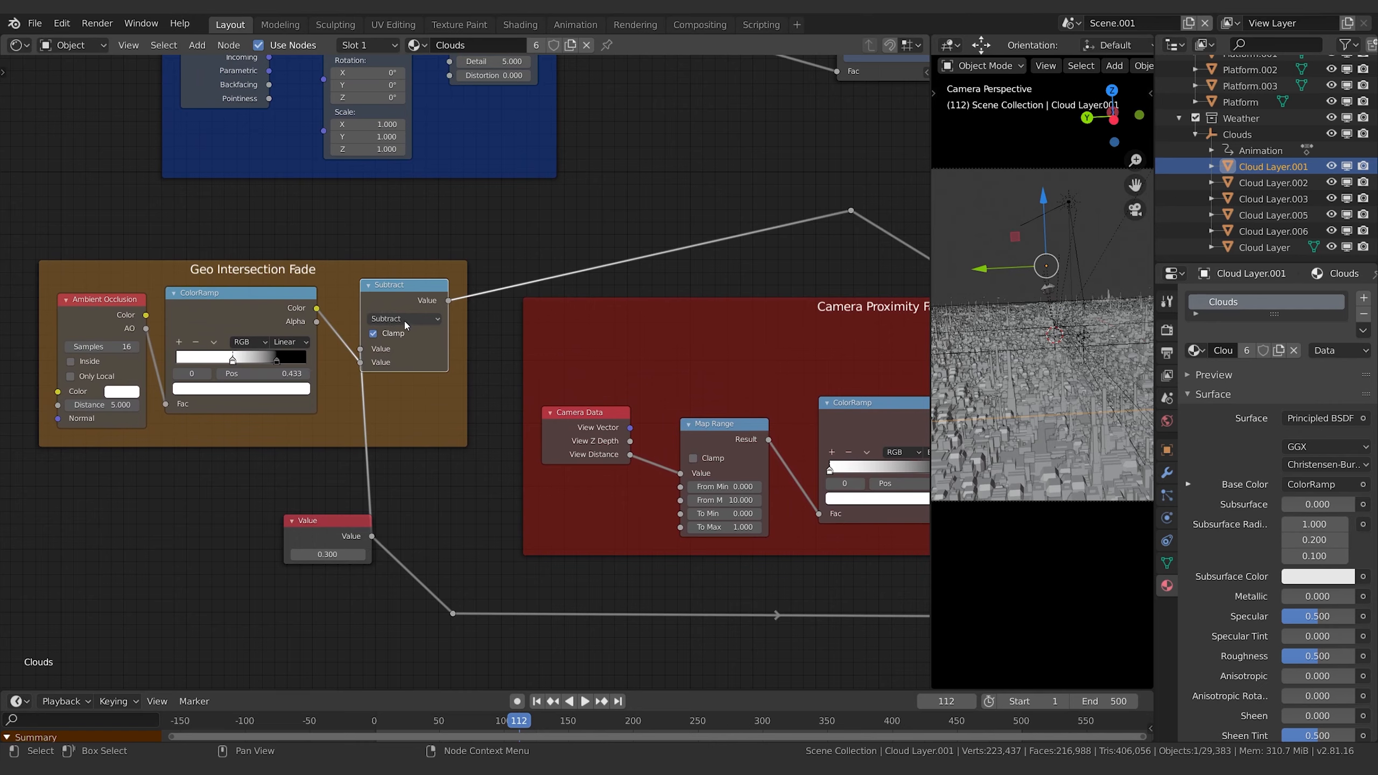
click(405, 325)
click(404, 348)
middle_drag(245, 308, 130, 303)
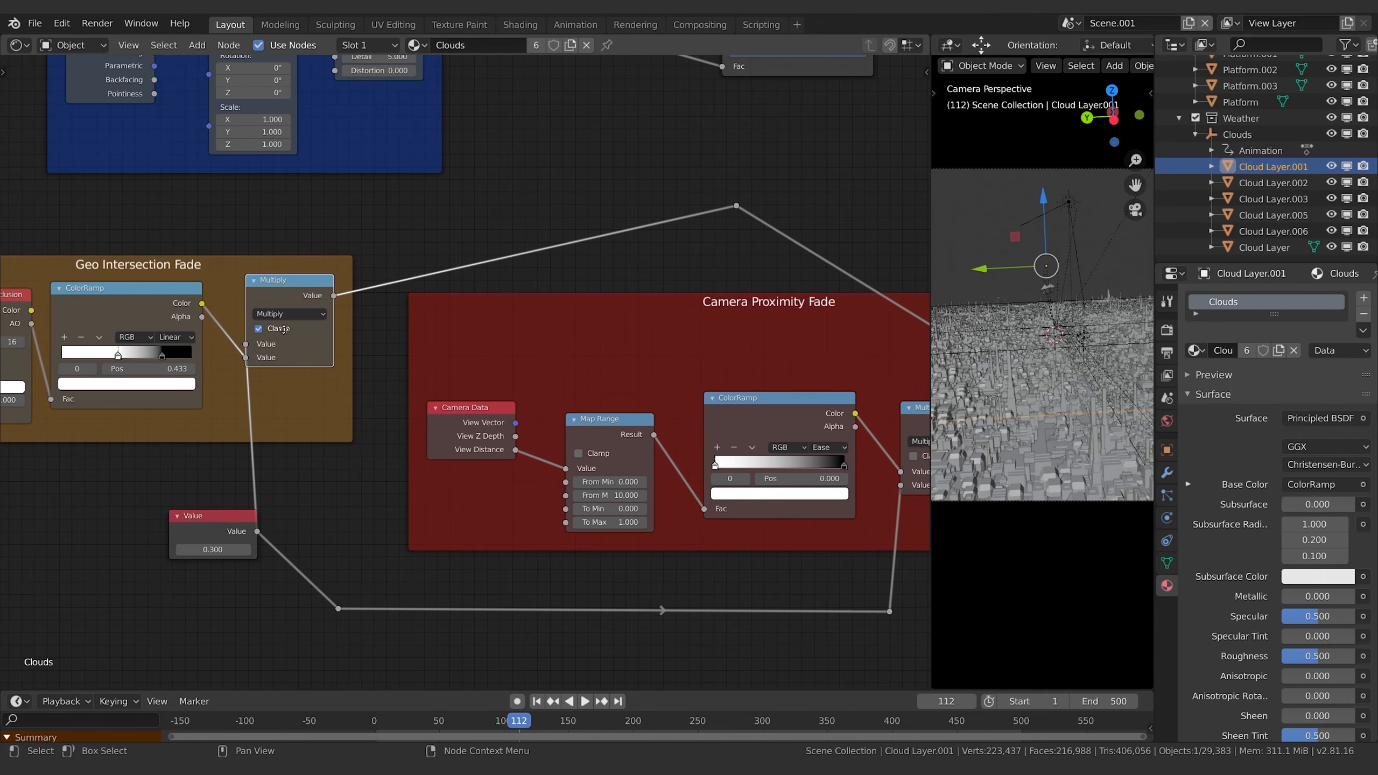
middle_drag(283, 329, 240, 348)
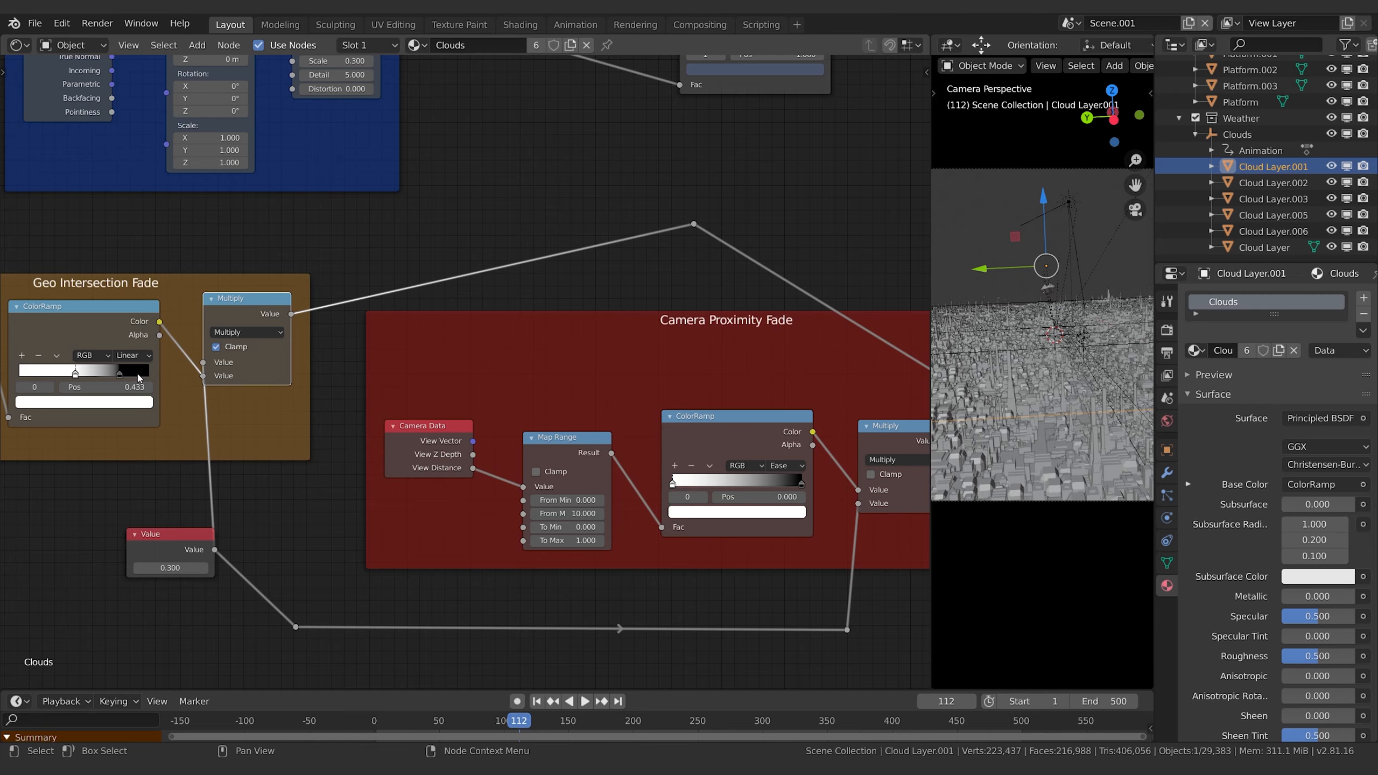
drag(254, 297, 271, 295)
- Examine how the Camera Proximity Fade chain and the shared Value node connect to the Geo Intersection Fade nodes
middle_drag(253, 412, 333, 379)
middle_drag(530, 310, 345, 295)
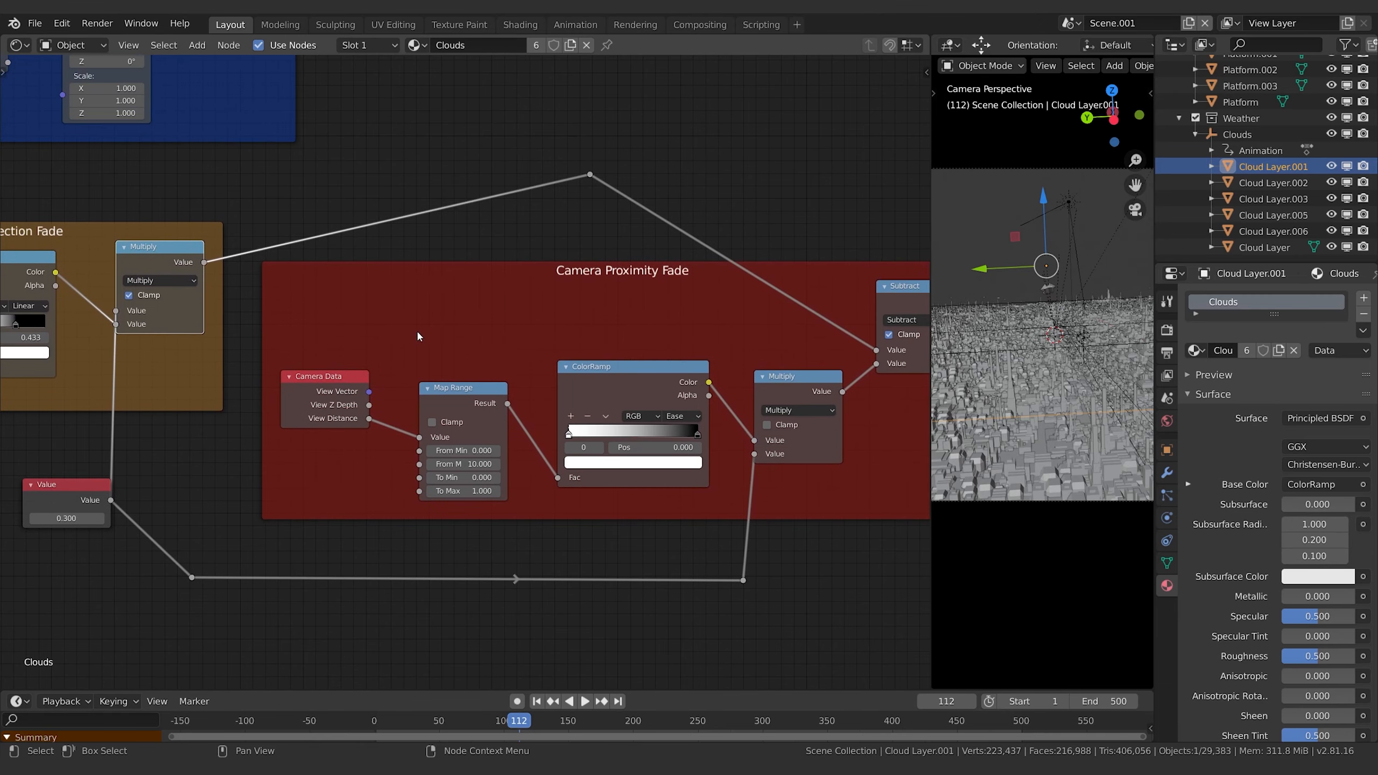
click(900, 280)
middle_drag(851, 293, 734, 270)
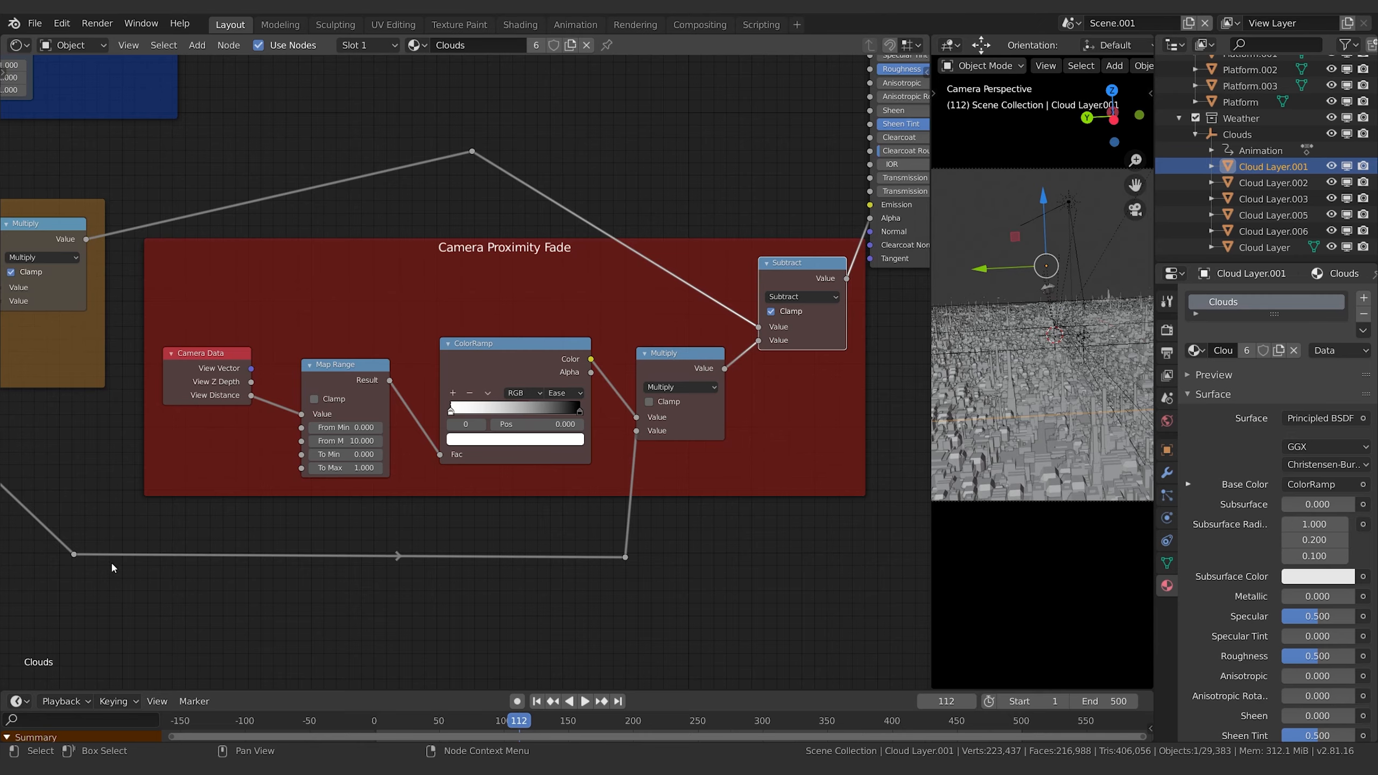
middle_drag(359, 535, 387, 489)
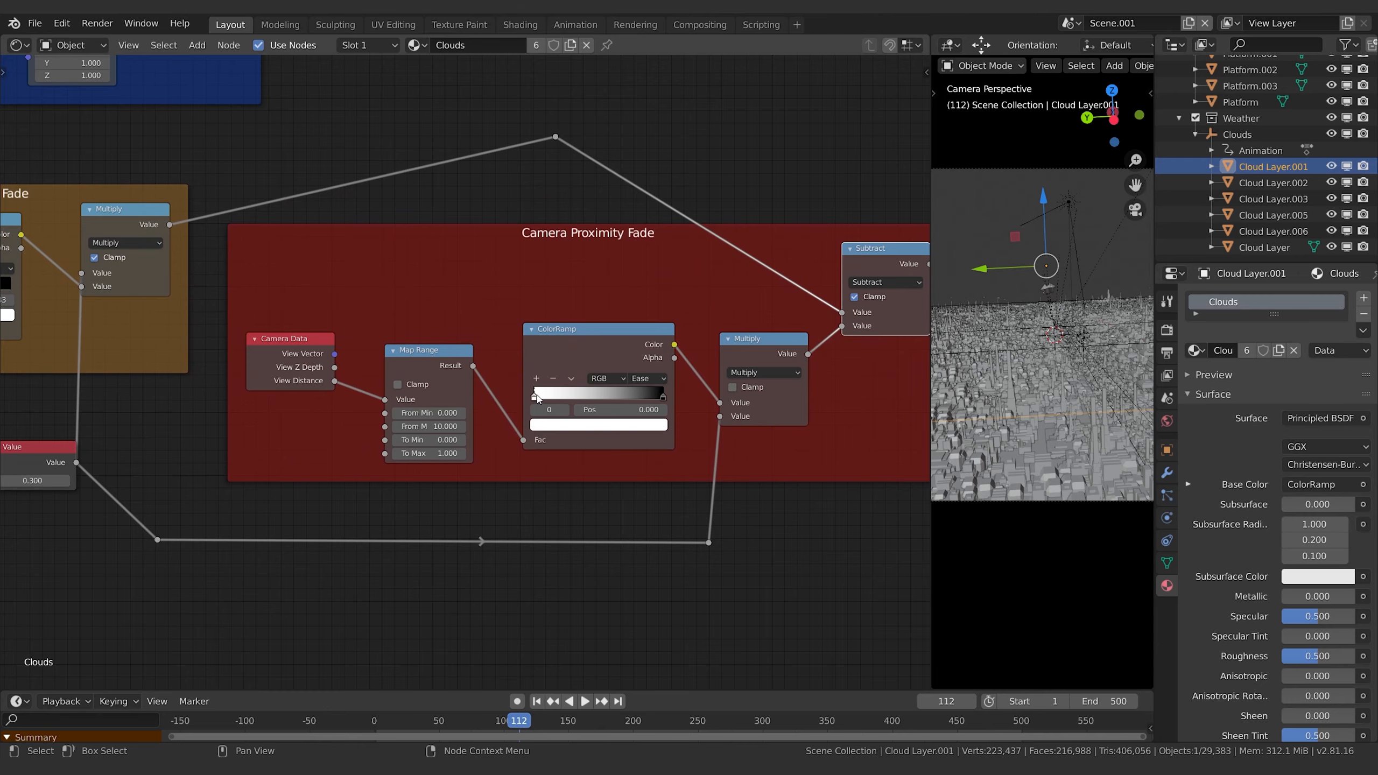
middle_drag(594, 416, 445, 476)
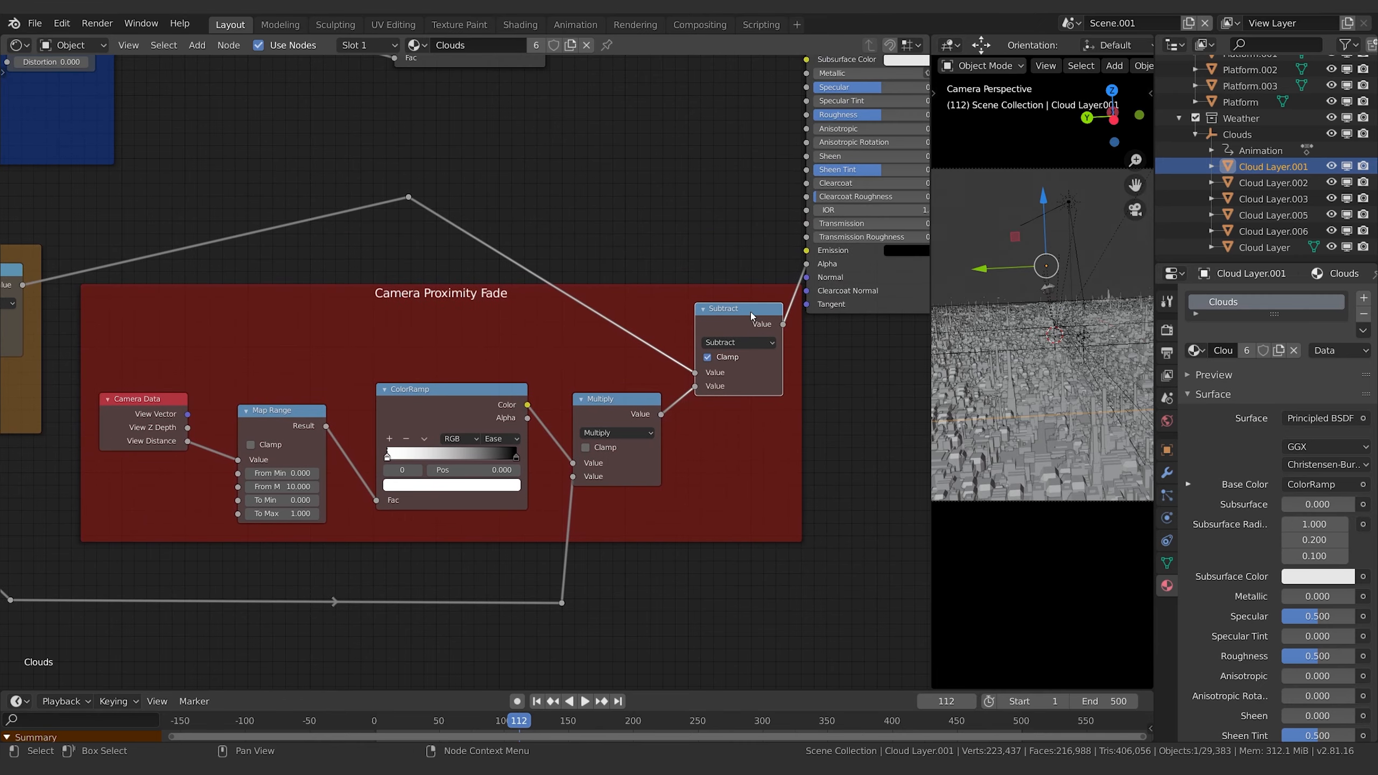
middle_drag(368, 314, 754, 313)
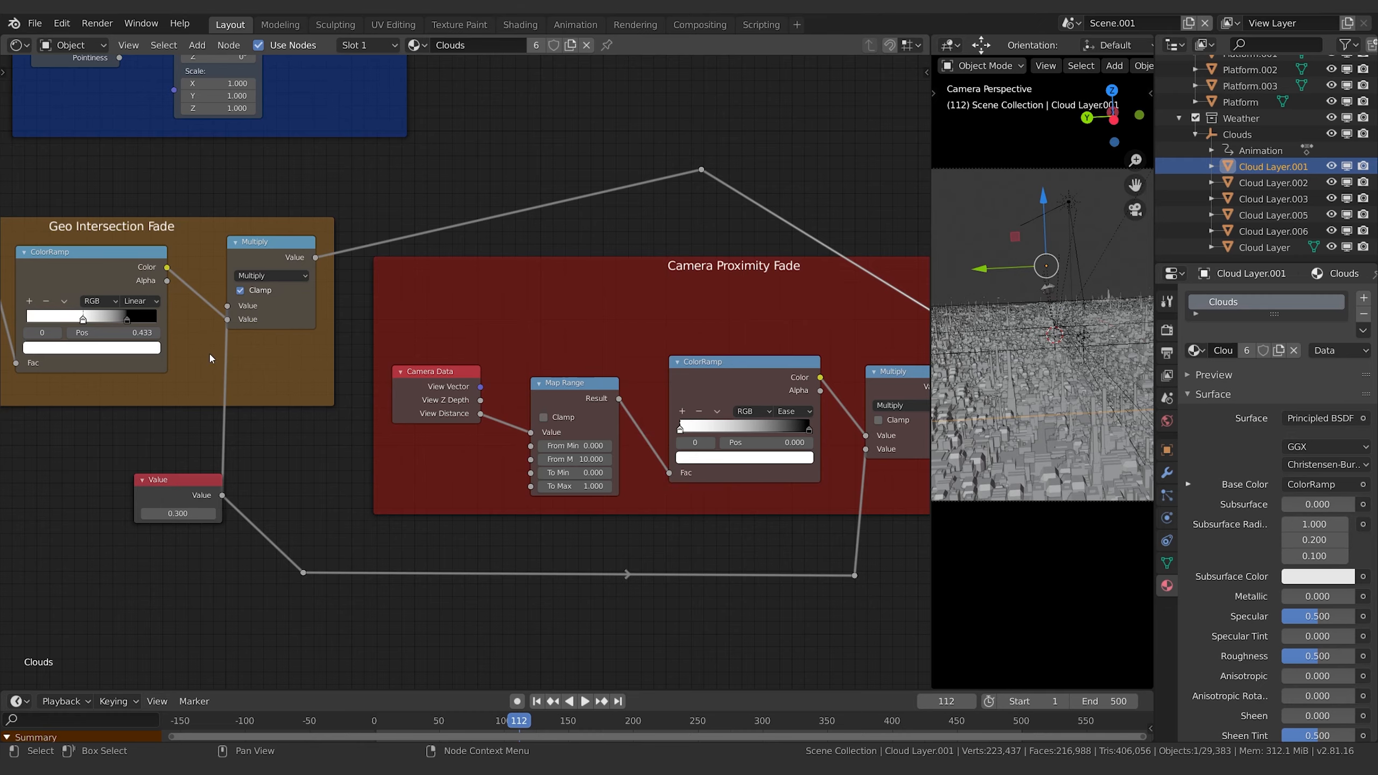
middle_drag(694, 442, 534, 441)
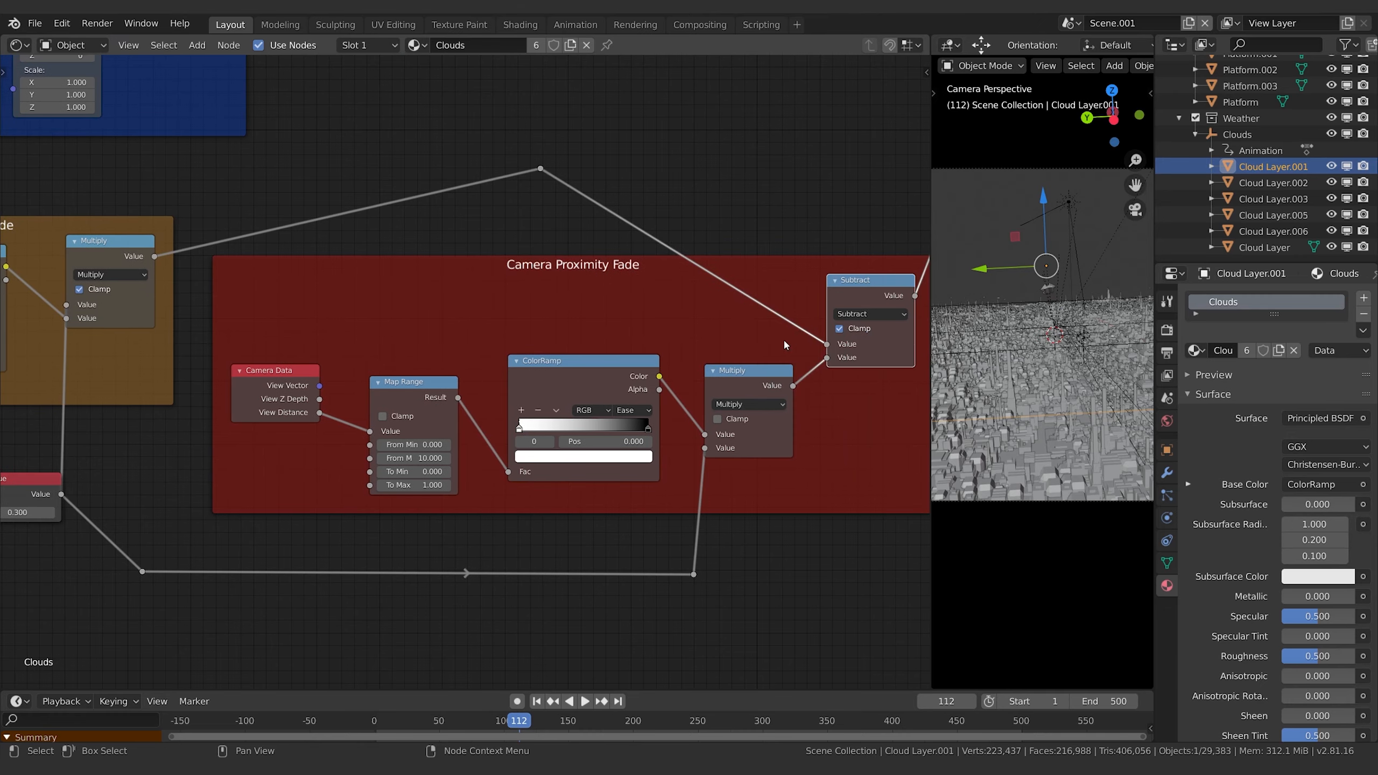
middle_drag(408, 350, 929, 344)
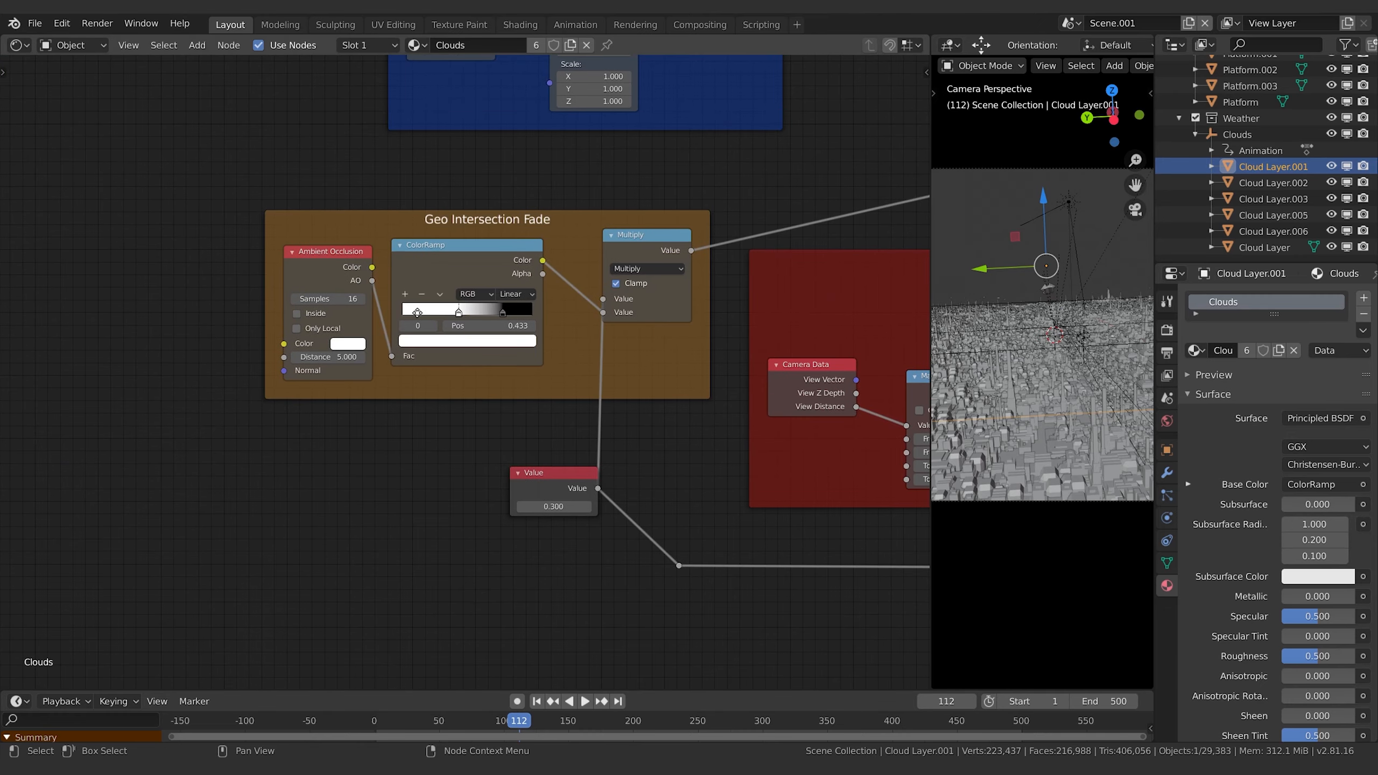
middle_drag(415, 310, 228, 338)
click(361, 511)
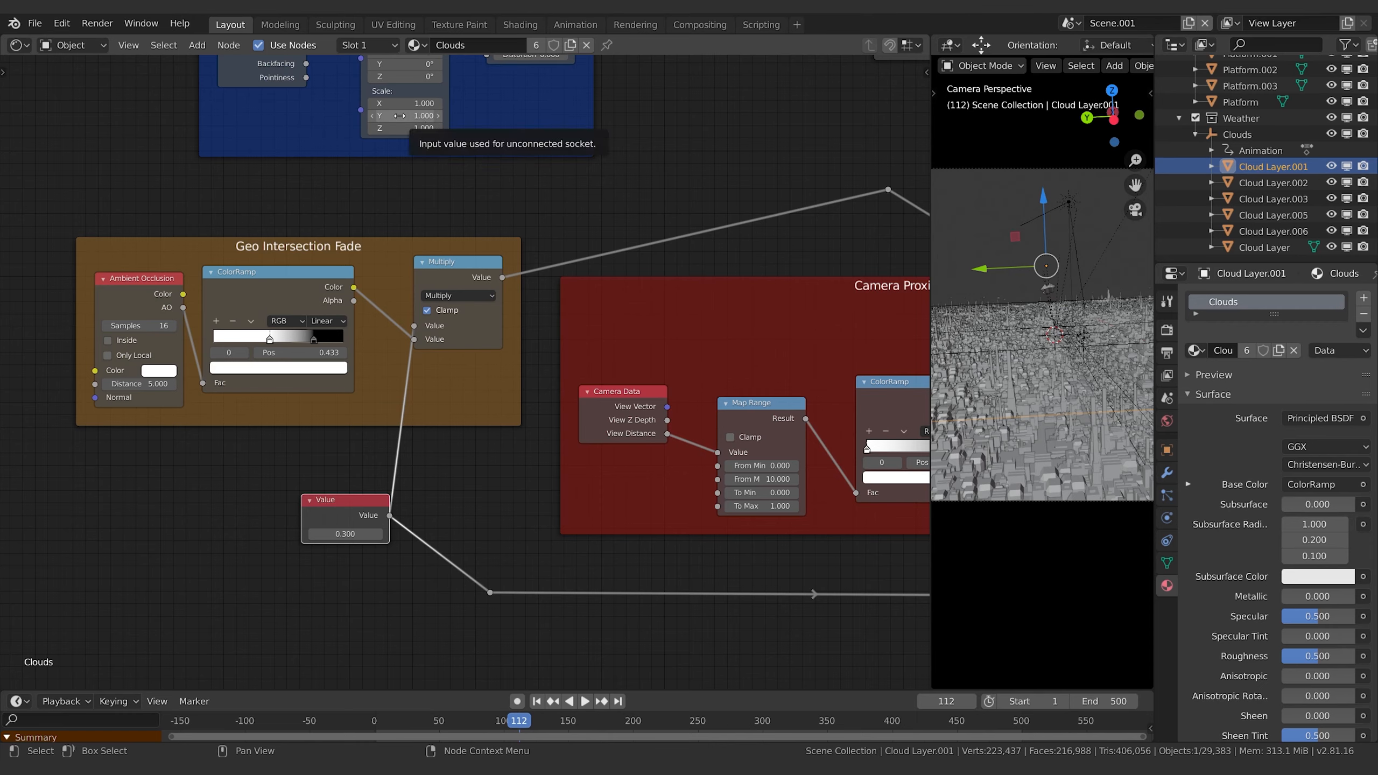
middle_drag(834, 272, 778, 268)
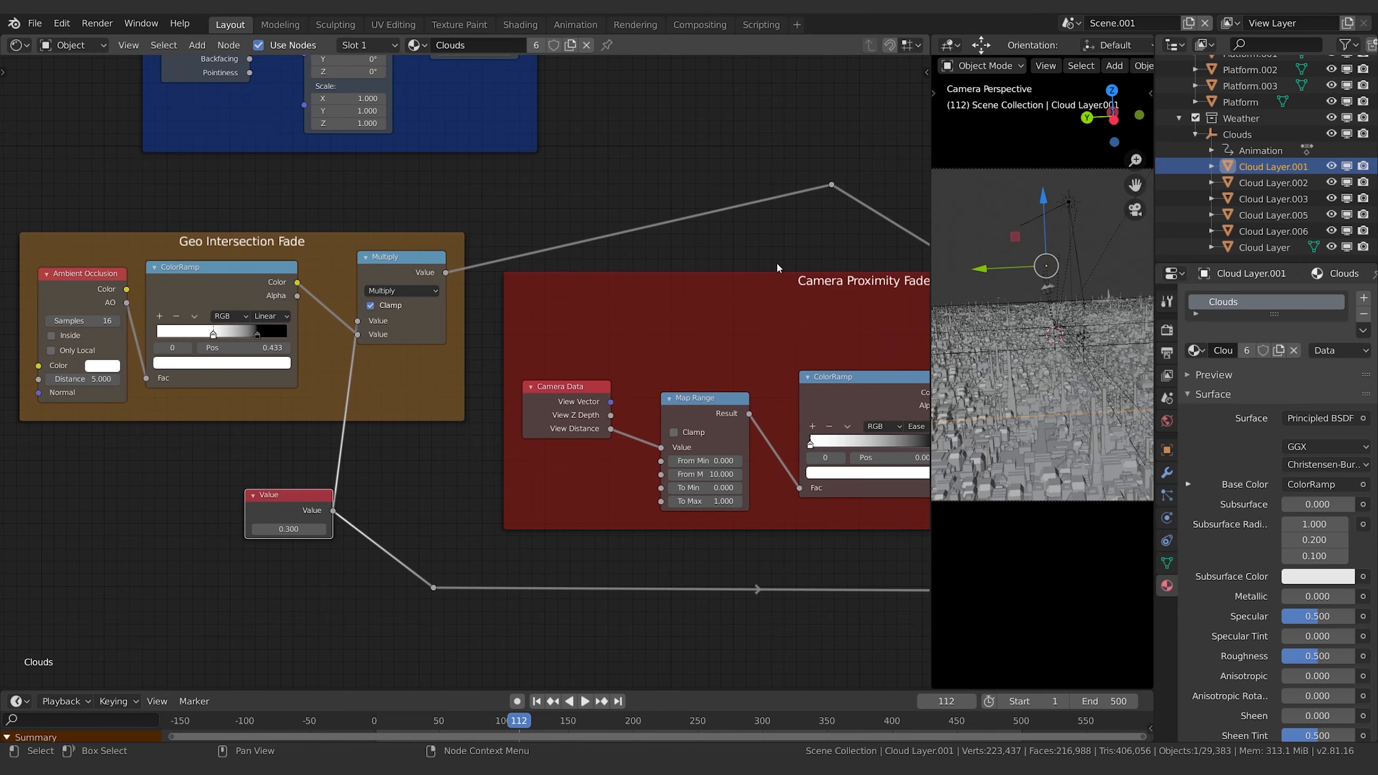
- Widen the 3D viewport and switch it to Rendered shading
drag(931, 282, 737, 278)
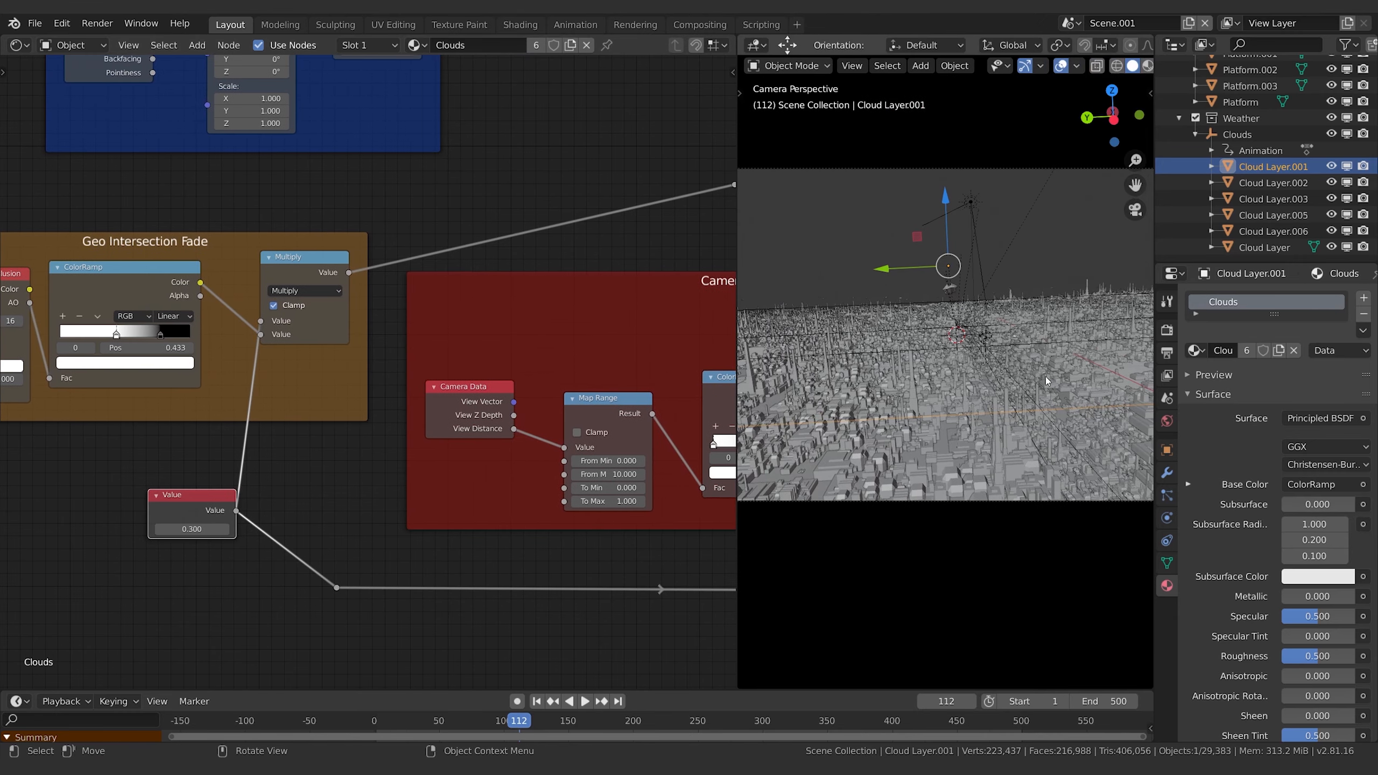
key(z)
click(1023, 290)
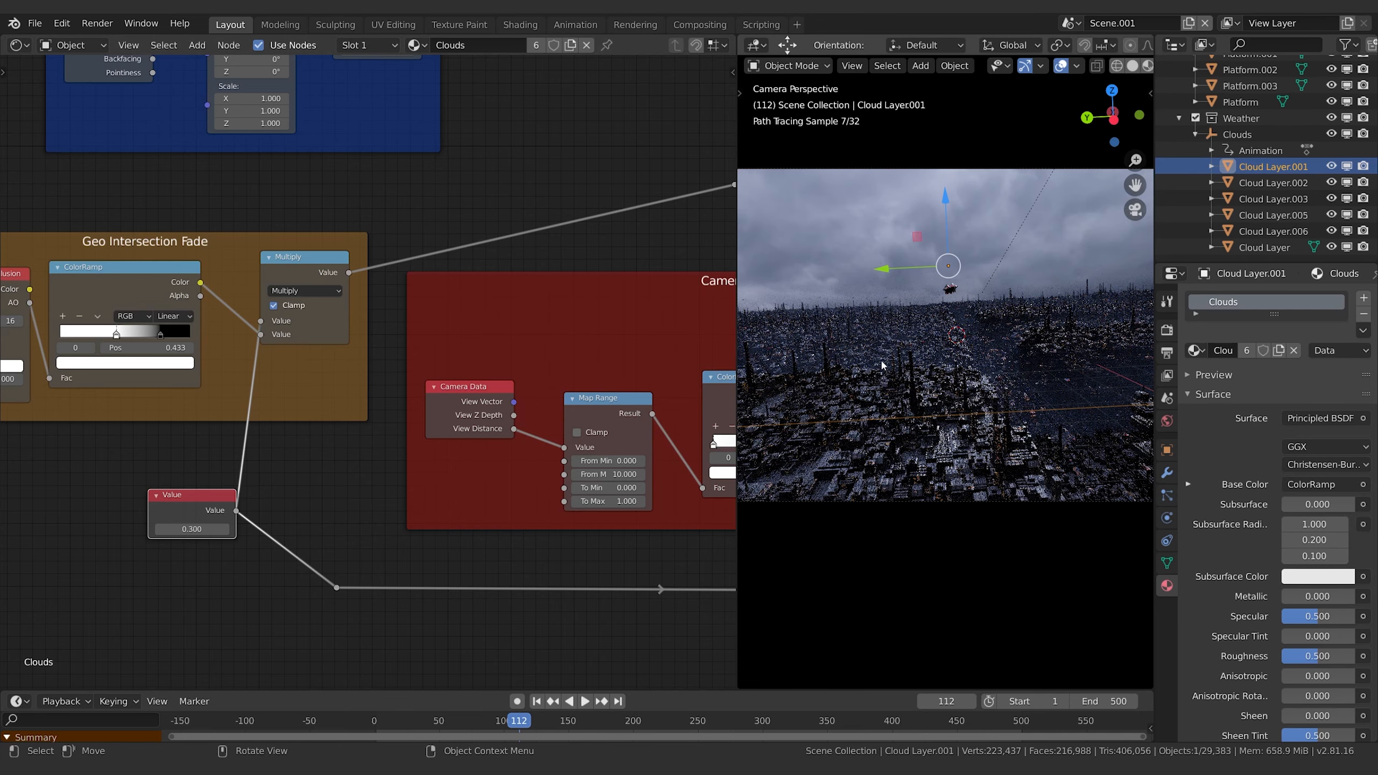
- Reverse the Geo Intersection Fade ColorRamp so black comes before white, with the black stop at position 0.448
middle_drag(122, 413, 161, 412)
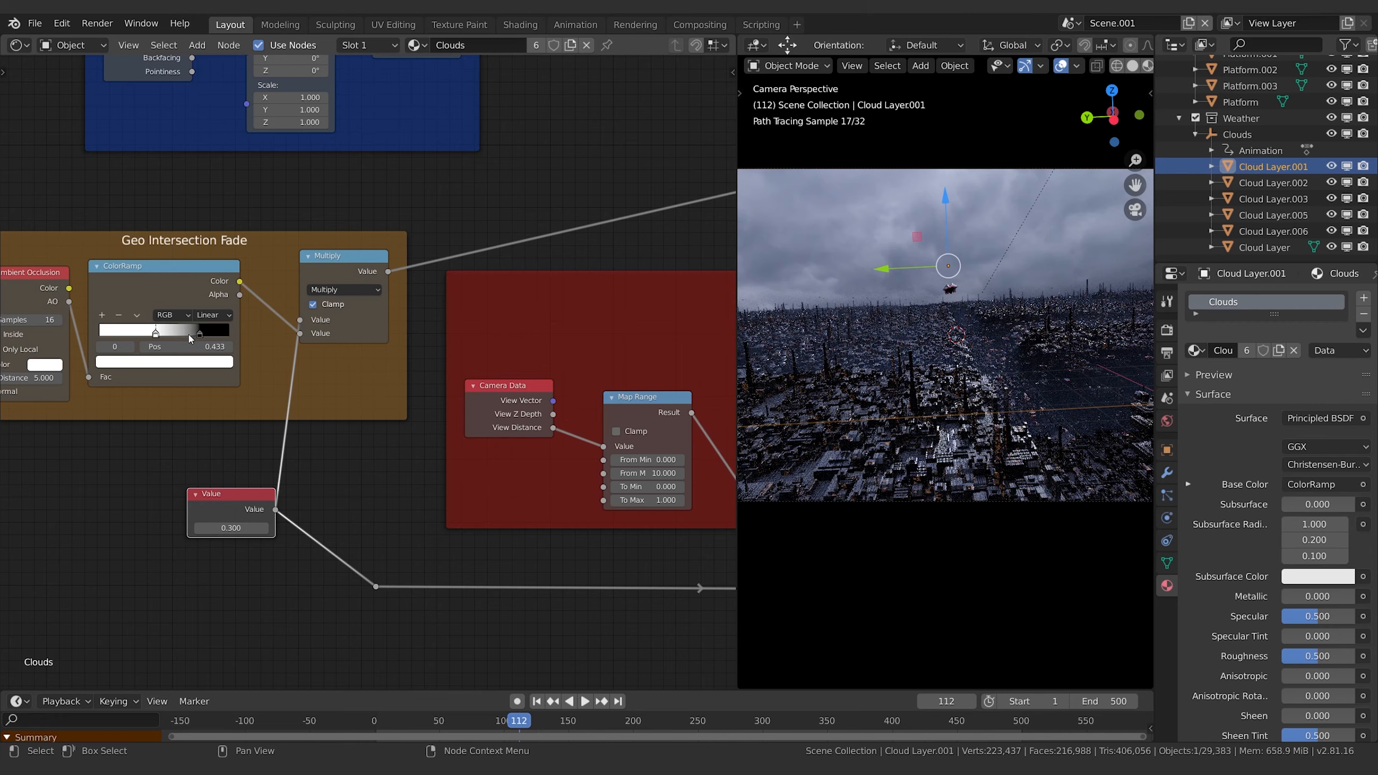
drag(201, 333, 158, 335)
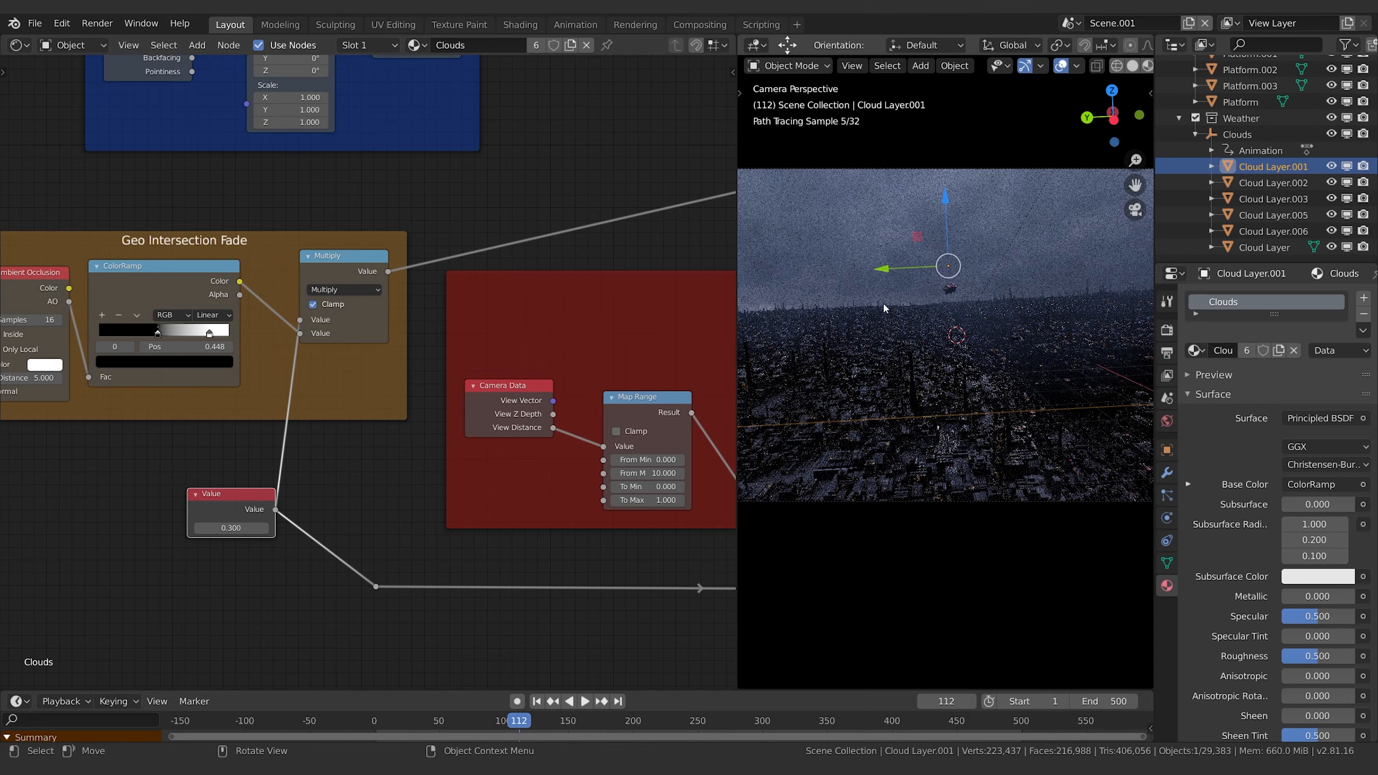
- Return the viewport to Solid shading and select Cloud Layer.002 to show its Clouds node tree
click(1025, 305)
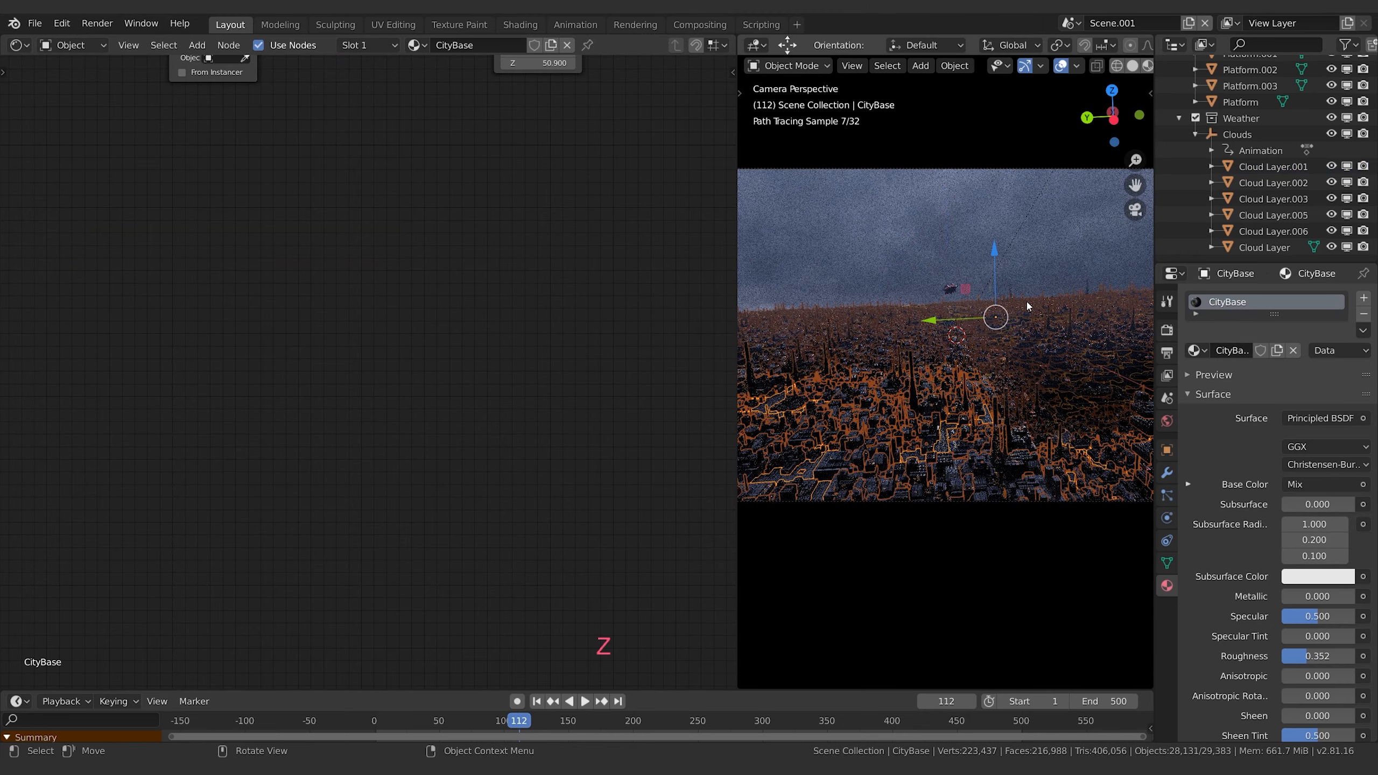
key(z)
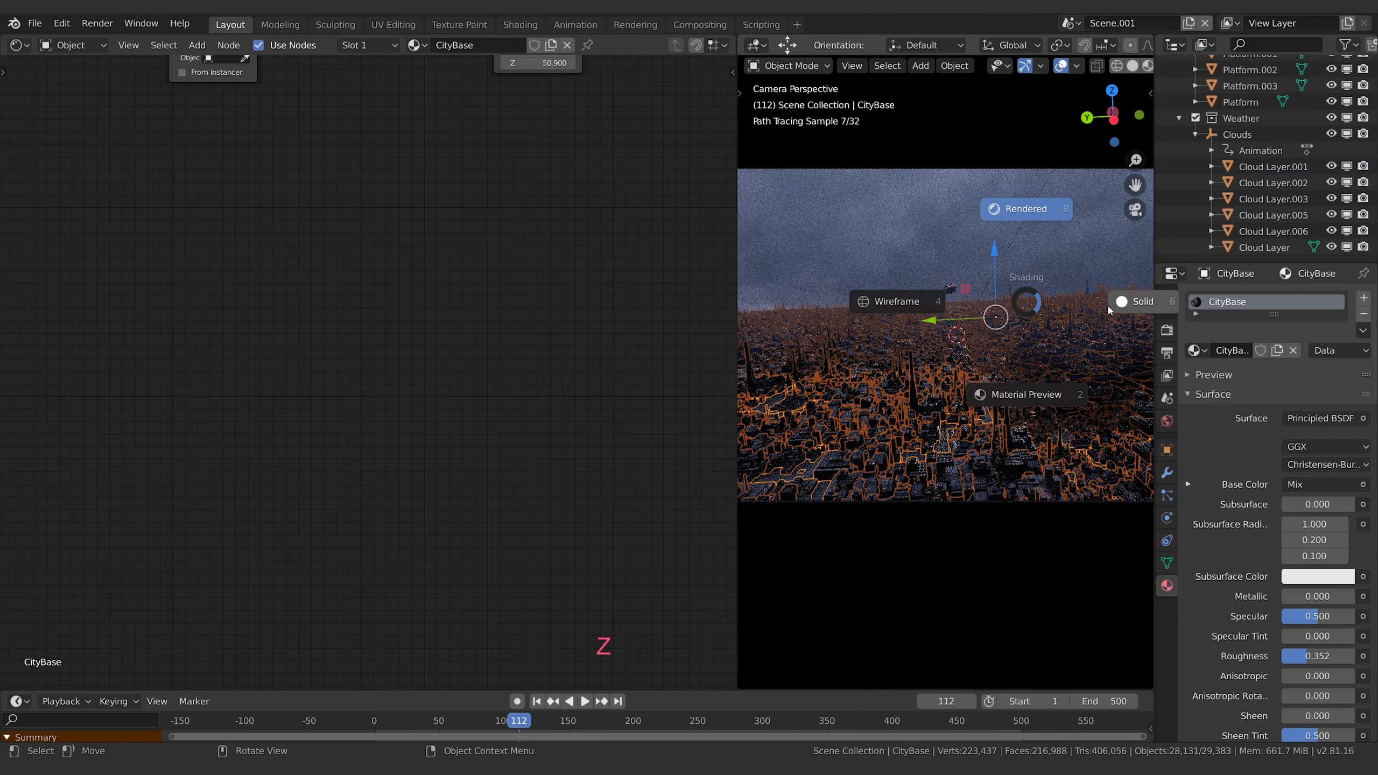
click(1214, 206)
click(1269, 183)
middle_drag(526, 202, 277, 295)
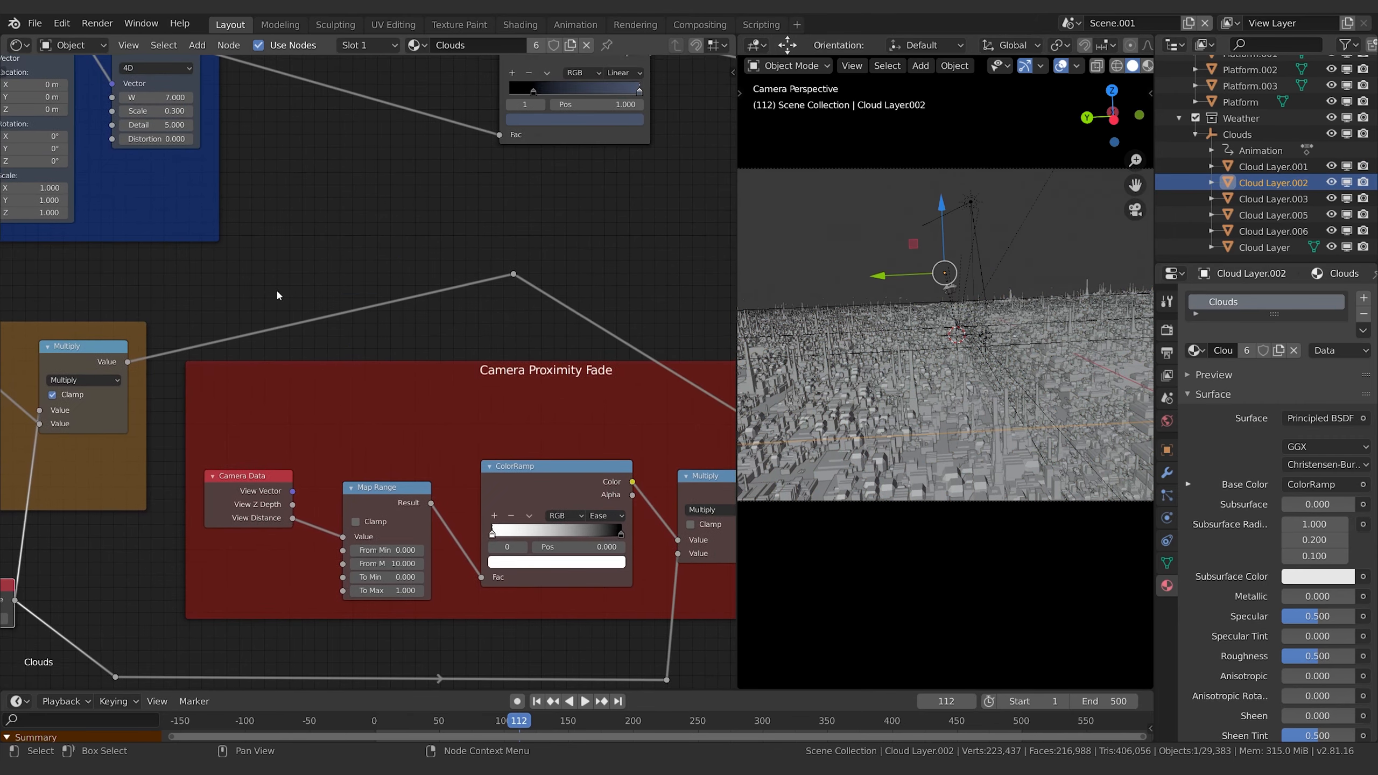
scroll(278, 291, down, 4)
middle_drag(552, 264, 505, 273)
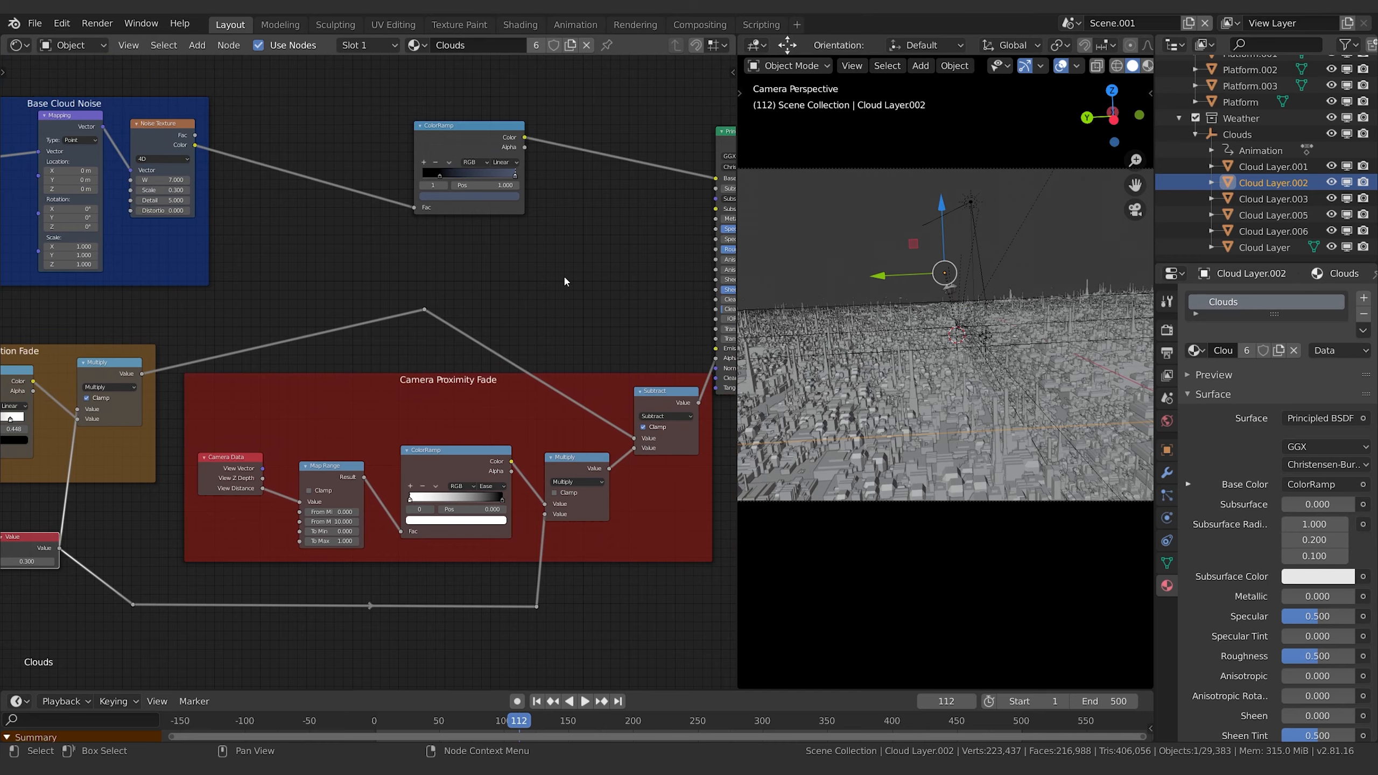
- Isolate the Weather collection so the other collections are hidden in the viewport
right_click(1278, 134)
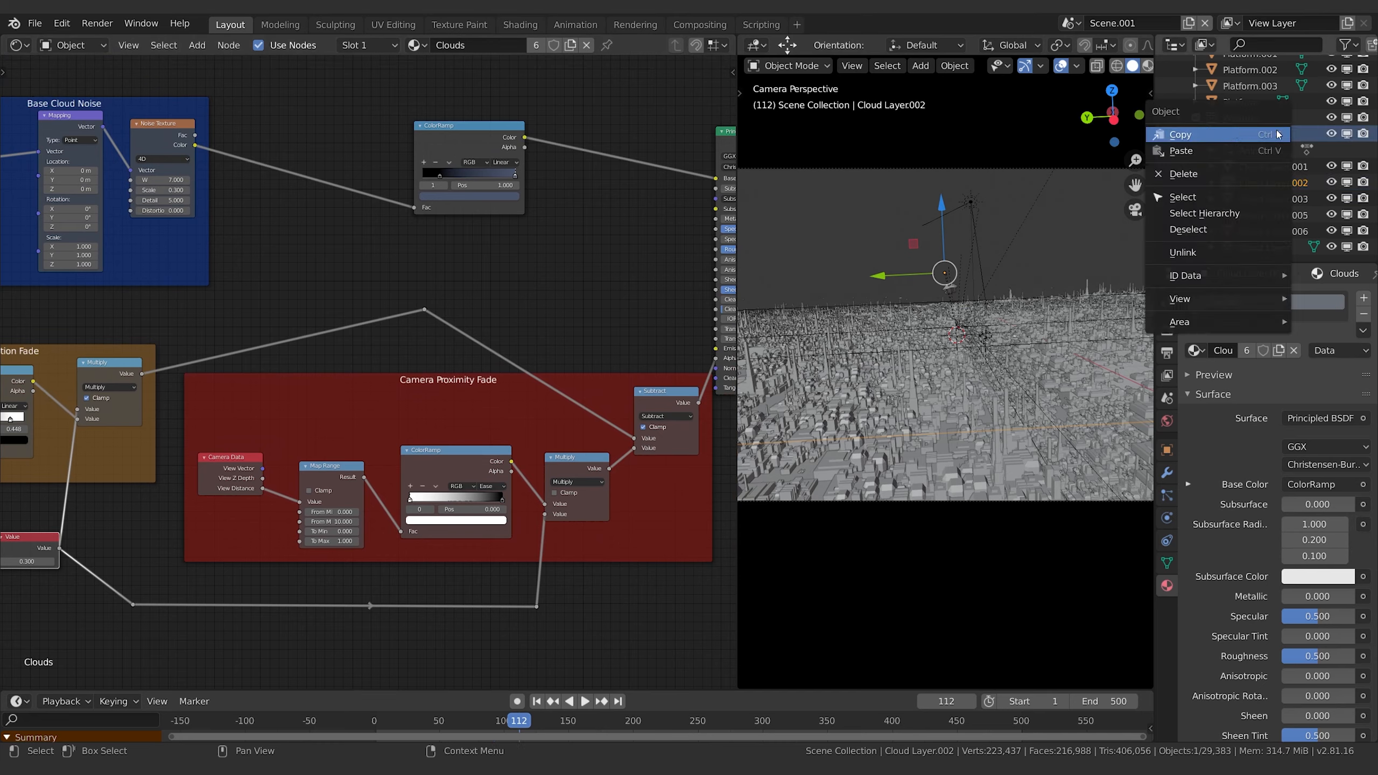
key(Escape)
click(1260, 120)
right_click(1241, 118)
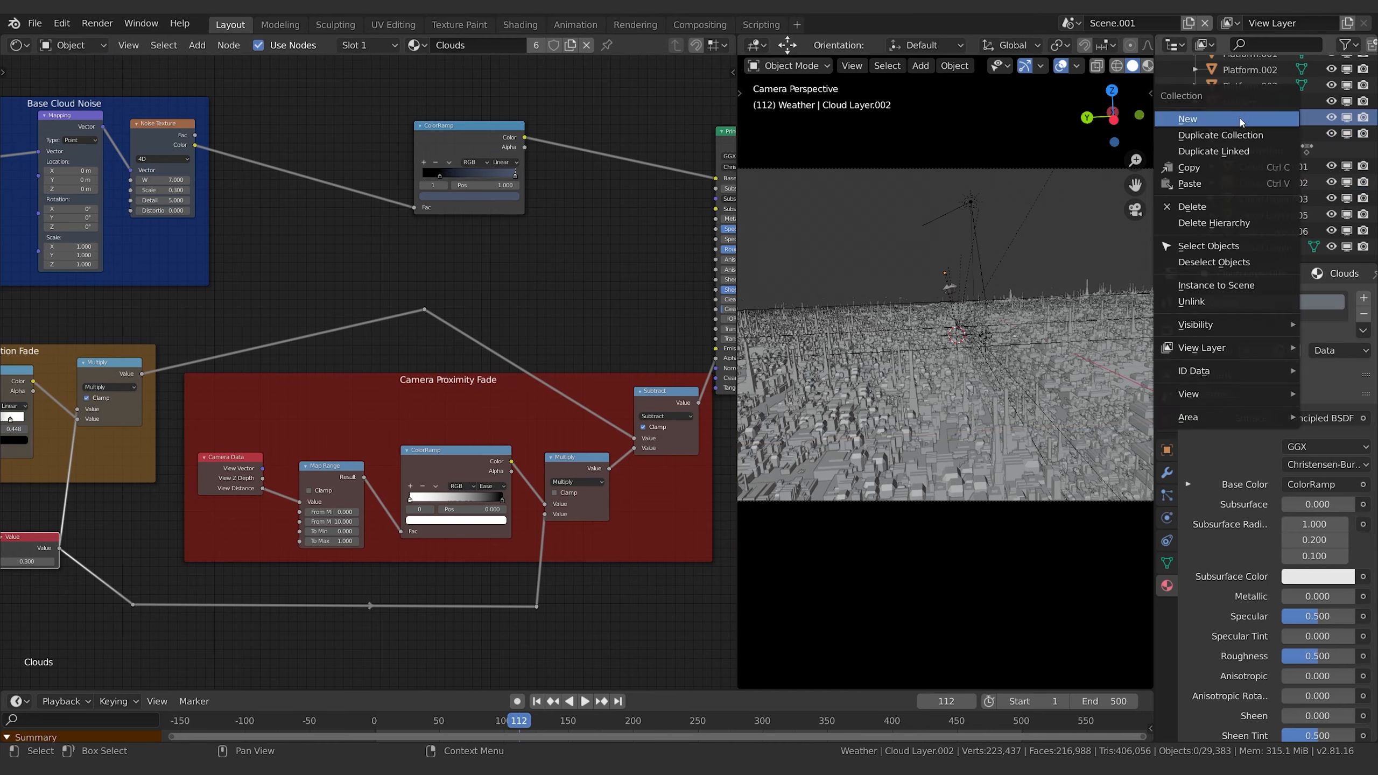
mouse_move(1223, 324)
click(1083, 322)
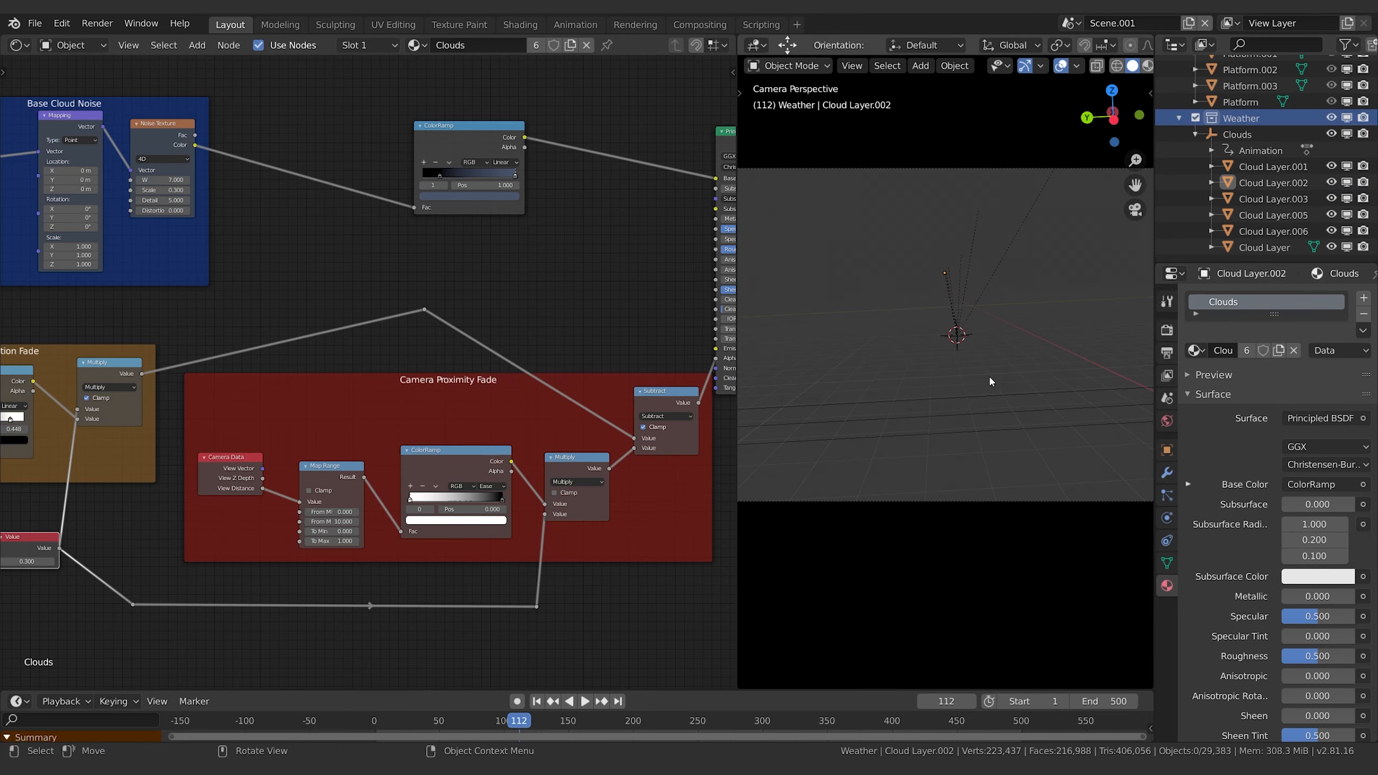
- Set the viewport display of all six cloud layers to Textured at once
click(1254, 166)
shift+click(1255, 185)
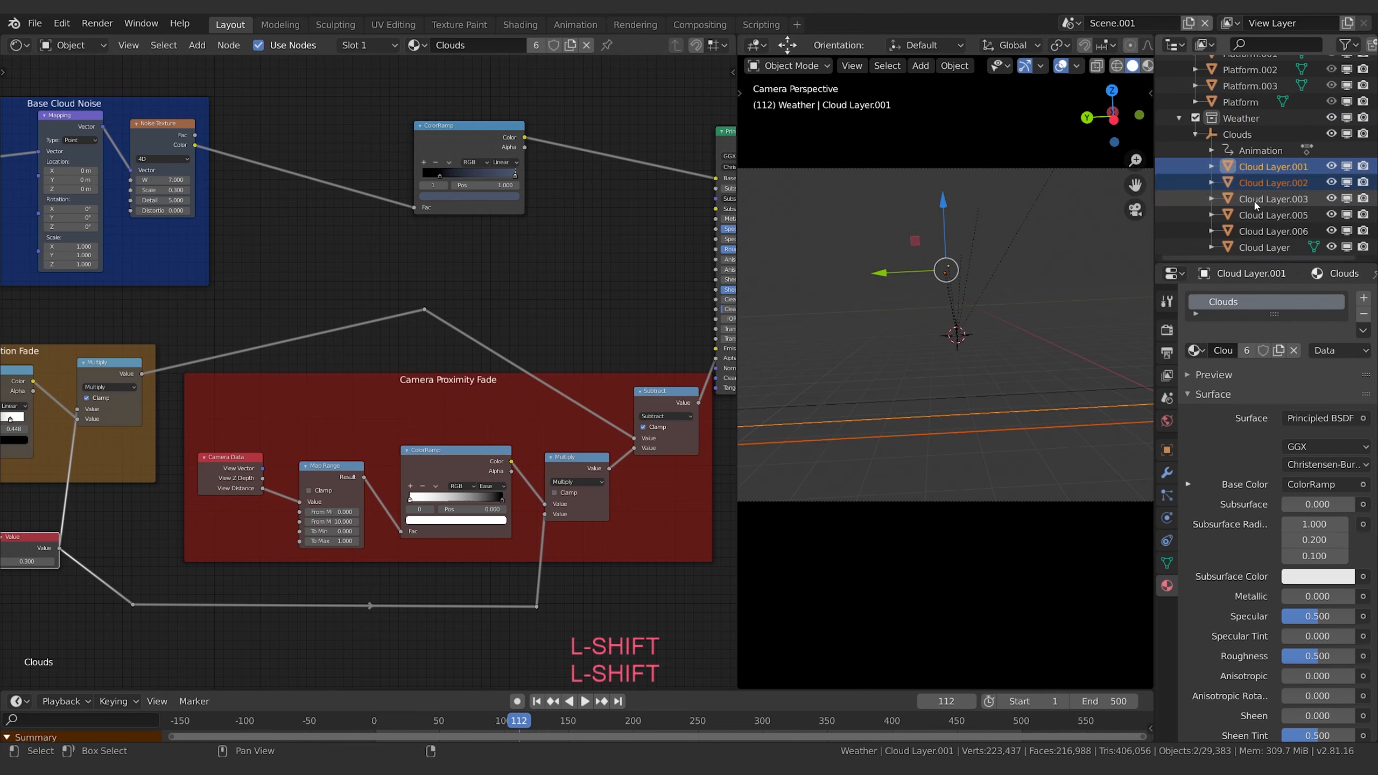
shift+click(1253, 200)
shift+click(1253, 215)
shift+click(1254, 231)
shift+click(1257, 242)
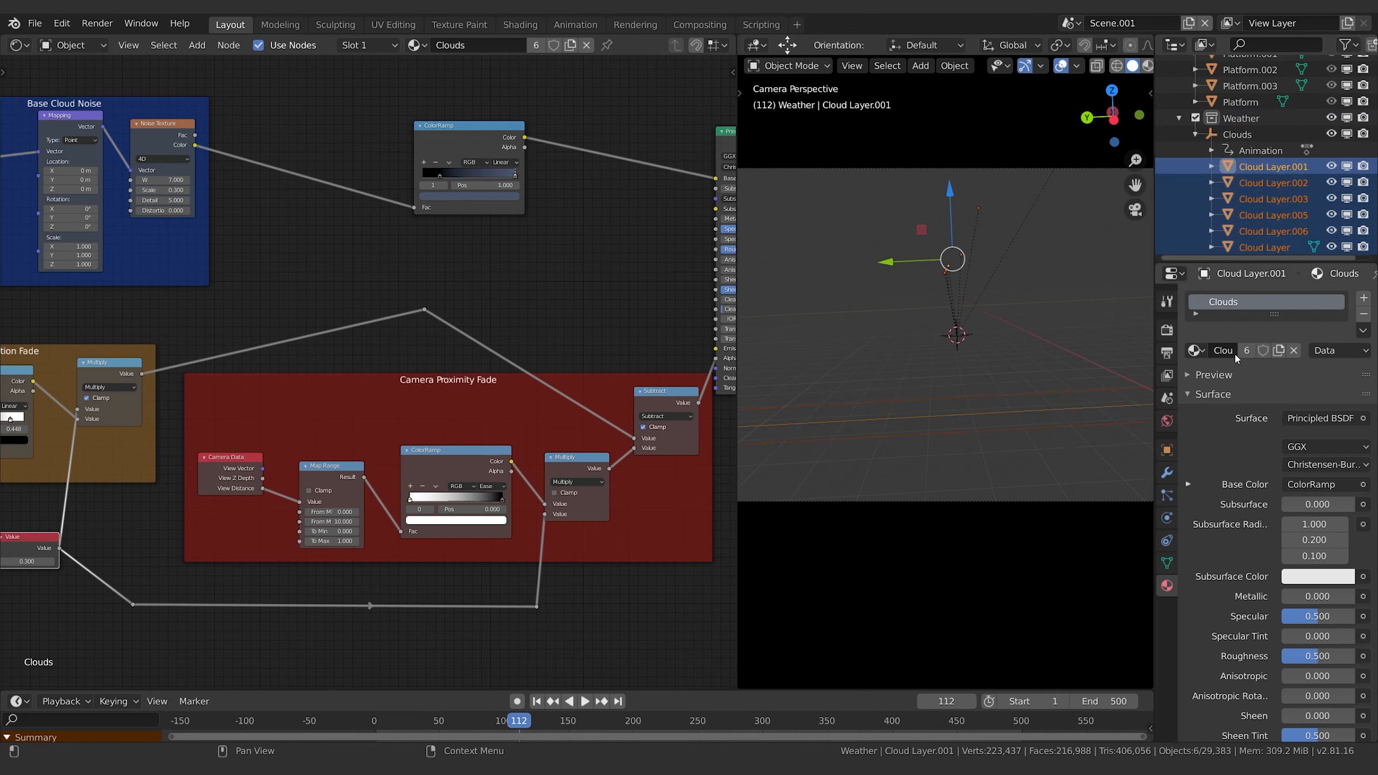
click(1166, 450)
scroll(1287, 639, down, 4)
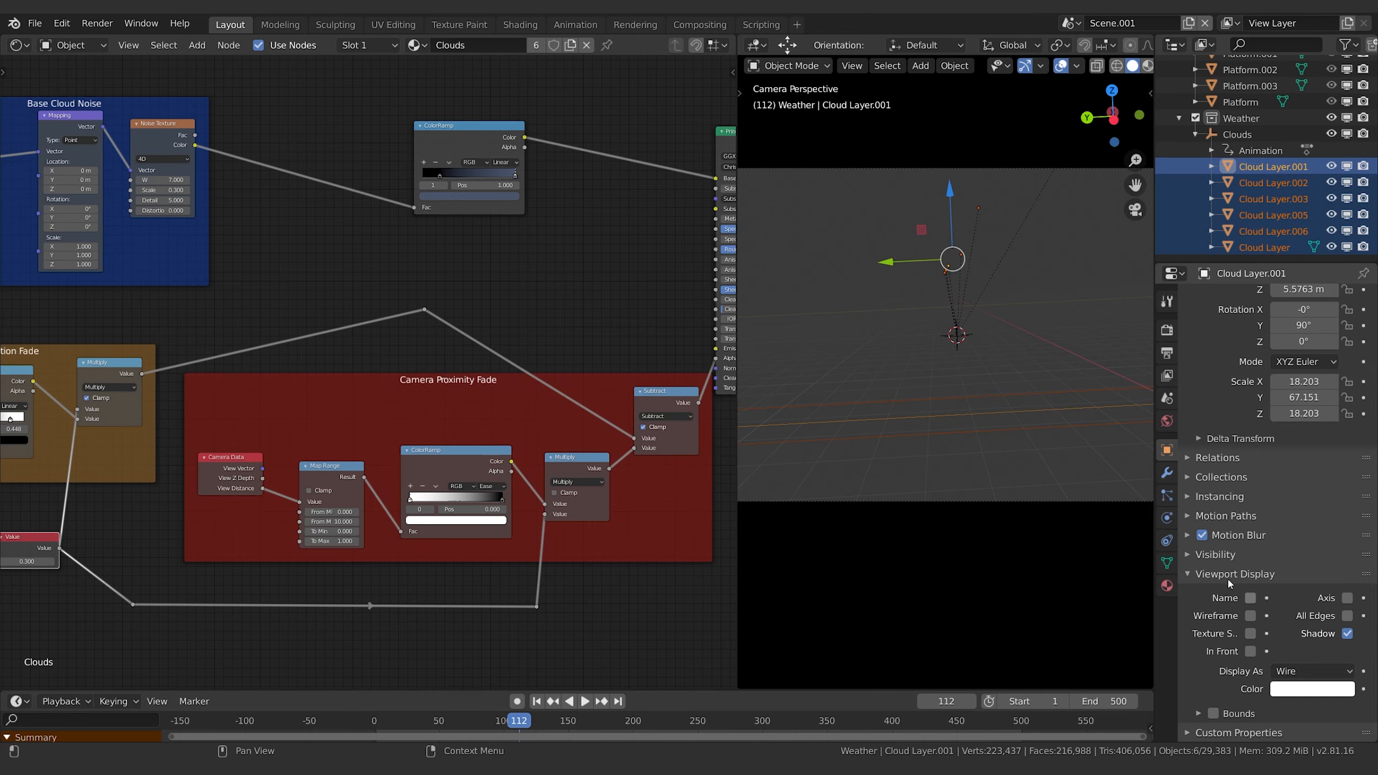
click(1321, 674)
click(1299, 602)
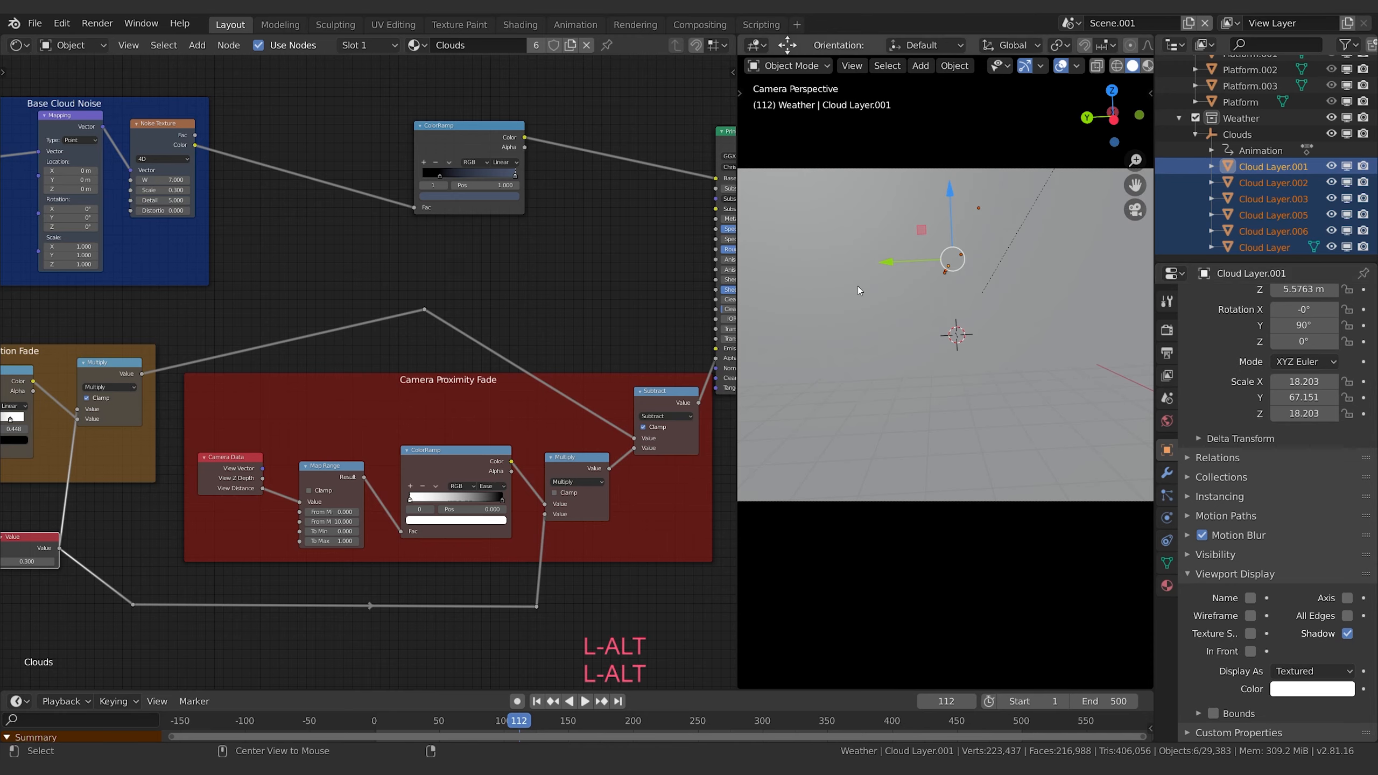
- Switch the scene's render engine to Eevee and the viewport to Material Preview shading
click(1269, 231)
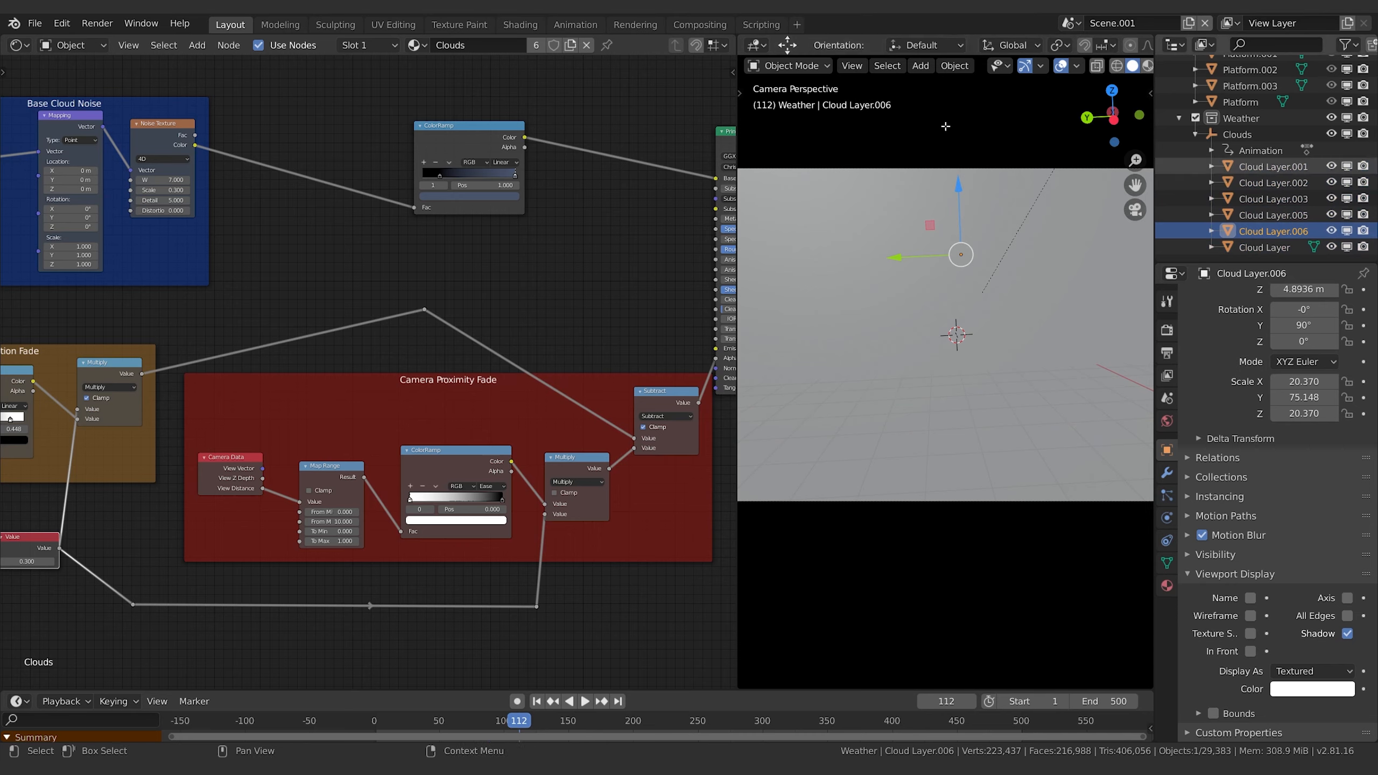
click(1167, 329)
click(1305, 299)
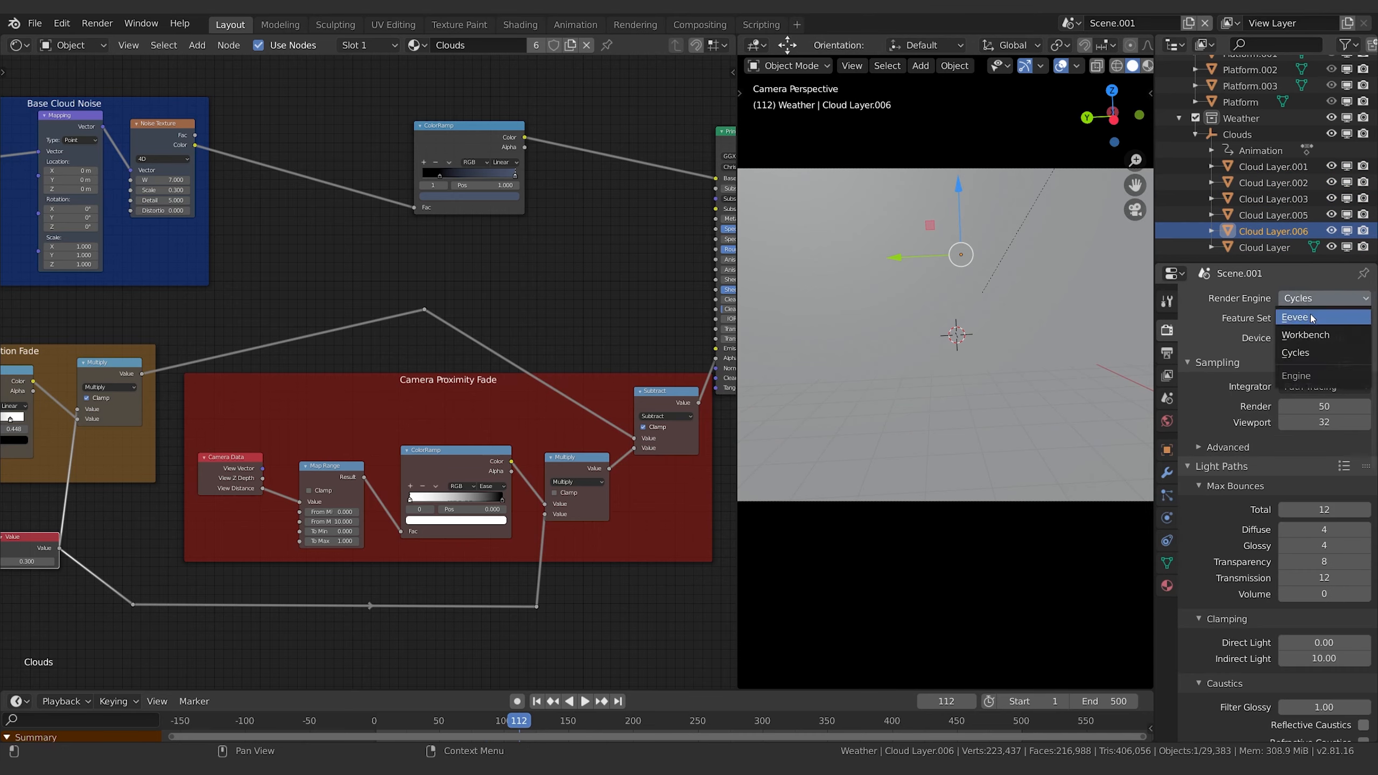
click(1295, 317)
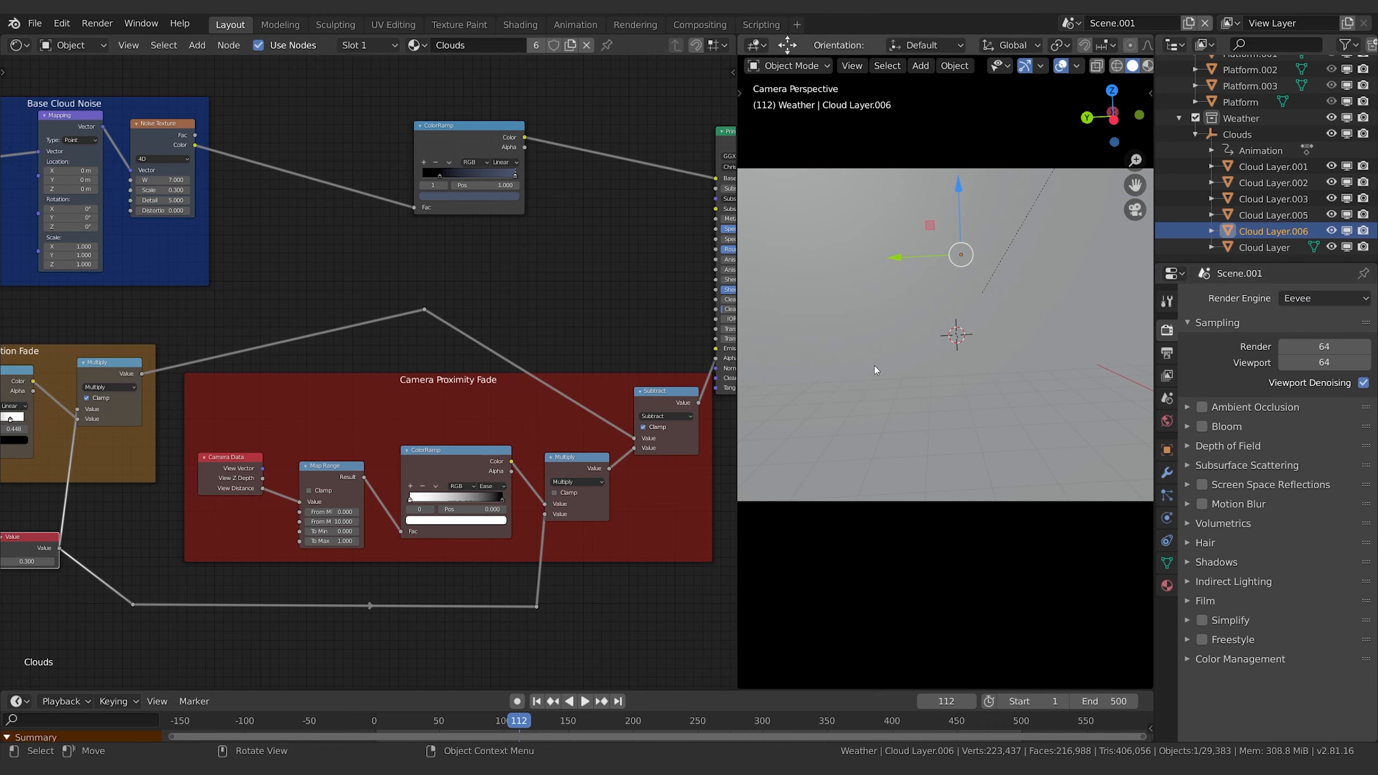
key(z)
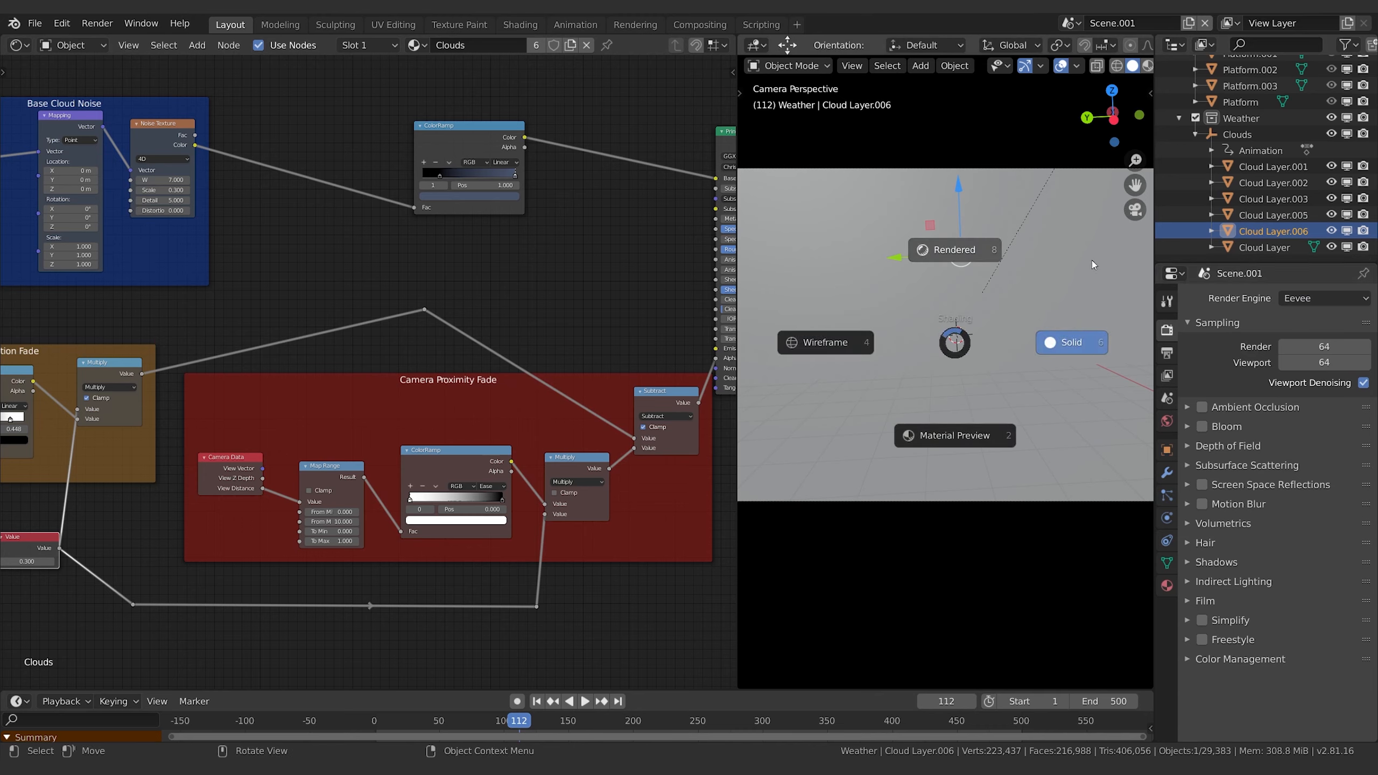
click(961, 437)
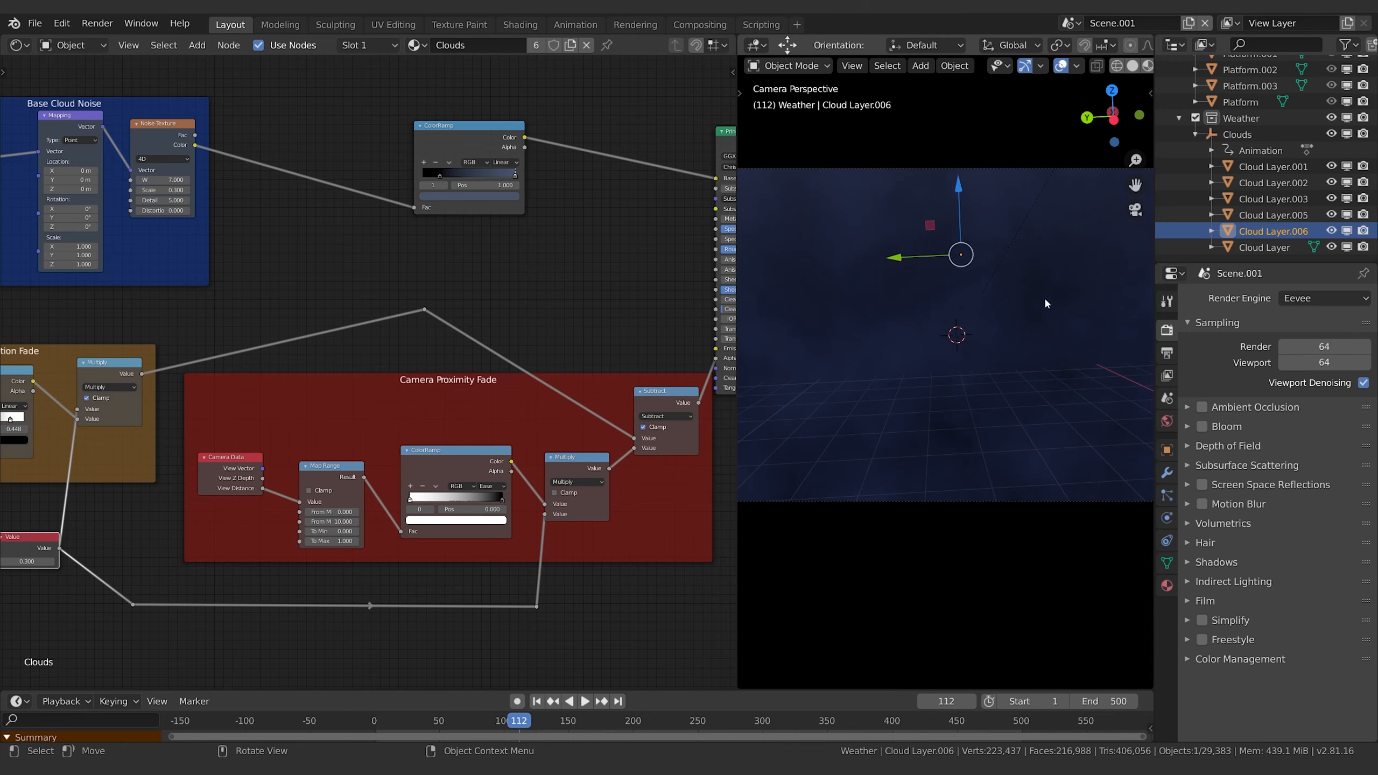
- Set the Clouds material's blend mode to Alpha Blend and its shadow mode to None
click(1075, 300)
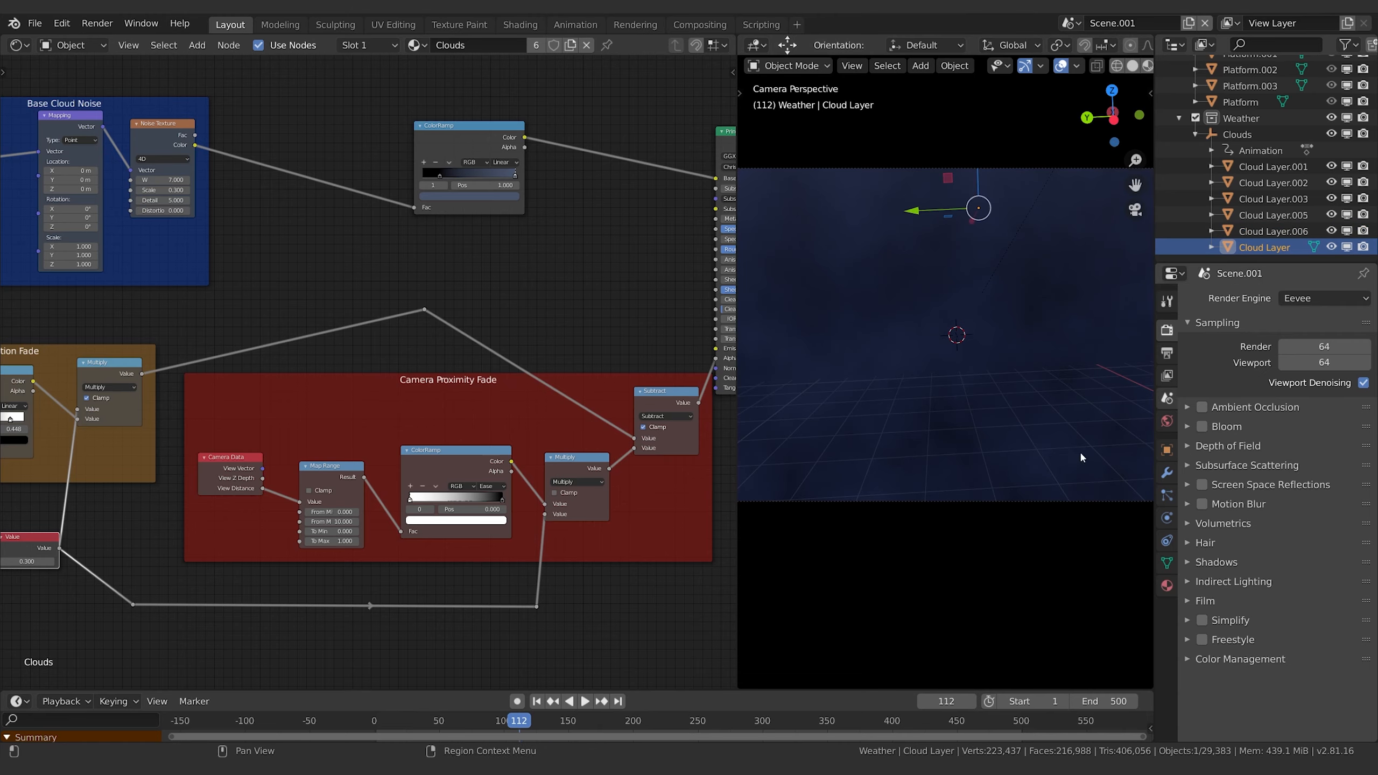
click(733, 72)
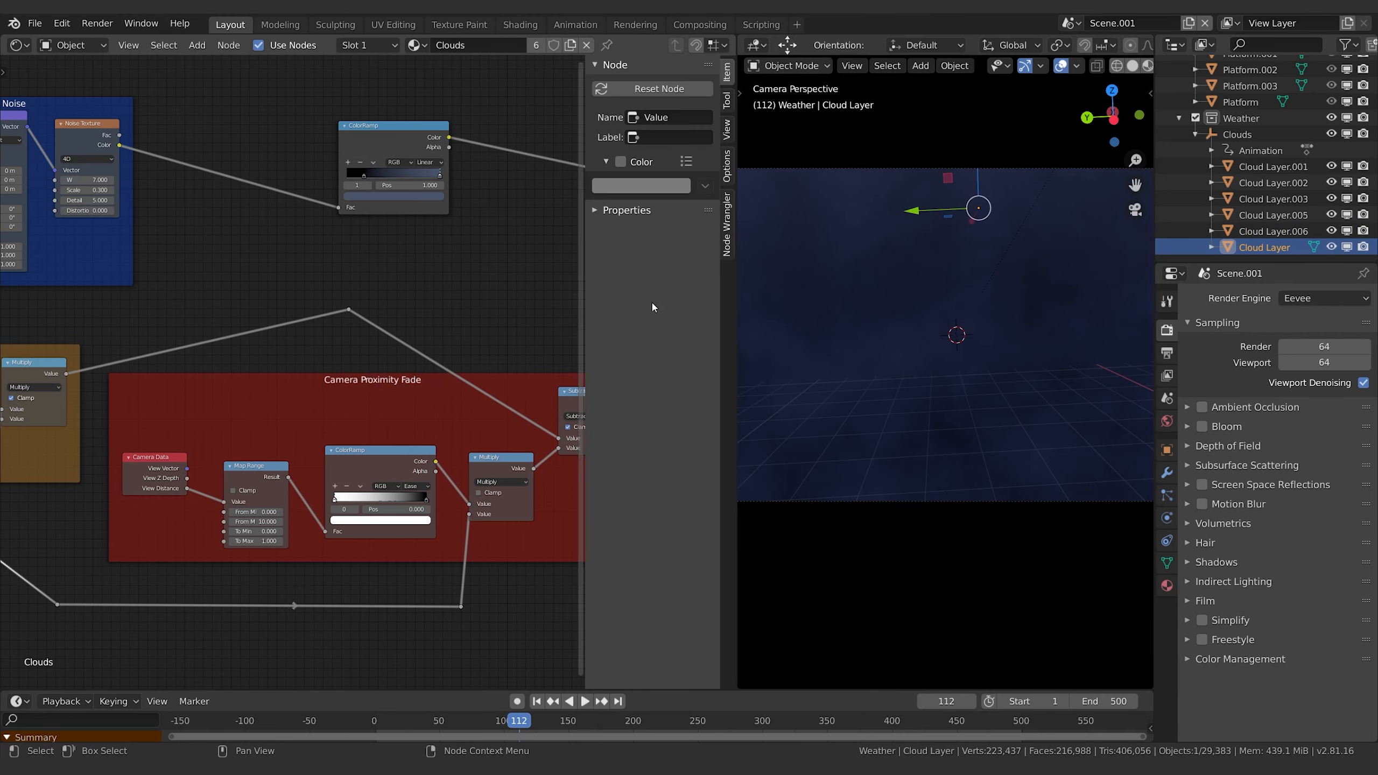
click(727, 100)
click(727, 129)
click(727, 164)
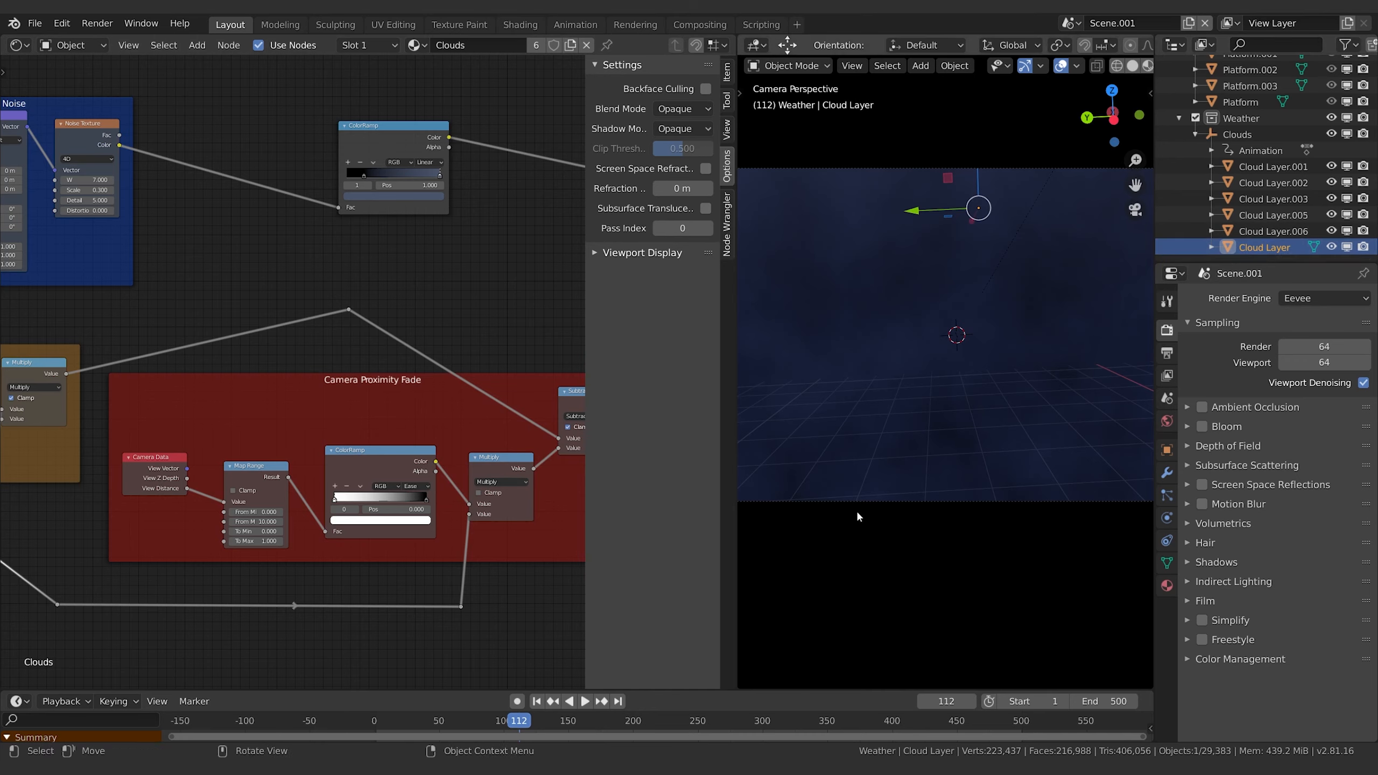
click(673, 111)
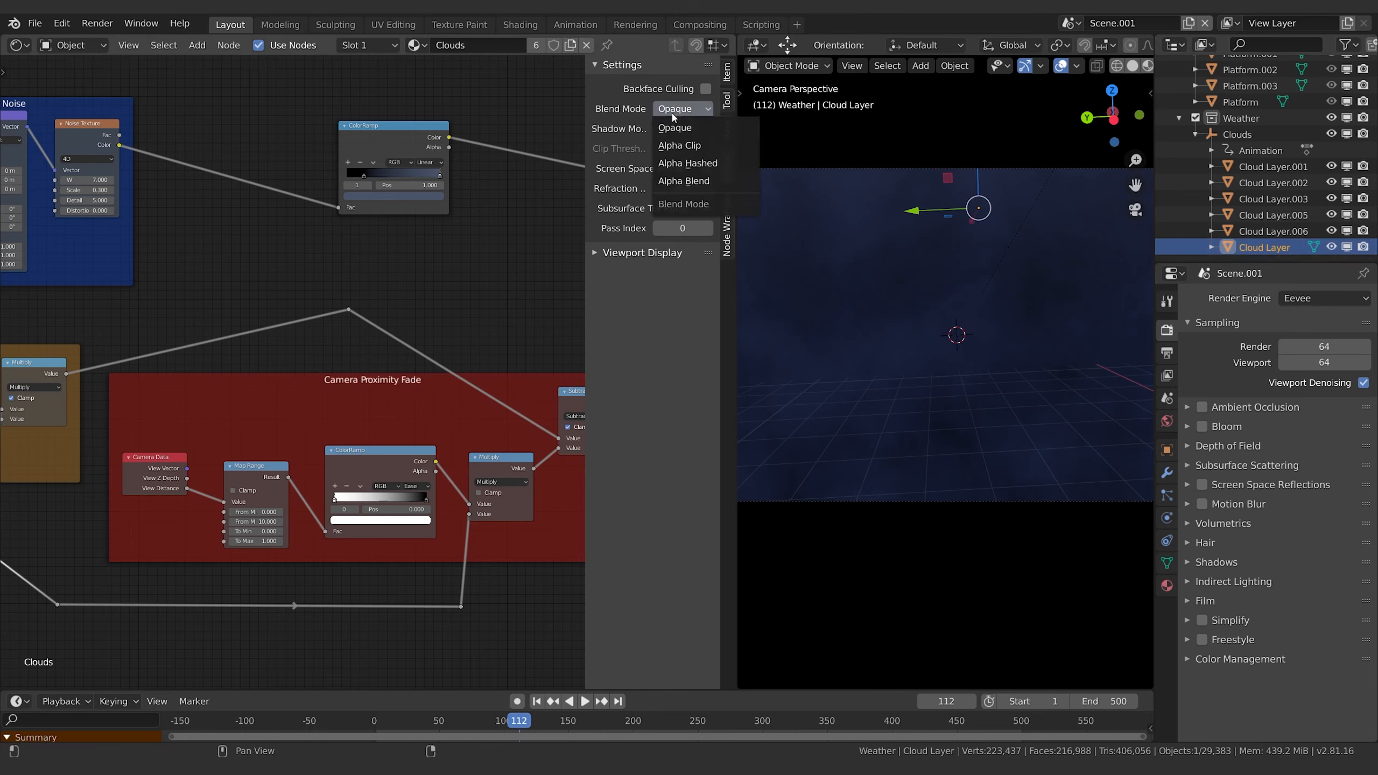
click(673, 109)
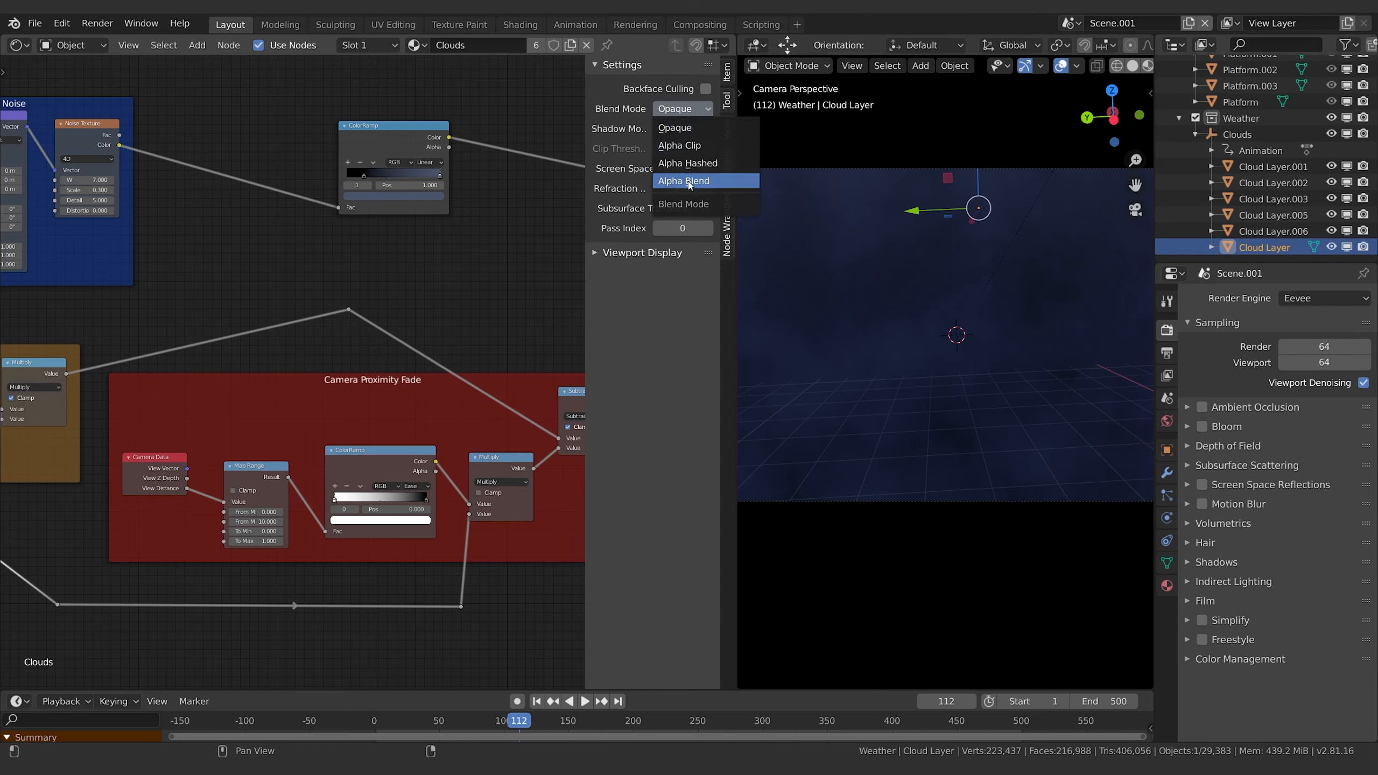
key(Return)
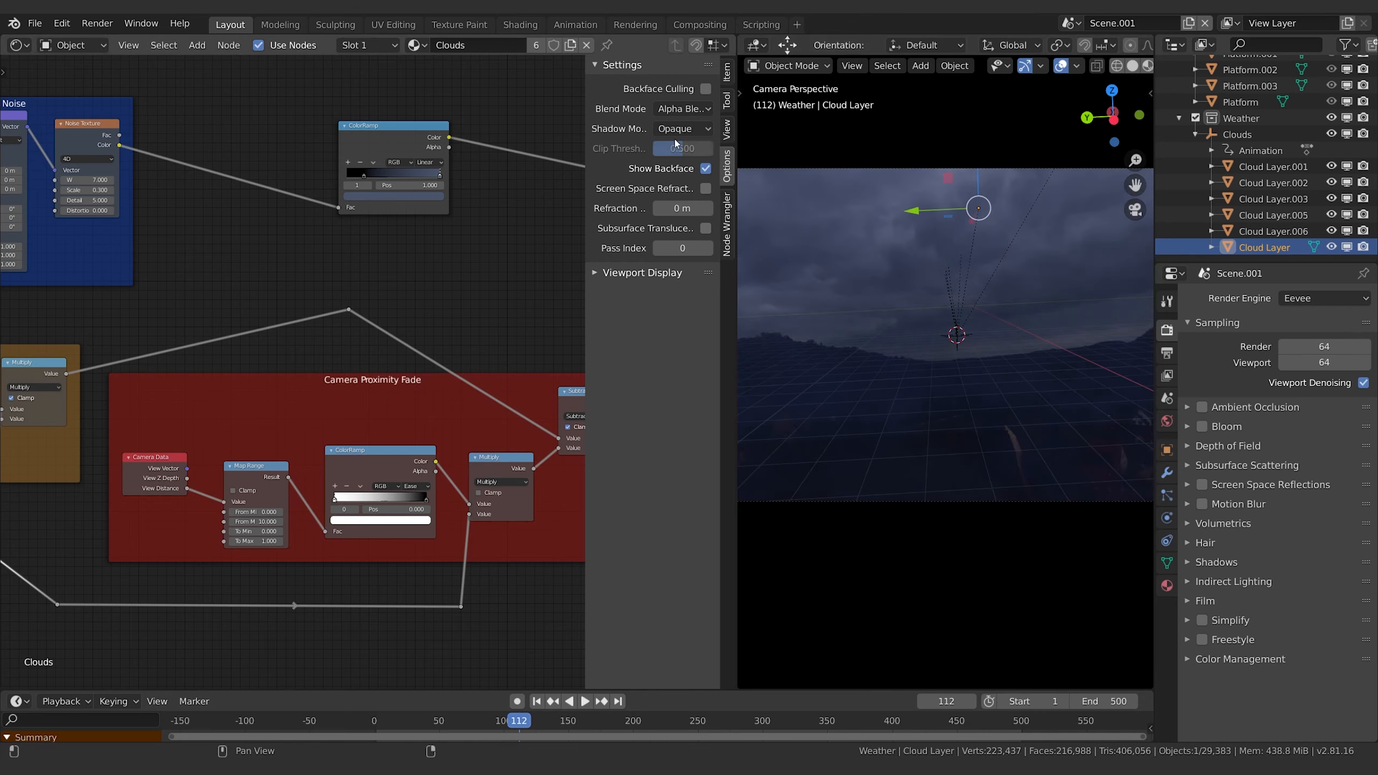
click(683, 128)
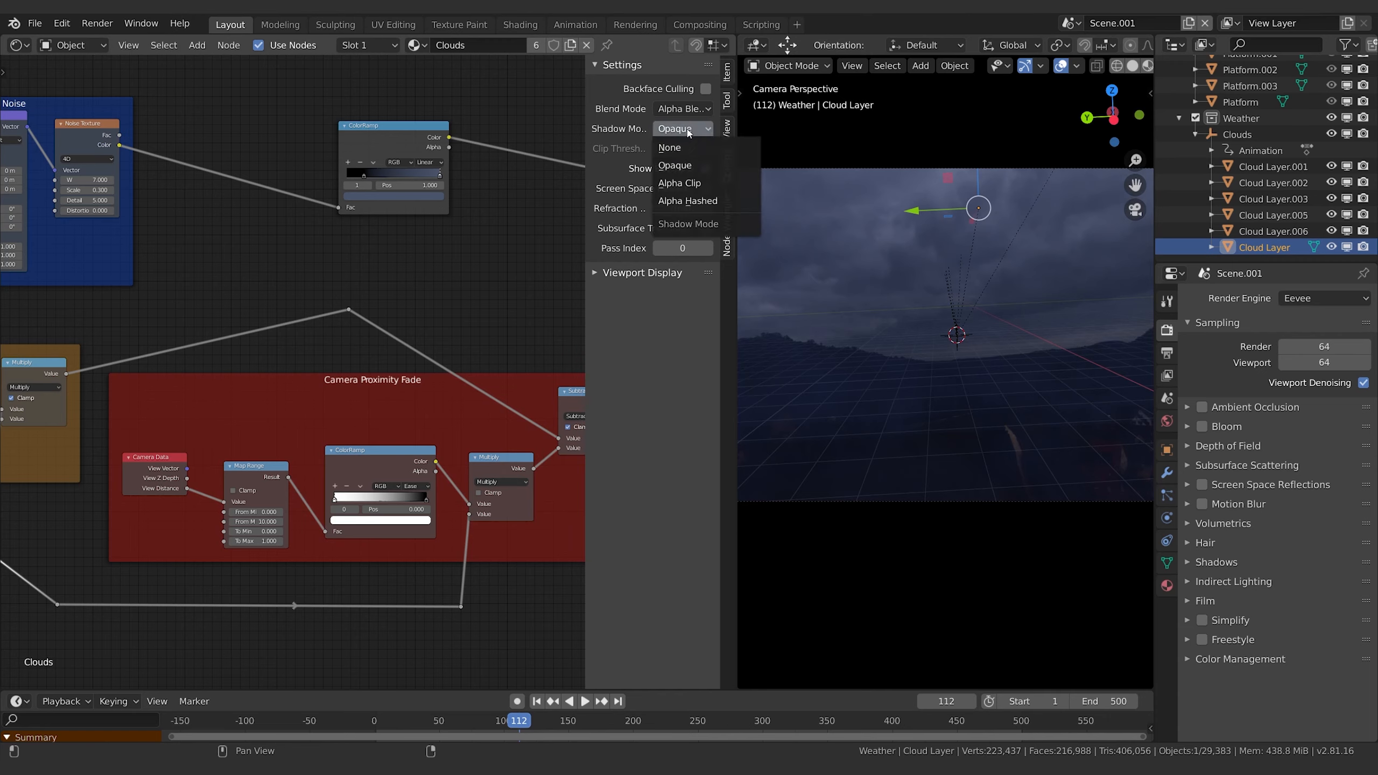
click(748, 145)
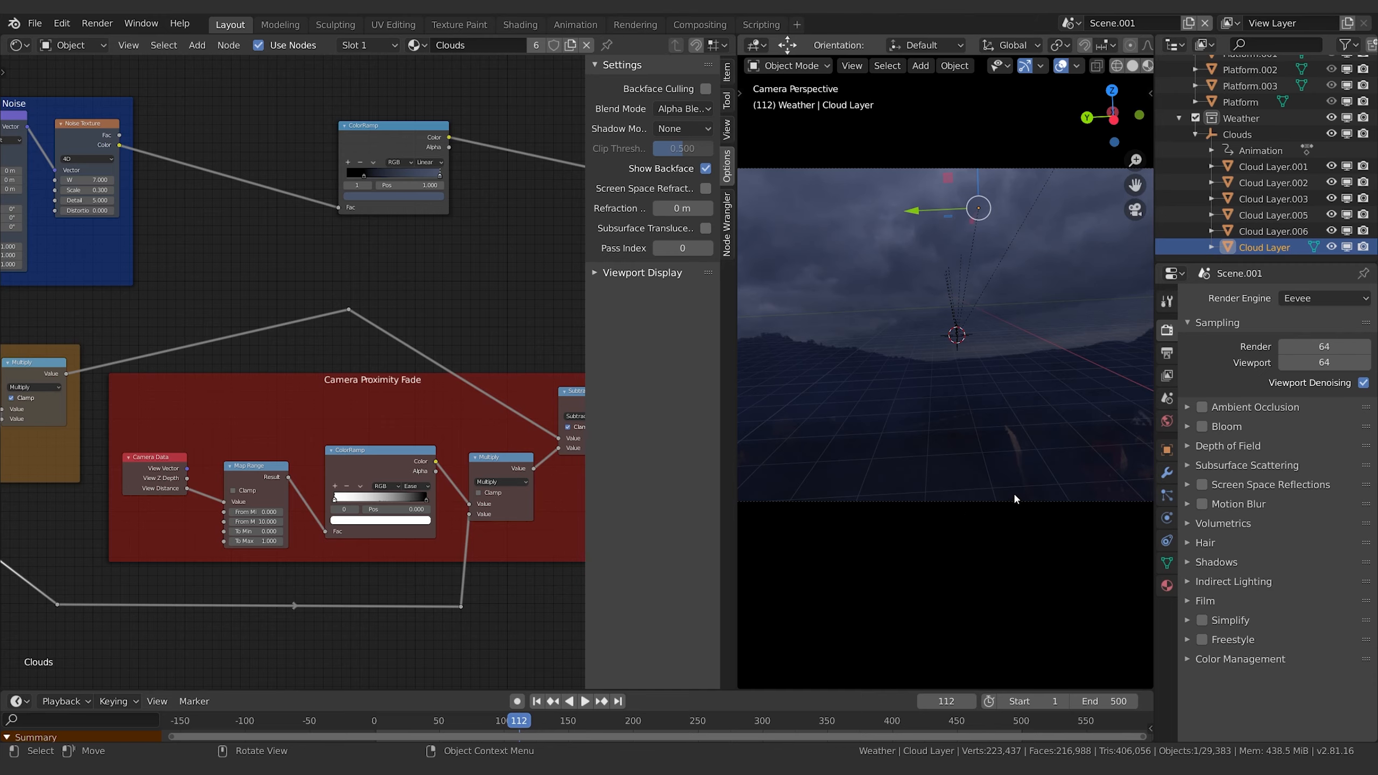
- Brighten the blue stop of the Base Cloud Noise's ColorRamp to light blue and tighten the gradient, placing that stop at position 0.797
middle_drag(508, 251, 431, 282)
middle_drag(436, 234, 421, 229)
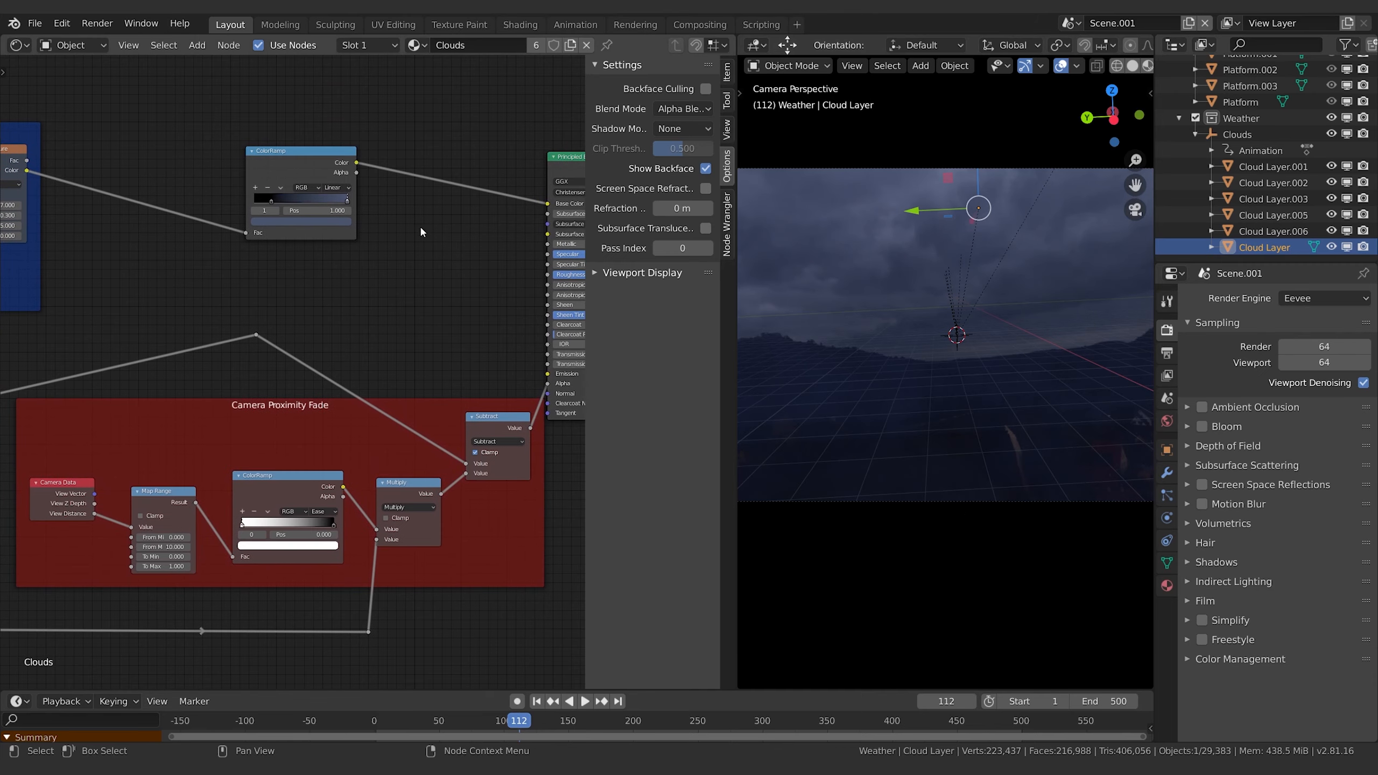
click(339, 221)
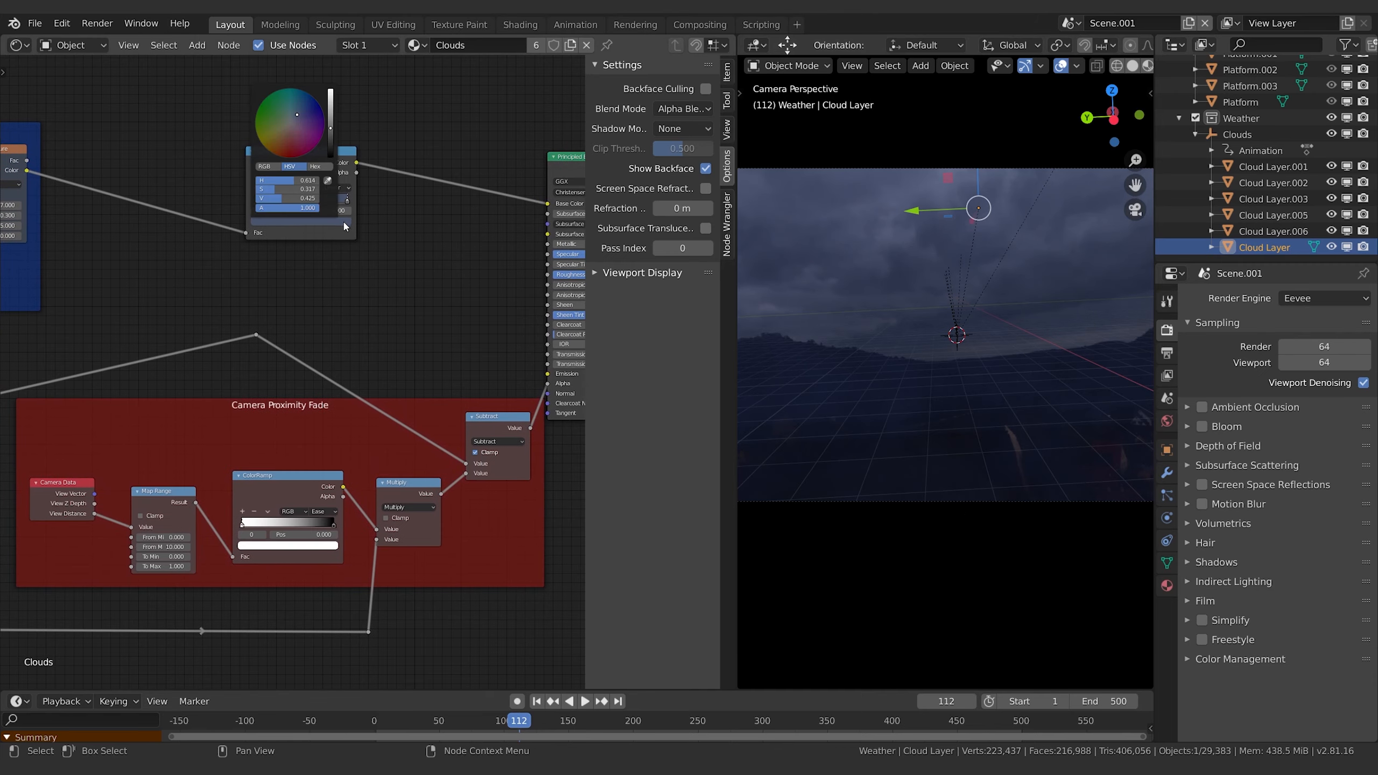
click(337, 220)
drag(331, 103, 331, 87)
middle_drag(287, 292, 323, 334)
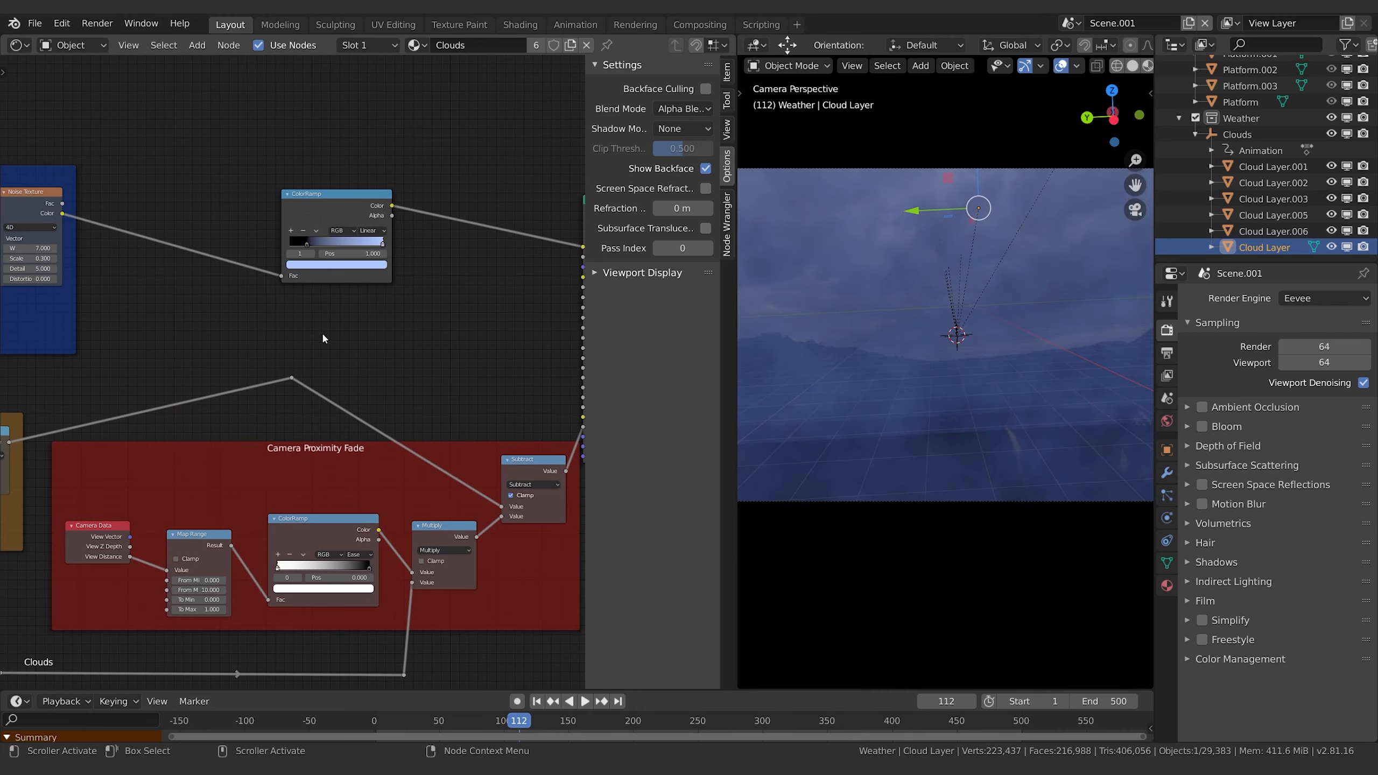
drag(307, 246, 376, 247)
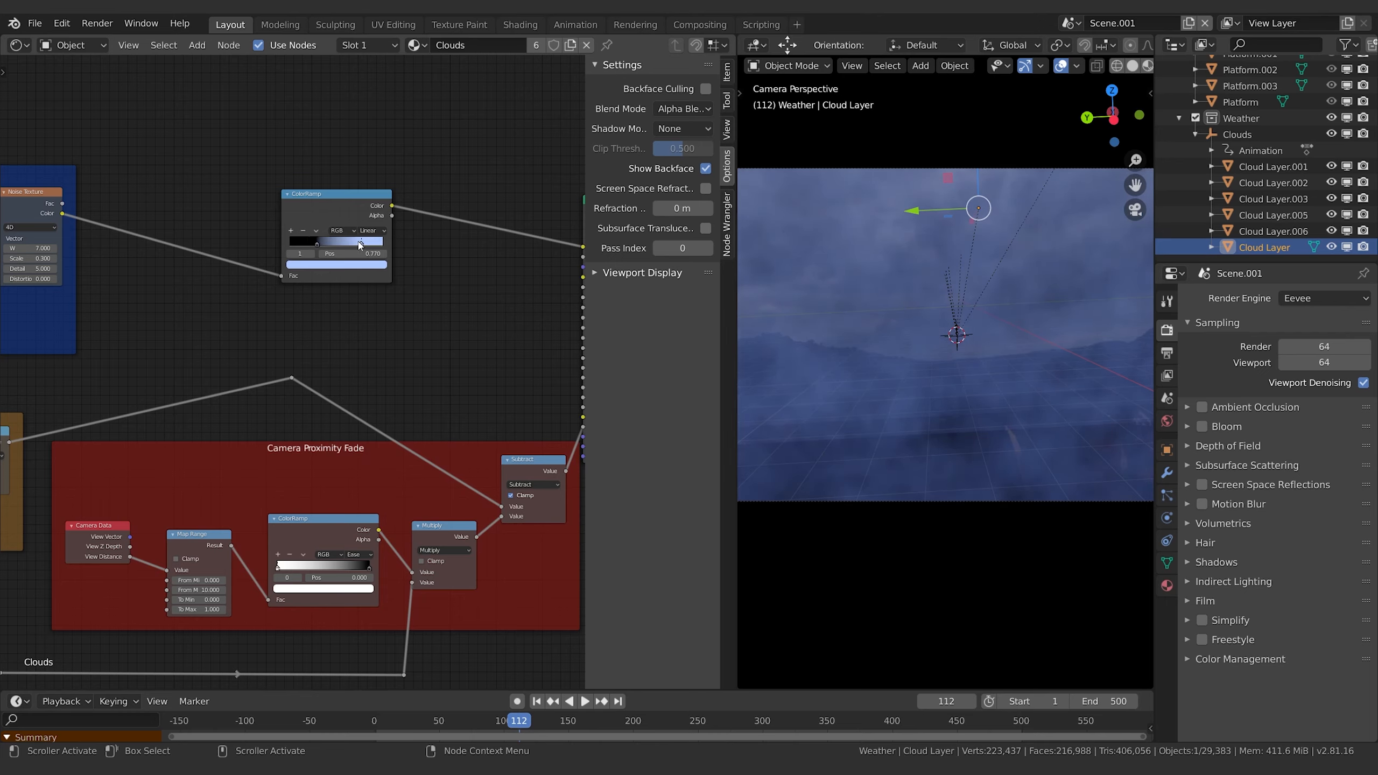
drag(315, 247, 319, 247)
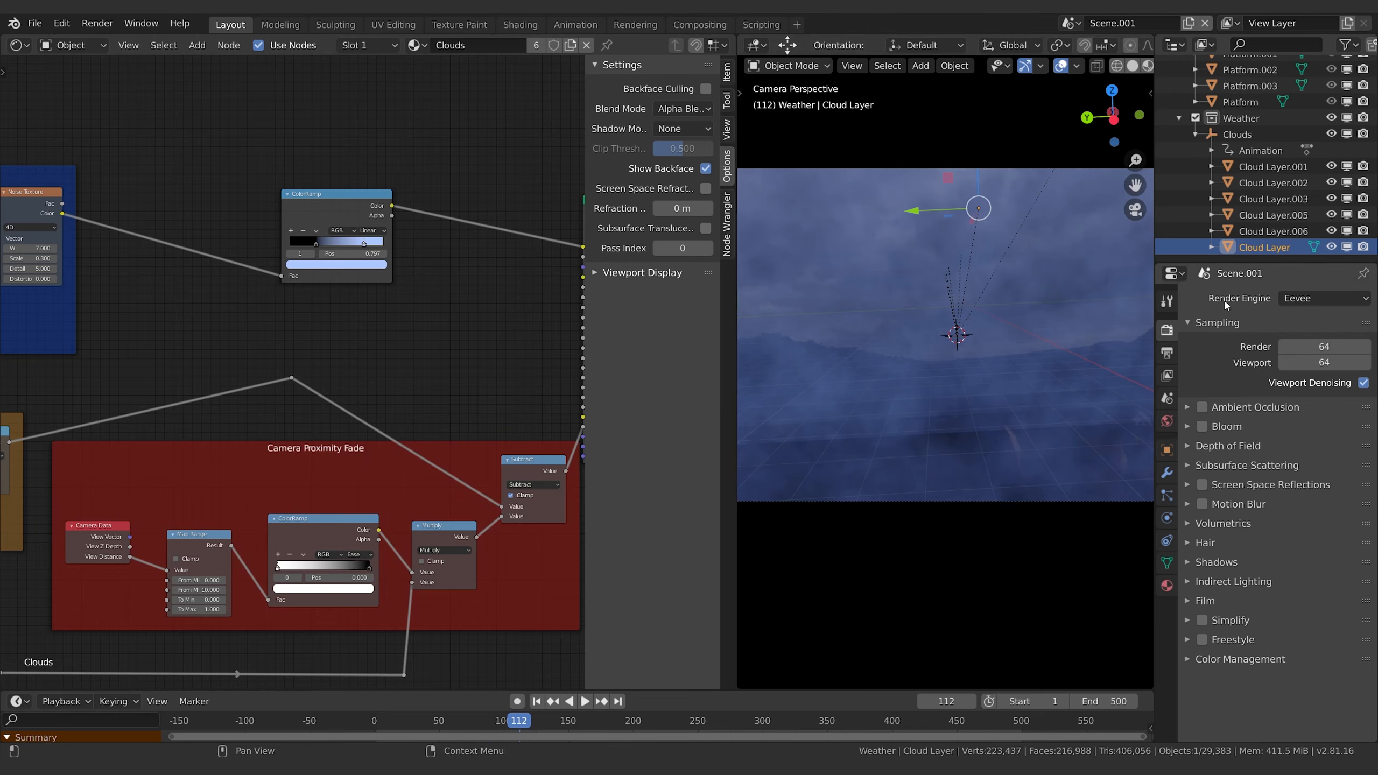
middle_drag(227, 434, 561, 406)
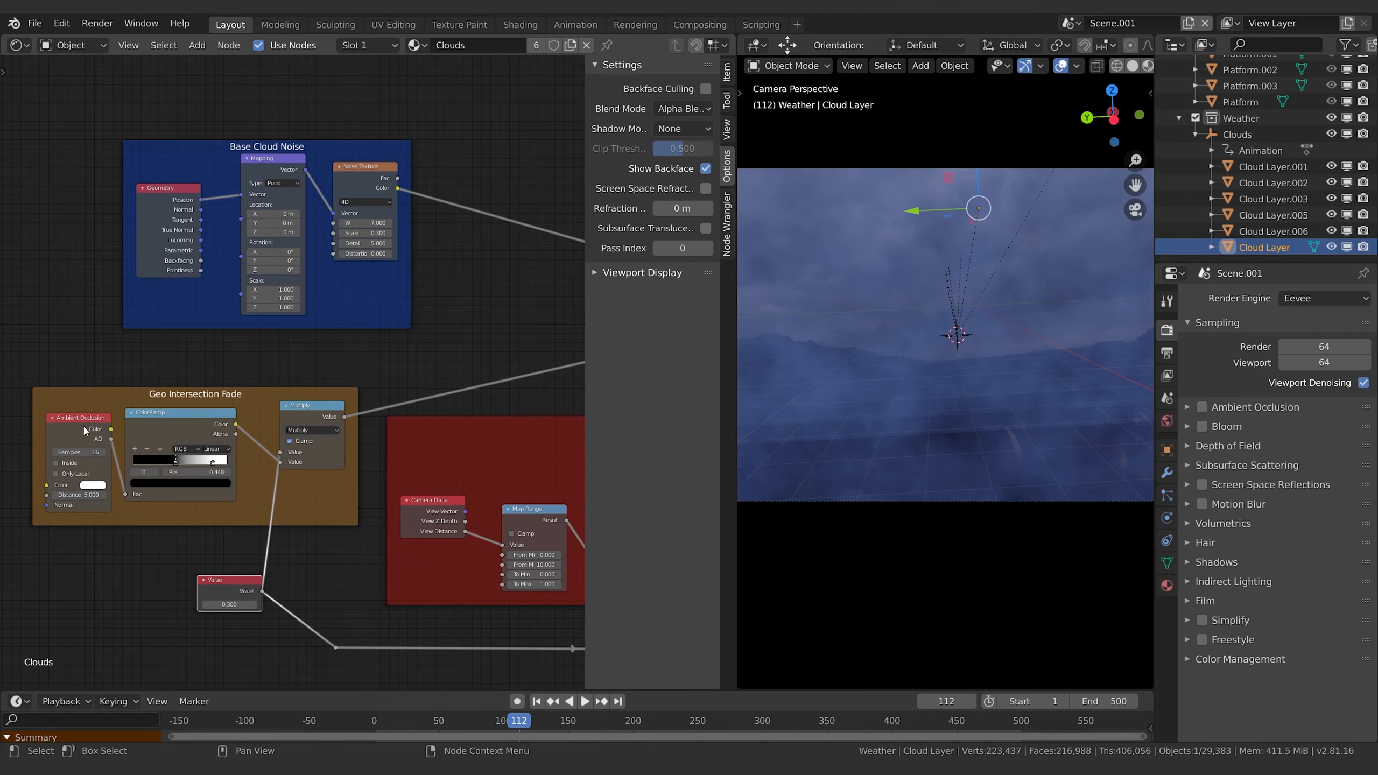
middle_drag(432, 429, 345, 426)
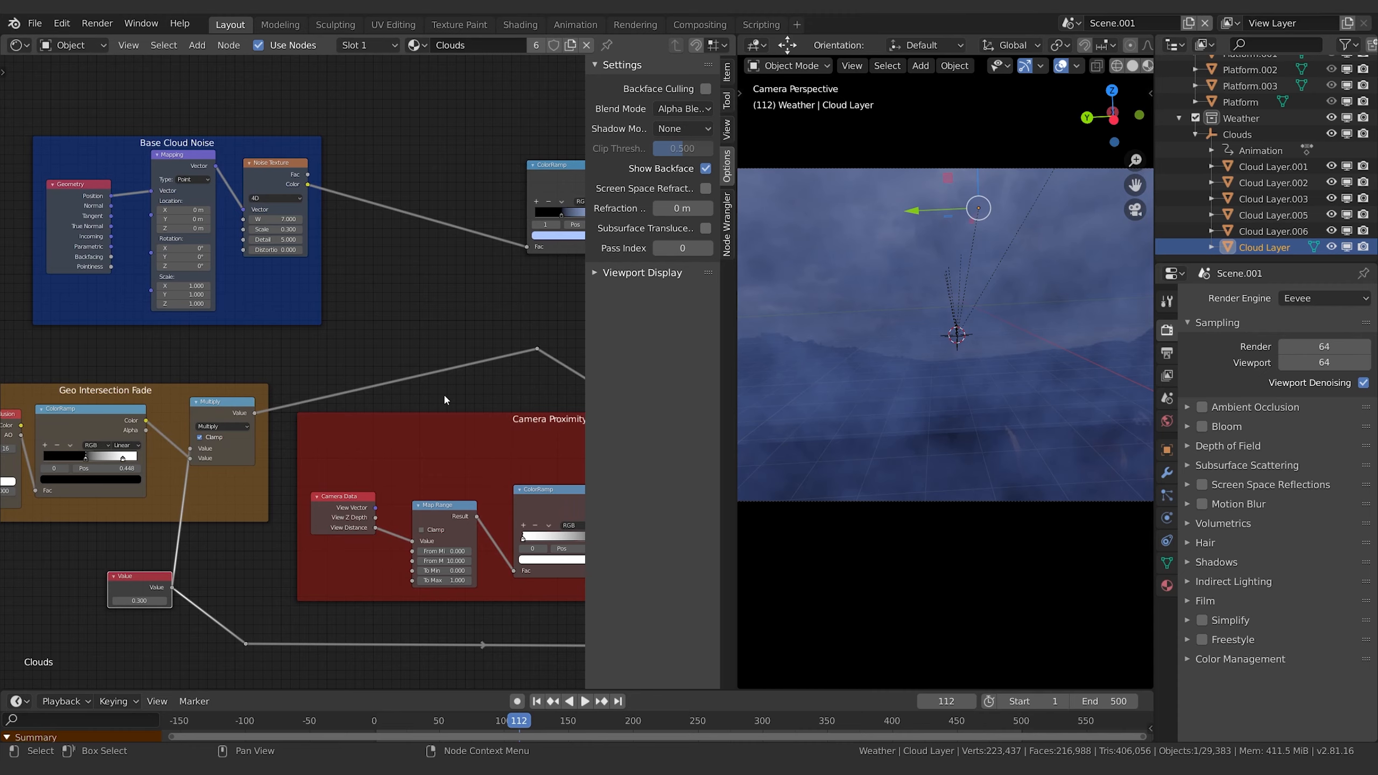
middle_drag(445, 397, 375, 392)
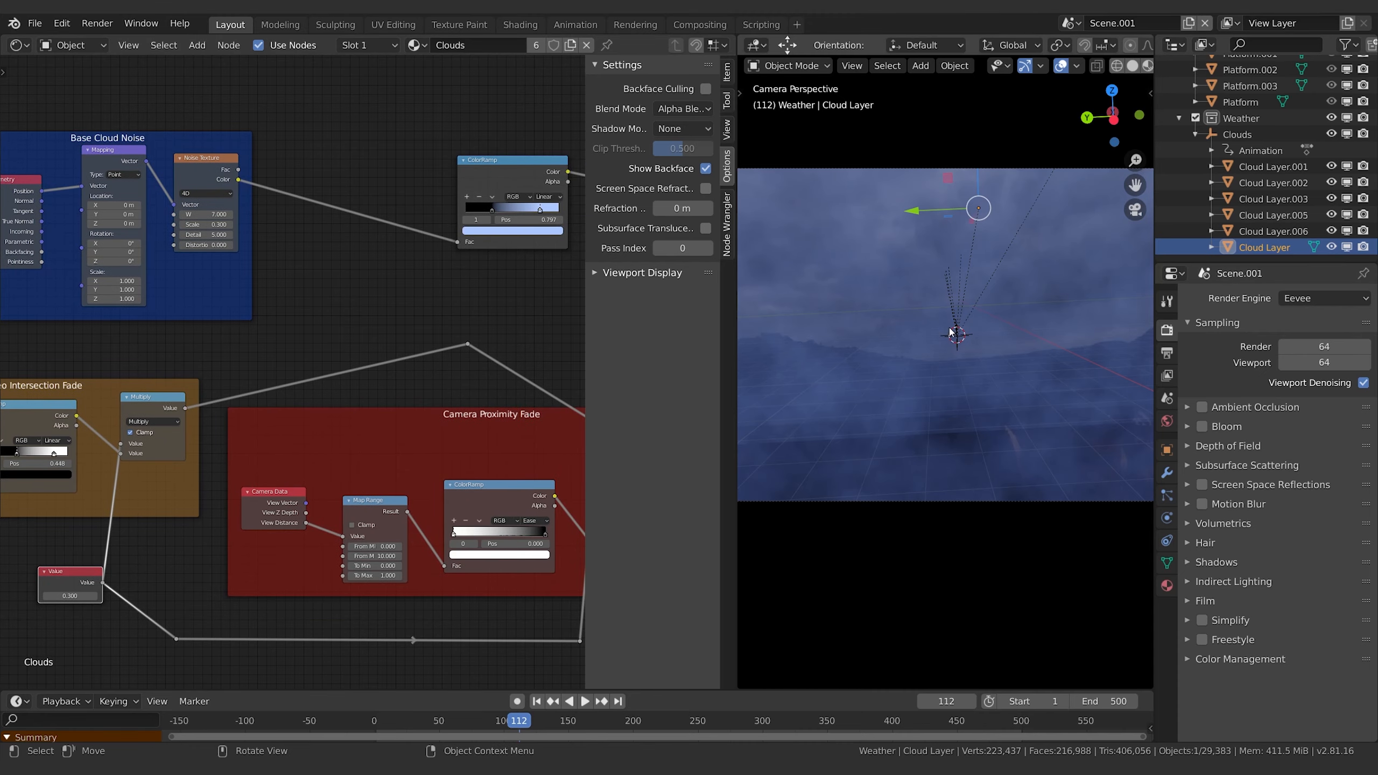
middle_drag(450, 263, 382, 310)
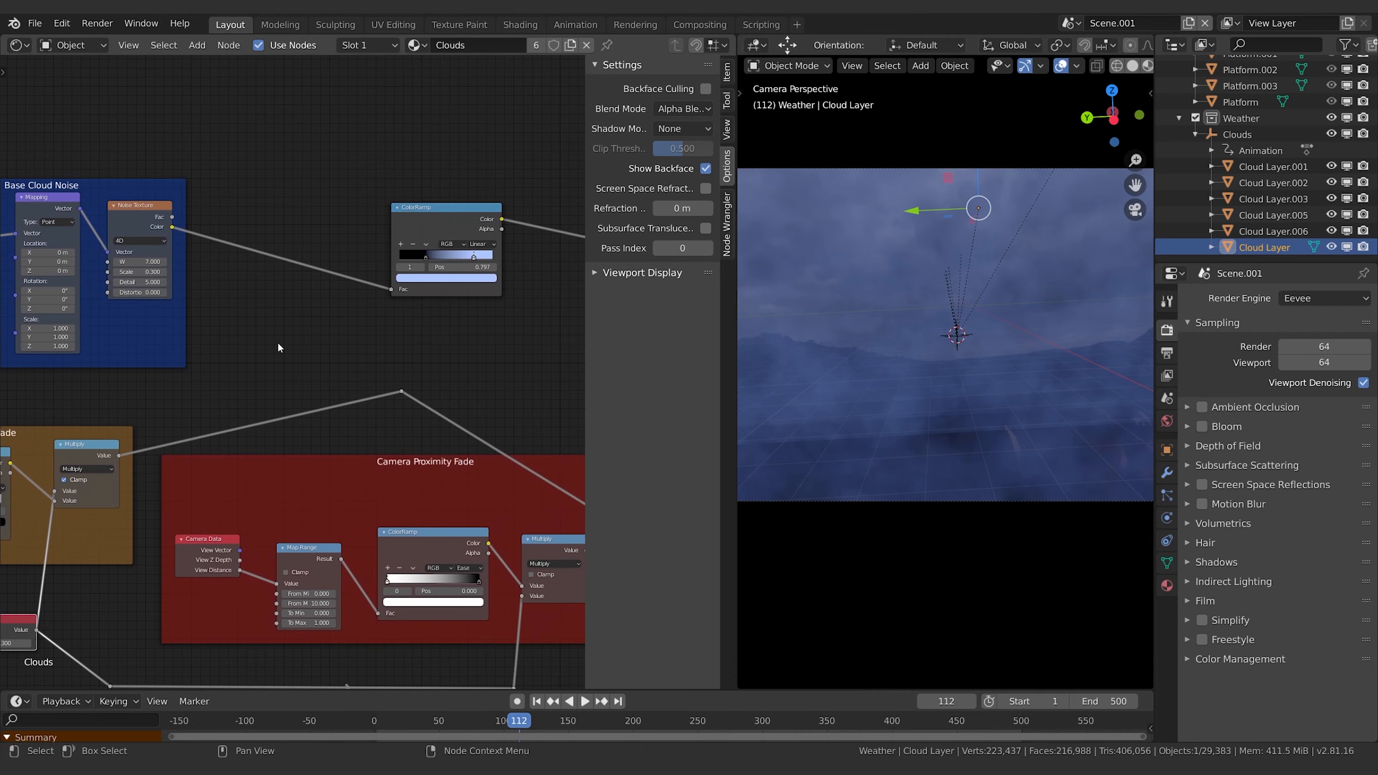
- Play the animation from frame 1 with viewport overlays and gizmos hidden to check the moving clouds, and stop at frame 299
key(shift+Left)
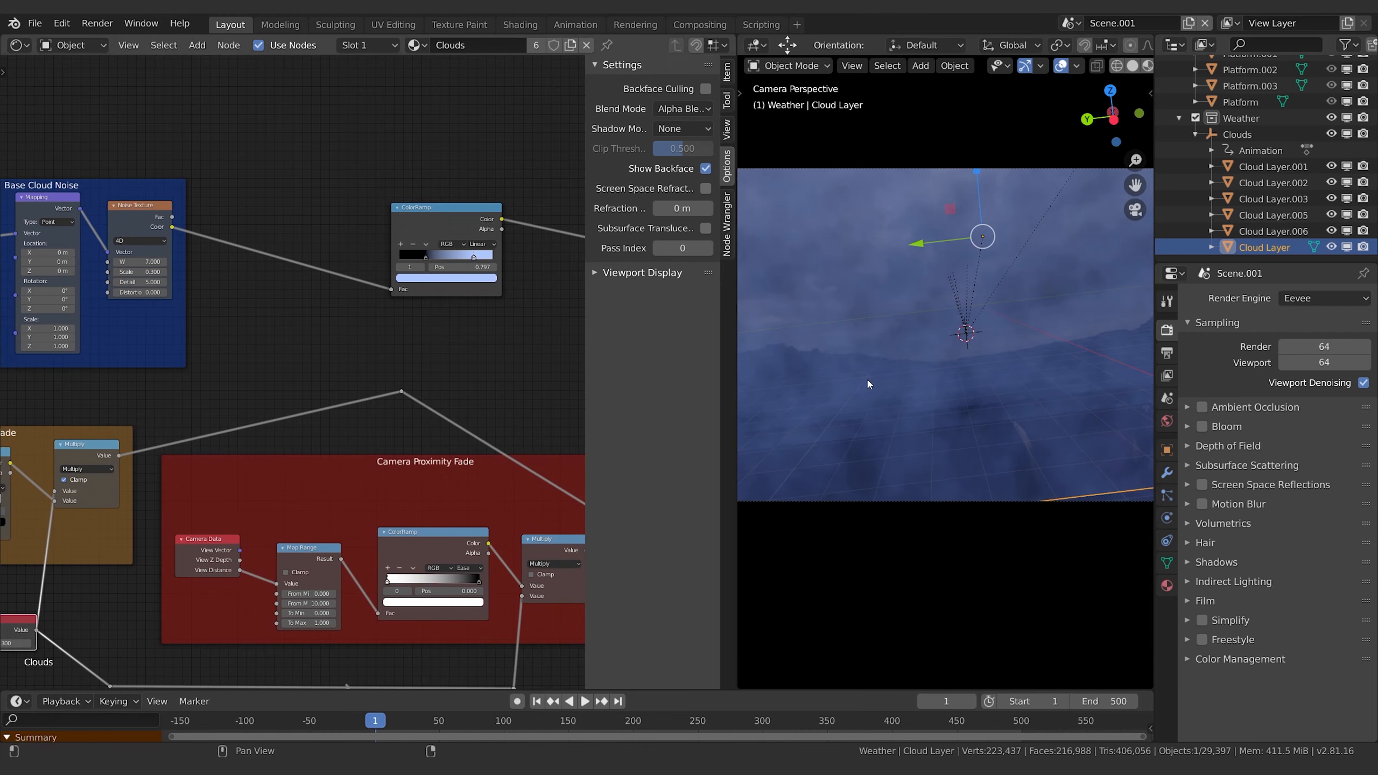
key(space)
click(1061, 66)
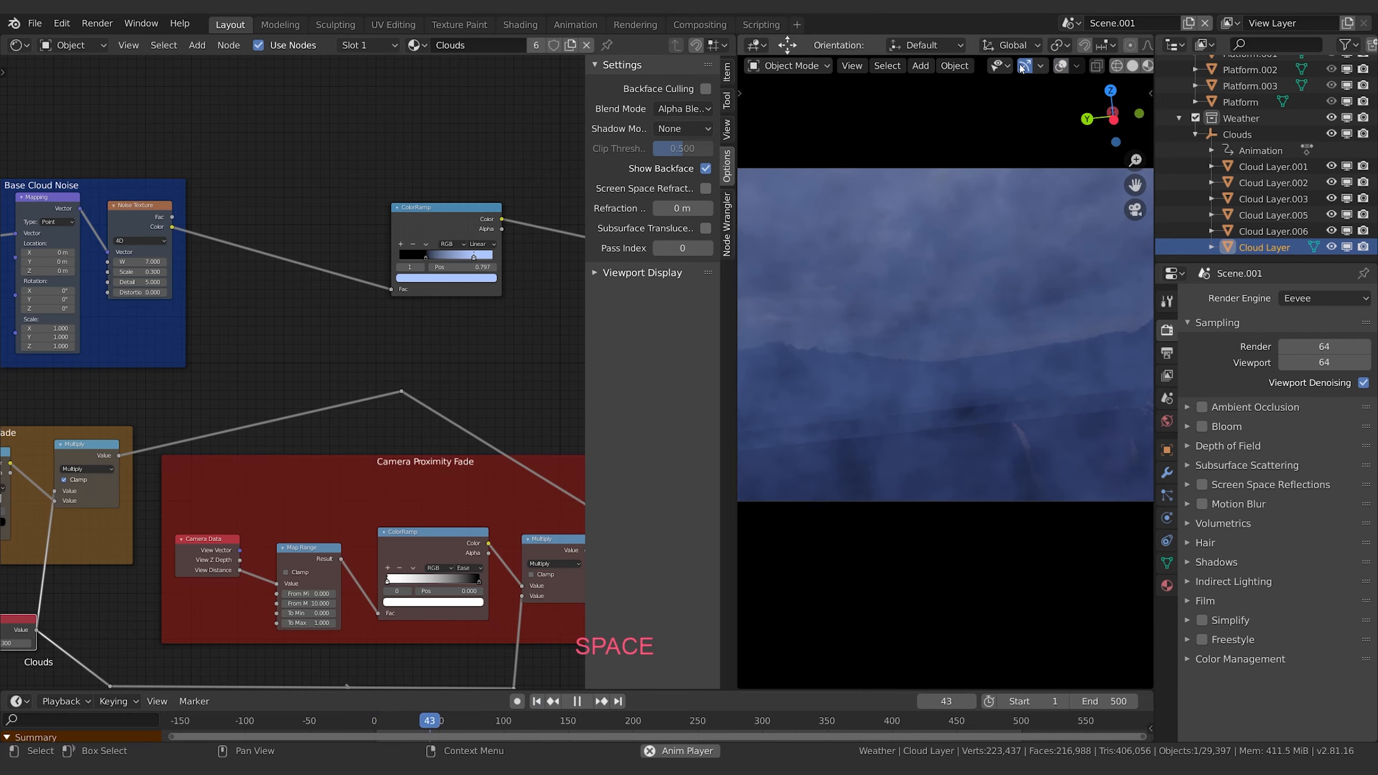
click(1024, 66)
scroll(1044, 346, up, 2)
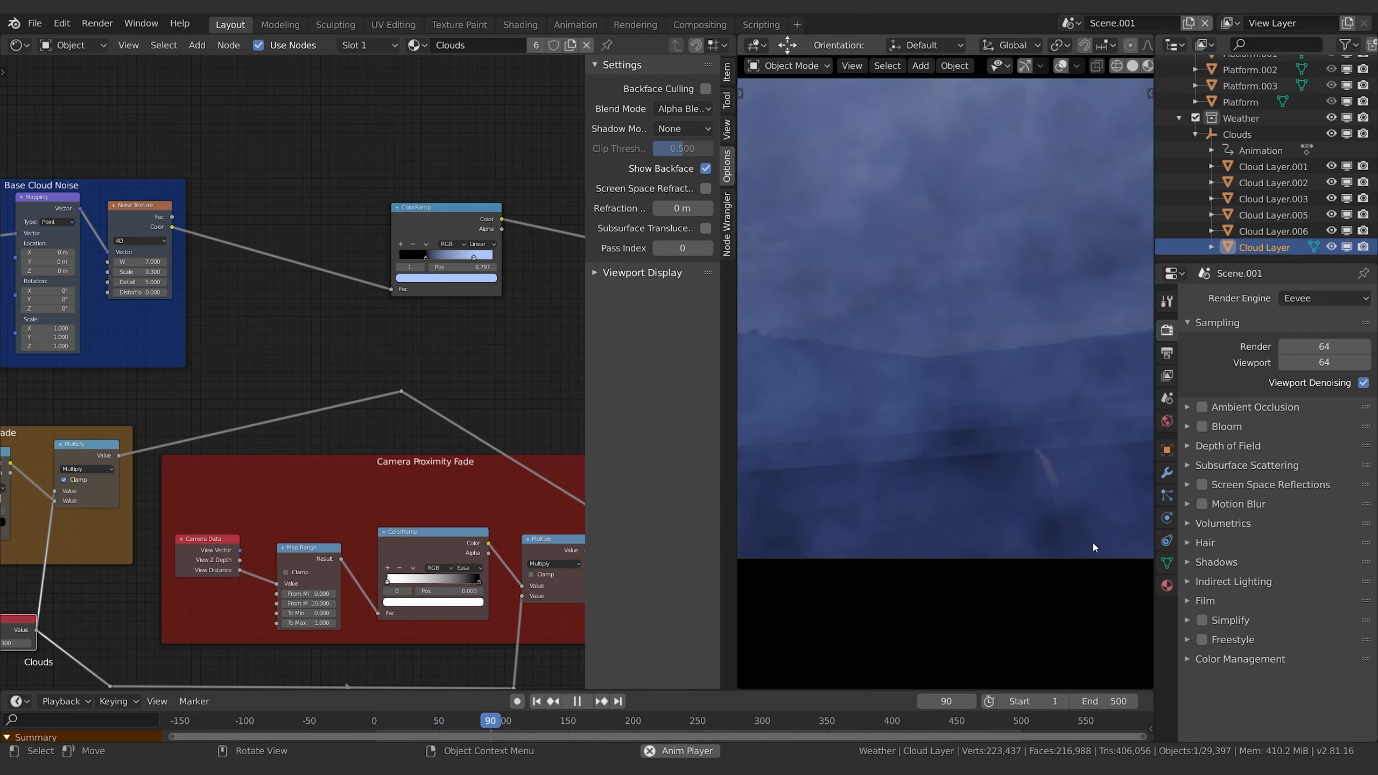
shift+middle_drag(1055, 332, 1146, 497)
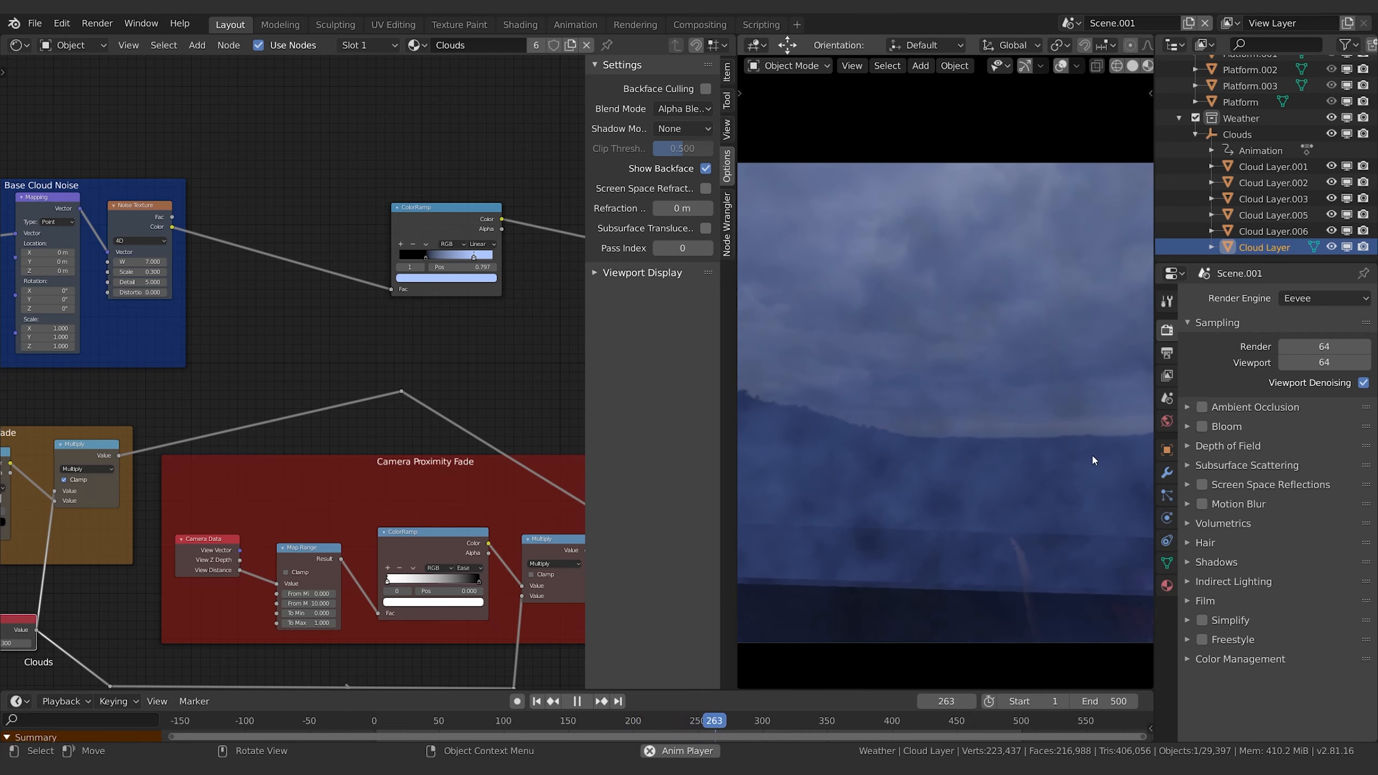
key(space)
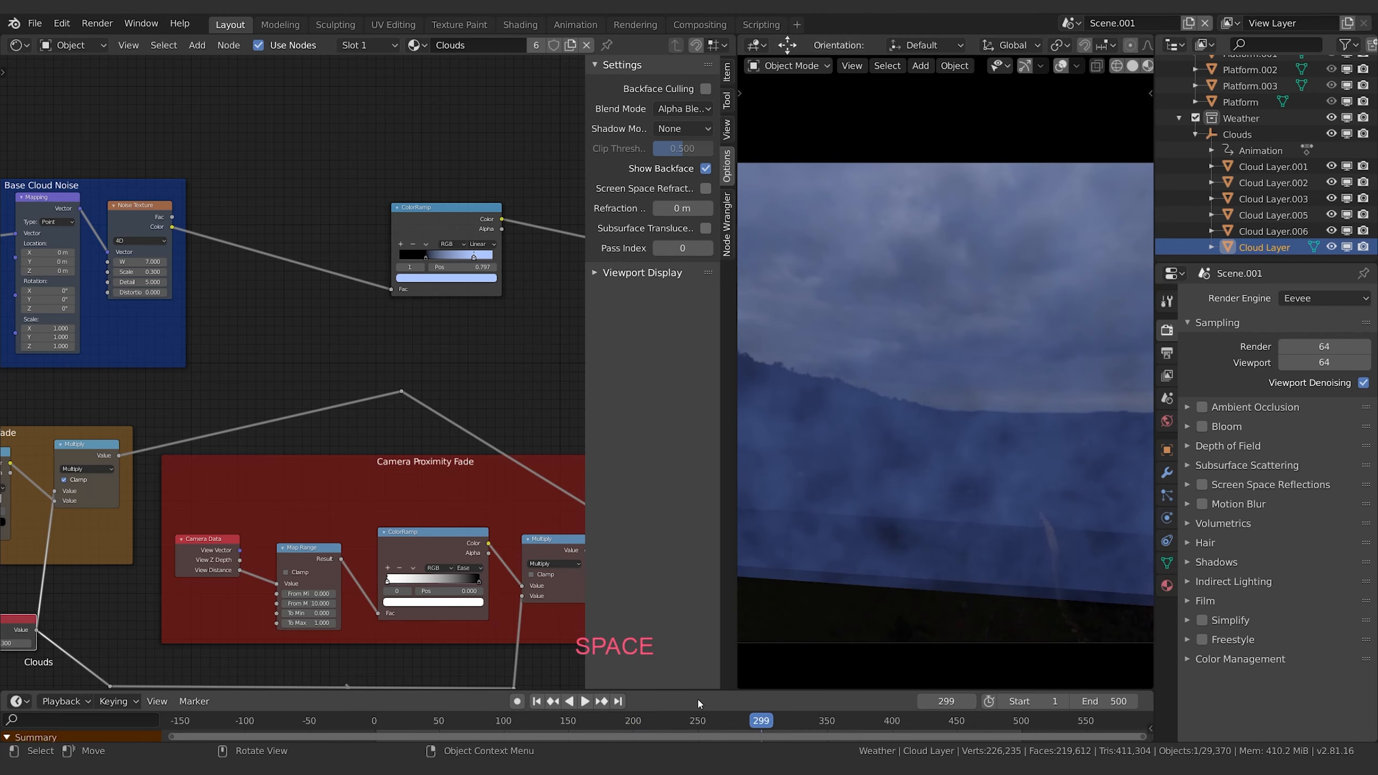
- Keyframe the Noise Texture's W value of 7.000 at frame 1
click(536, 701)
middle_drag(254, 320, 448, 363)
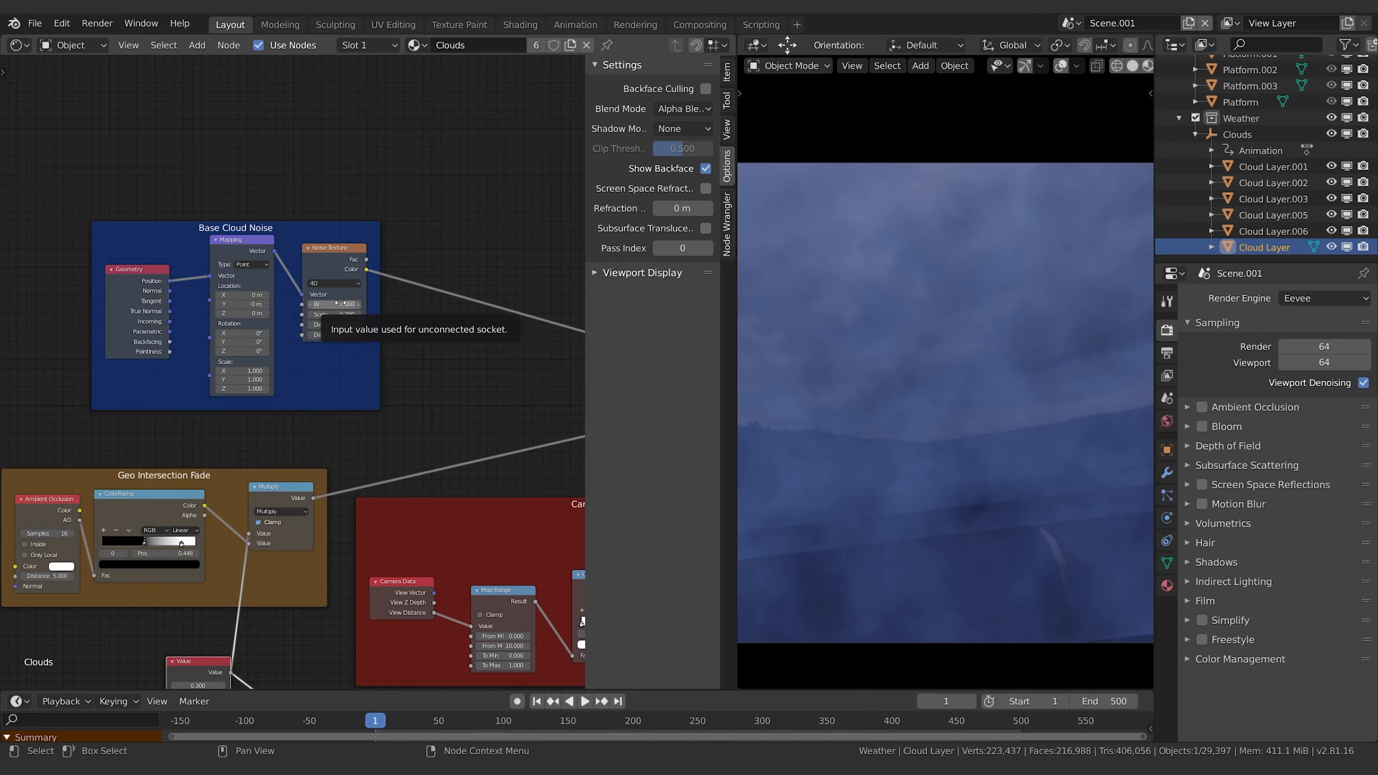
key(i)
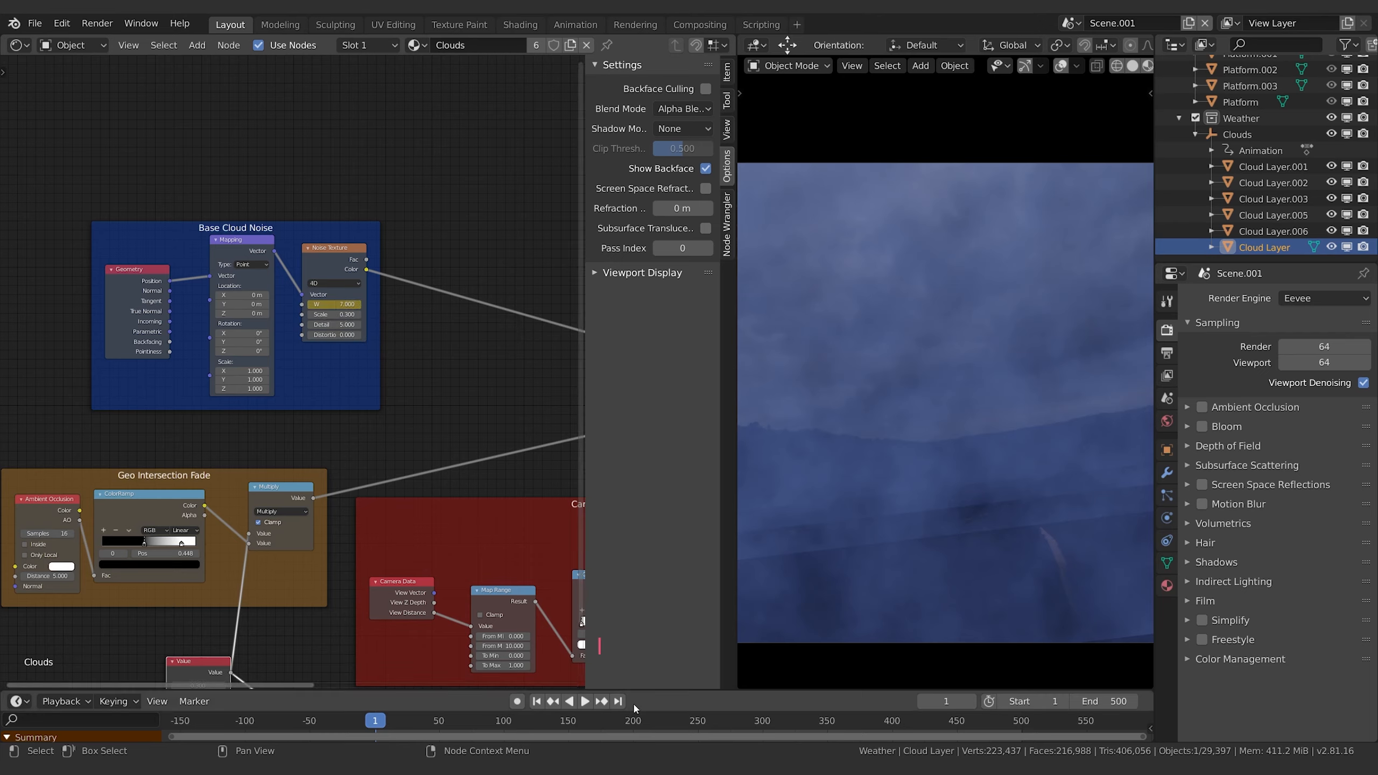
- Set the Noise Texture's W value to 8 at the last frame, 500
click(617, 701)
double_click(335, 303)
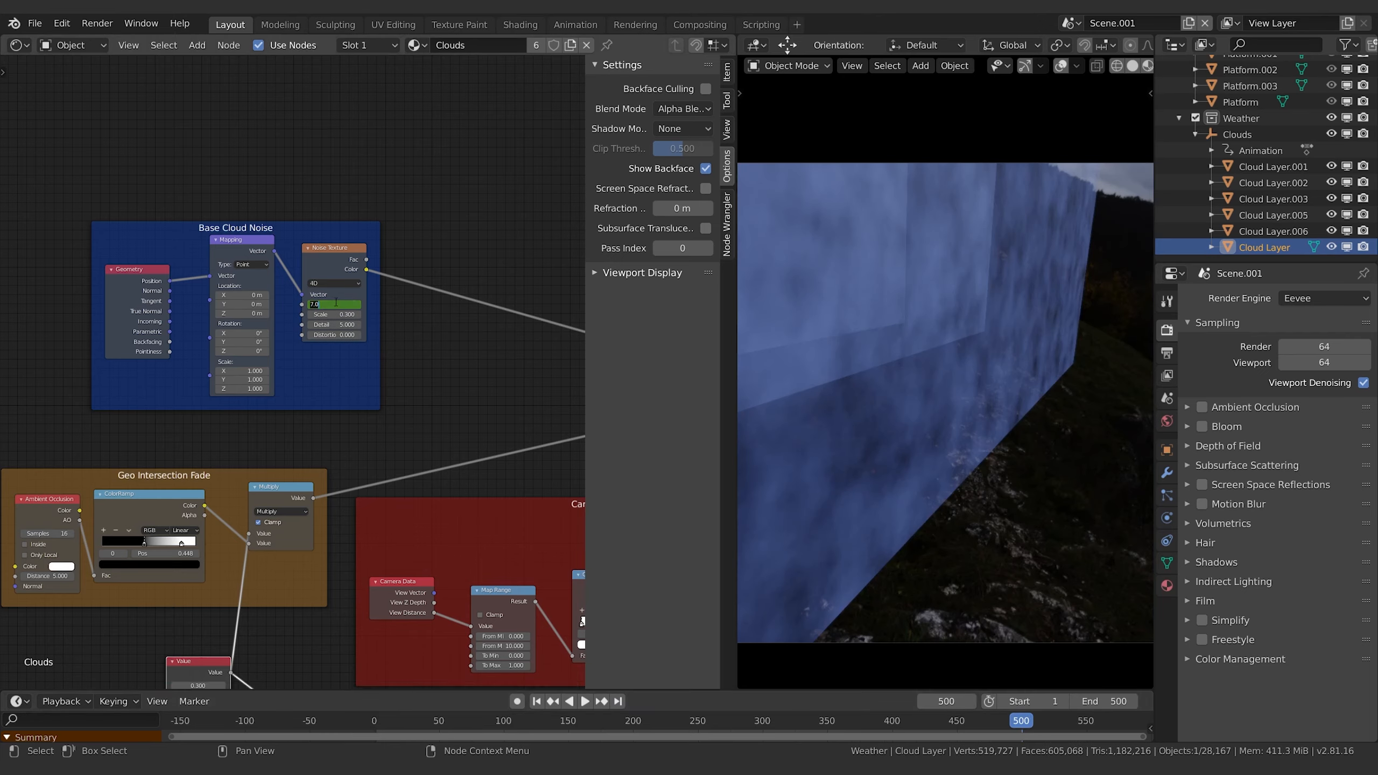
text(8)
key(Return)
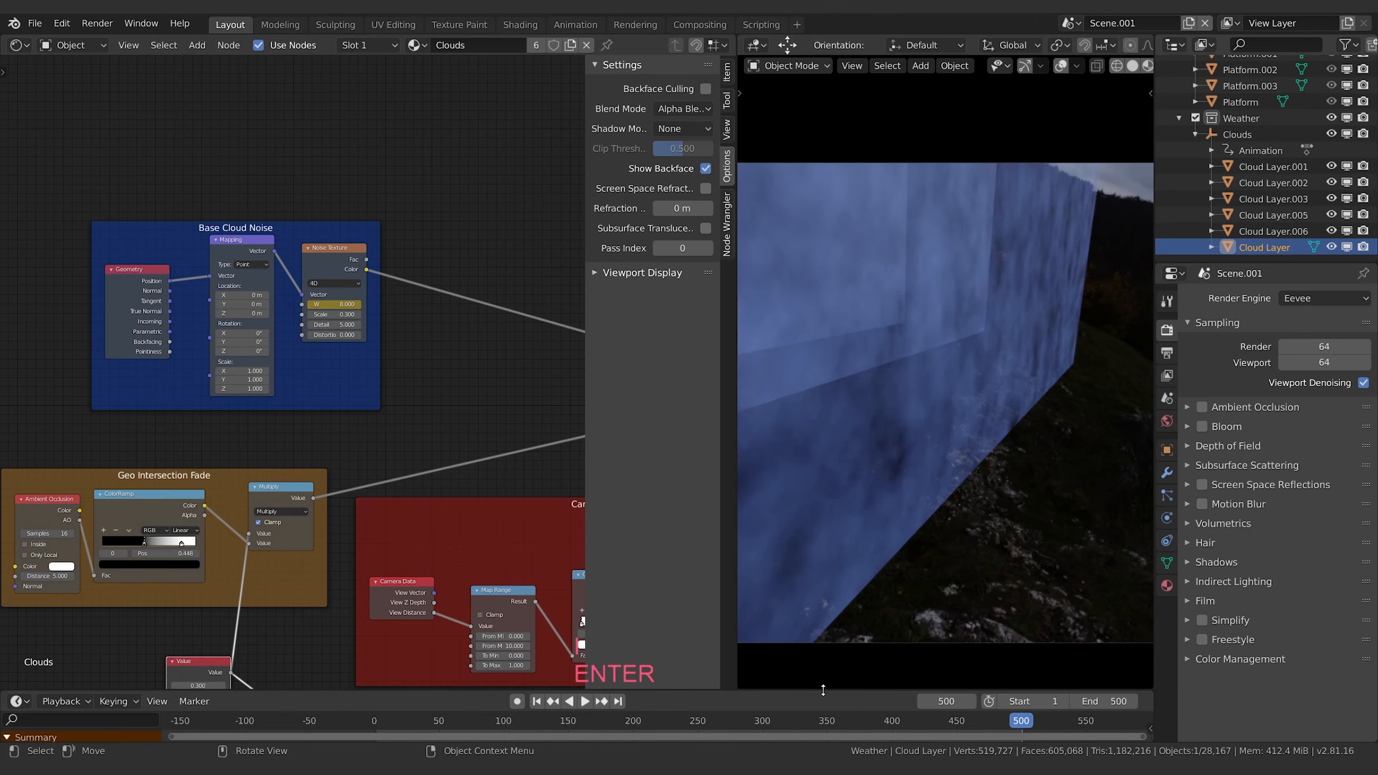
- Enlarge the Timeline and try to set the interpolation of the W keyframes to Linear
drag(825, 689, 825, 657)
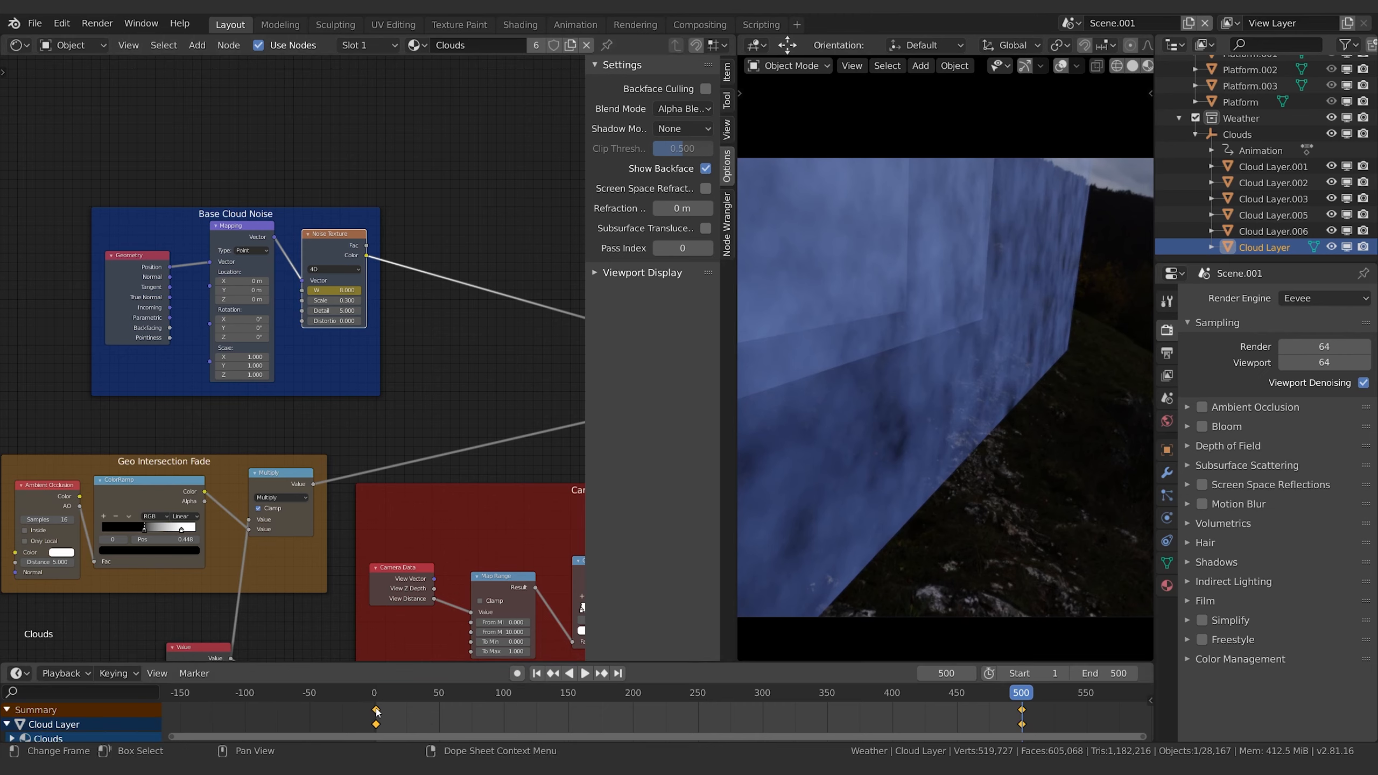
right_click(377, 710)
mouse_move(376, 646)
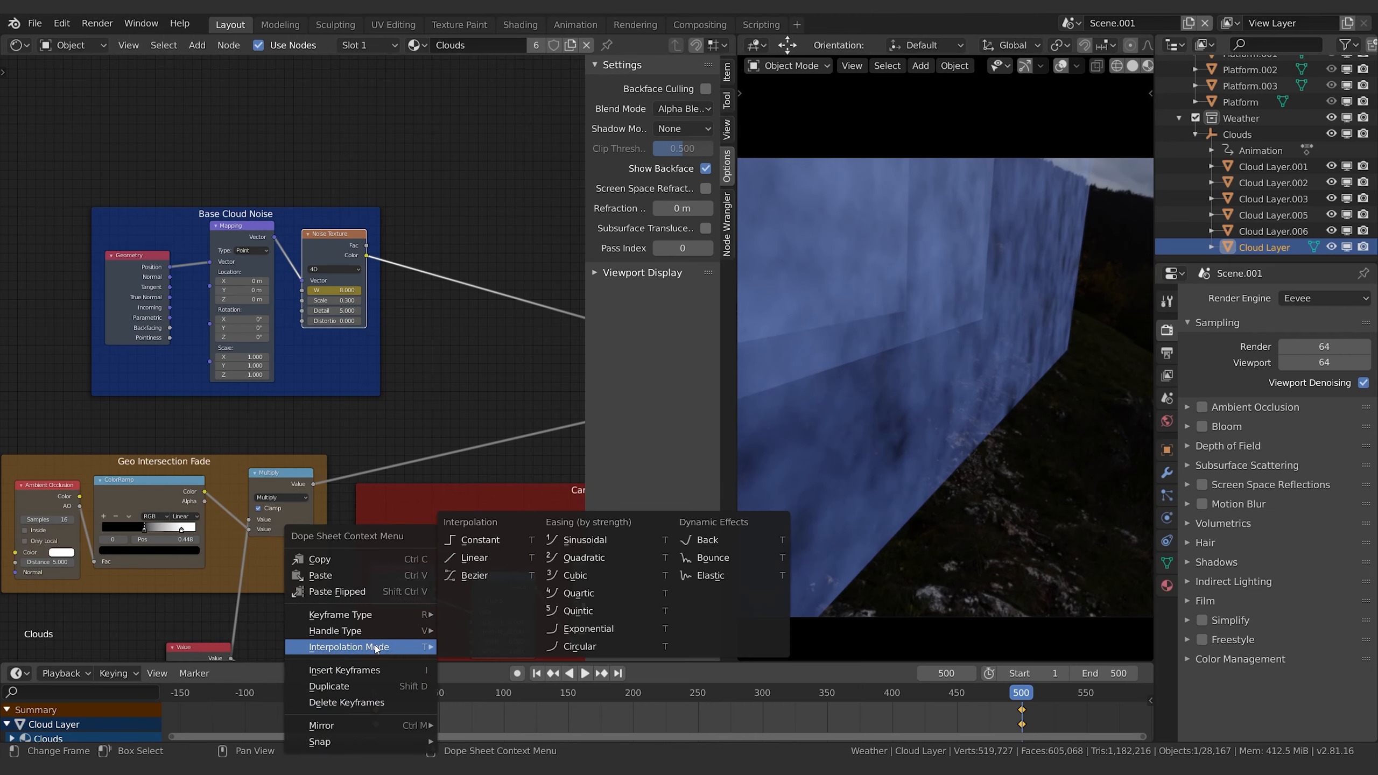
click(475, 558)
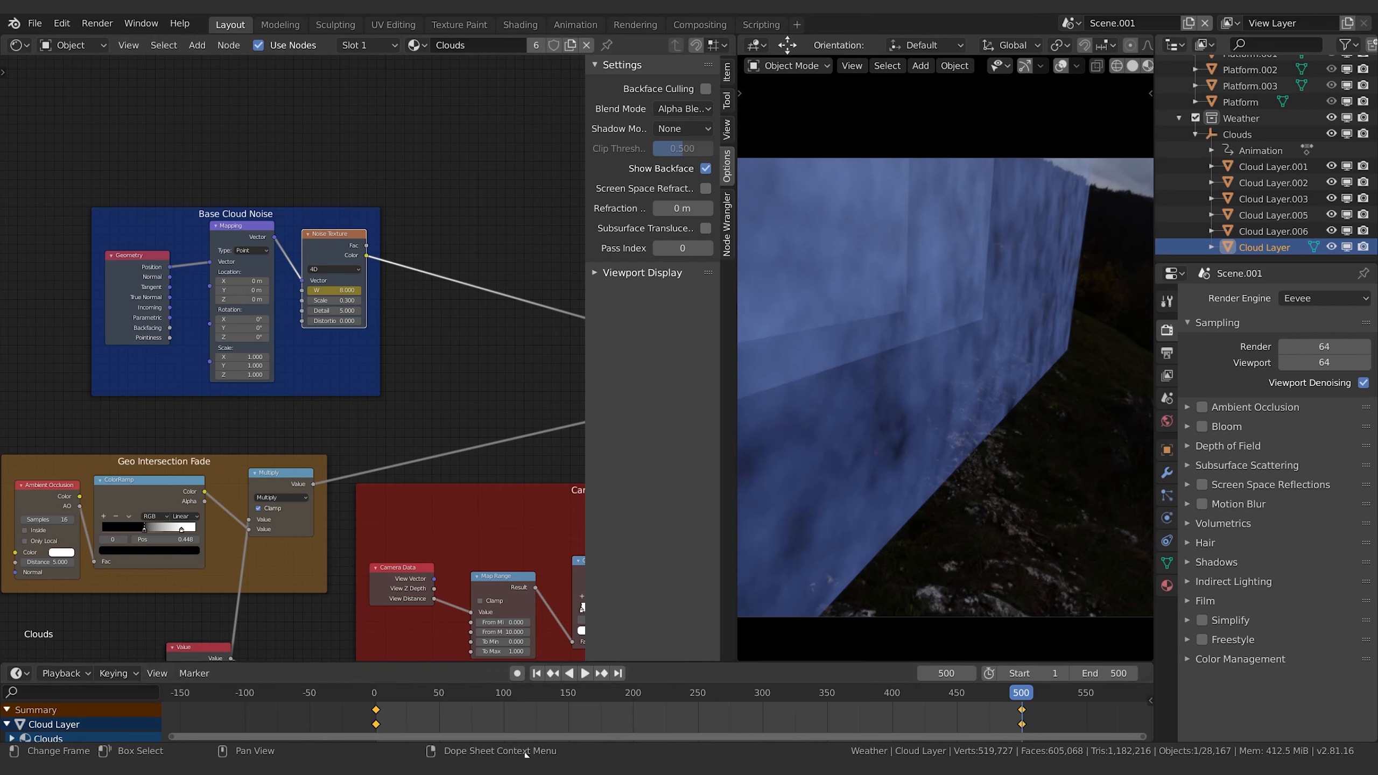
- Show the animation in an enlarged Dope Sheet and expand the Clouds material's channels down to Default Value (W)
click(20, 674)
click(18, 674)
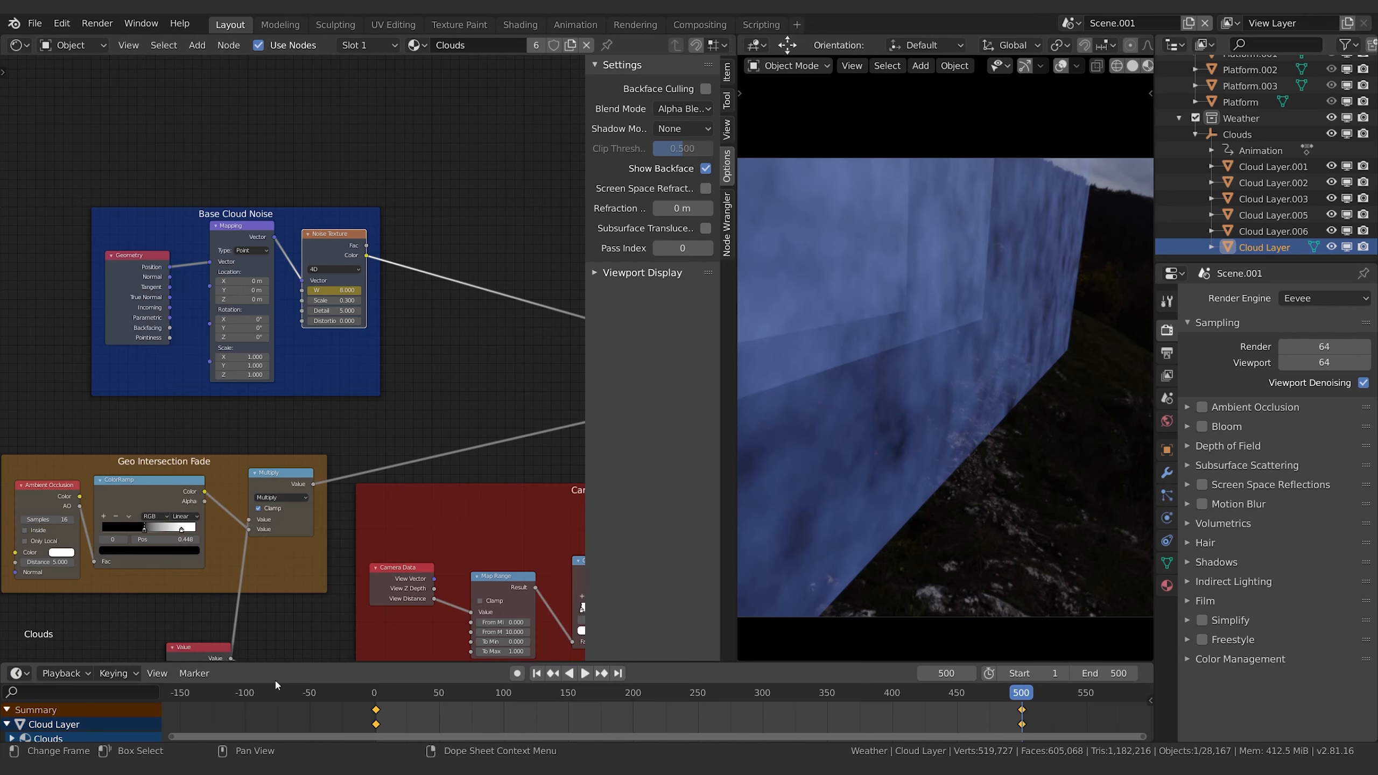
click(16, 676)
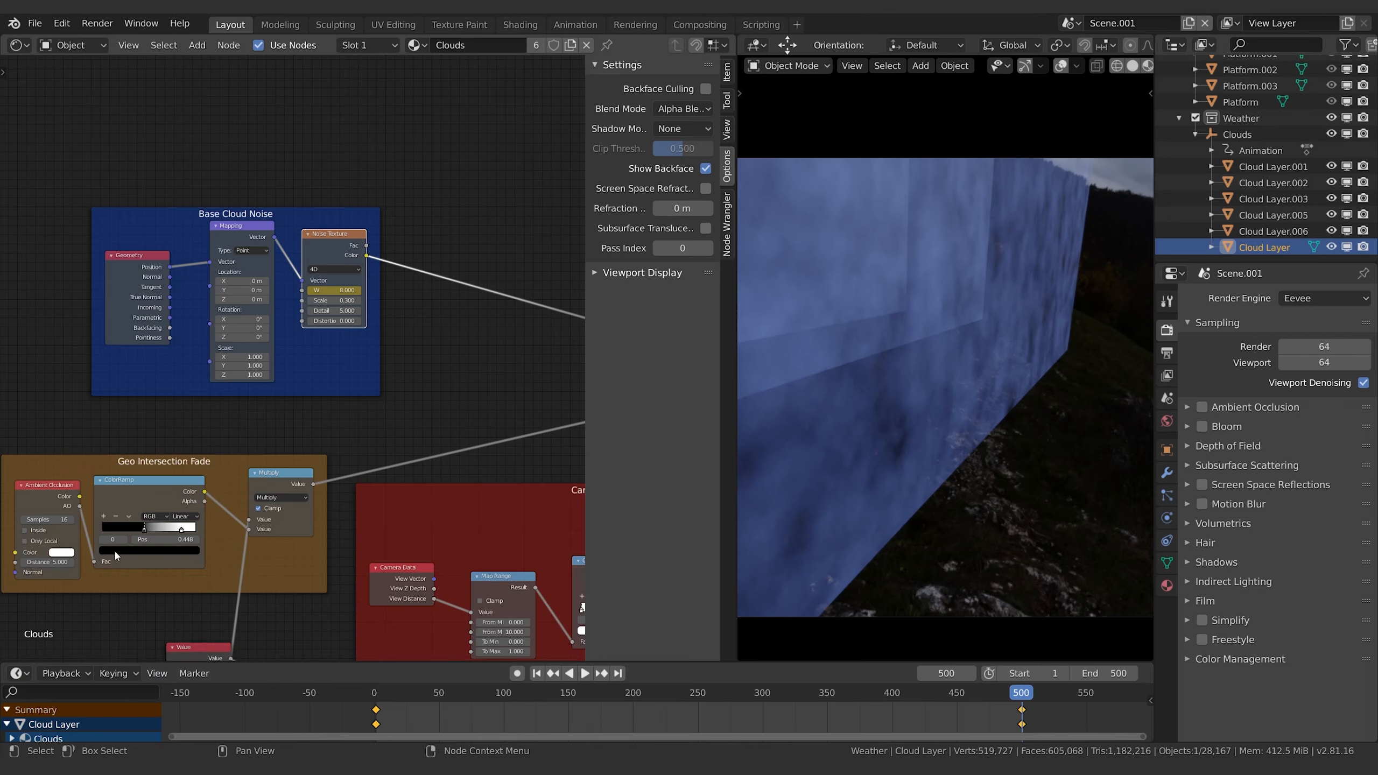
click(18, 673)
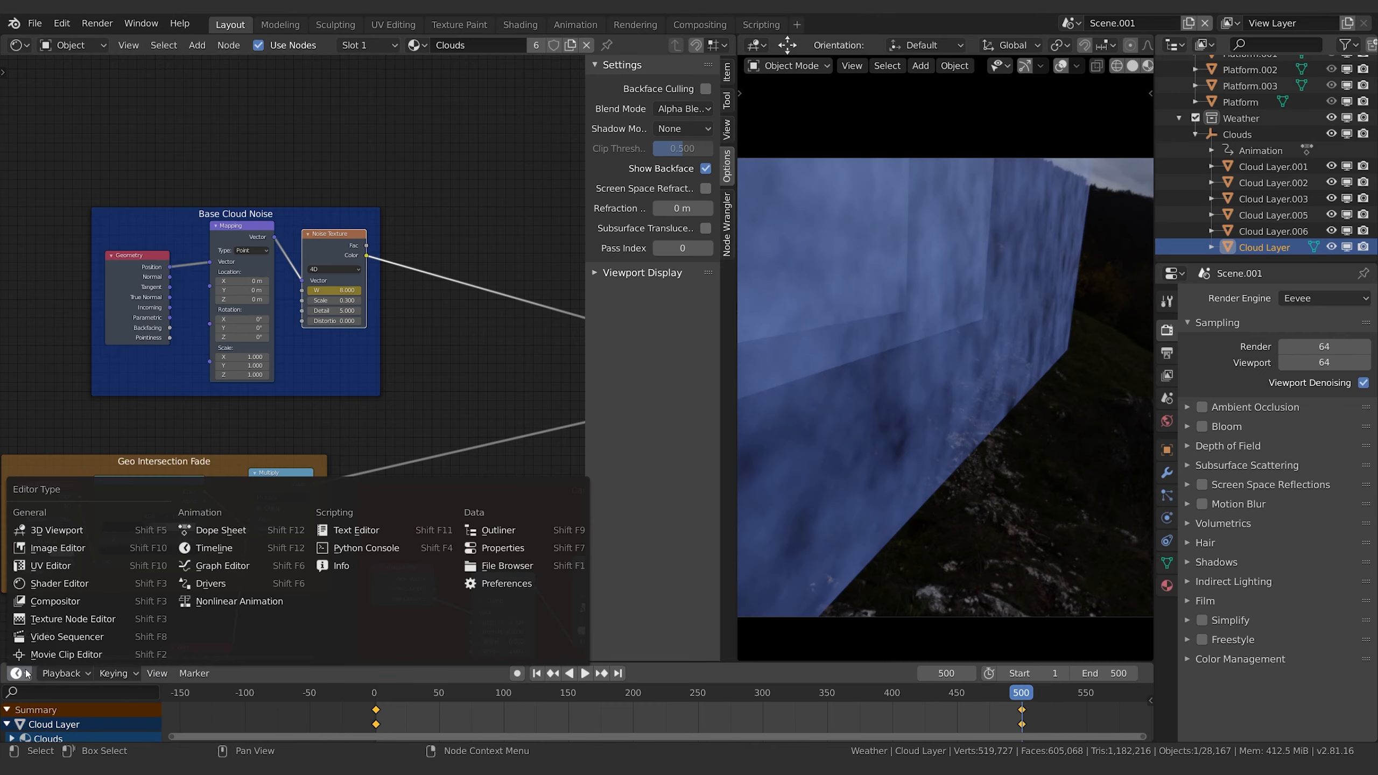
click(218, 529)
drag(525, 663, 525, 386)
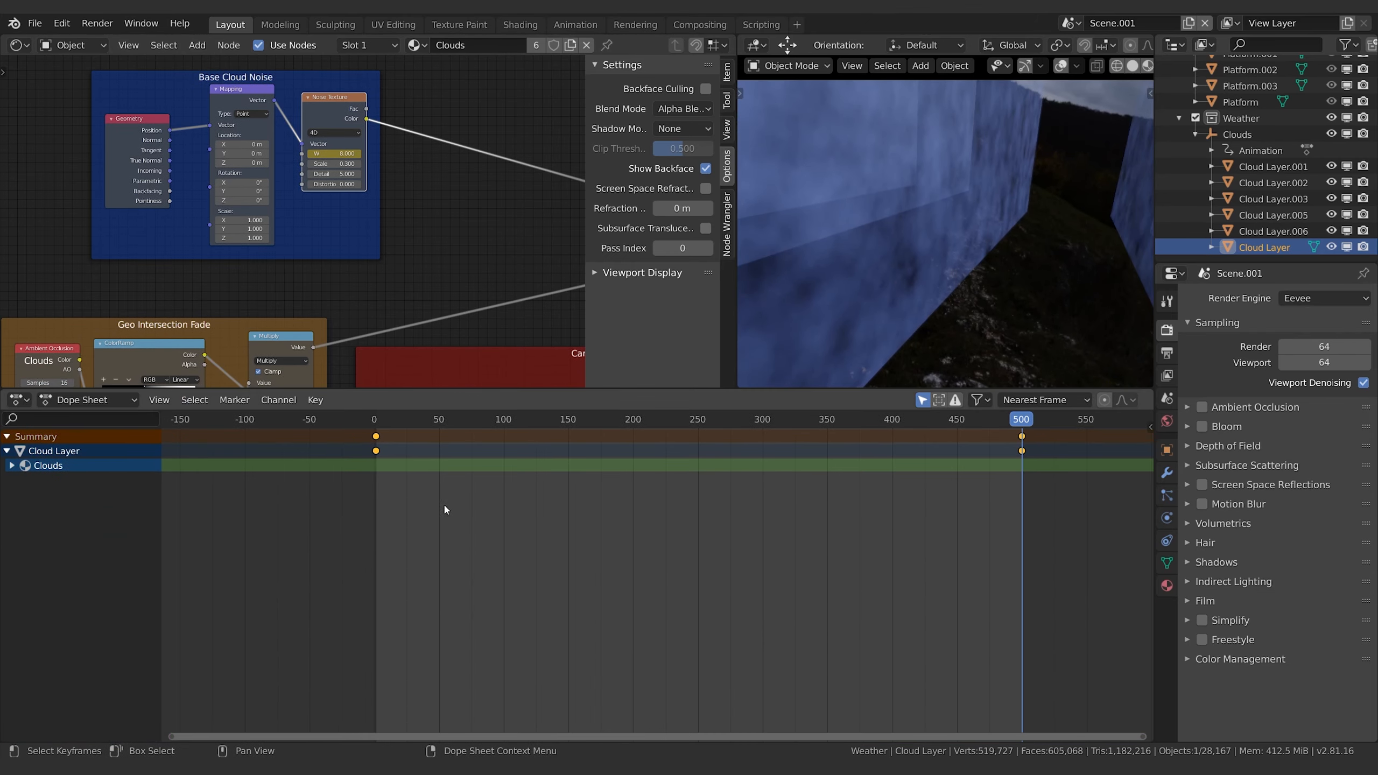
click(11, 466)
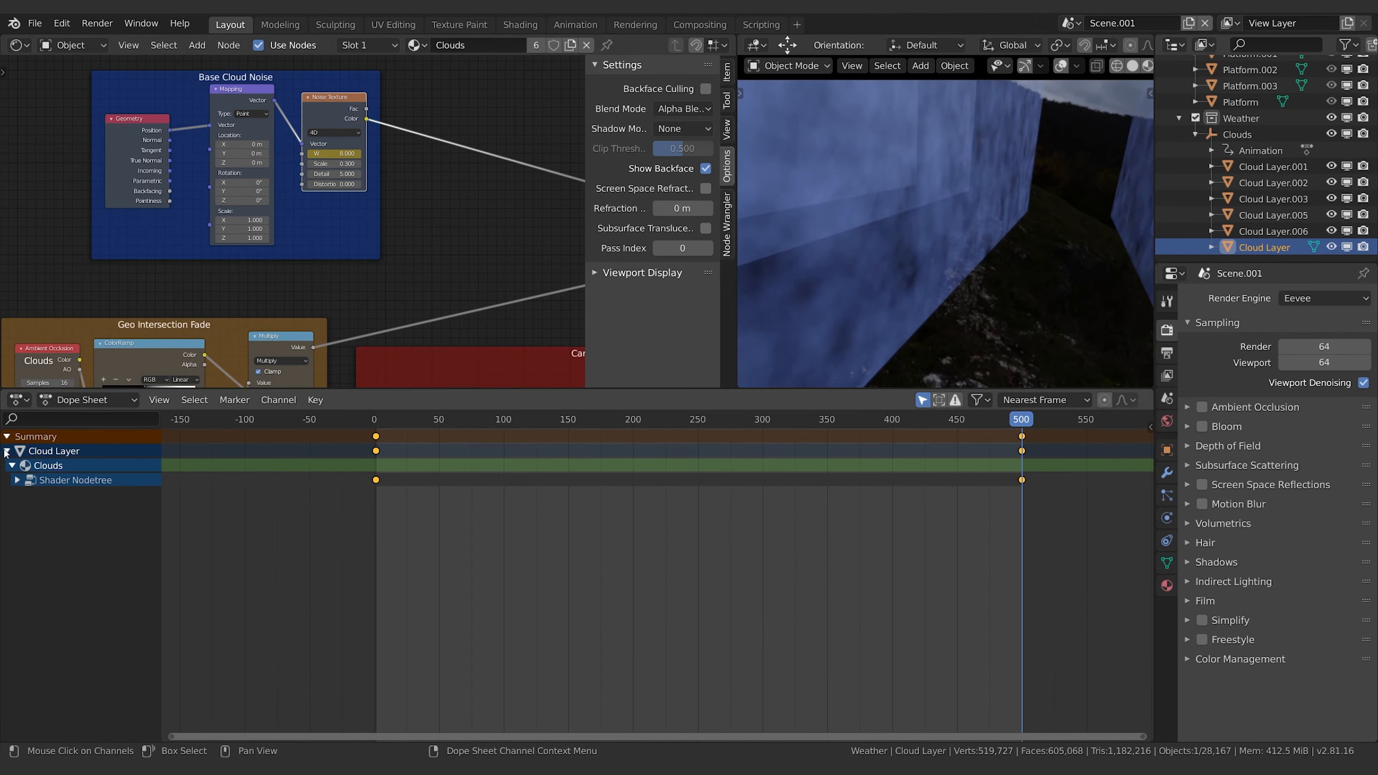
click(7, 451)
click(10, 453)
click(17, 479)
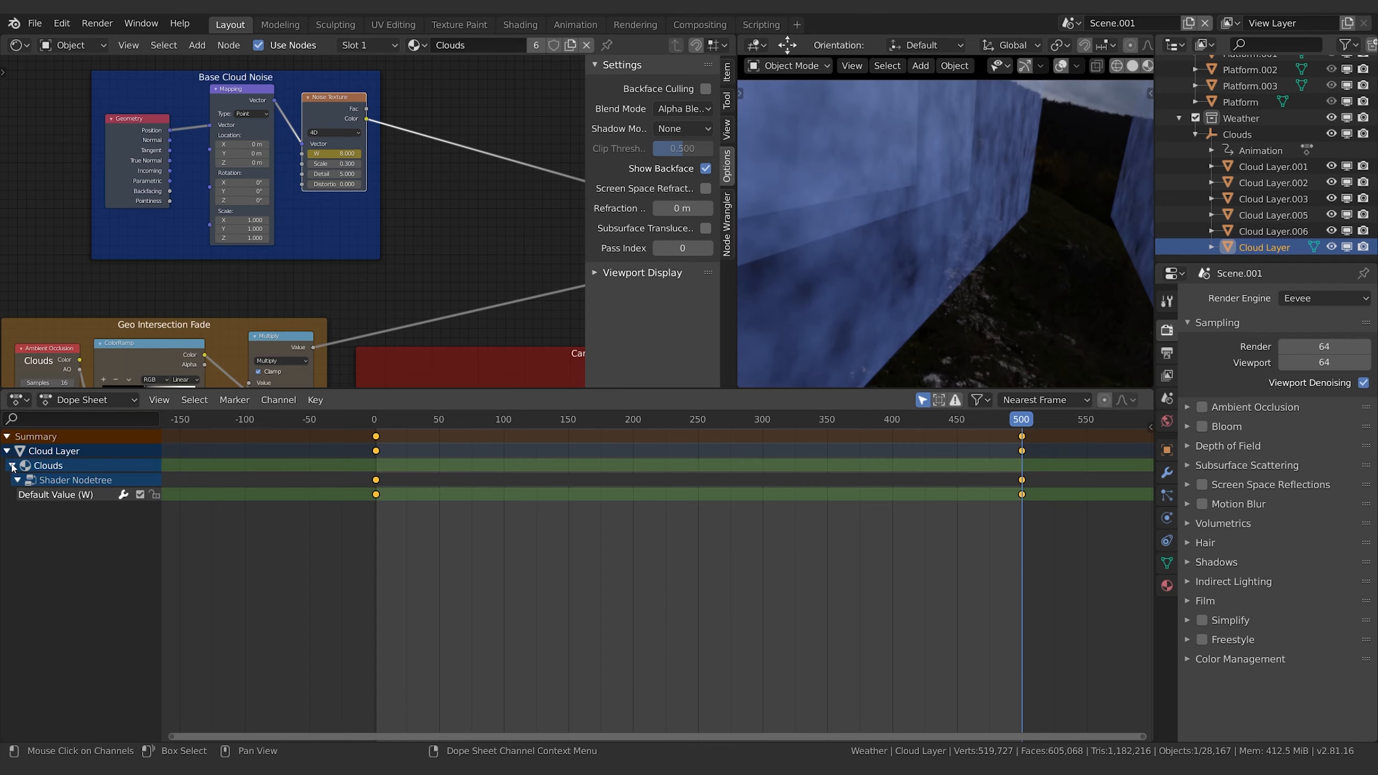
- Switch the Dope Sheet area back to the Timeline editor
click(86, 404)
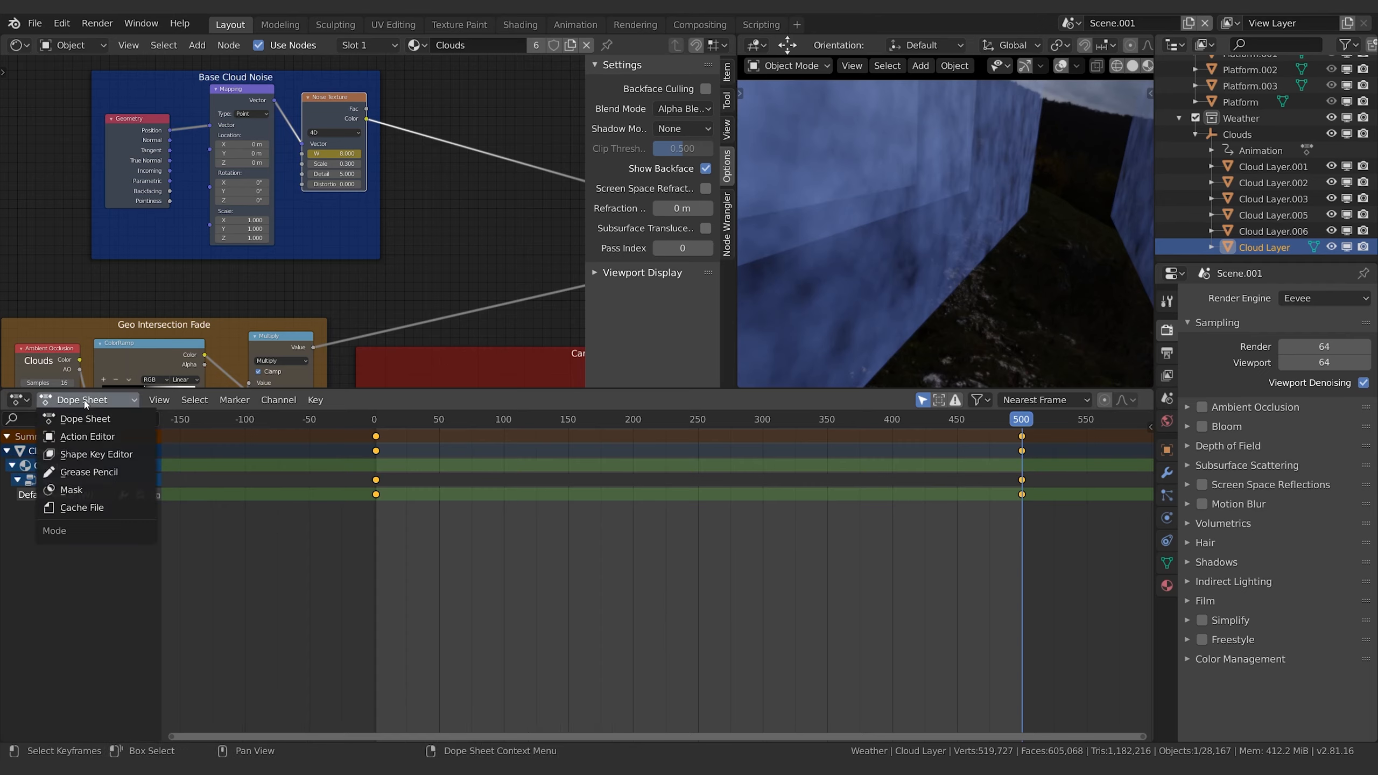
click(19, 399)
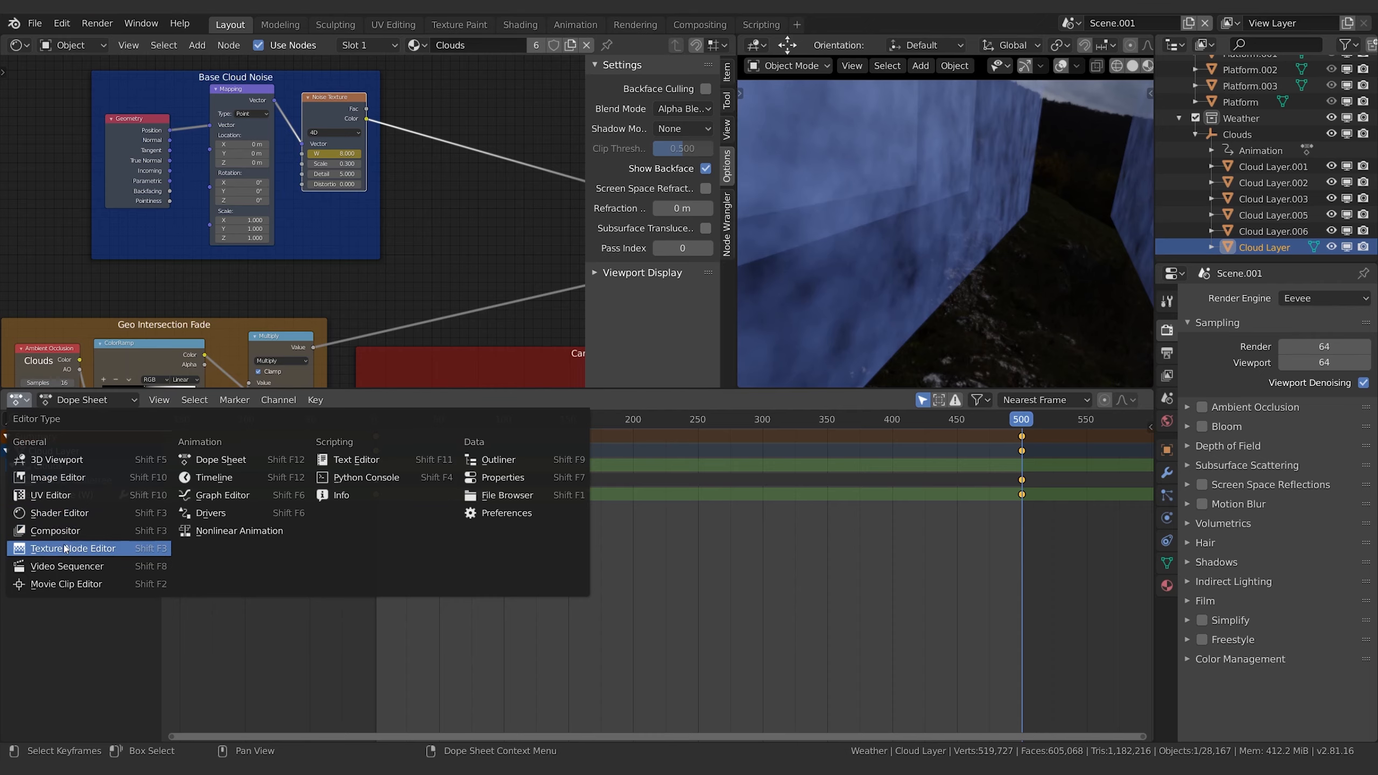
click(251, 480)
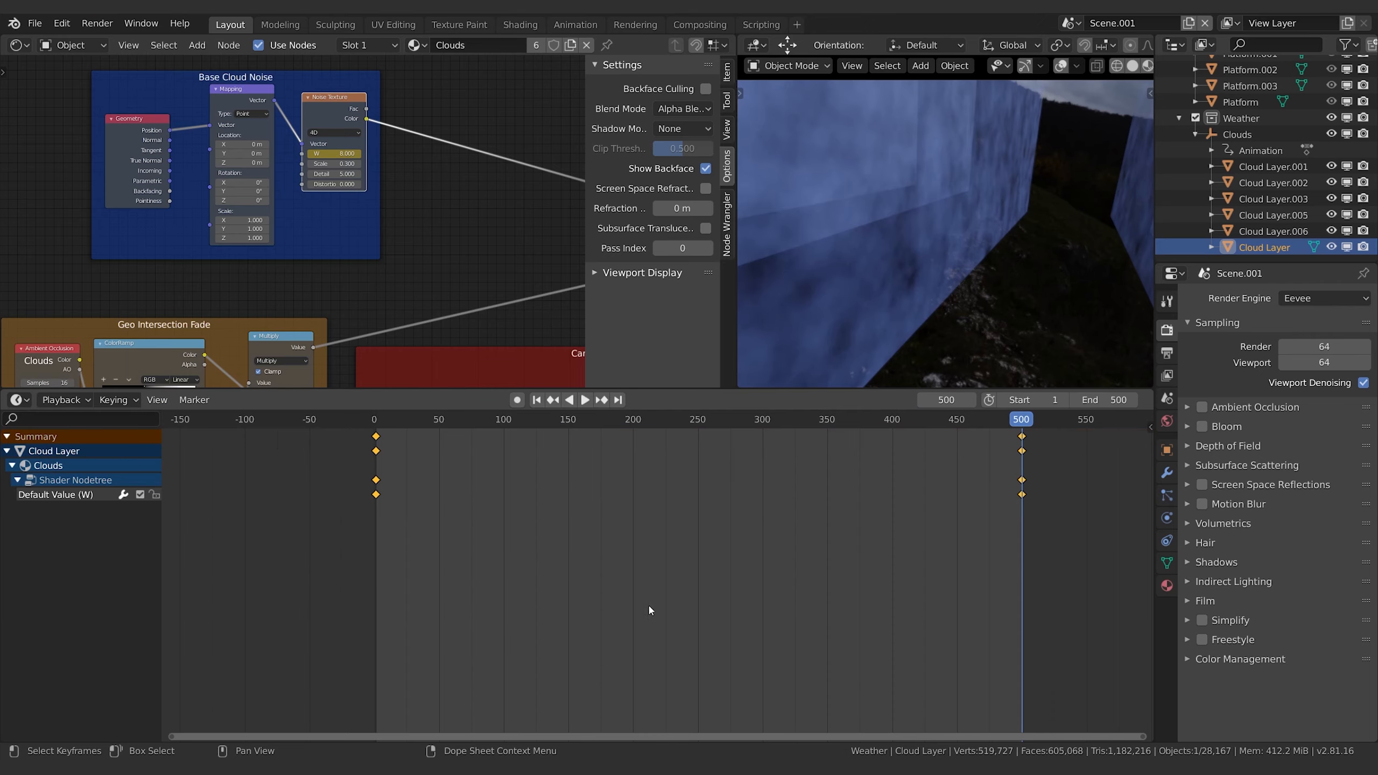
click(12, 465)
click(11, 465)
- In the Graph Editor, frame the Default Value (W) curve and set its keyframes' interpolation mode to Linear
click(18, 400)
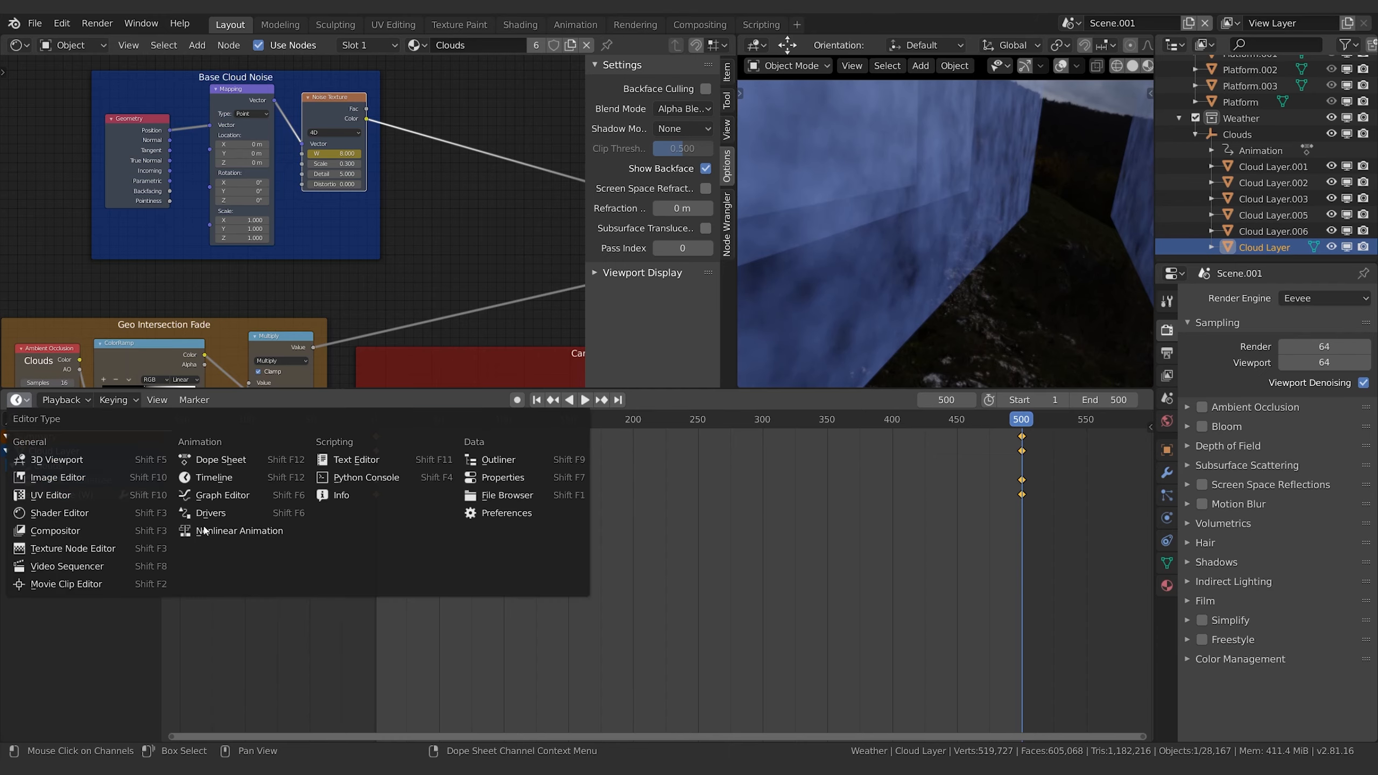
click(248, 498)
key(Home)
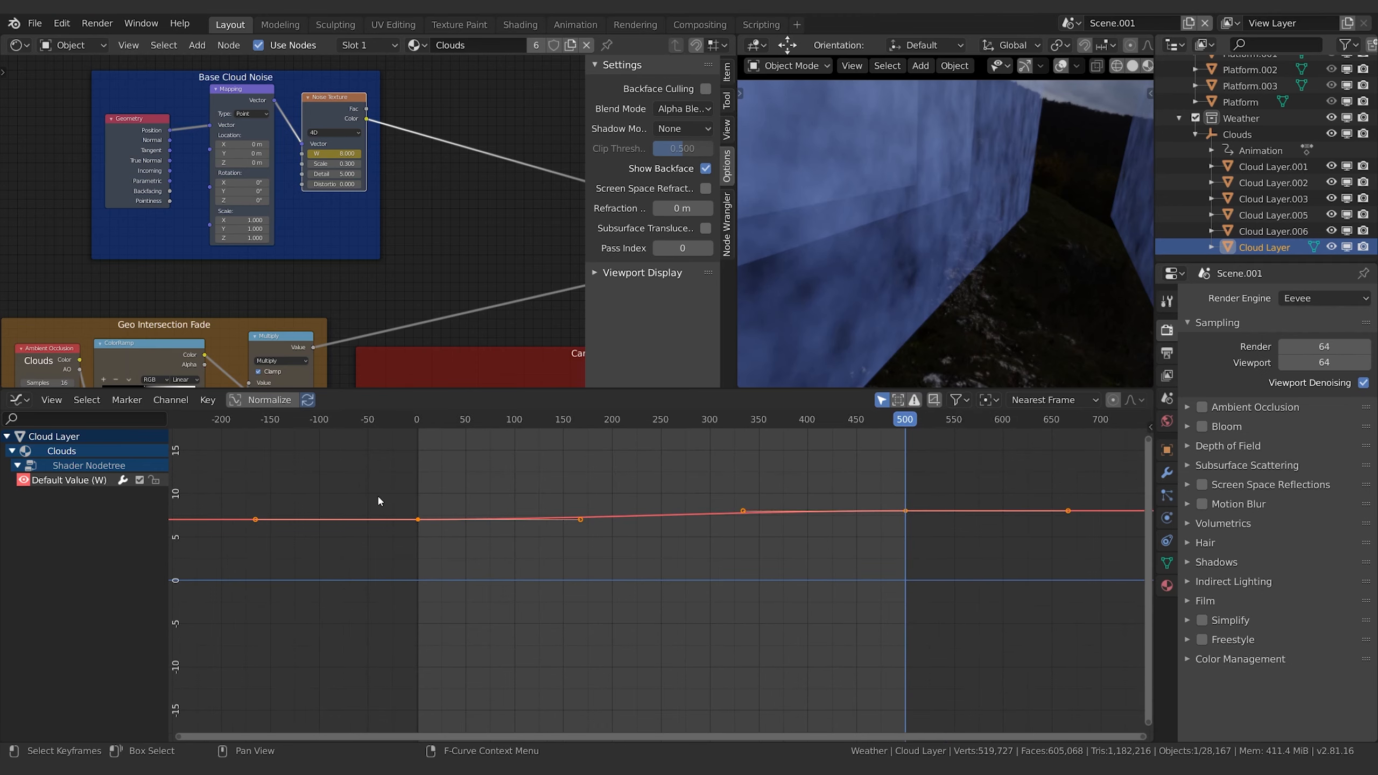
middle_drag(819, 571, 815, 648)
scroll(809, 650, up, 5)
scroll(845, 649, down, 2)
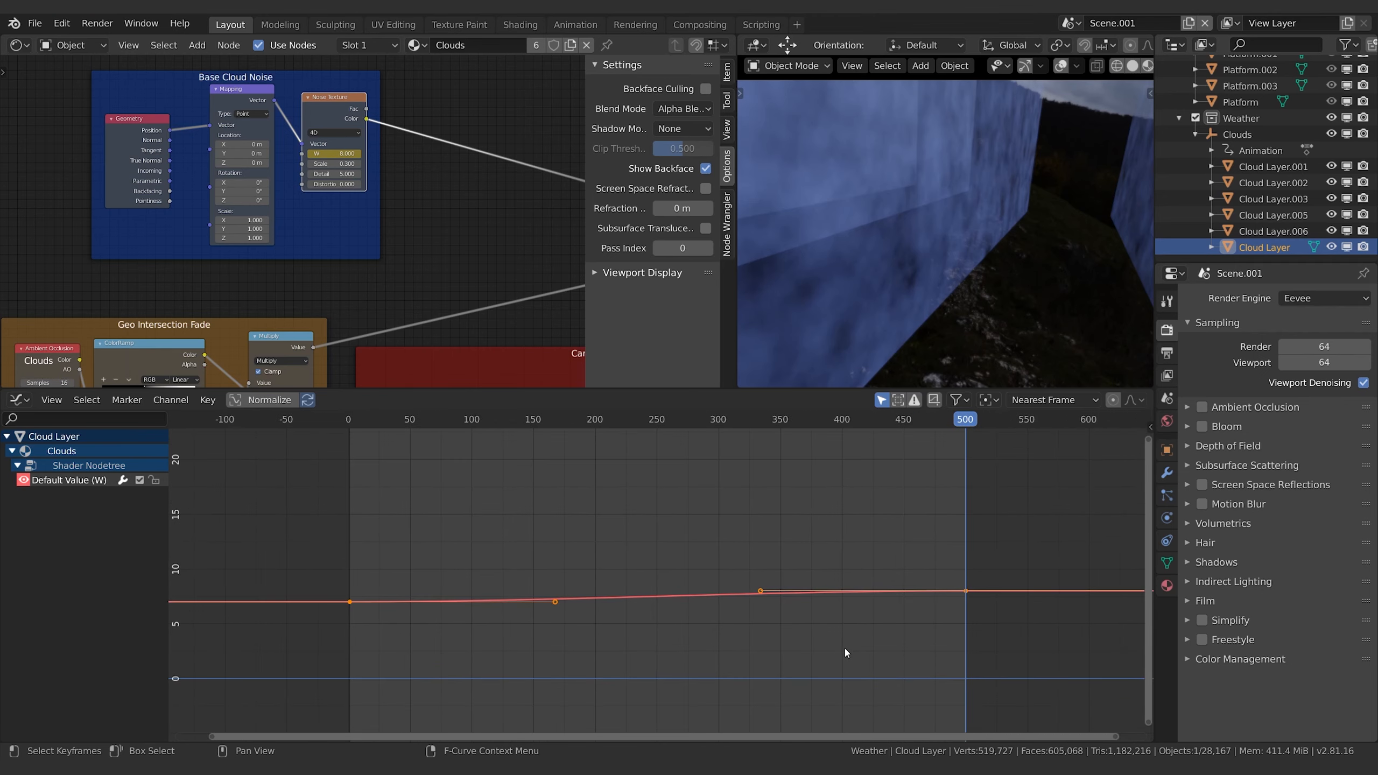
scroll(844, 649, up, 2)
key(Home)
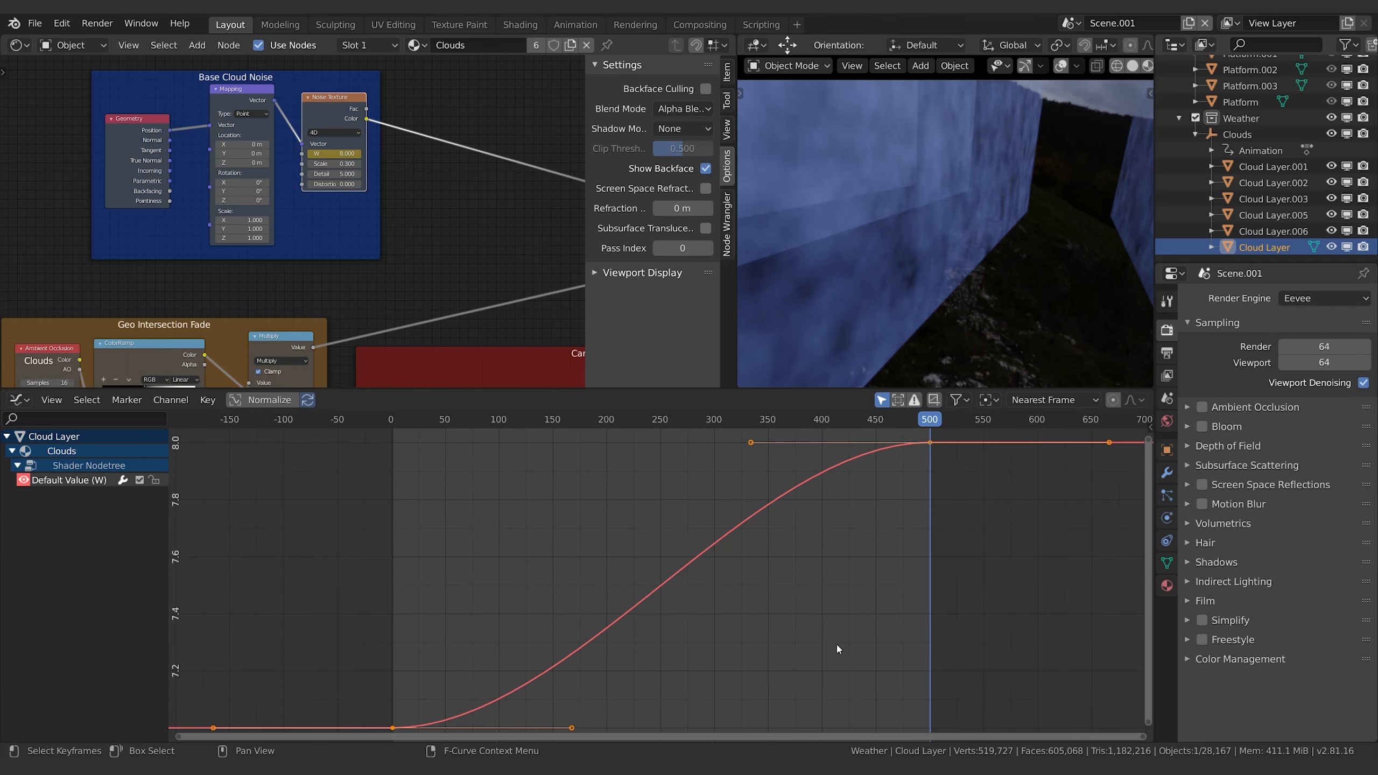
scroll(430, 656, down, 1)
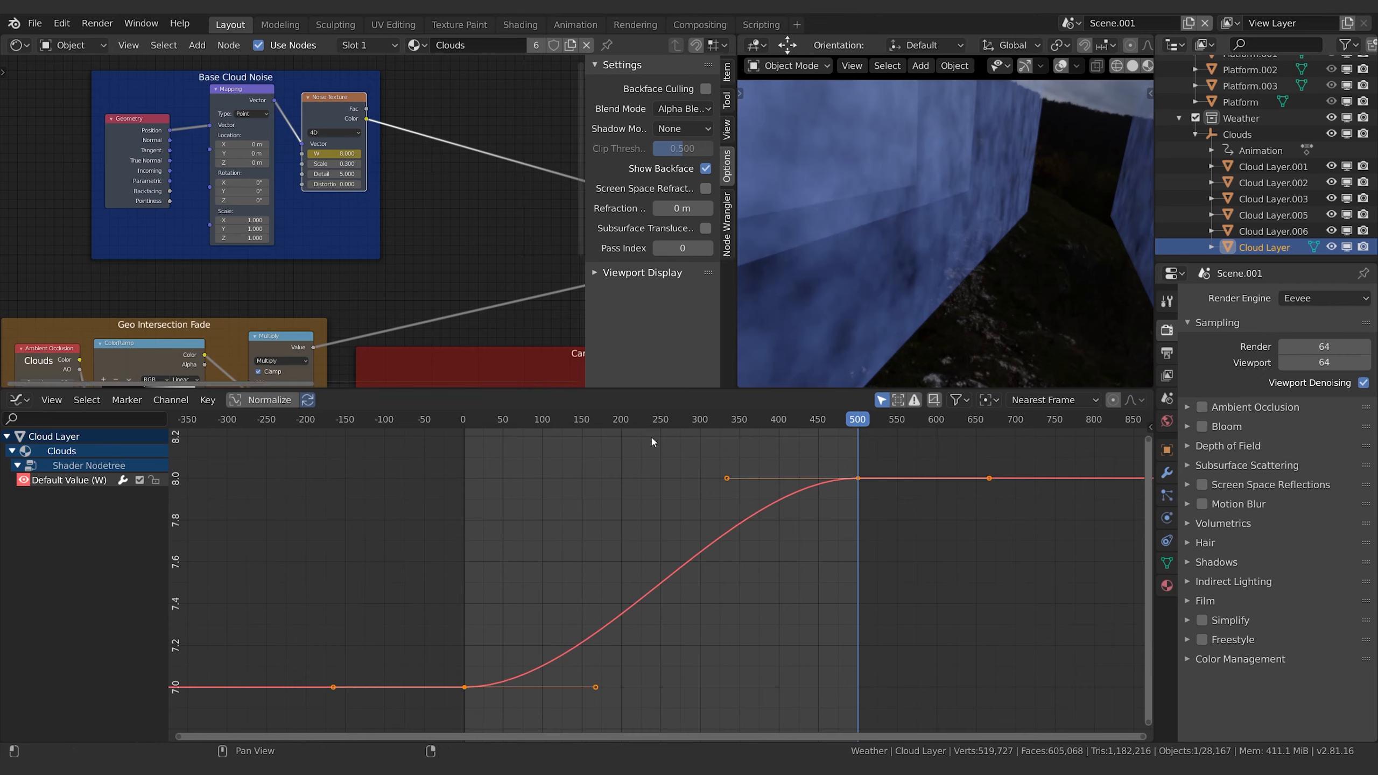
right_click(859, 477)
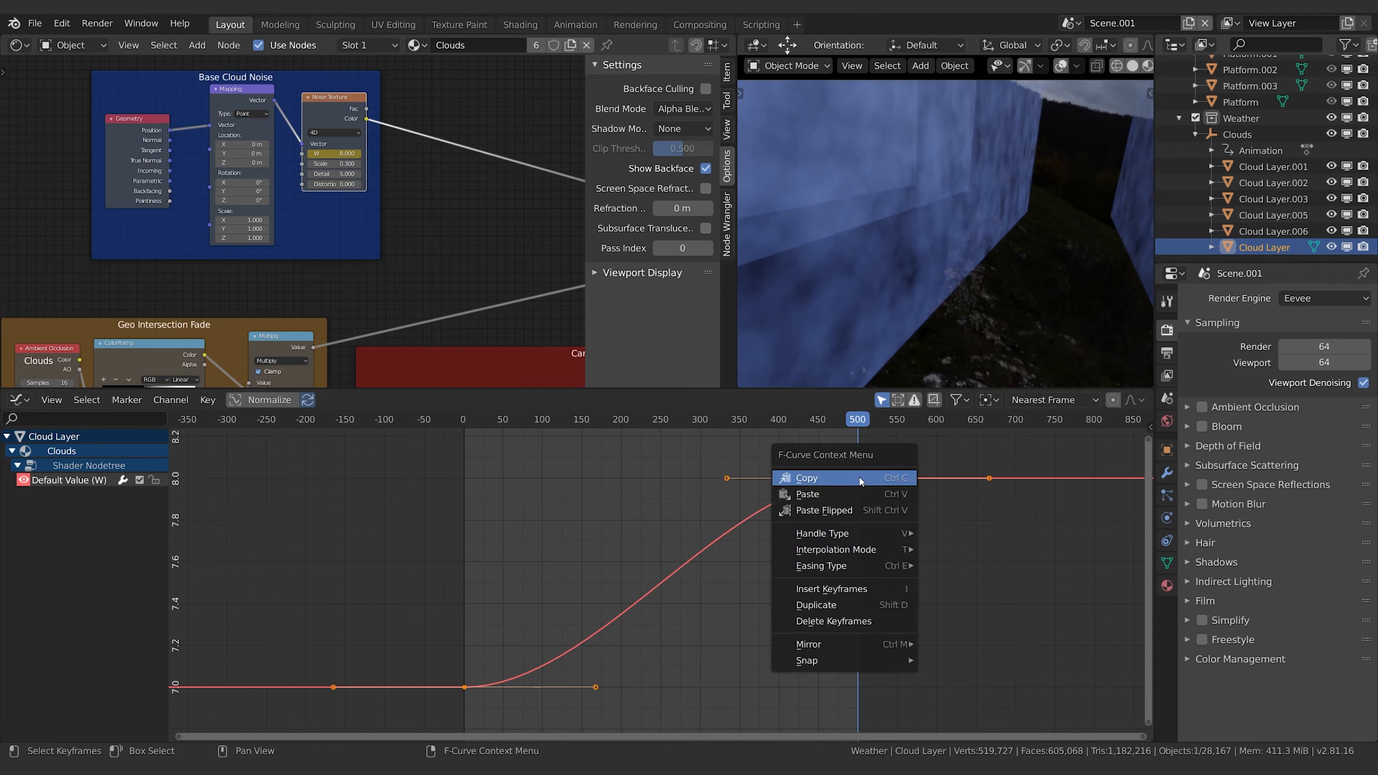
mouse_move(858, 552)
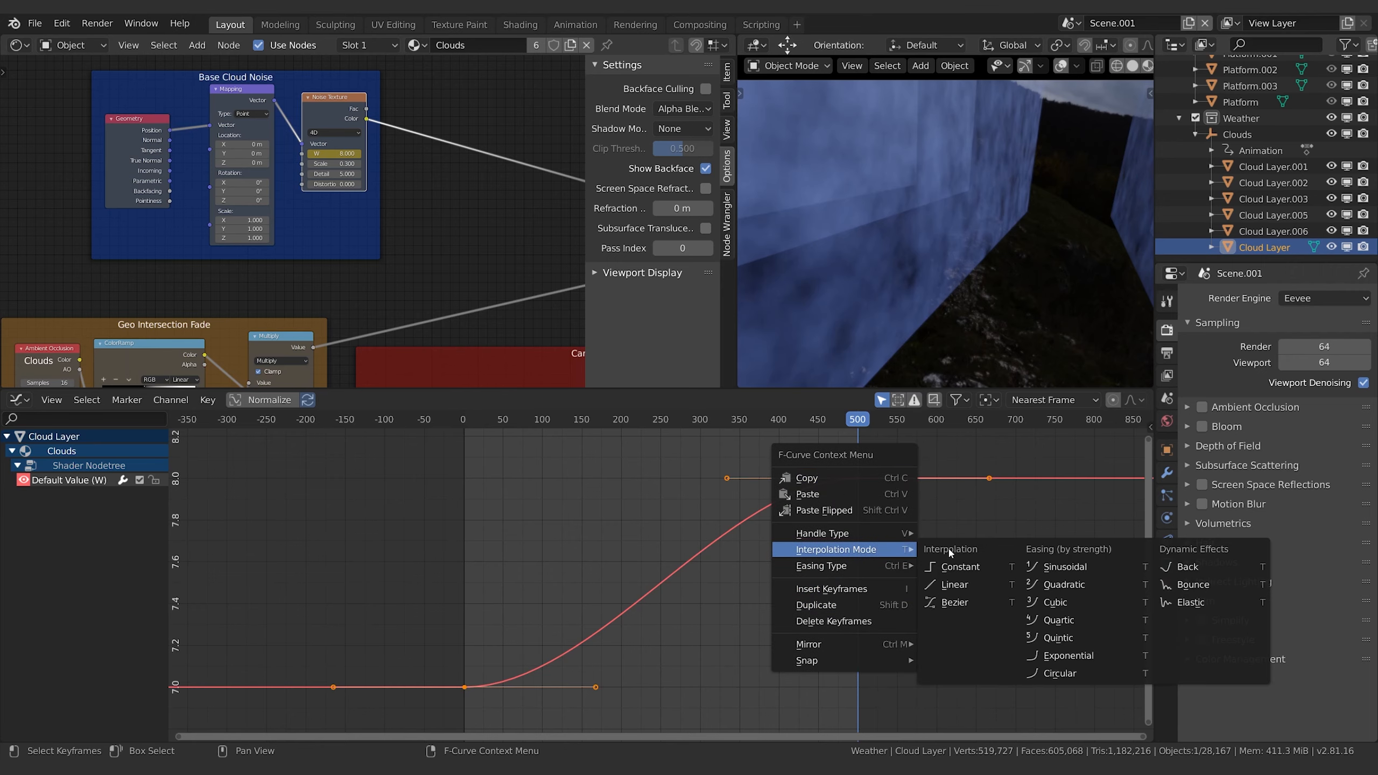
click(962, 584)
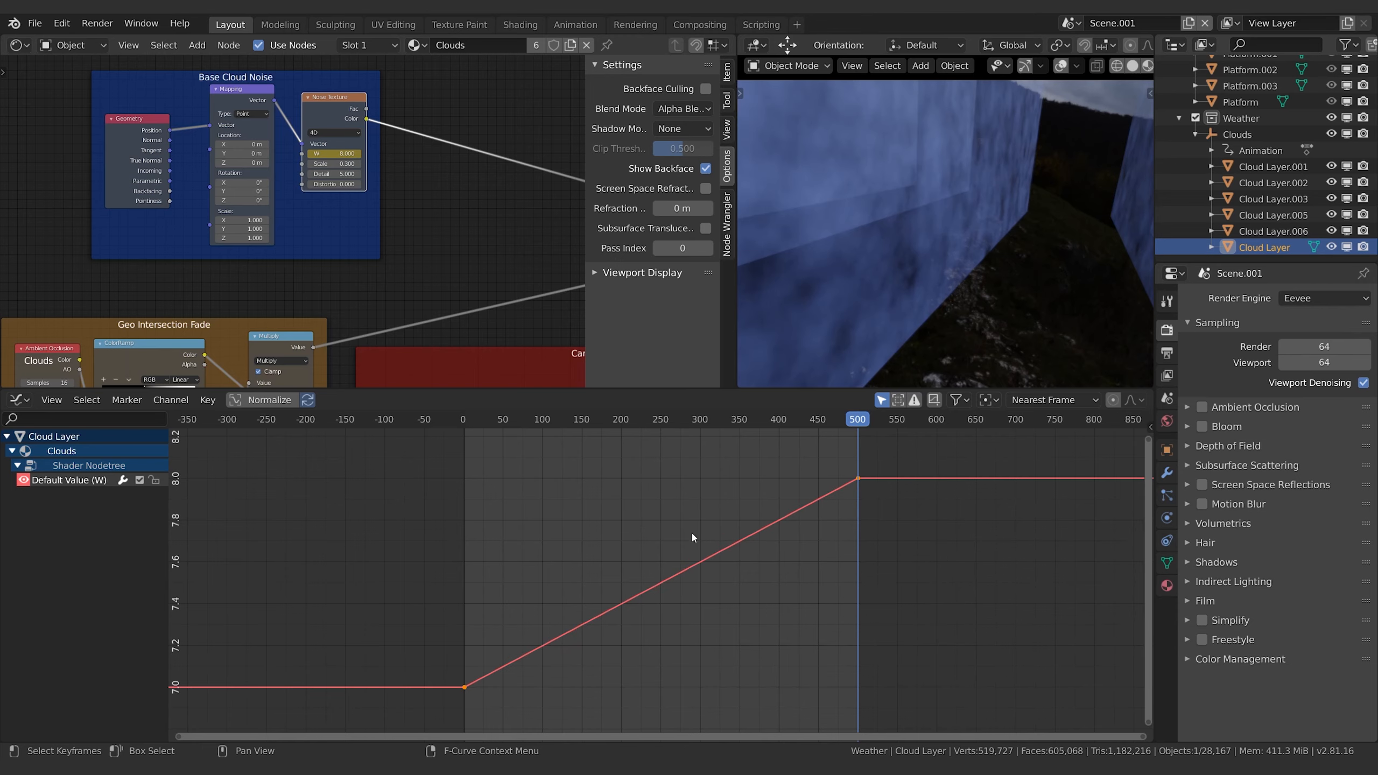
- Change the Graph Editor area back to the Timeline and shrink it to a thin strip
click(19, 399)
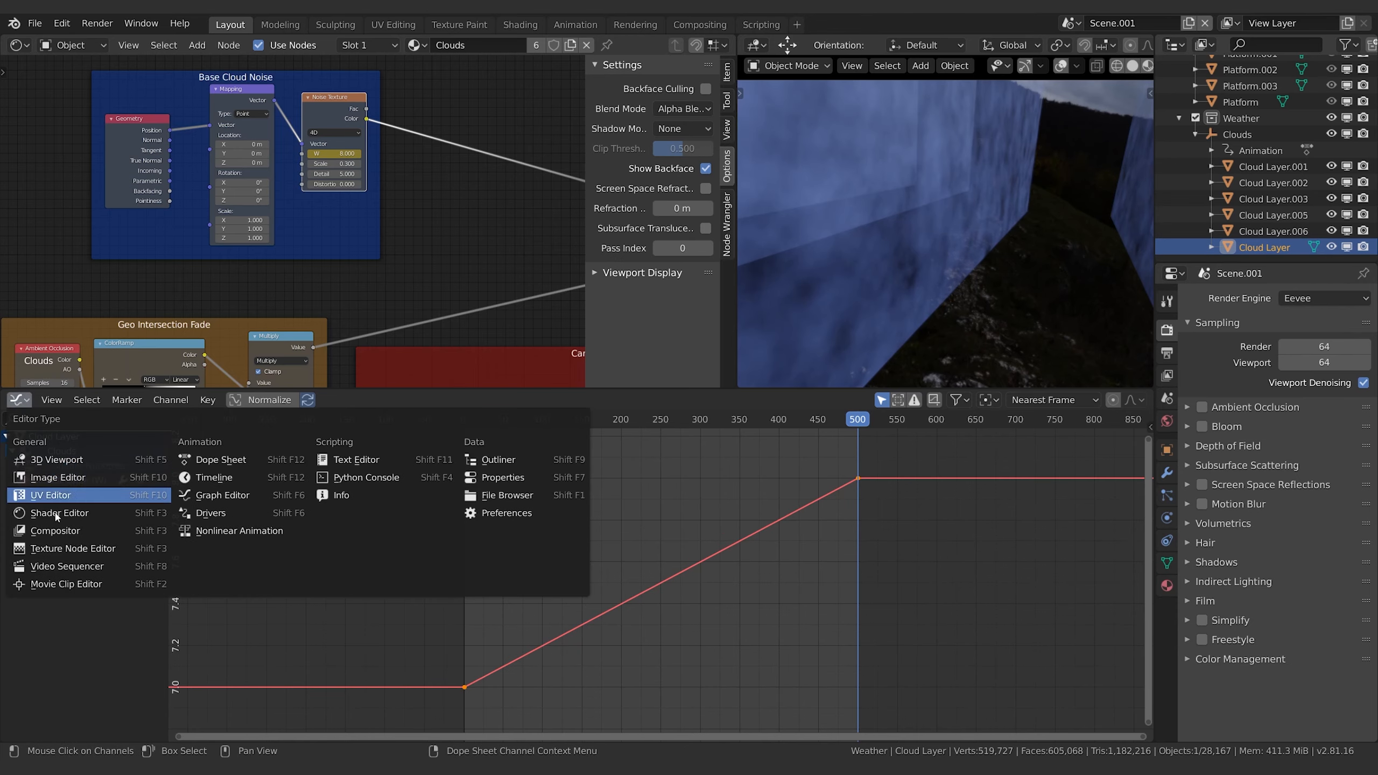
click(215, 477)
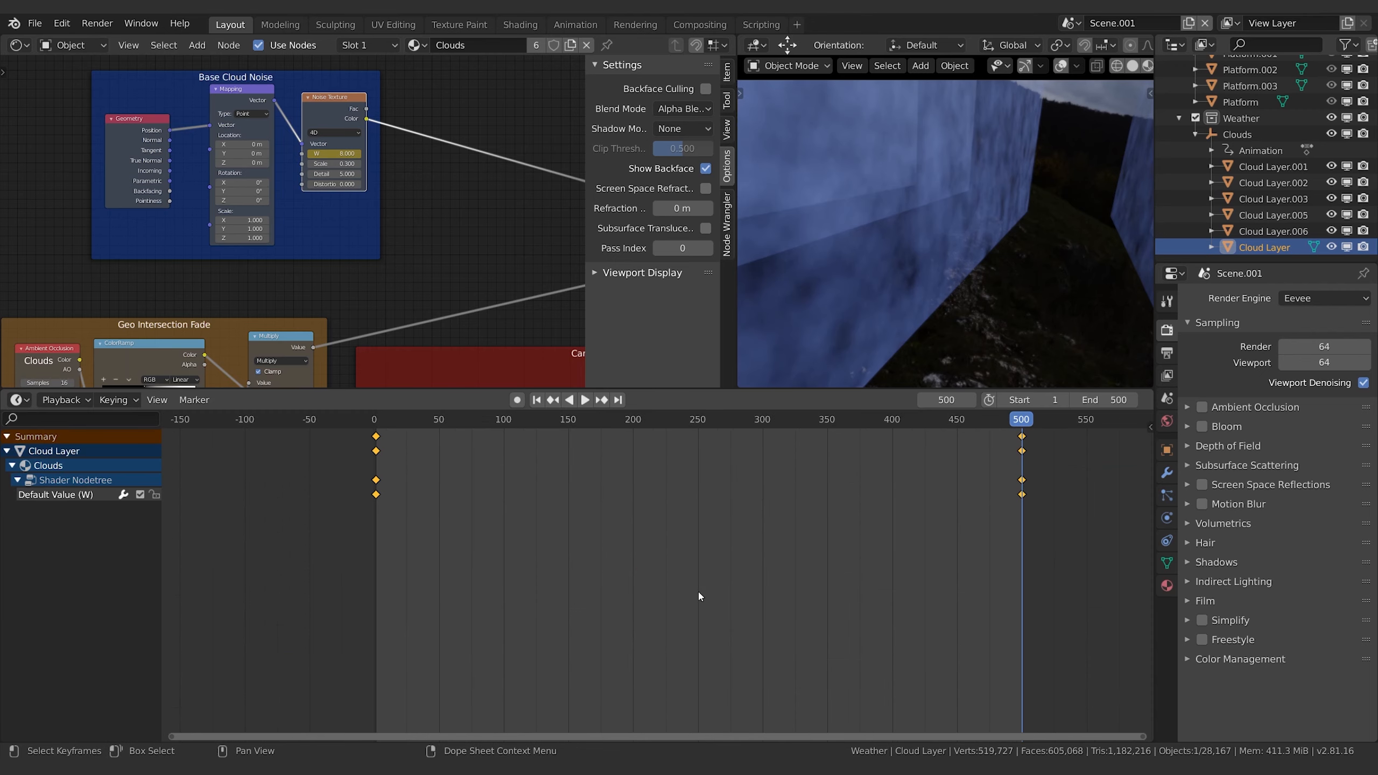
right_click(370, 483)
drag(467, 388, 446, 682)
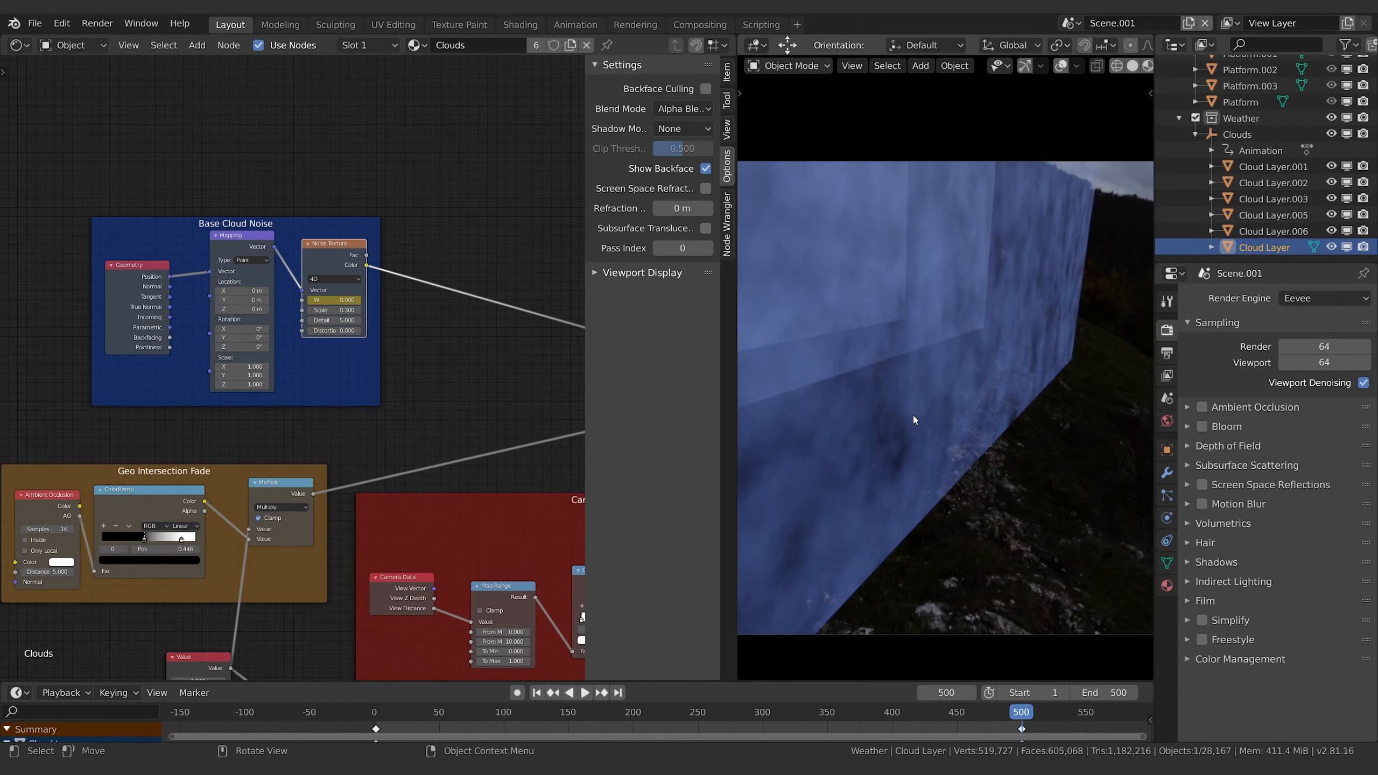
- Play the animation to check the cloud movement, and keyframe the Noise Texture's W value as 9 at frame 500
key(space)
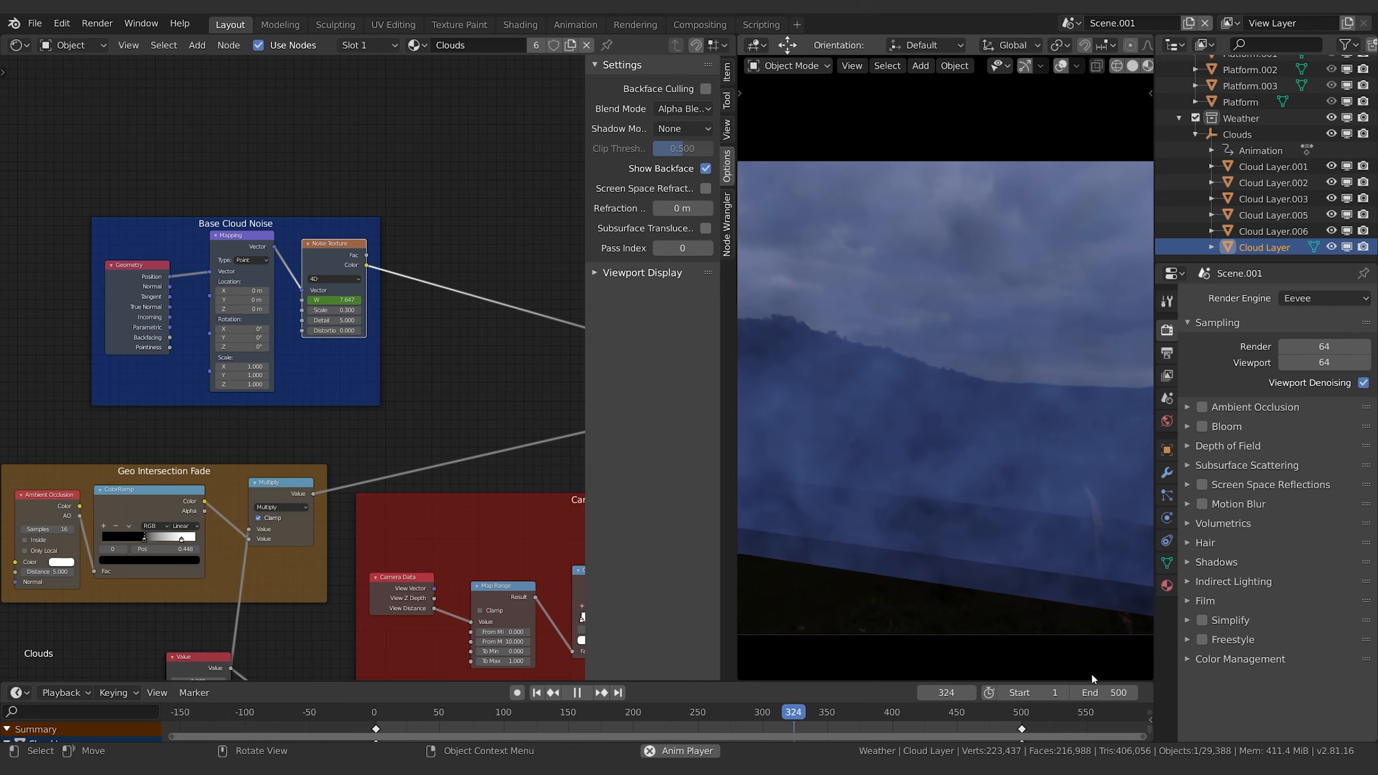
key(space)
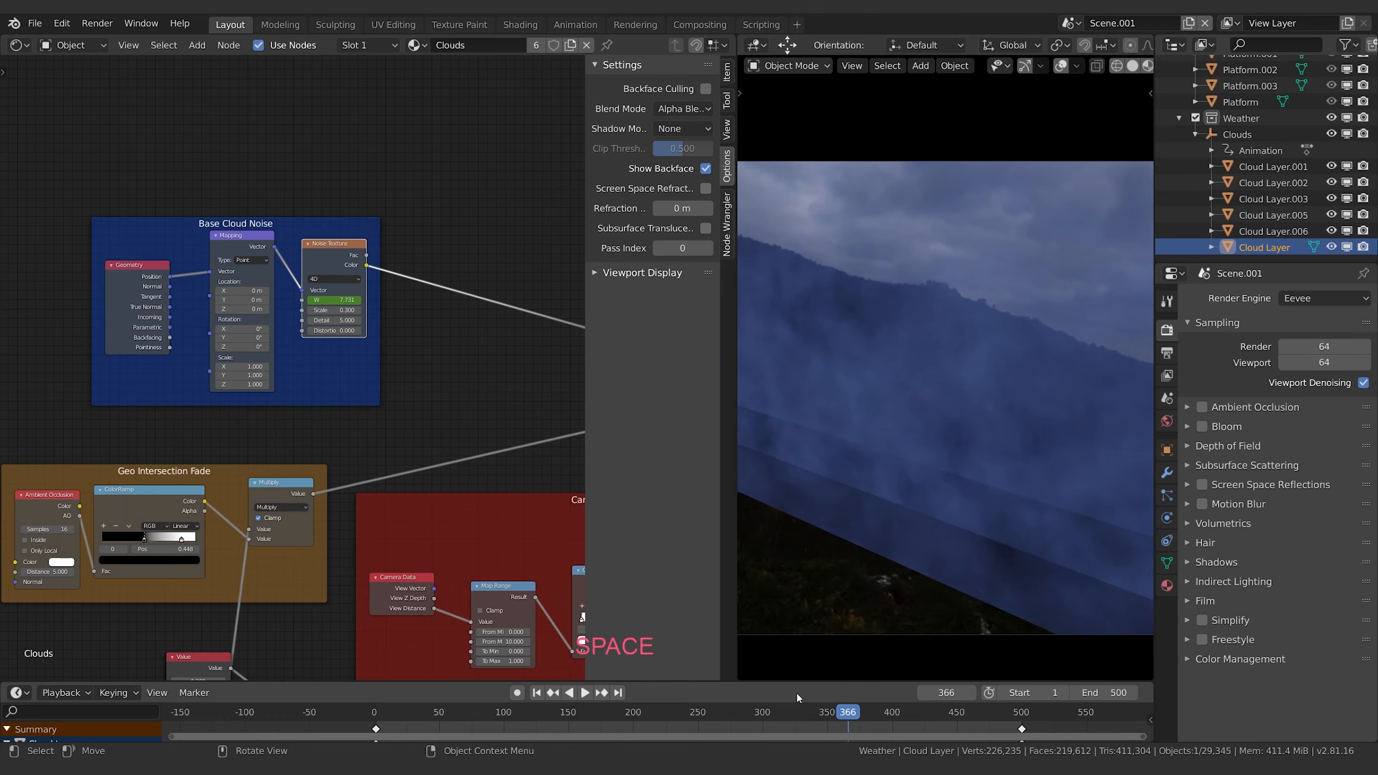
click(618, 692)
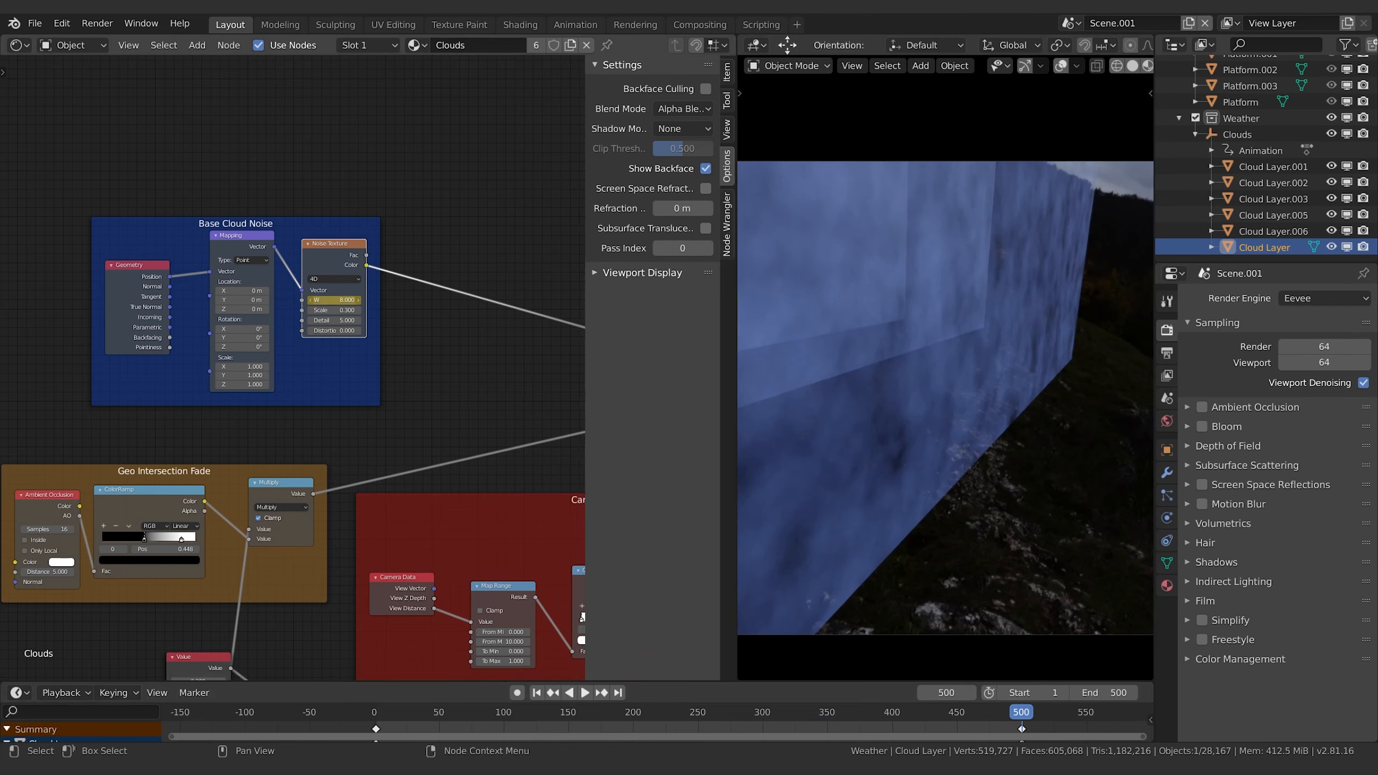
text(9)
key(Return)
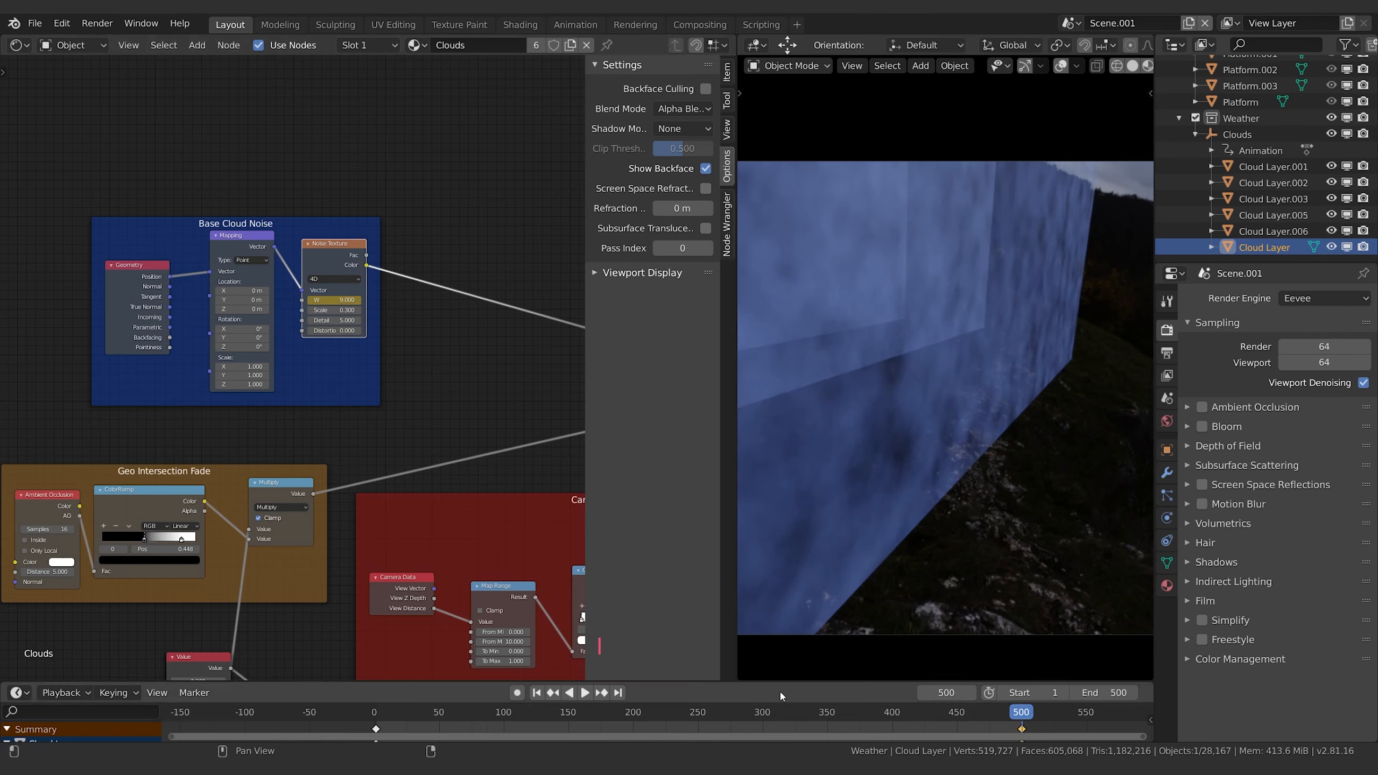
- Preview the cloud movement again and keyframe the Noise Texture's W value as 15 at the last frame, 500
key(space)
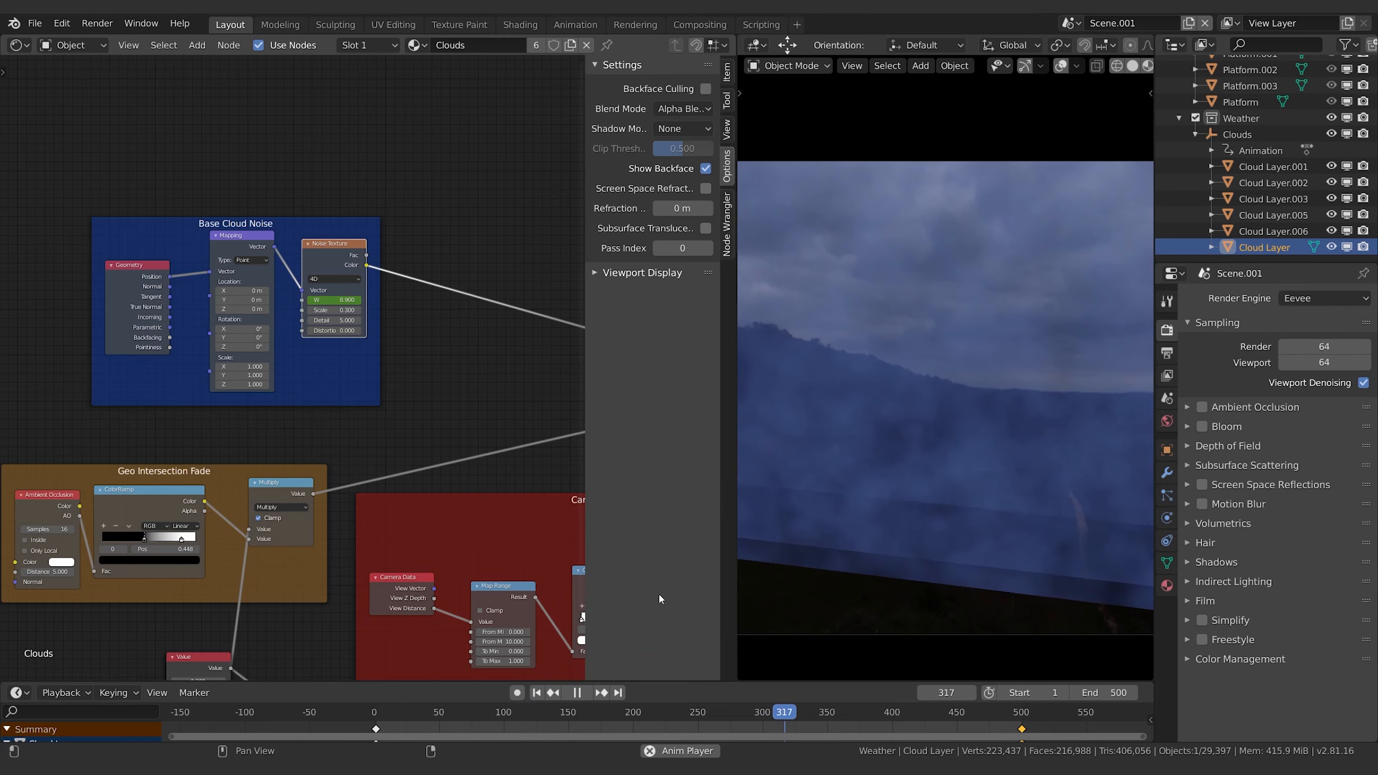
key(space)
click(618, 693)
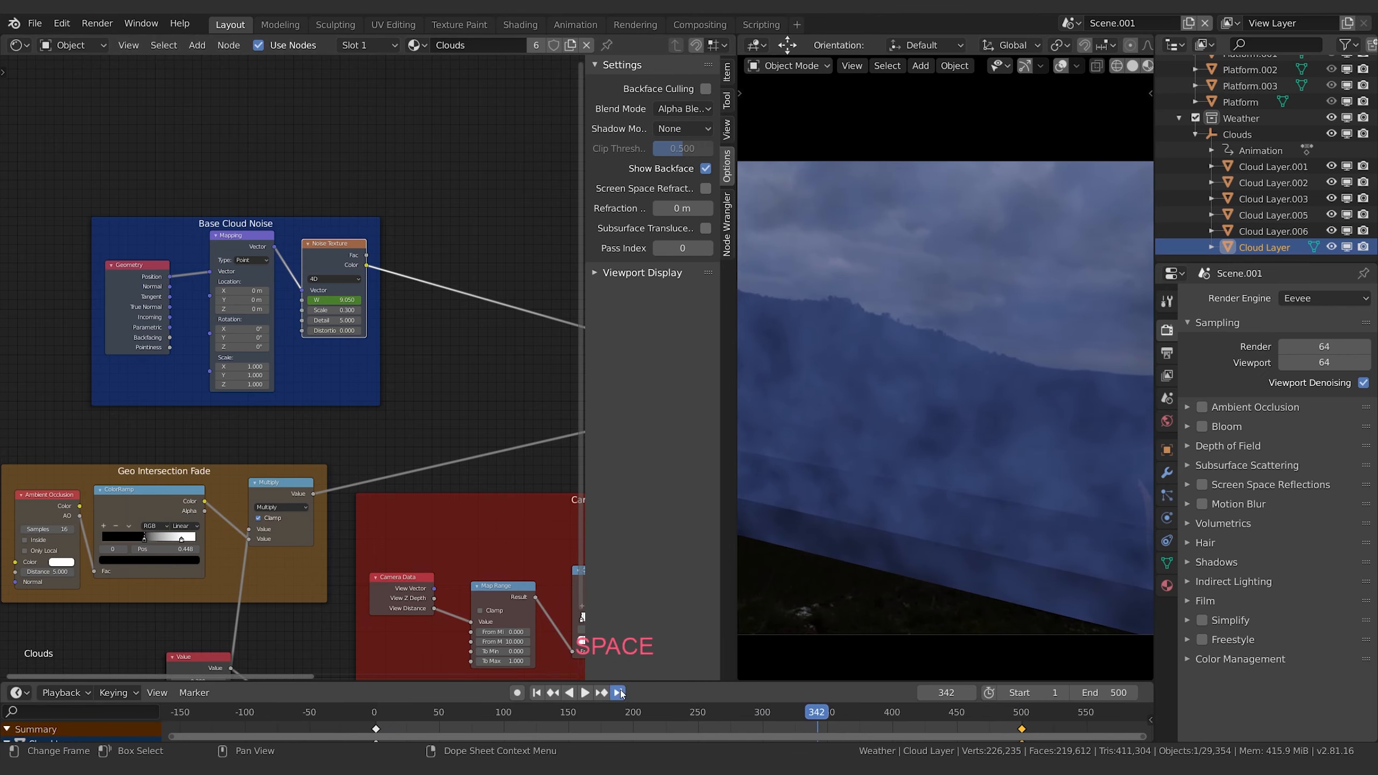
click(336, 300)
text(1)
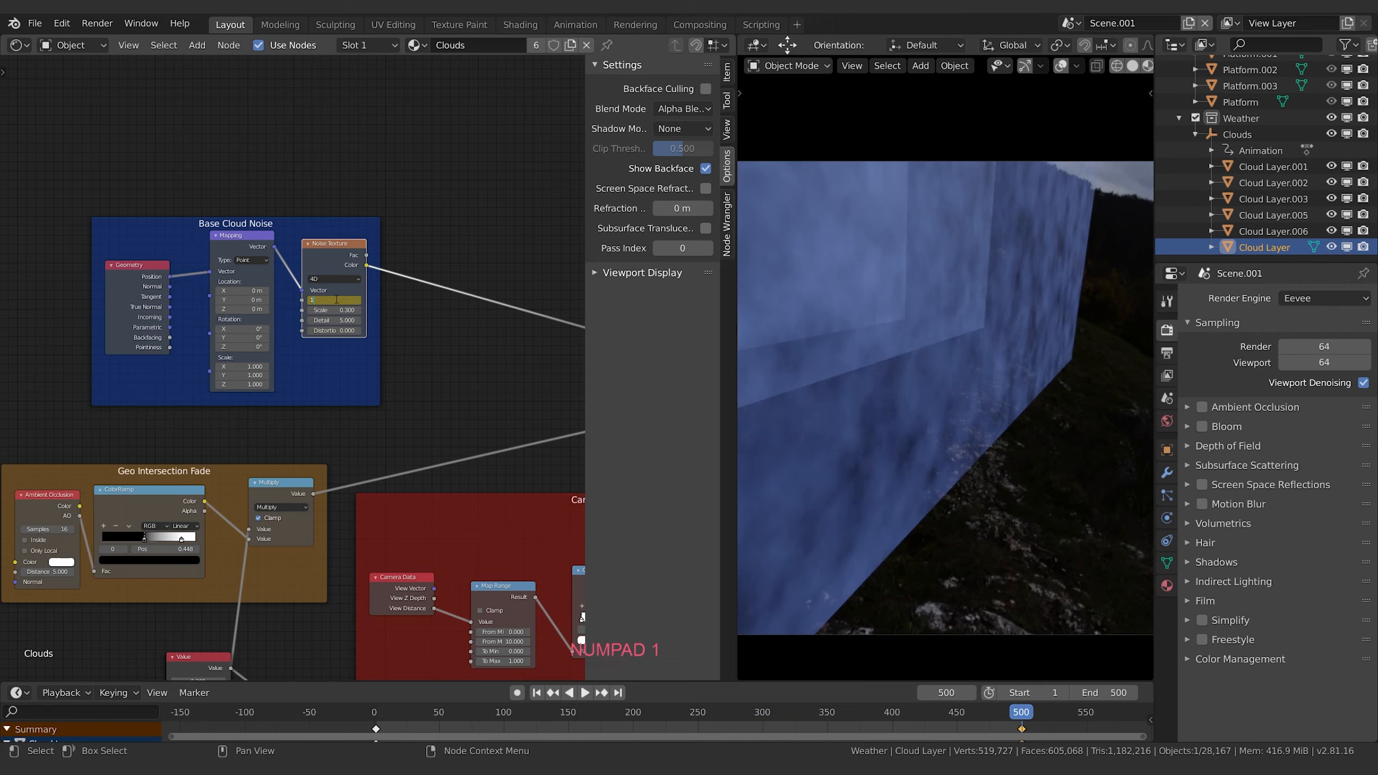
text(5)
key(Return)
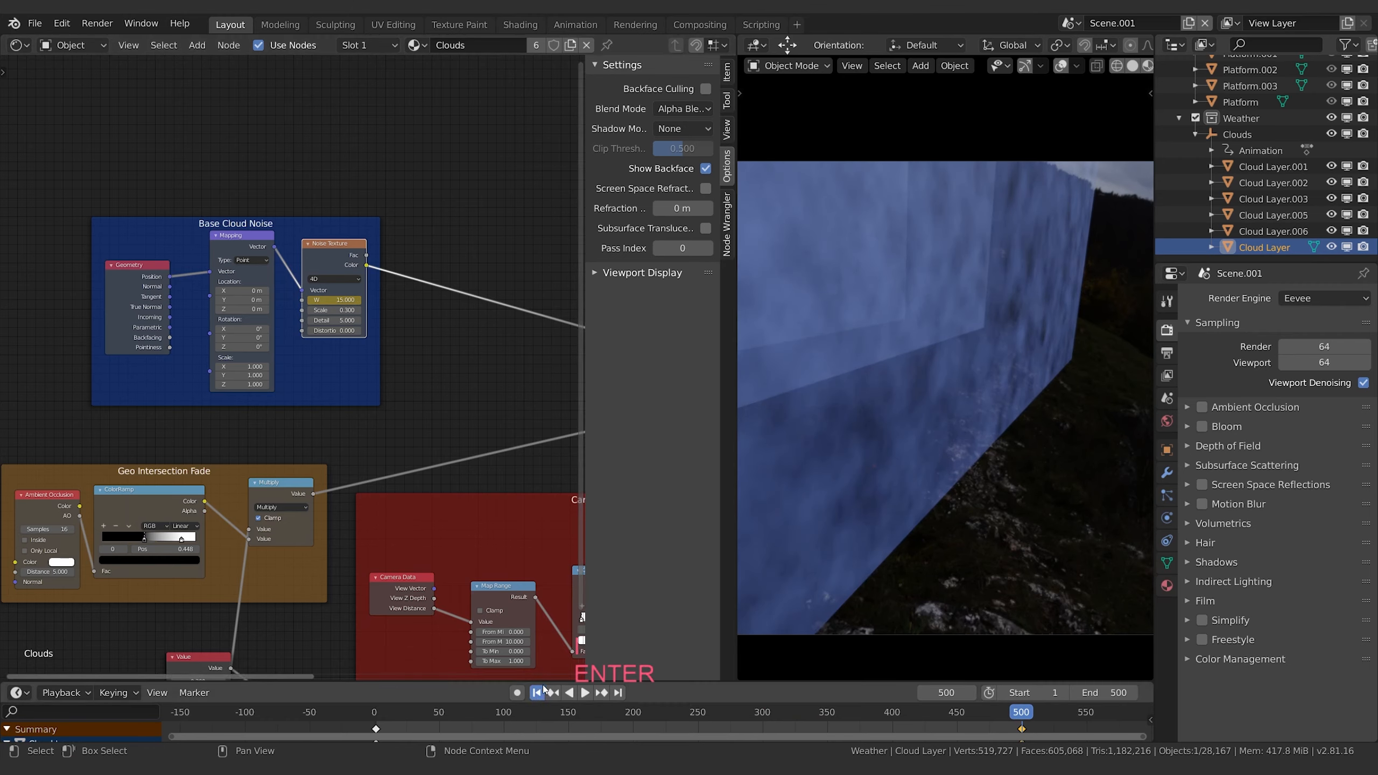
- Play the animation in a maximized viewport to check the faster clouds, stop at frame 249, and restore the layout
key(space)
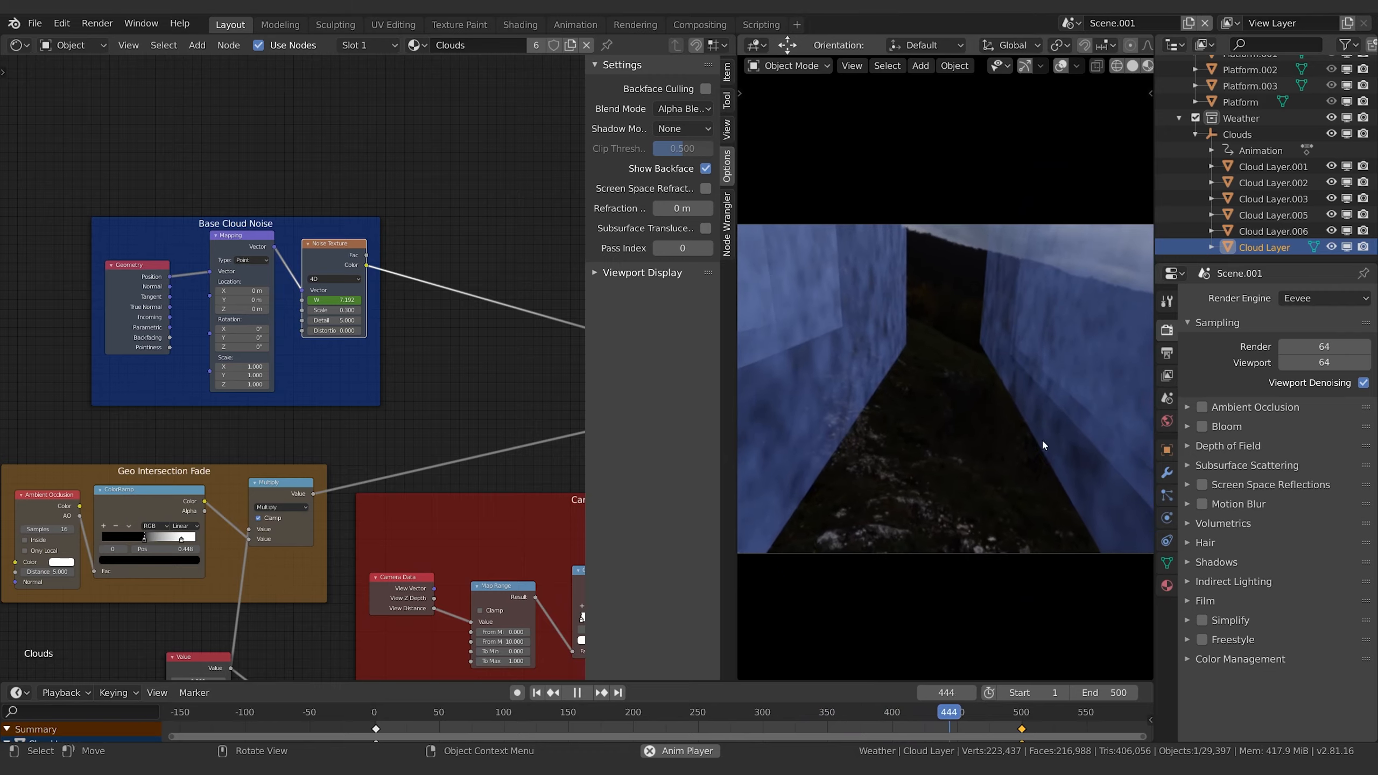
key(ctrl+space)
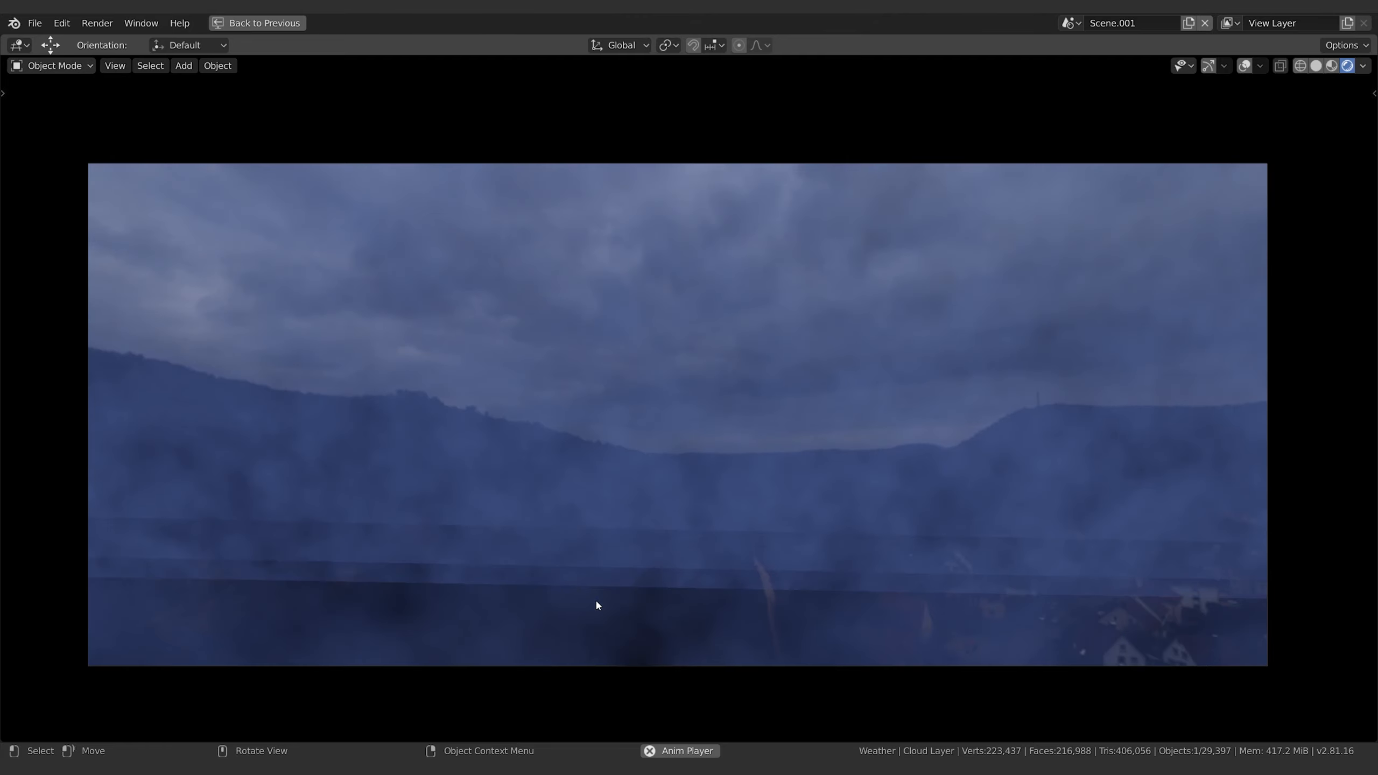
key(space)
key(ctrl+space)
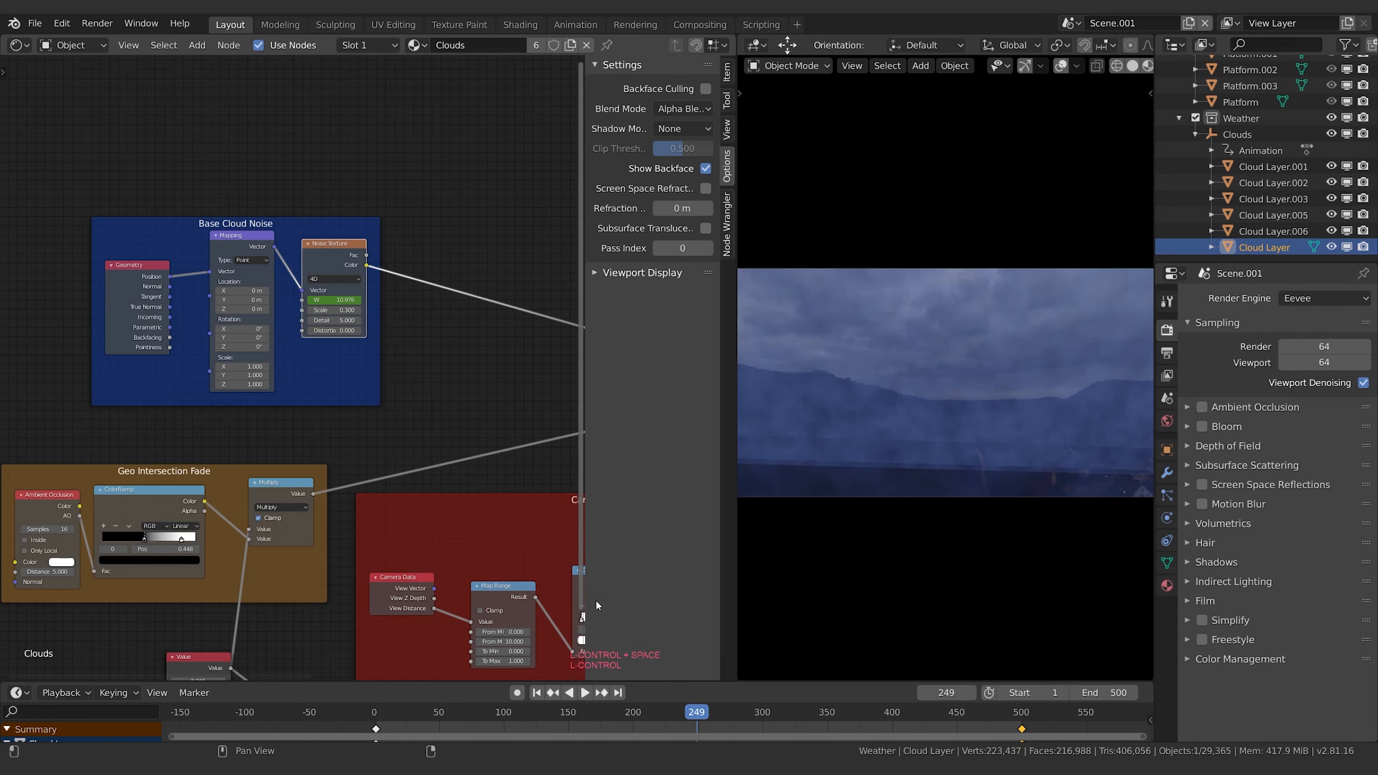
- Hide the other cloud layers in the viewport, leaving only Cloud Layer.001 shown
click(1272, 231)
drag(1331, 231, 1332, 189)
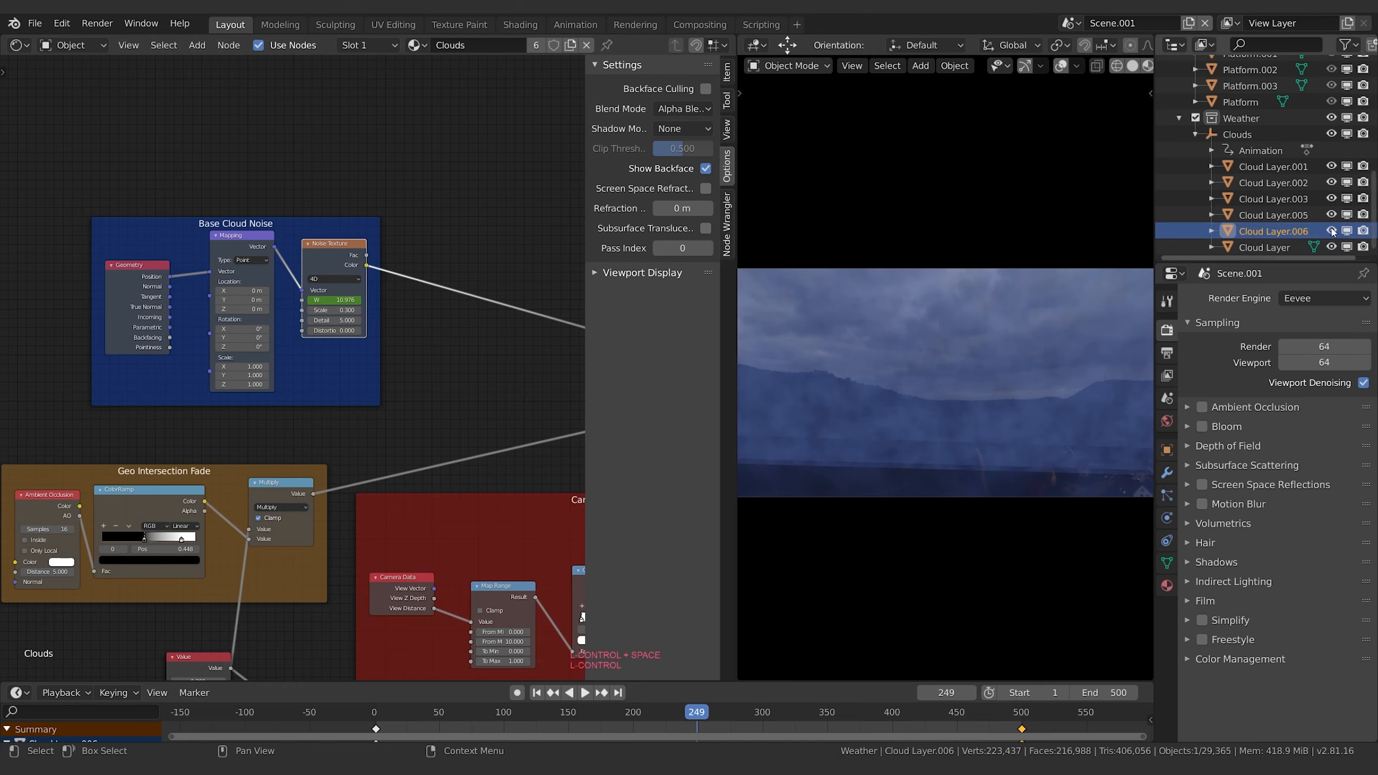
click(1332, 183)
click(1332, 167)
click(1331, 247)
click(1332, 231)
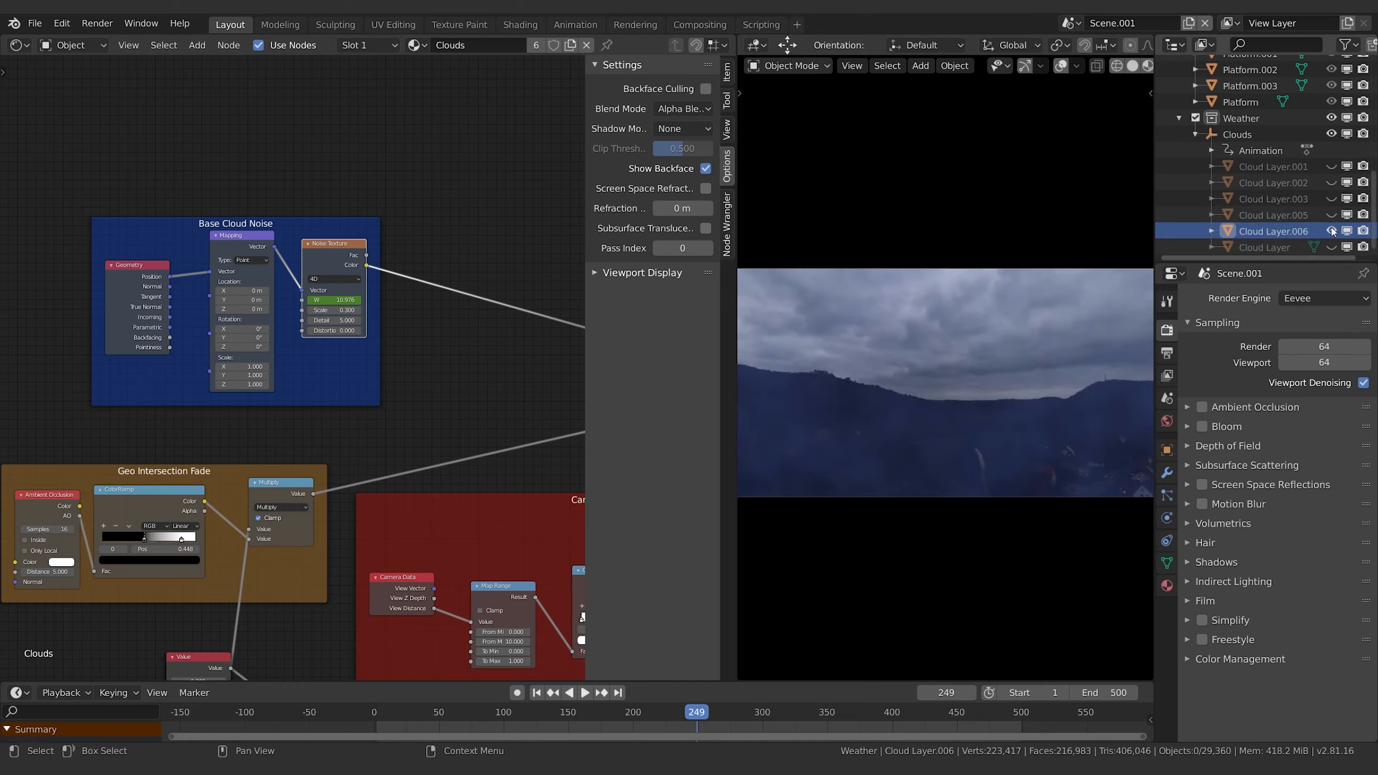
click(1332, 231)
click(1331, 167)
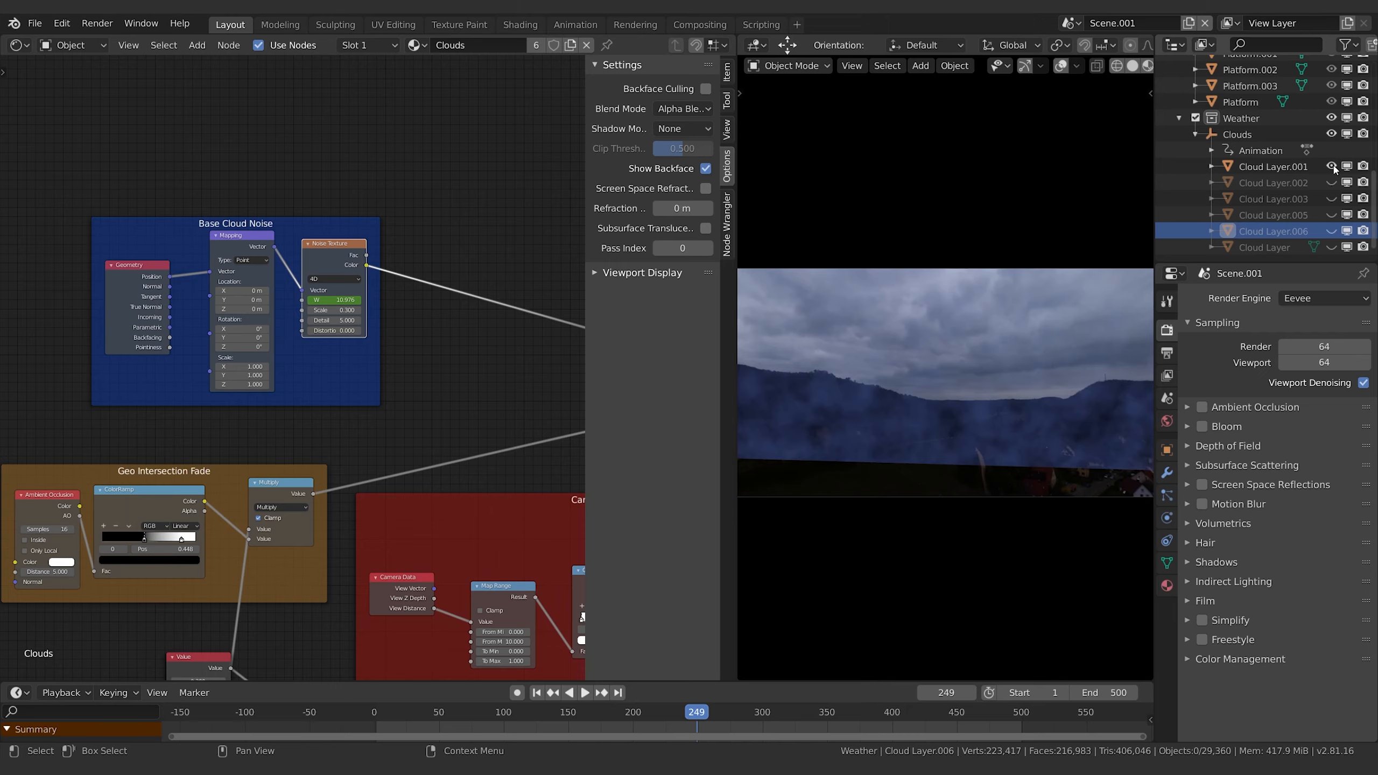
- Play the animation of the single cloud layer in a maximized viewport, then stop it and restore the layout
key(space)
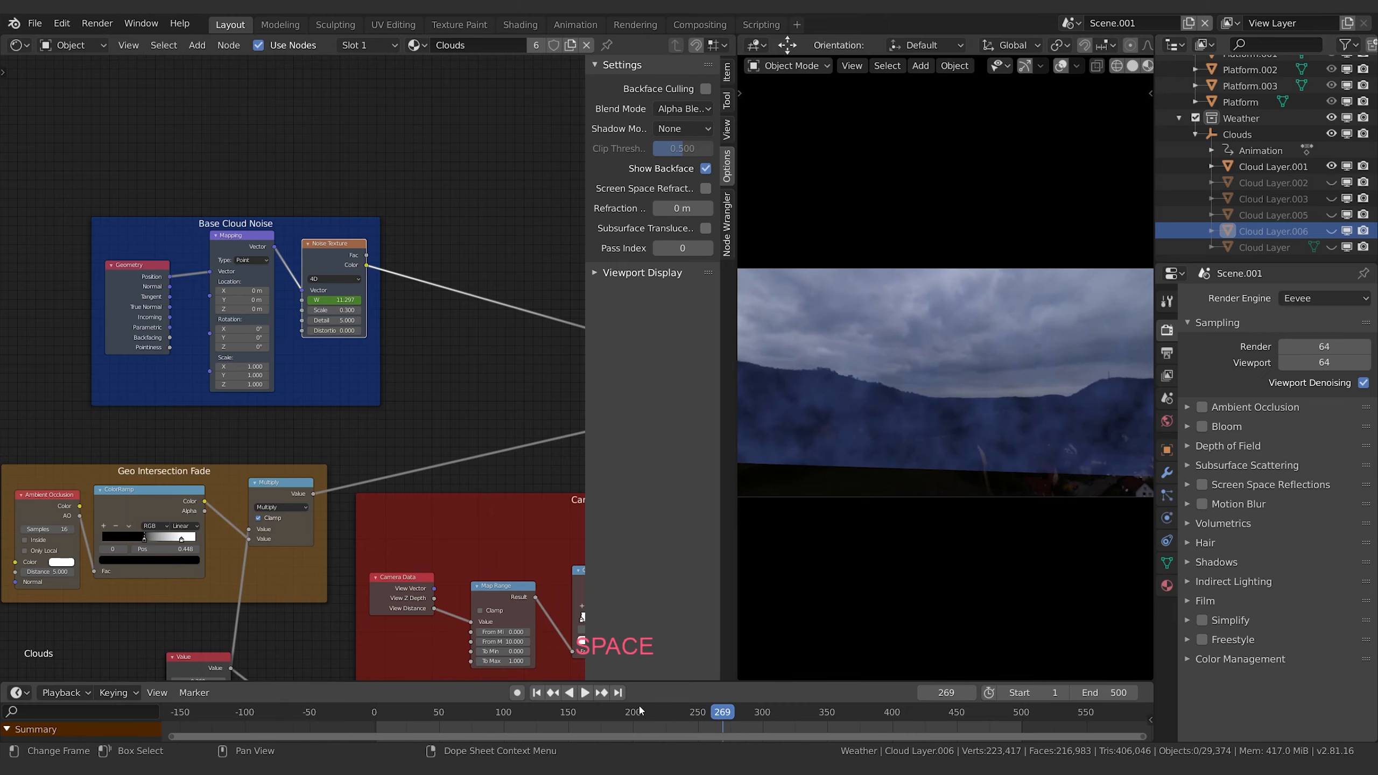
key(ctrl+space)
key(space)
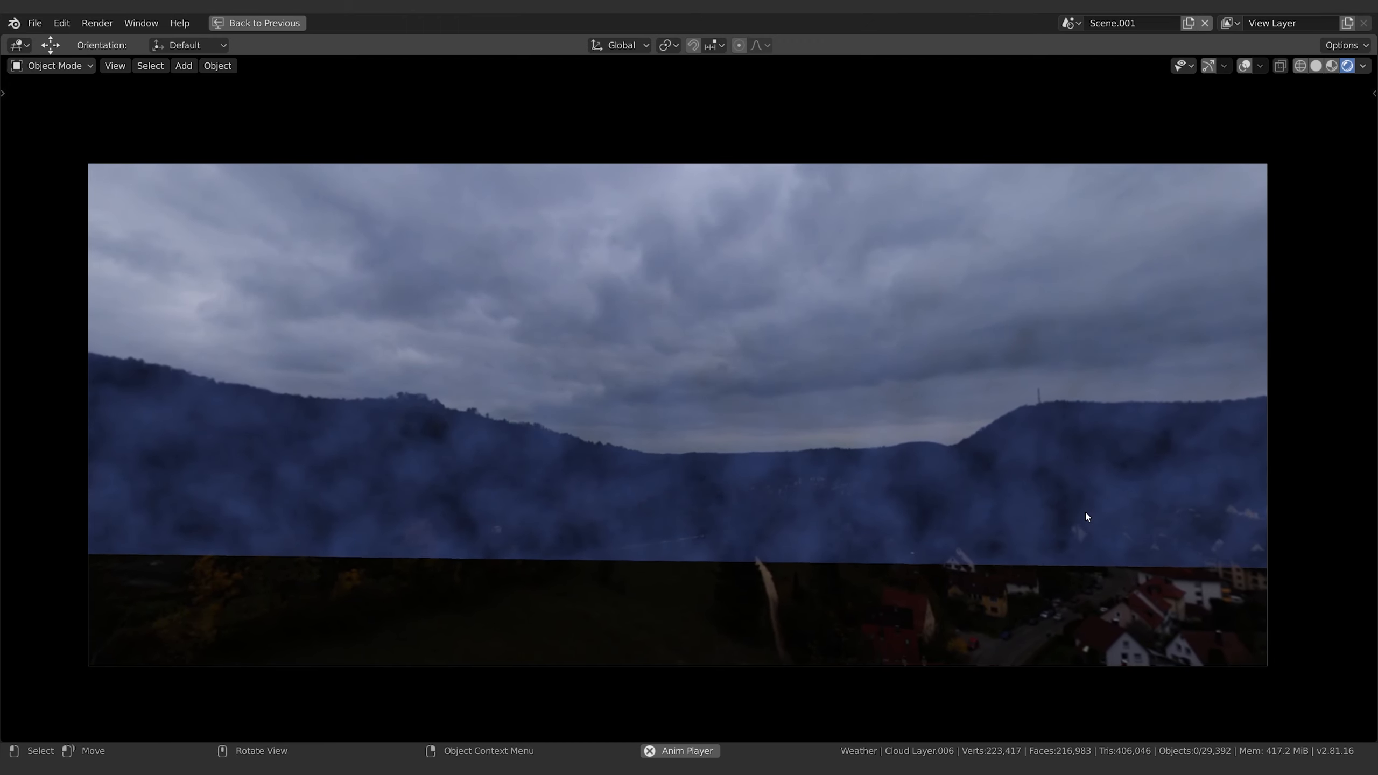
key(ctrl+space)
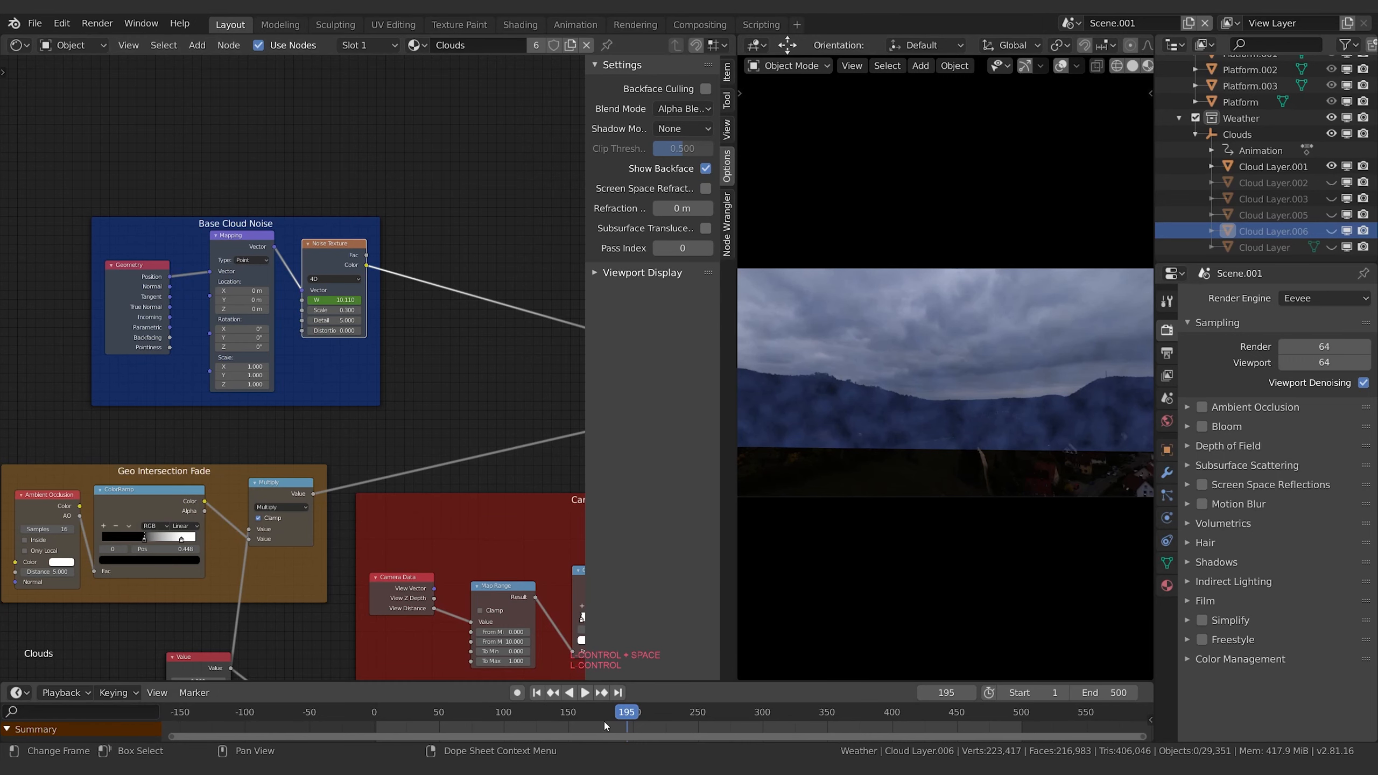
- Keyframe a lower W value on the Noise Texture at the last frame, 500, and return to frame 1
click(619, 692)
click(334, 300)
text(15.0)
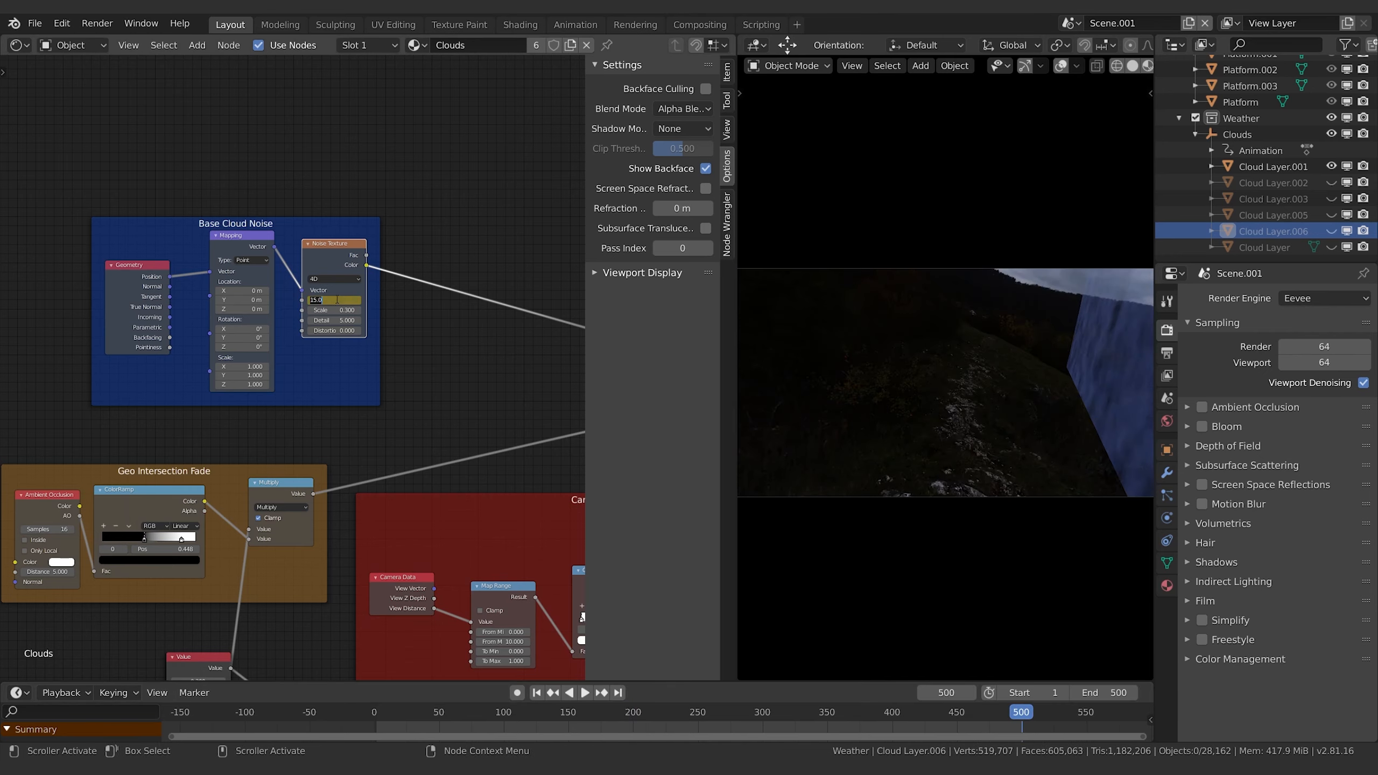
key(Return)
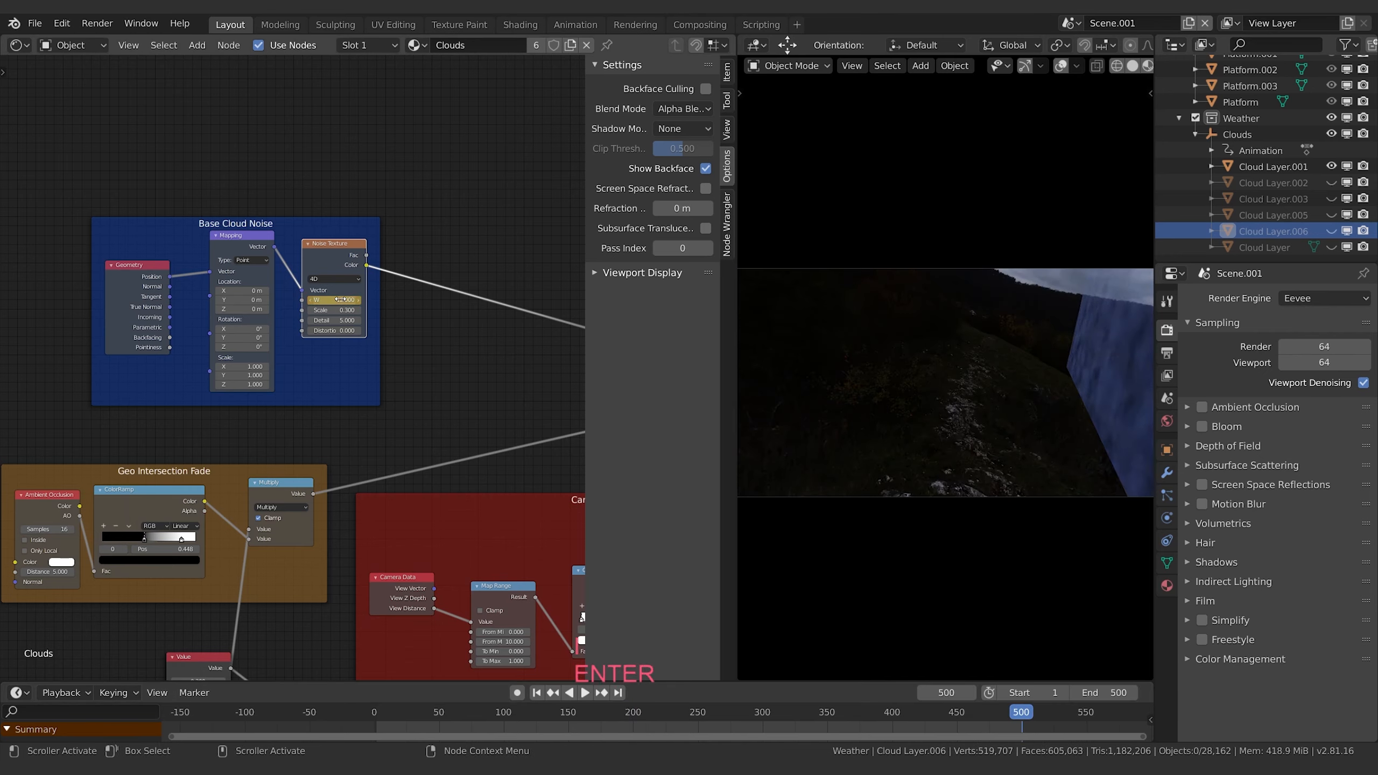
click(537, 693)
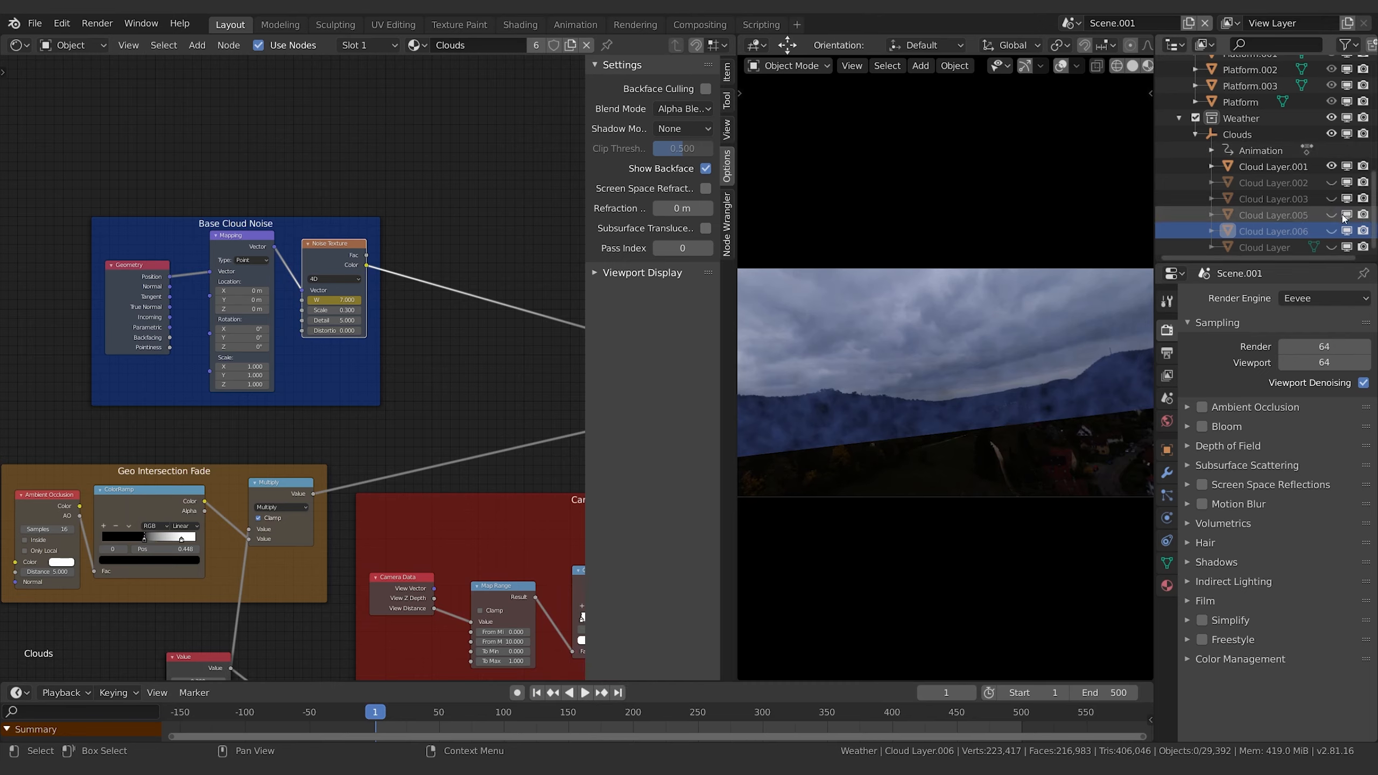
- Show all the hidden cloud layers in the viewport again and play the animation briefly, stopping at frame 24
click(1331, 183)
click(1331, 199)
click(1331, 215)
click(1331, 232)
click(1331, 249)
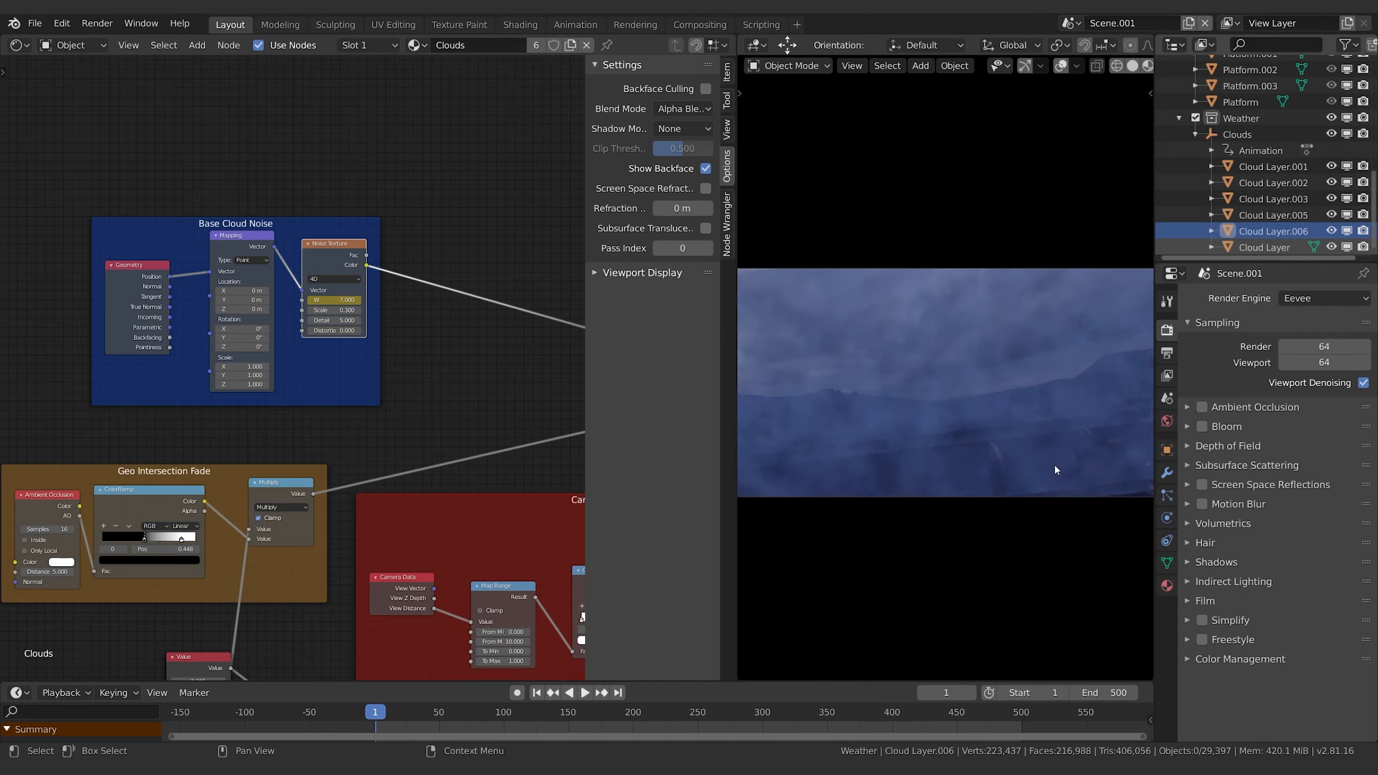
key(space)
key(space)
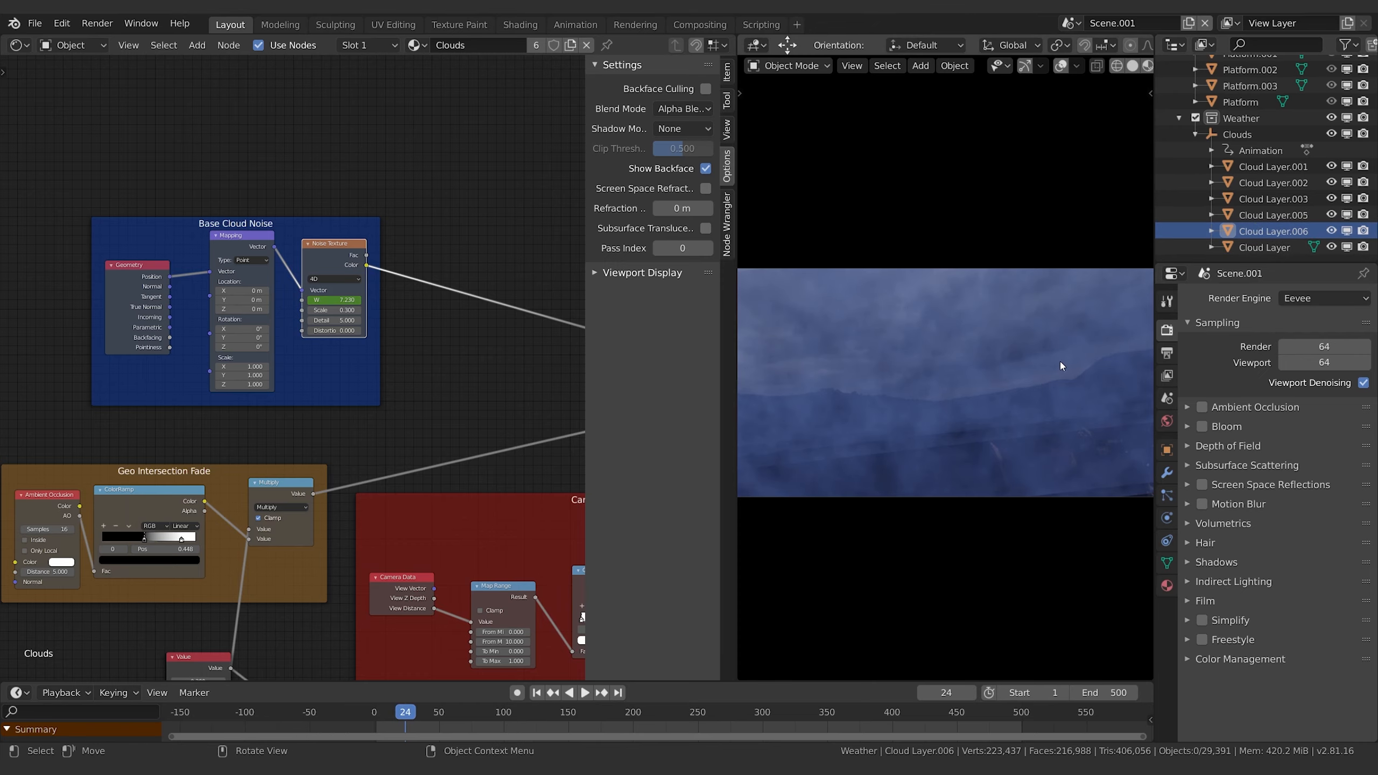
- Turn on the viewport overlays, duplicate Cloud Layer.001 and move the copy about -8.62 m along the X axis
middle_drag(1059, 362, 998, 380)
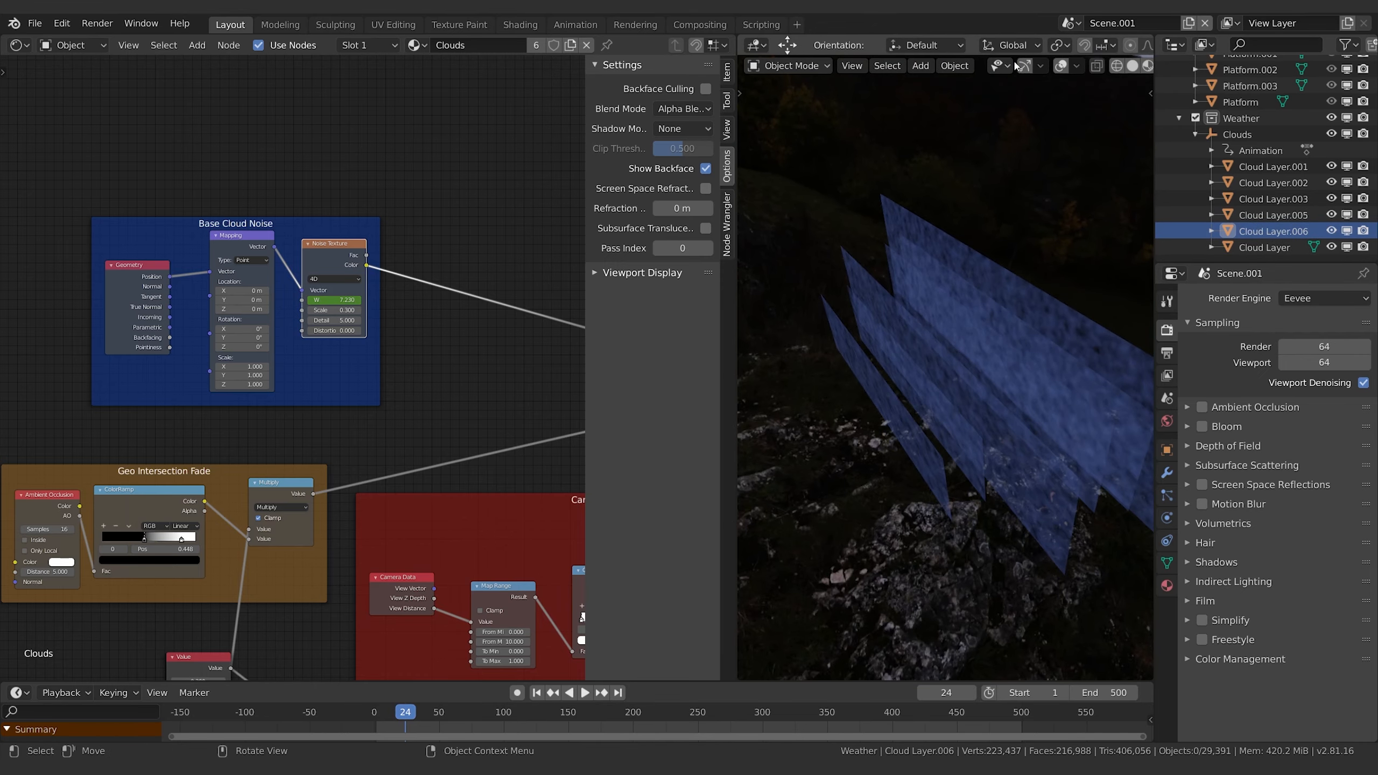
click(1060, 68)
click(1042, 390)
middle_drag(1045, 392, 990, 370)
key(shift+d)
right_click(990, 370)
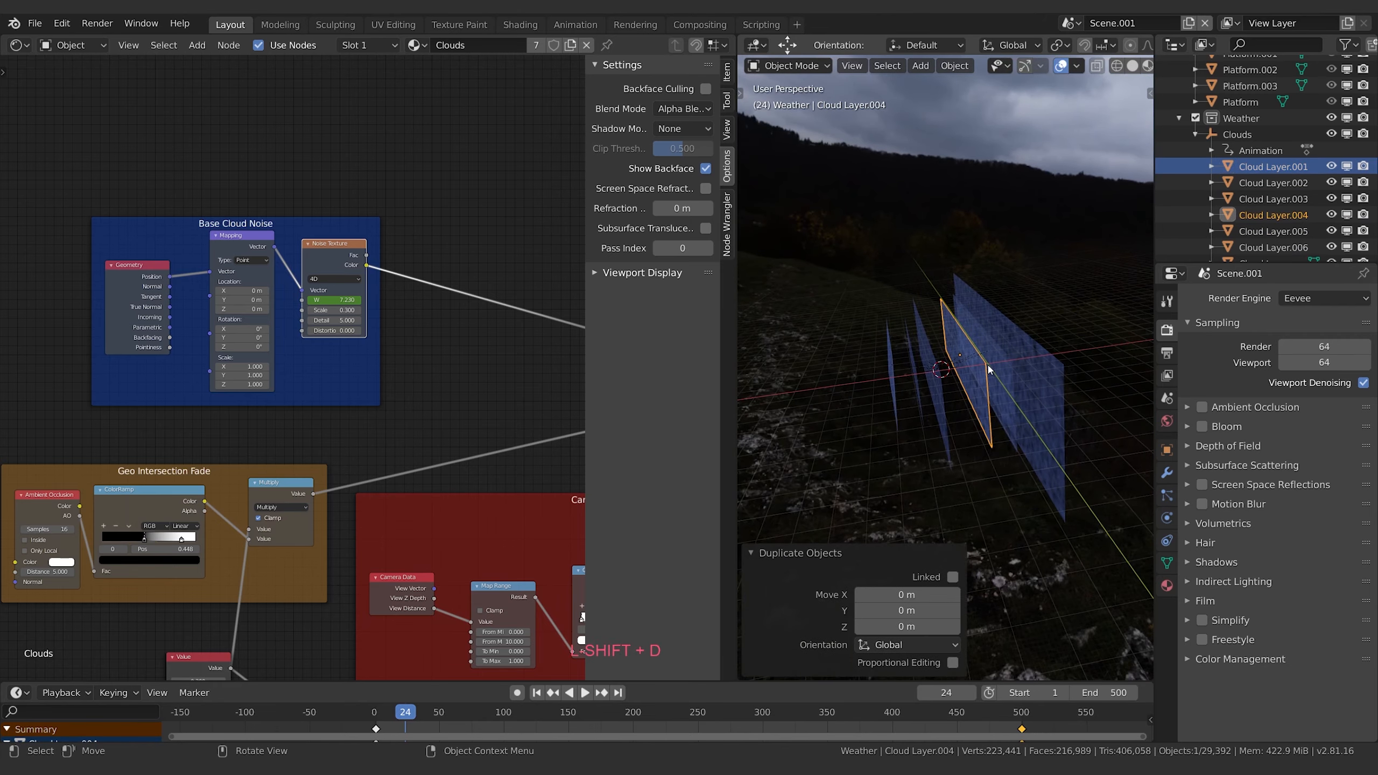
key(Escape)
key(Escape)
key(g)
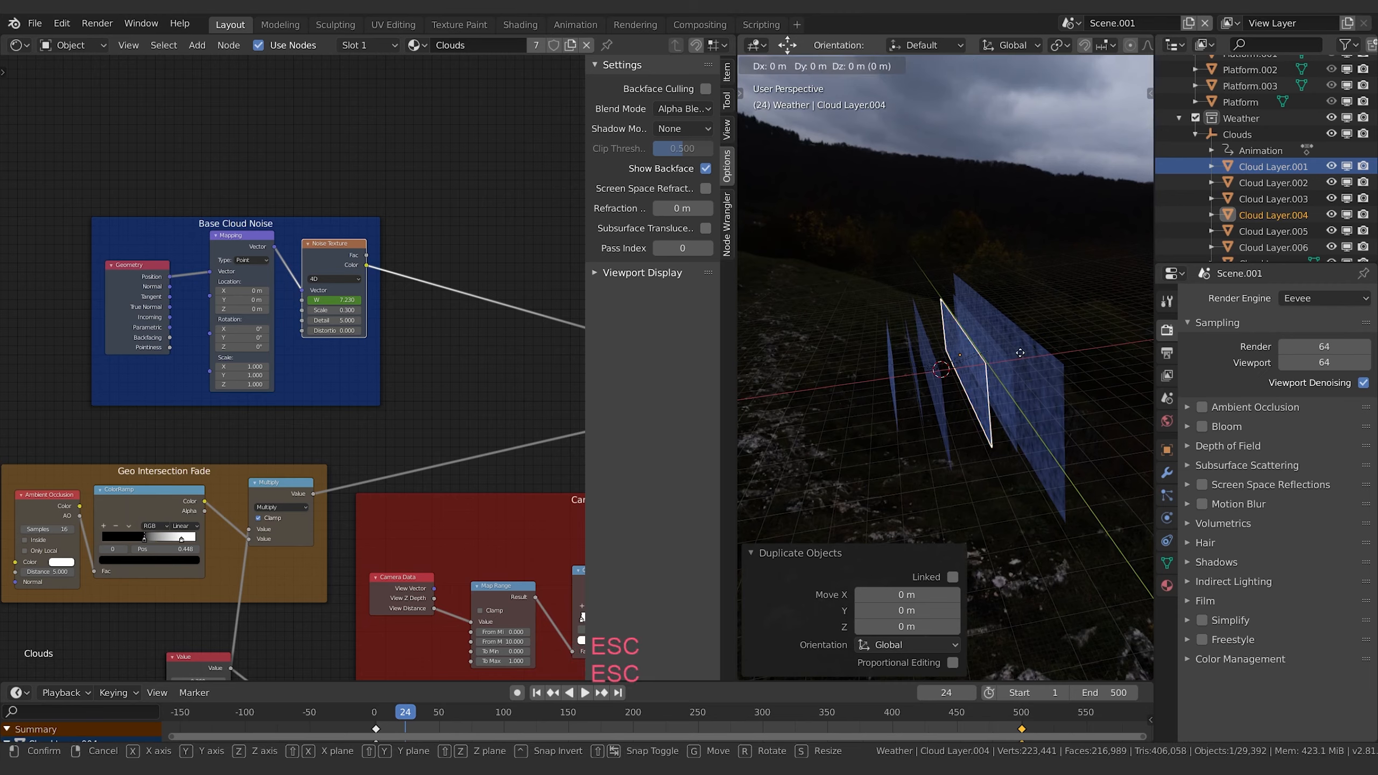
key(x)
click(1003, 361)
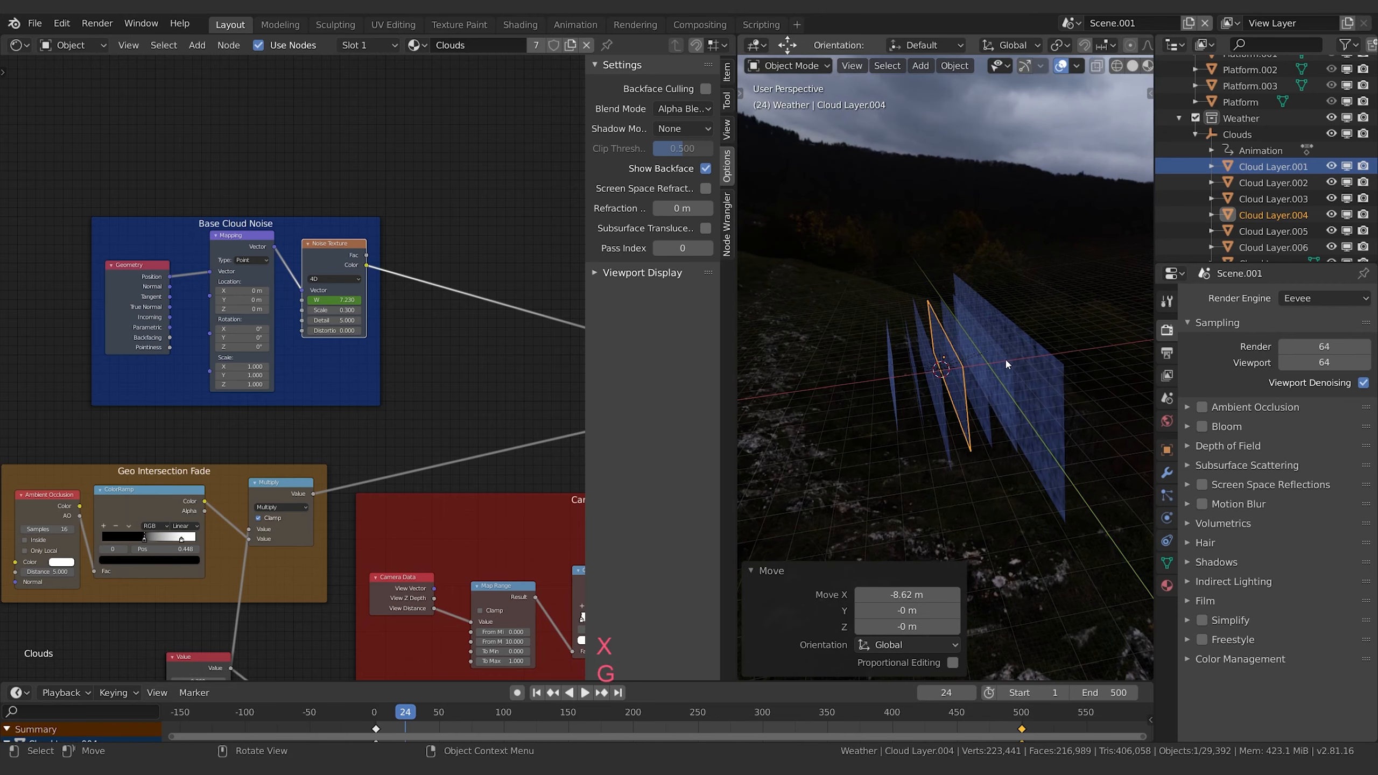
- Rename the duplicated cloud plane to Rain in the Outliner
middle_drag(1007, 364, 977, 380)
double_click(1272, 215)
text(R)
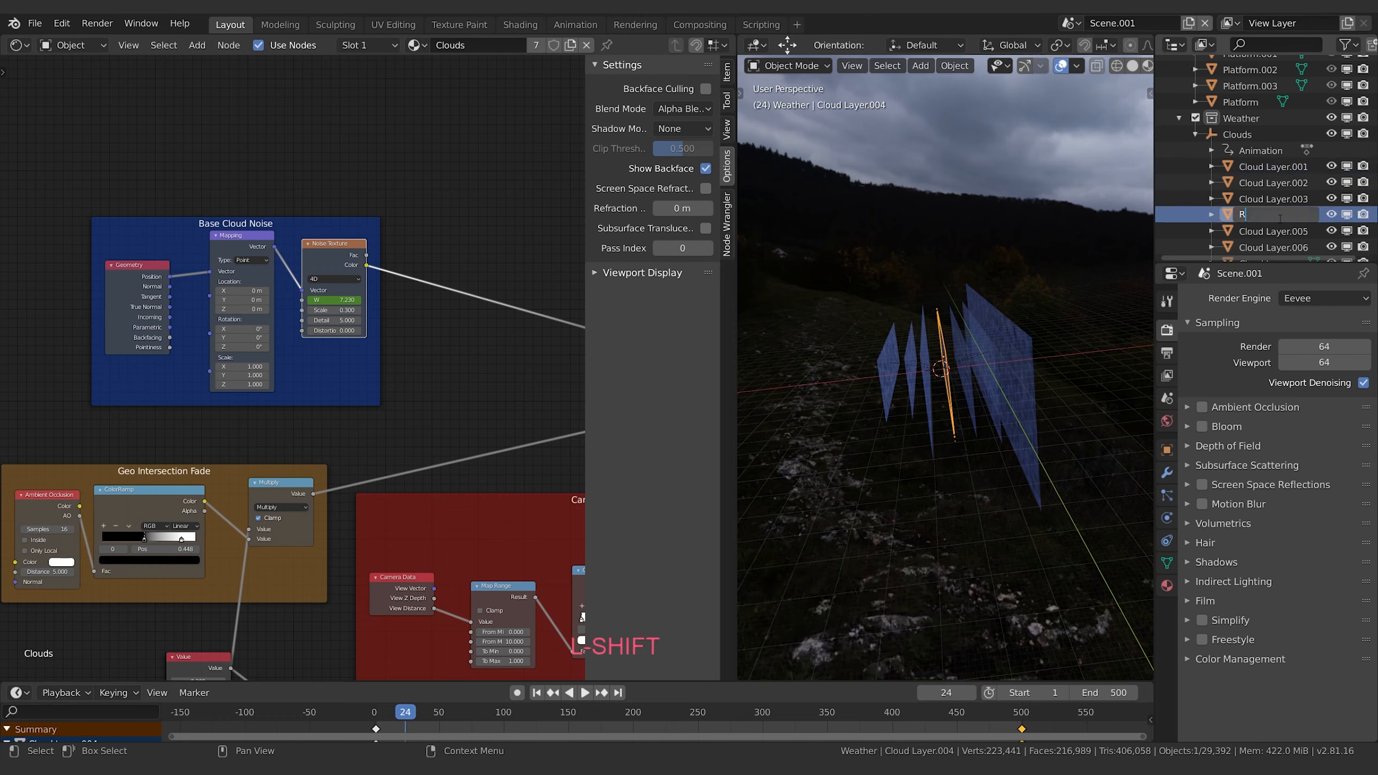
text(a)
key(Return)
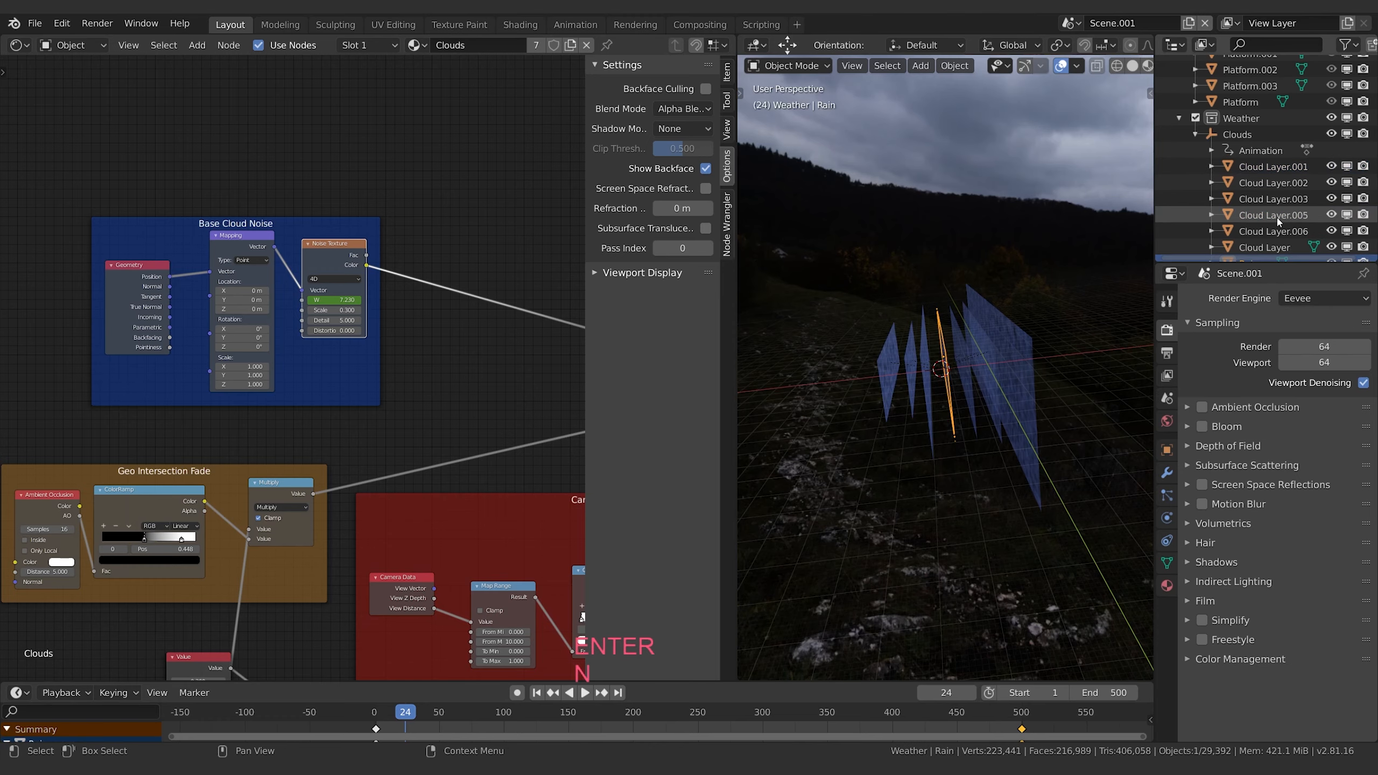
scroll(1275, 223, down, 1)
- Give the Rain plane its own single-user copy of the Clouds material and name it Rain
click(1167, 585)
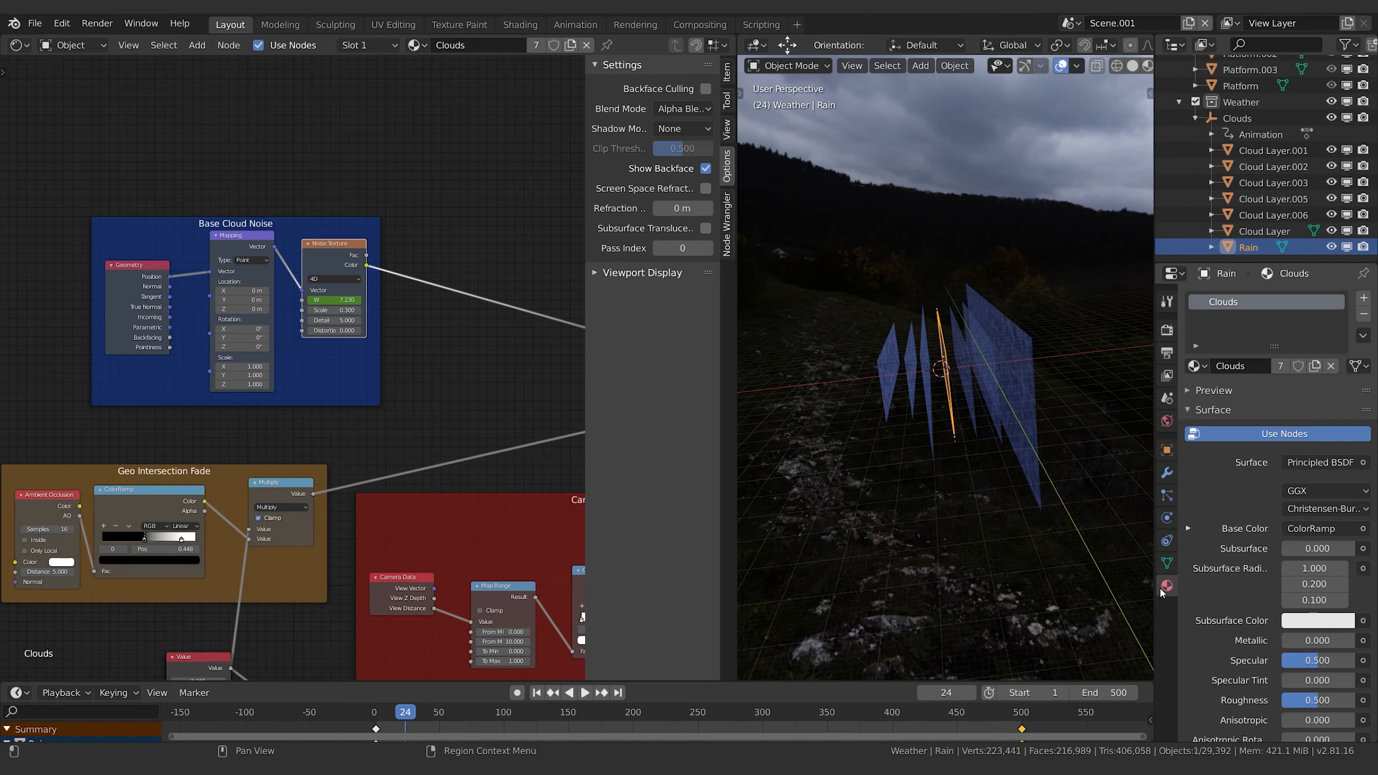
click(1280, 369)
click(1273, 369)
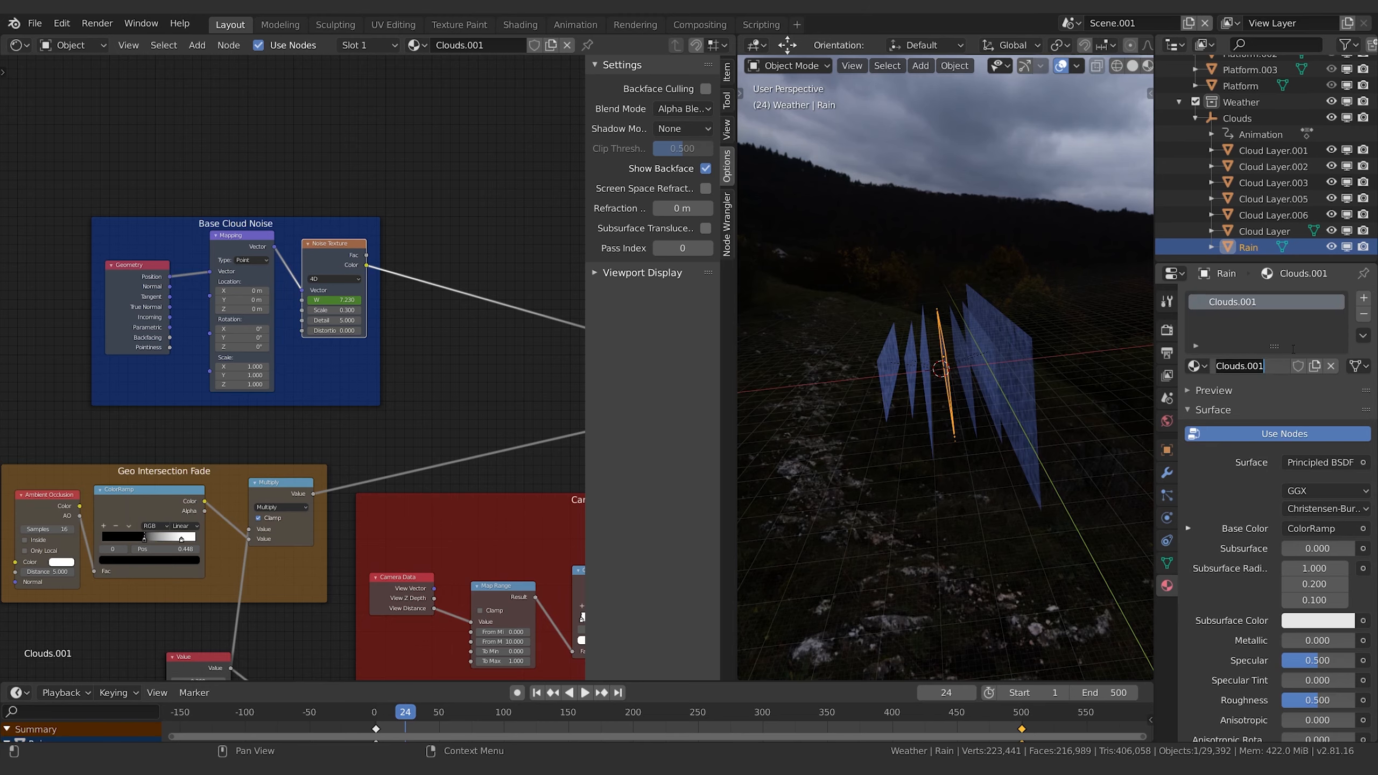
text(Rain)
key(Return)
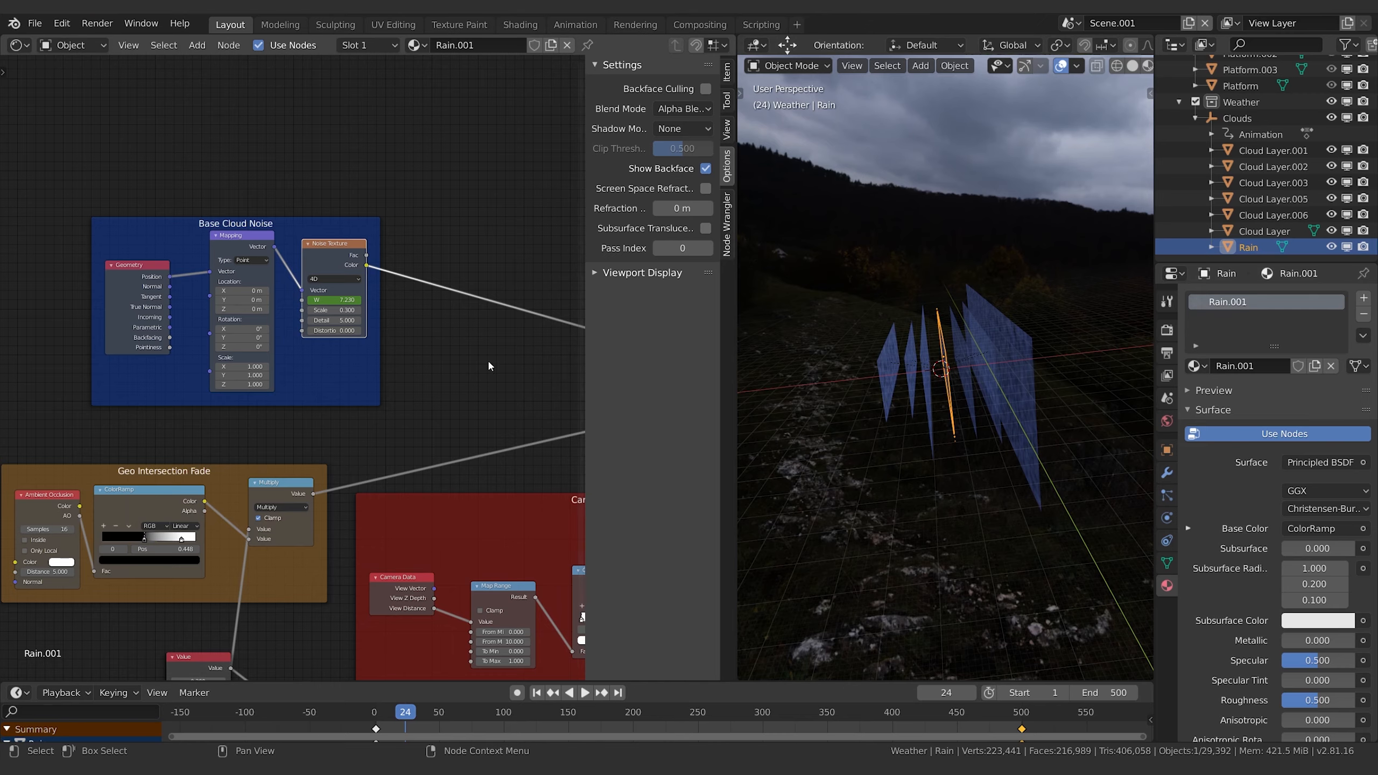
- Switch the viewport to the camera view and hide all cloud layers except the Rain plane
middle_drag(491, 363, 442, 265)
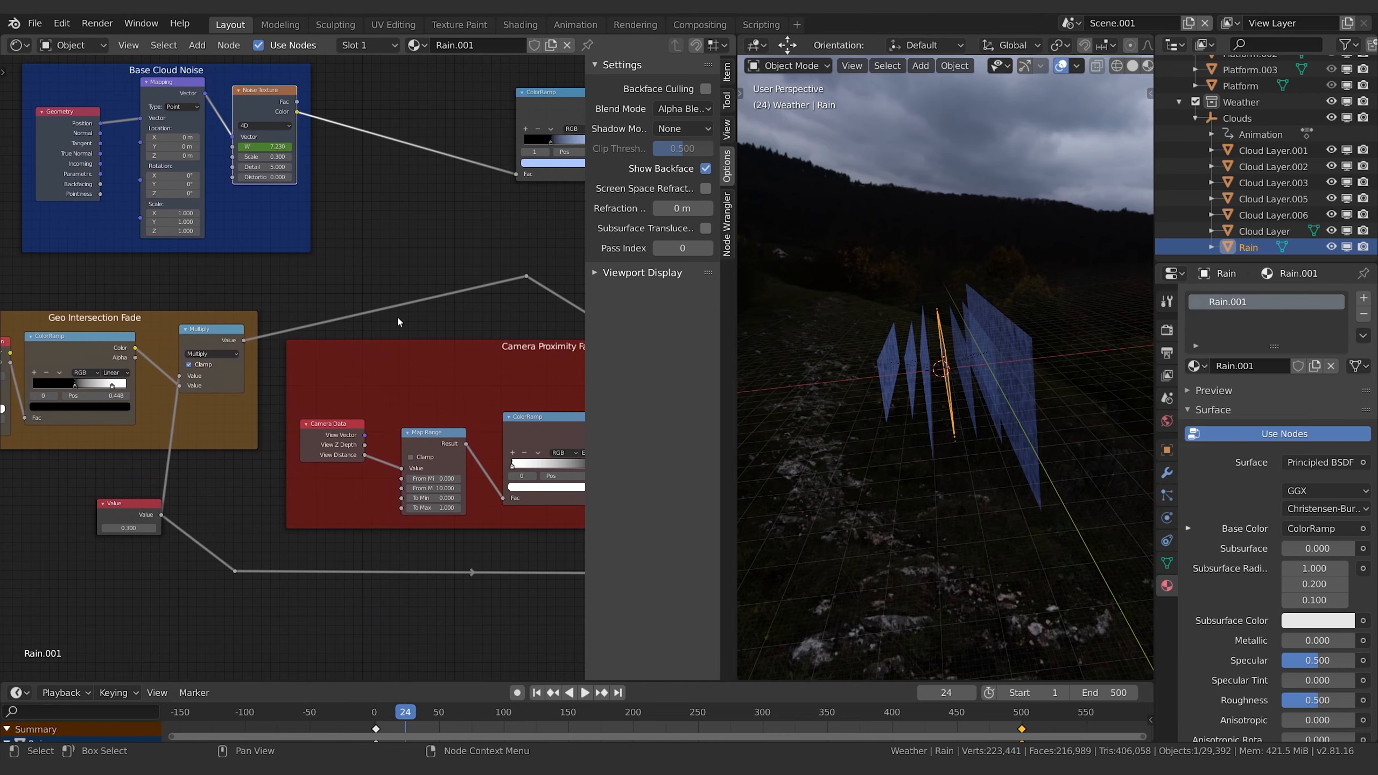
middle_drag(386, 344, 211, 373)
middle_drag(459, 374, 301, 433)
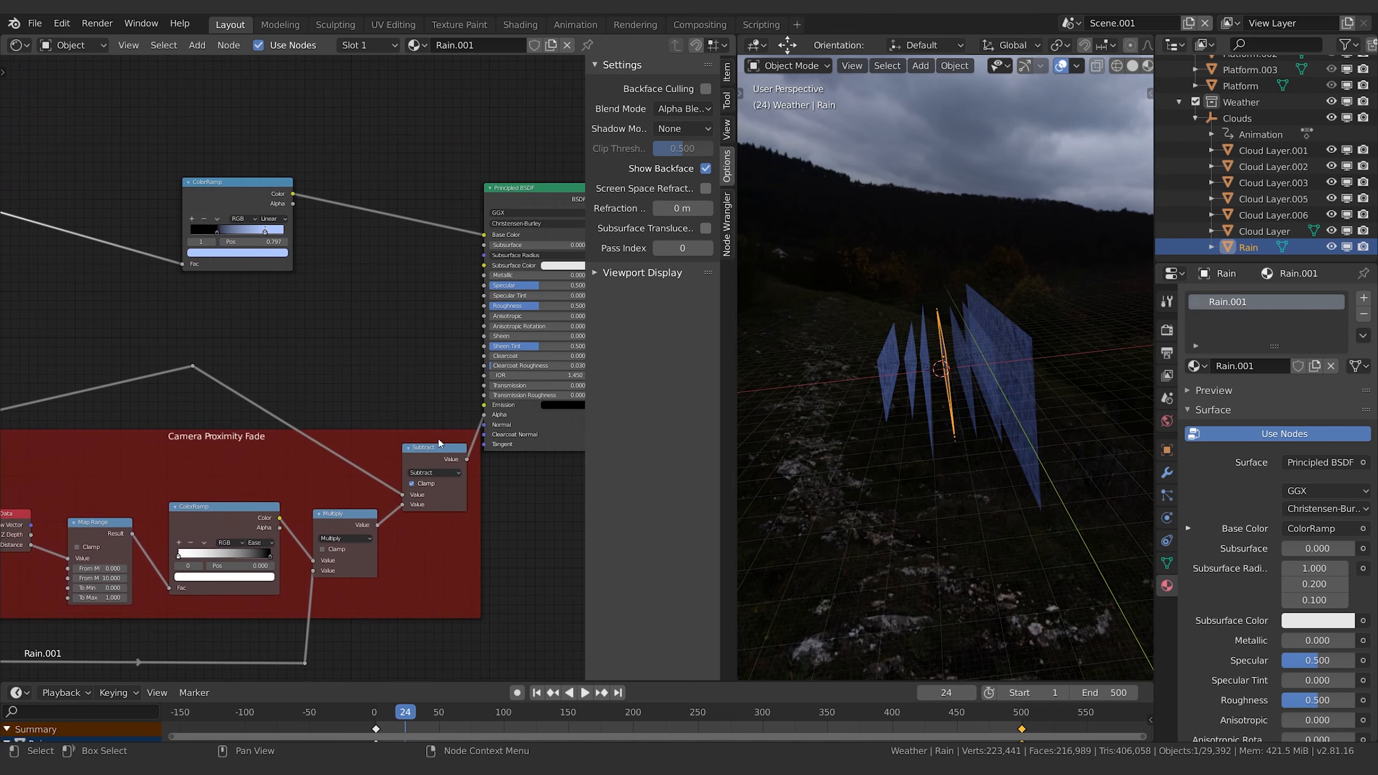
middle_drag(302, 318, 391, 382)
middle_drag(221, 223, 372, 216)
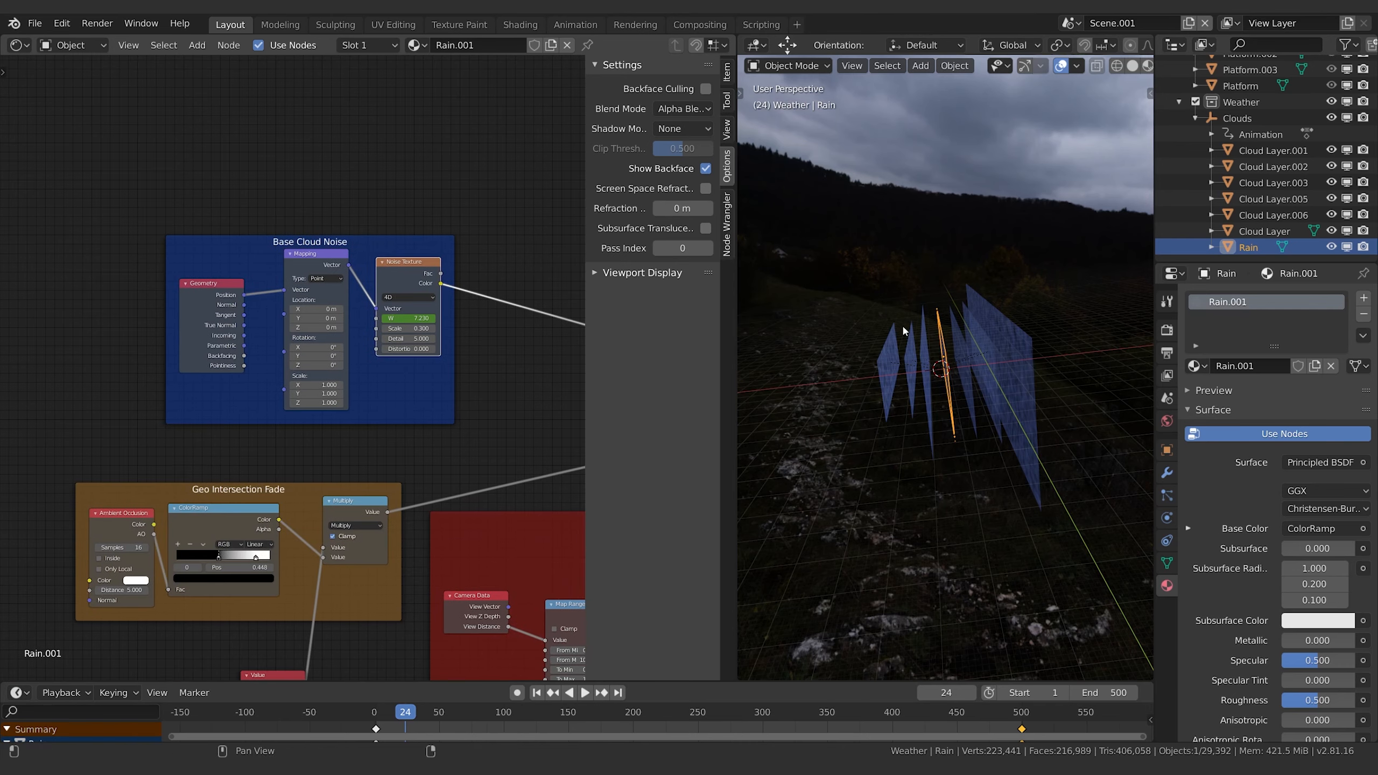
key(KP_0)
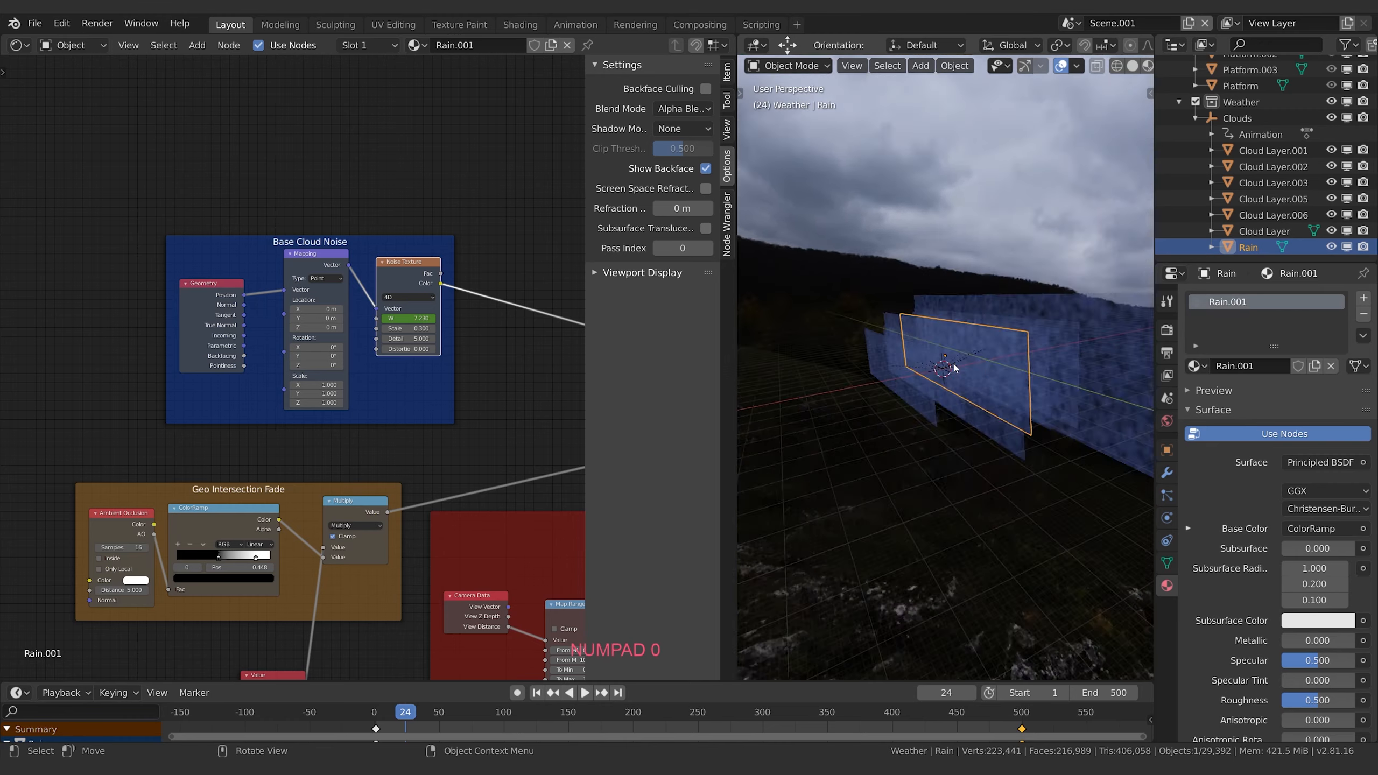
drag(1333, 231, 1330, 152)
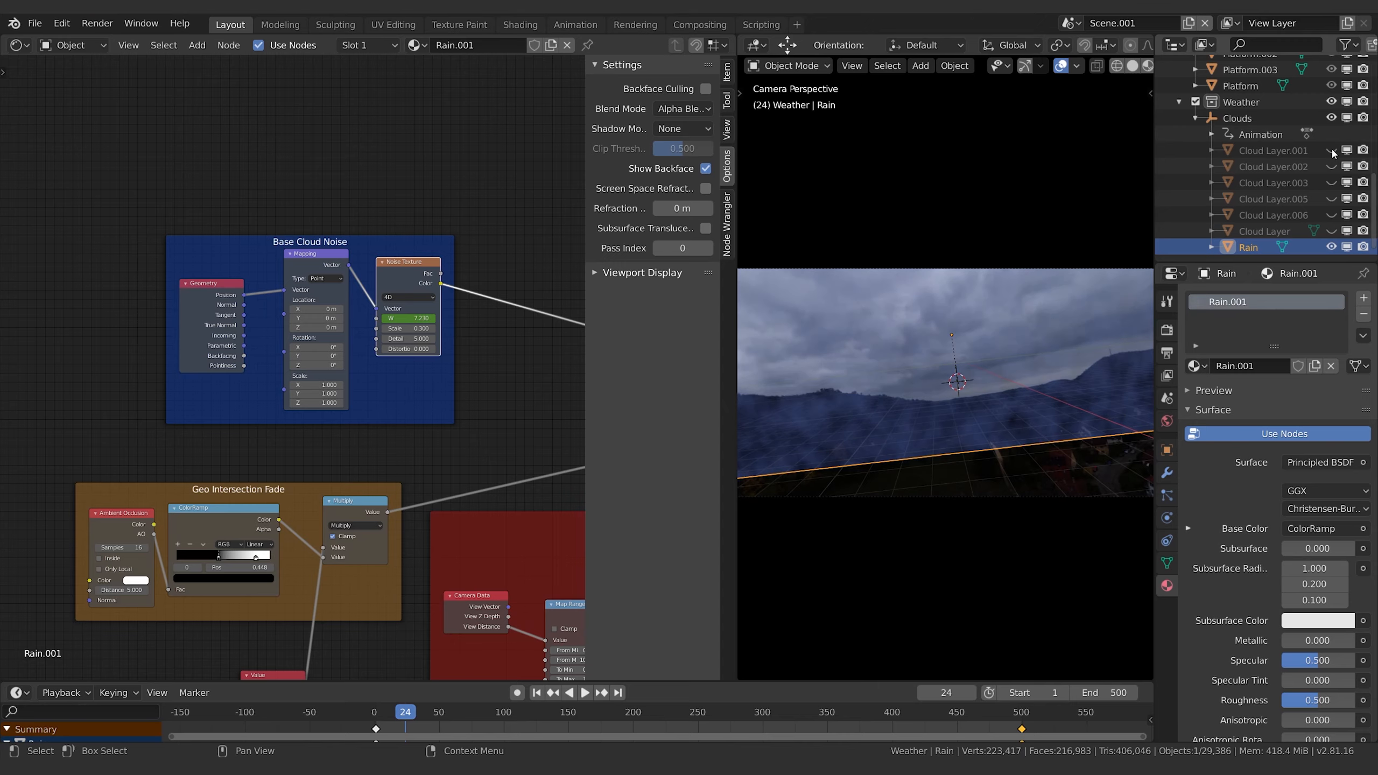
- Clear the keyframes from the Noise Texture's W value in the rain material and set W to 7
middle_drag(562, 255, 254, 273)
middle_drag(188, 184, 363, 226)
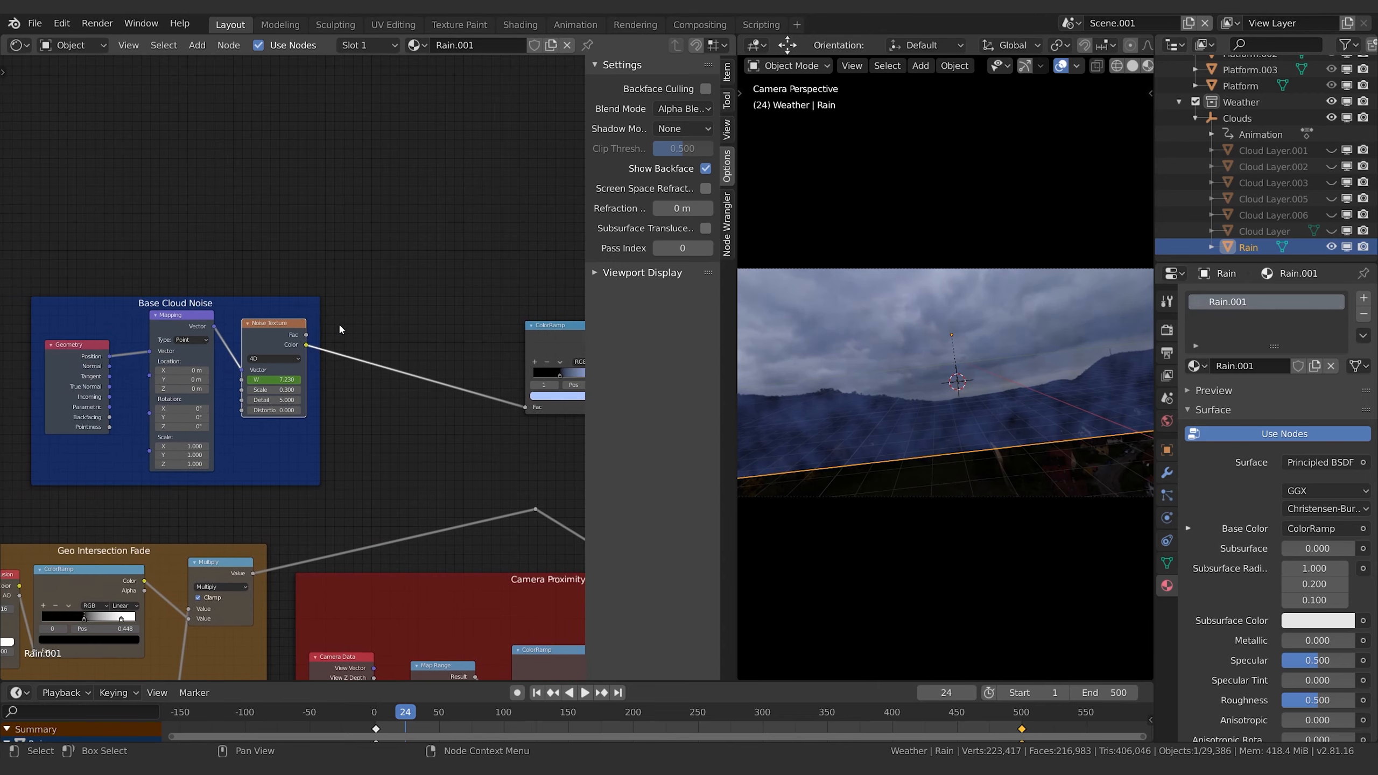
middle_drag(370, 349, 480, 316)
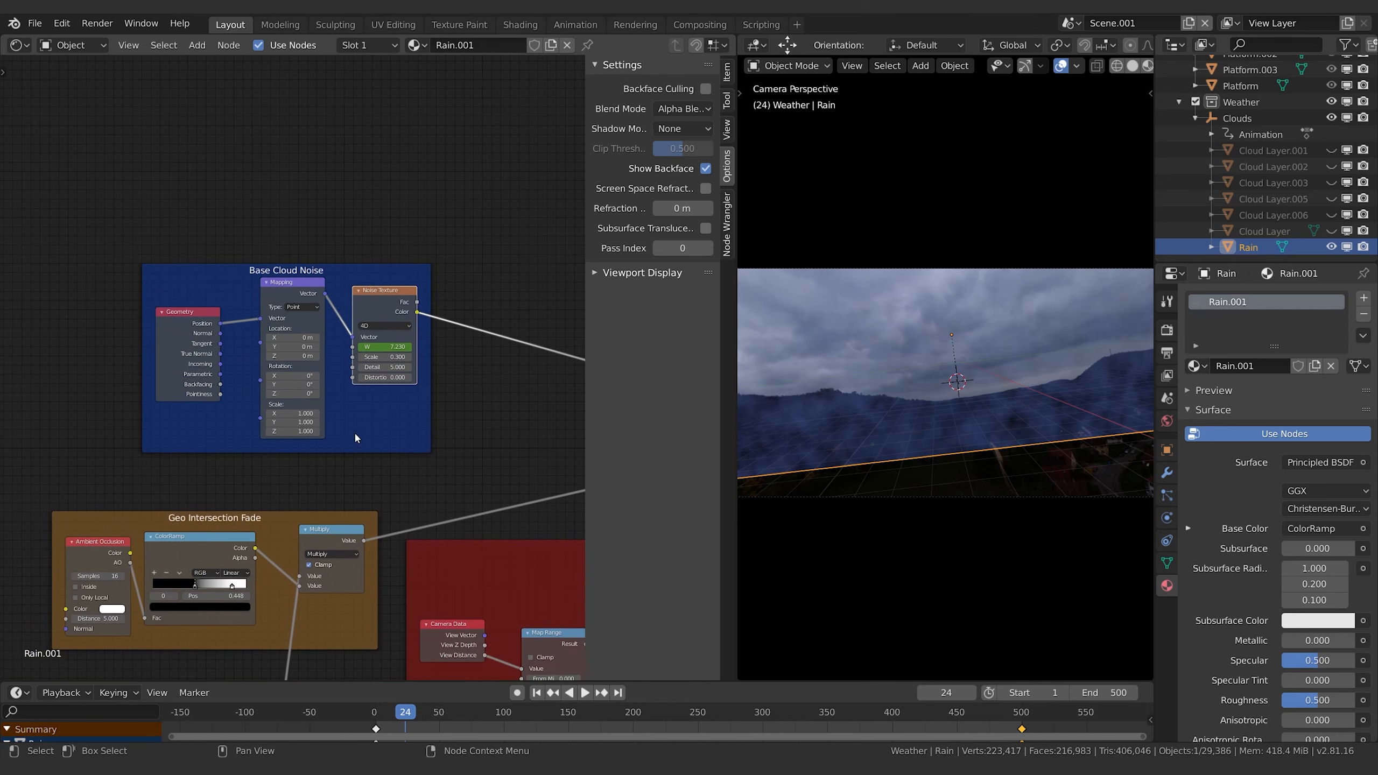
middle_drag(367, 367, 344, 371)
right_click(349, 351)
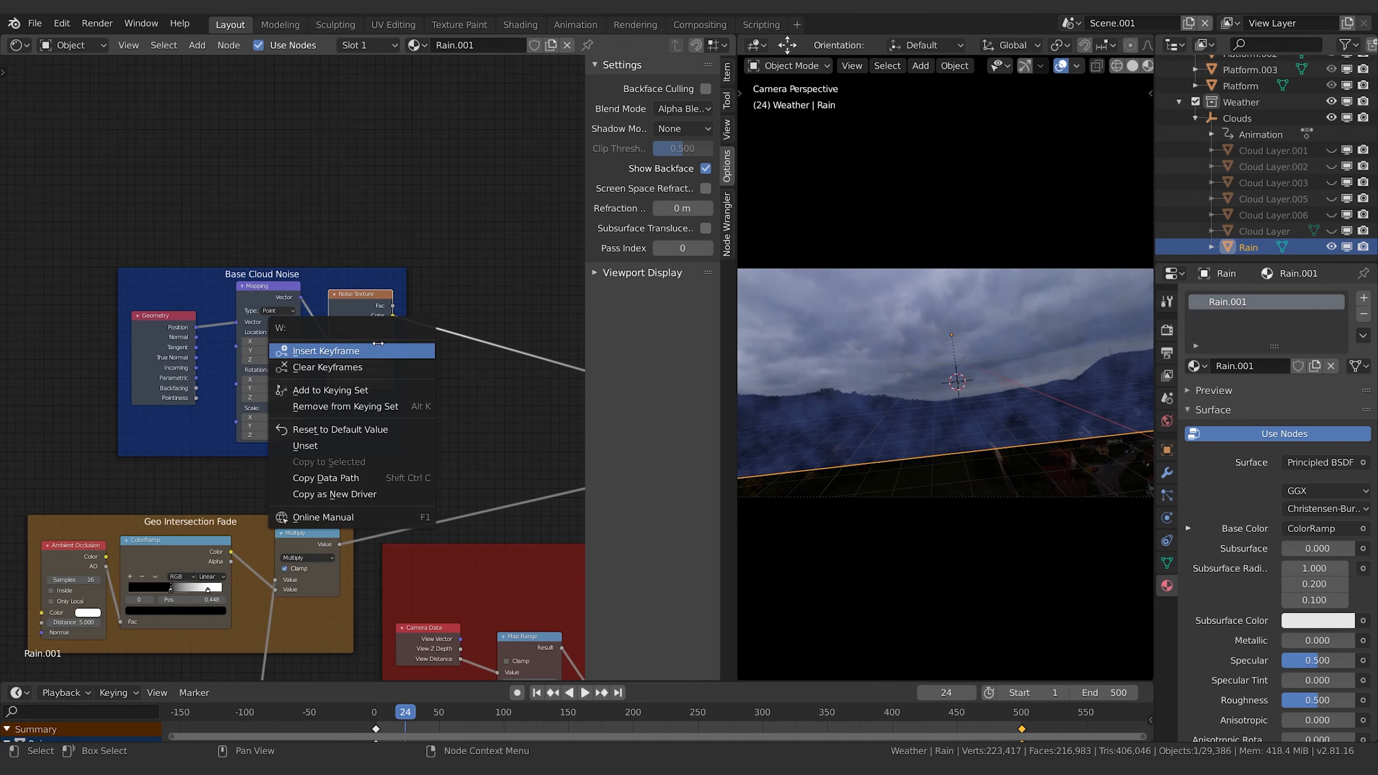
click(339, 371)
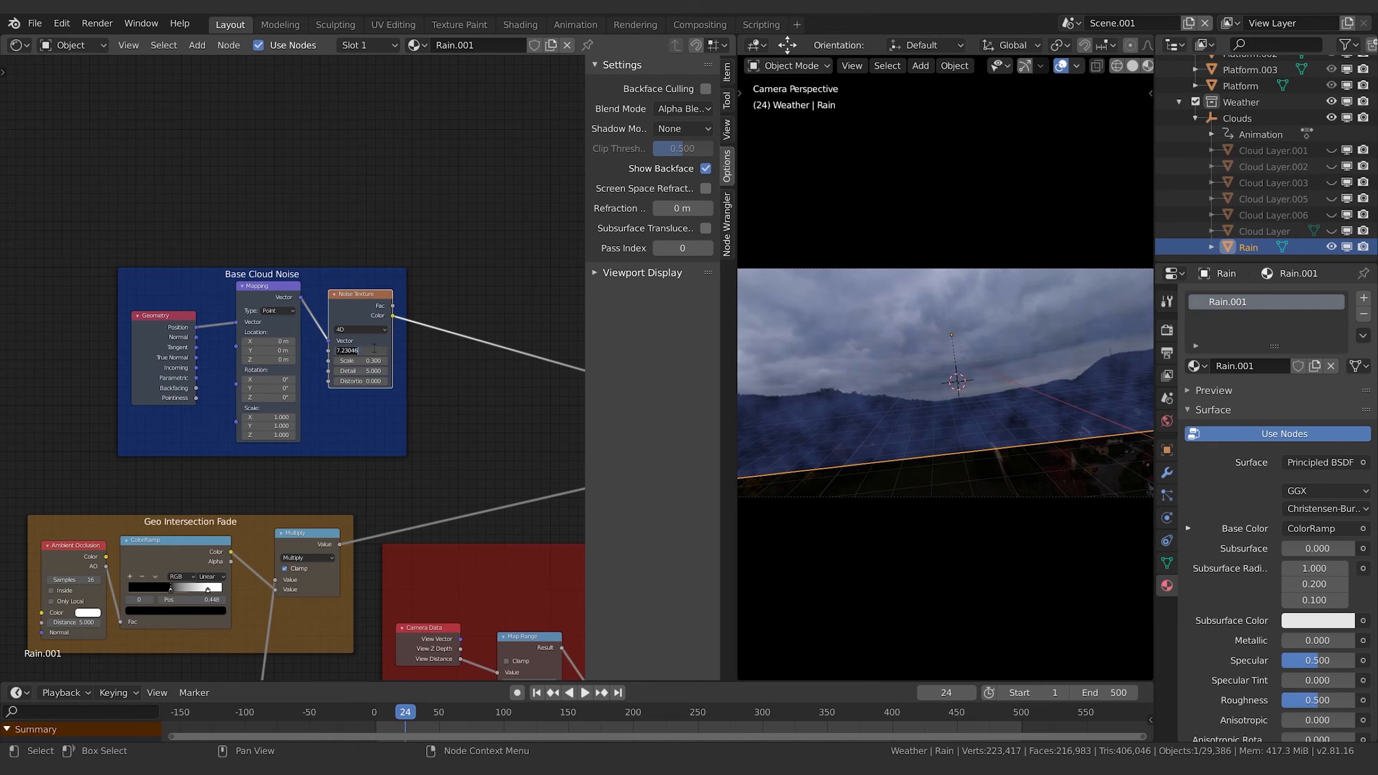
text(7)
- Replace the Geometry node with a Texture Coordinate node and connect its Generated output to the Mapping node's Vector input
click(145, 356)
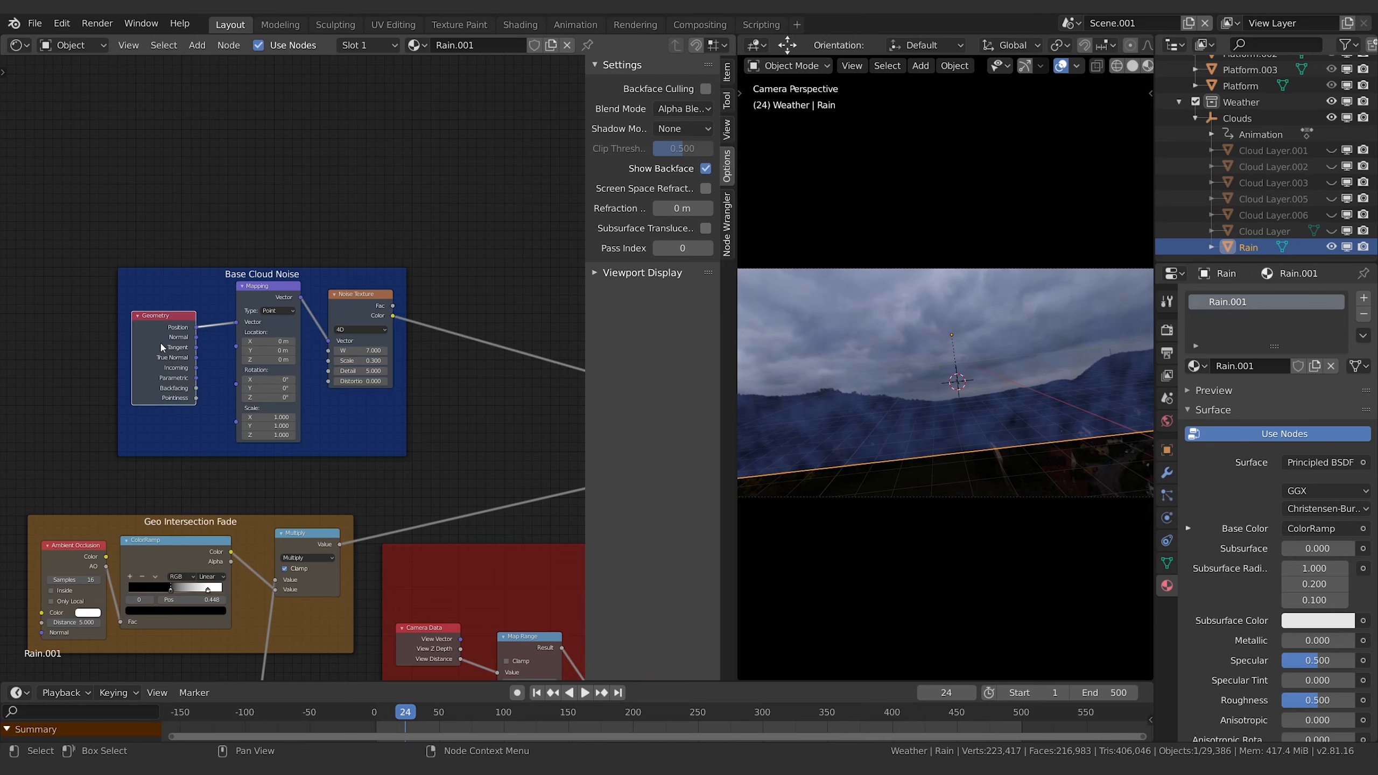
click(174, 332)
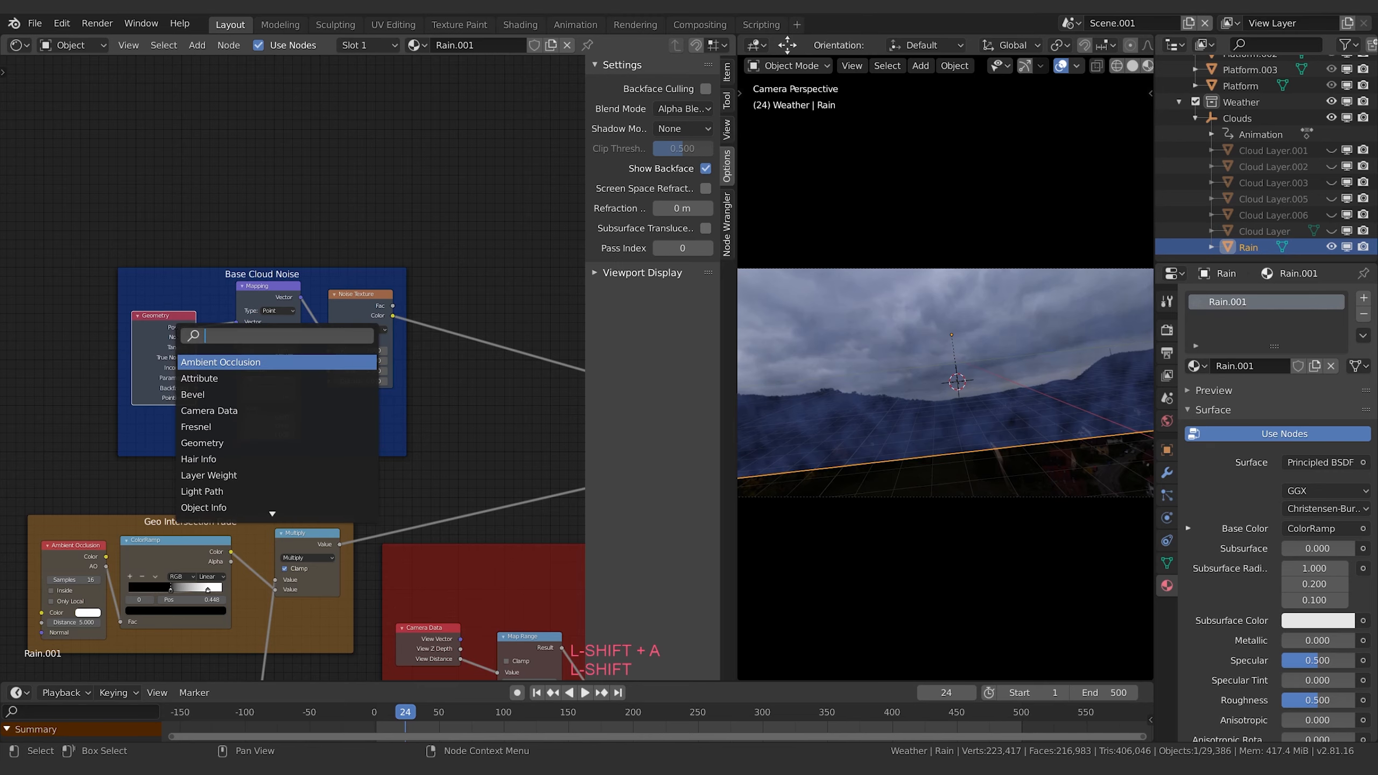
text(text)
key(Return)
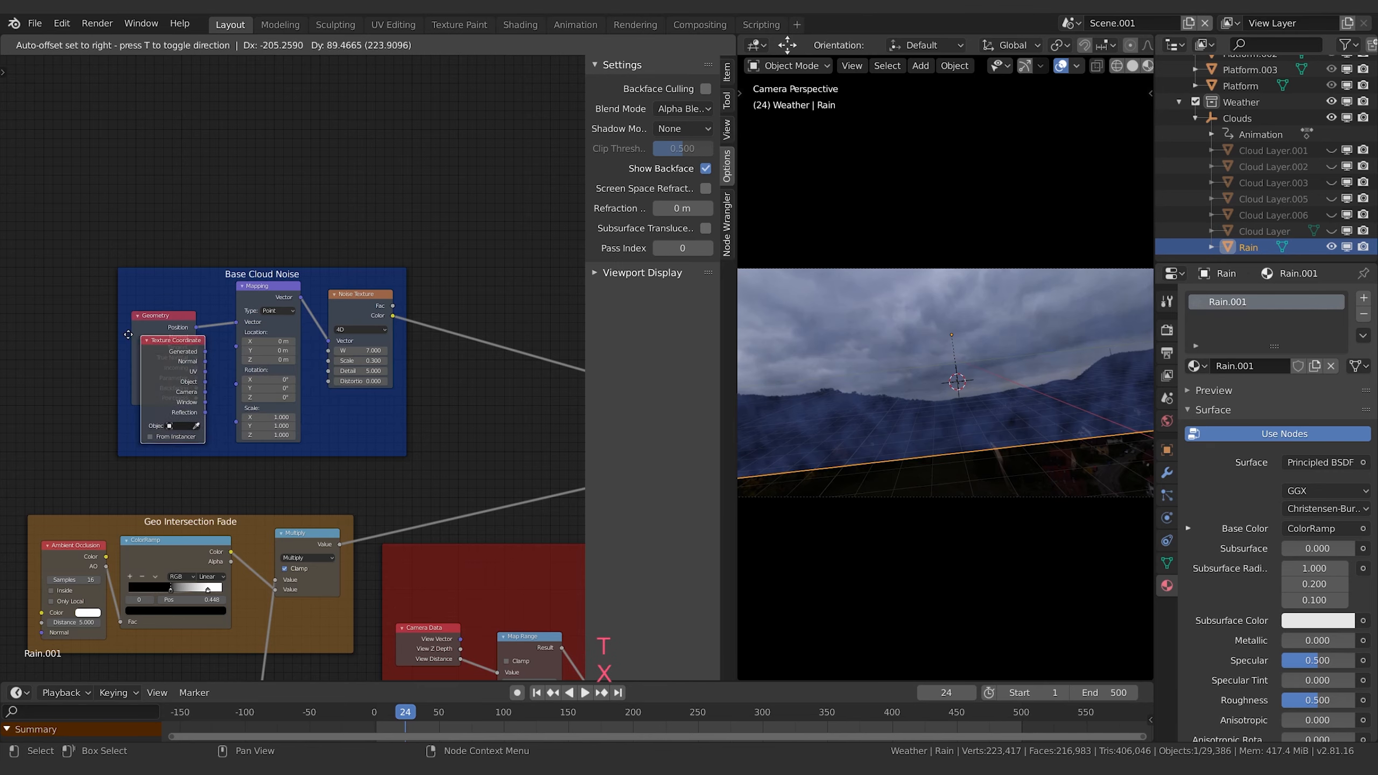
click(185, 341)
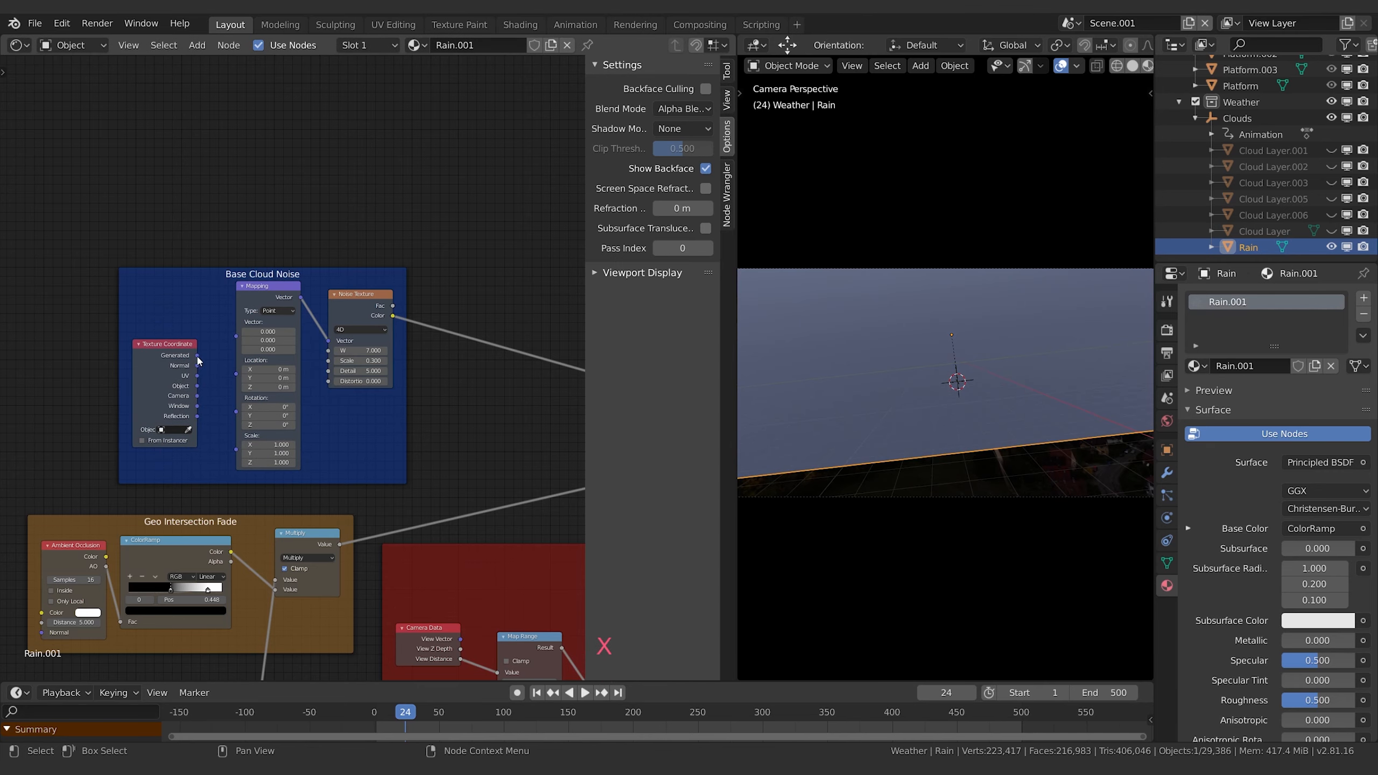
drag(197, 356, 236, 337)
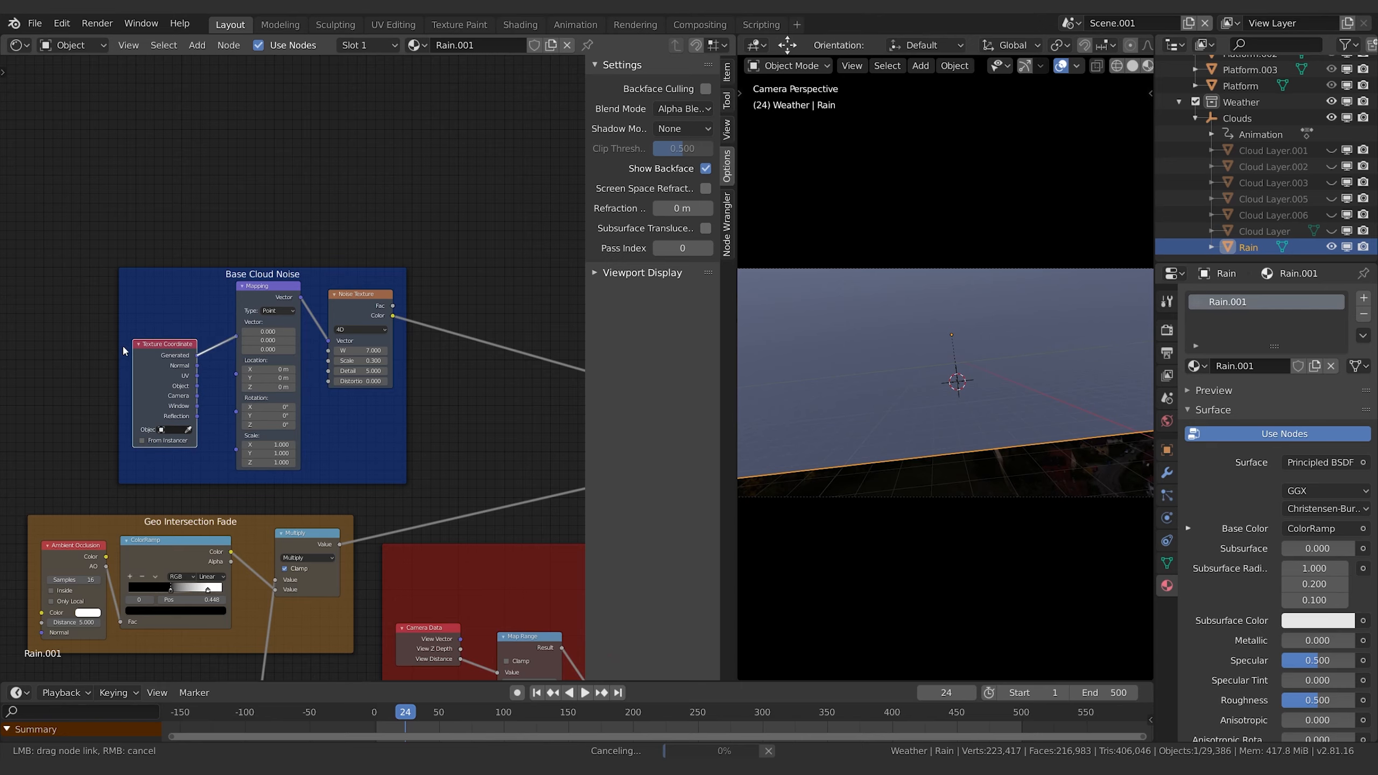
key(g)
click(170, 326)
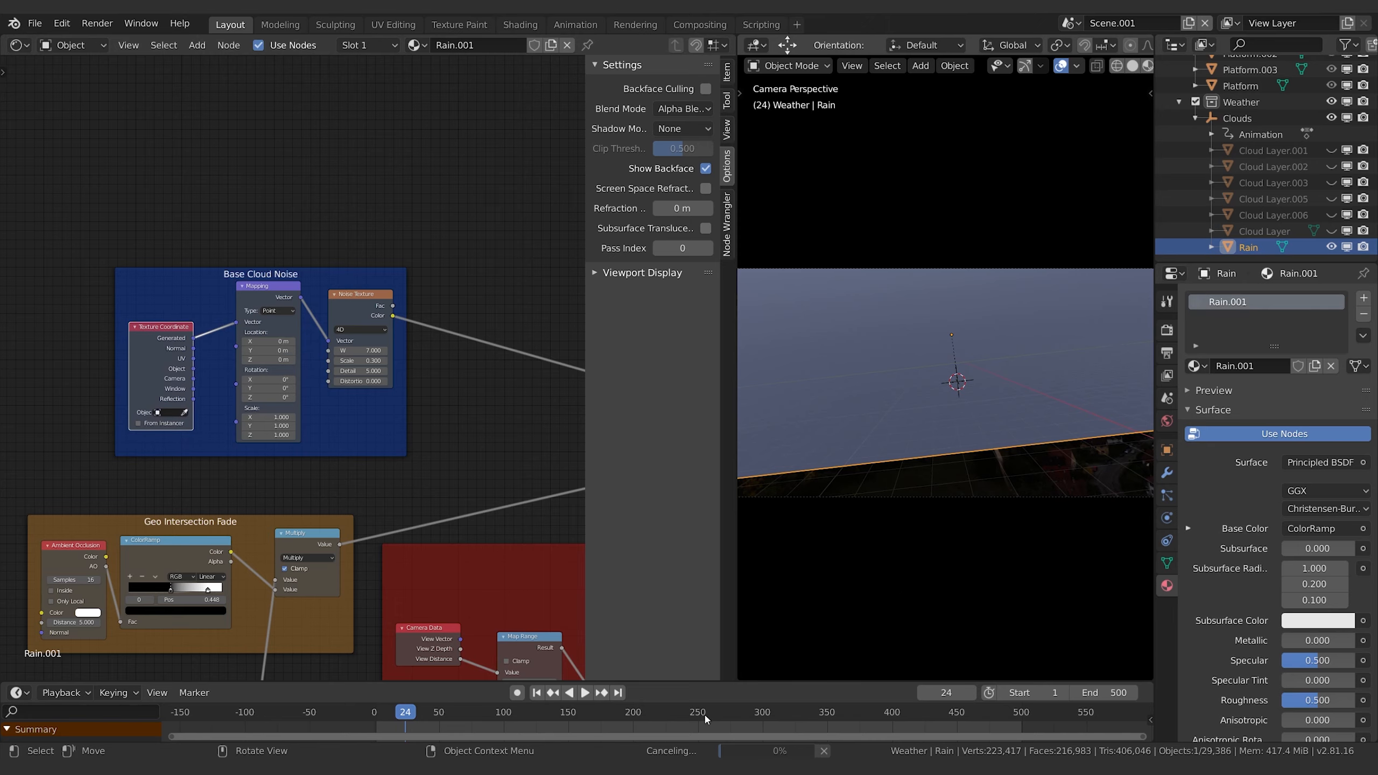
- Set the Noise Texture's Scale to 100 in the rain material
middle_drag(697, 325, 590, 409)
middle_drag(414, 326, 493, 313)
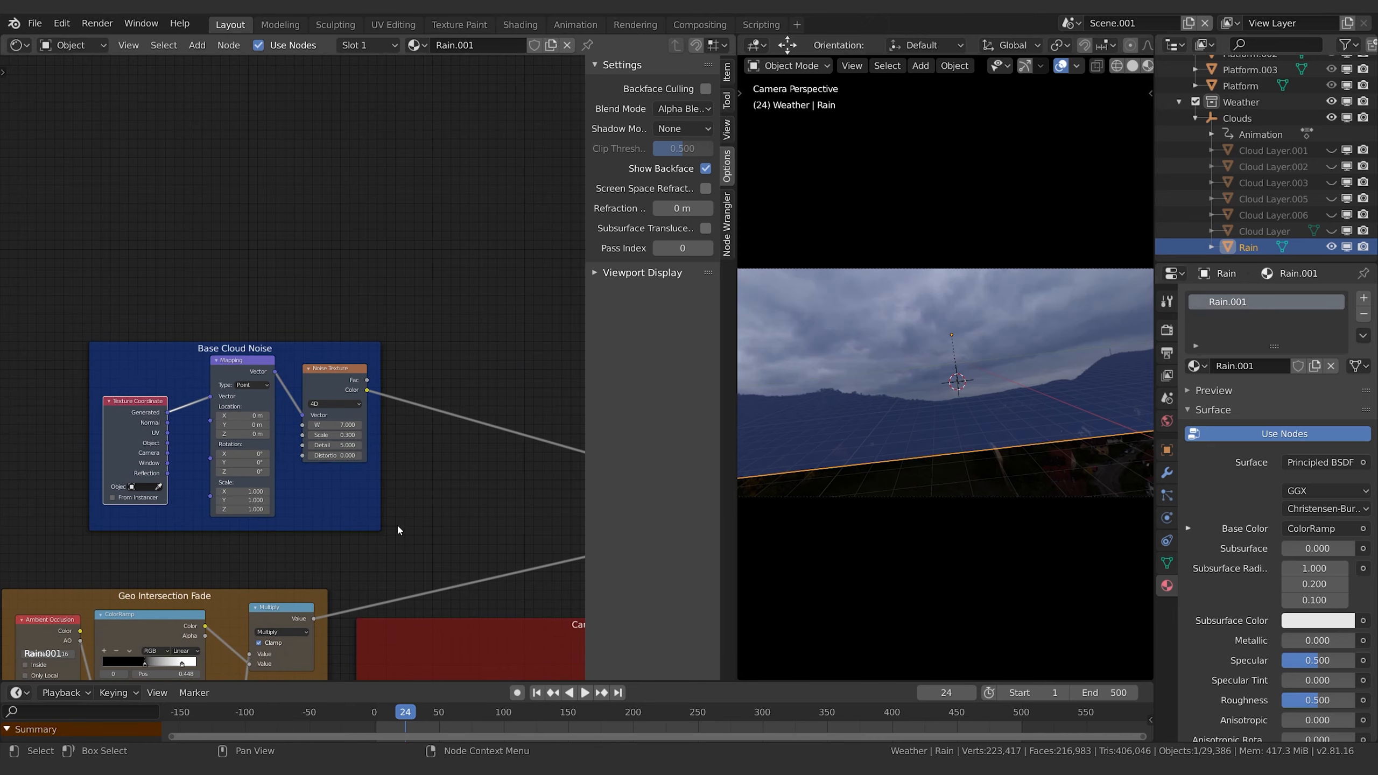
click(324, 435)
text(0.300)
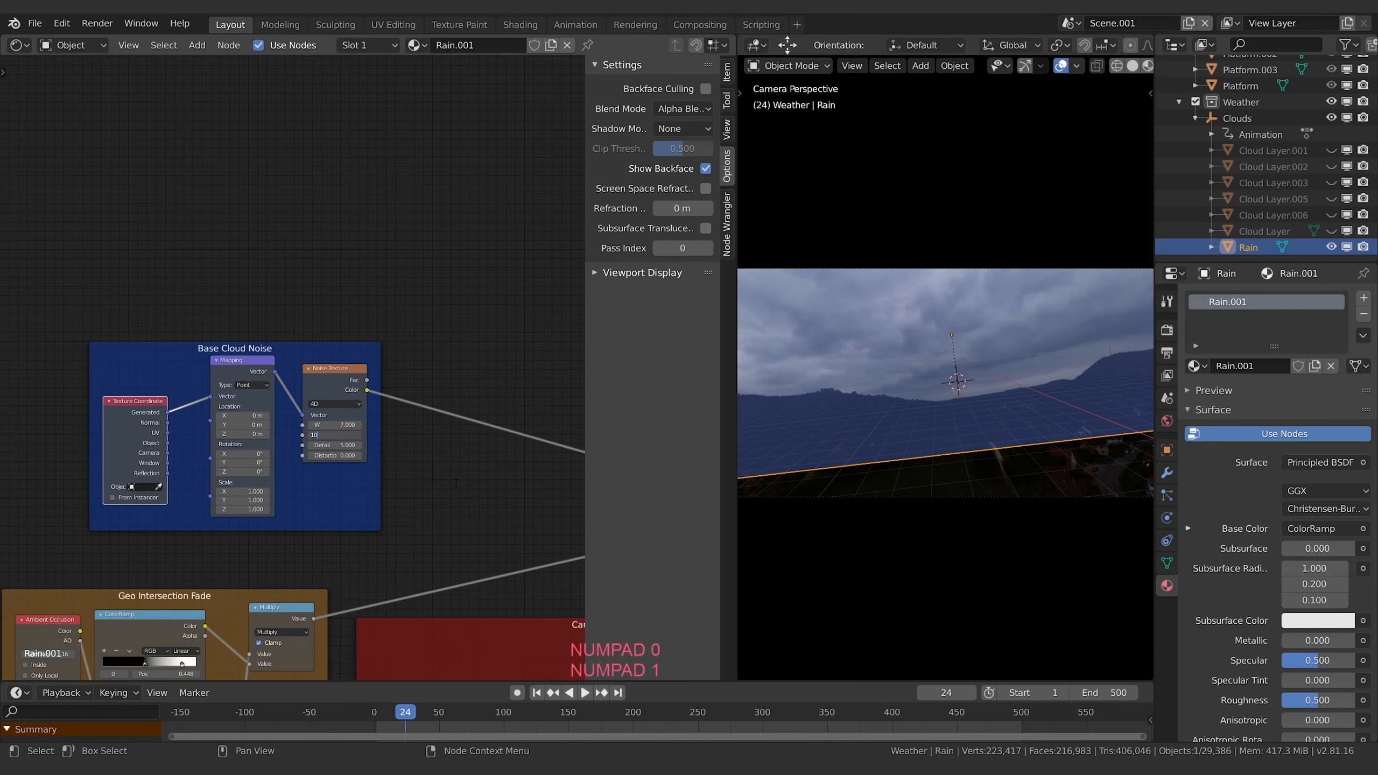
key(Return)
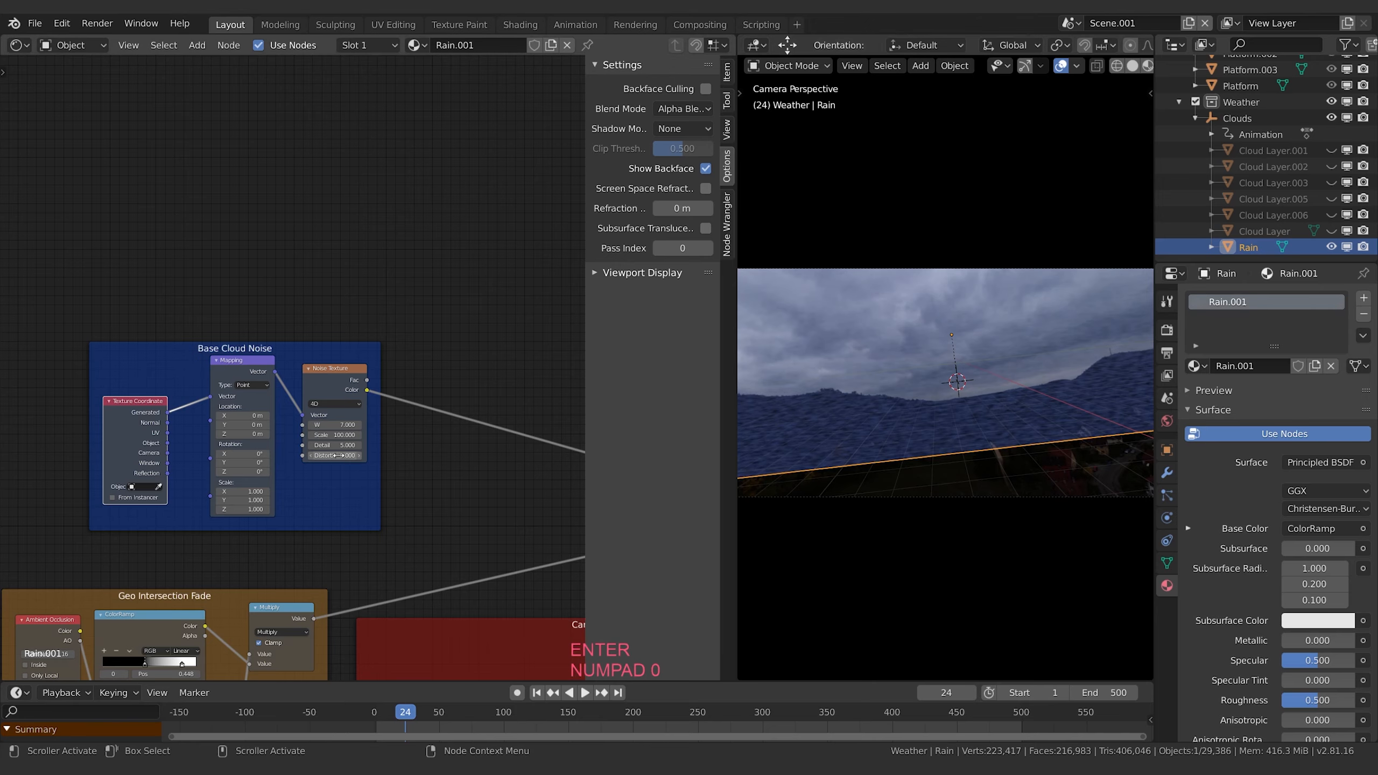
- Stretch the noise into rain streaks by setting the Mapping node's Scale to X 0.3 and Y 49
scroll(283, 465, up, 3)
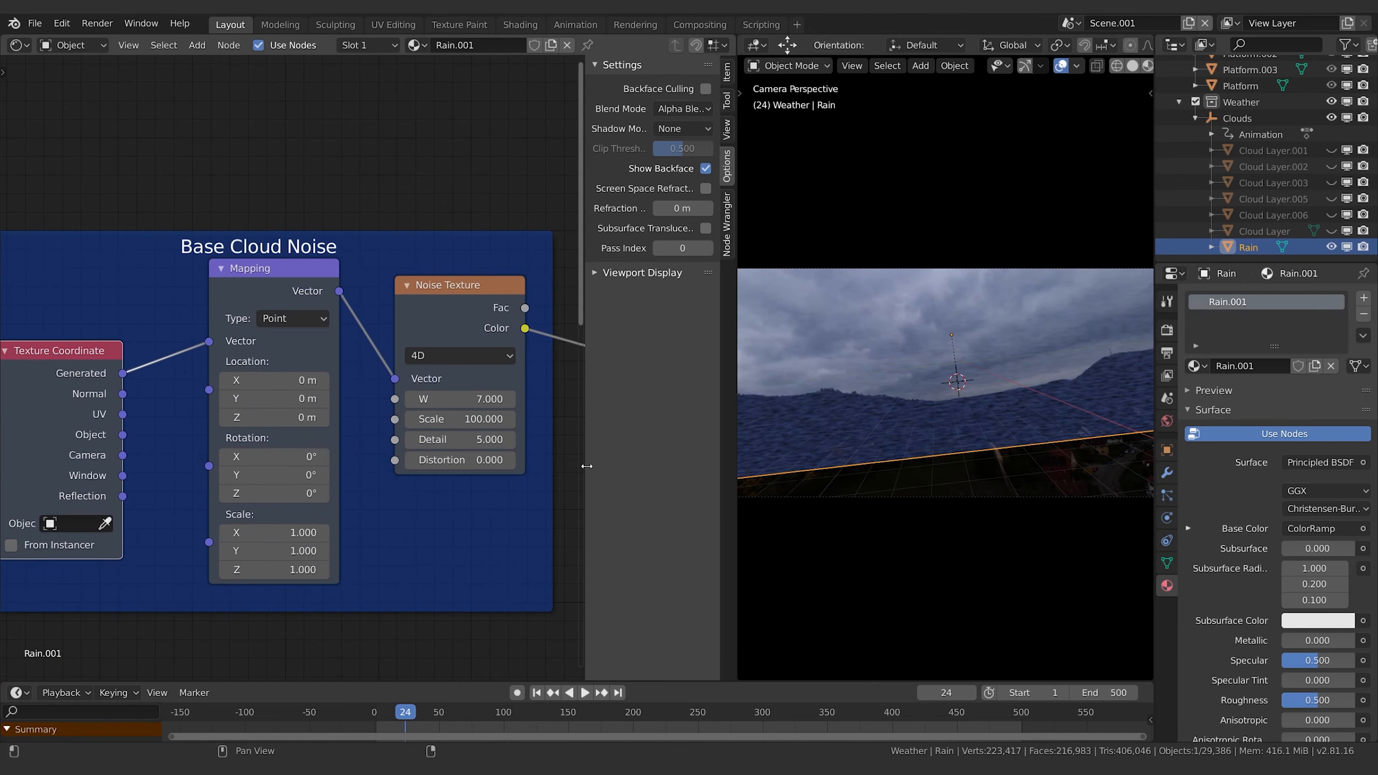
key(n)
scroll(591, 511, down, 1)
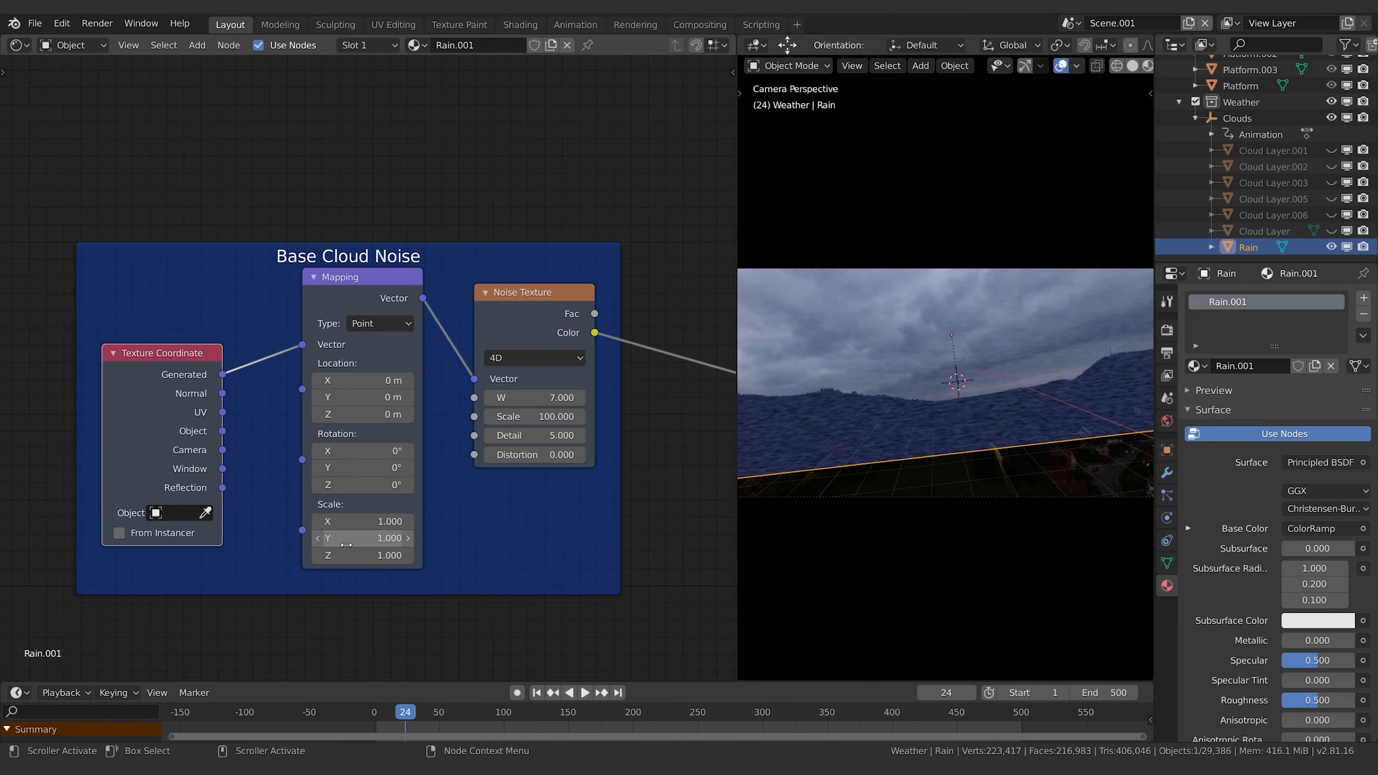
drag(350, 537, 385, 538)
scroll(1055, 396, up, 5)
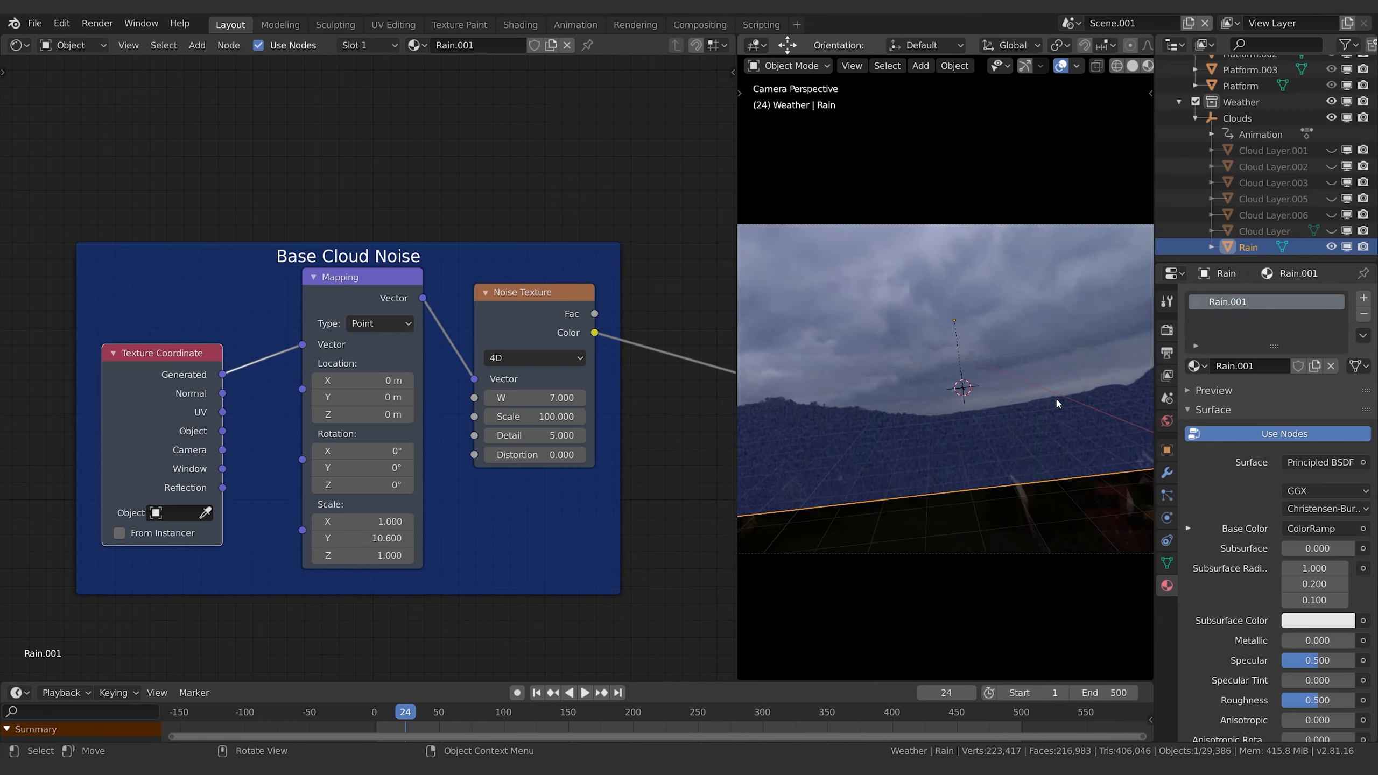
drag(368, 537, 320, 522)
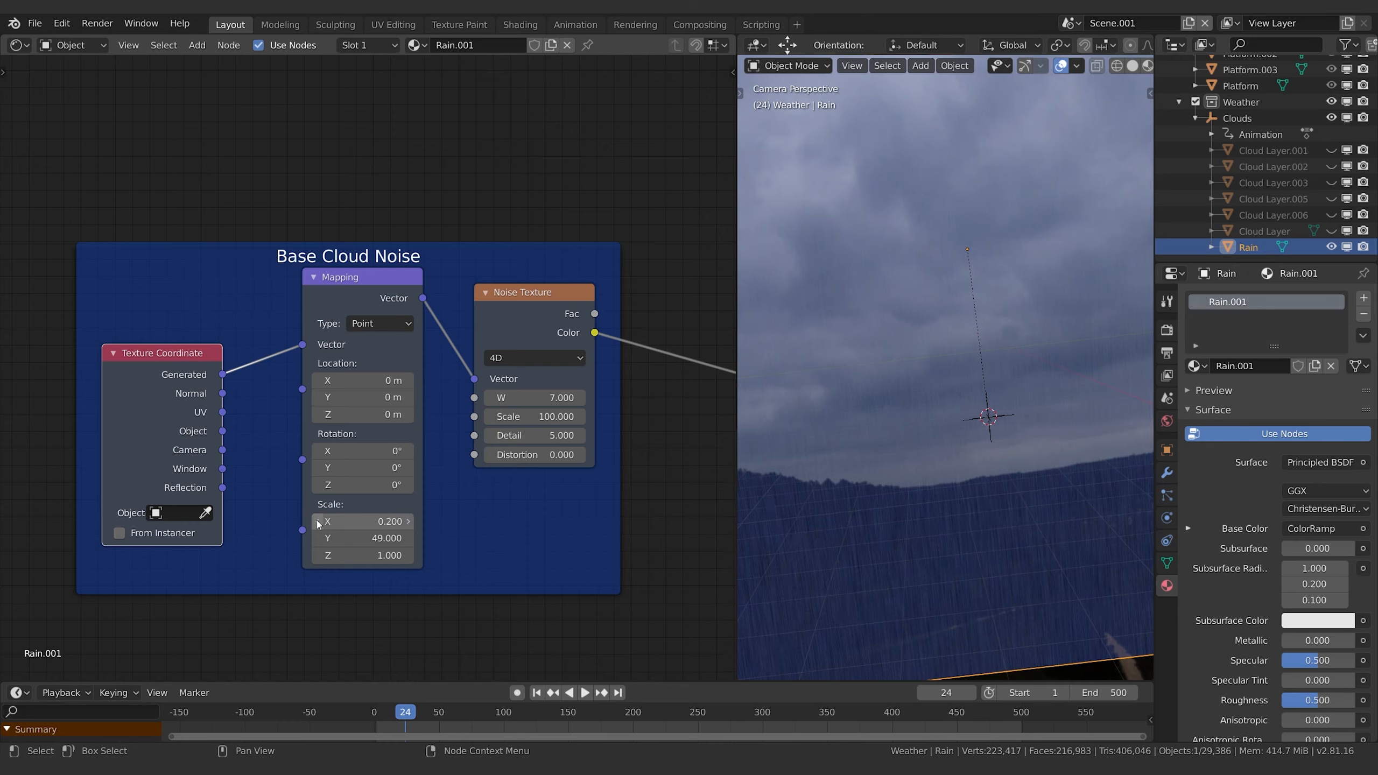
scroll(1006, 498, down, 1)
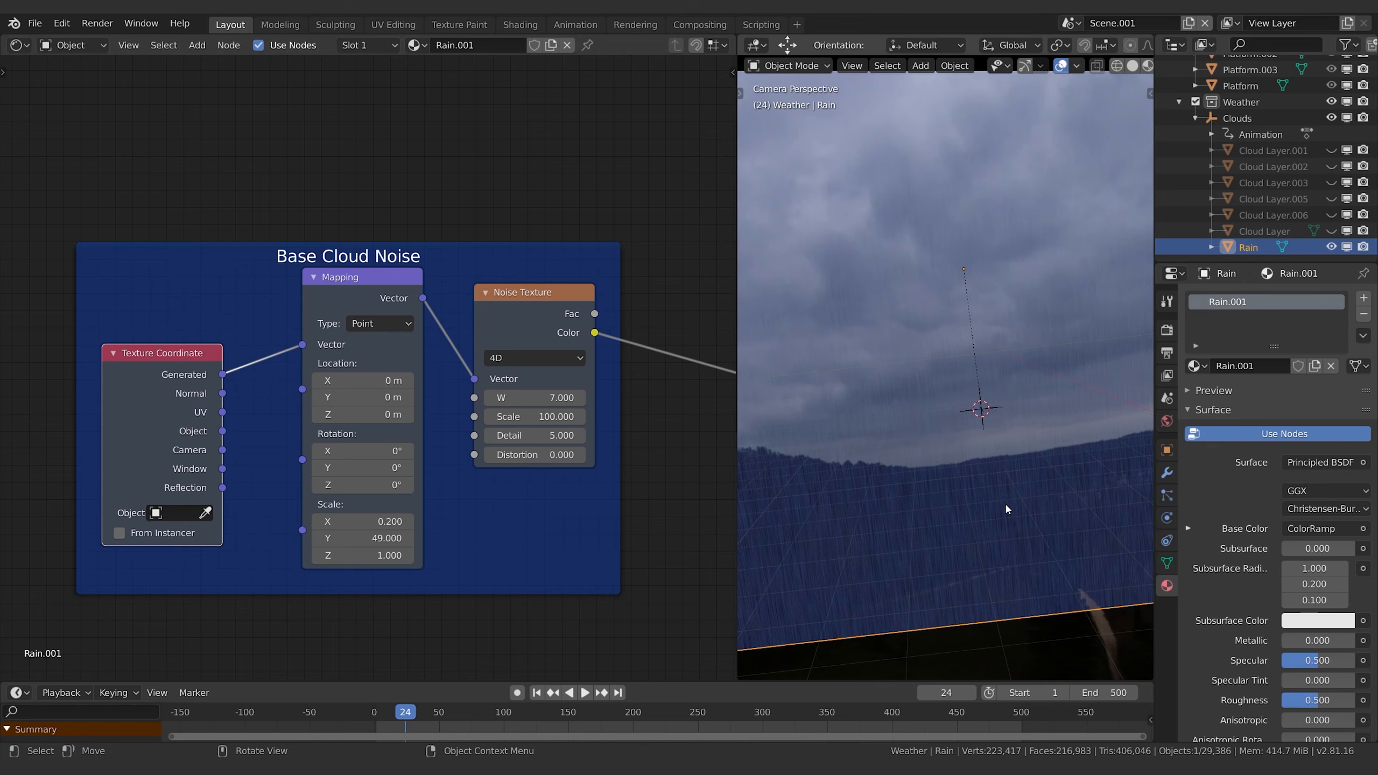
scroll(1006, 509, up, 1)
click(409, 521)
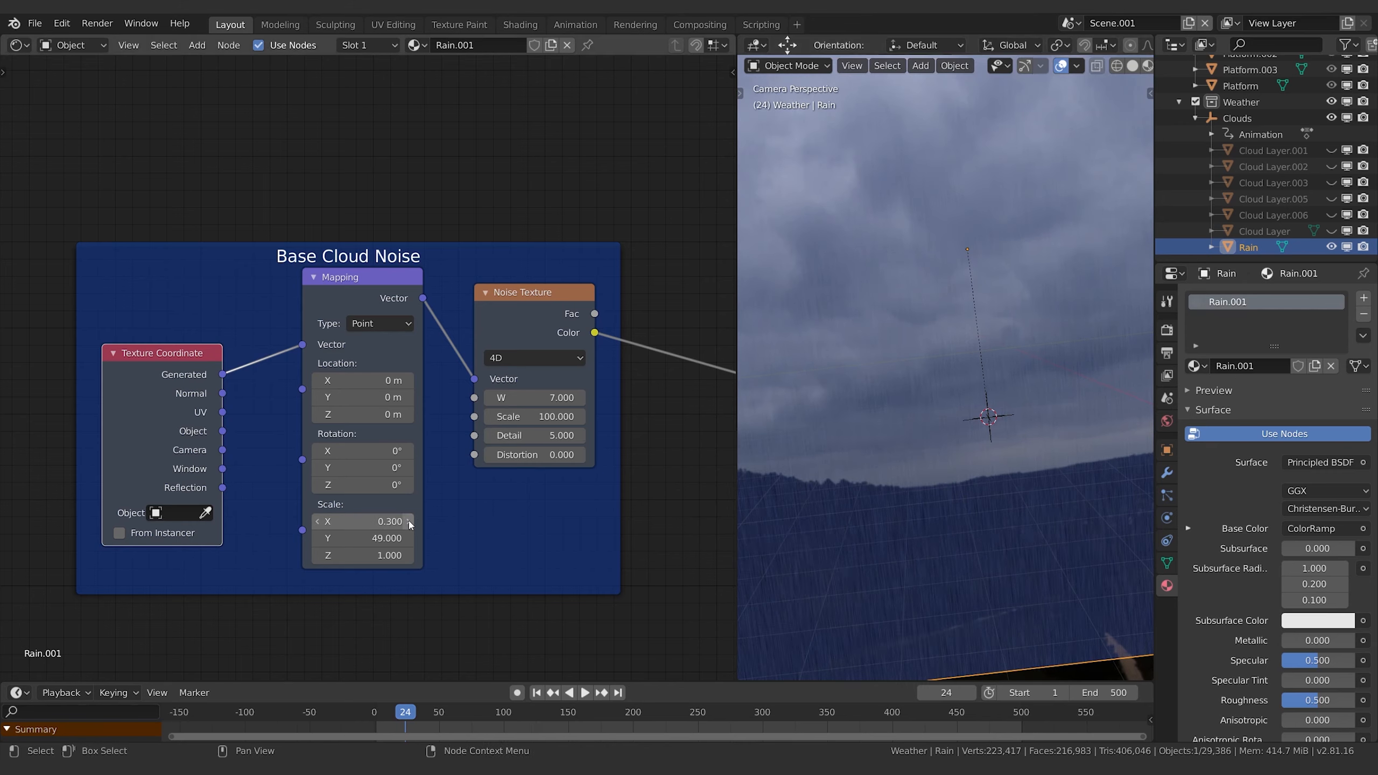
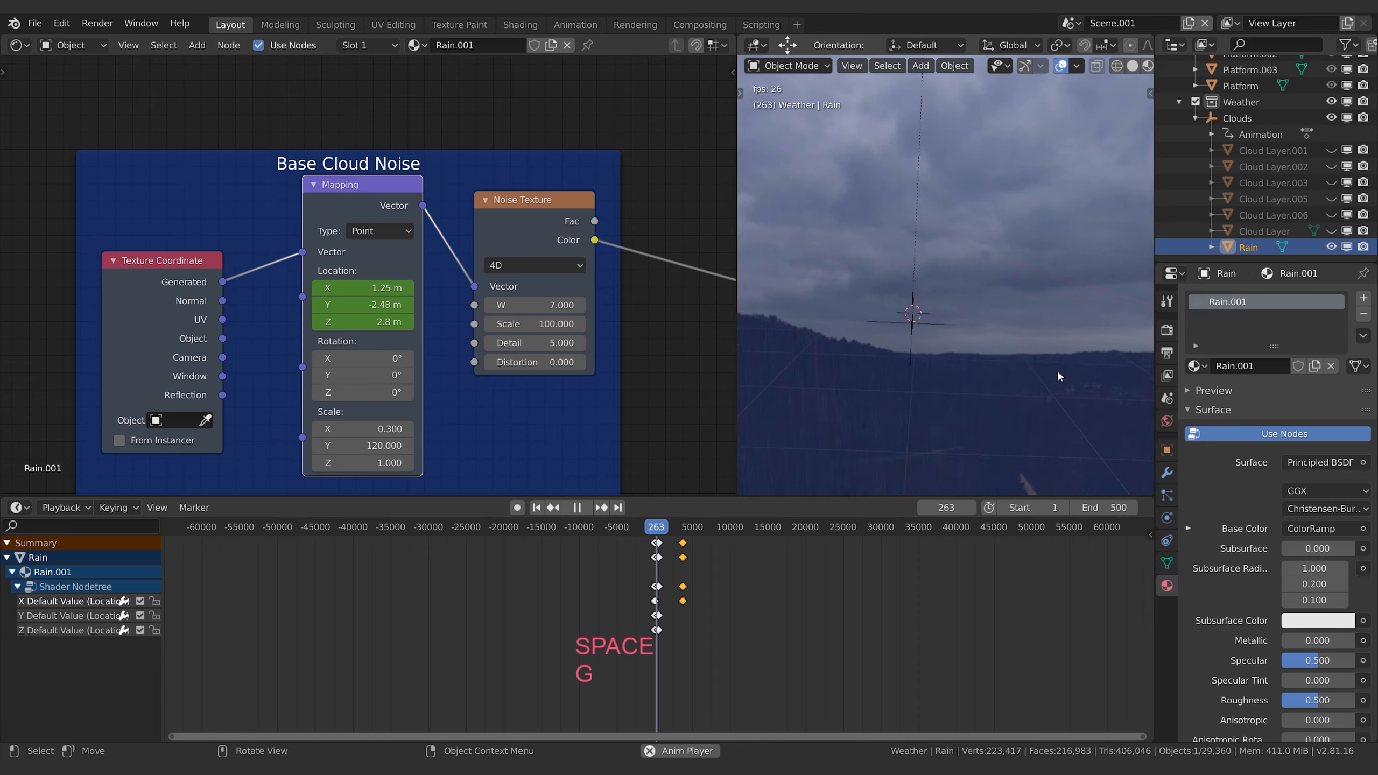
- Stop the playback and move the selected end keyframe of the Mapping X location to about frame -6400
key(space)
key(space)
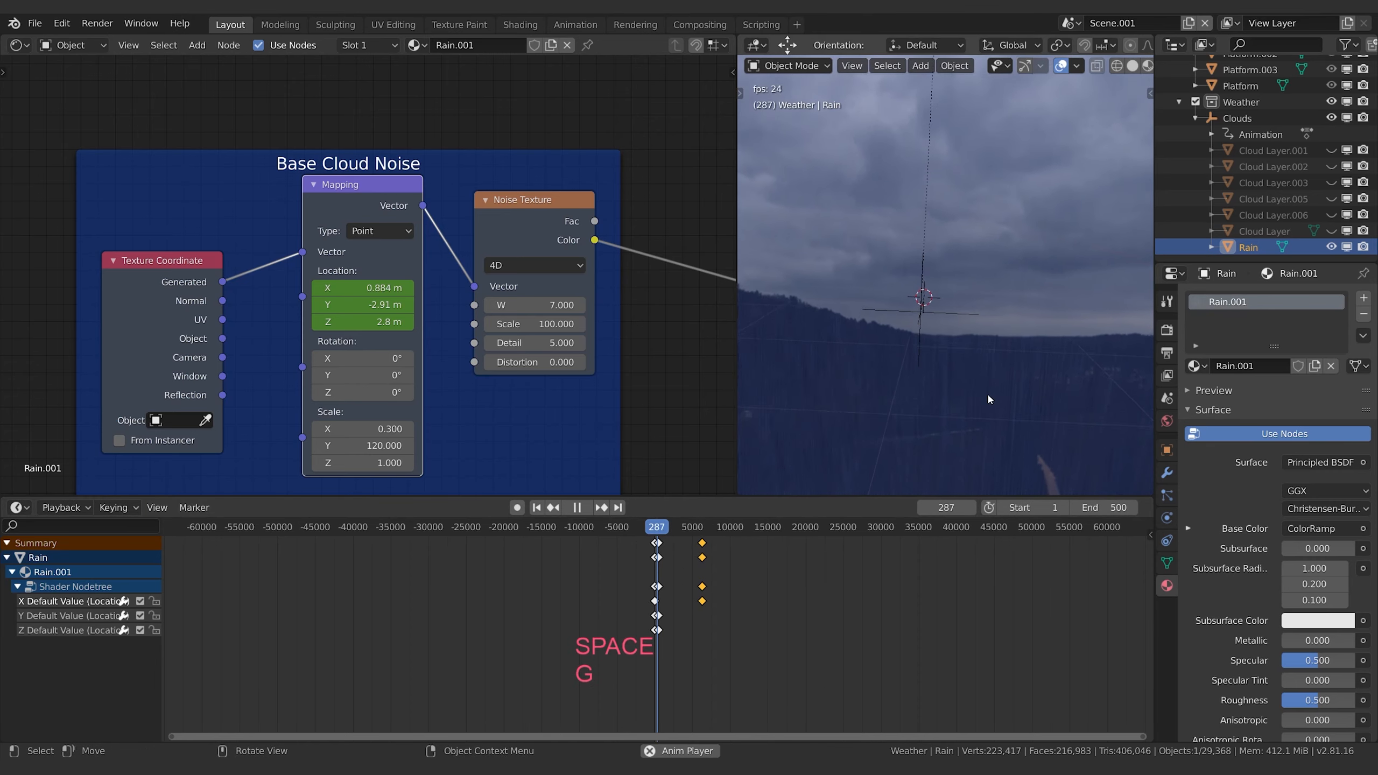
key(g)
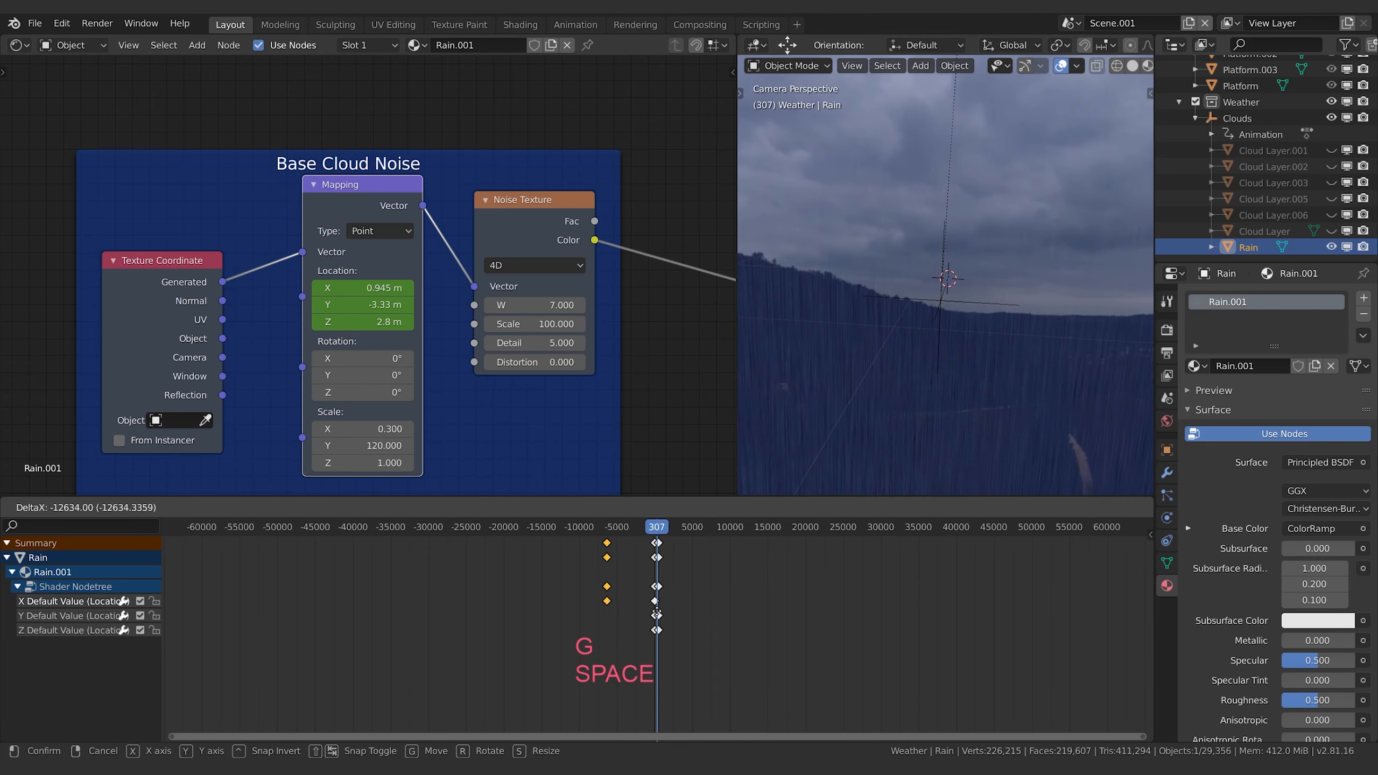
click(656, 614)
scroll(653, 608, up, 8)
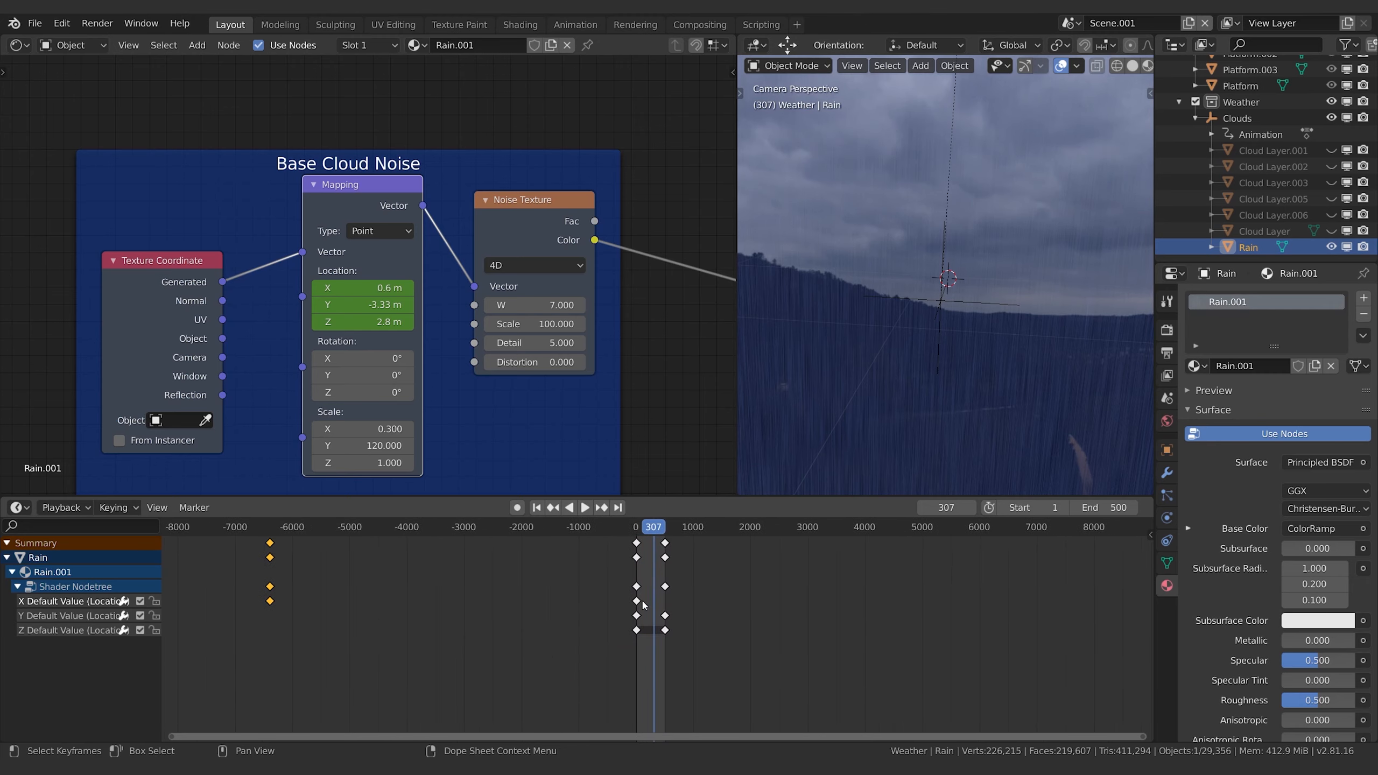
- Move the Mapping X location's start keyframe 1166 frames later, preview the motion and return to the first frame
key(g)
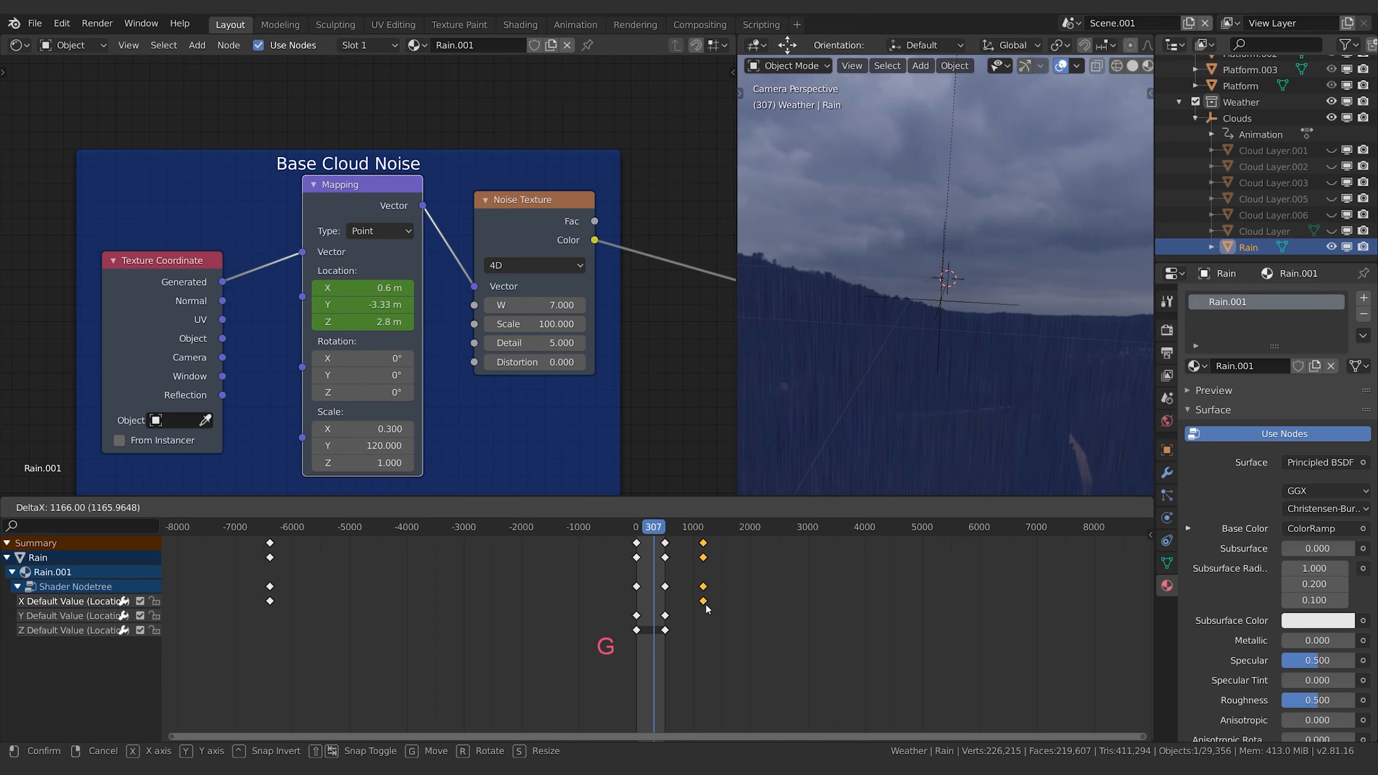
click(706, 607)
key(space)
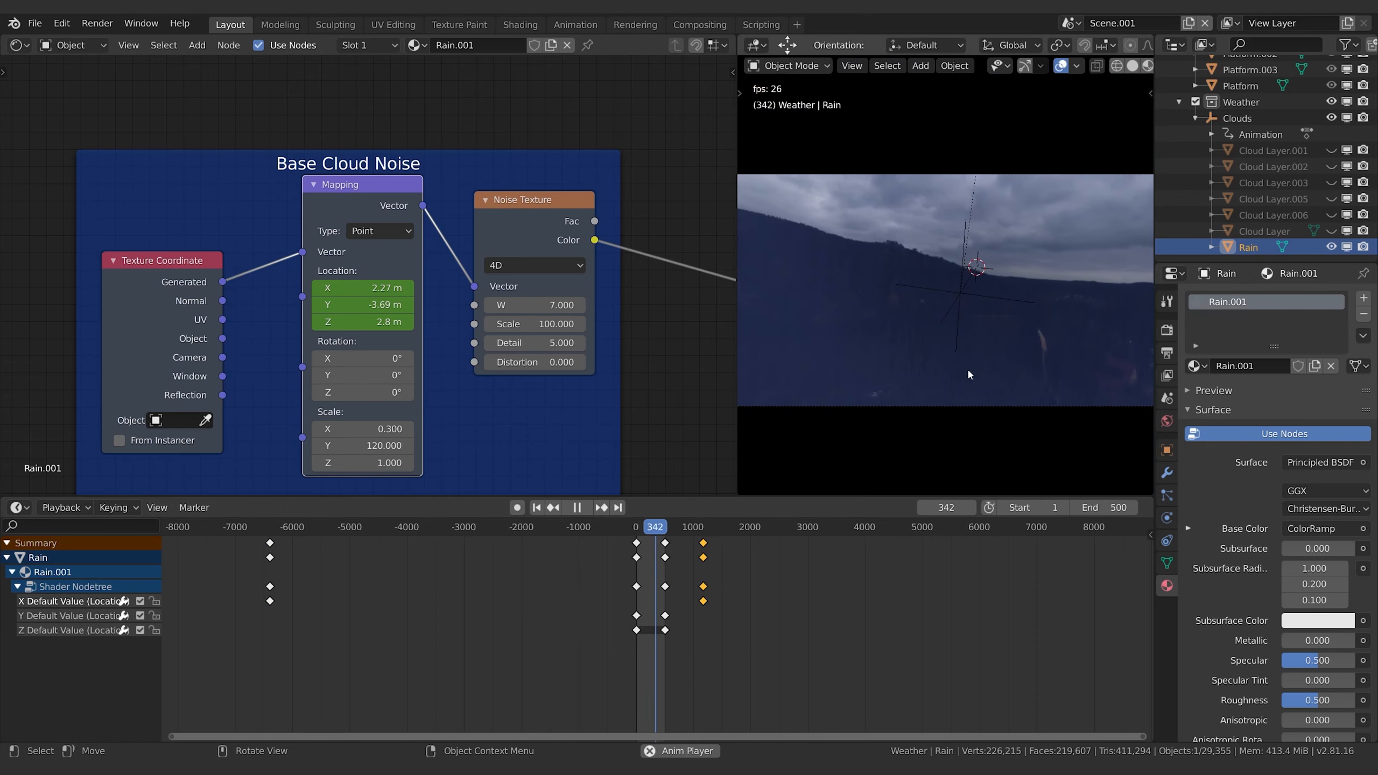
click(531, 508)
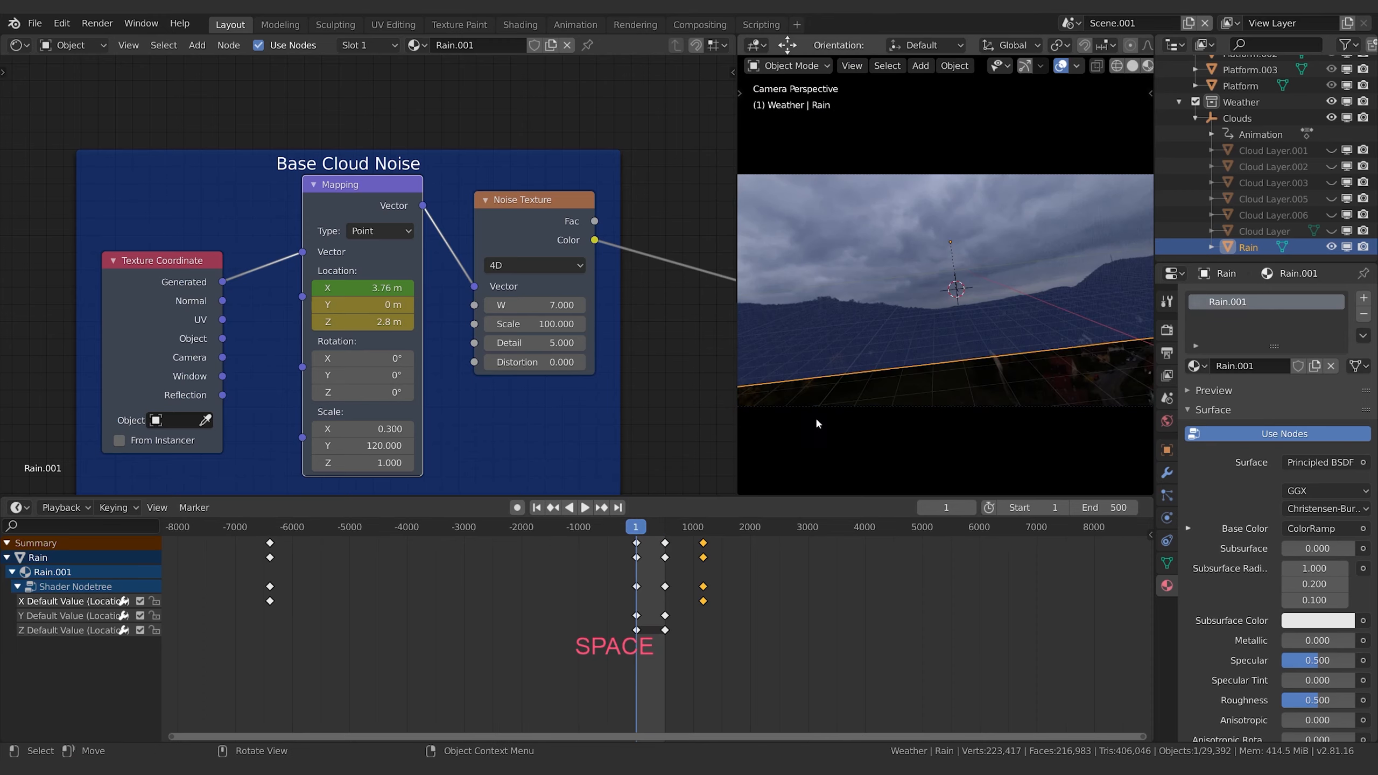
- Shrink the timeline area to enlarge the viewport and play back the animation with the Rain plane selected
click(766, 493)
drag(765, 496, 756, 633)
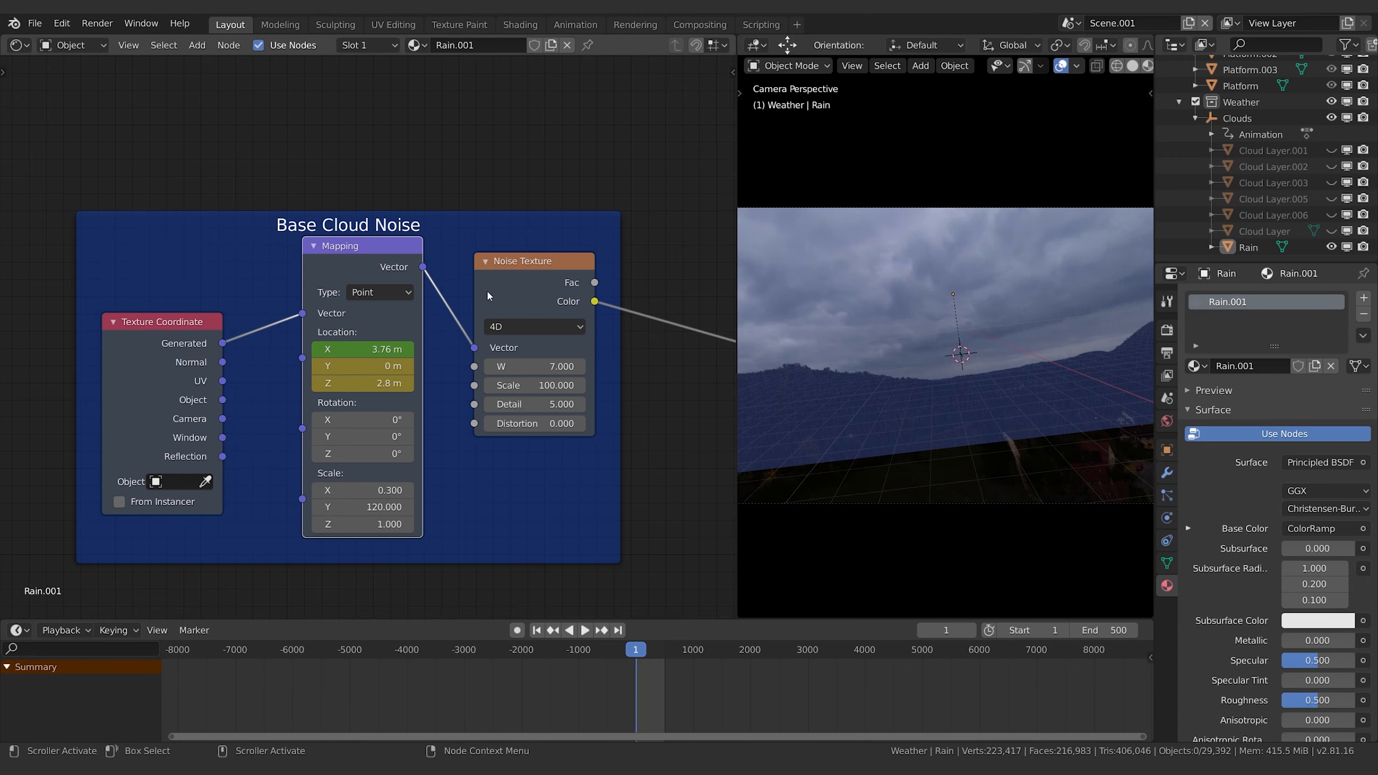
key(Home)
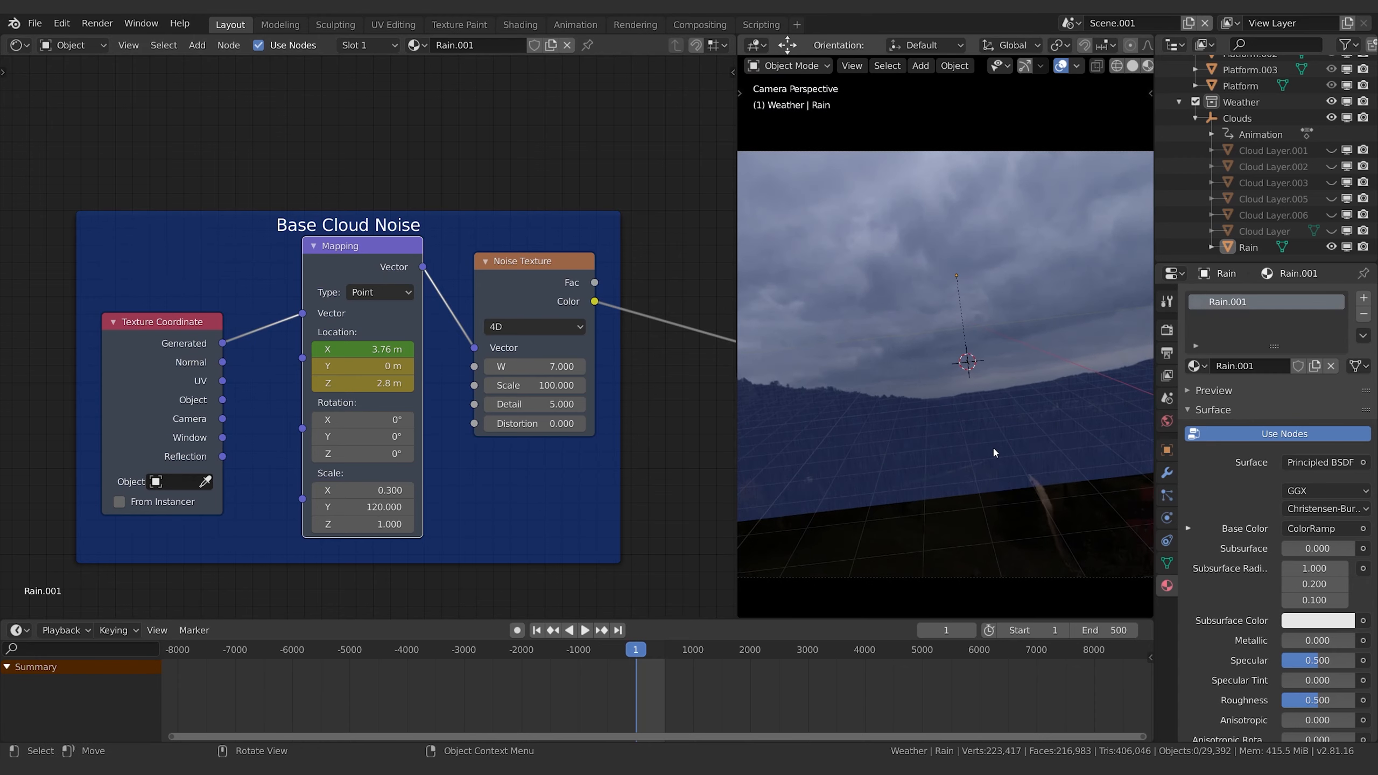
key(space)
click(1058, 439)
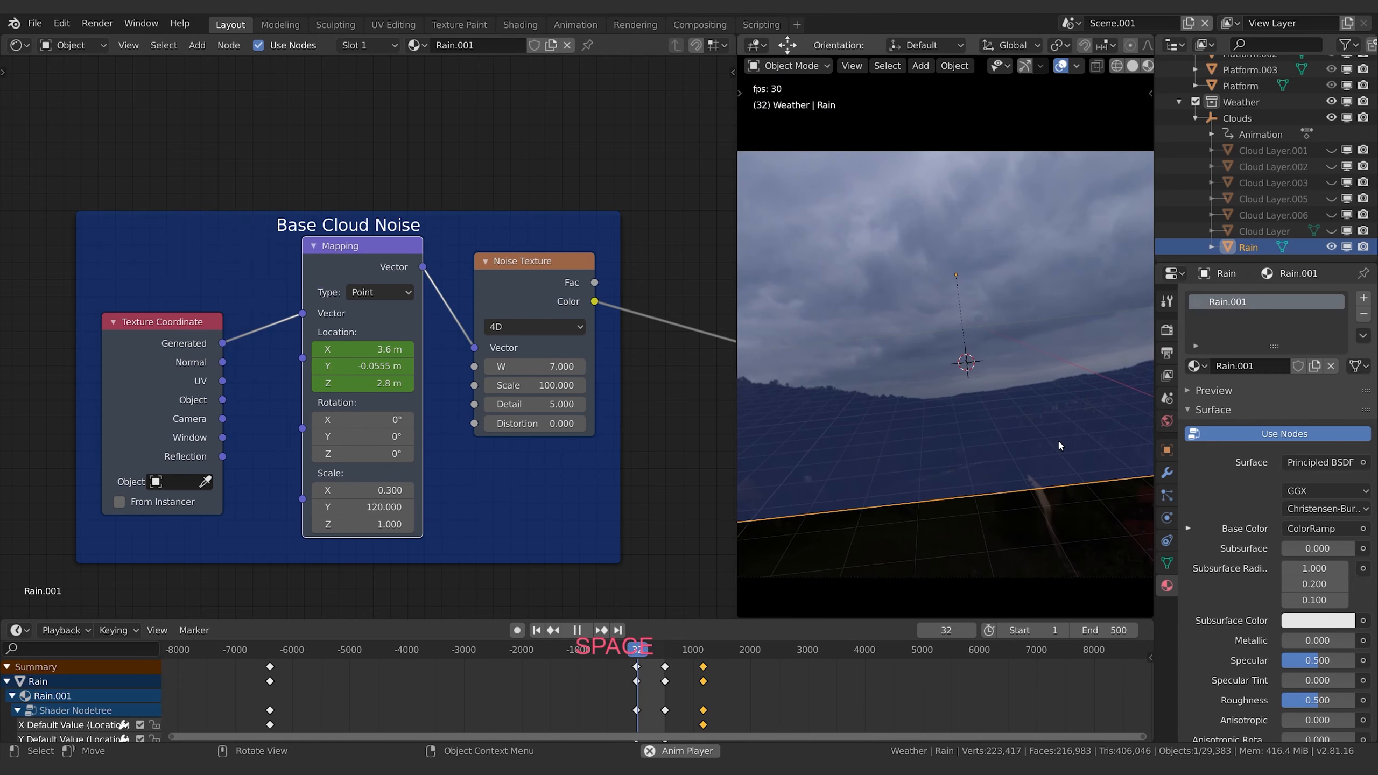
scroll(1033, 416, up, 3)
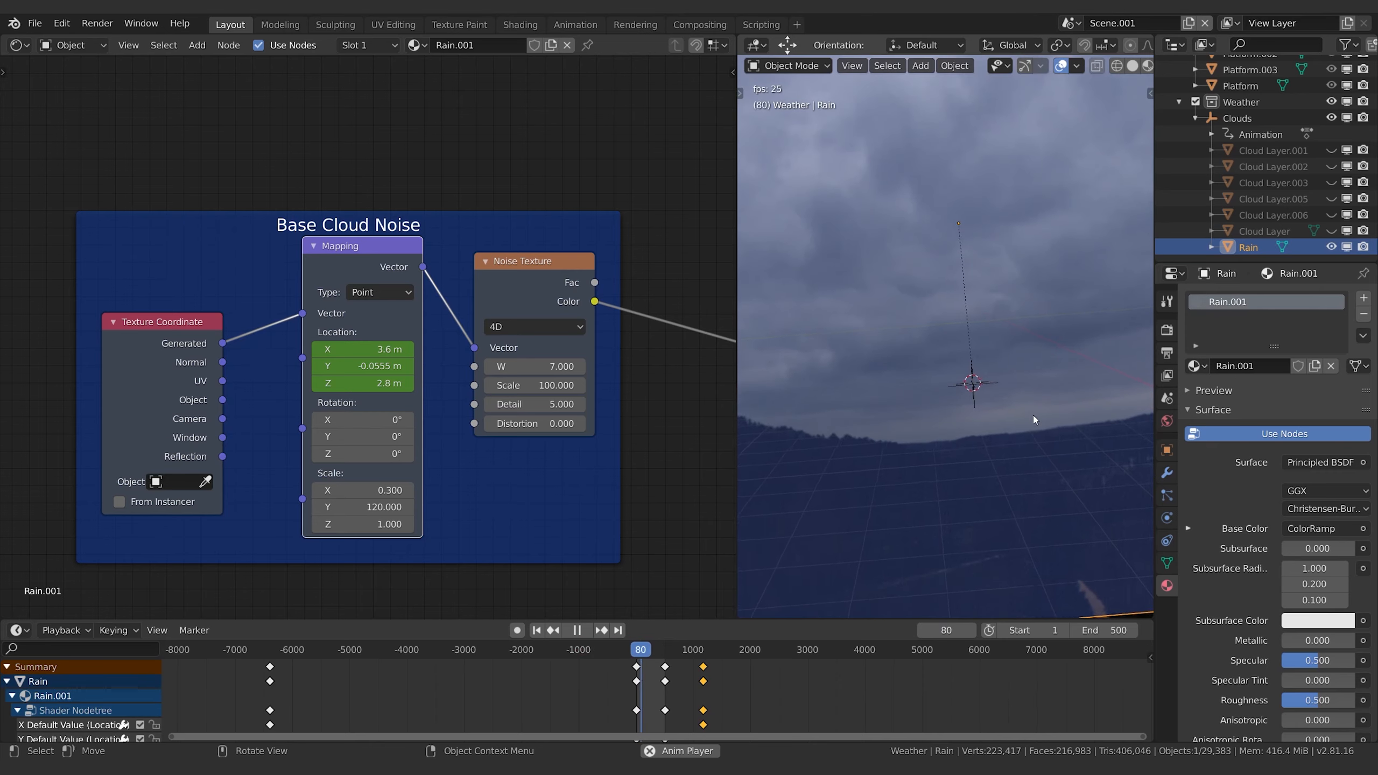
scroll(1033, 415, down, 3)
- Move the later X location keyframe to about frame 7800 and replay the rain from the first frame
key(g)
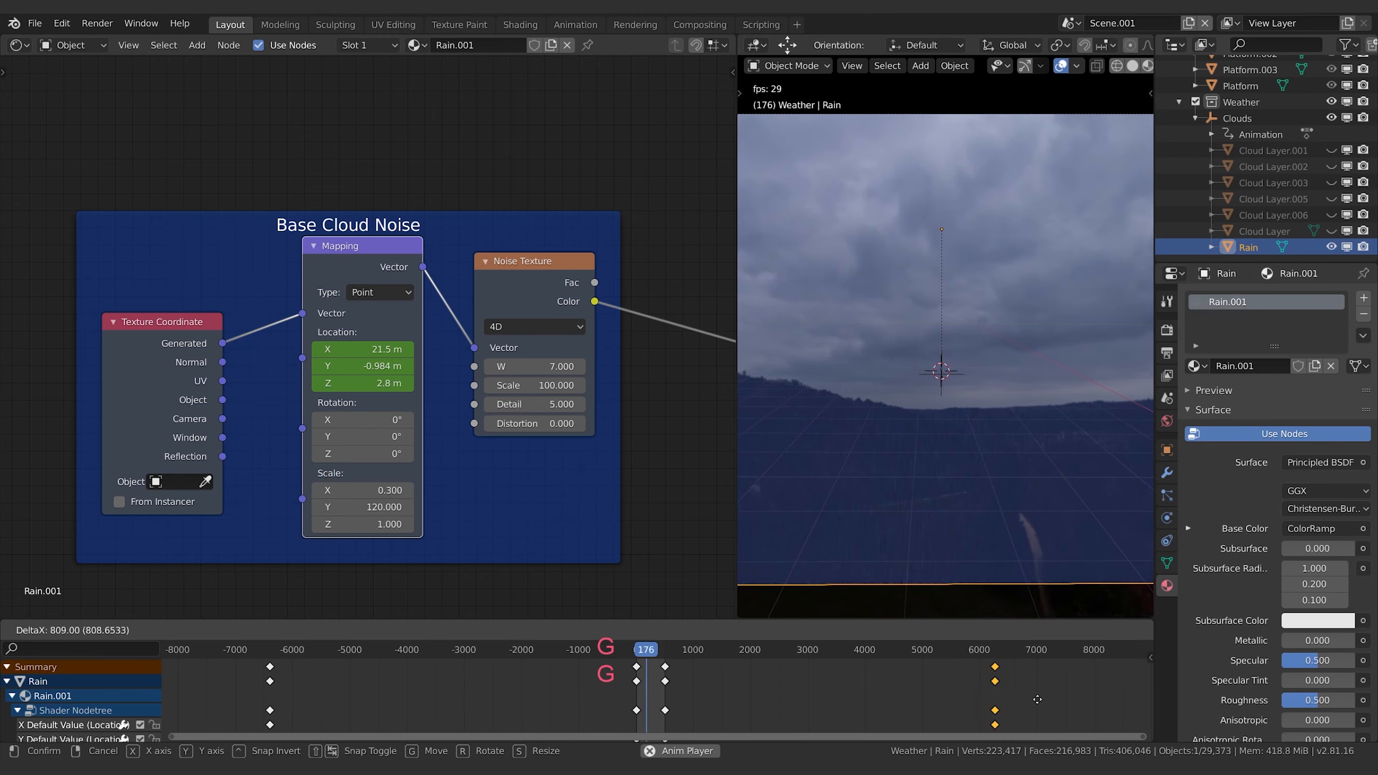
click(1079, 695)
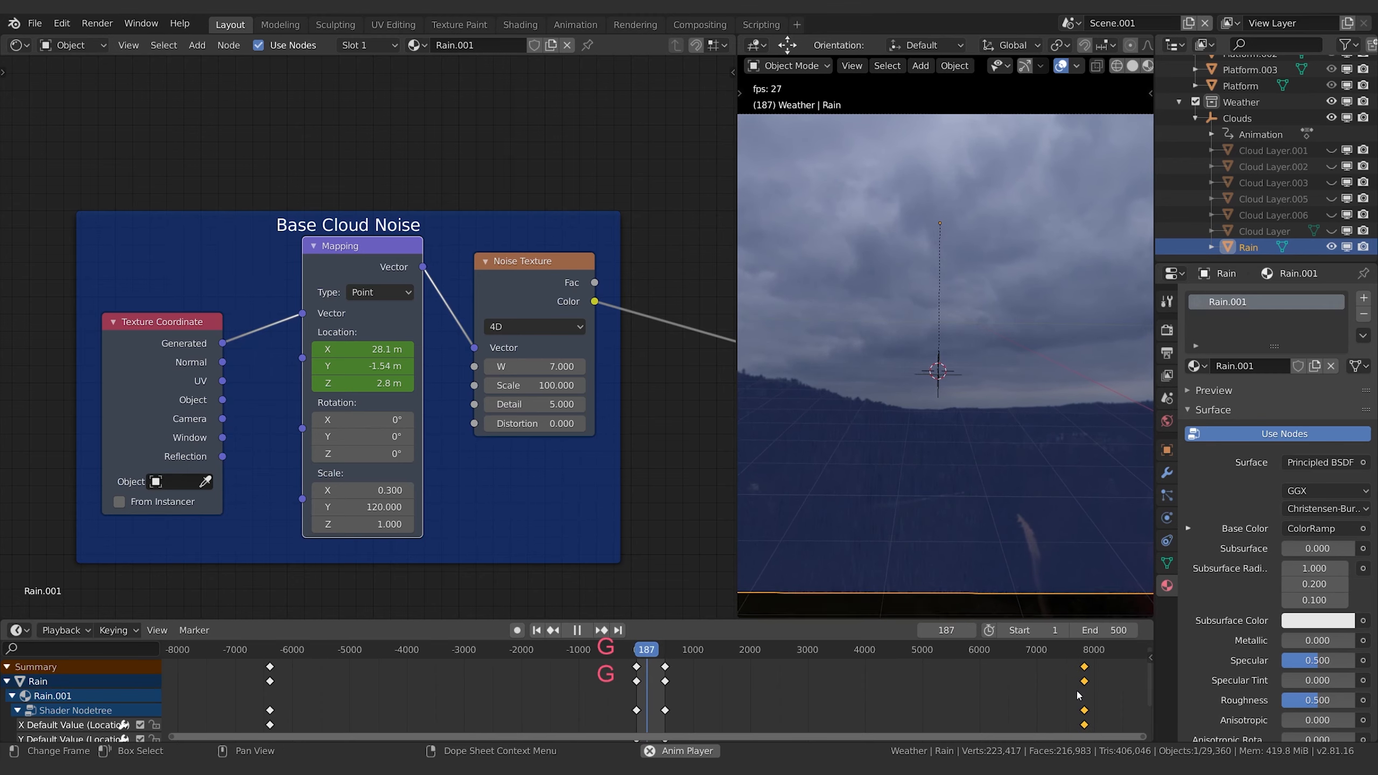
click(536, 629)
key(space)
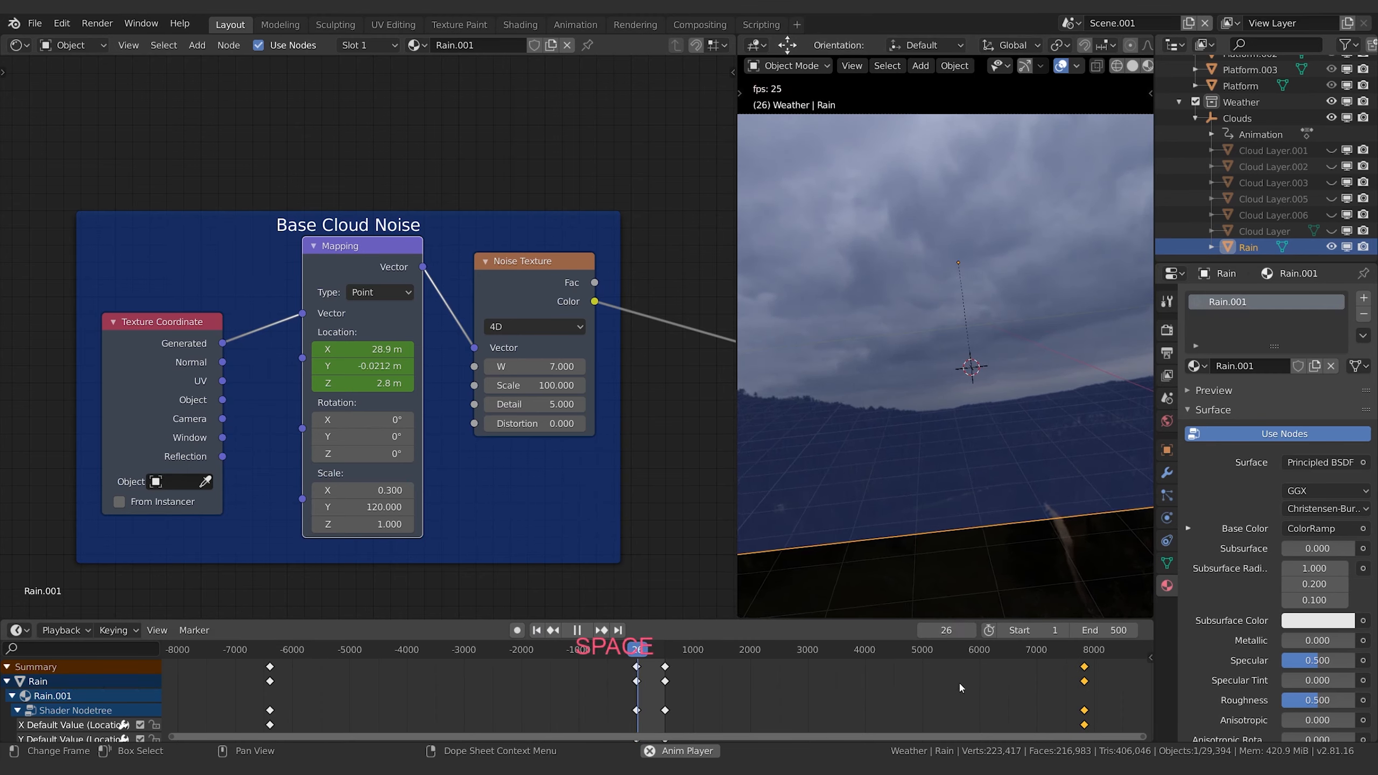
key(space)
- Set the interpolation mode of both outer X location keyframes to Linear and restart the playback
right_click(1083, 668)
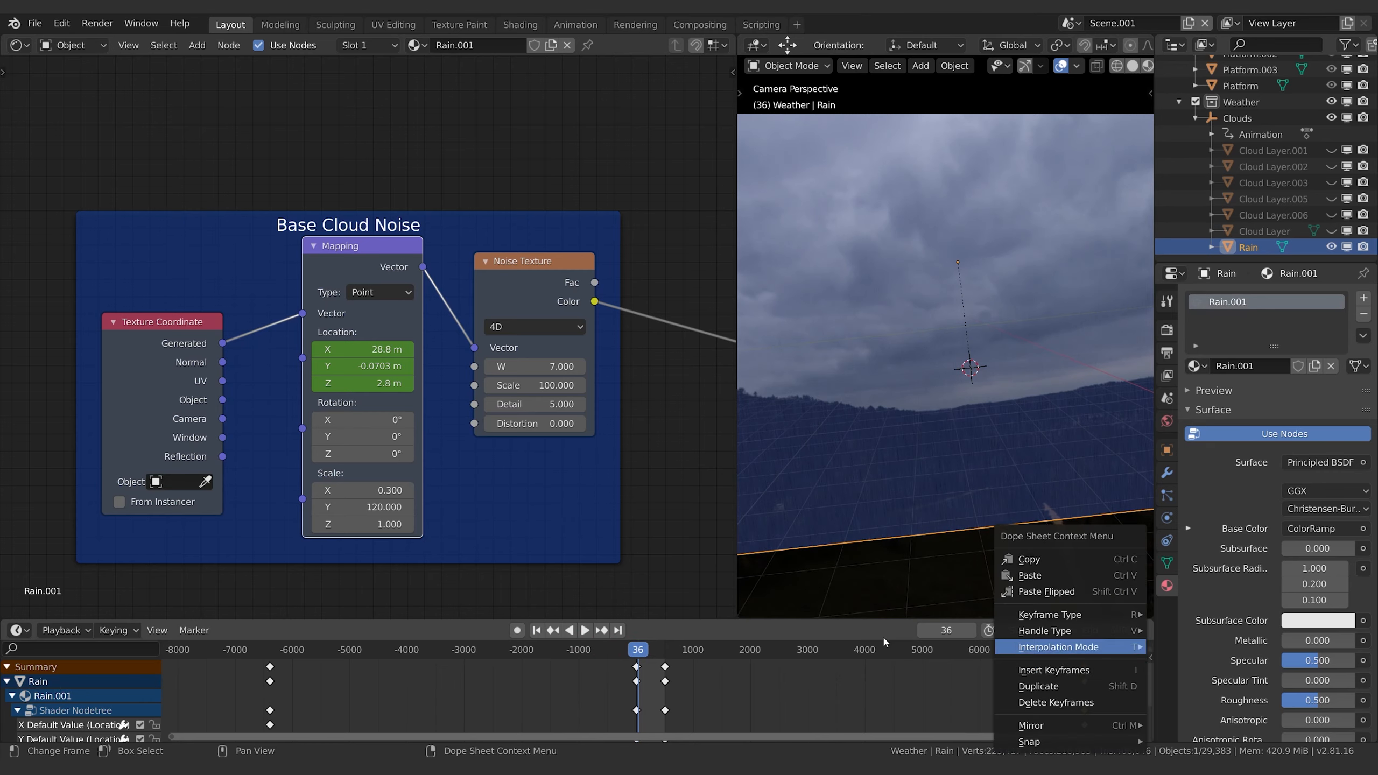
right_click(280, 668)
mouse_move(287, 649)
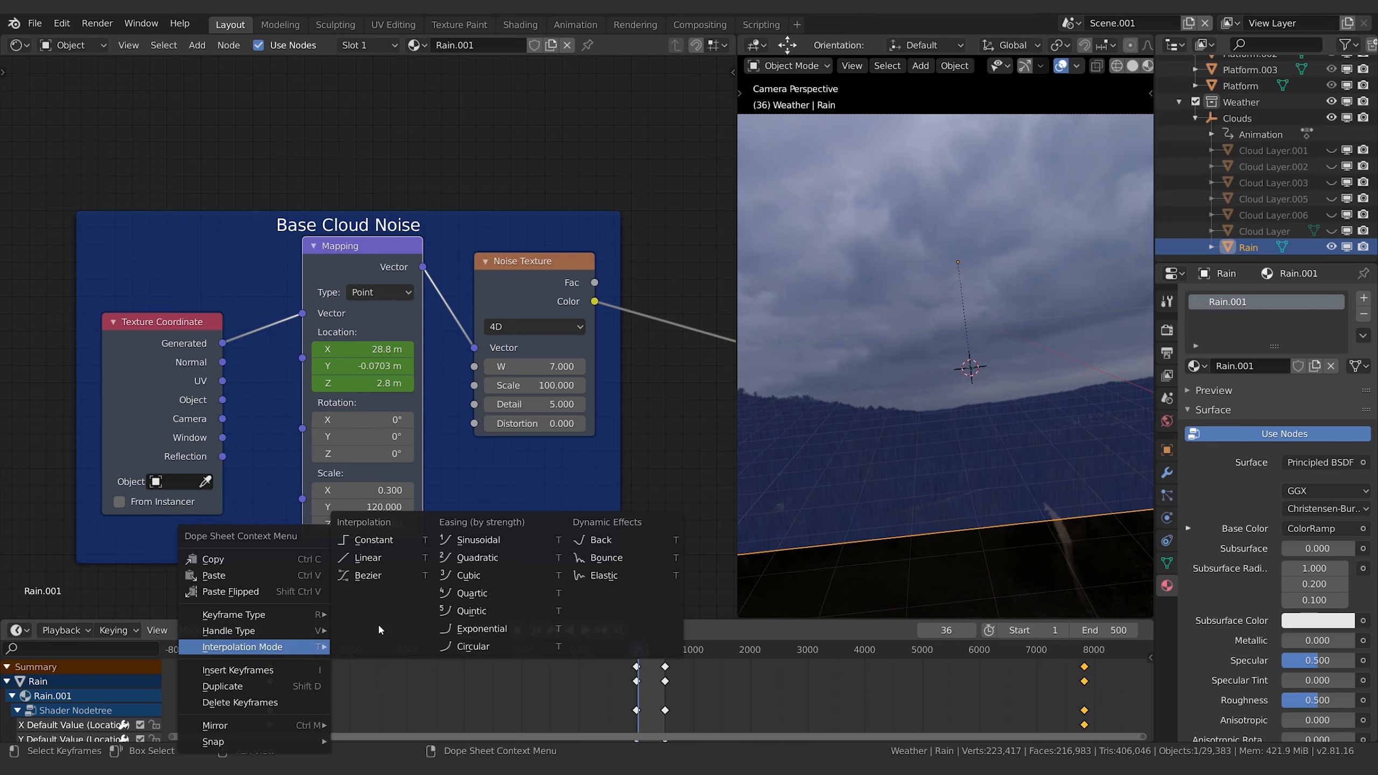
click(377, 559)
key(space)
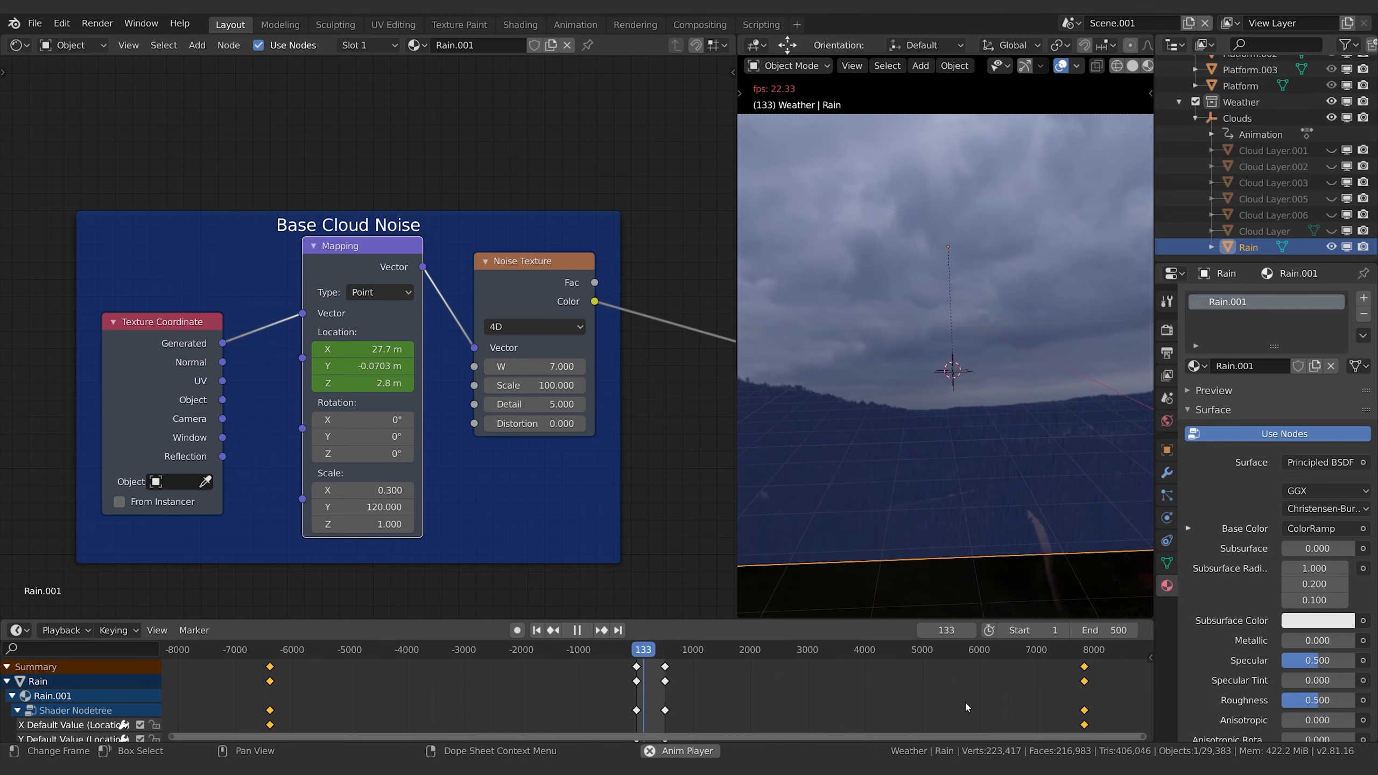
- Shift both outer X location keyframes about 430 frames later and move the last one on to about frame 17100
scroll(985, 672, down, 4)
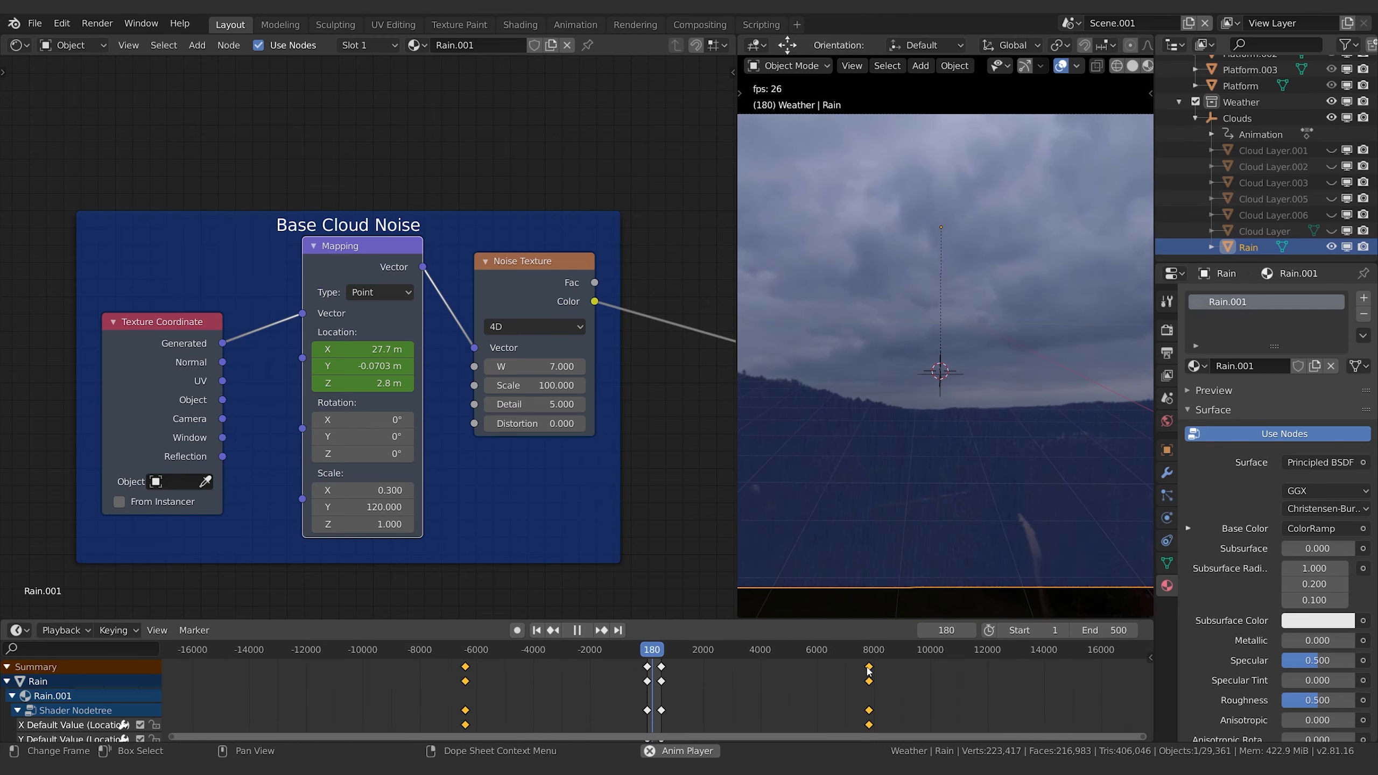
key(g)
click(890, 682)
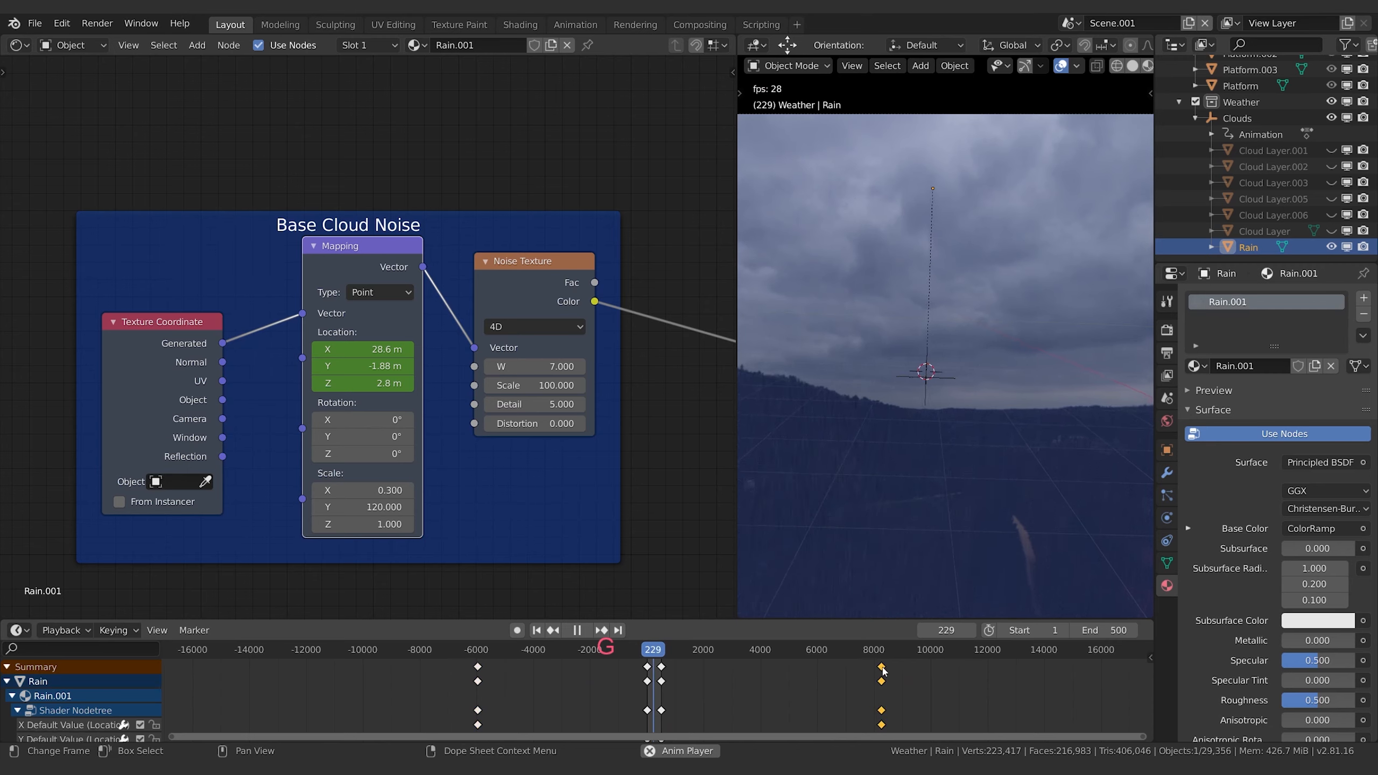
key(g)
click(1134, 673)
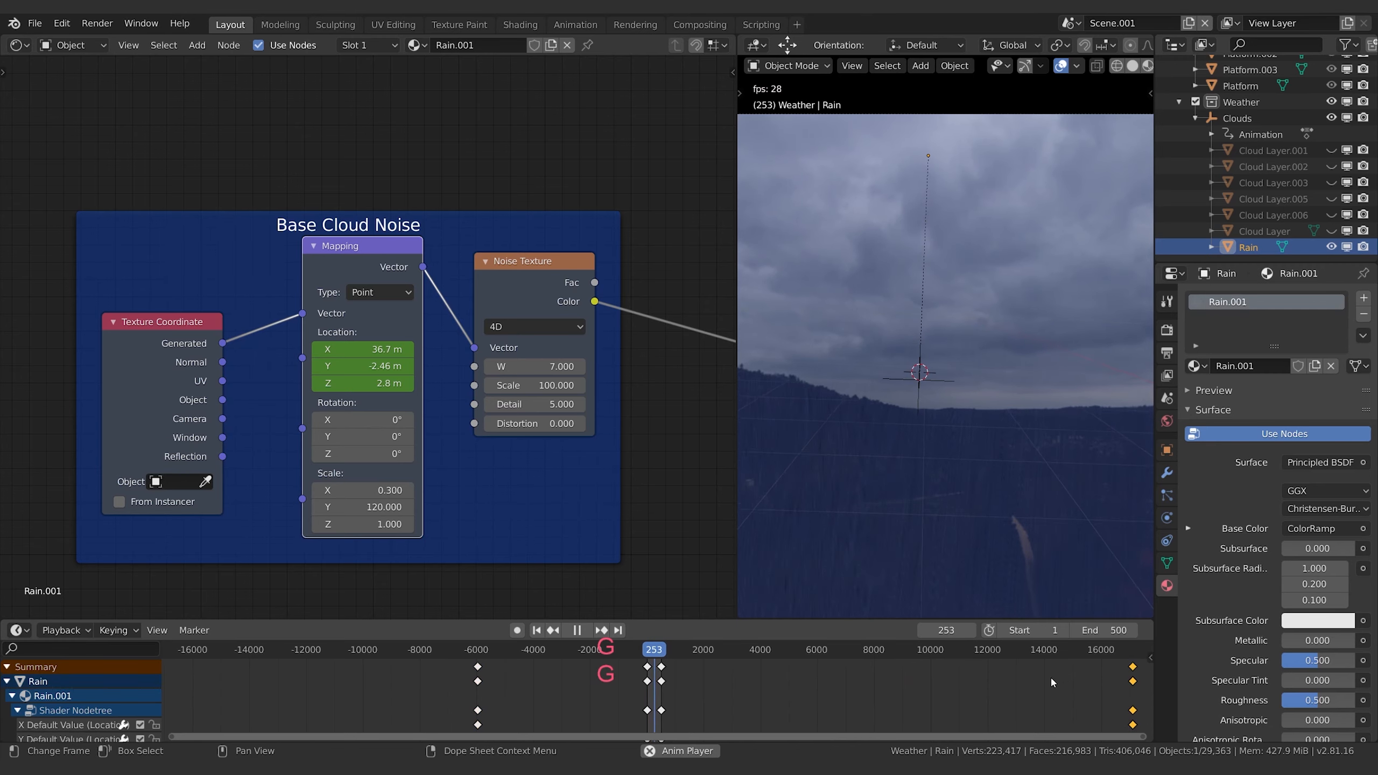
- Review the rain animation from the first frame and inspect the streaks through the camera view
click(537, 630)
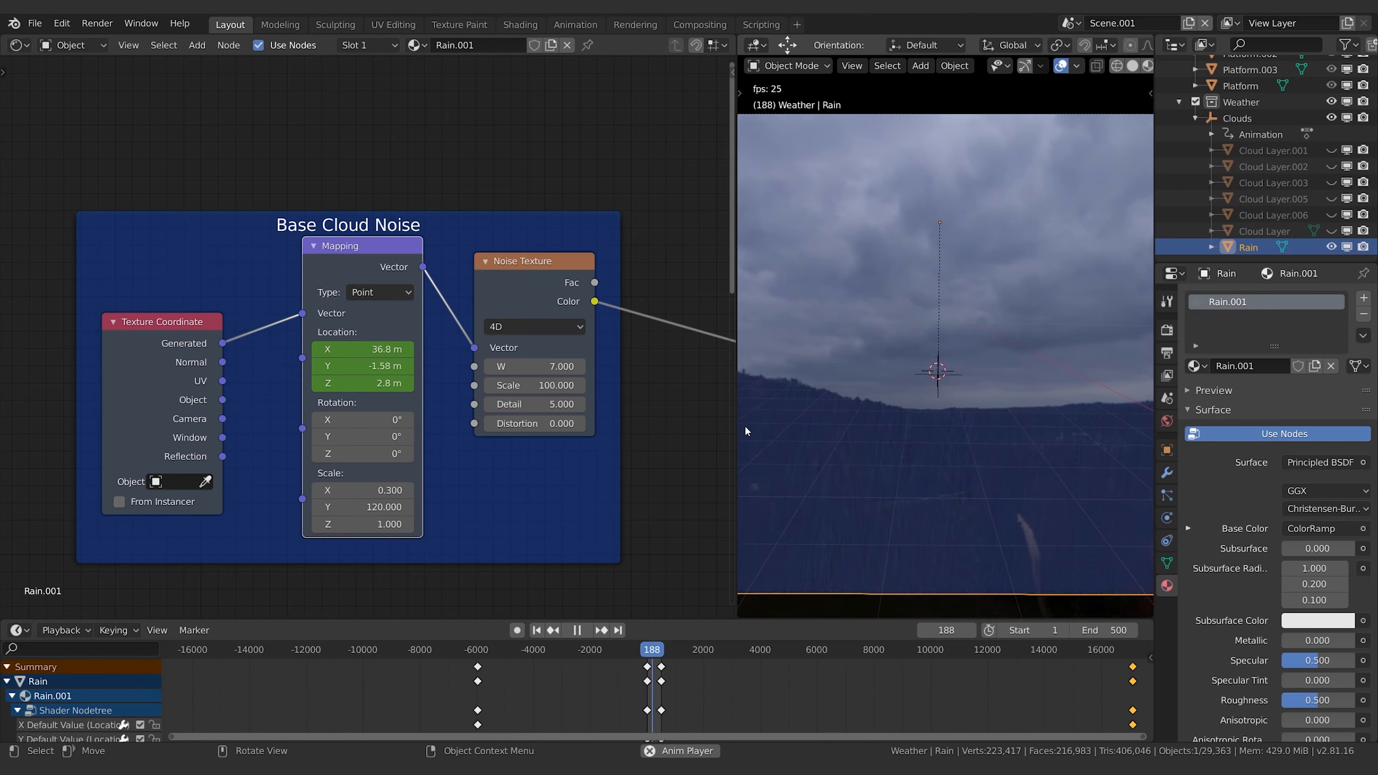
middle_drag(992, 498, 972, 494)
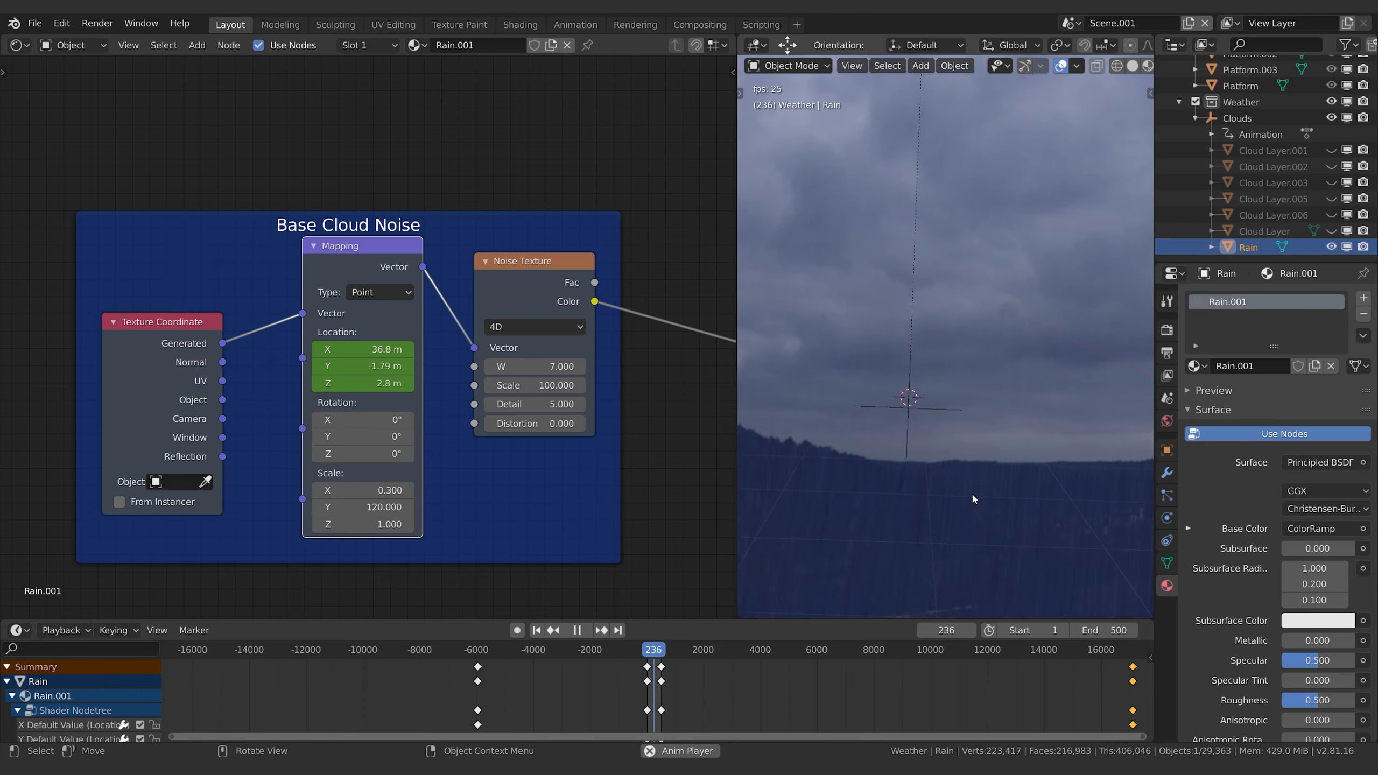
key(KP_0)
key(space)
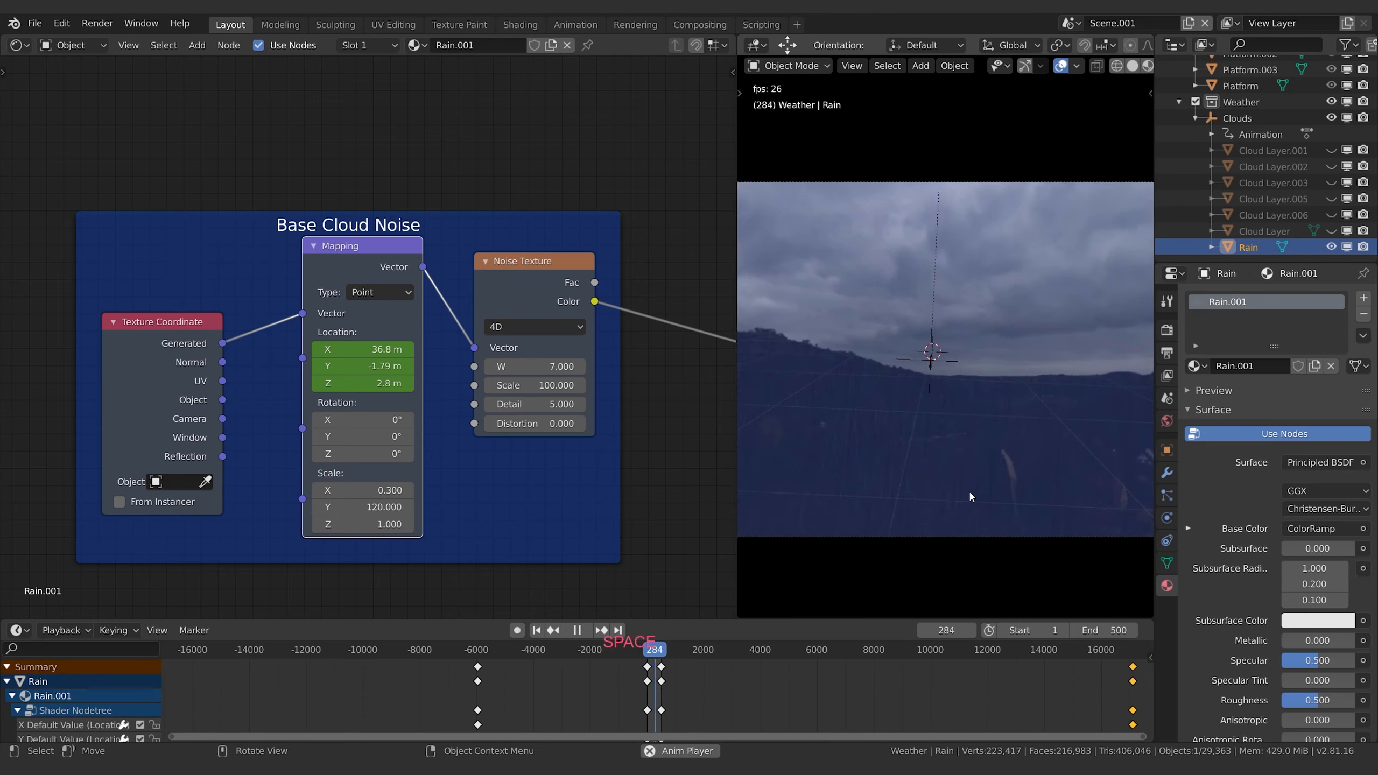
scroll(941, 452, up, 2)
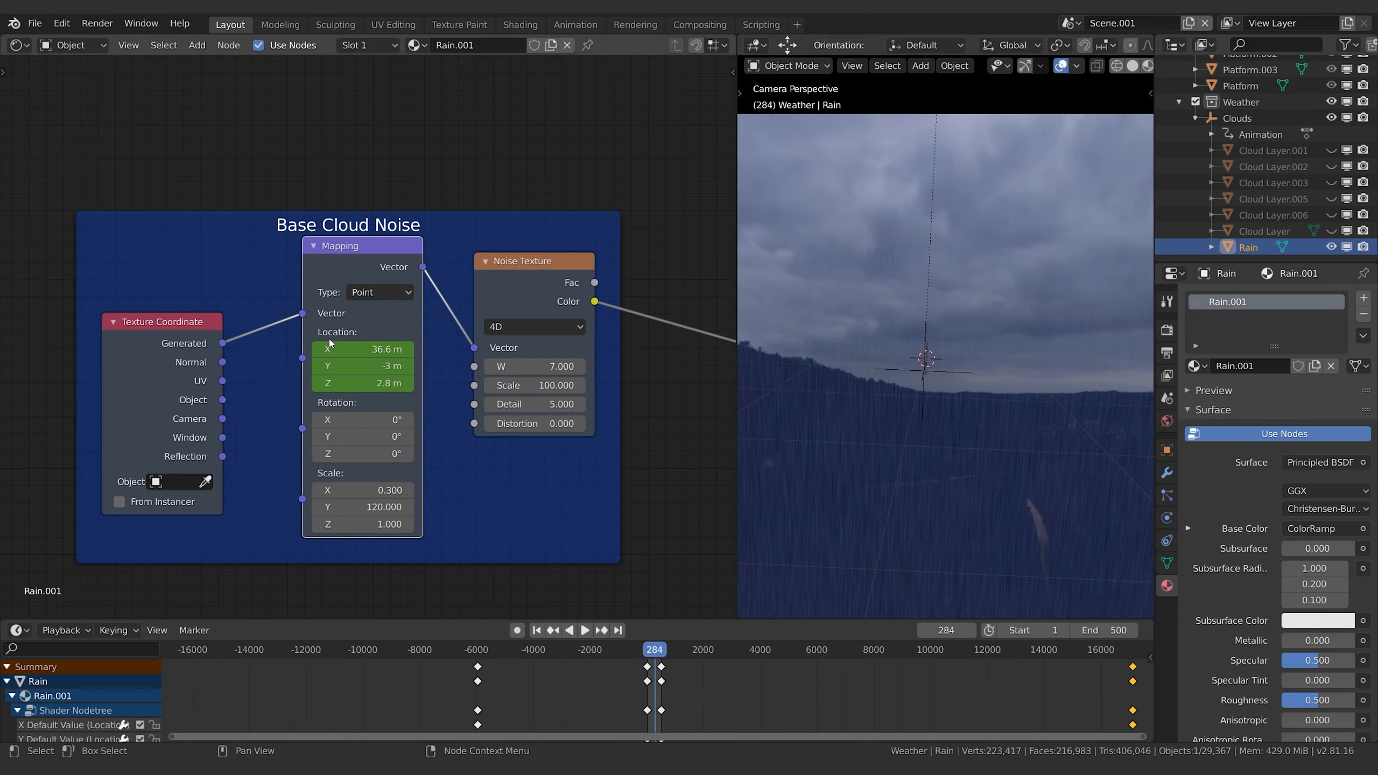
right_click(359, 369)
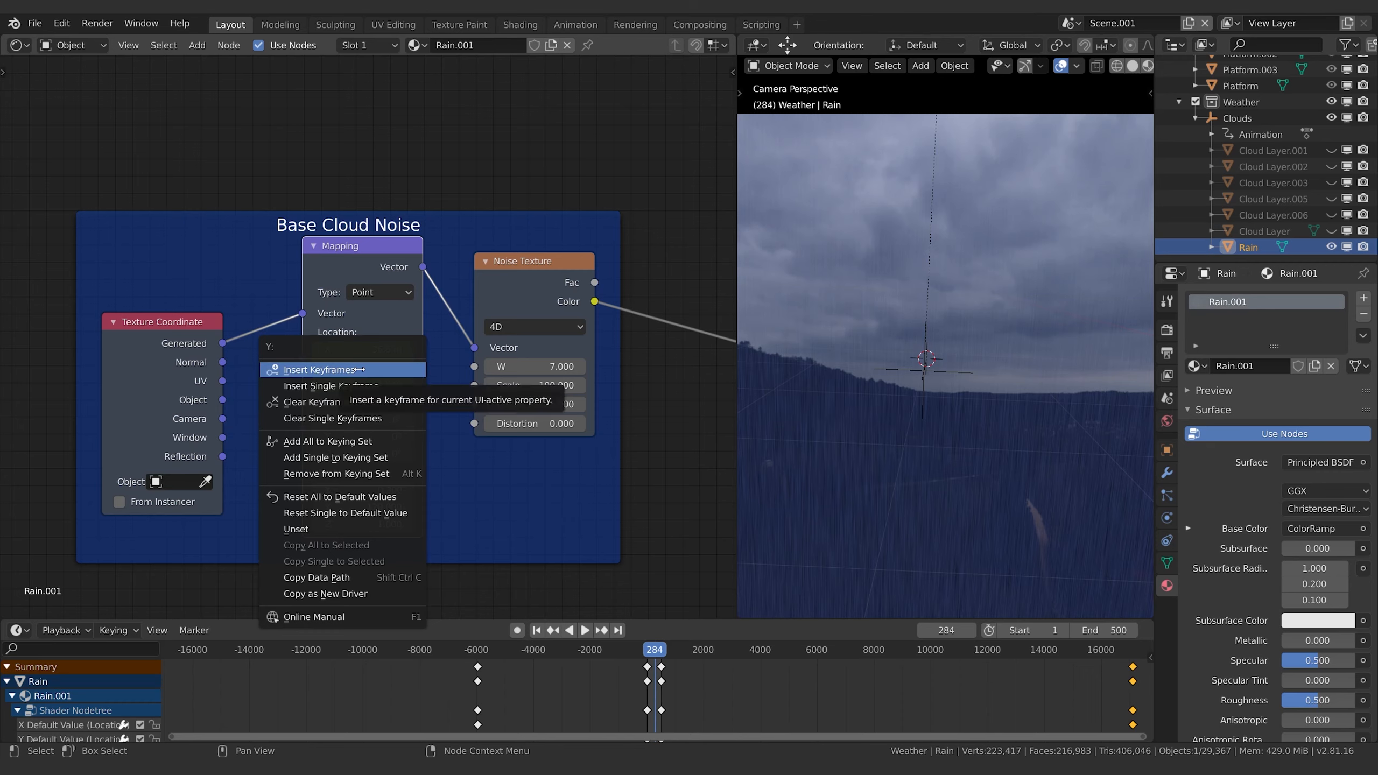
click(487, 466)
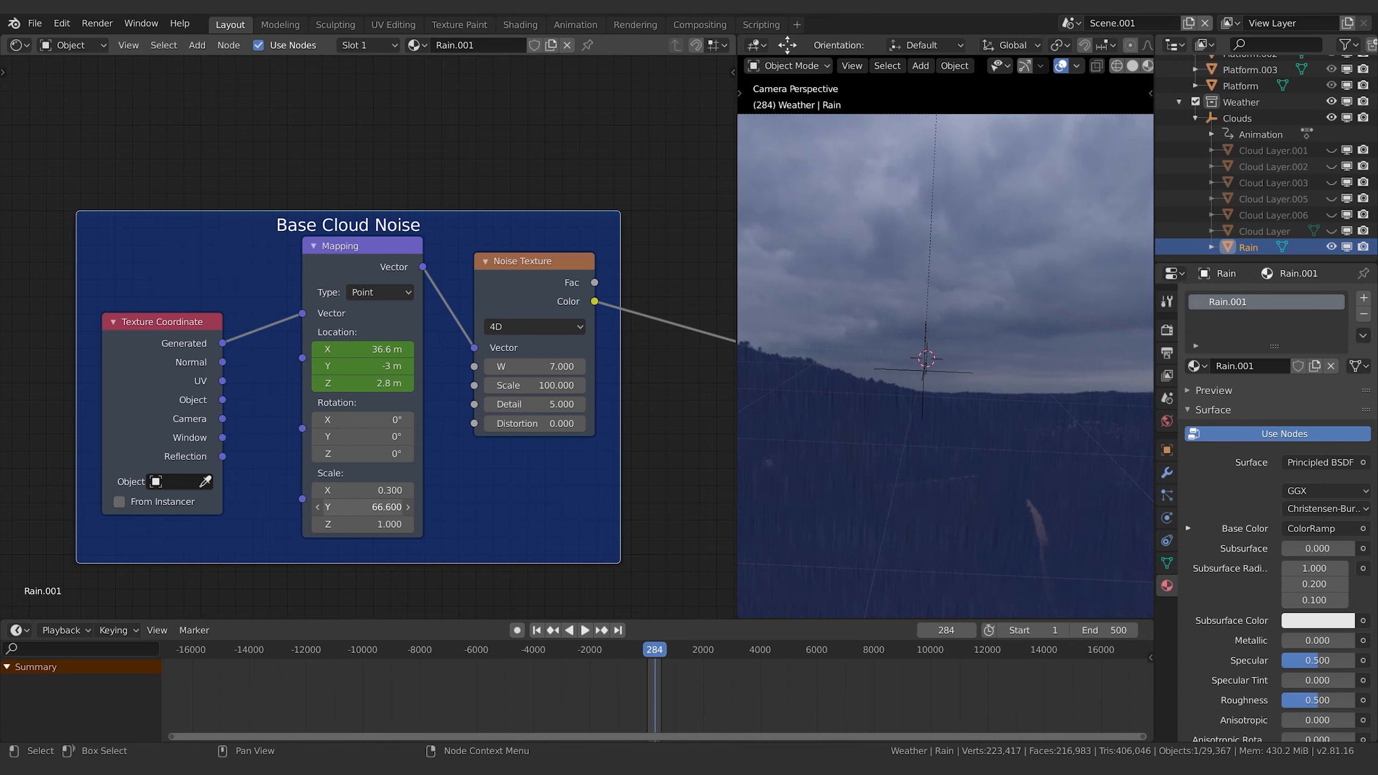
- Lower the Mapping node's Y scale to 56.2 and replay the rain animation from the first frame
key(space)
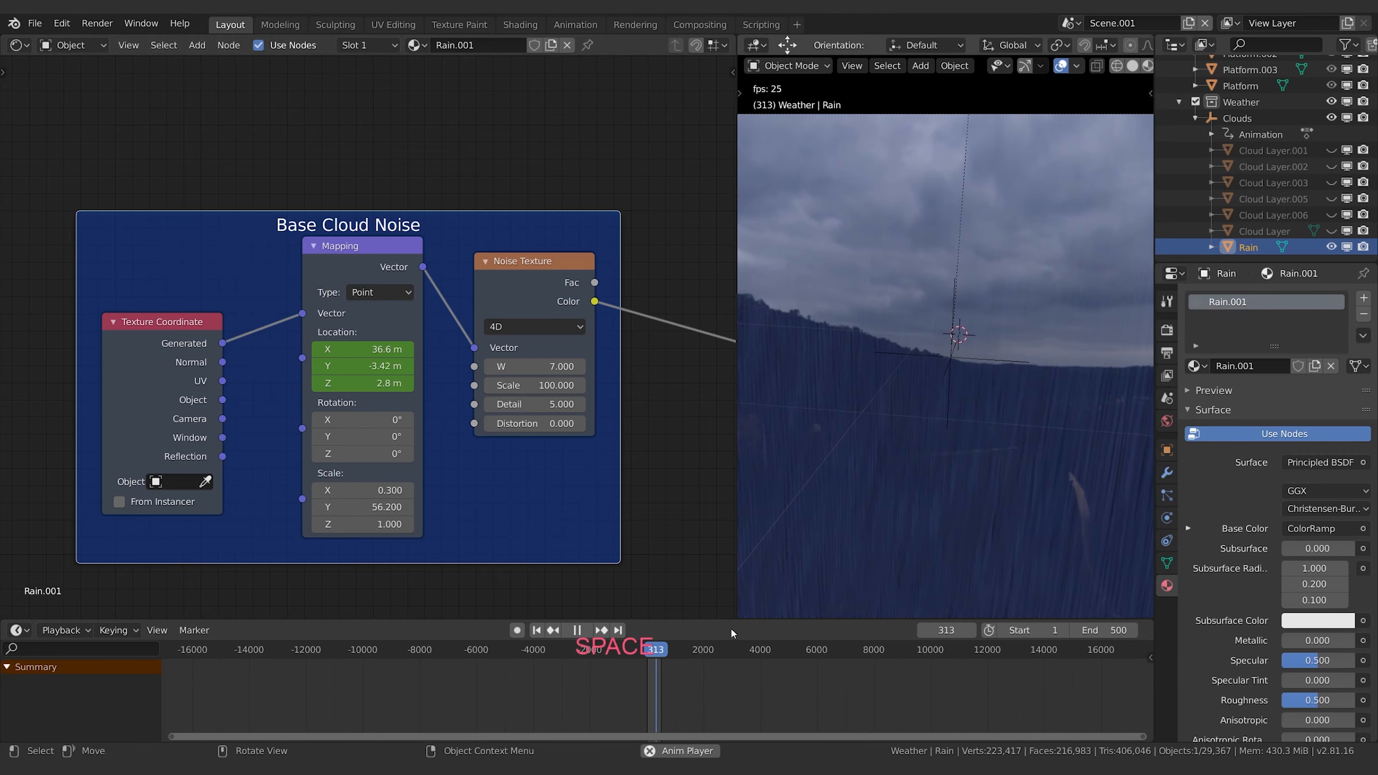
click(537, 630)
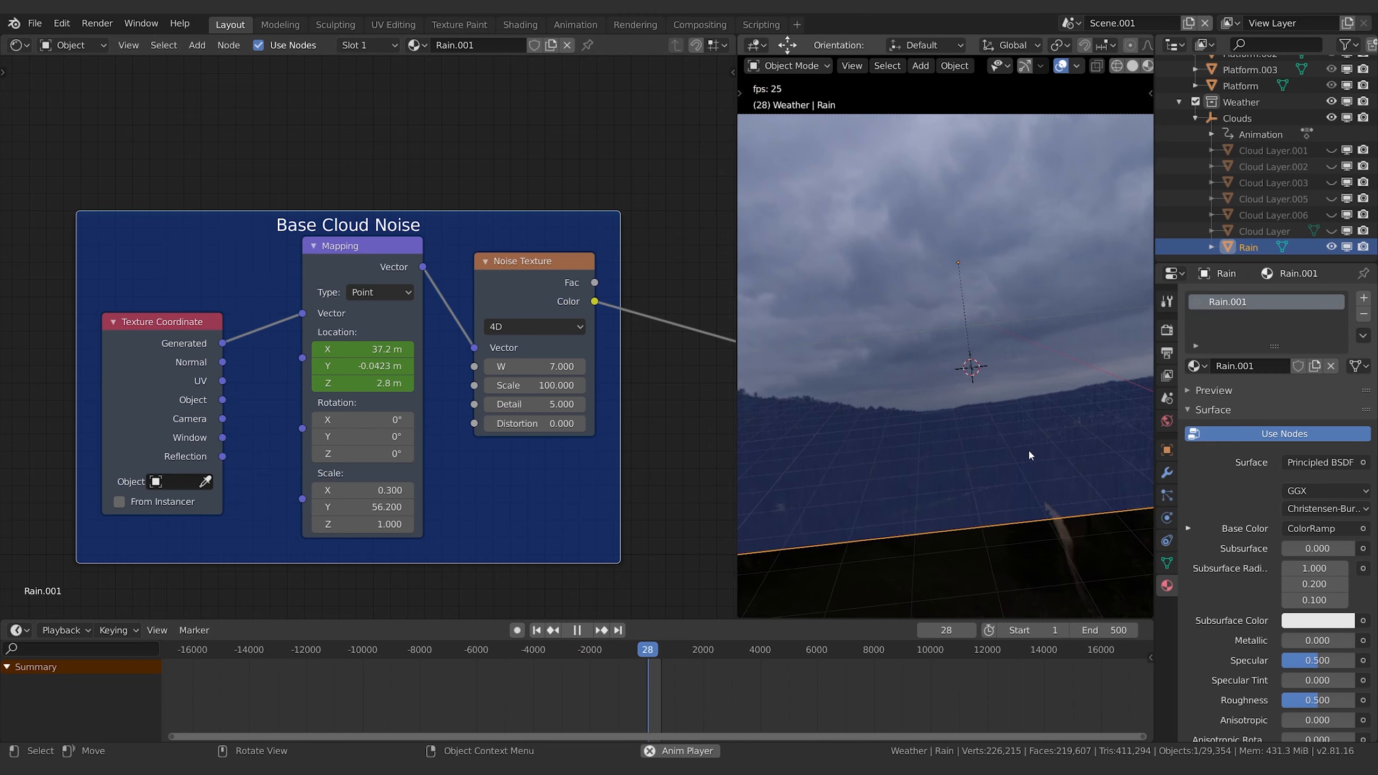
key(space)
- Turn off Viewport Denoising in the Eevee sampling settings and play the rain animation onward
click(1167, 375)
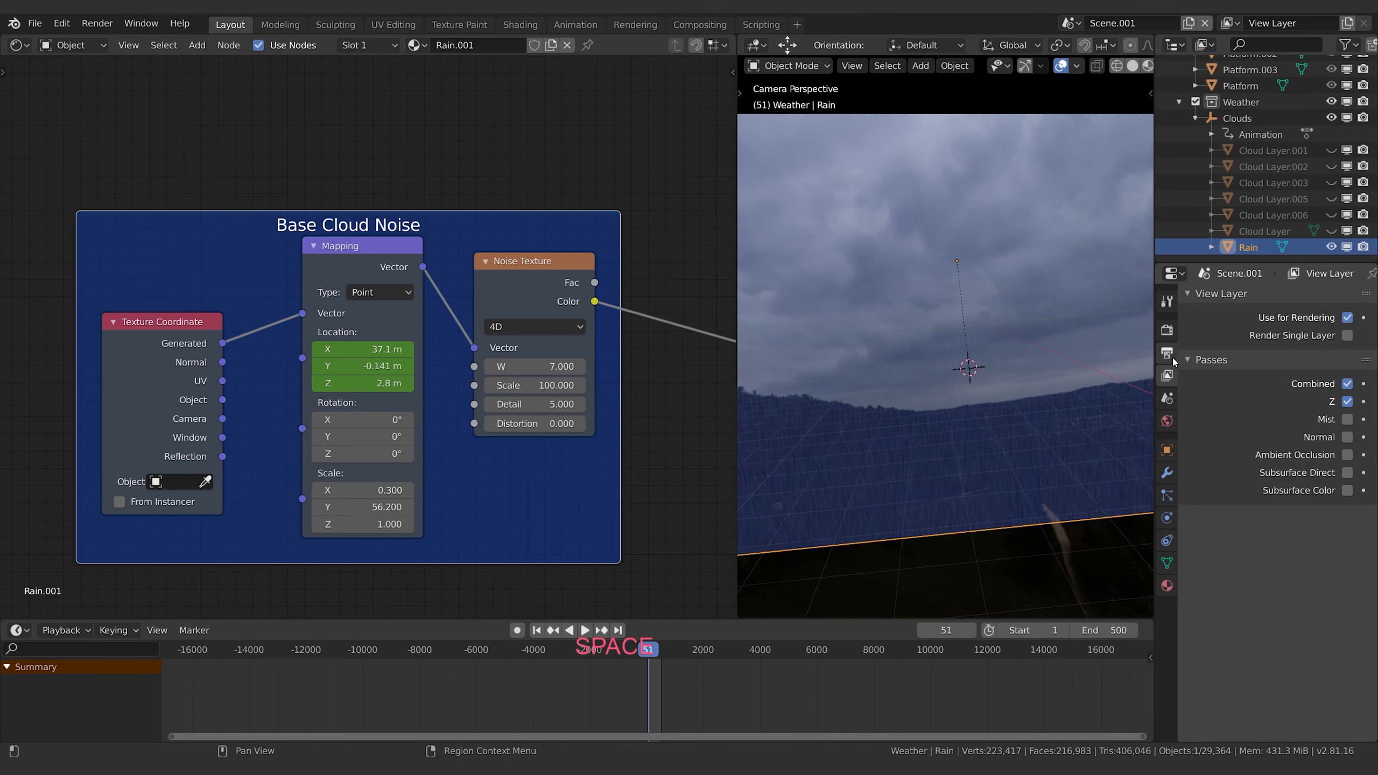
click(1169, 356)
click(1170, 332)
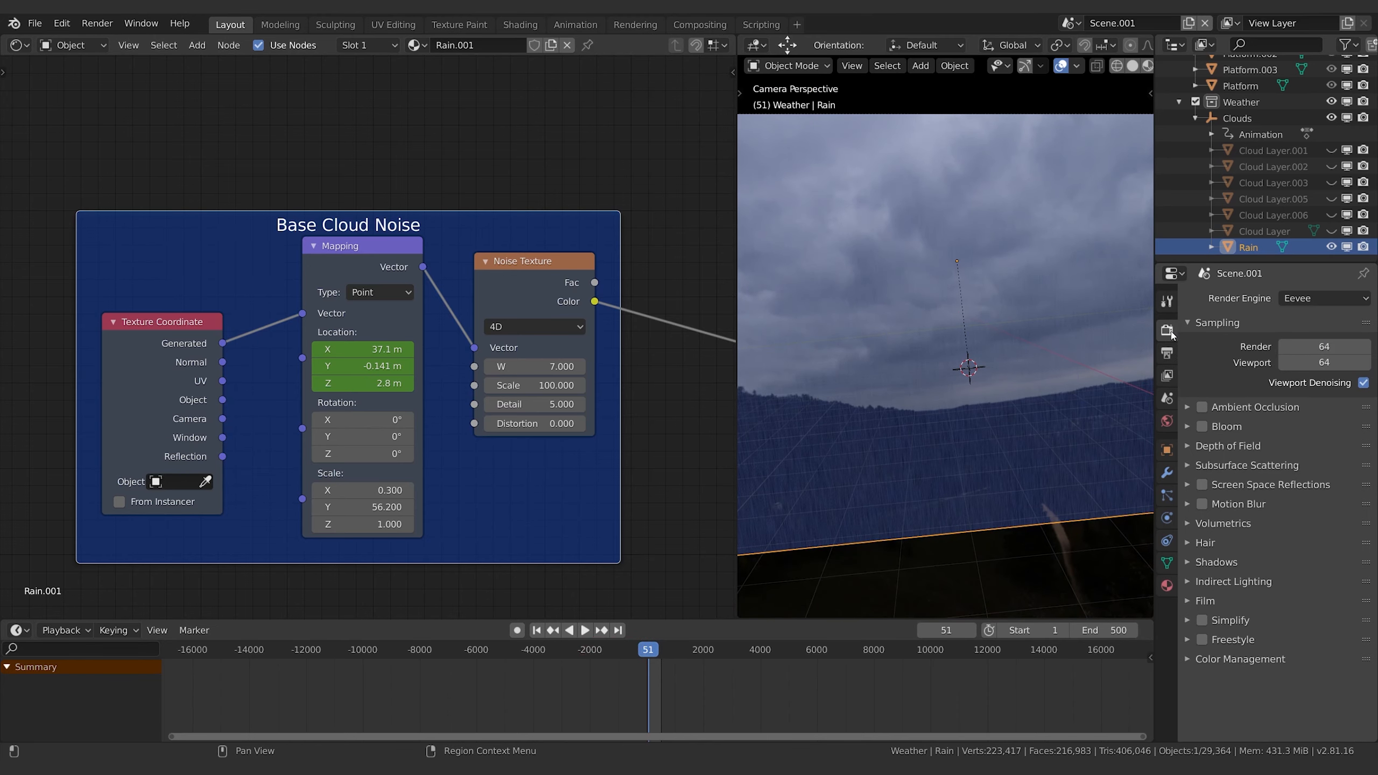
key(space)
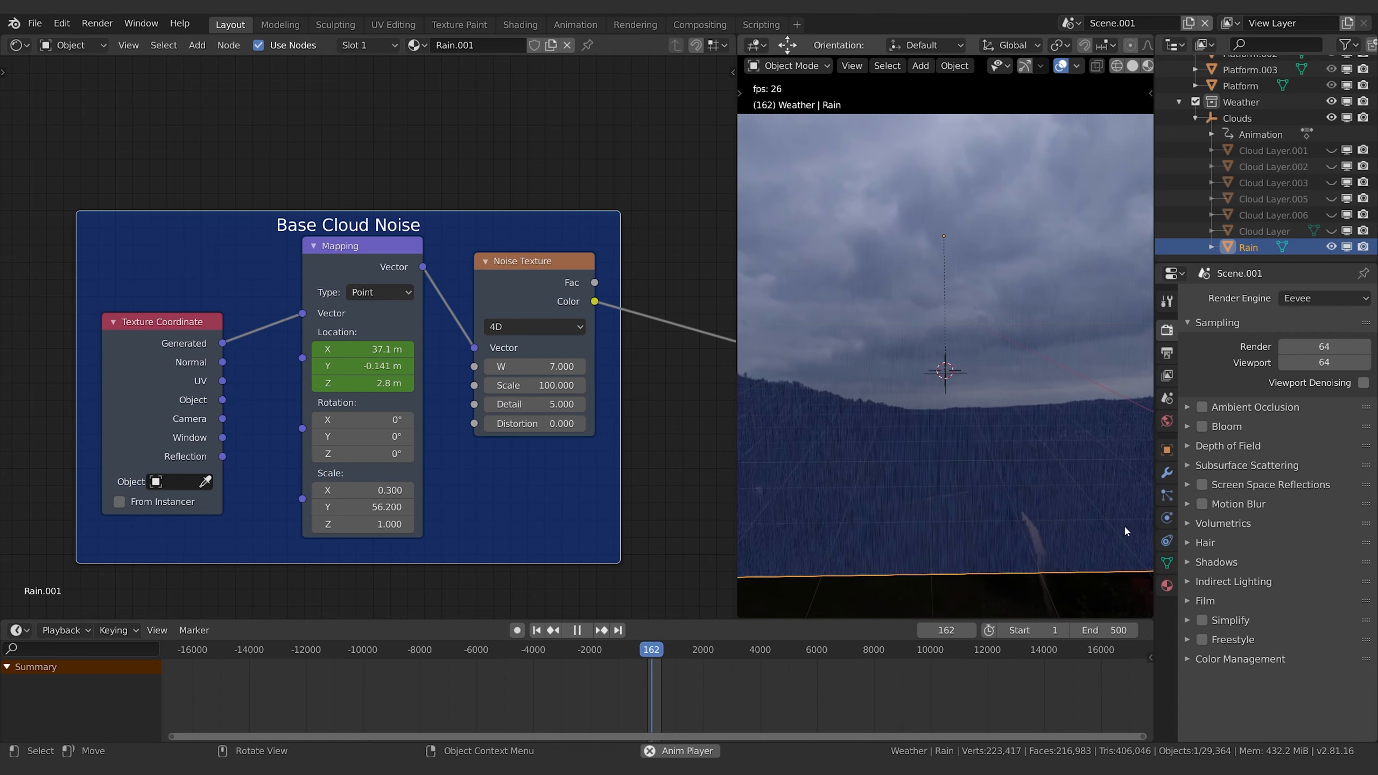
key(space)
key(space)
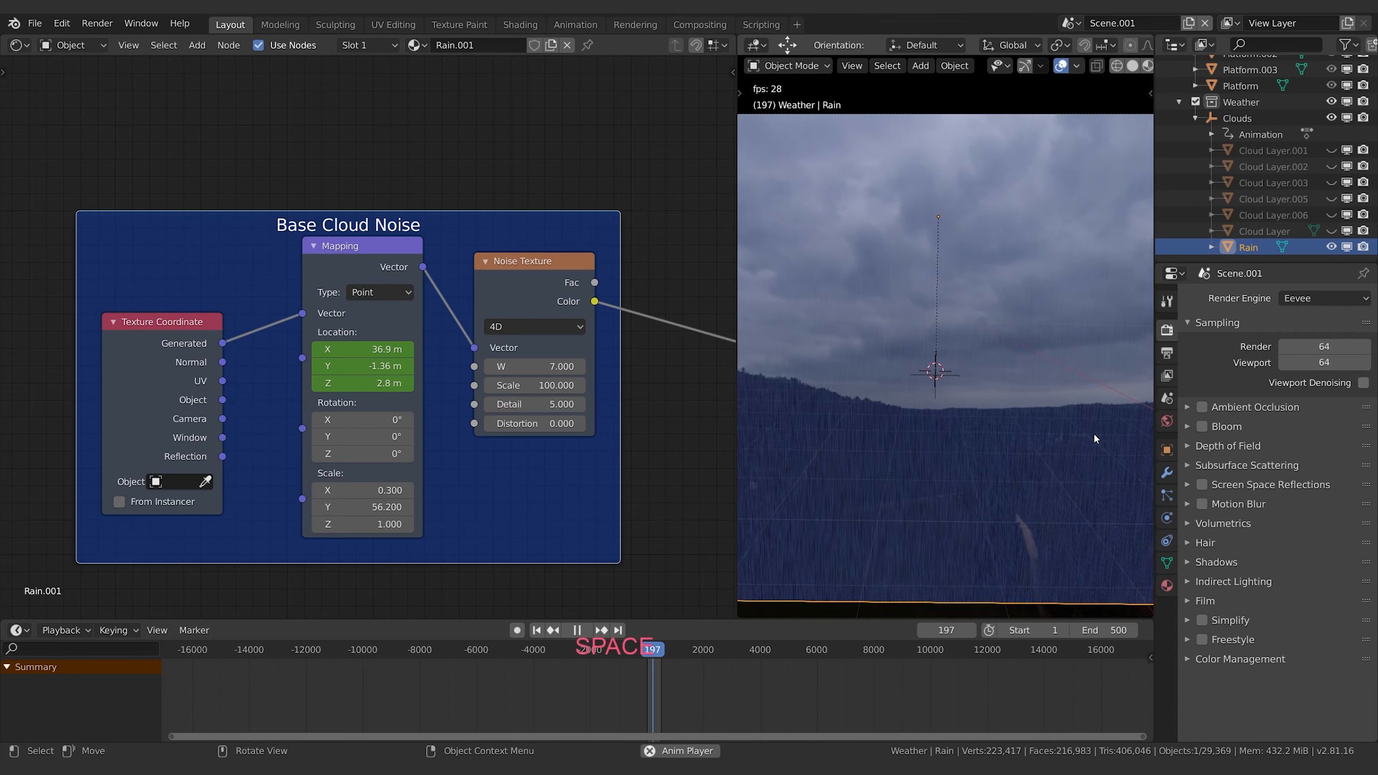
key(space)
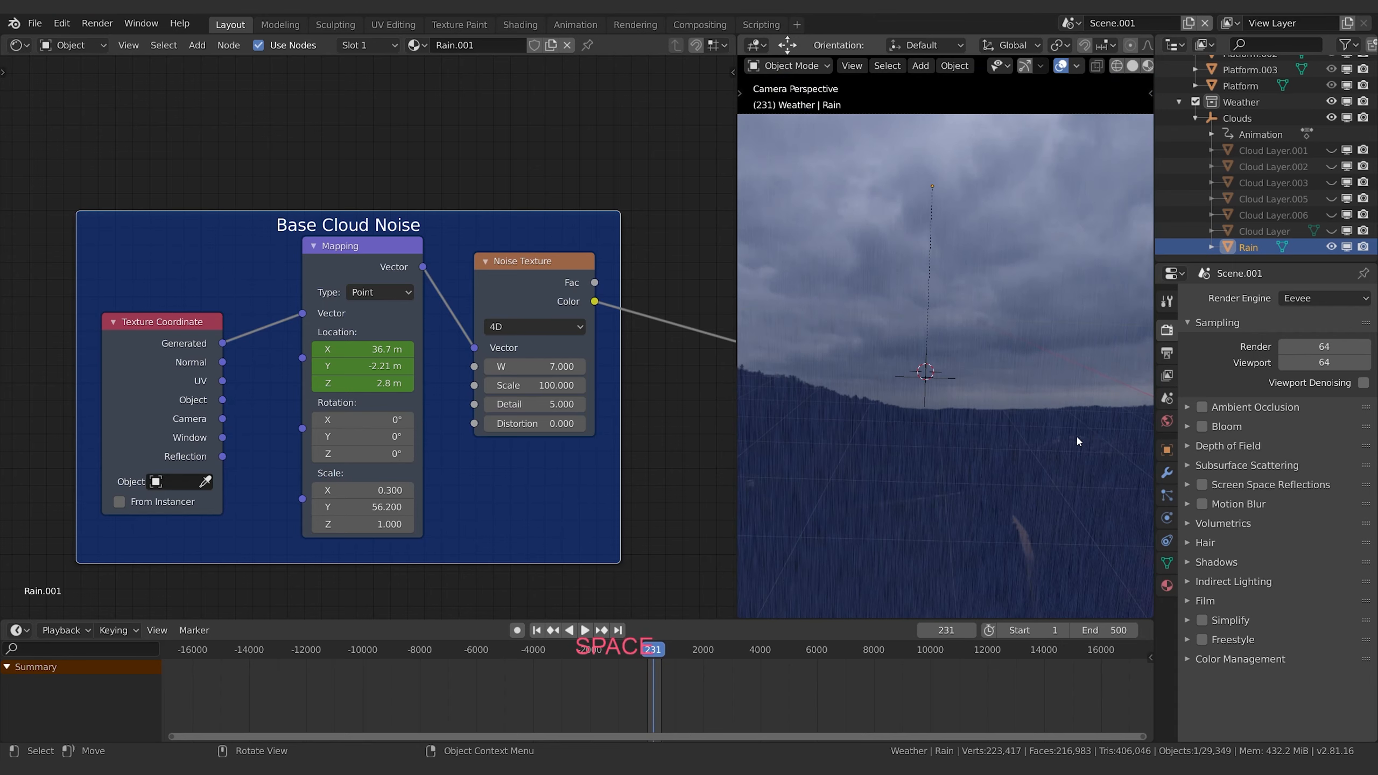
- Set the Mapping node's Y scale to 17.6 and replay the rain from the first frame
drag(374, 507, 391, 507)
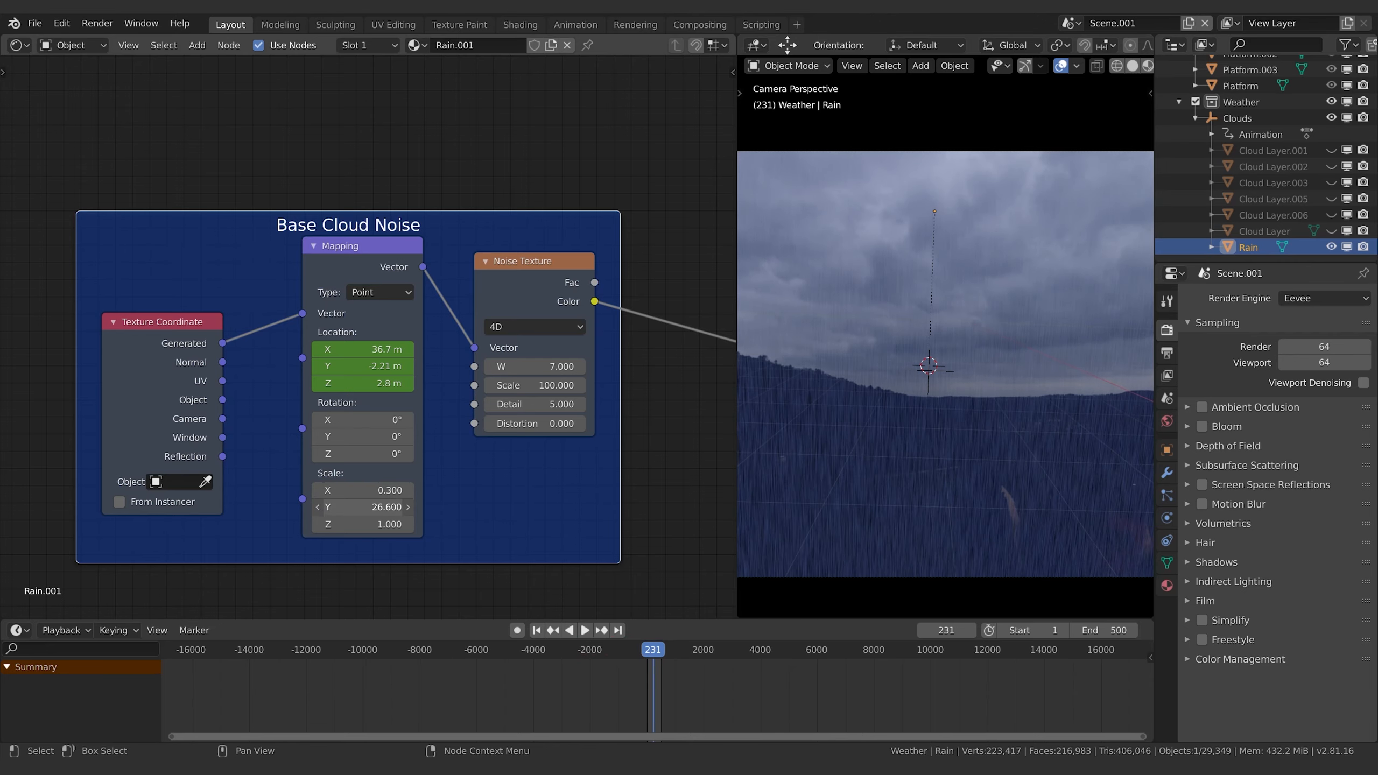
drag(391, 507, 368, 507)
key(space)
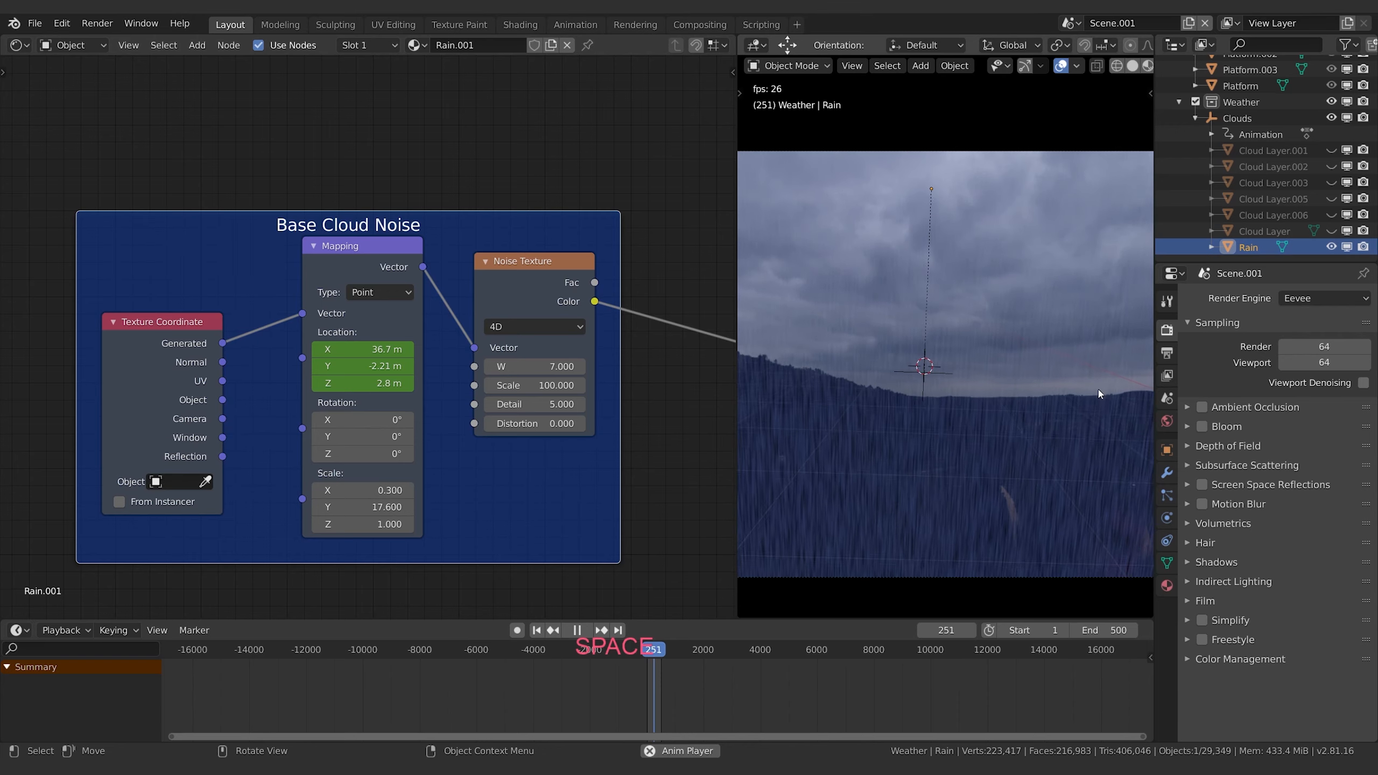
click(536, 630)
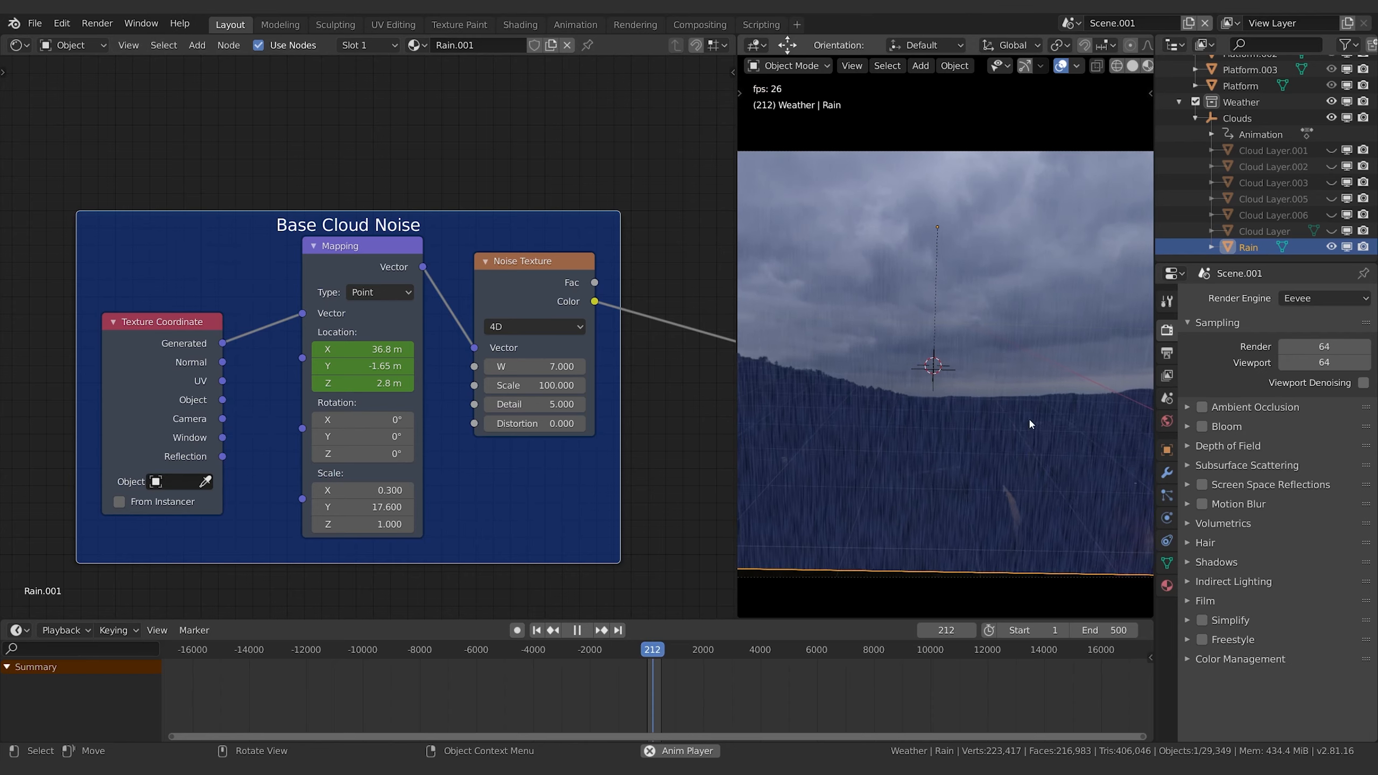
- Hide the viewport overlays and play further through the rain animation to judge the streaks
key(space)
key(space)
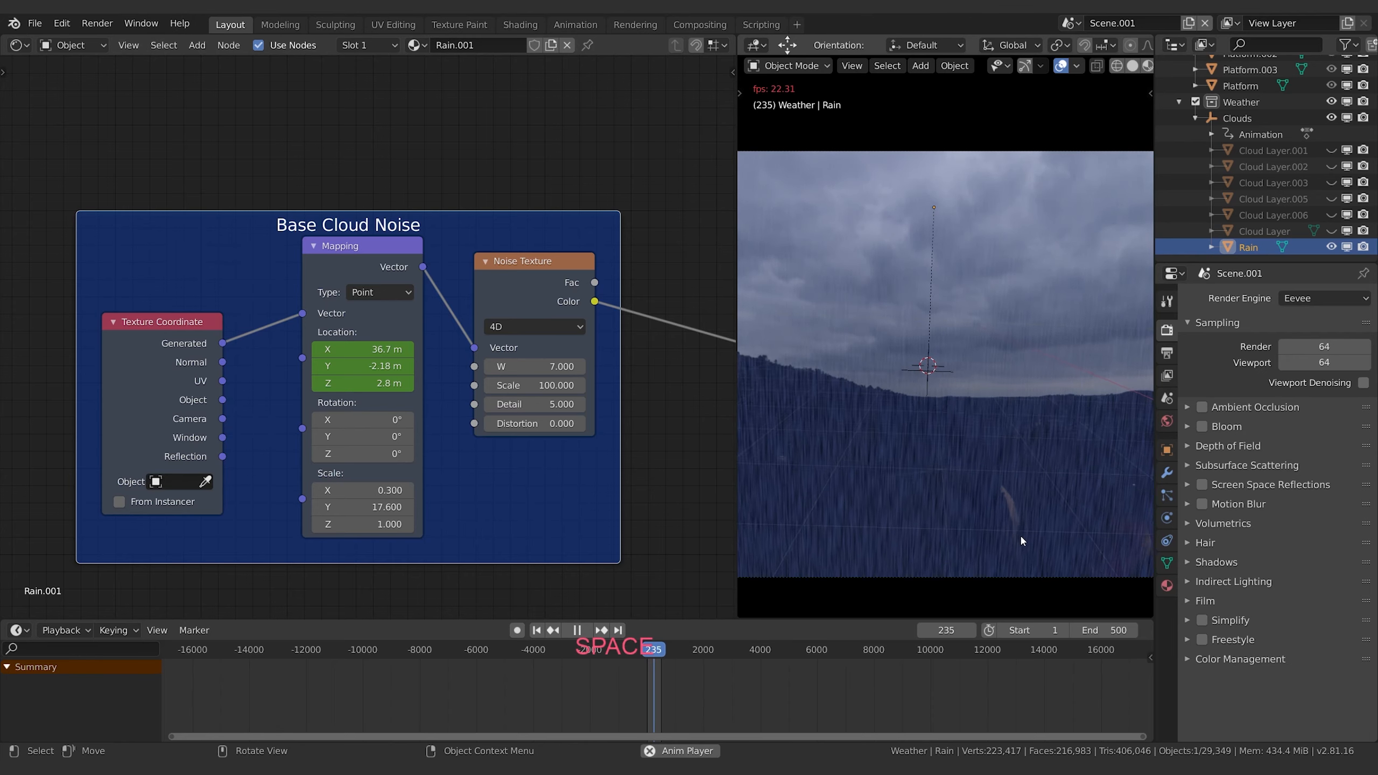
key(space)
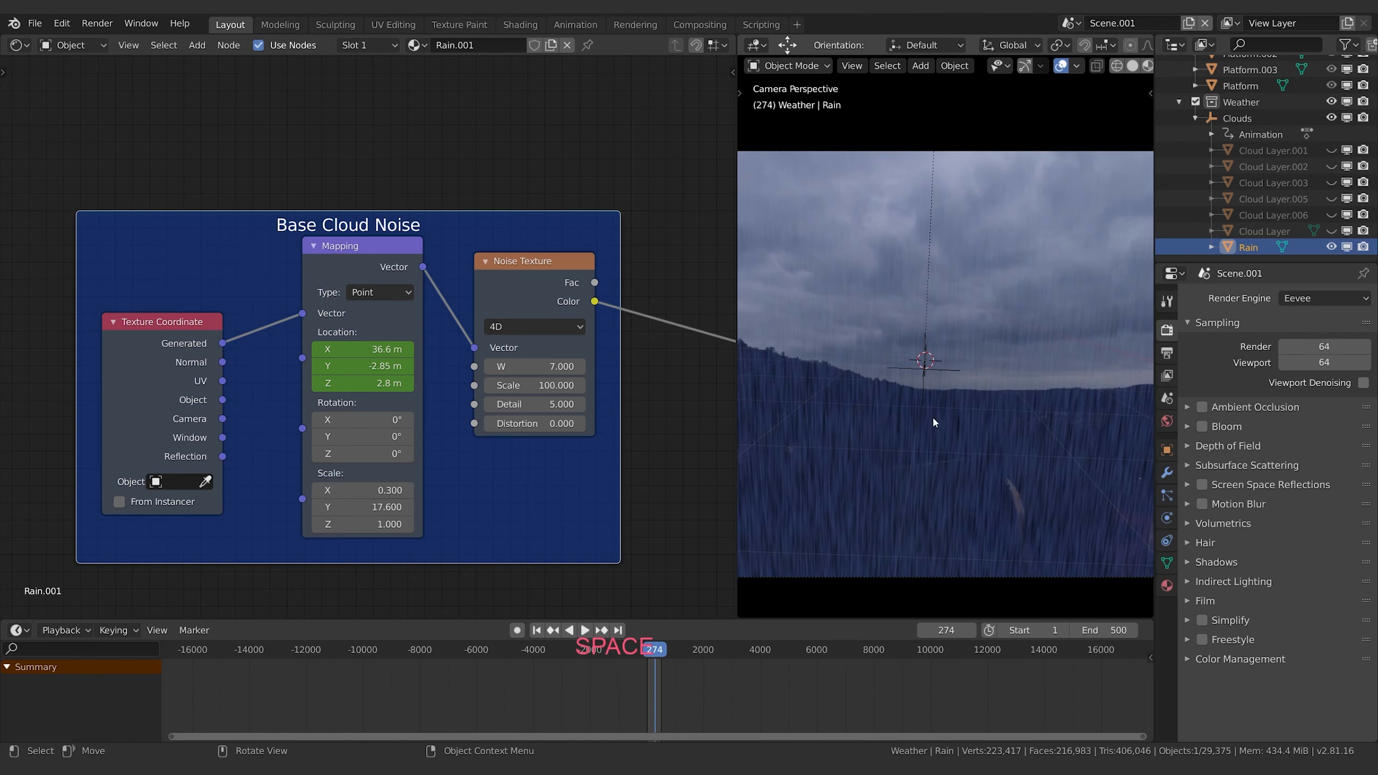
key(space)
key(space)
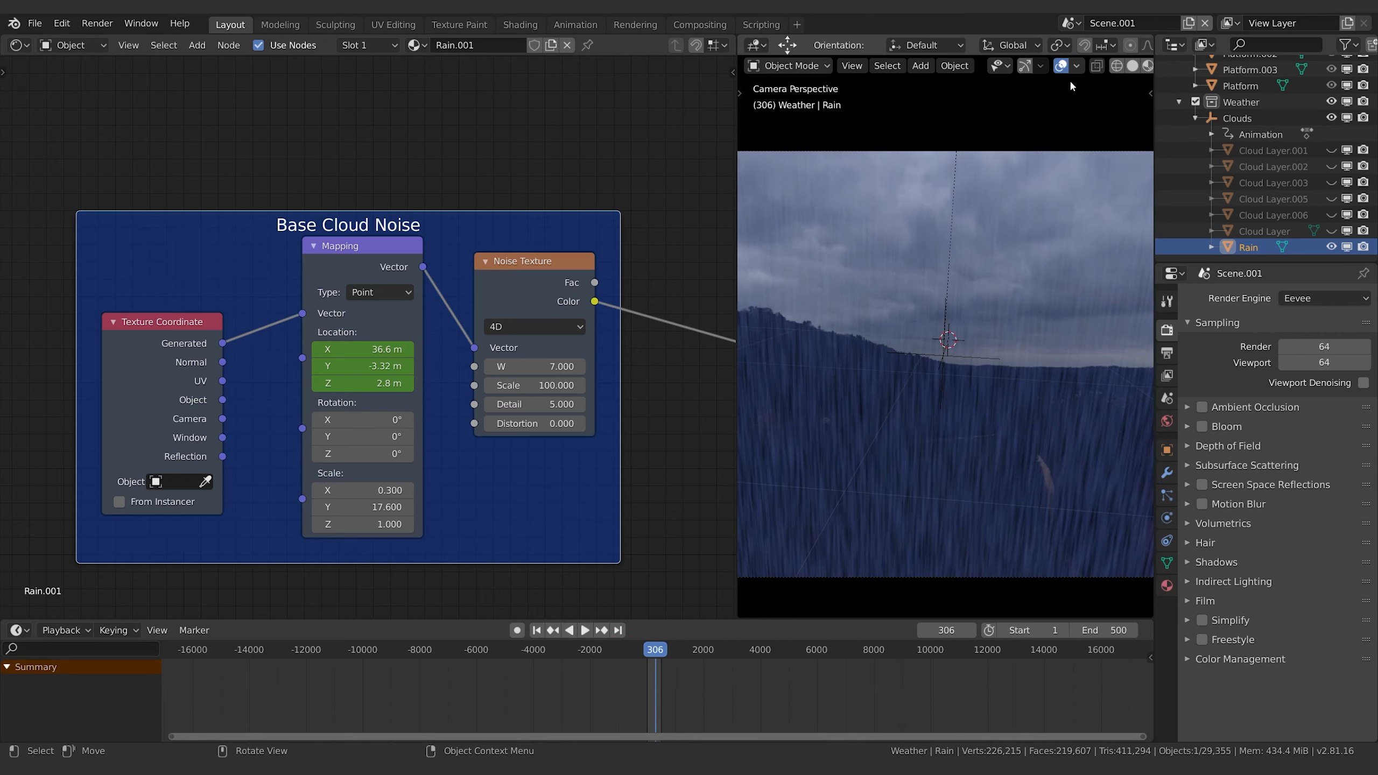
key(space)
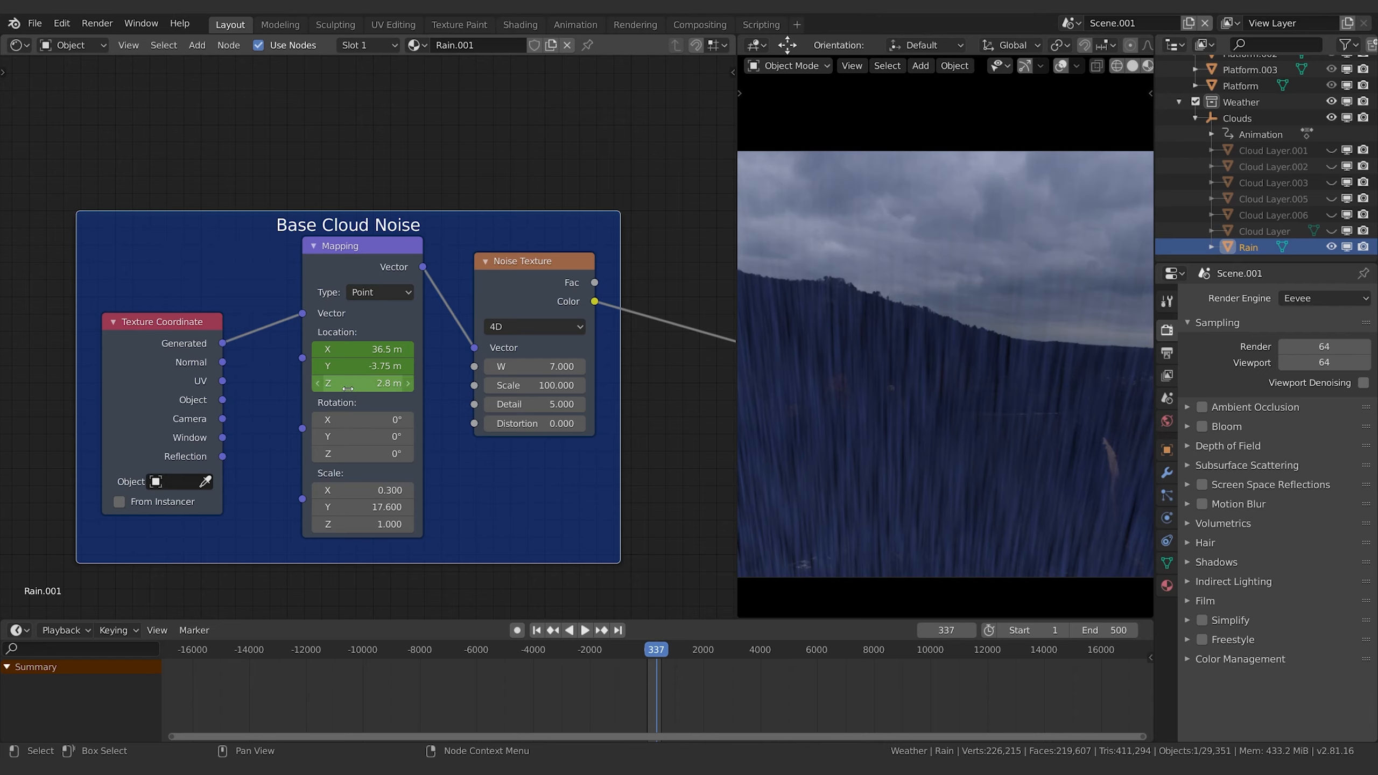
key(space)
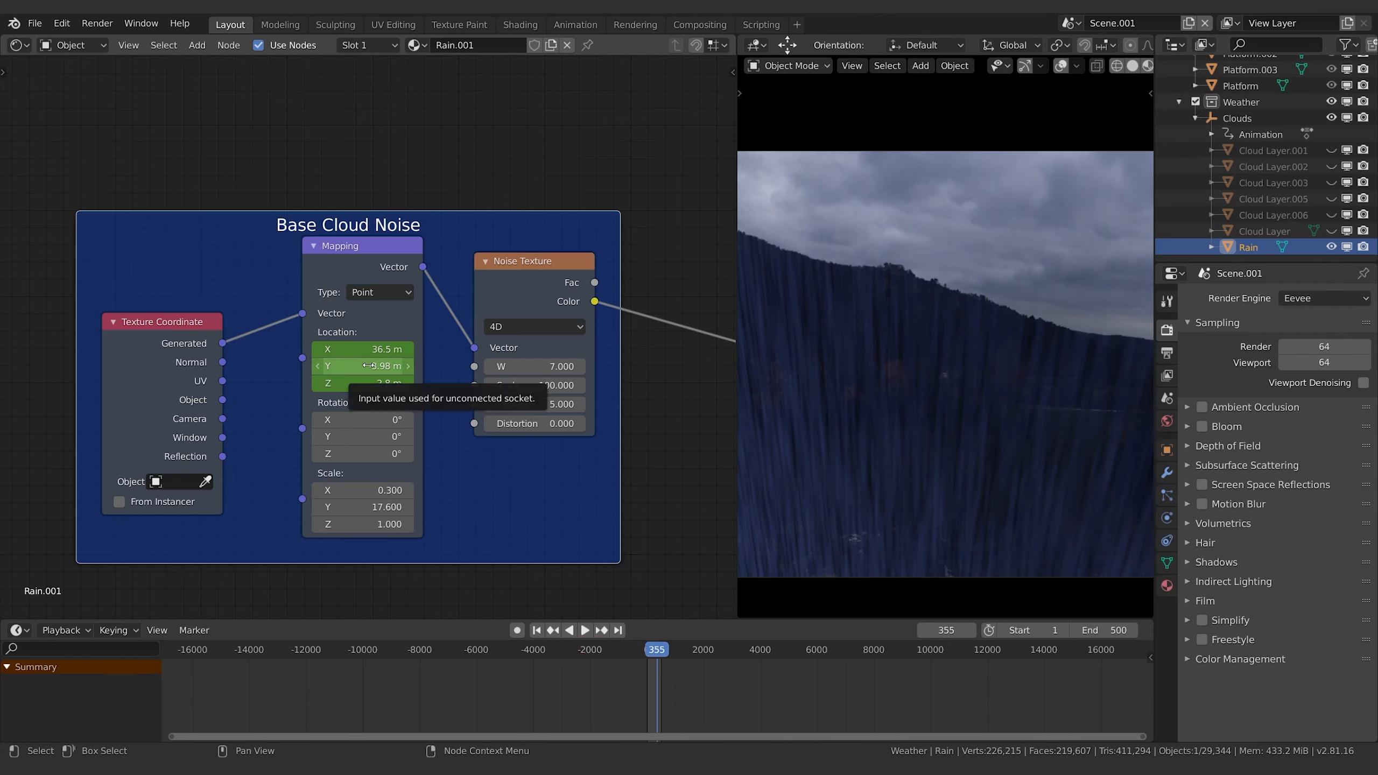
- Move the Mapping node's two Y location keyframes out to about frames -3200 and 2300, and replay the rain from near the start
click(372, 246)
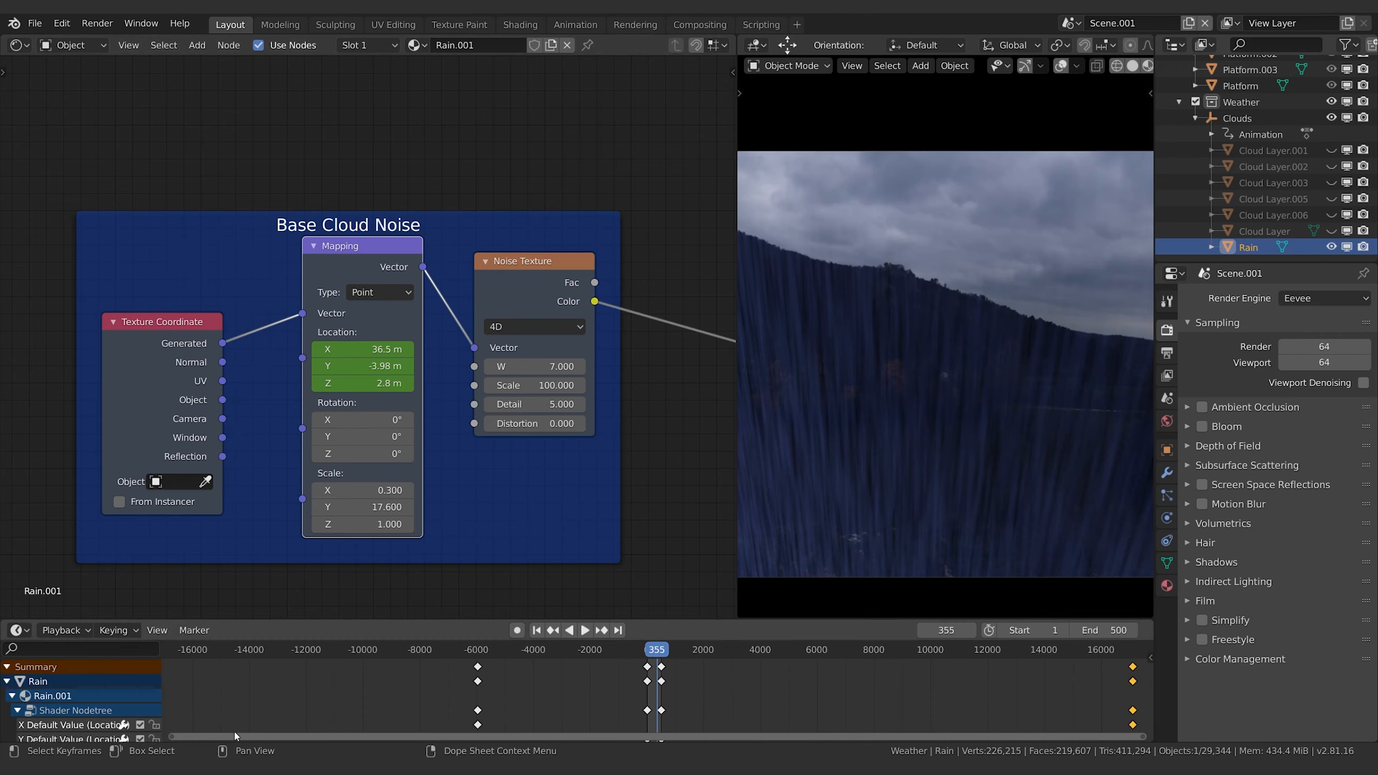
scroll(134, 663, down, 2)
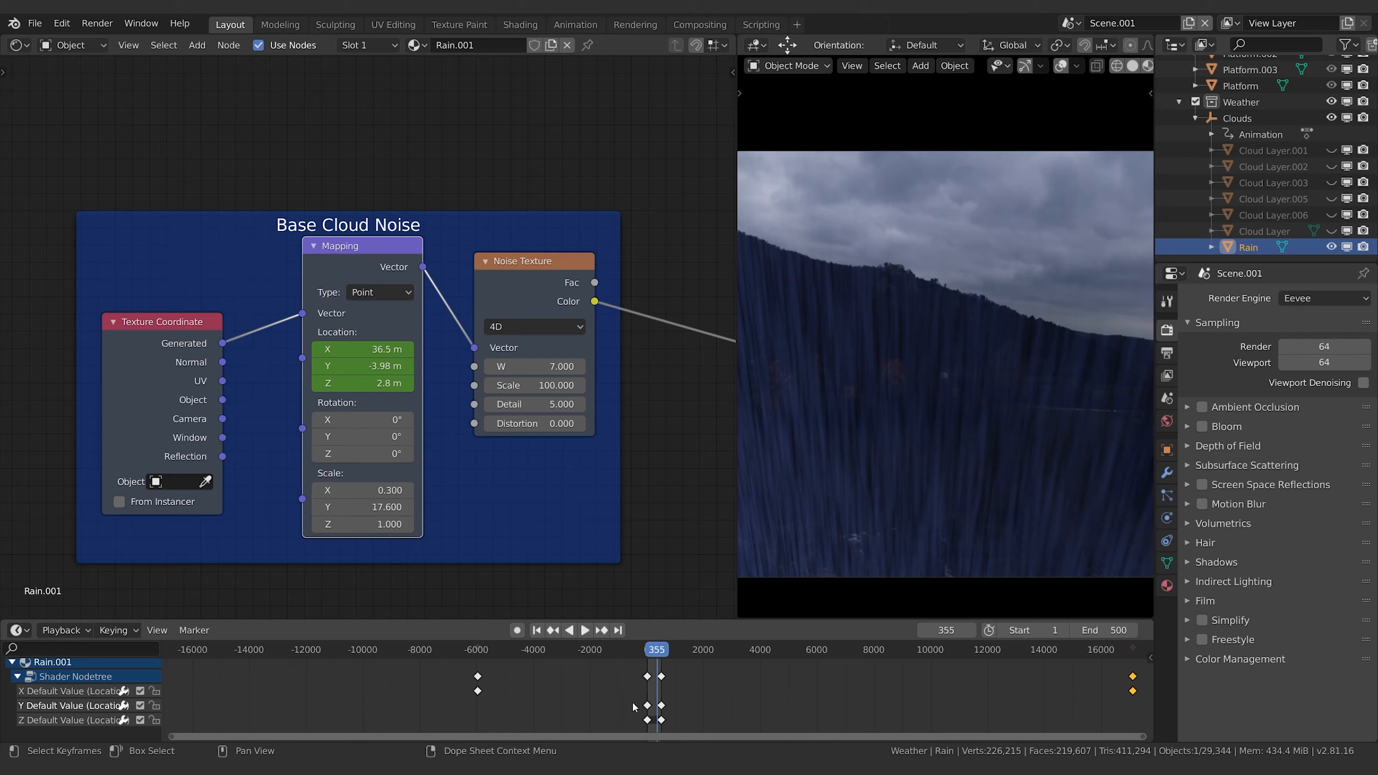
click(662, 705)
scroll(668, 707, up, 5)
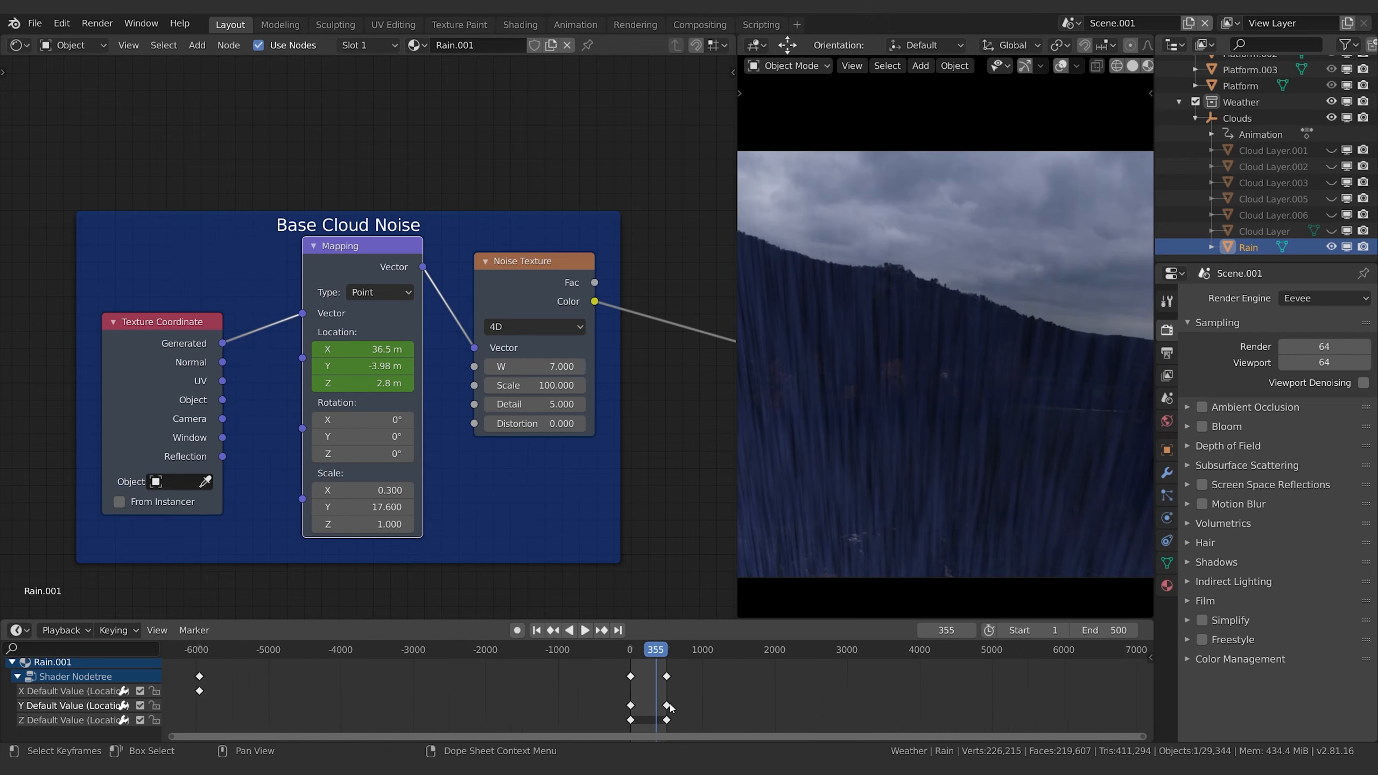
drag(668, 705, 812, 709)
key(g)
click(548, 708)
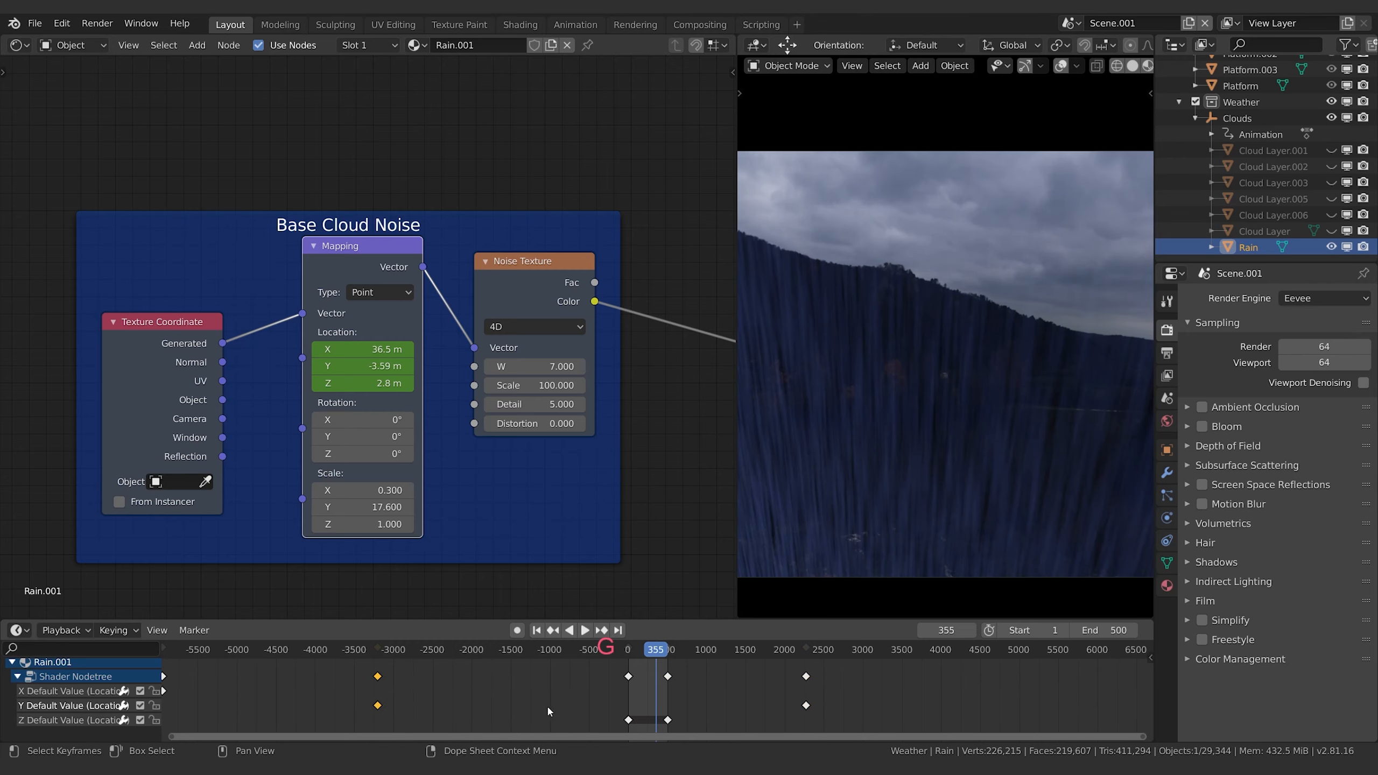
click(637, 651)
key(space)
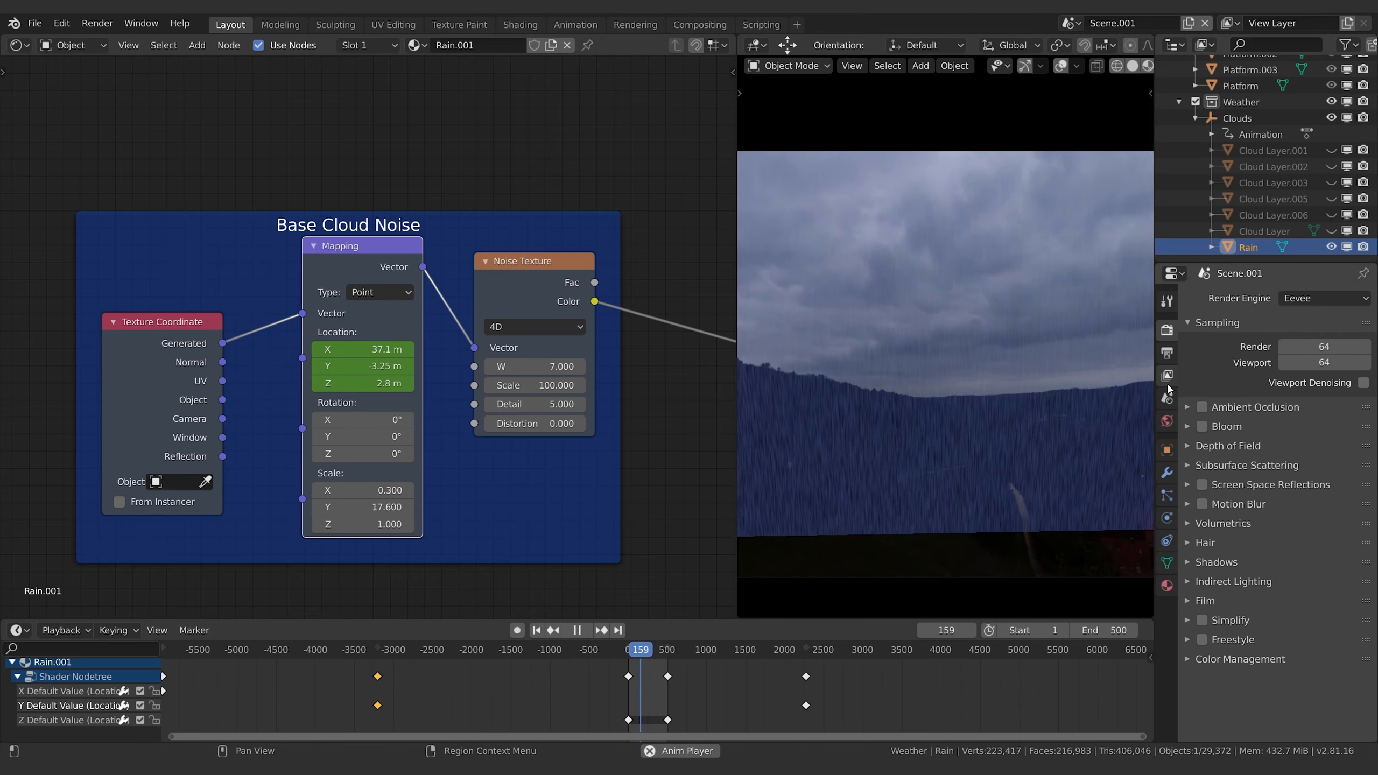
key(space)
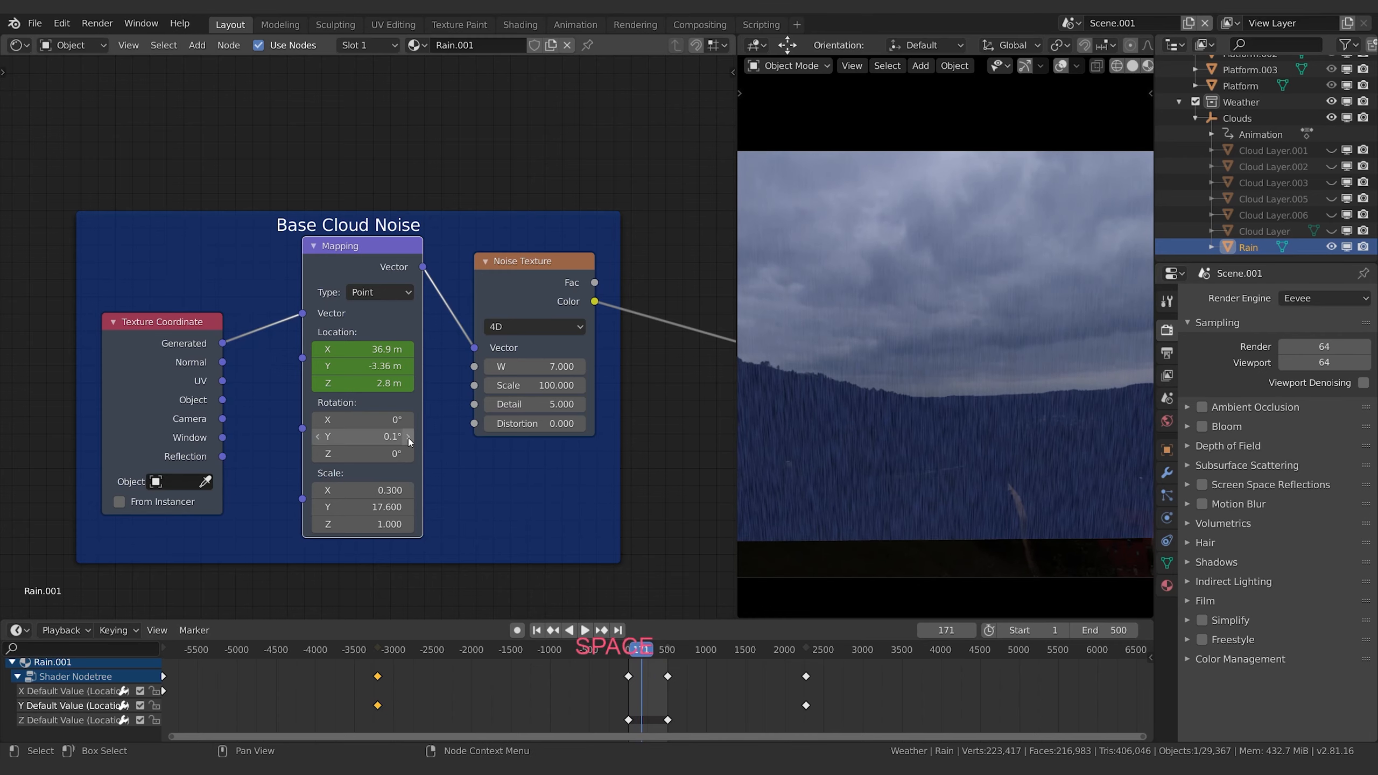
- Try small Mapping rotations about Y, X and Z and reset each one to 0°
click(408, 438)
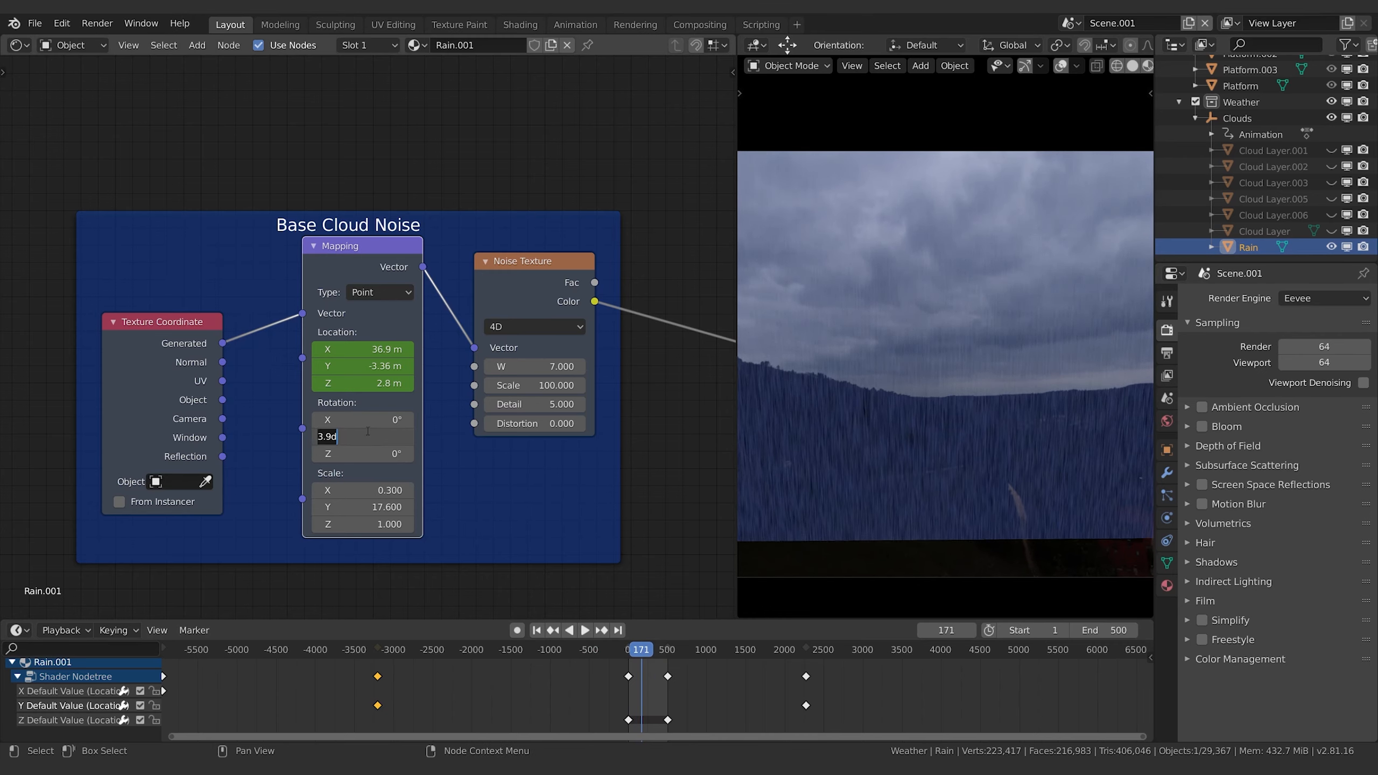
text(0)
key(Return)
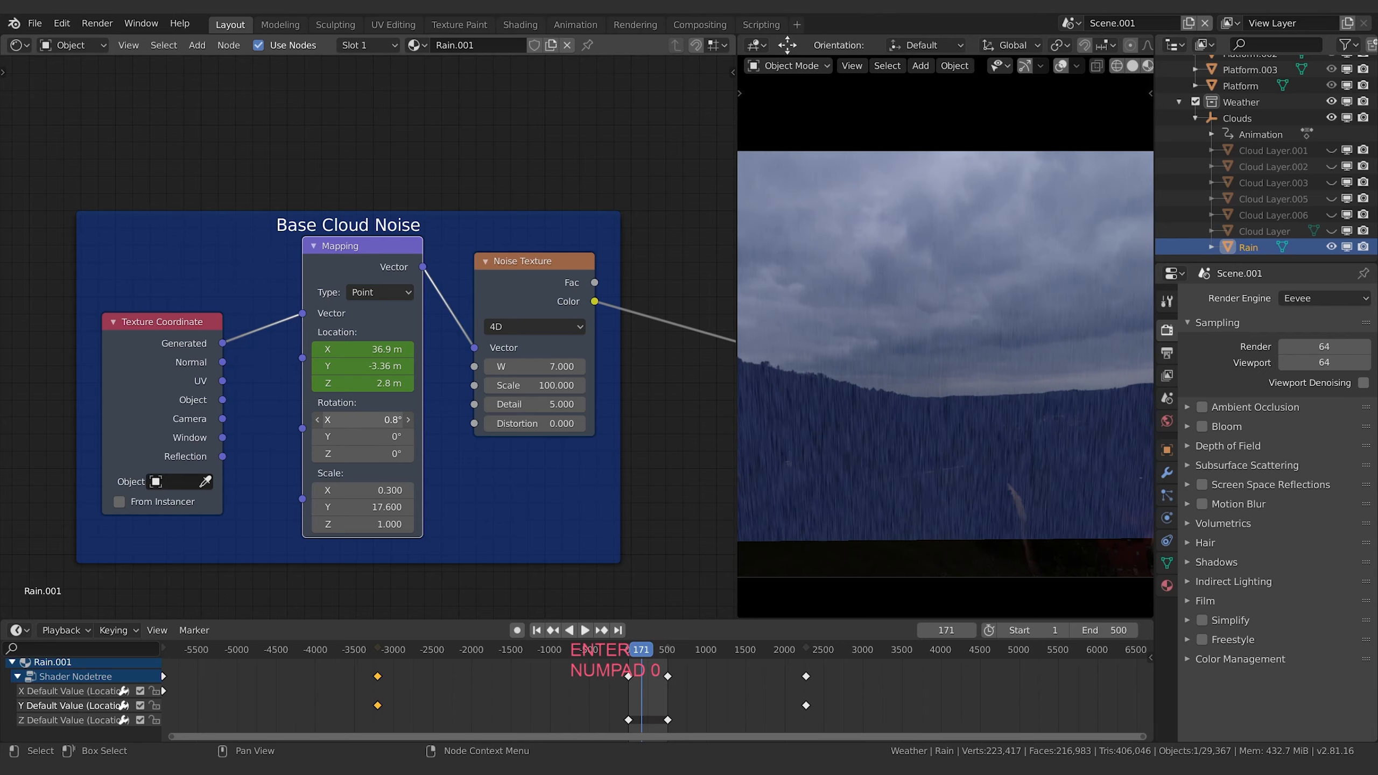
drag(366, 424, 391, 424)
text(0)
key(Return)
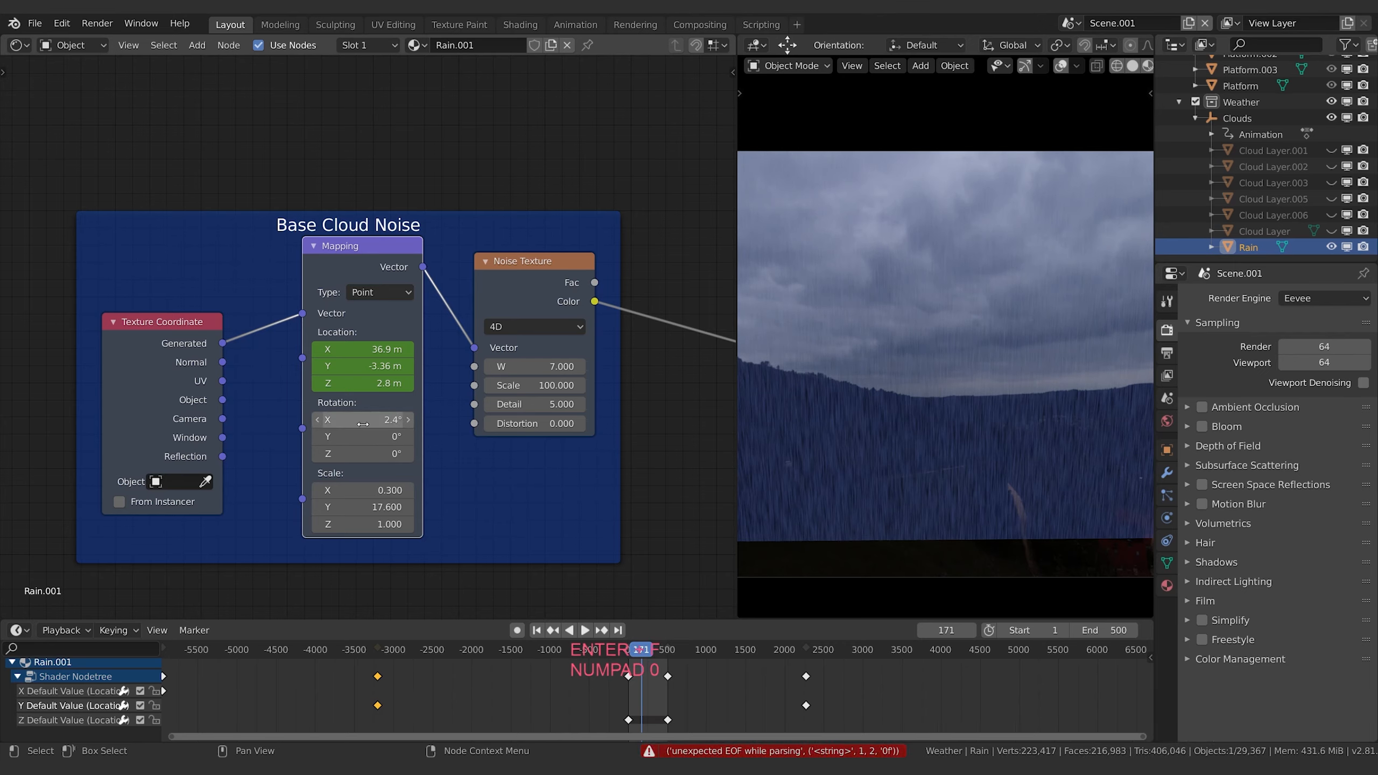
key(Return)
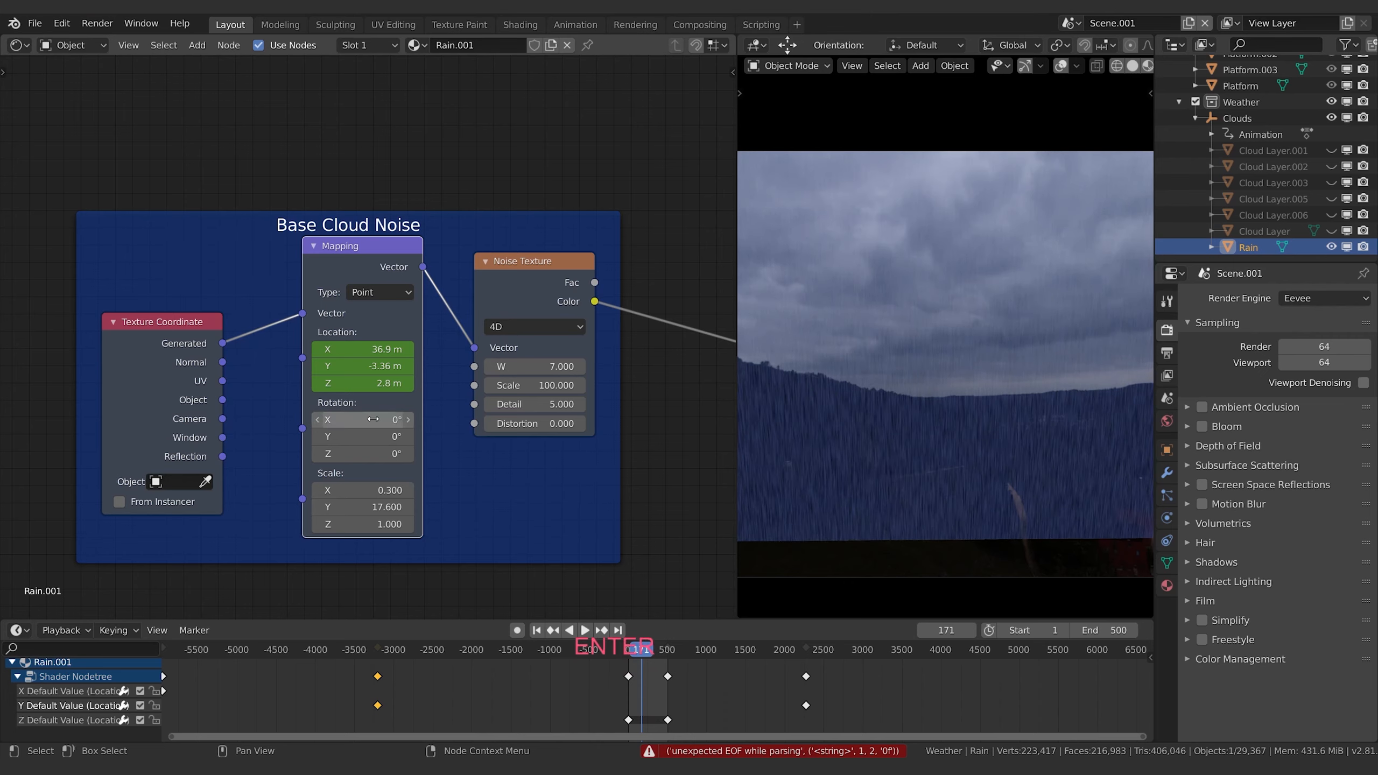
key(Return)
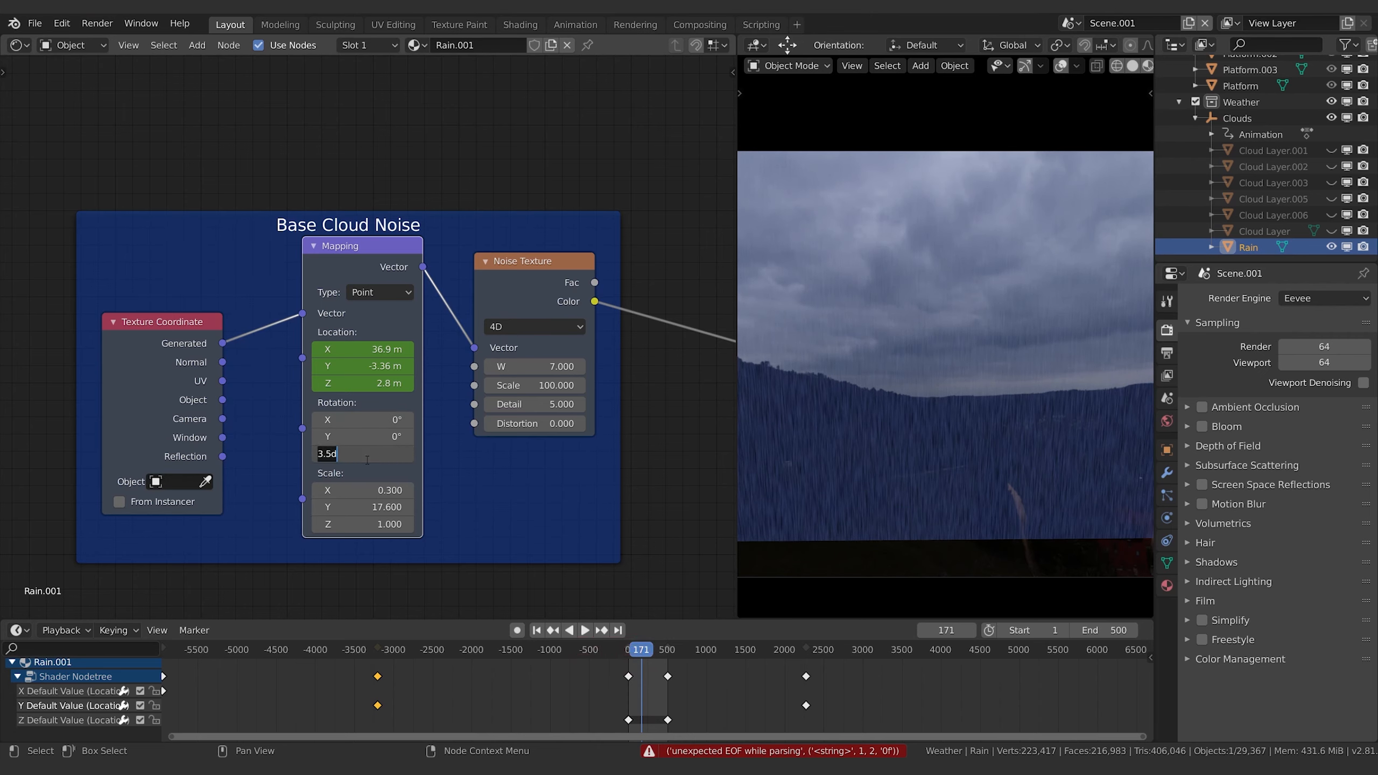
text(0)
key(Return)
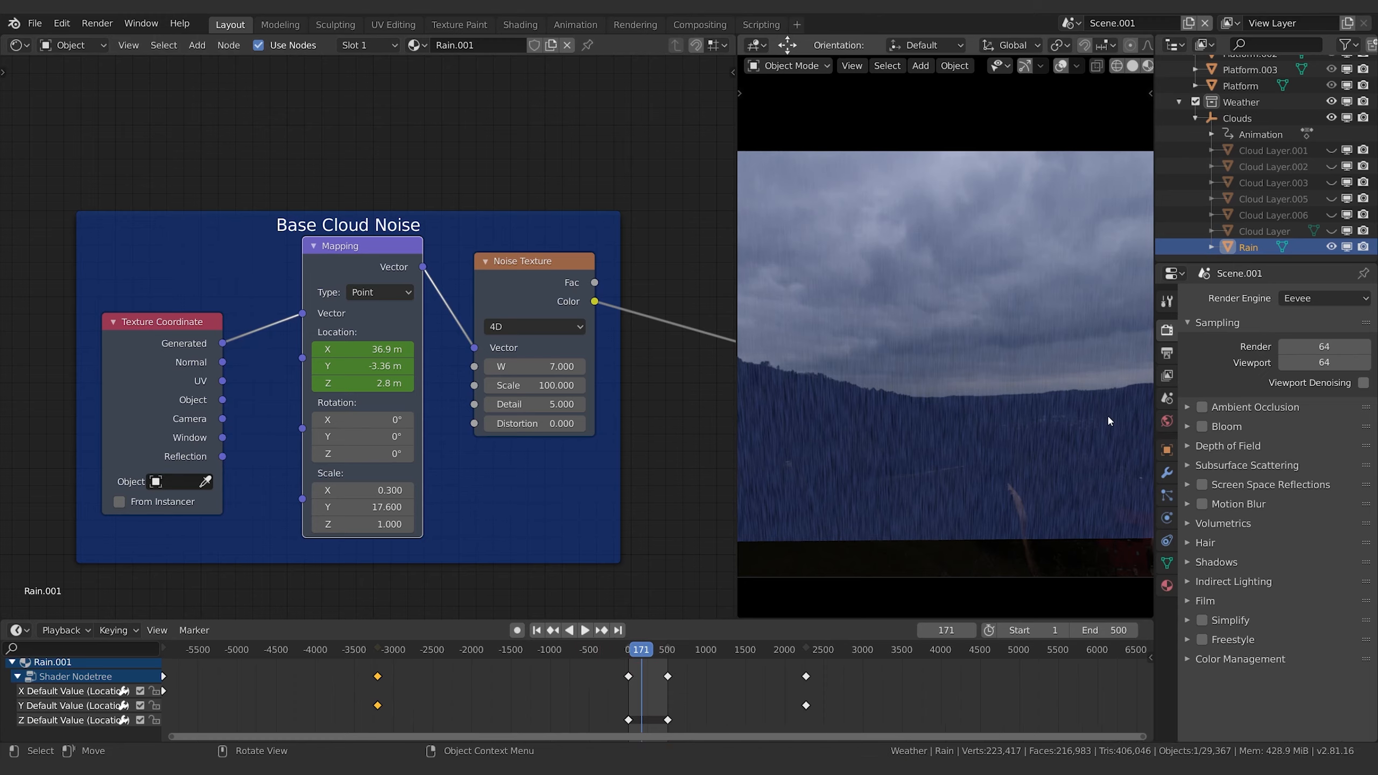
- Show the viewport gizmos and rotate the Rain plane 10.8° about the global X axis
click(1025, 66)
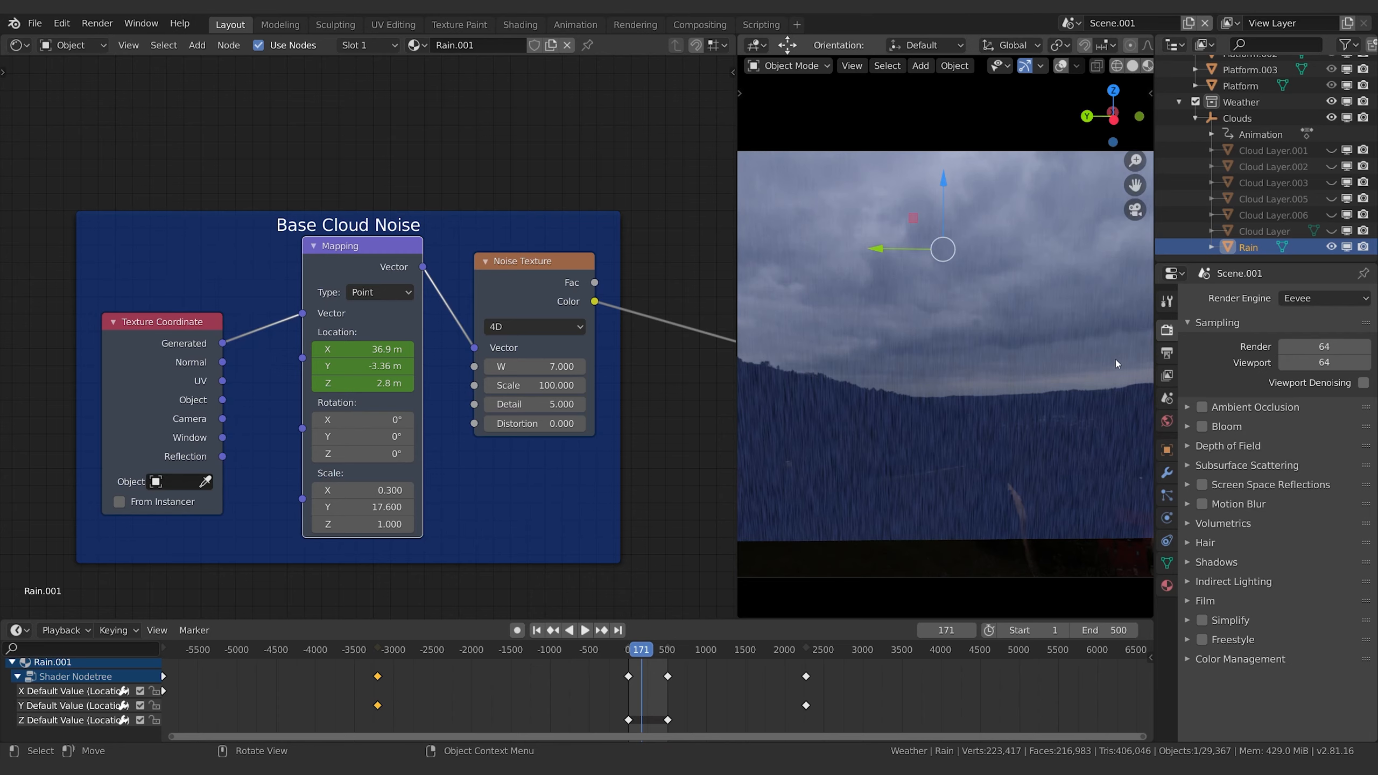
key(r)
key(x)
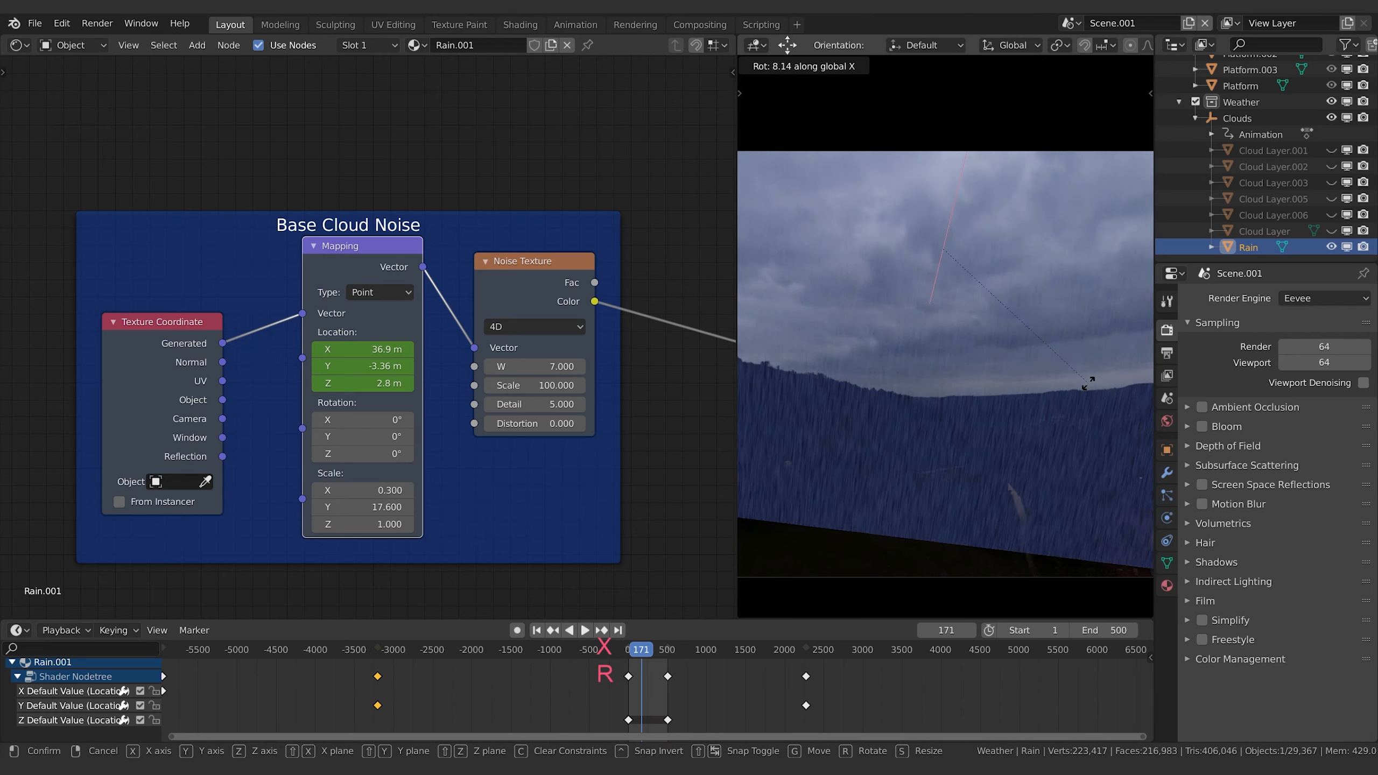
click(1083, 389)
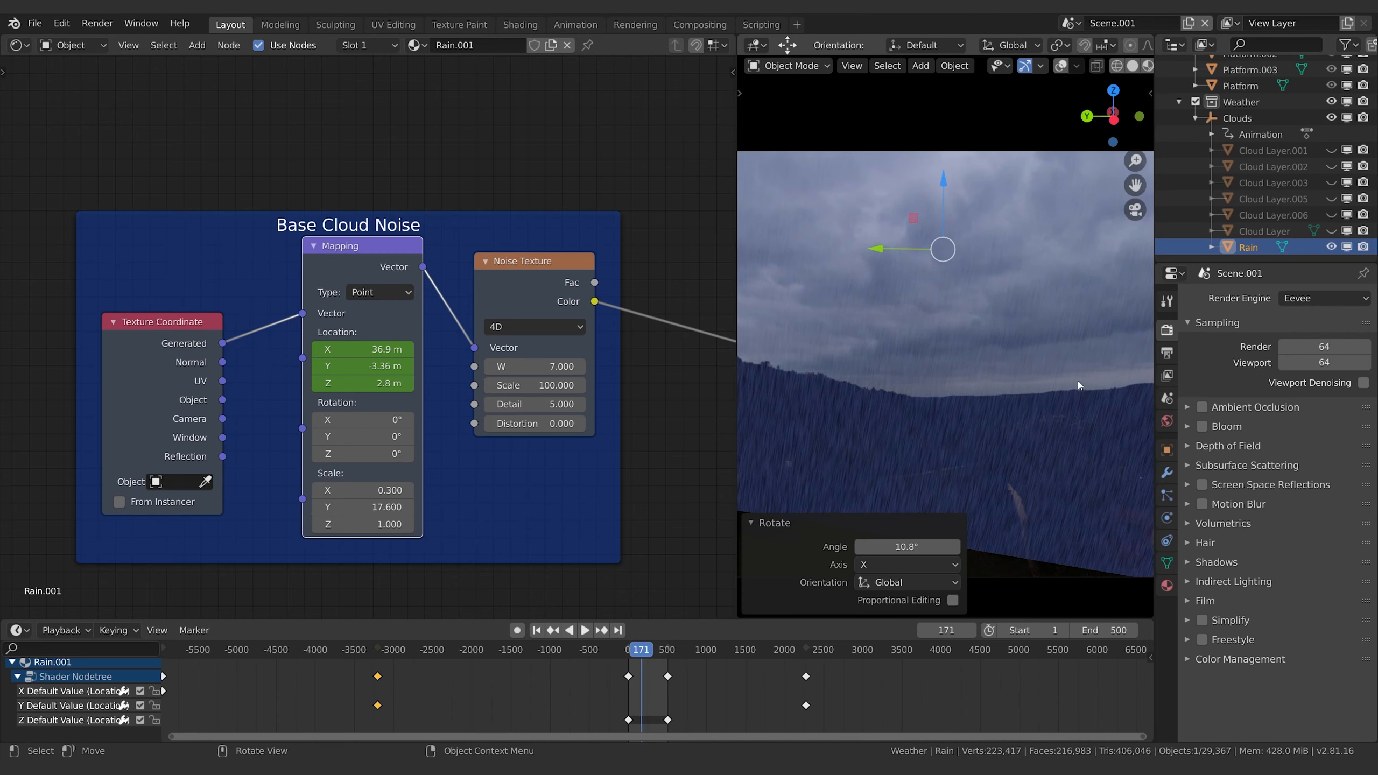
- Scale the Rain plane up uniformly by 1.374 and rotate it a further 2.39° about the global X axis
key(s)
right_click(745, 389)
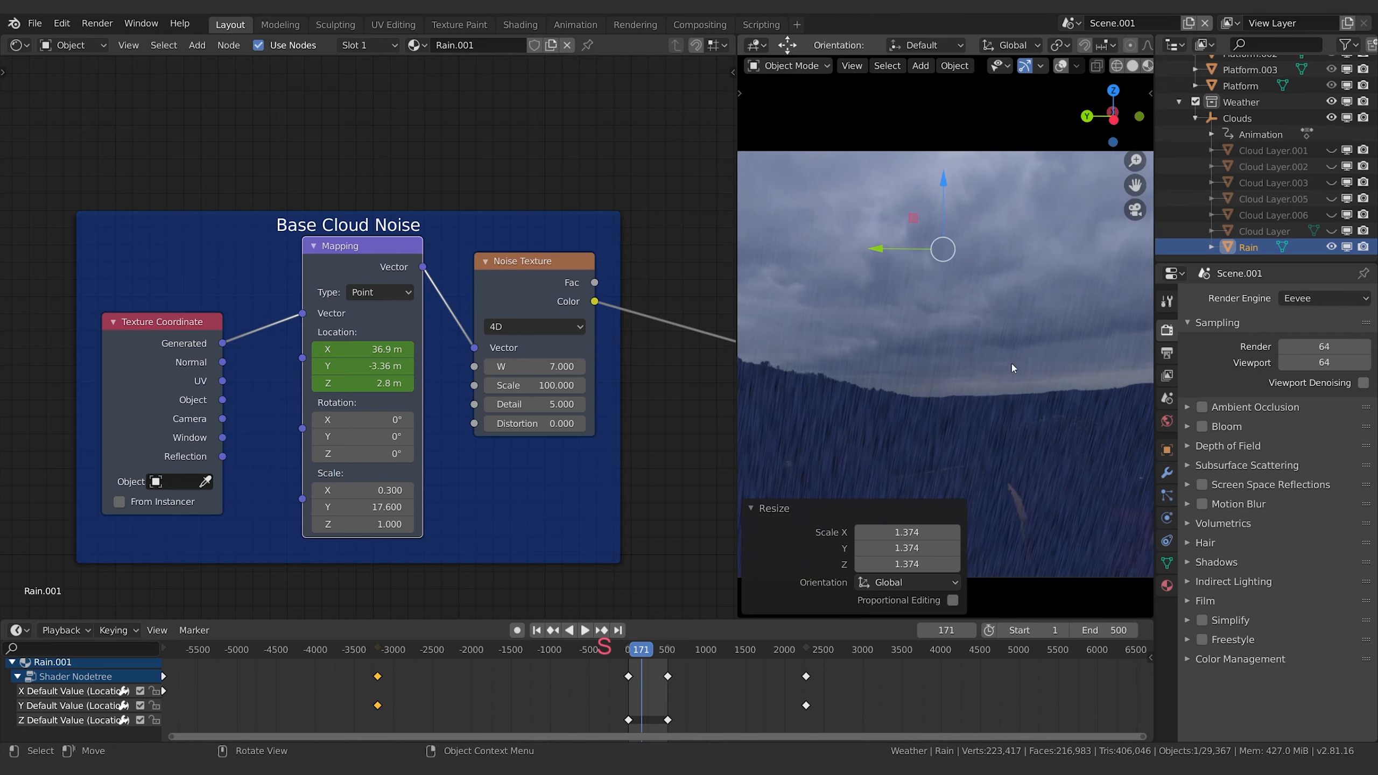
key(r)
key(x)
click(1033, 372)
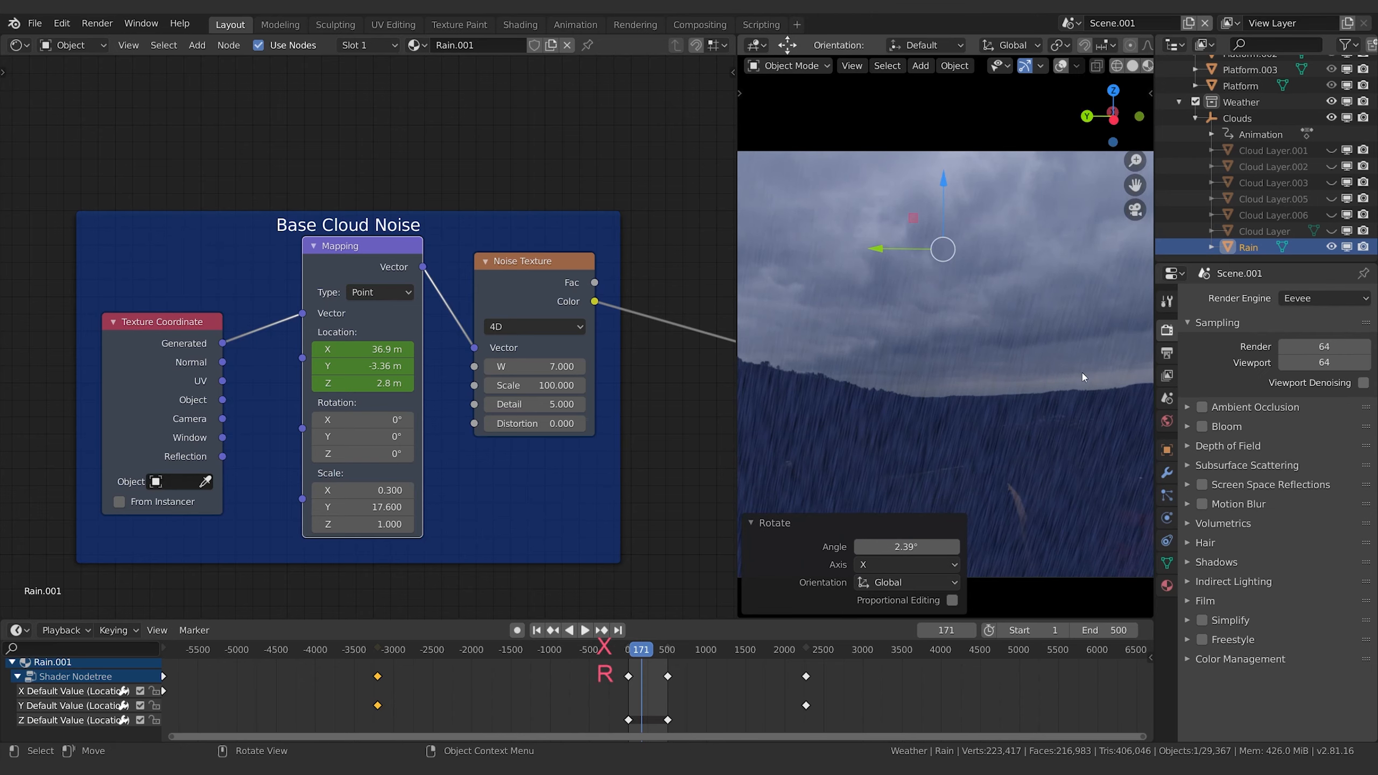
- Play the animation to review the slanted rain and collapse the Rotate operator settings
key(space)
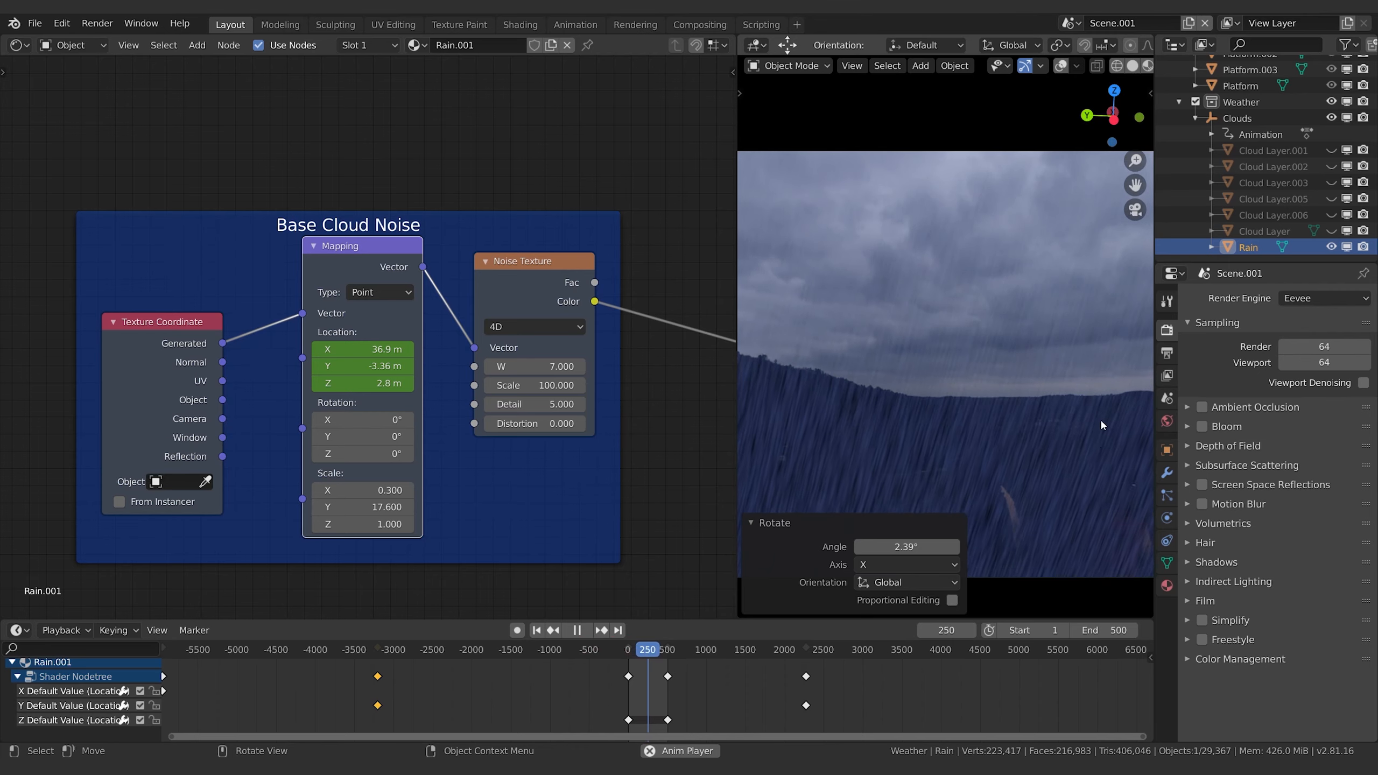
click(753, 523)
key(space)
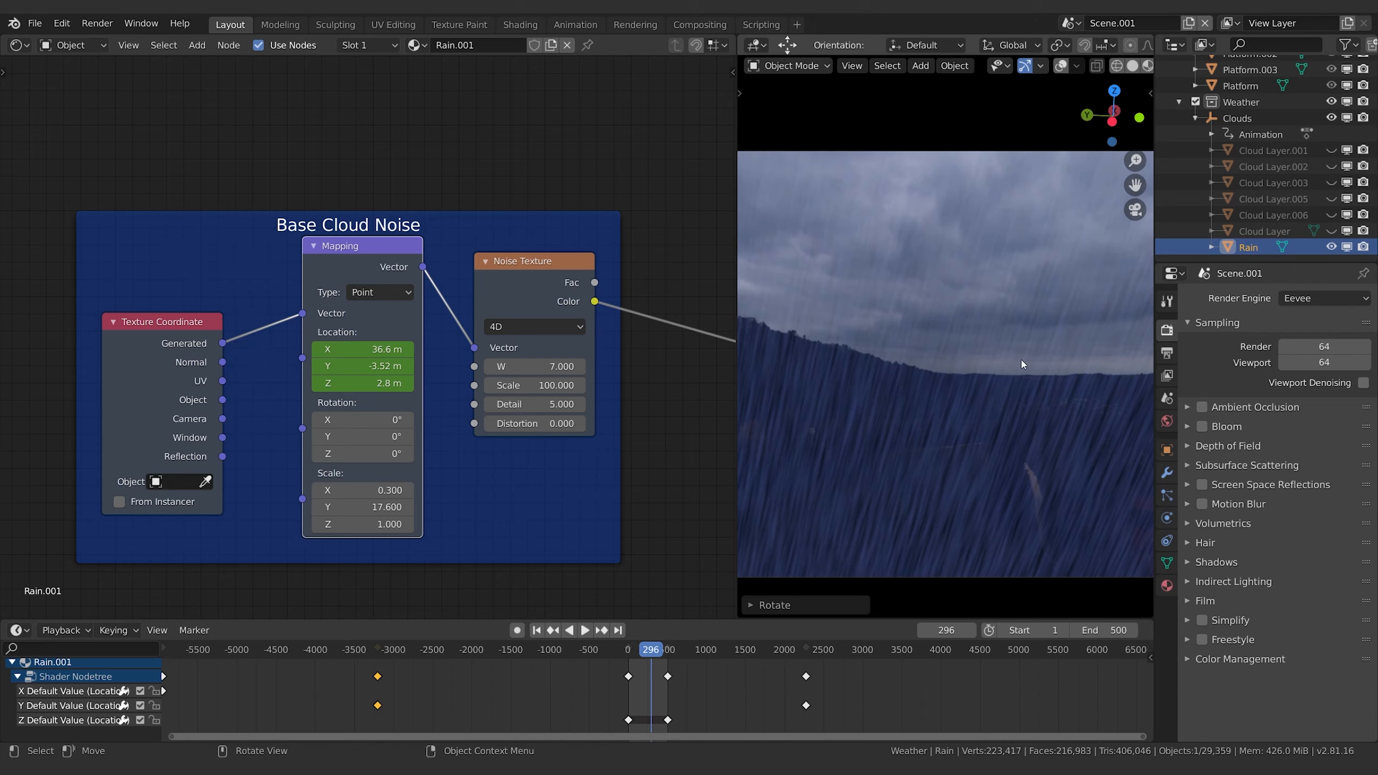
scroll(537, 252, down, 4)
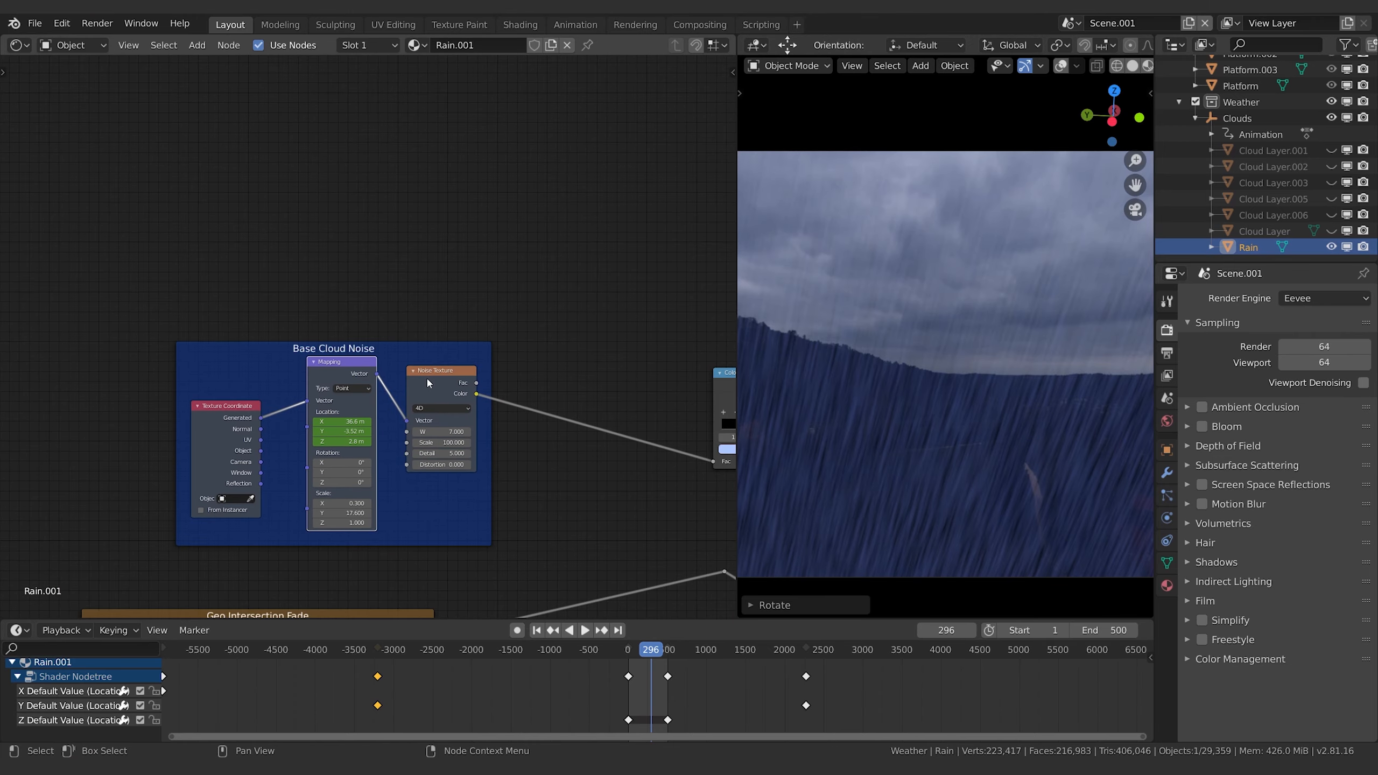
- Duplicate the Noise Texture and Mapping nodes and place the copies above the originals in the Base Cloud Noise frame
click(427, 383)
middle_drag(555, 264, 523, 287)
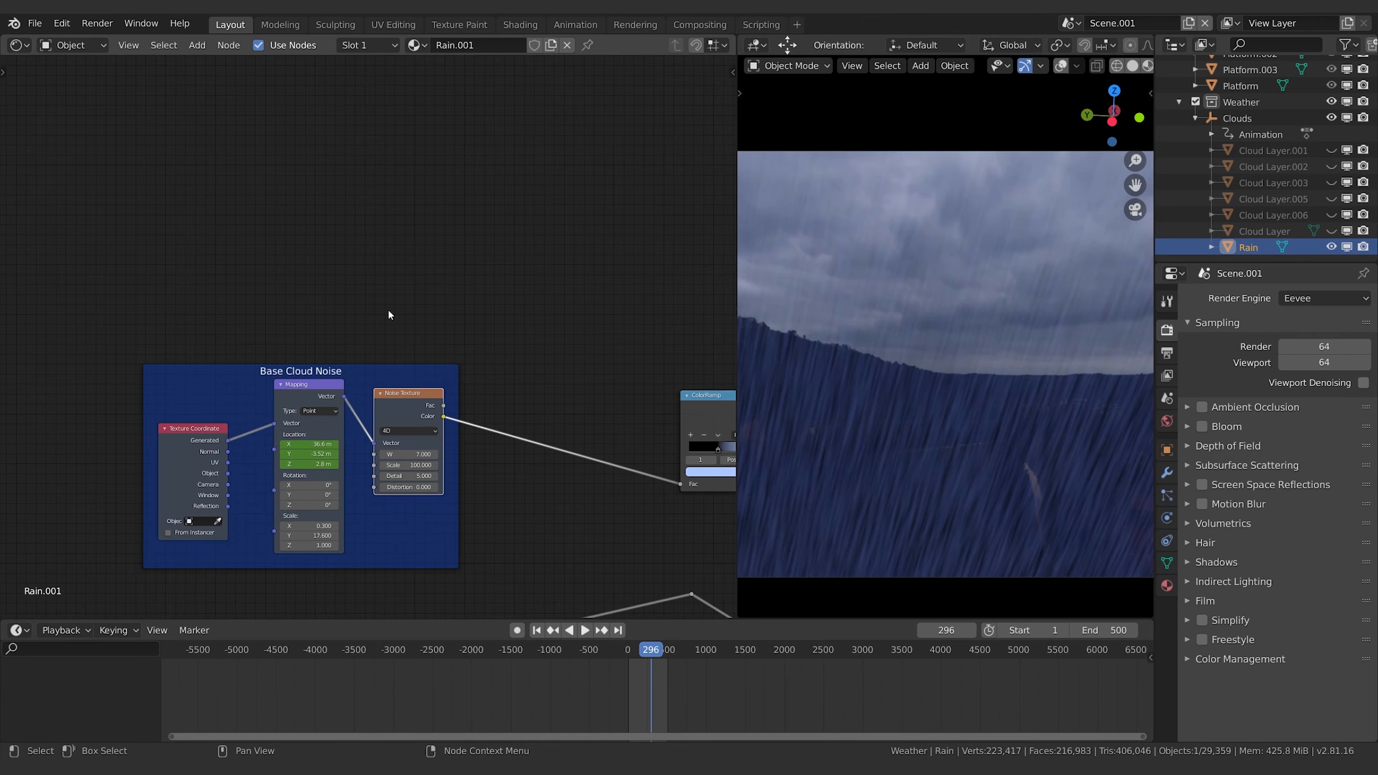
key(shift+d)
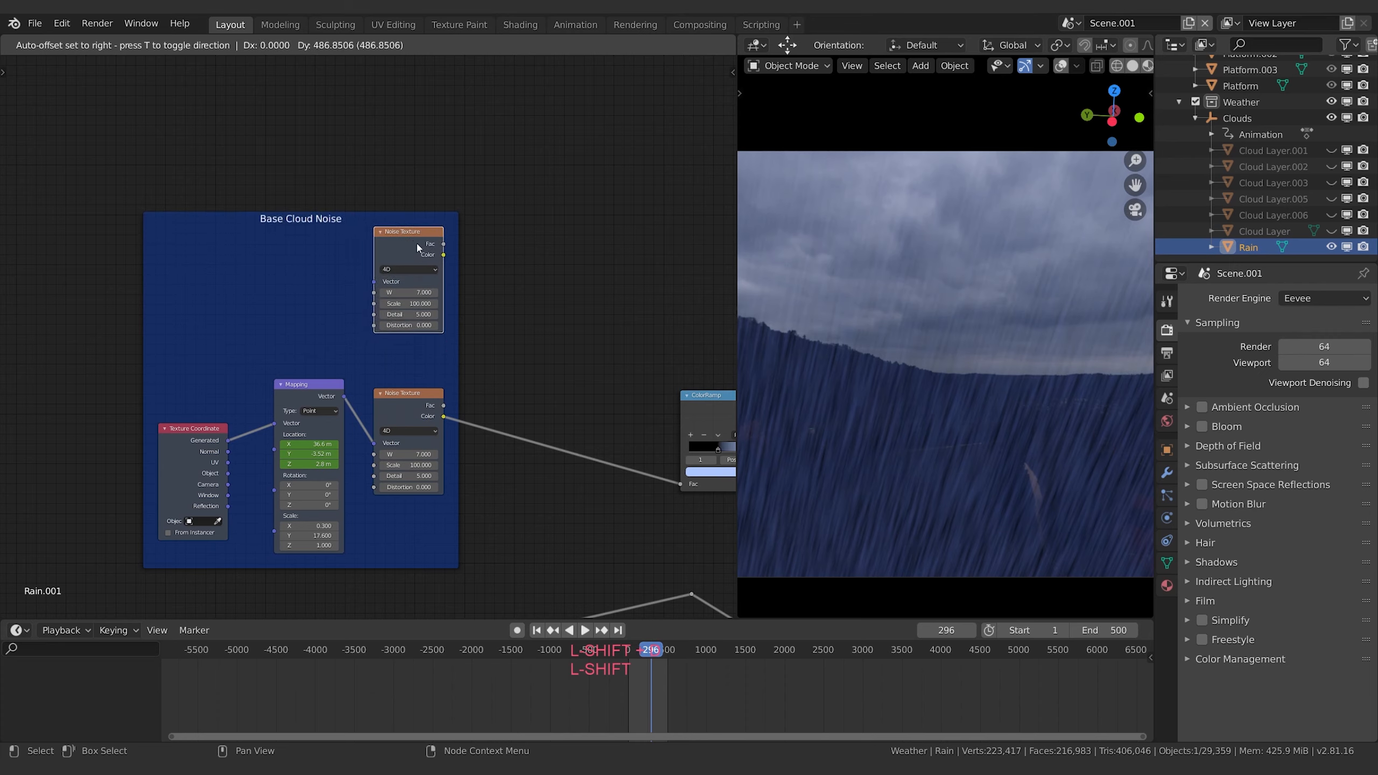
click(417, 248)
click(304, 391)
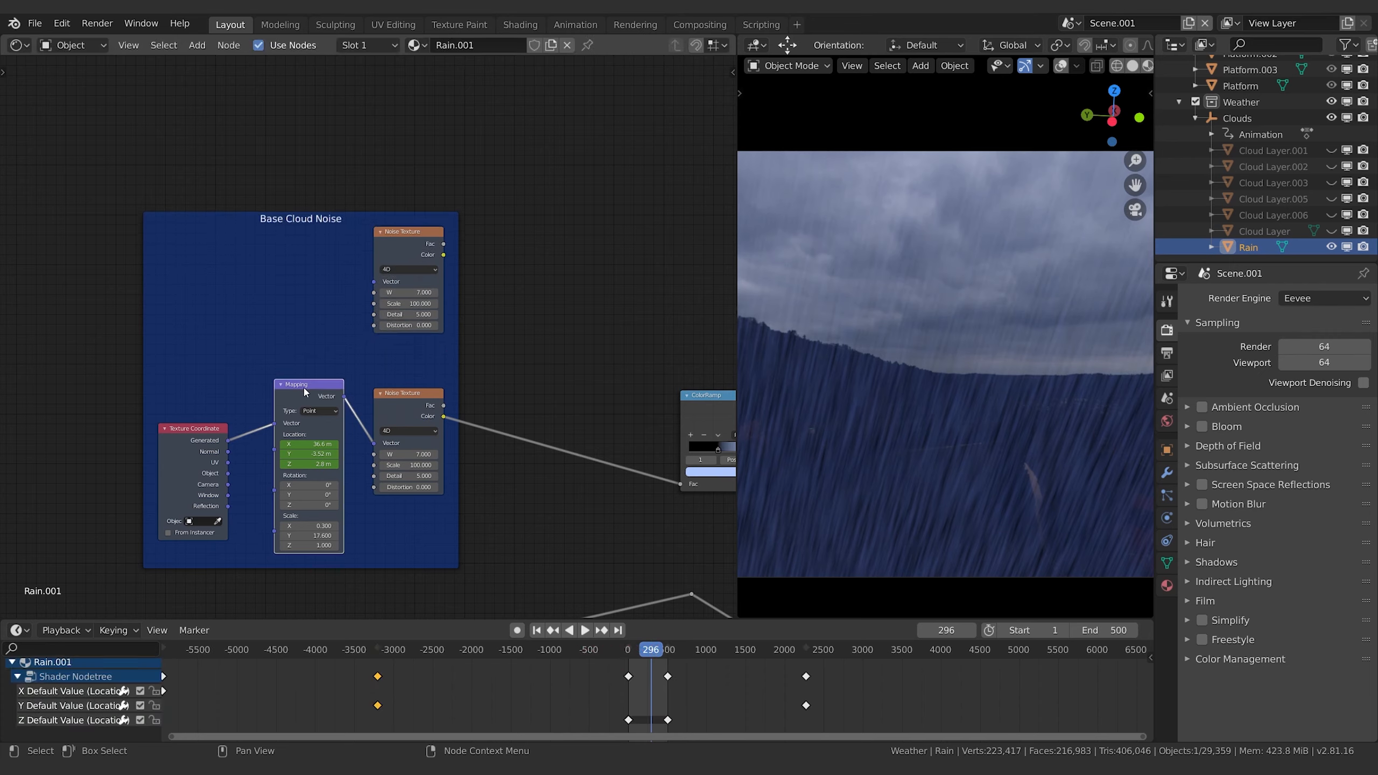
key(shift+d)
click(296, 160)
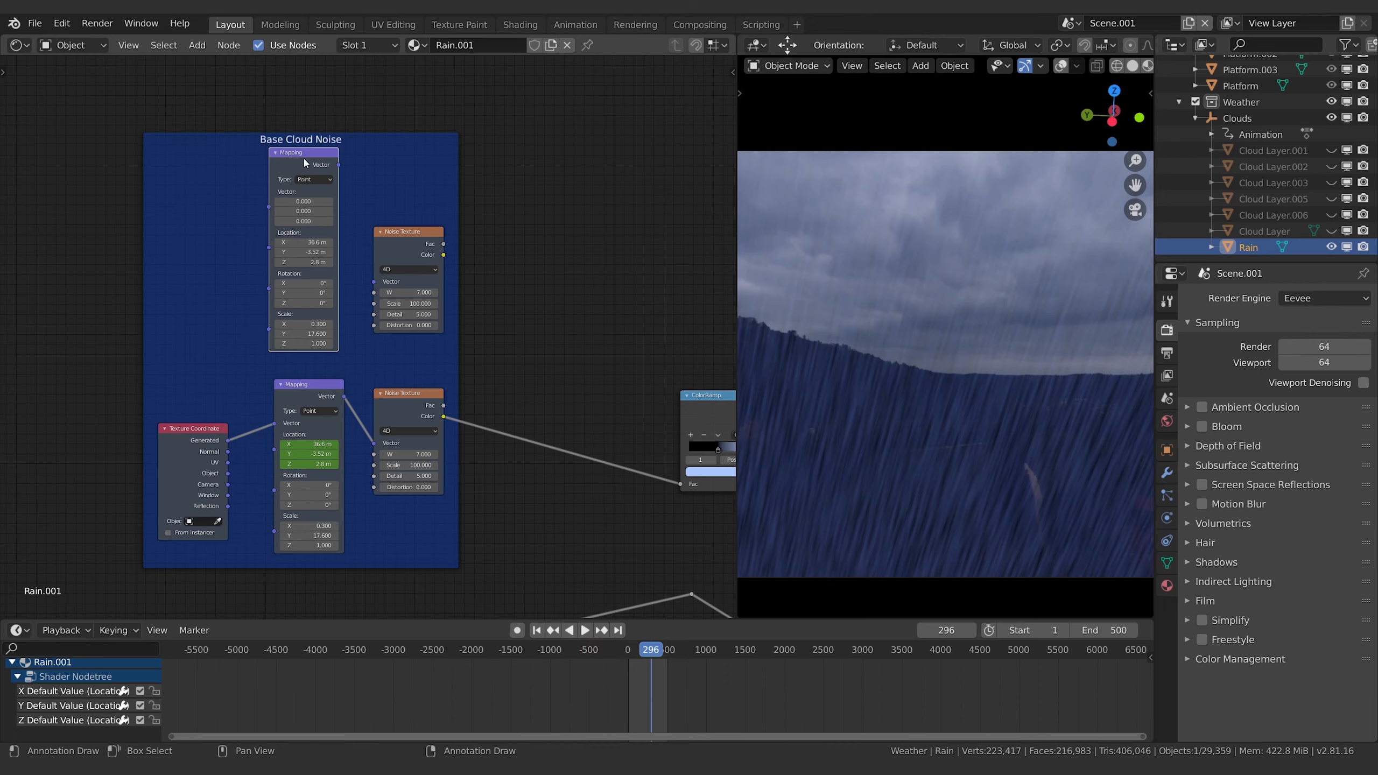
- Reset the duplicated Mapping's location and scale to defaults and link it between the Texture Coordinate's Generated output and the duplicated Noise Texture
right_click(325, 243)
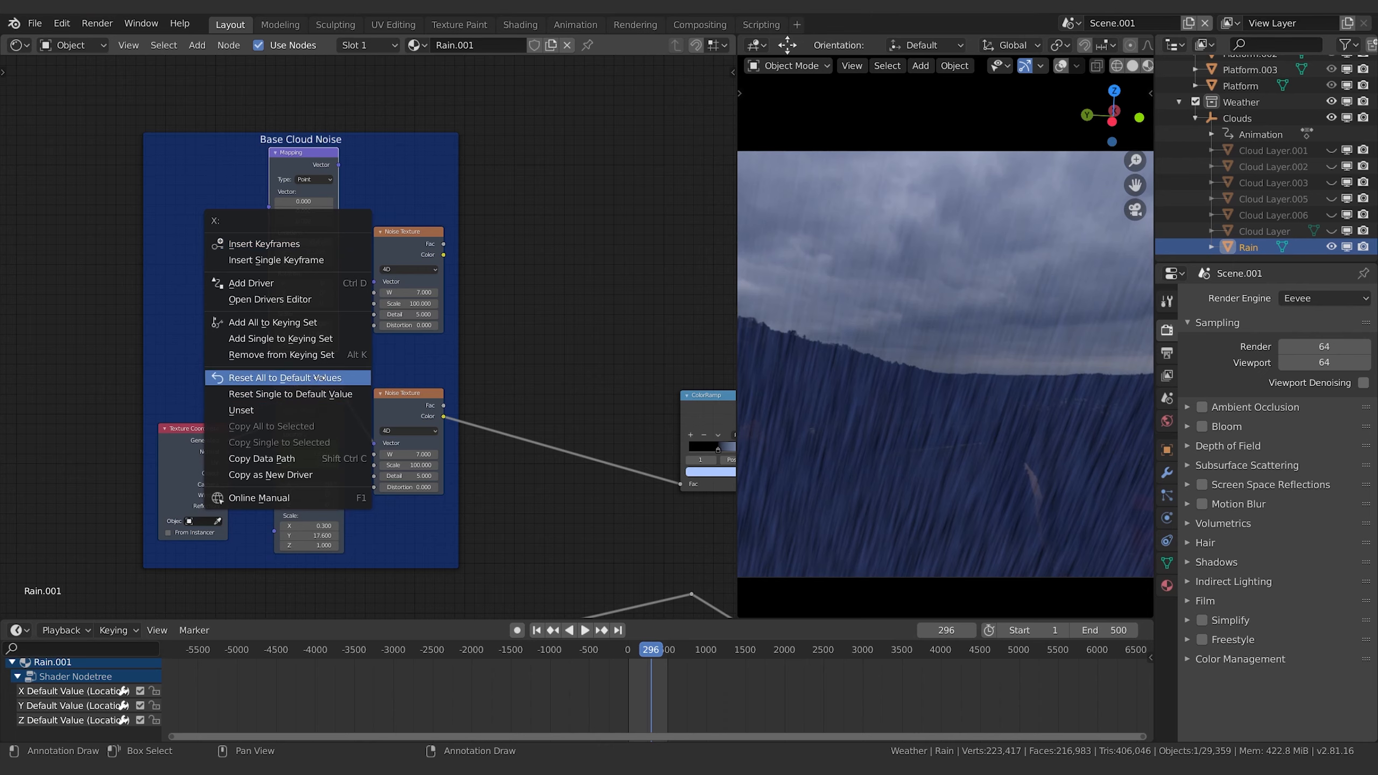
click(285, 378)
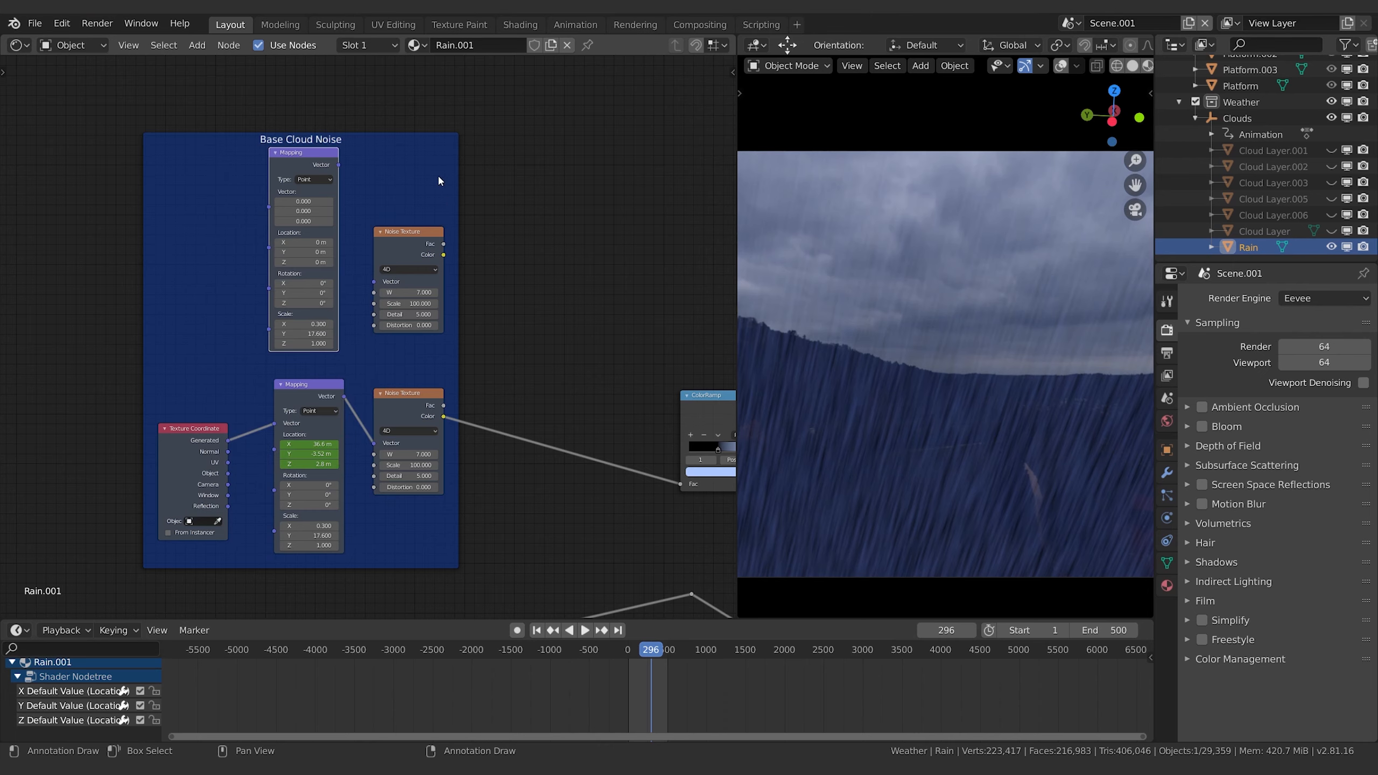
right_click(304, 334)
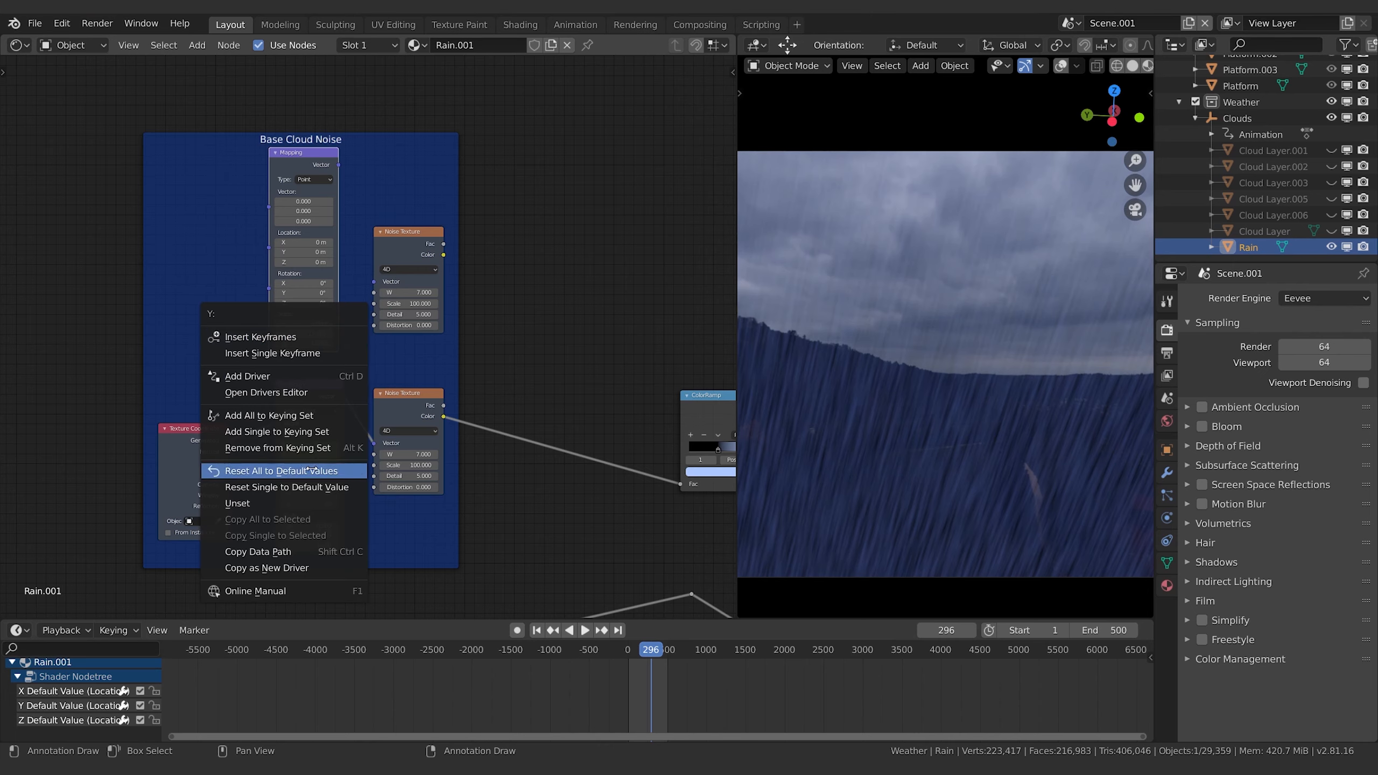
click(280, 470)
drag(228, 440, 269, 206)
drag(344, 166, 373, 282)
- Duplicate the ColorRamp, feed it with the new Noise Texture's Color, and link its Color output to the shader's Base Color
middle_drag(631, 317, 368, 317)
click(443, 396)
key(shift+d)
click(432, 219)
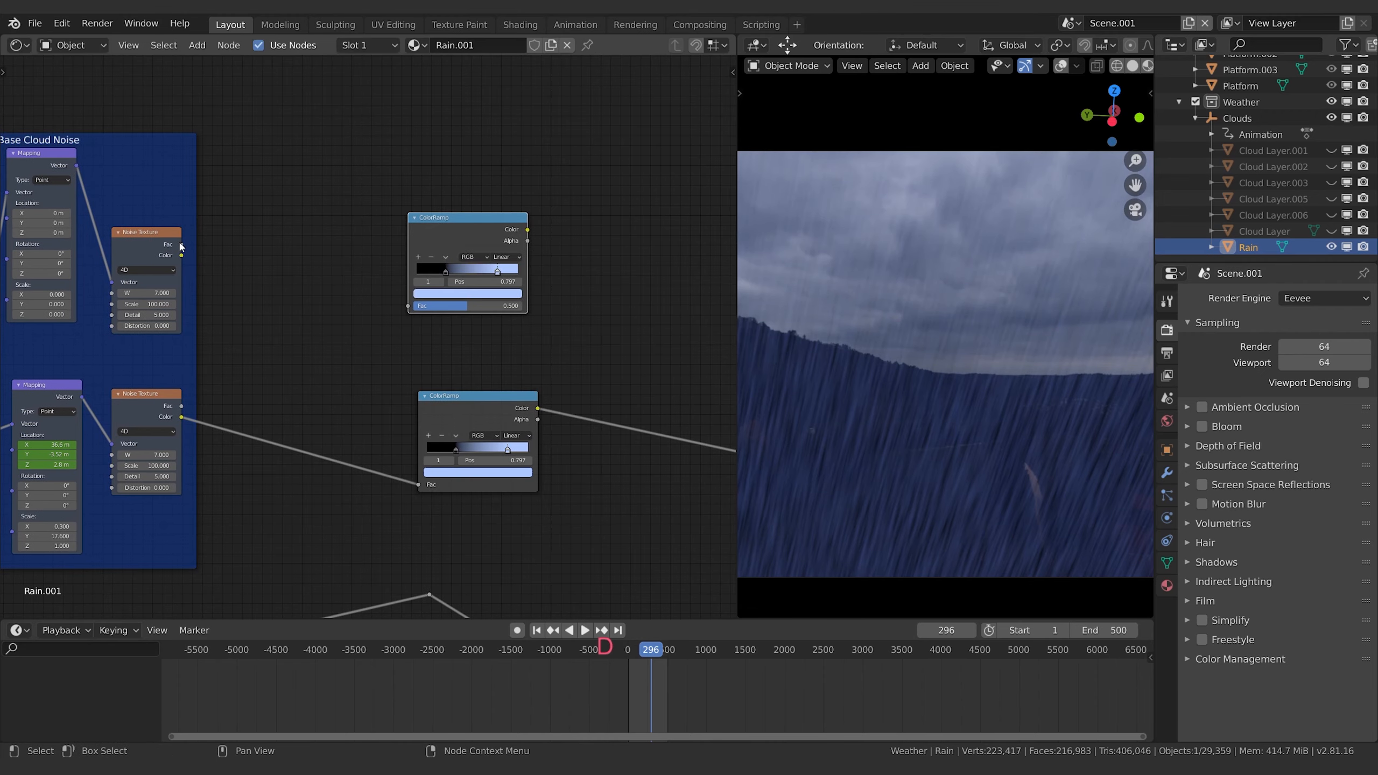
drag(183, 255, 408, 306)
middle_drag(540, 250, 343, 215)
drag(331, 198, 547, 422)
middle_drag(548, 422, 771, 470)
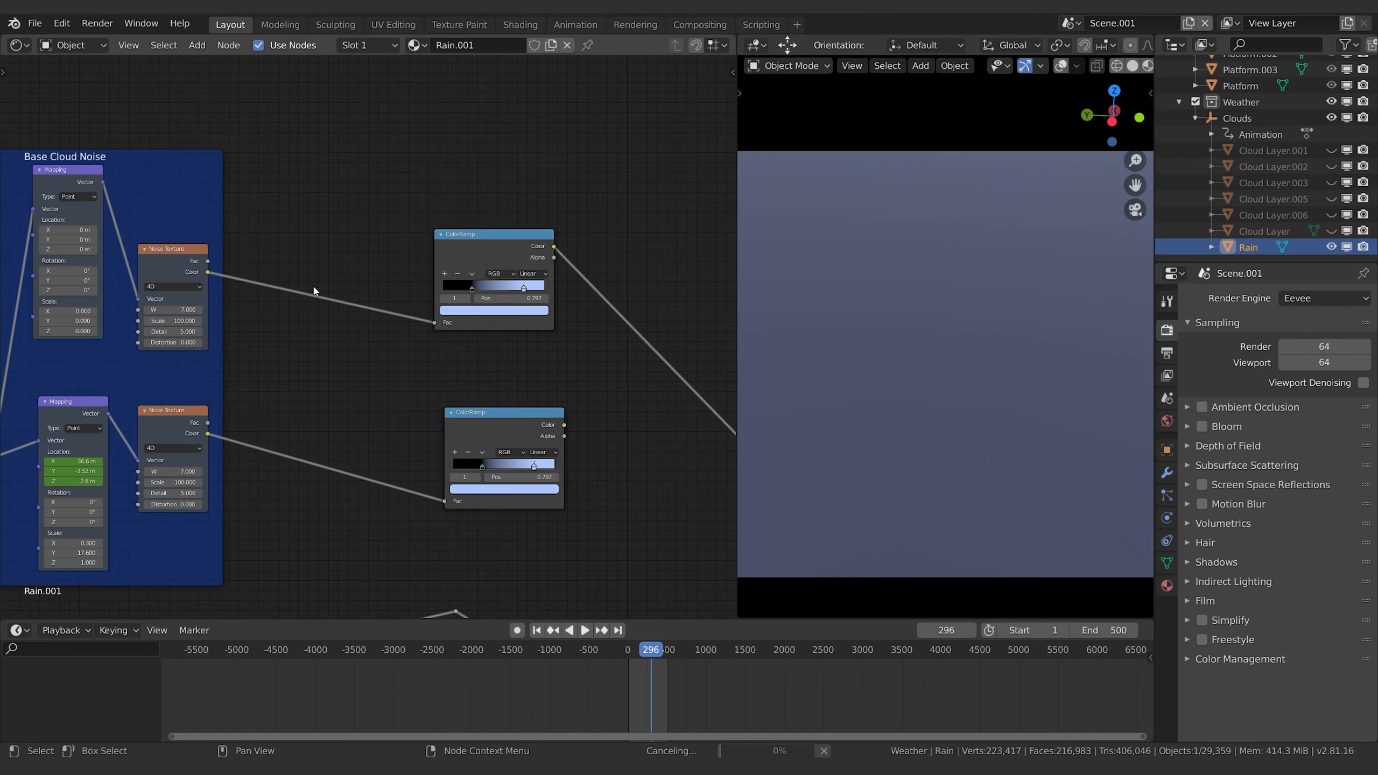
- Set the duplicated Mapping node's scale to 1 on X, Y and Z
middle_drag(289, 272, 519, 279)
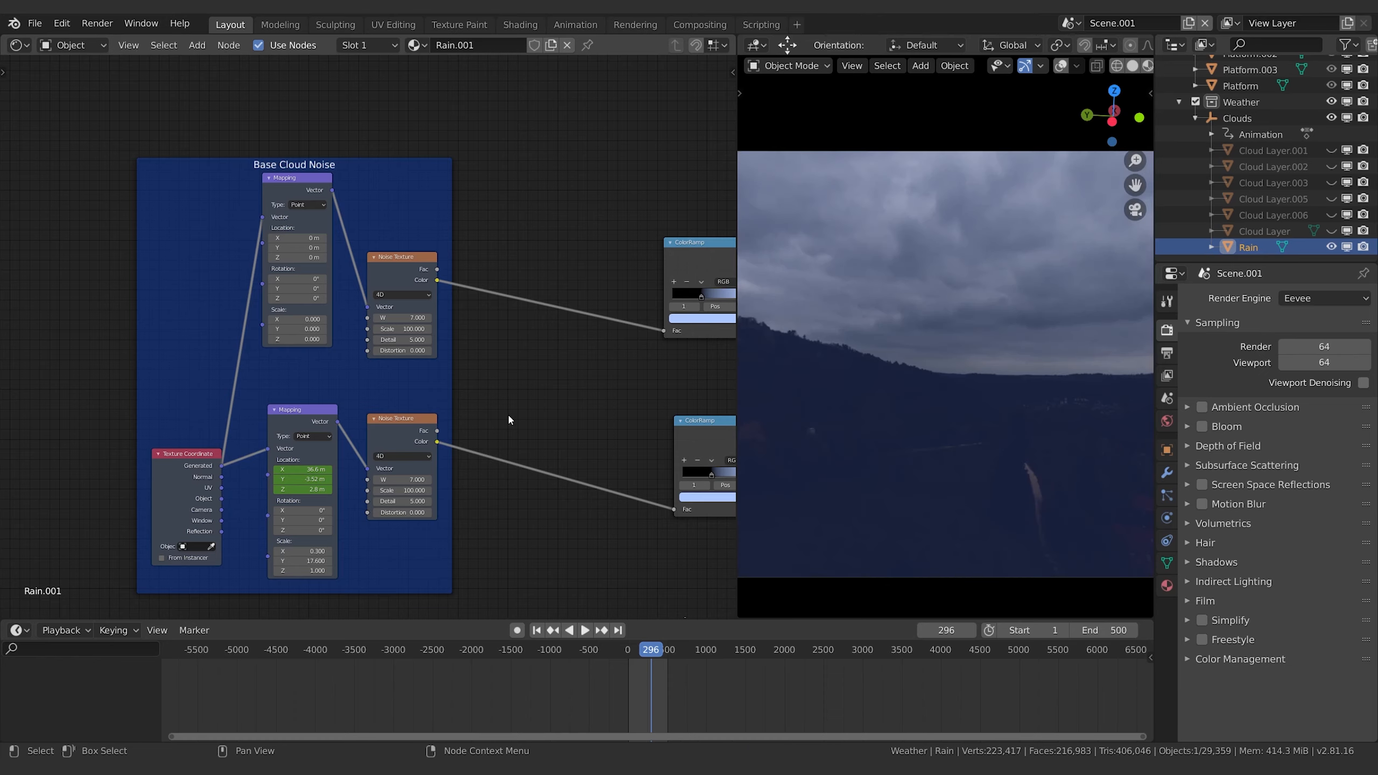
scroll(1057, 335, down, 3)
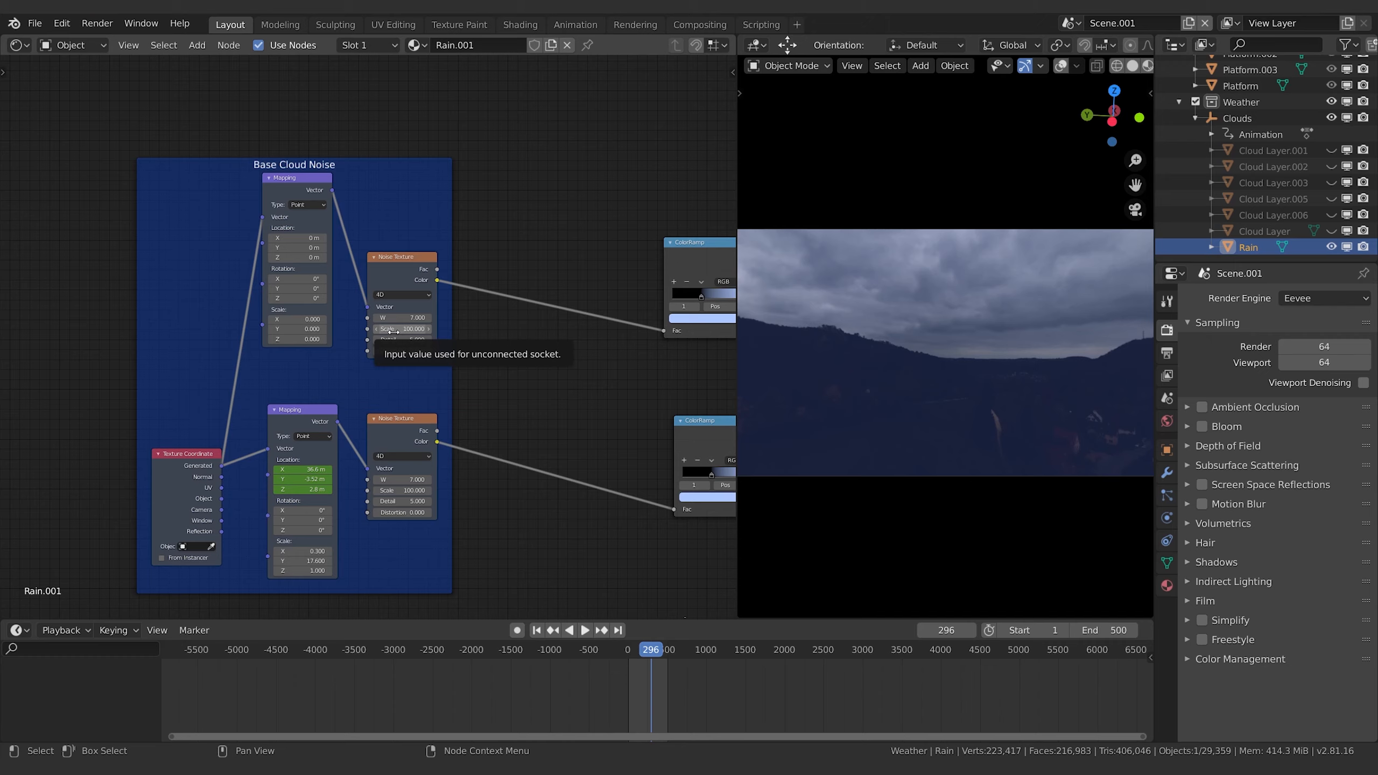
click(304, 319)
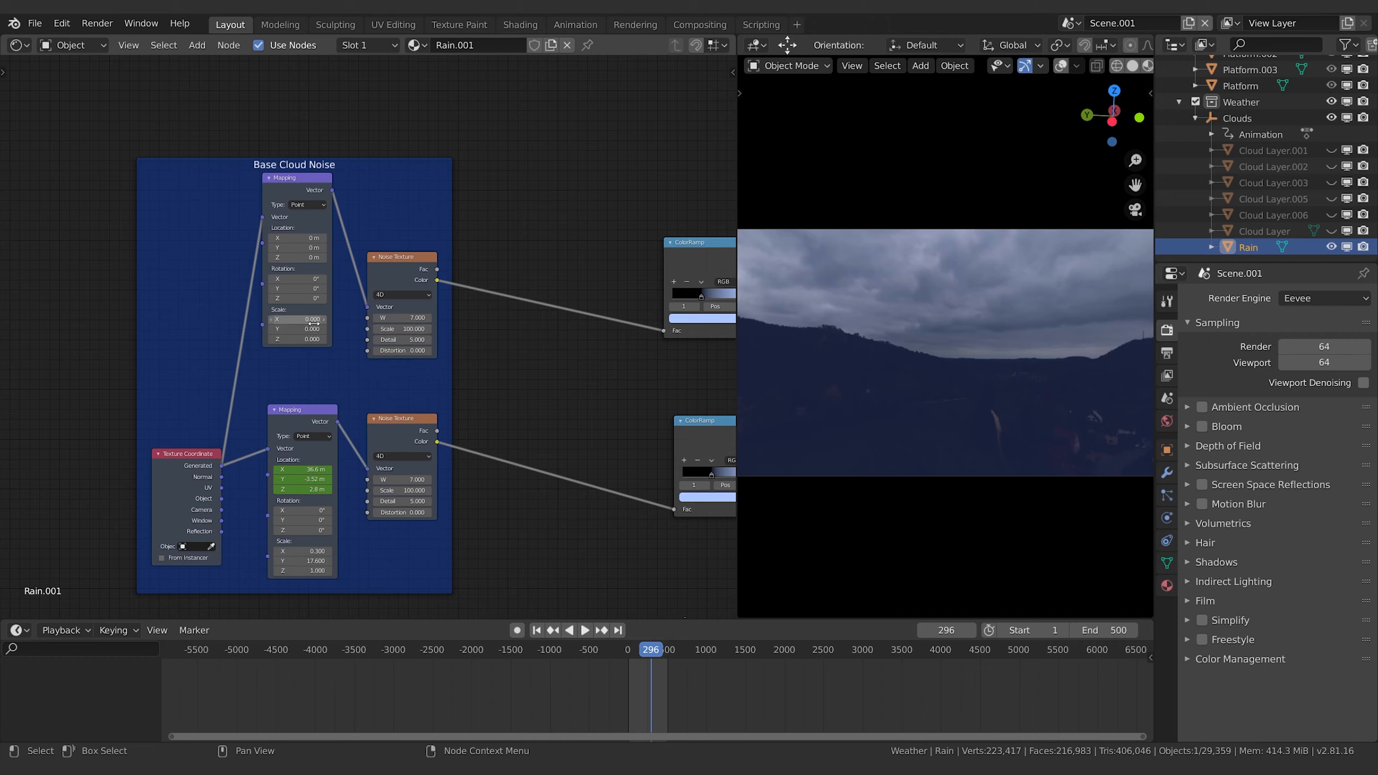
text(1)
key(Tab)
text(1)
key(Tab)
text(1)
key(Return)
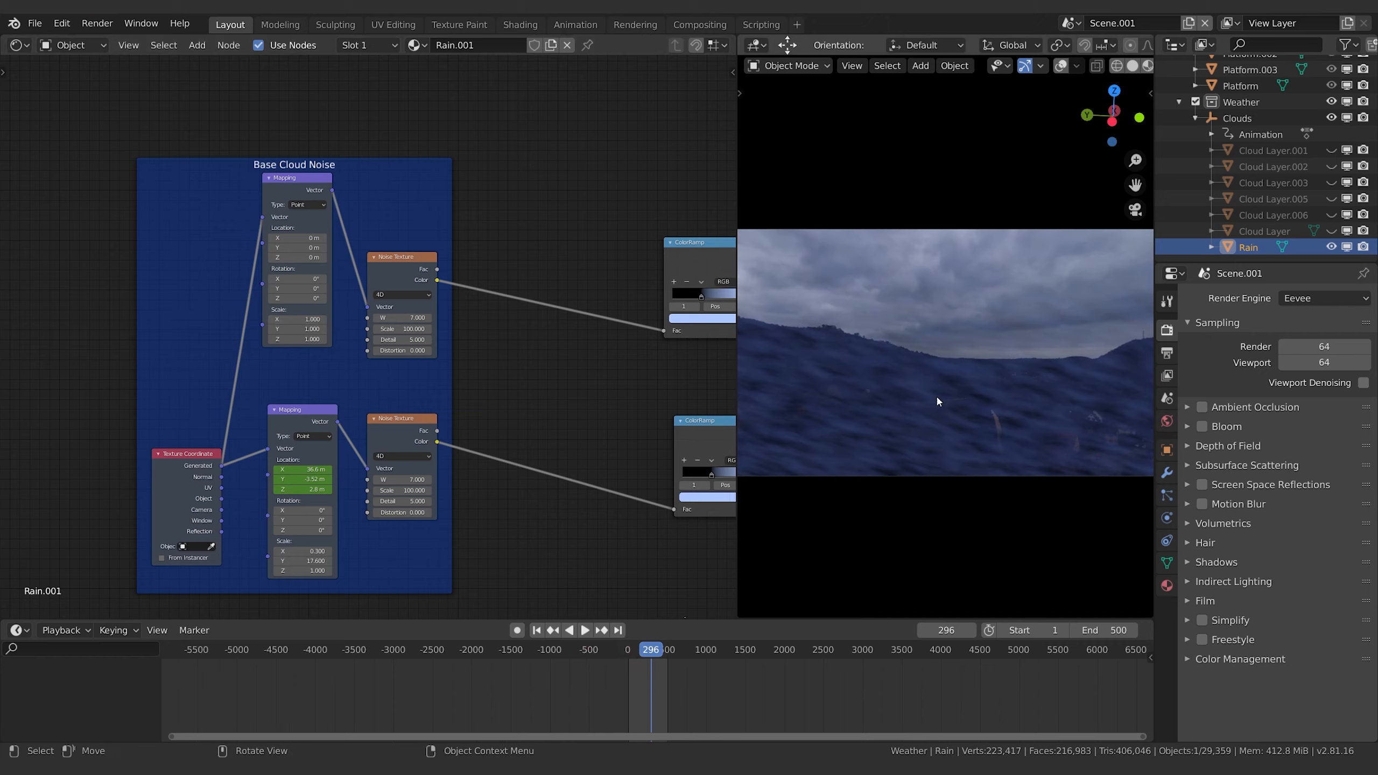
- Set the new Noise Texture's scale to 13.5 and move the duplicated ColorRamp's light stop to position 0.545
drag(412, 328, 285, 328)
middle_drag(684, 353, 505, 365)
mouse_move(523, 307)
mouse_down()
mouse_move(569, 308)
mouse_move(549, 308)
mouse_up()
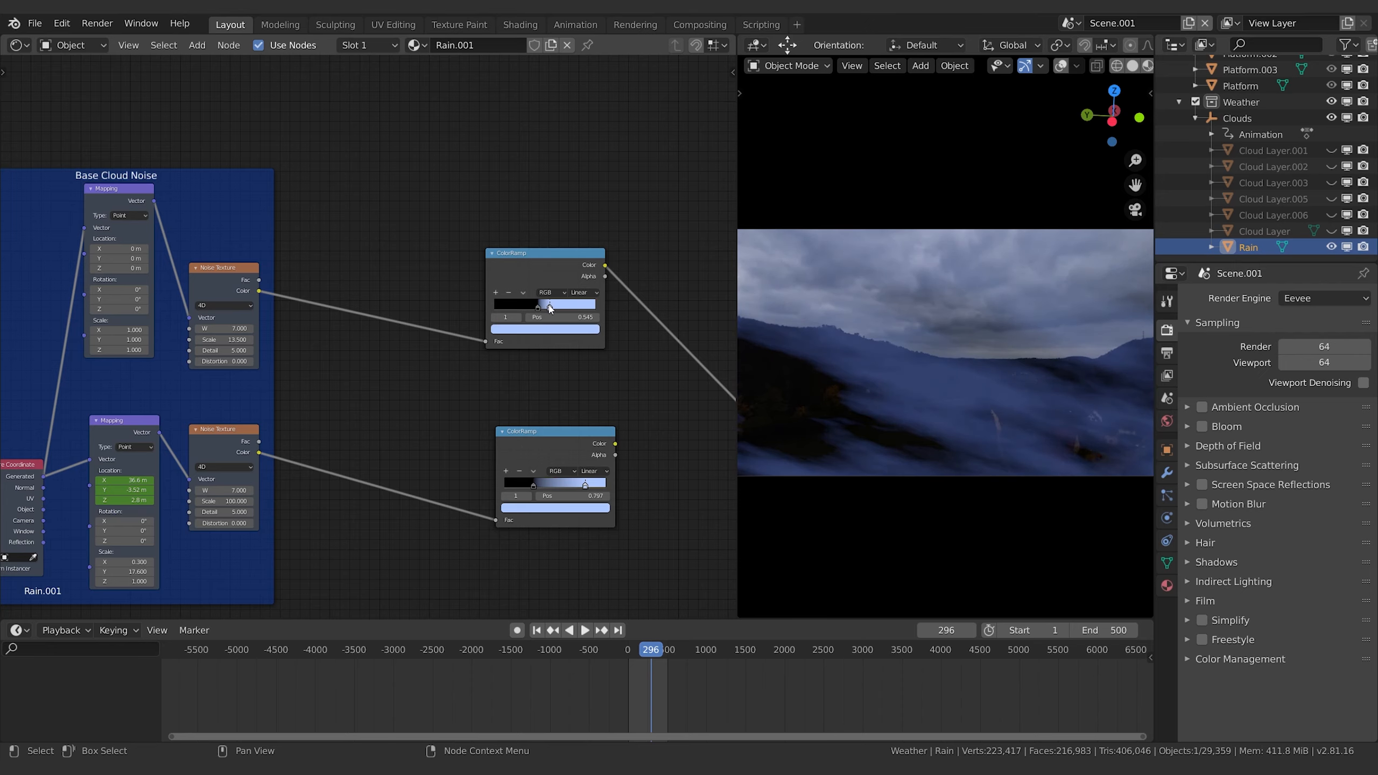
- Set the duplicated Mapping's scale to X 0.3 and Y 3, and the W of its Noise Texture to 6.7
middle_drag(348, 361, 459, 365)
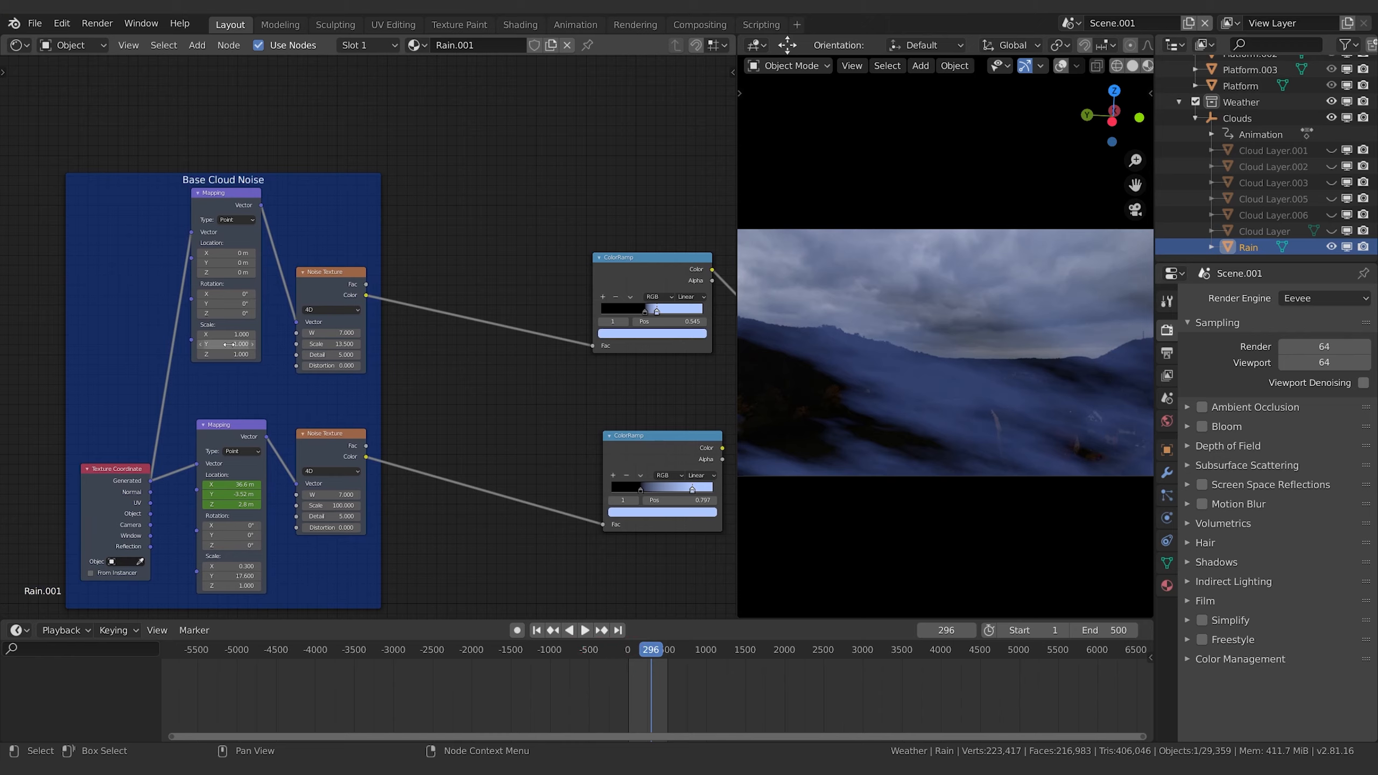
drag(229, 344, 315, 344)
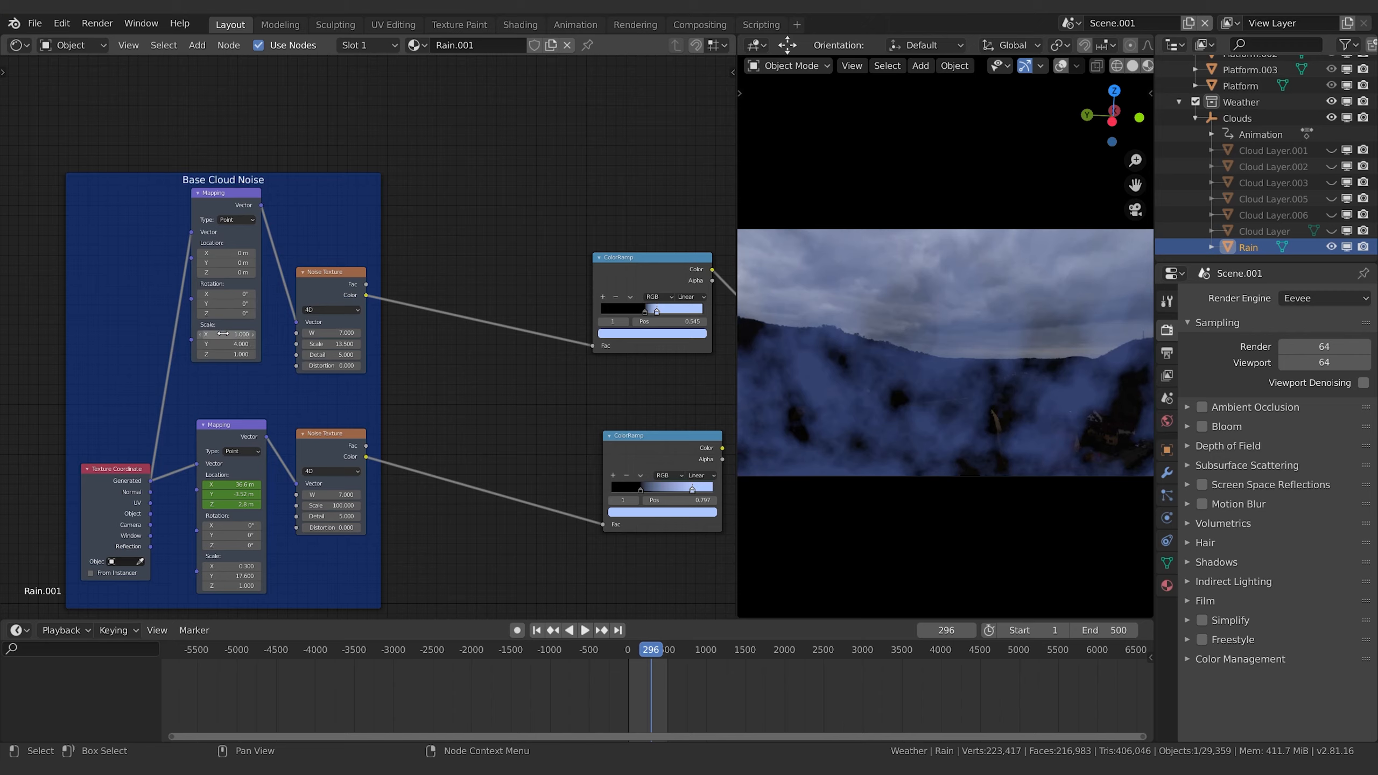
mouse_move(229, 334)
mouse_down()
mouse_move(200, 334)
mouse_move(210, 343)
mouse_up()
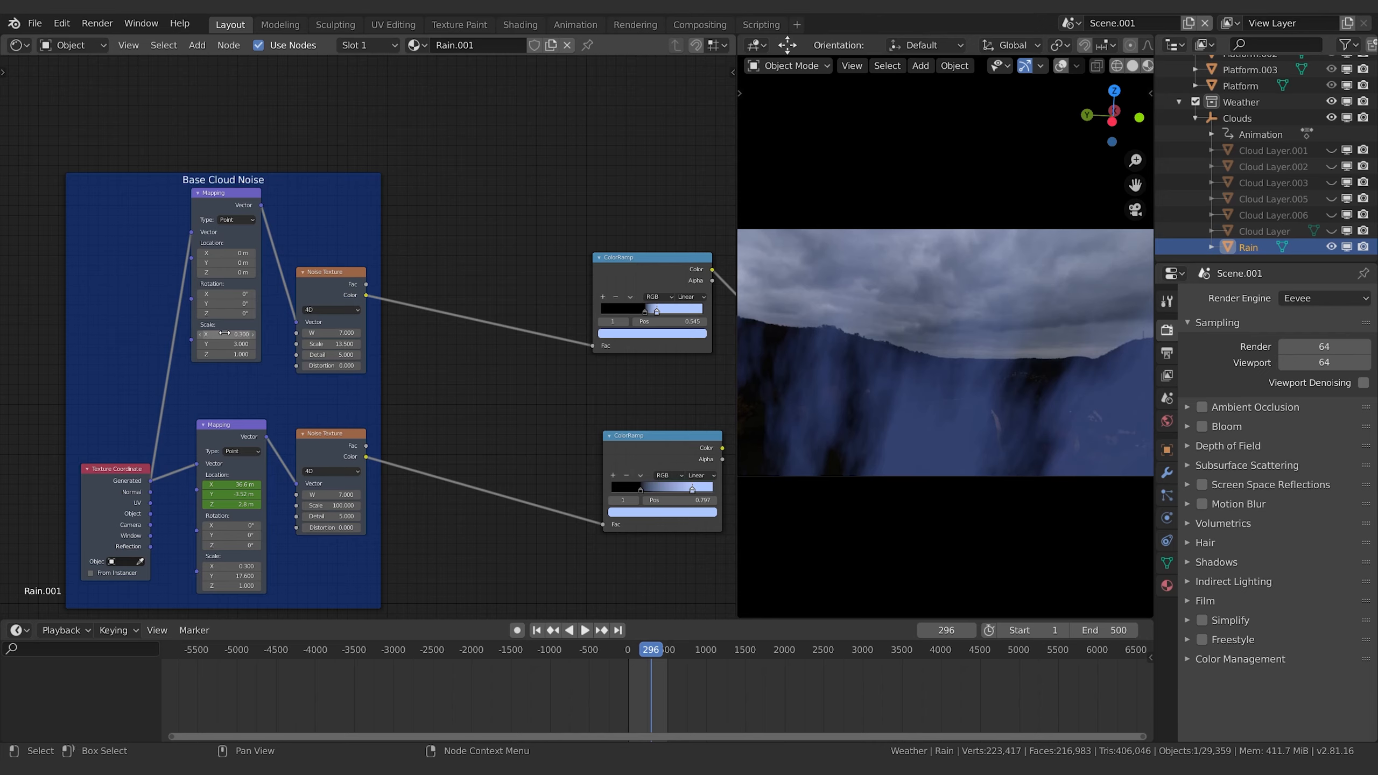
drag(332, 332, 322, 332)
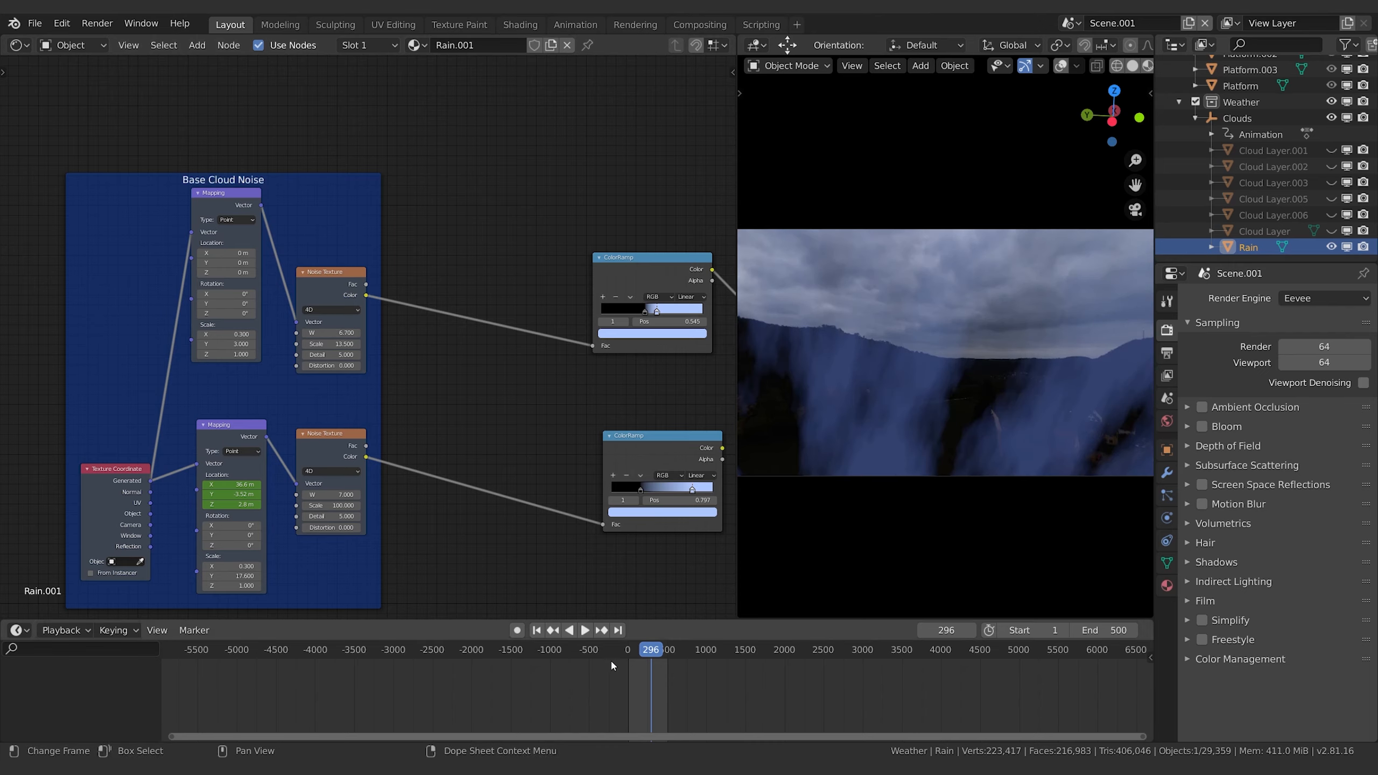
- Move to frame 0 and briefly play the animation to check the large-scale noise
drag(646, 651, 626, 650)
key(space)
key(space)
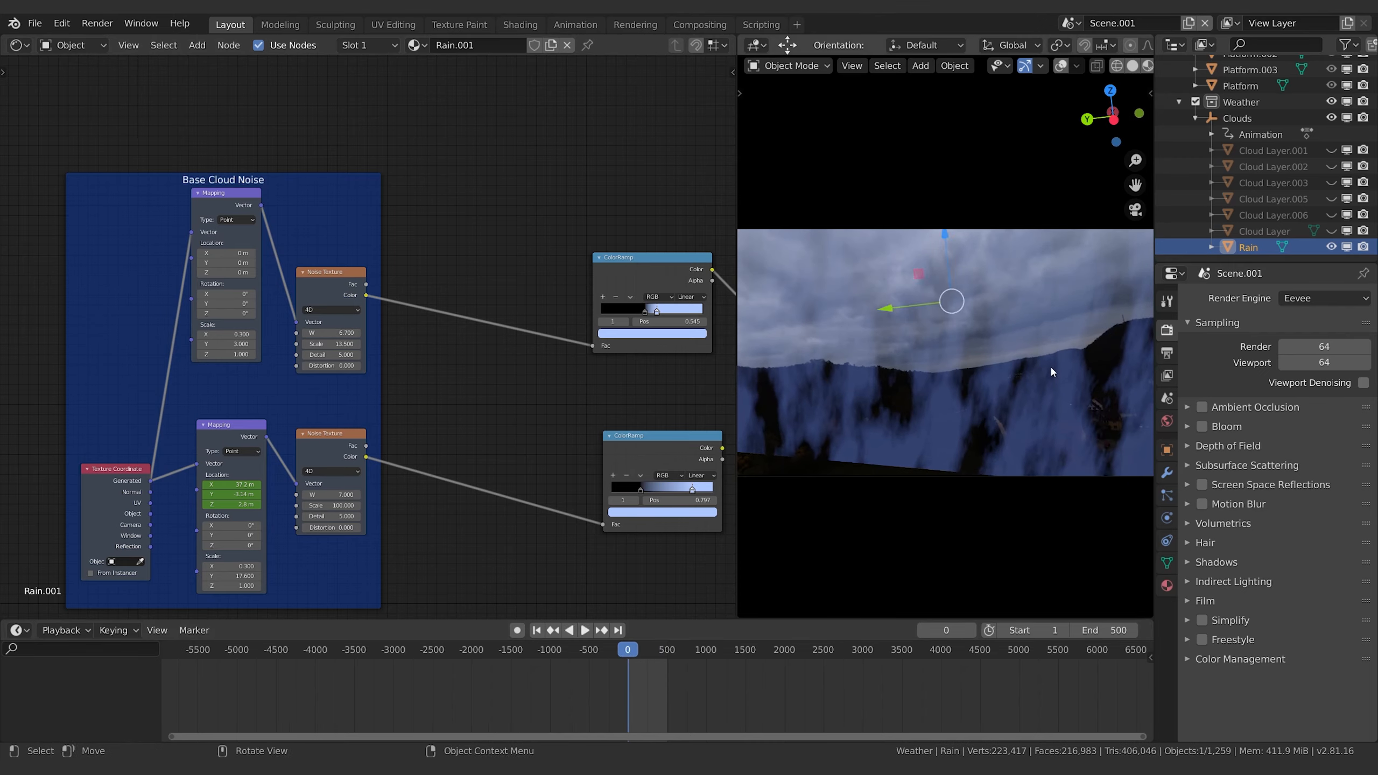
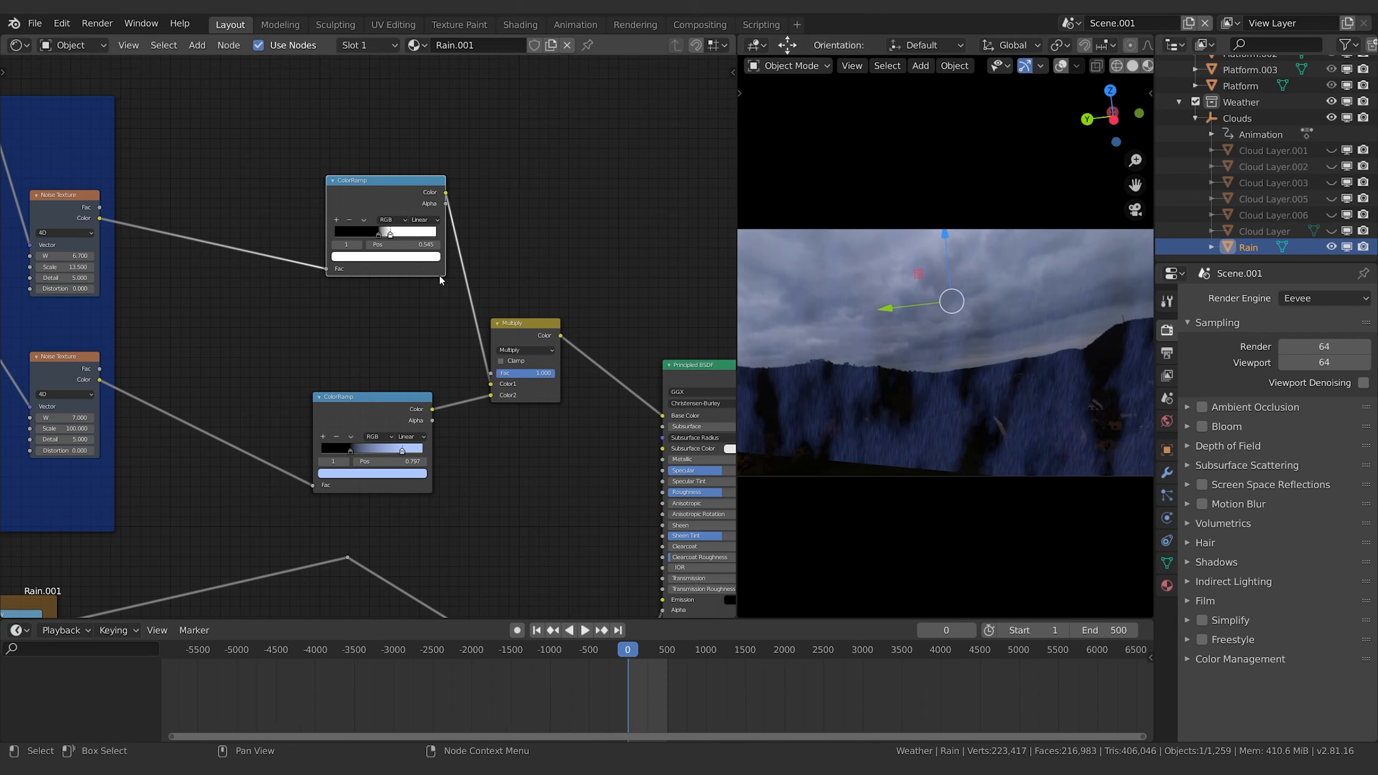
- Set the upper ColorRamp's white stop to position 0.724 and the lower ColorRamp's black stop to position 0.233
mouse_move(397, 235)
mouse_down()
mouse_move(372, 238)
mouse_move(407, 237)
mouse_up()
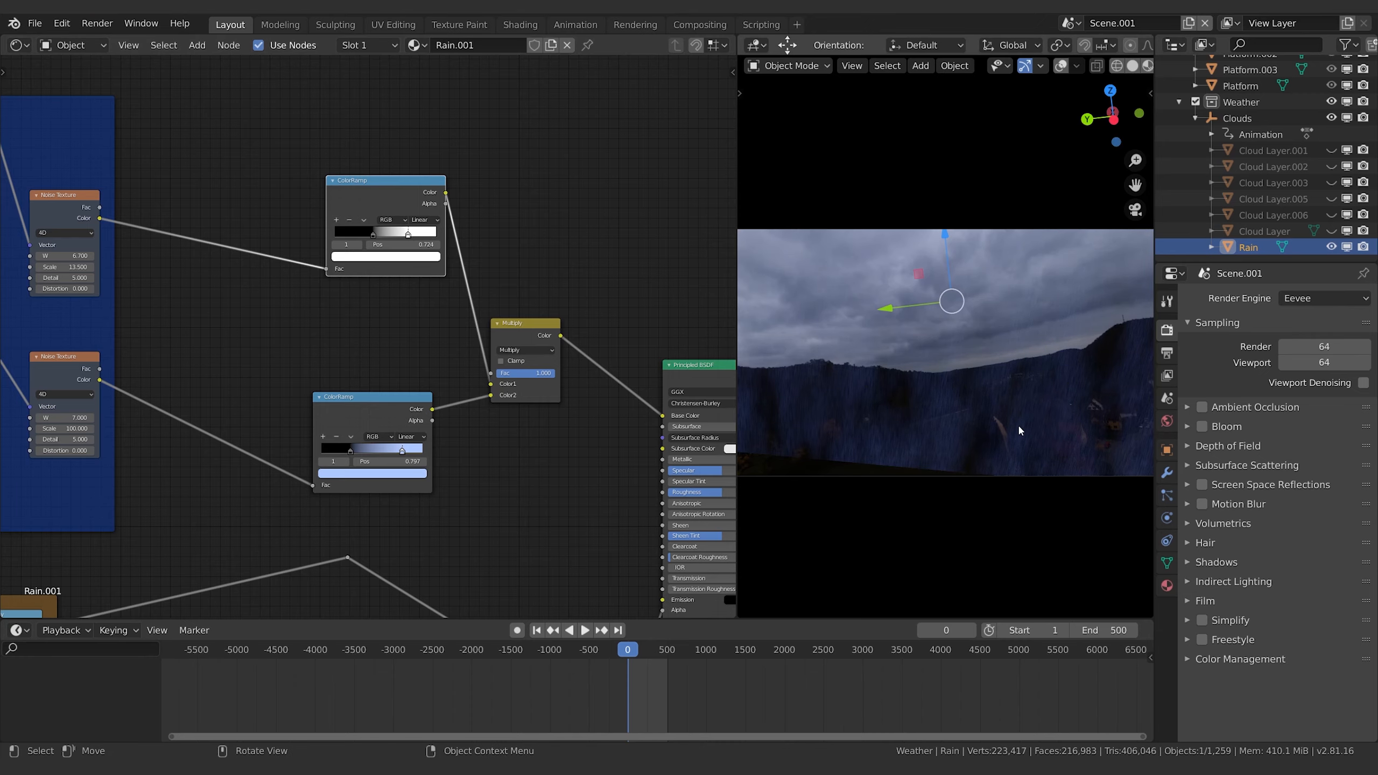
middle_drag(622, 328, 600, 297)
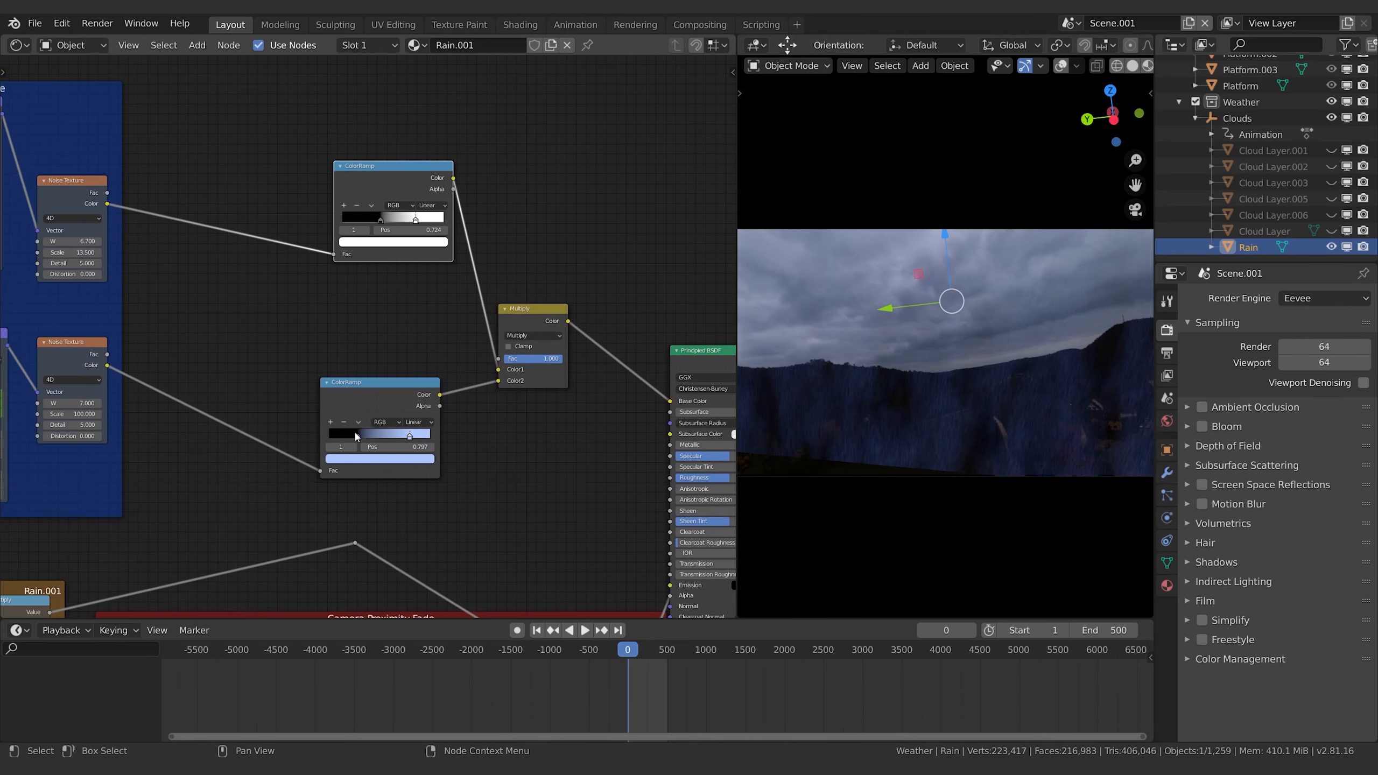
drag(357, 435, 369, 437)
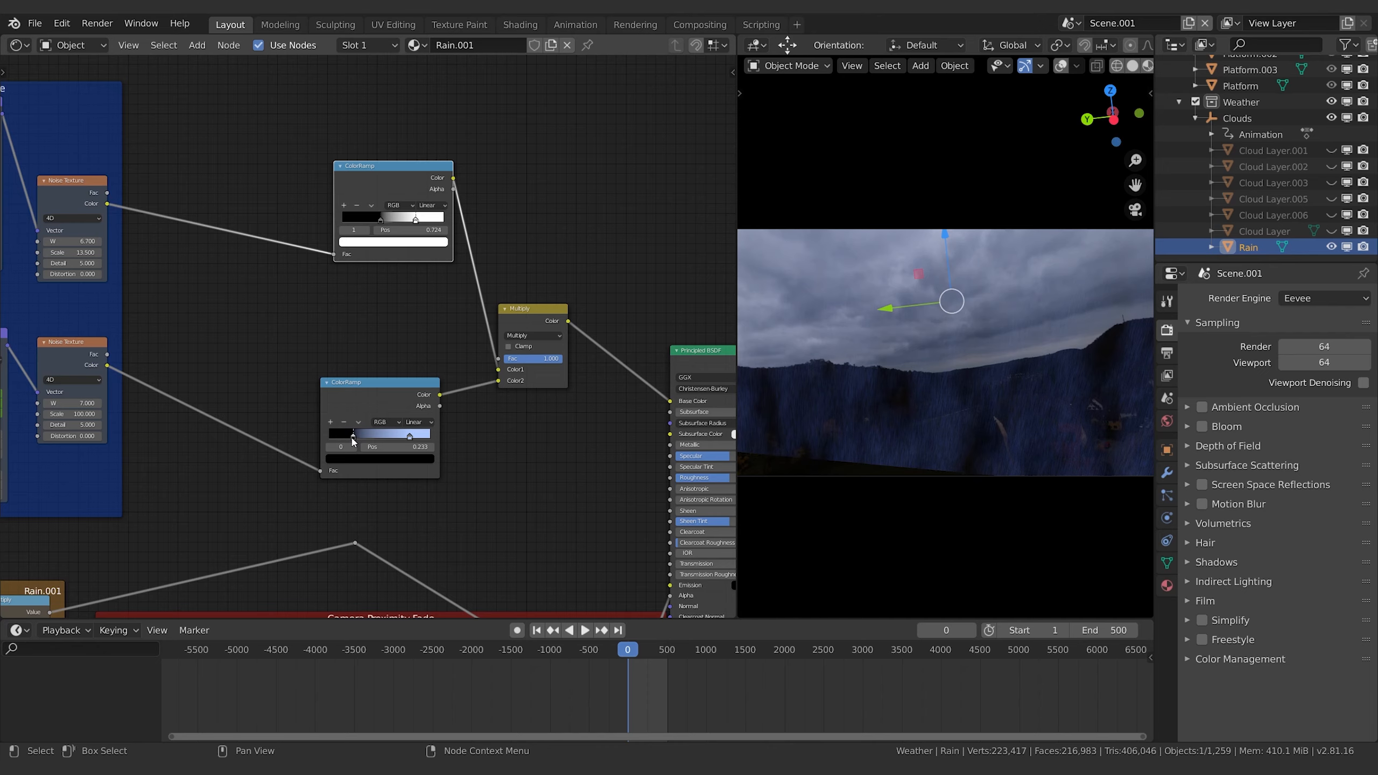
drag(352, 437, 352, 438)
- Play the animation briefly and examine the patchy rain up close alongside its node setup
key(space)
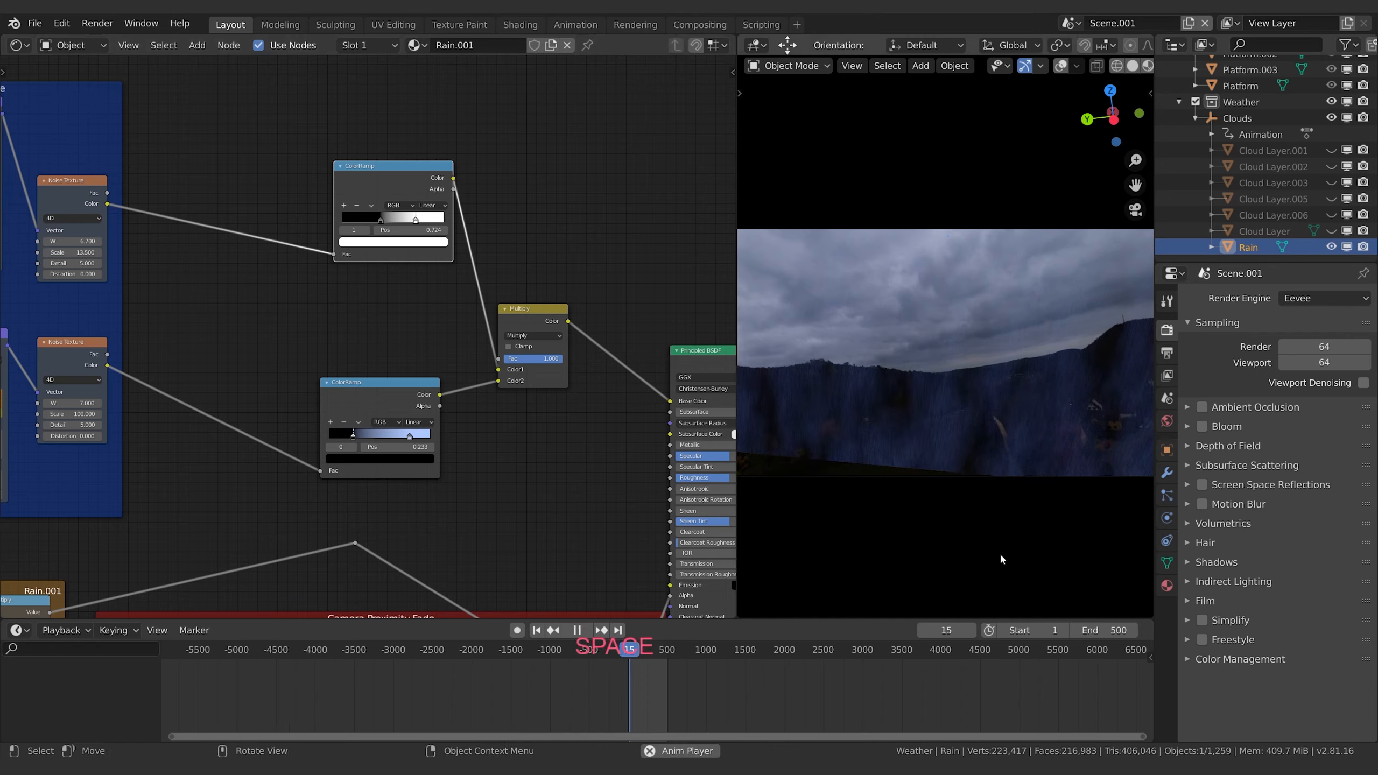
key(space)
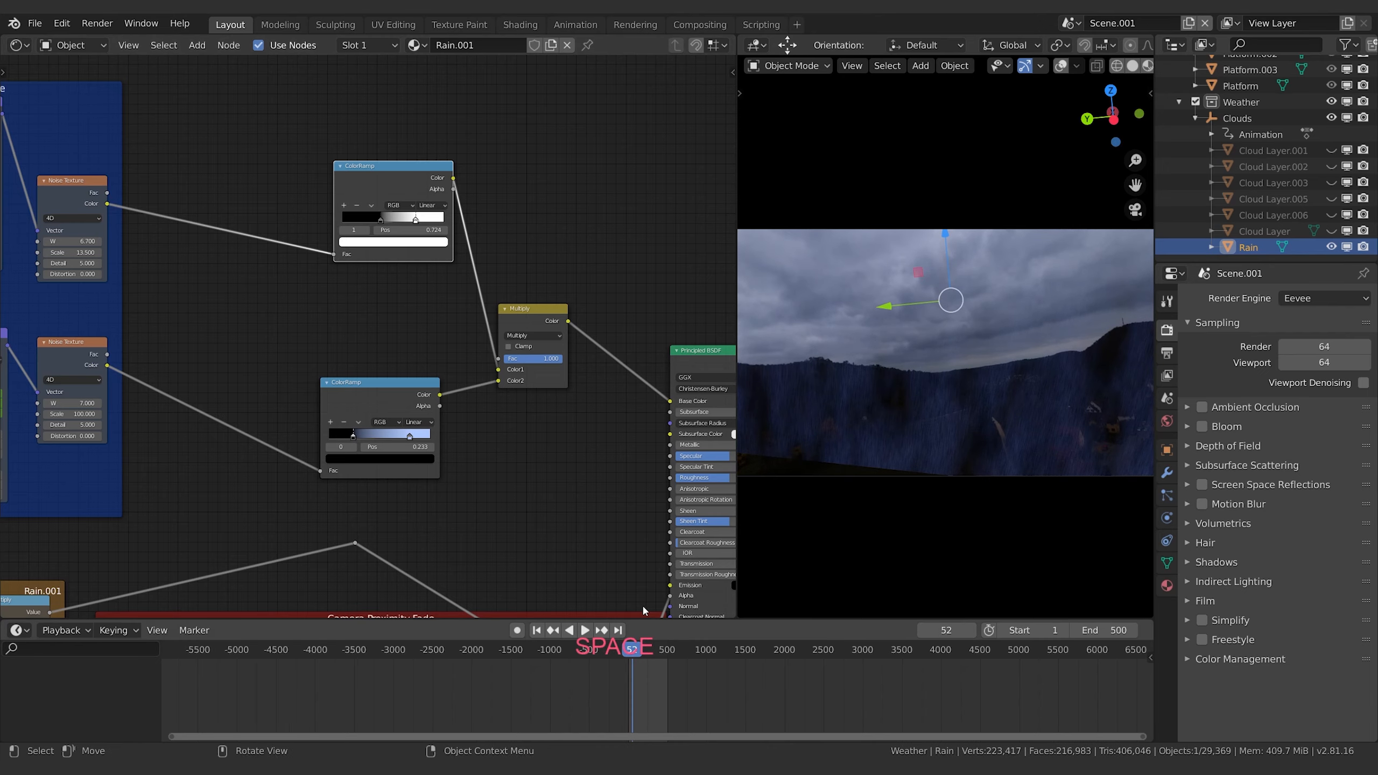
middle_drag(211, 270, 461, 336)
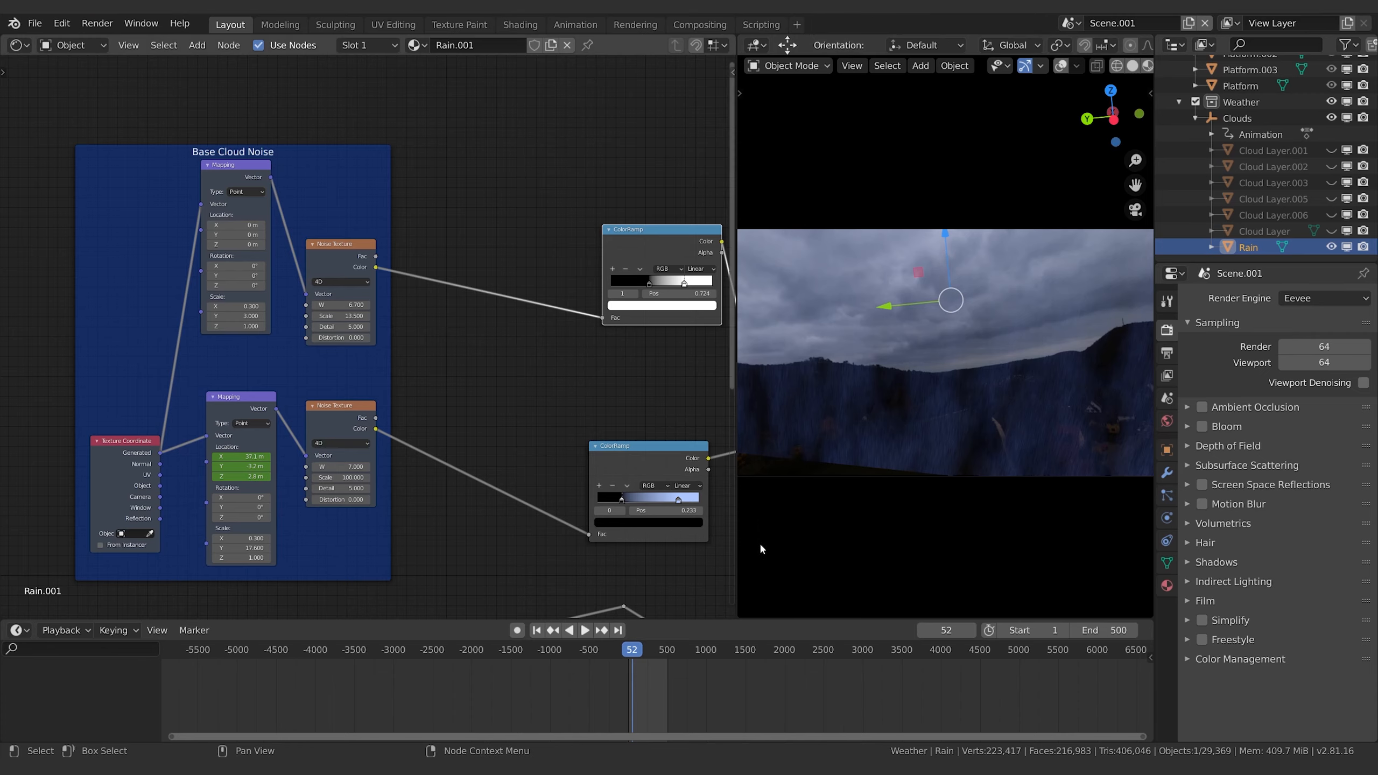
middle_drag(618, 350, 353, 339)
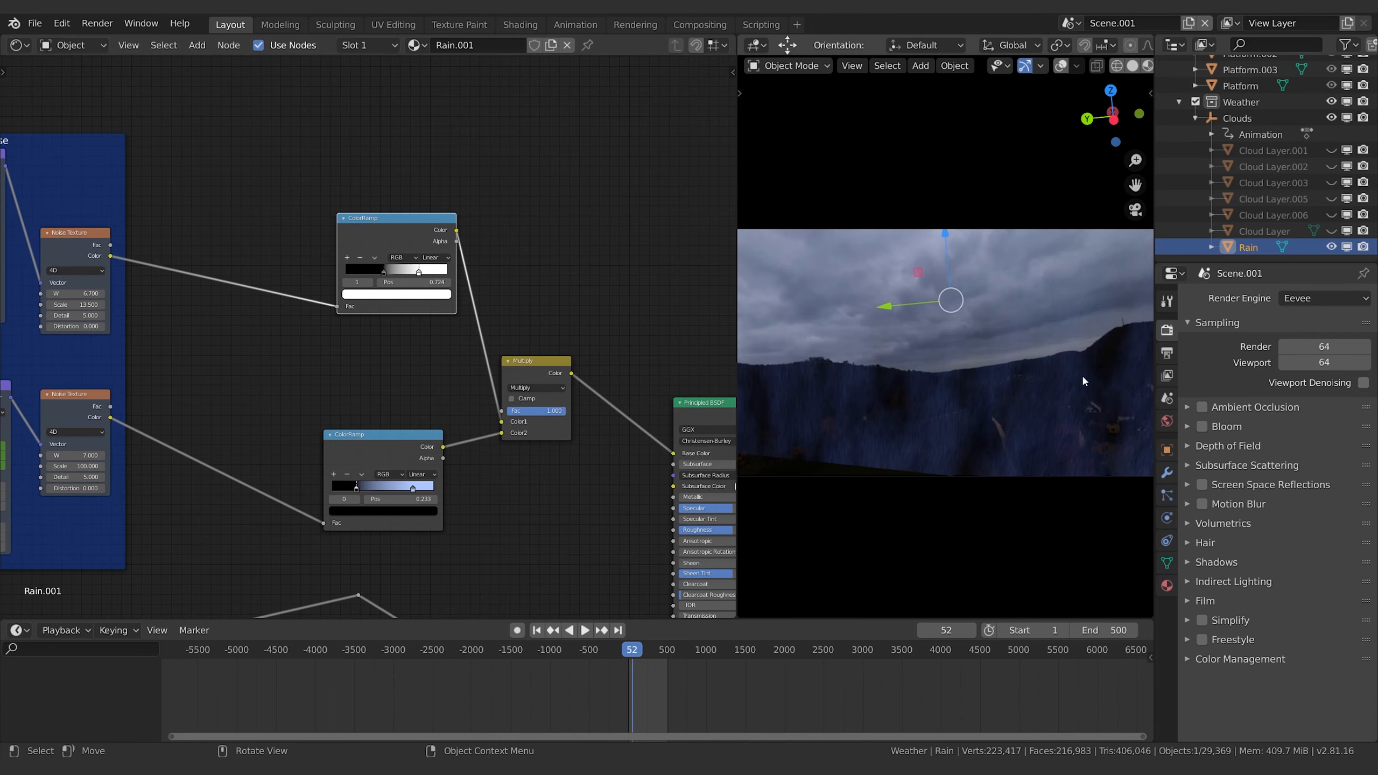
scroll(1080, 380, up, 3)
shift+middle_drag(992, 416, 711, 366)
middle_drag(101, 304, 408, 335)
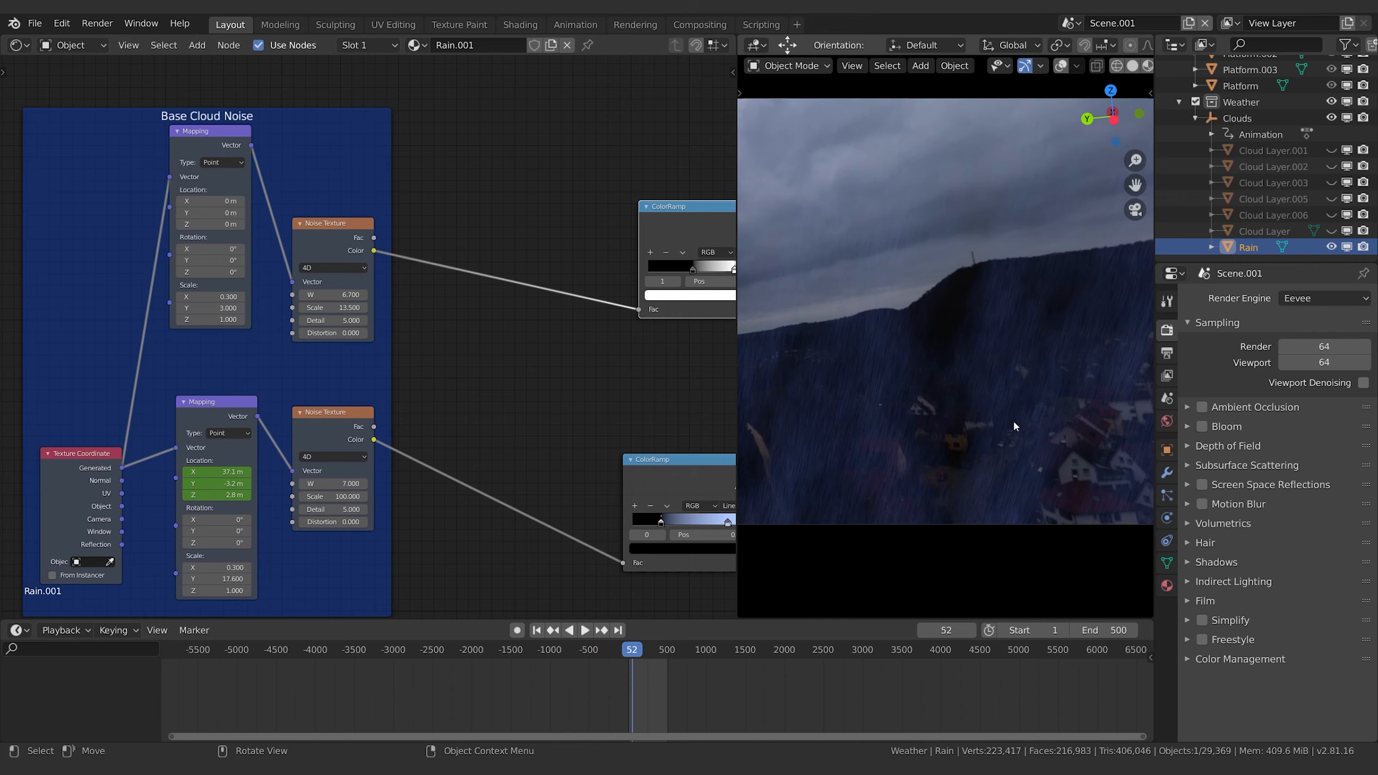
- Keyframe the upper Noise Texture's W at 7 on frame 1
click(536, 630)
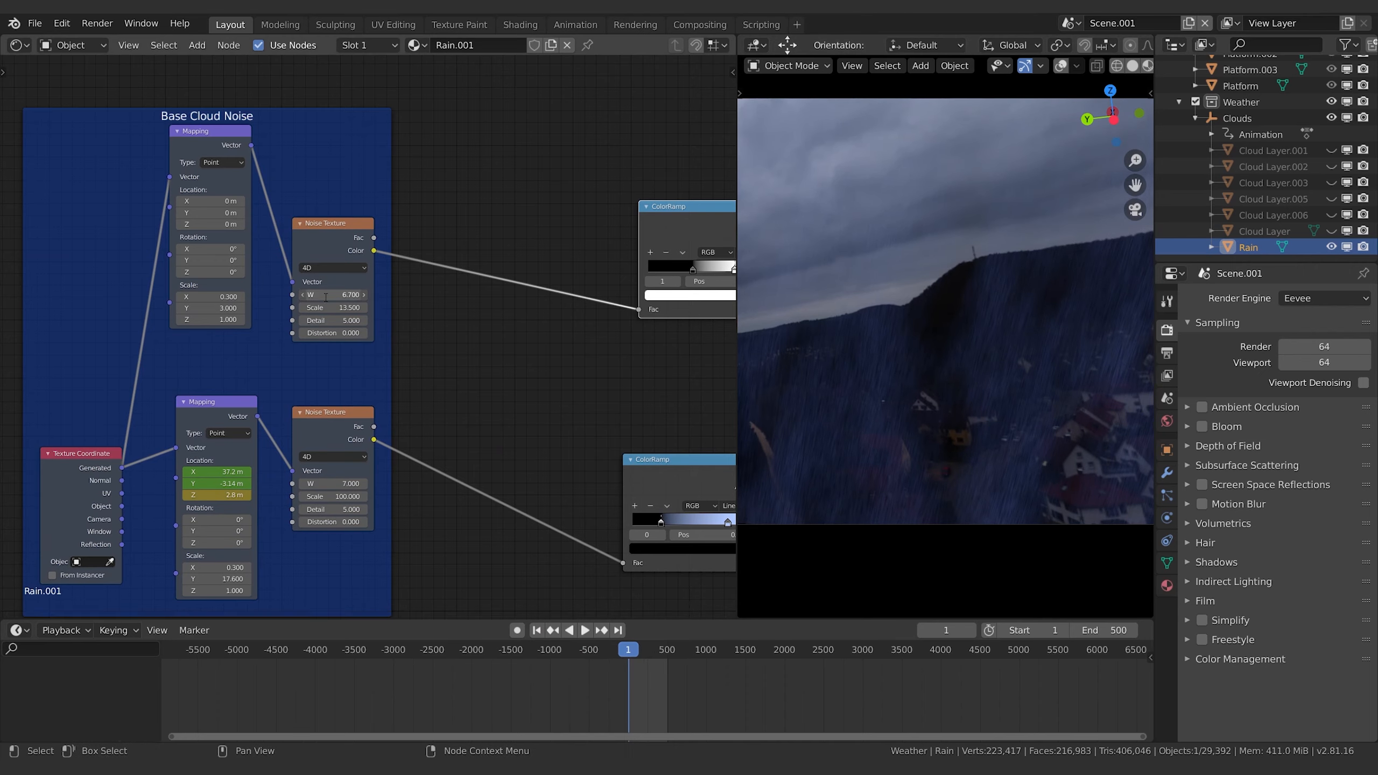
key(Return)
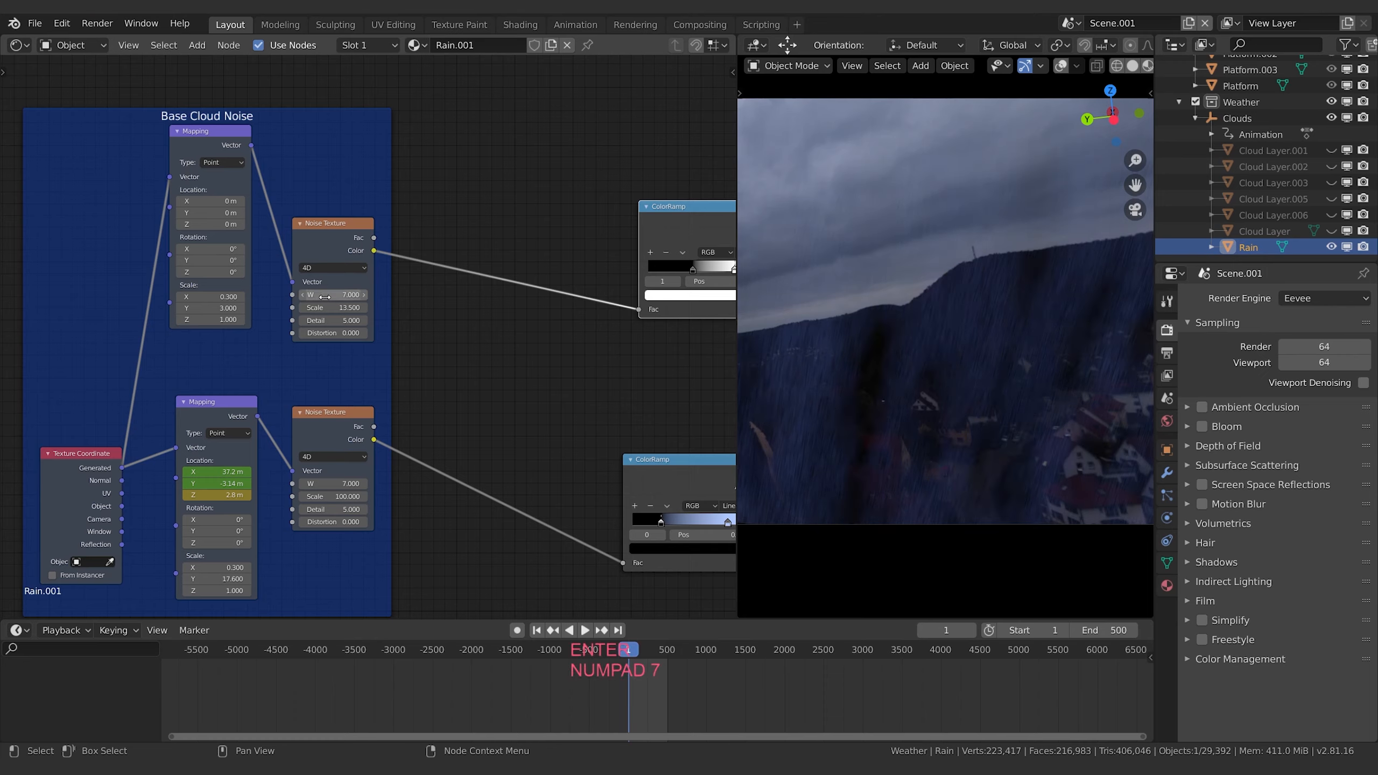
key(i)
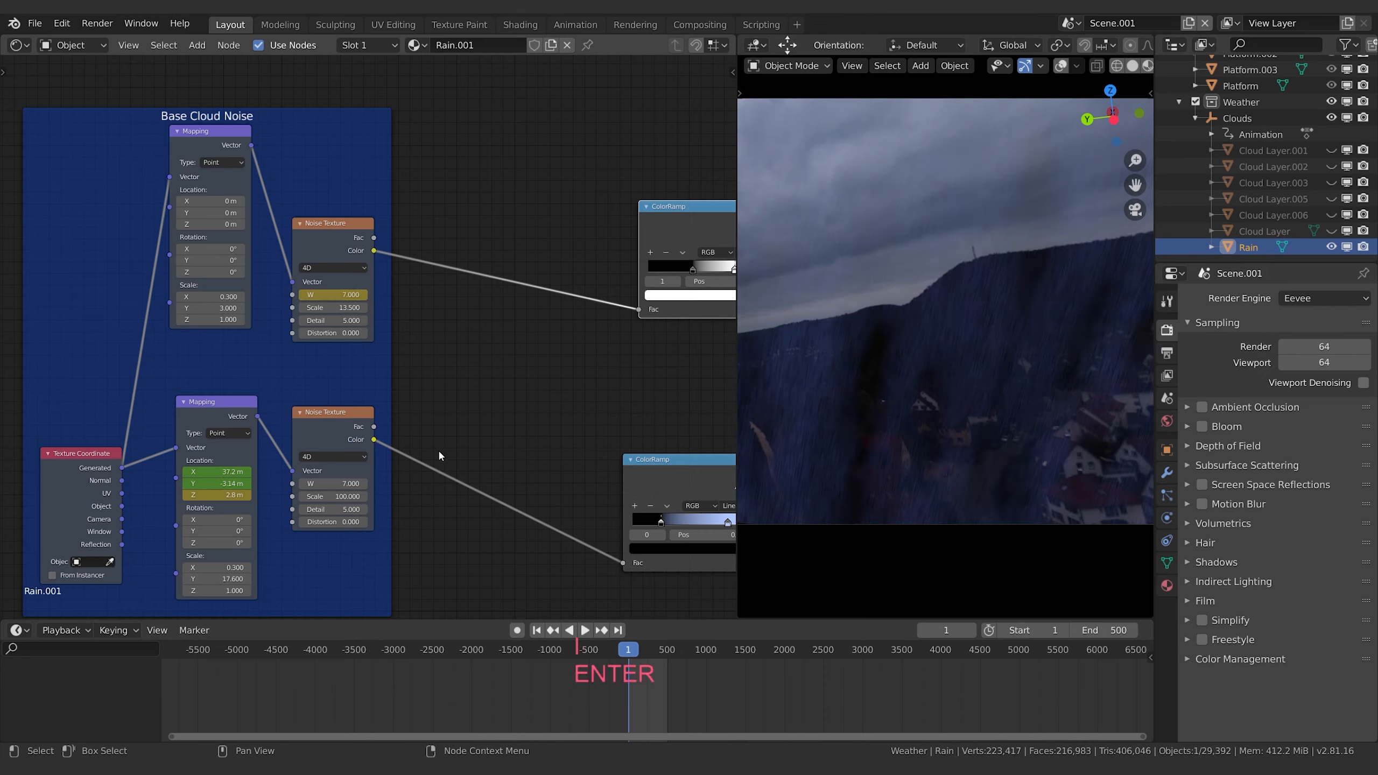
- Keyframe the upper Noise Texture's W at 8 on frame 500 and play the animation to review the rain
click(618, 629)
click(335, 296)
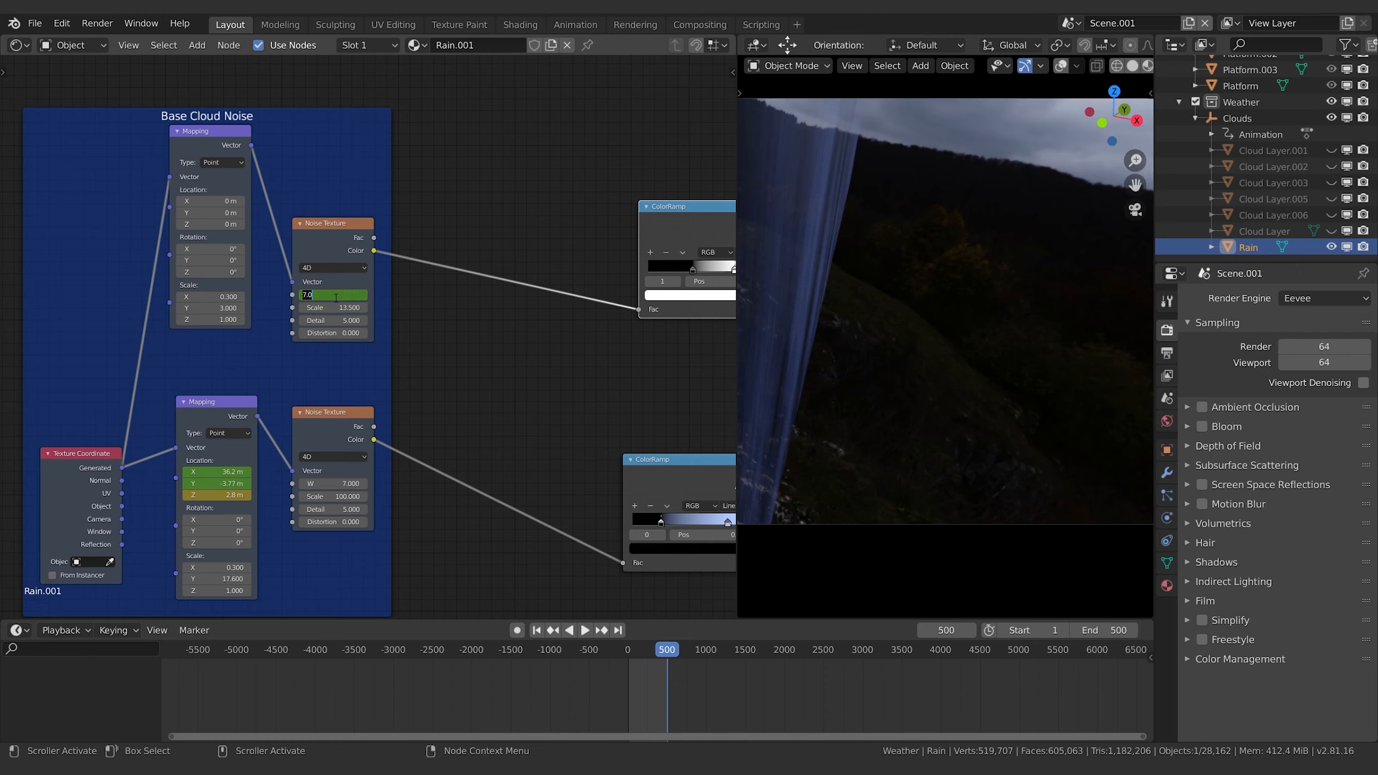
key(Return)
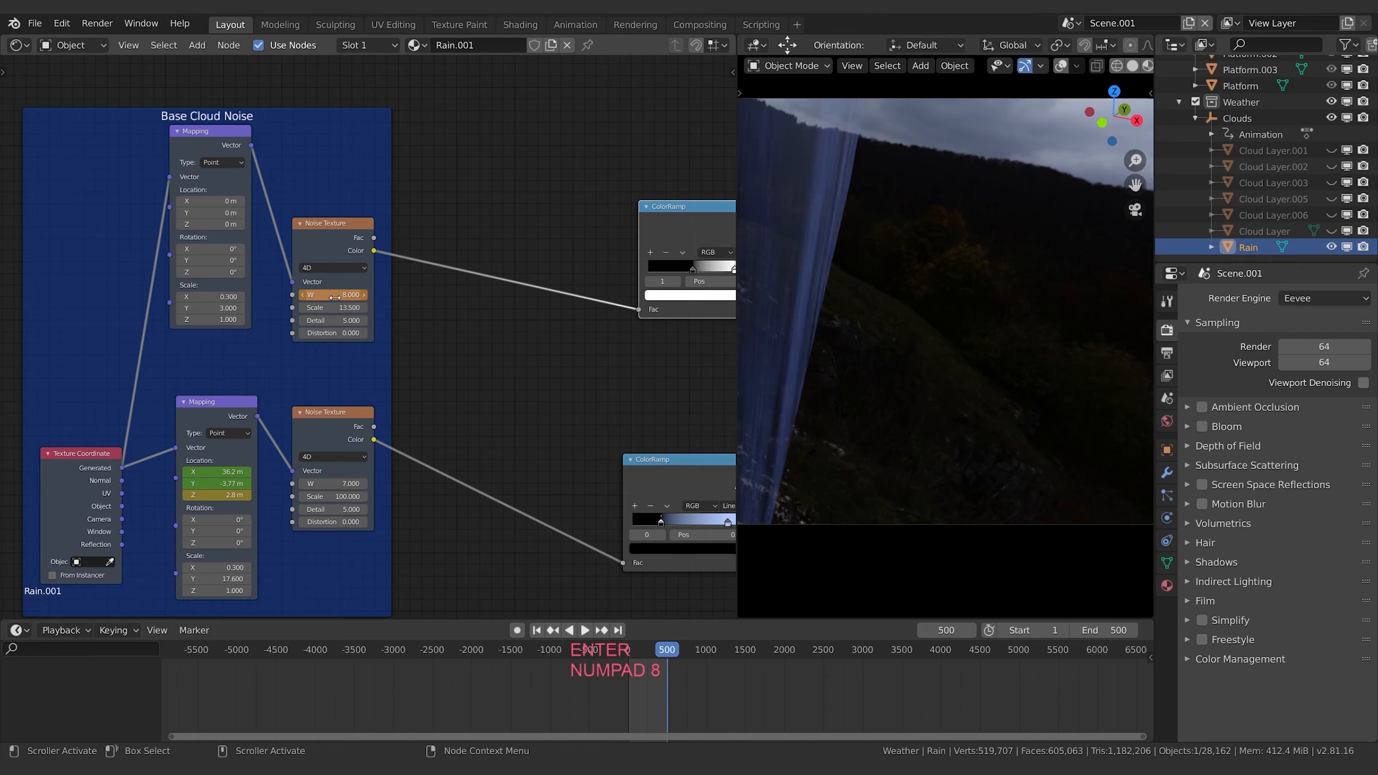
key(space)
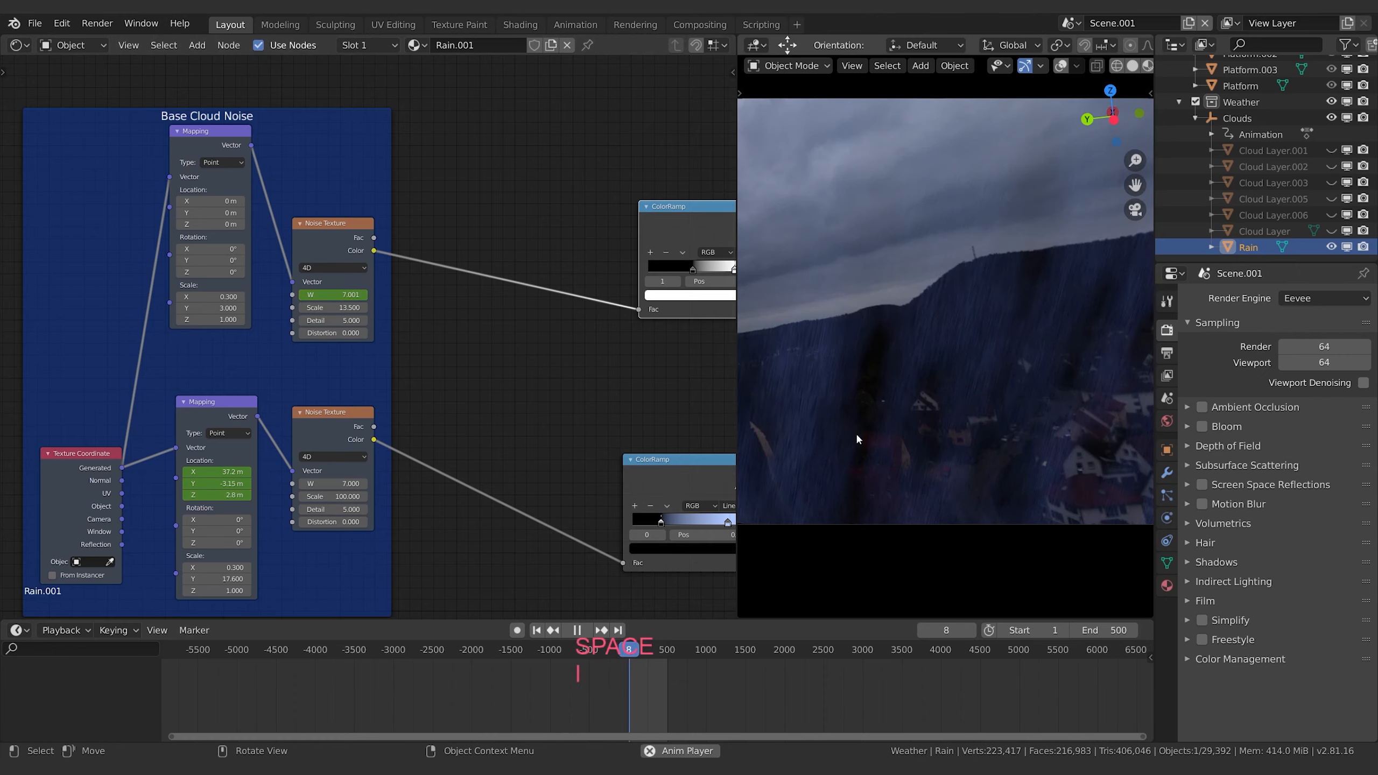
scroll(958, 389, down, 4)
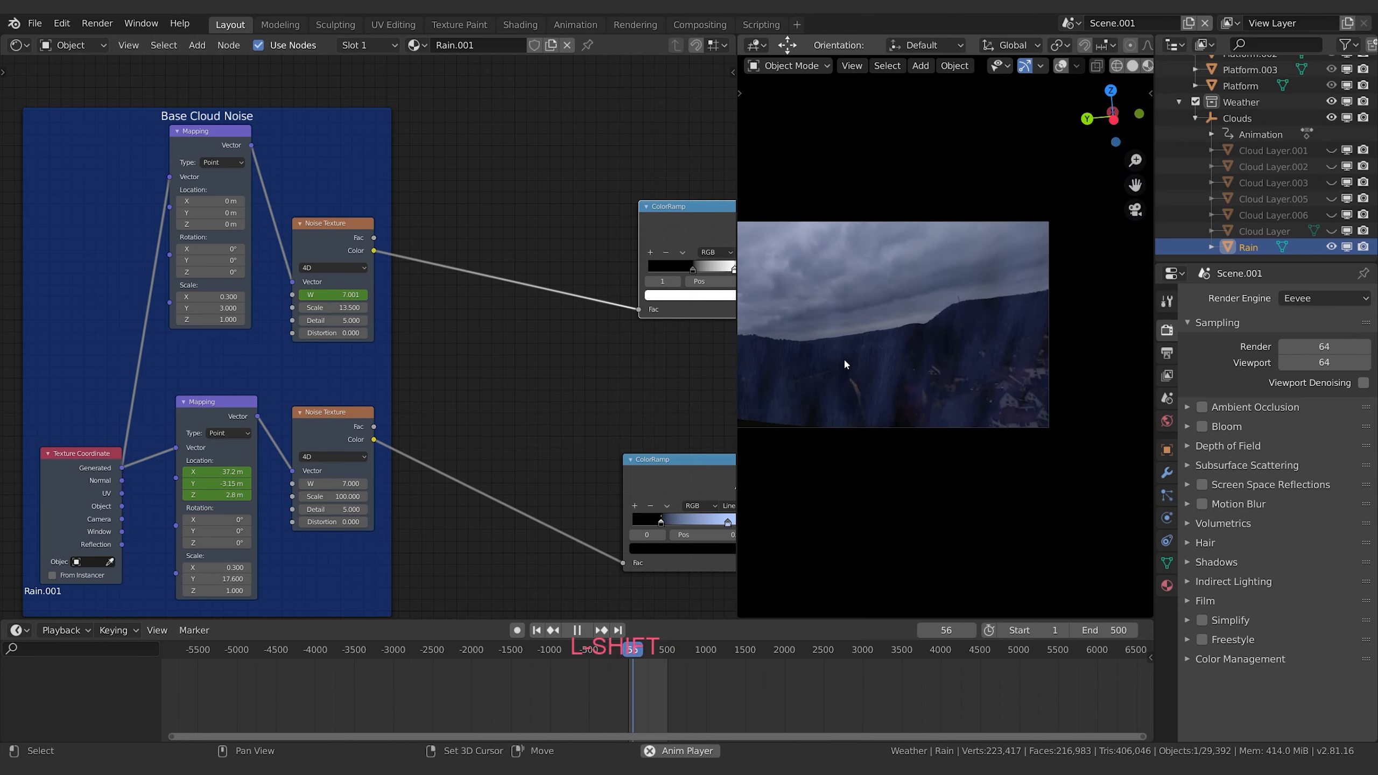
- Set the upper Noise Texture's keyframed W to 7.5 on frame 500 and replay the animation from the start to review the rain
shift+middle_drag(846, 361, 988, 397)
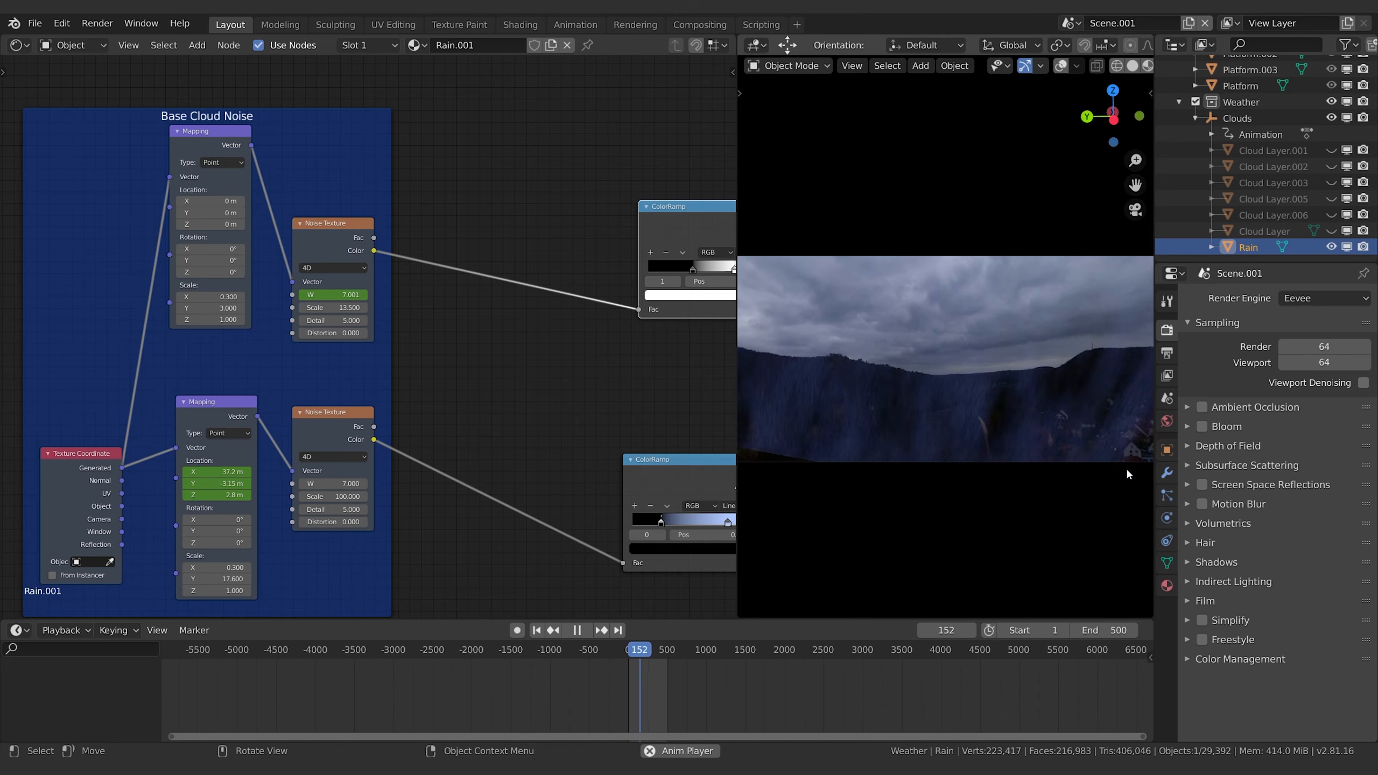
key(space)
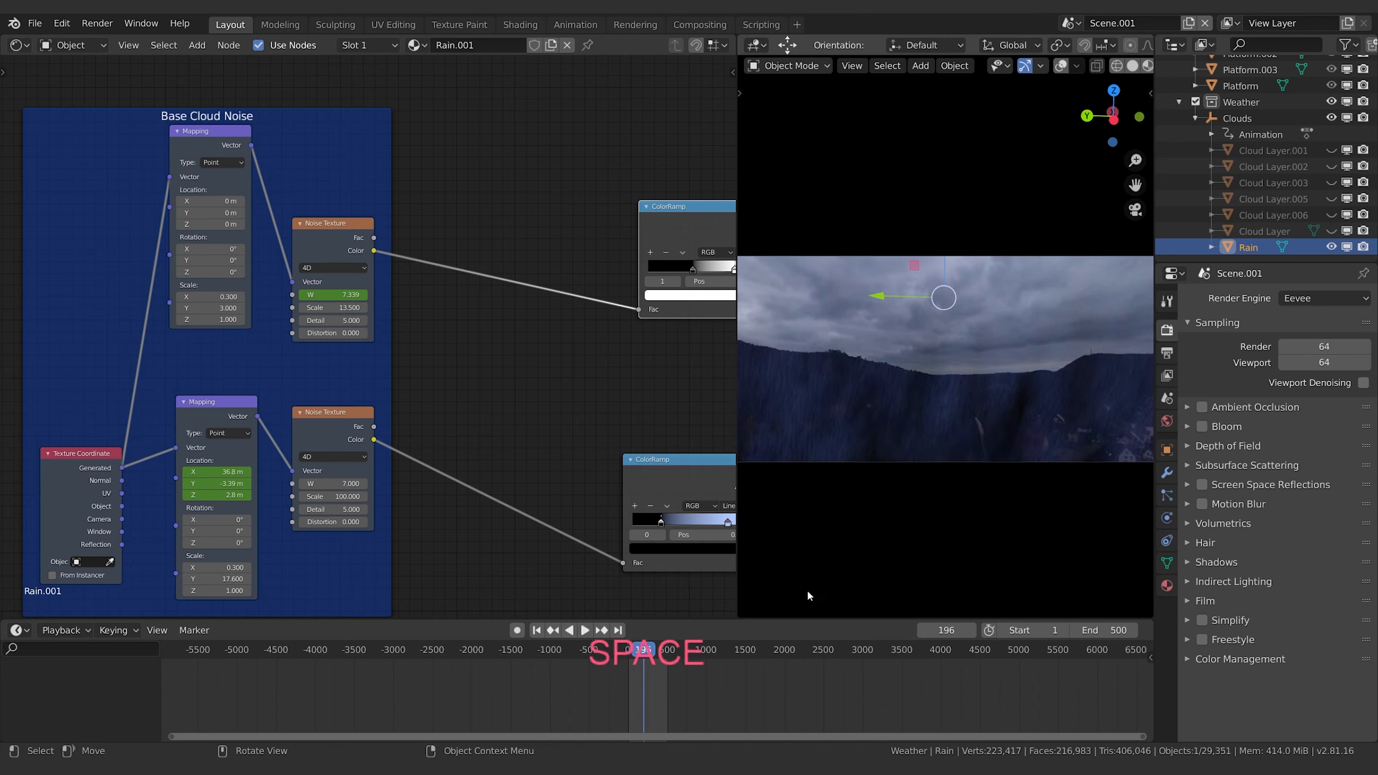
click(618, 629)
click(333, 294)
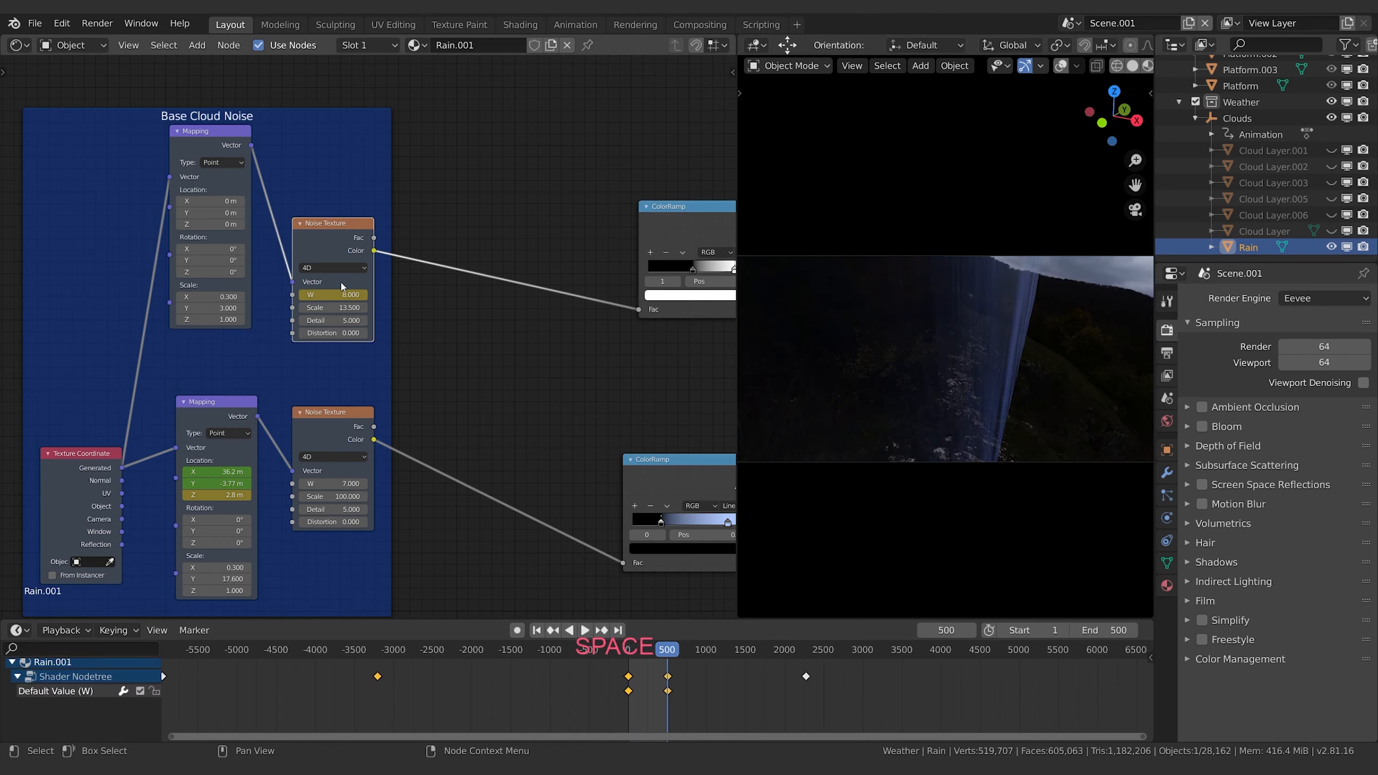
text(8.0)
text(.5)
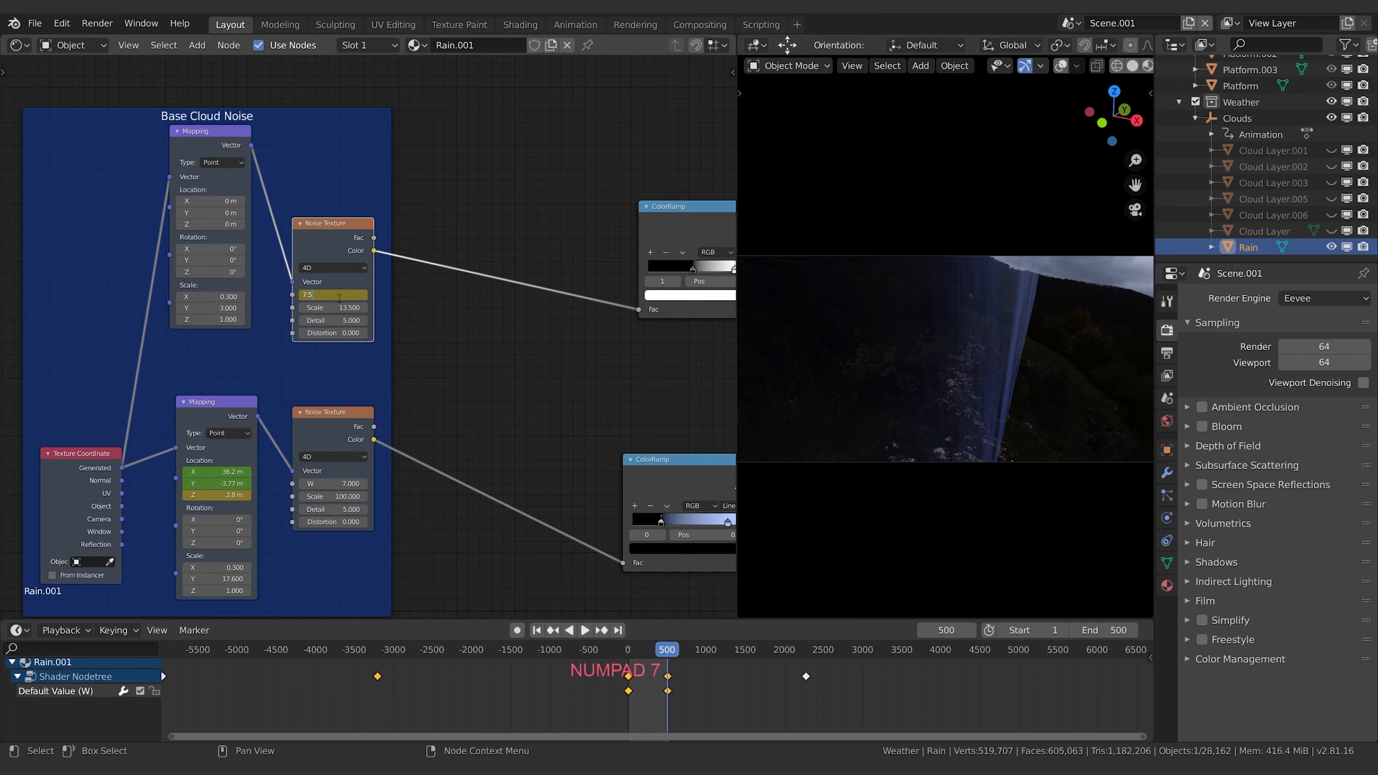
key(Return)
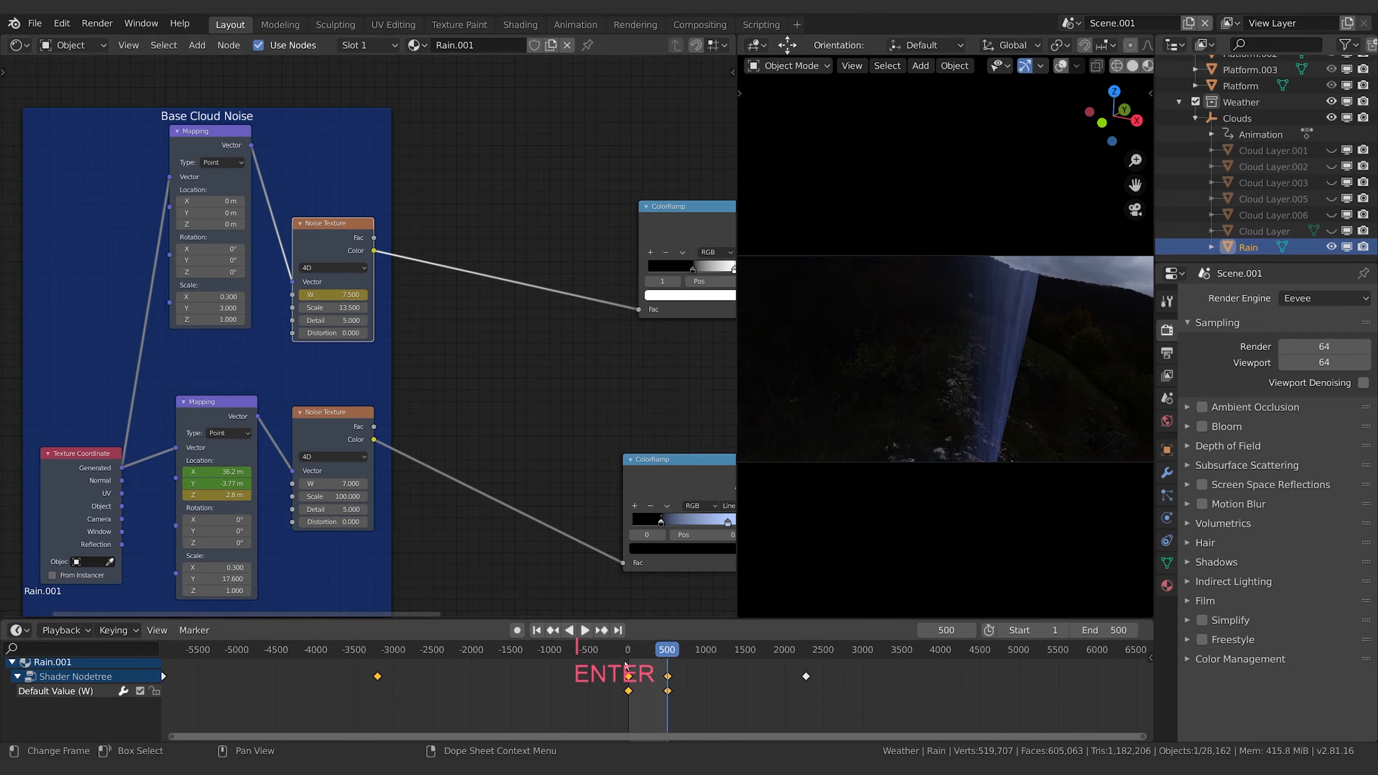
click(536, 630)
key(space)
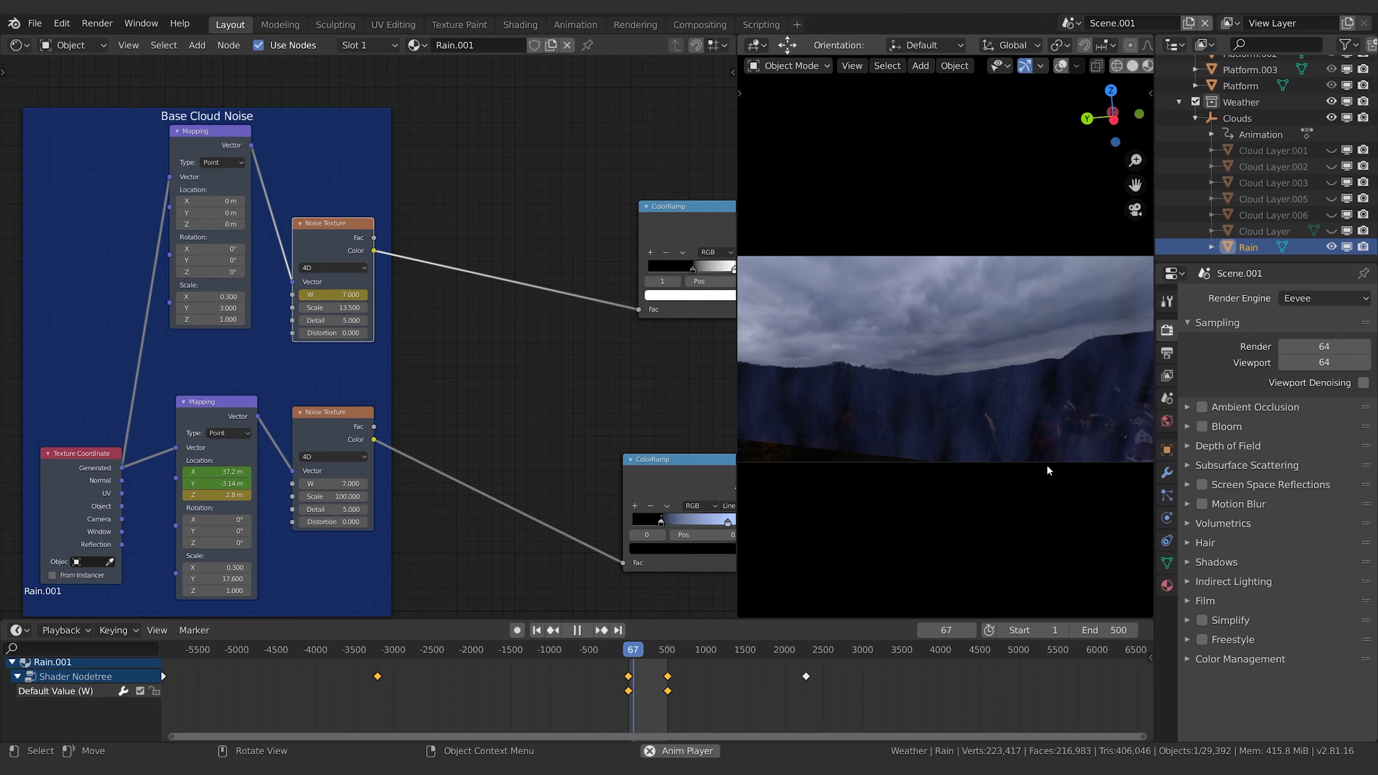
key(space)
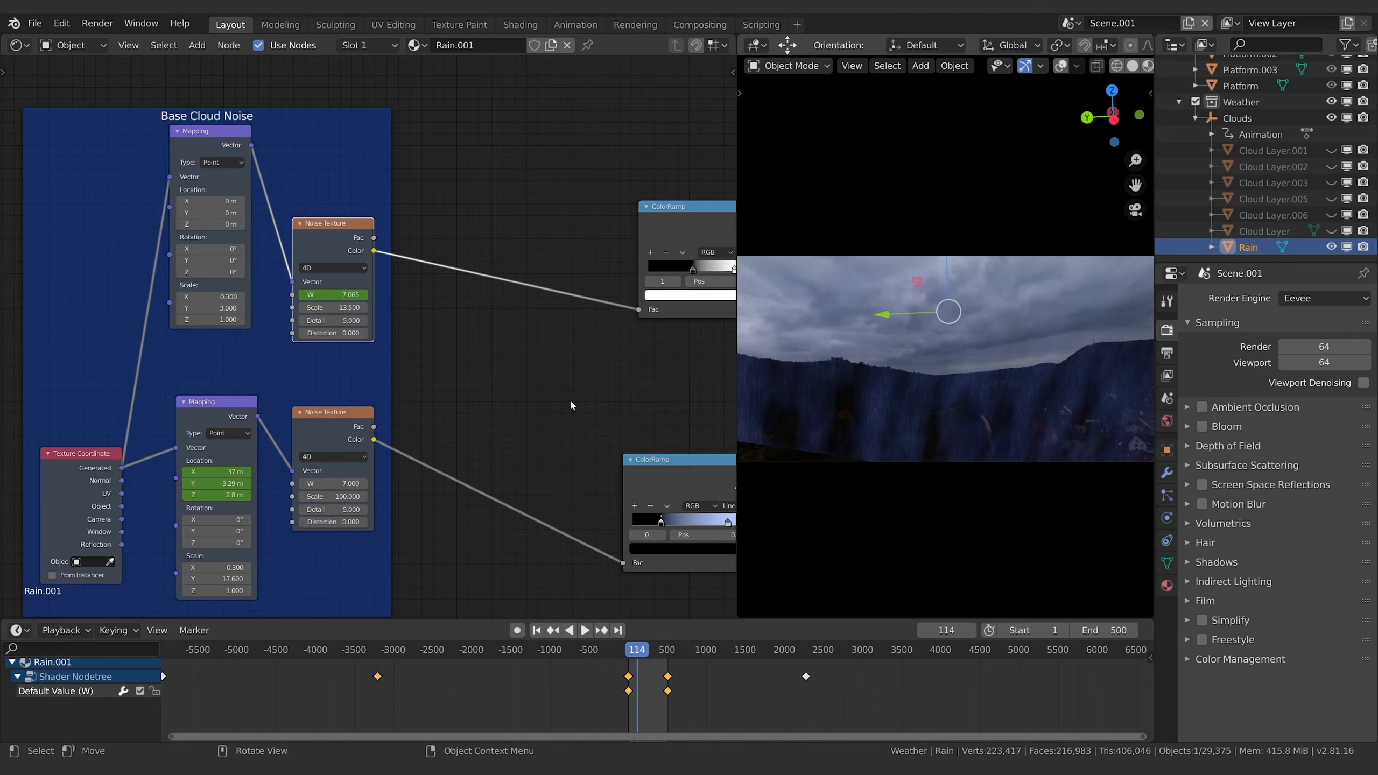
- Connect the Multiply node's Color output to the Principled BSDF's Emission input as well and play the animation to review the brighter rain
middle_drag(572, 403, 436, 128)
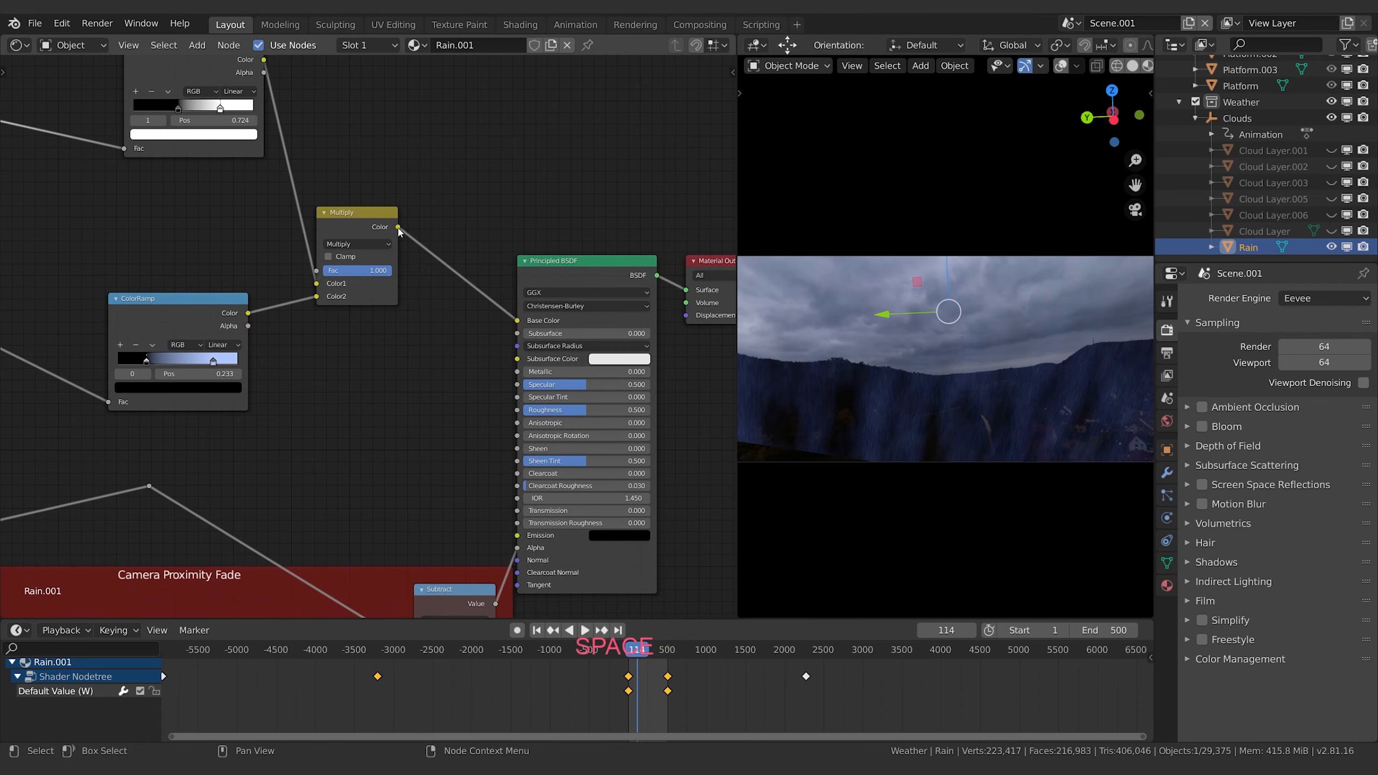
drag(398, 227, 516, 535)
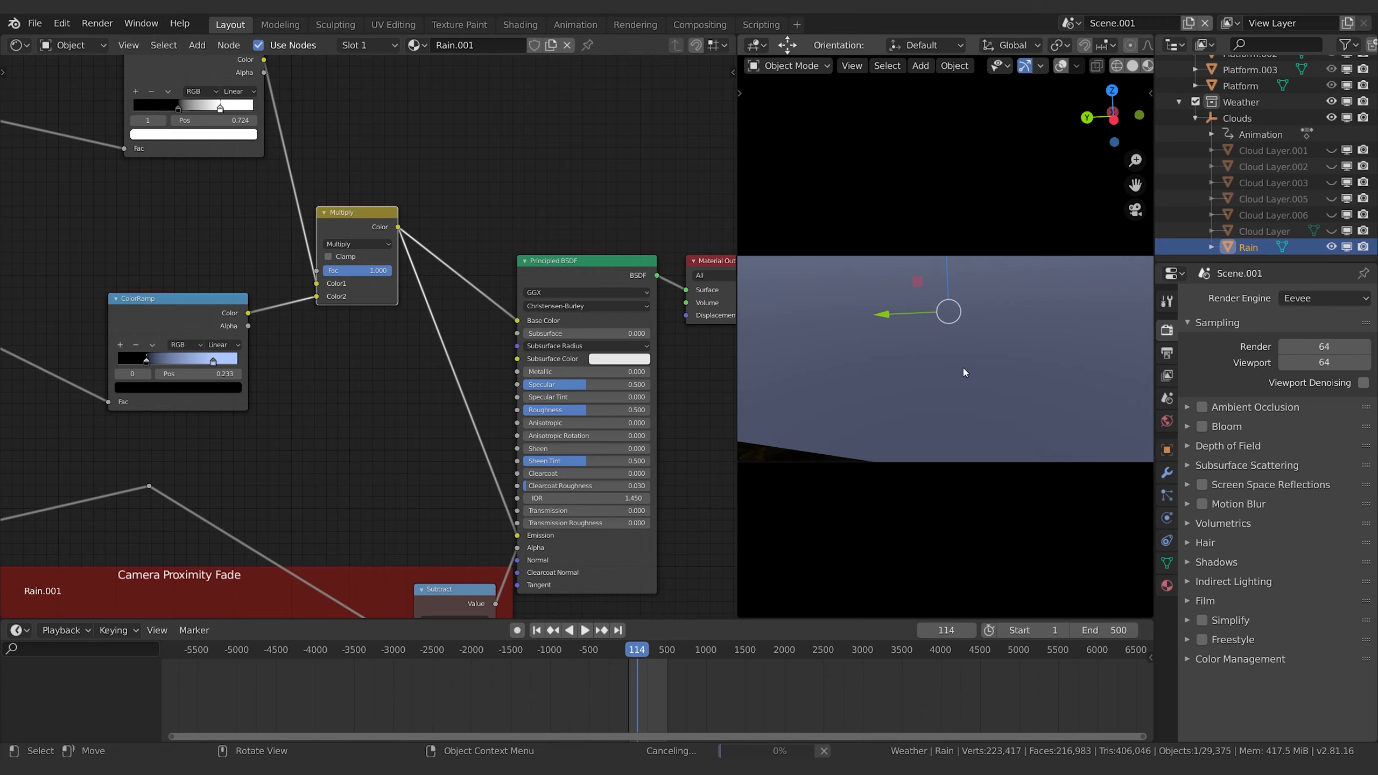
key(space)
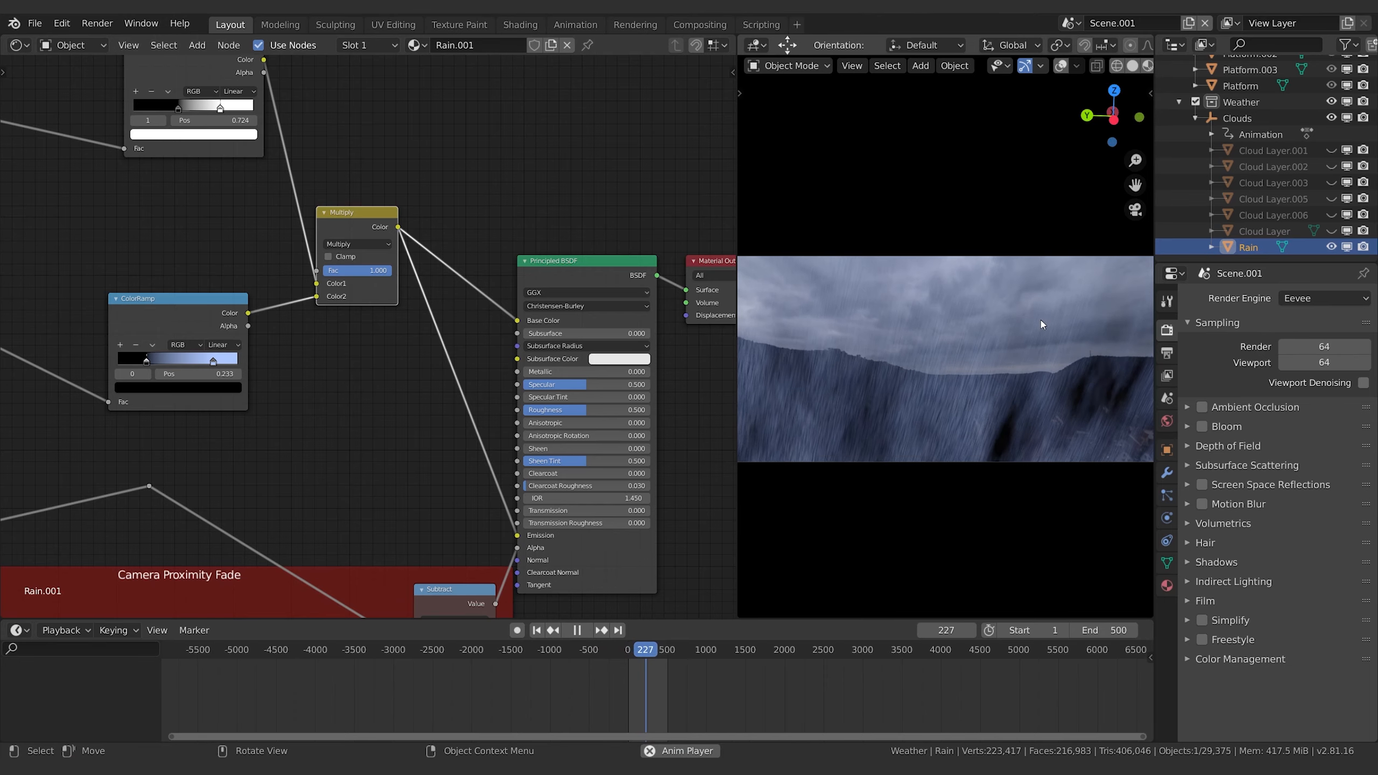
key(Escape)
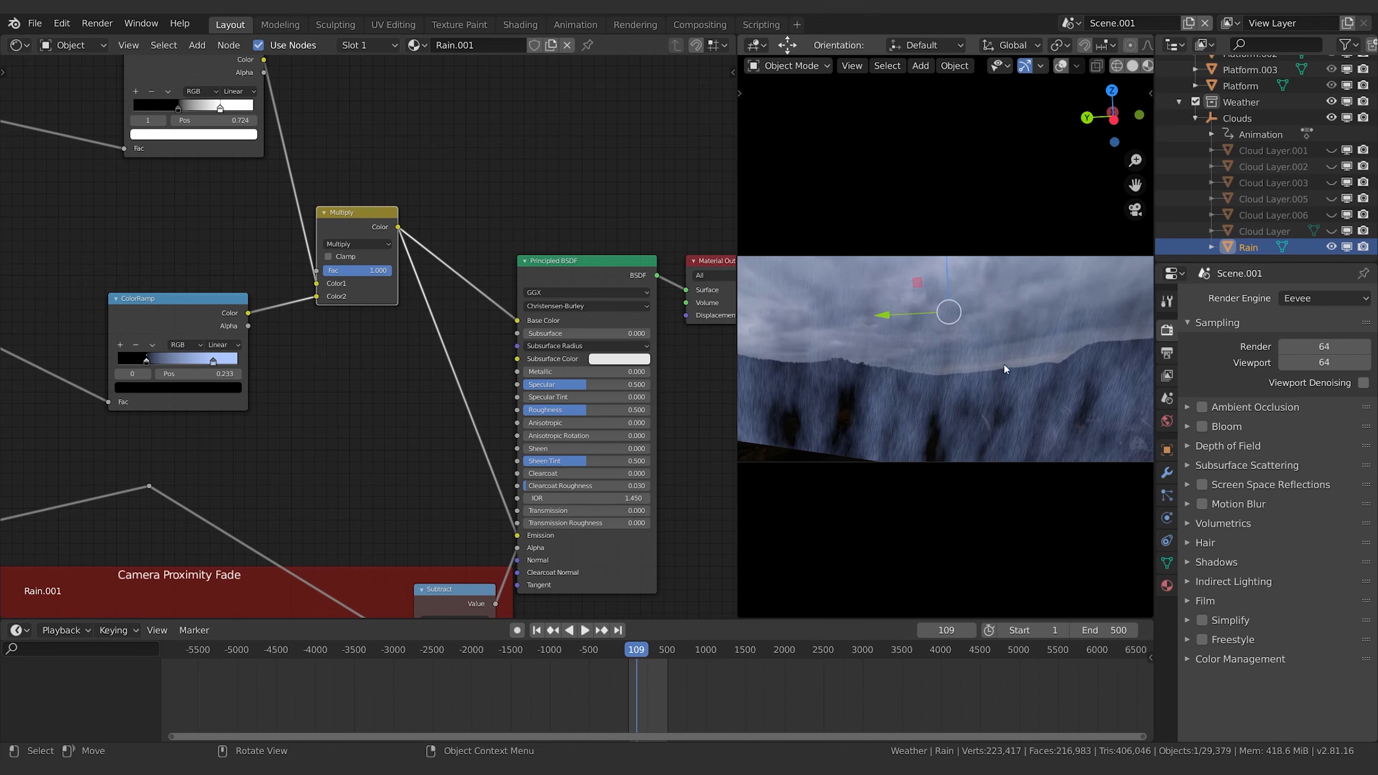
- Set the black stops to position 0.261 on the lower ColorRamp and 0.442 on the upper one, moving the upper white stop nearly to the end
shift+middle_drag(355, 379, 539, 384)
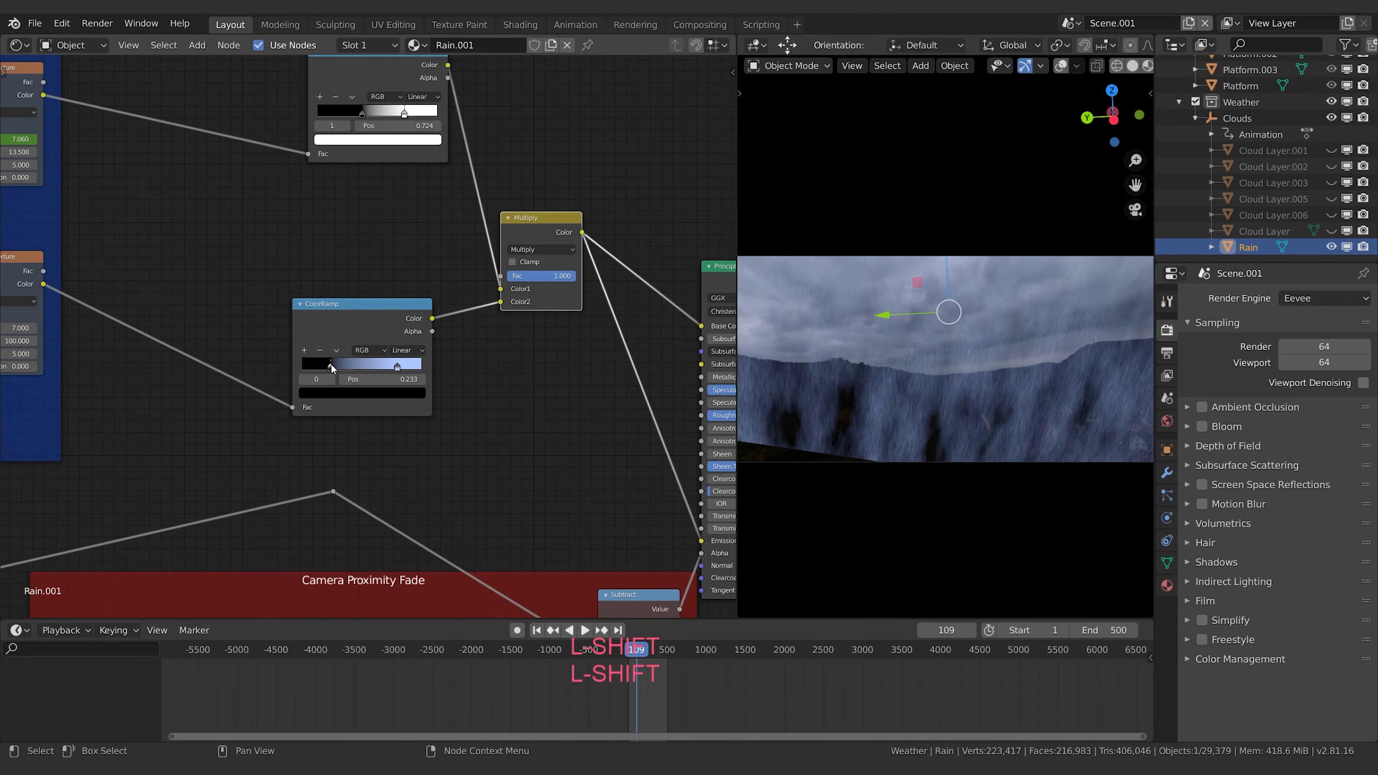
drag(337, 368, 336, 370)
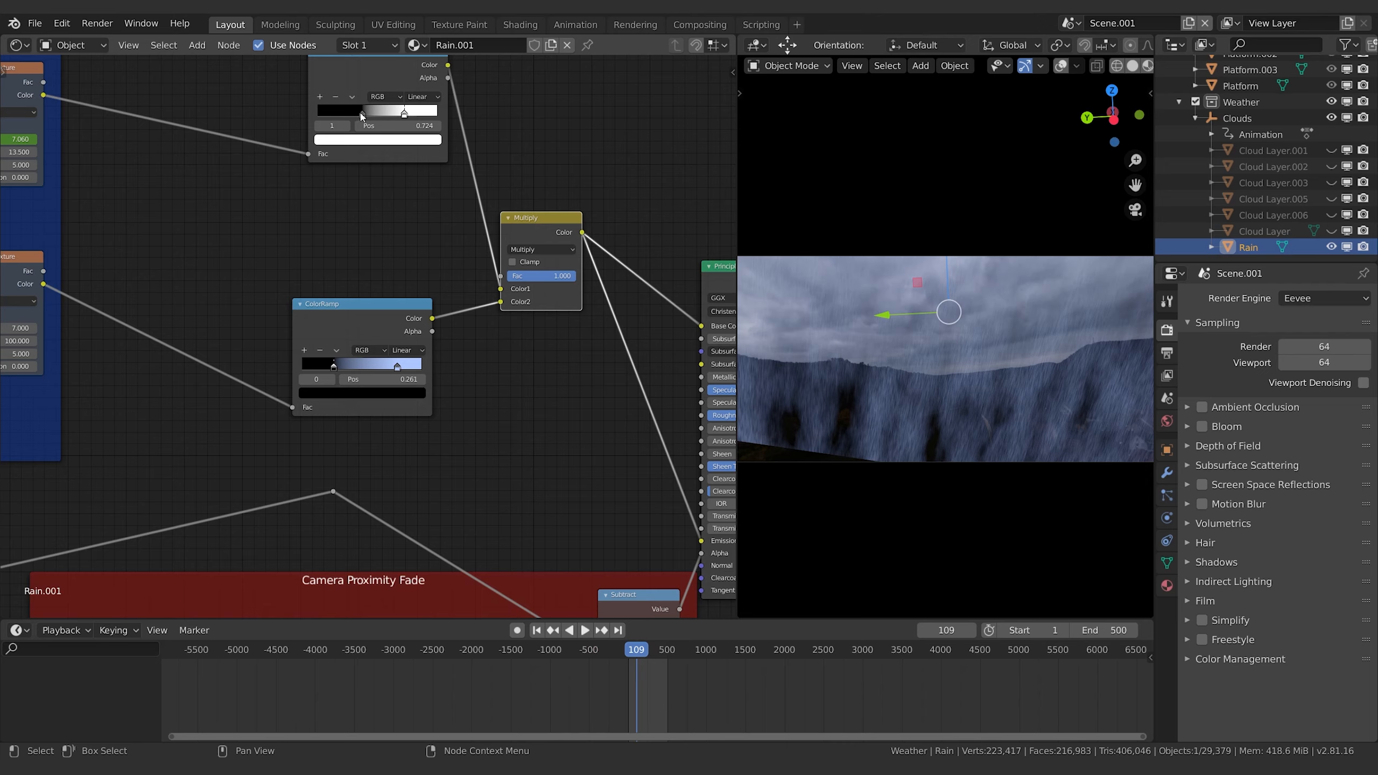
mouse_move(362, 113)
mouse_down()
mouse_move(440, 114)
mouse_move(367, 116)
mouse_up()
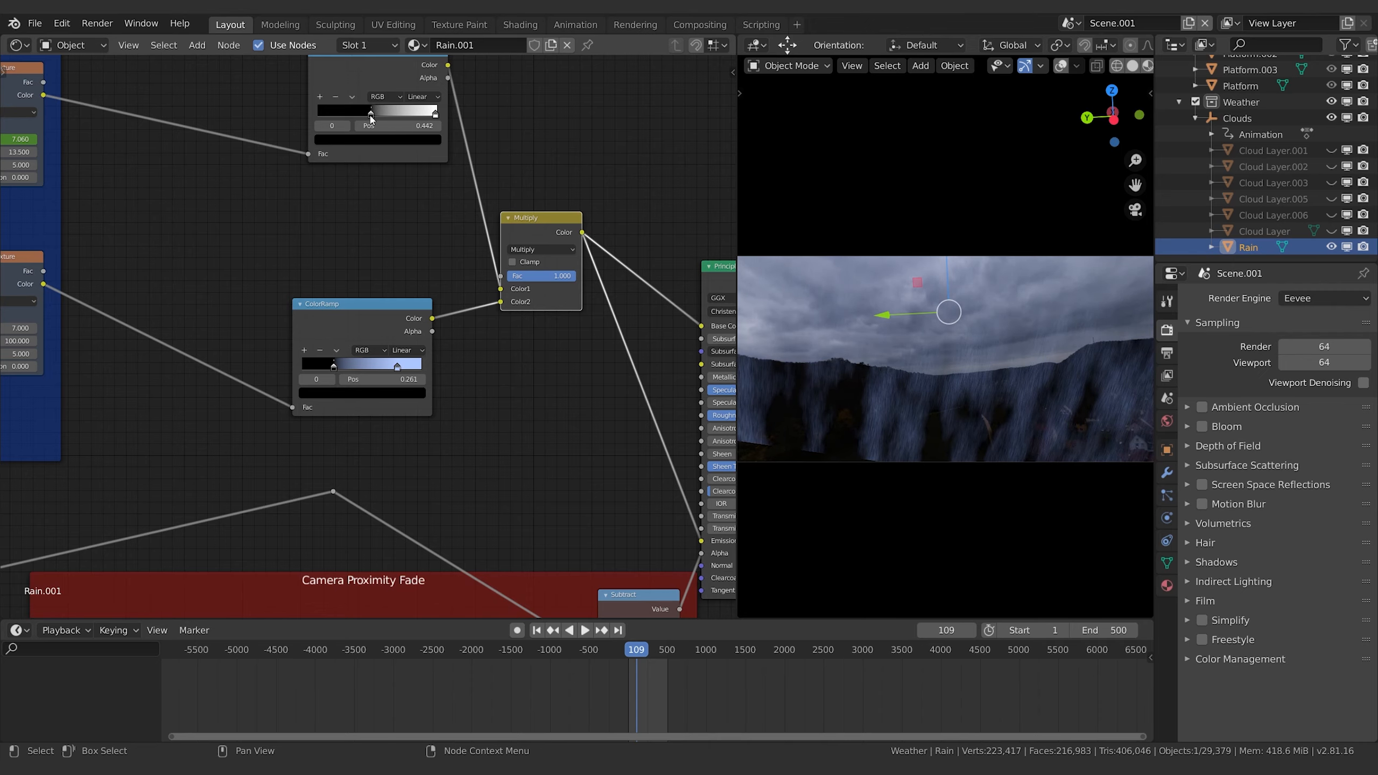
- Undo the trial change to the lower Noise Texture's Scale, set the upper Noise Texture's Scale to 10.4 and play the animation
middle_drag(318, 152, 620, 218)
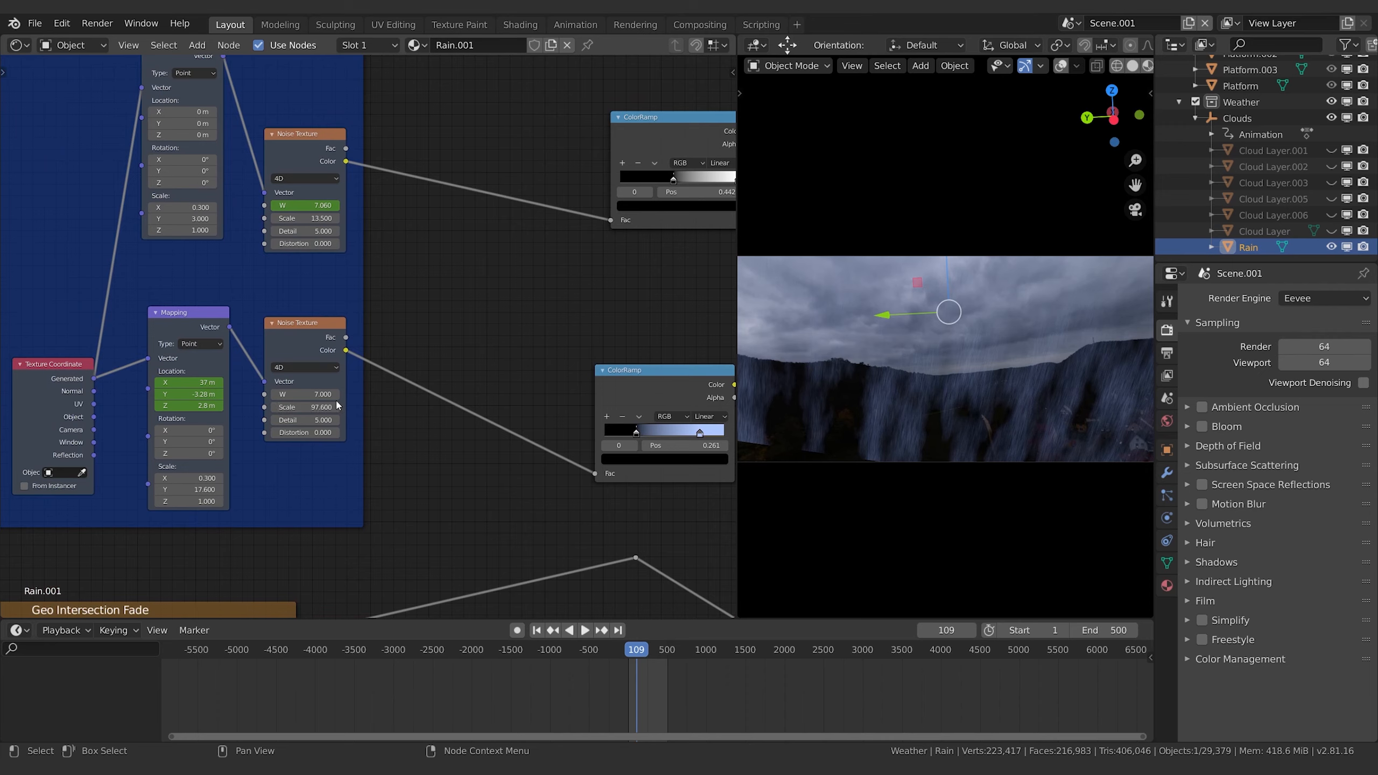
key(ctrl+z)
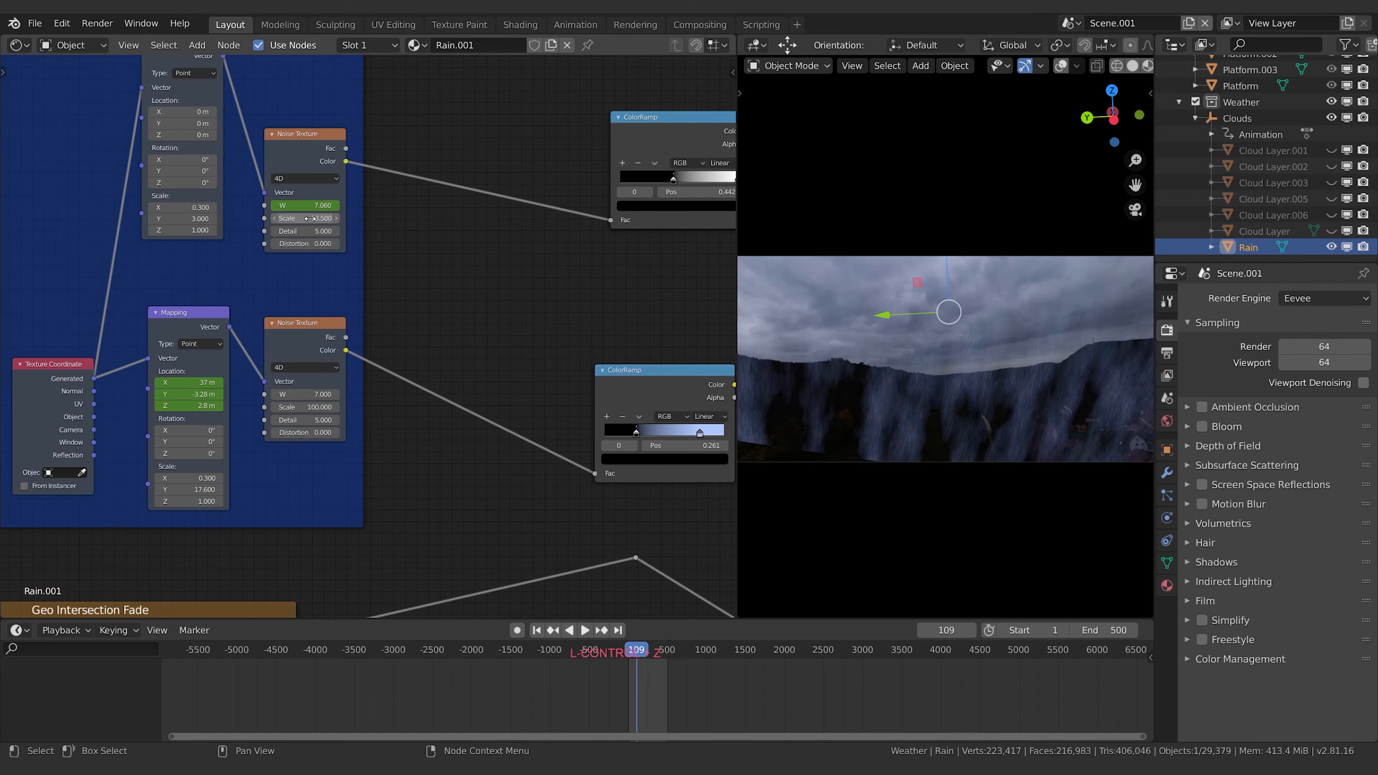
key(ctrl+z)
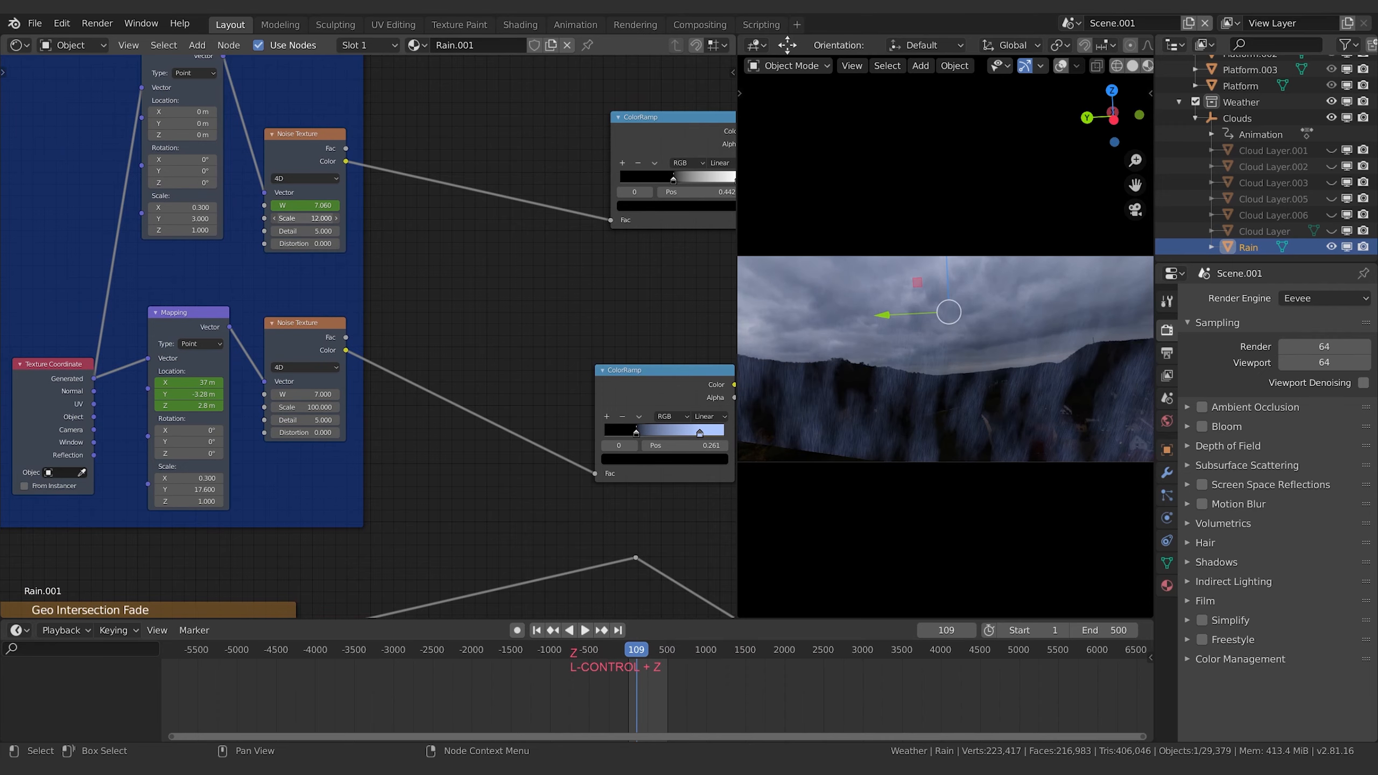
drag(305, 218, 289, 218)
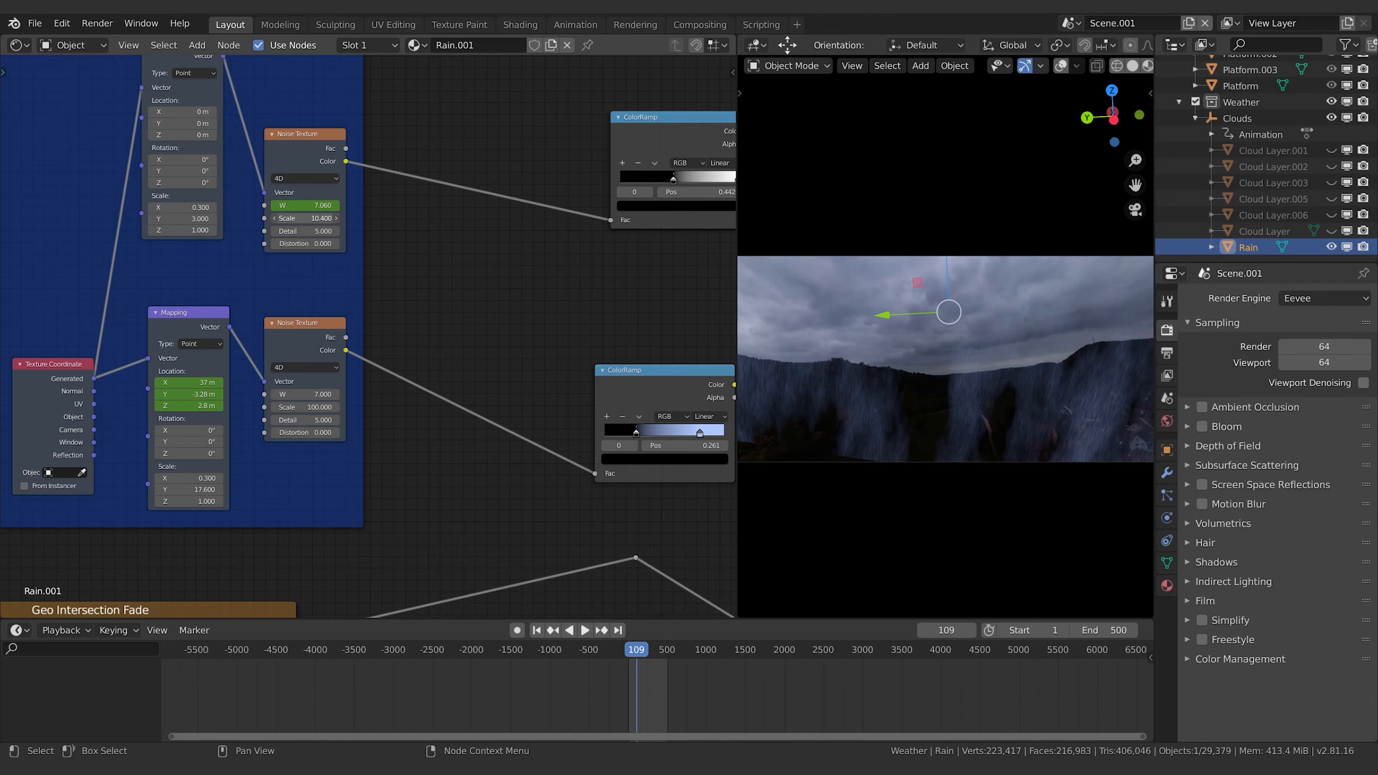
key(space)
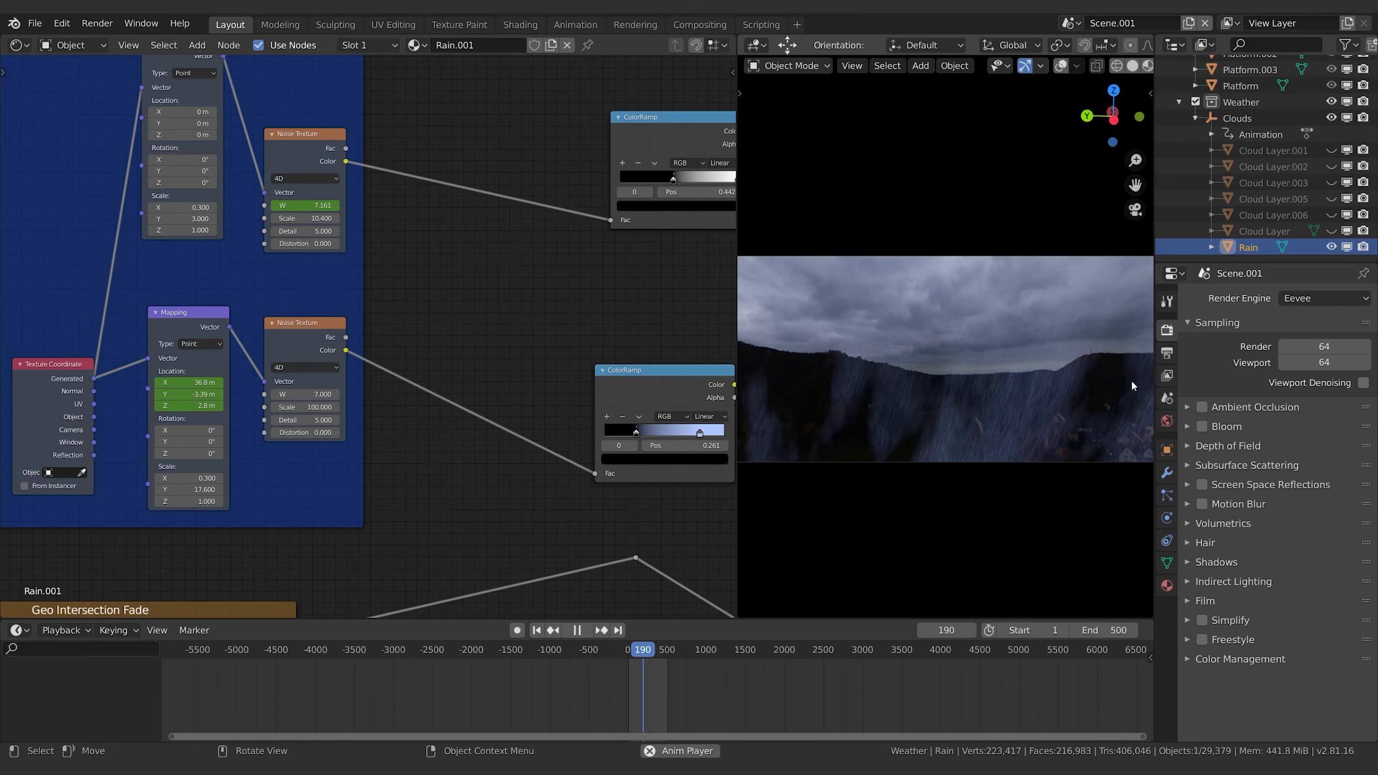
- With the animation playing, set the upper ColorRamp's black stop to position 0.394 and the lower ColorRamp's black stop to 0.118
drag(673, 180, 669, 180)
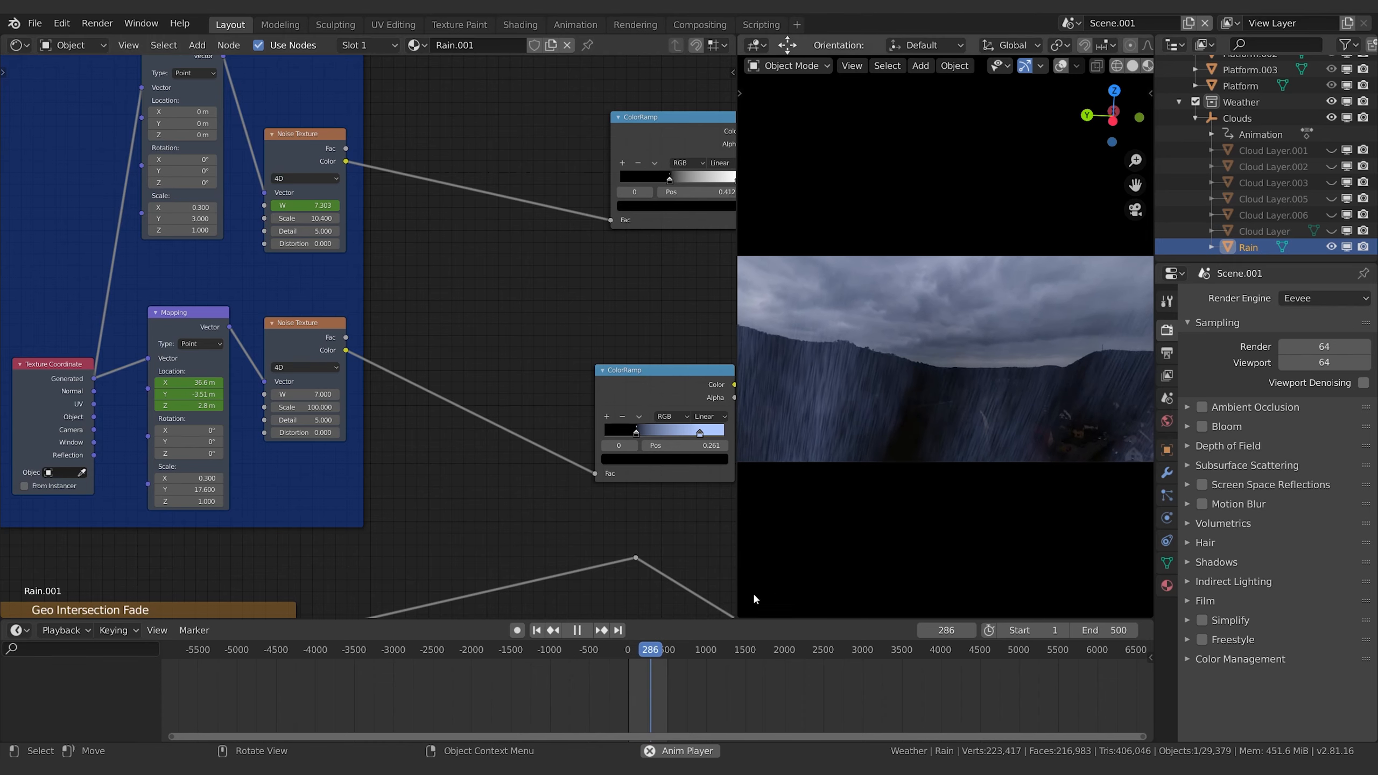
click(537, 631)
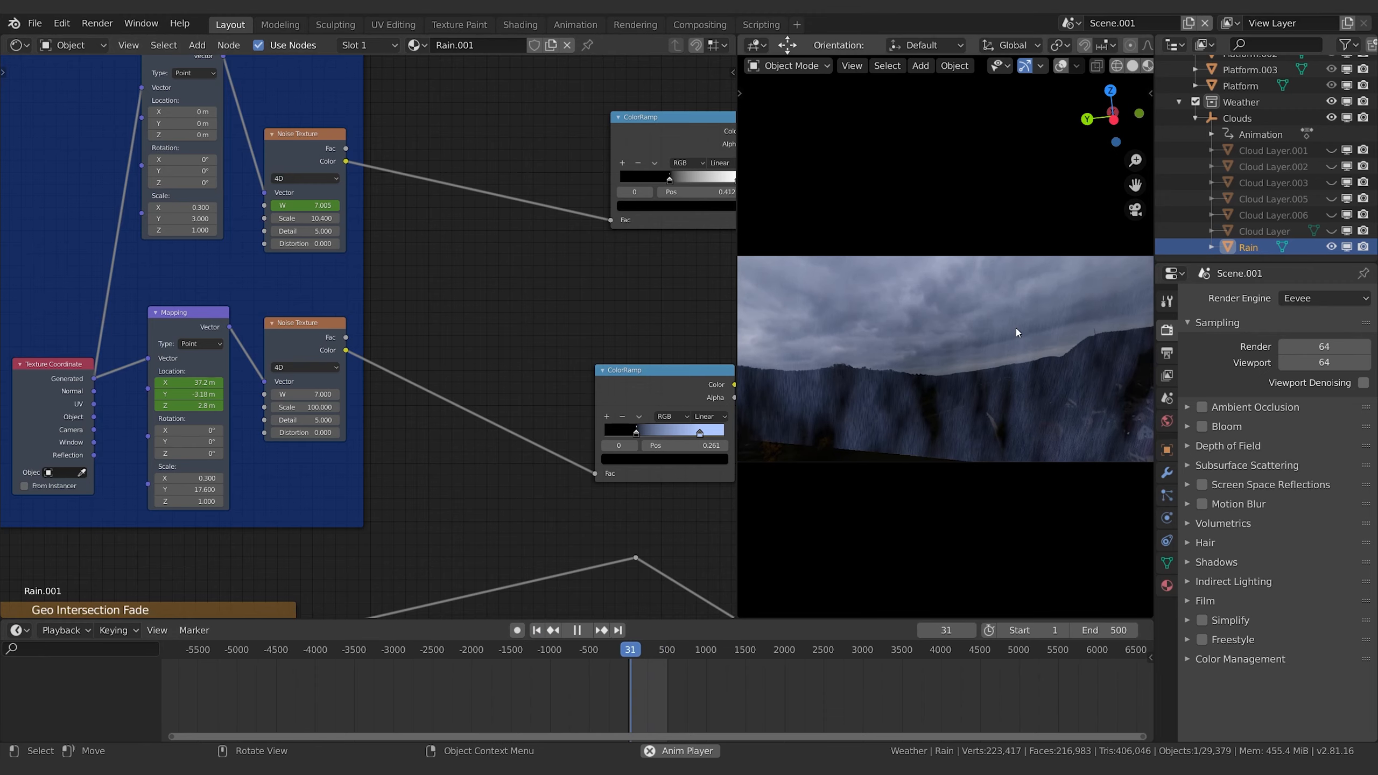
middle_drag(652, 223, 513, 222)
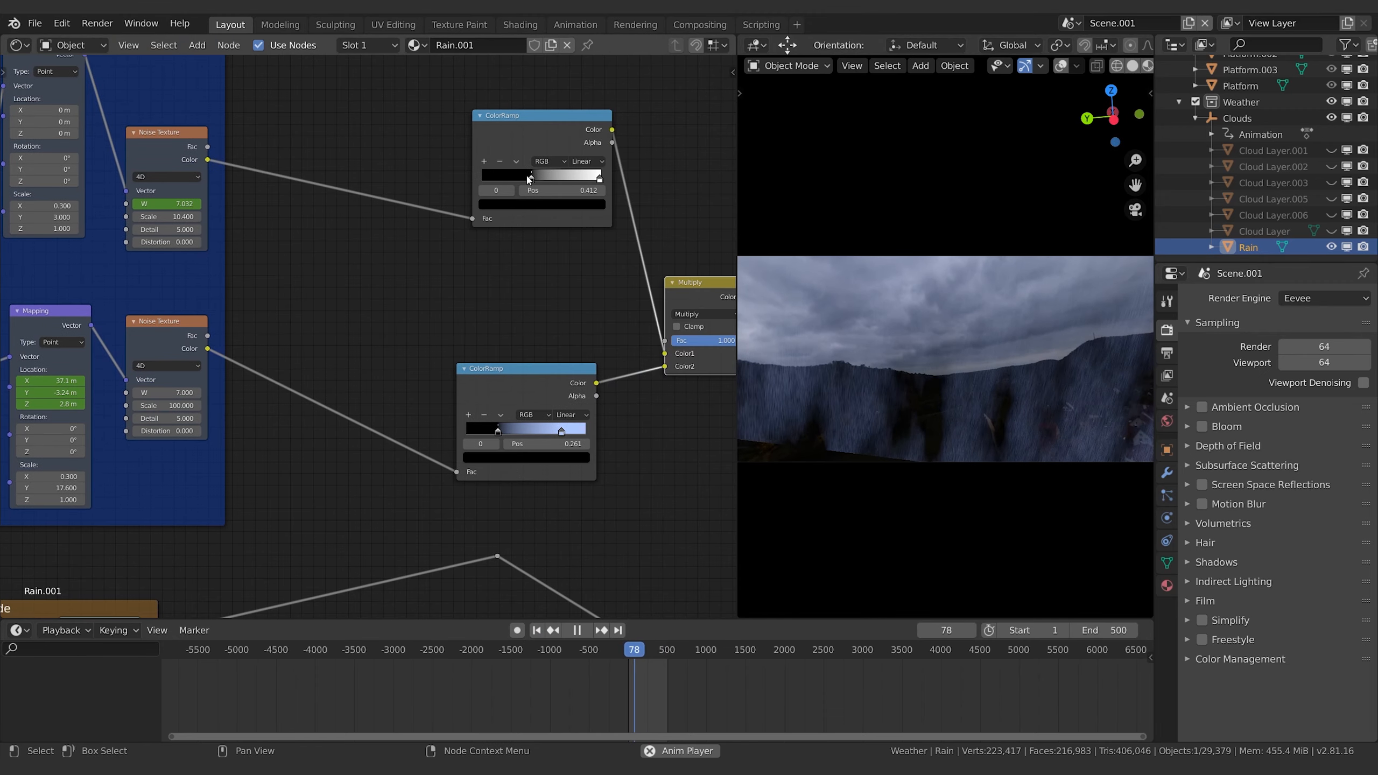
drag(532, 178, 529, 177)
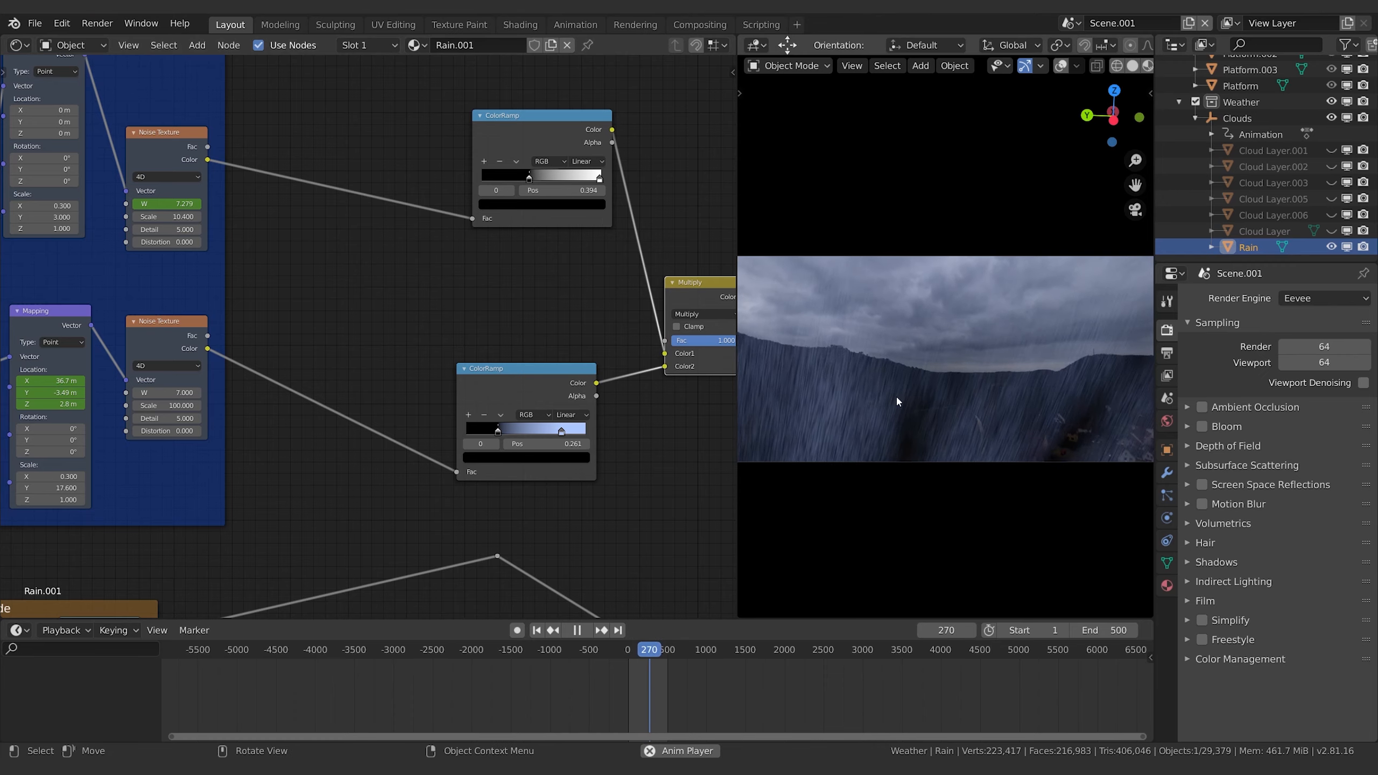
drag(496, 428, 475, 434)
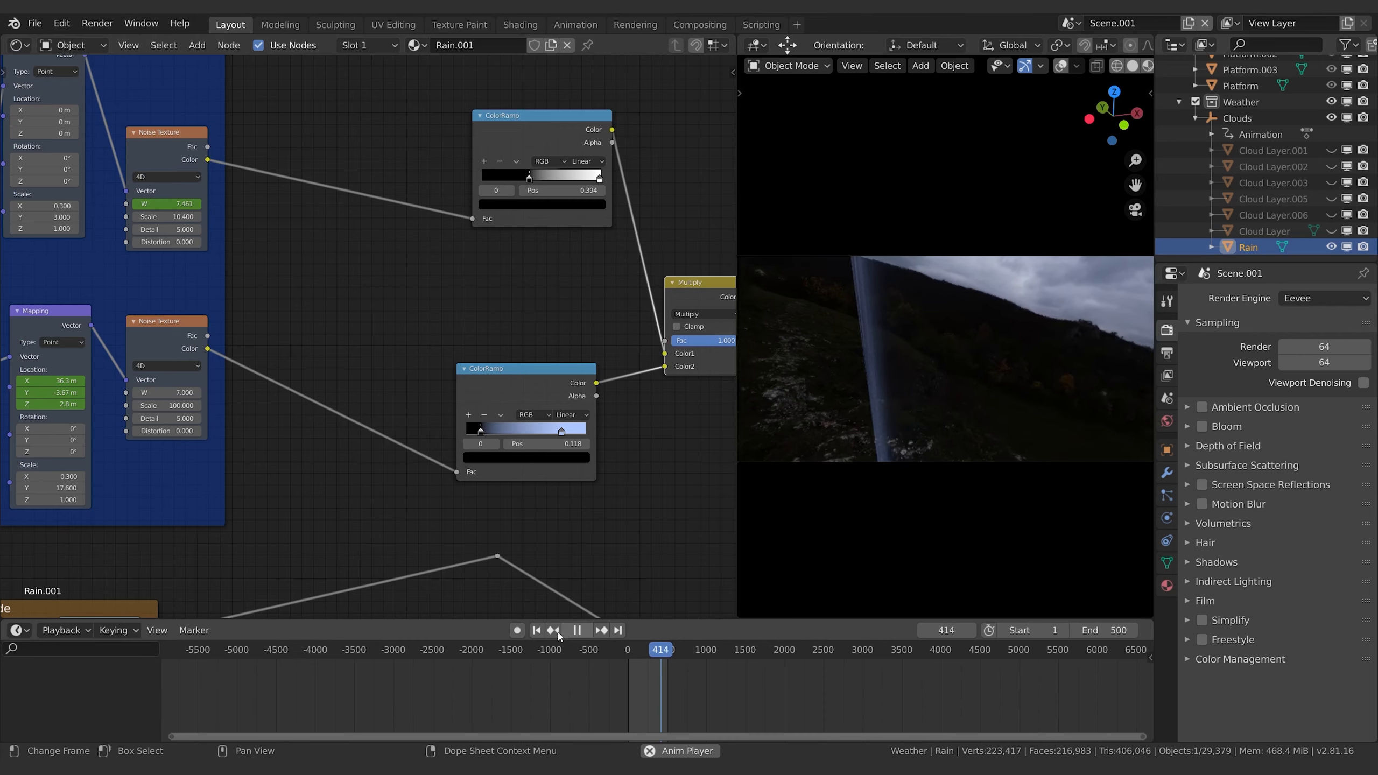
click(537, 630)
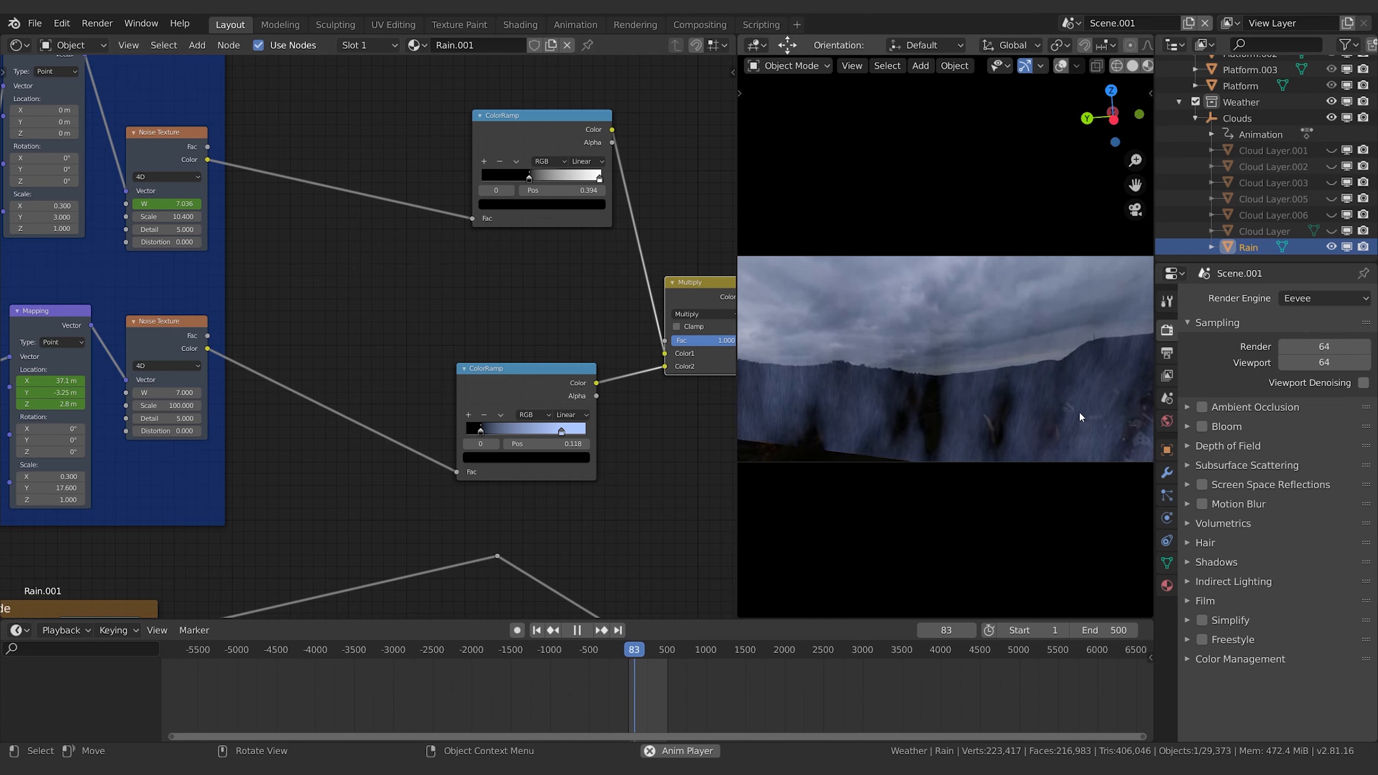
- Move the lower Mapping node's last X Location keyframe out to about frame 42000 and replay the animation to check the rain's speed
click(27, 317)
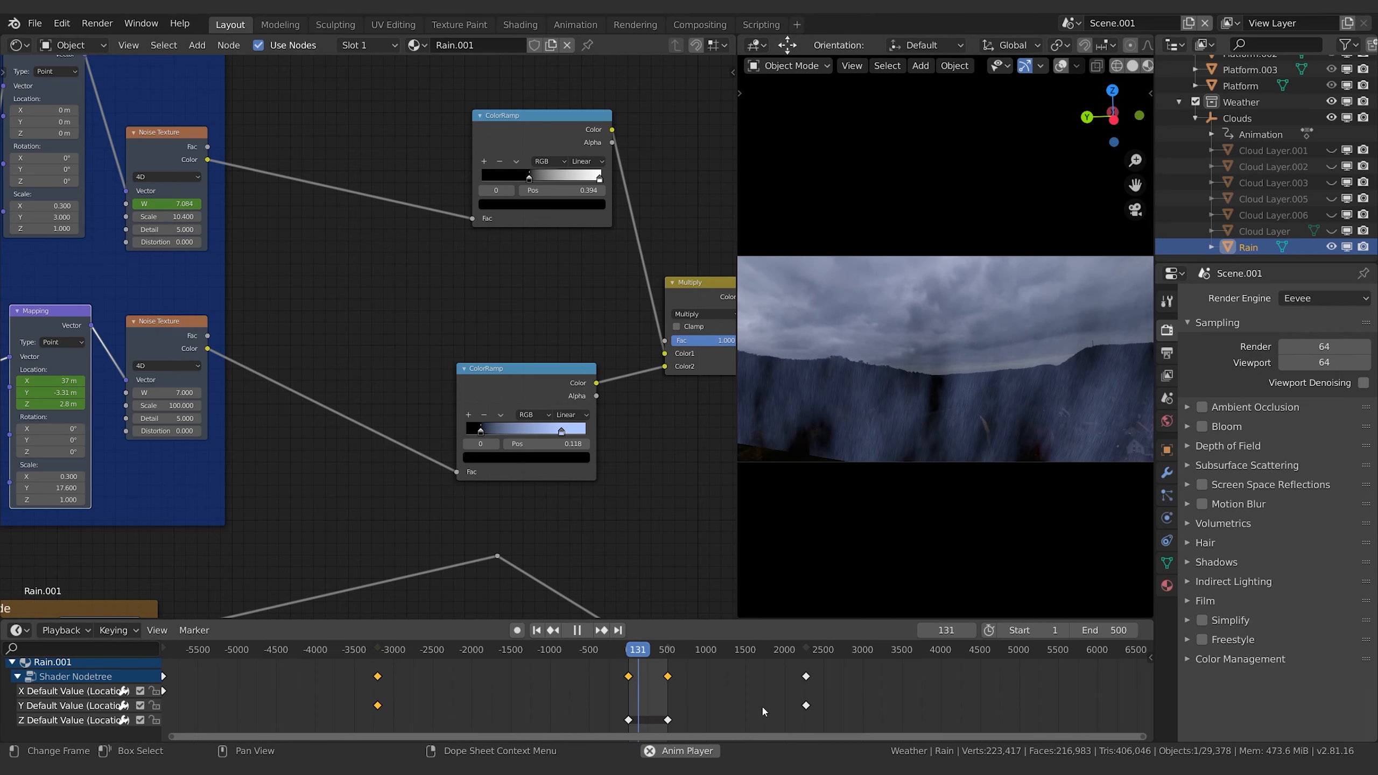
scroll(814, 674, down, 5)
scroll(744, 675, down, 5)
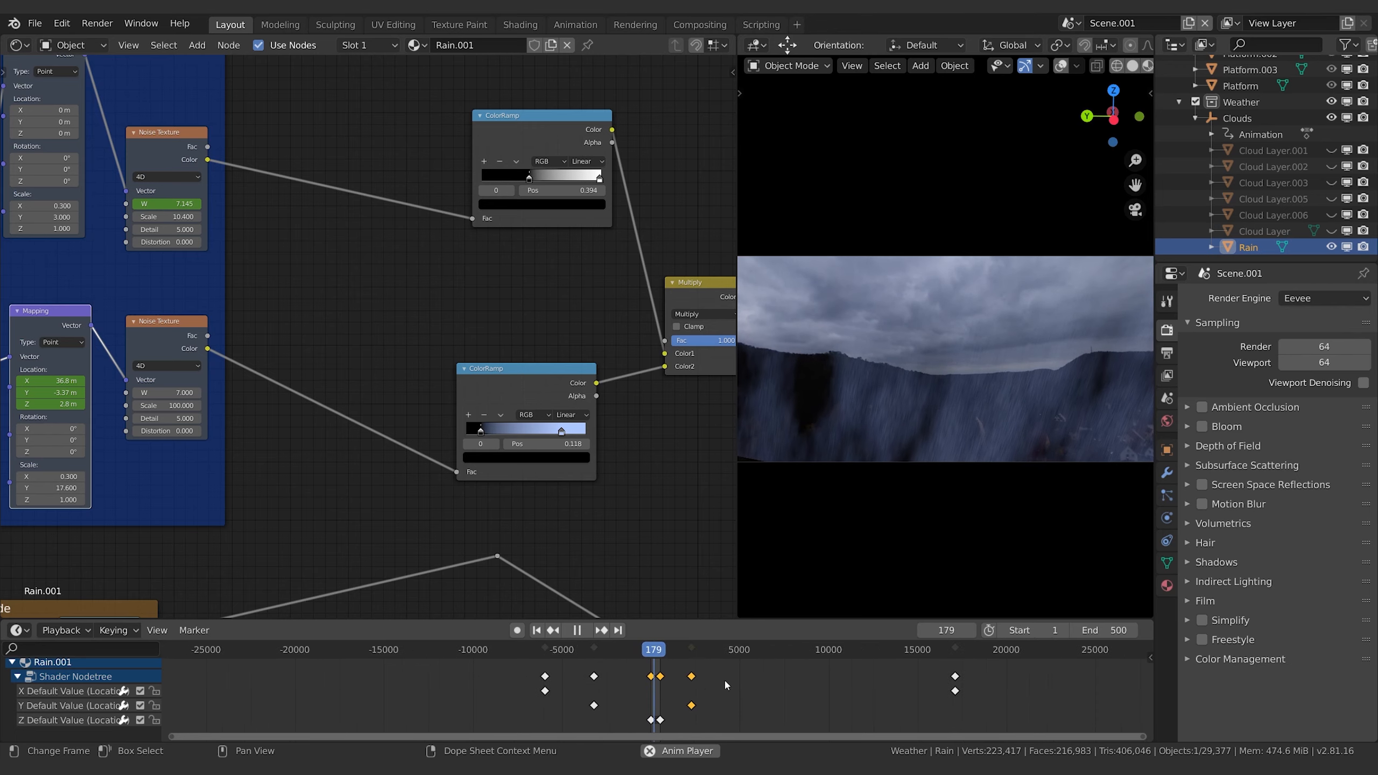
scroll(838, 687, down, 8)
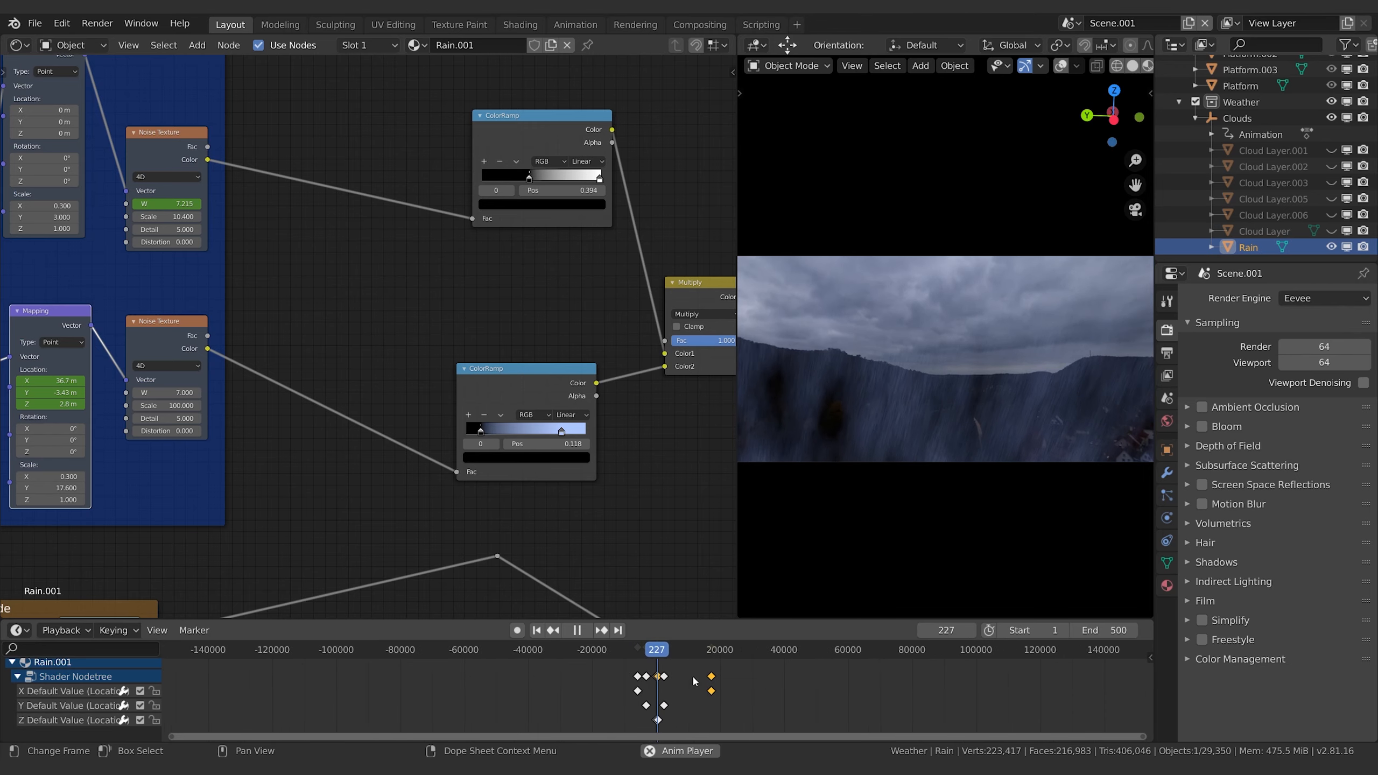
key(g)
click(1061, 693)
key(g)
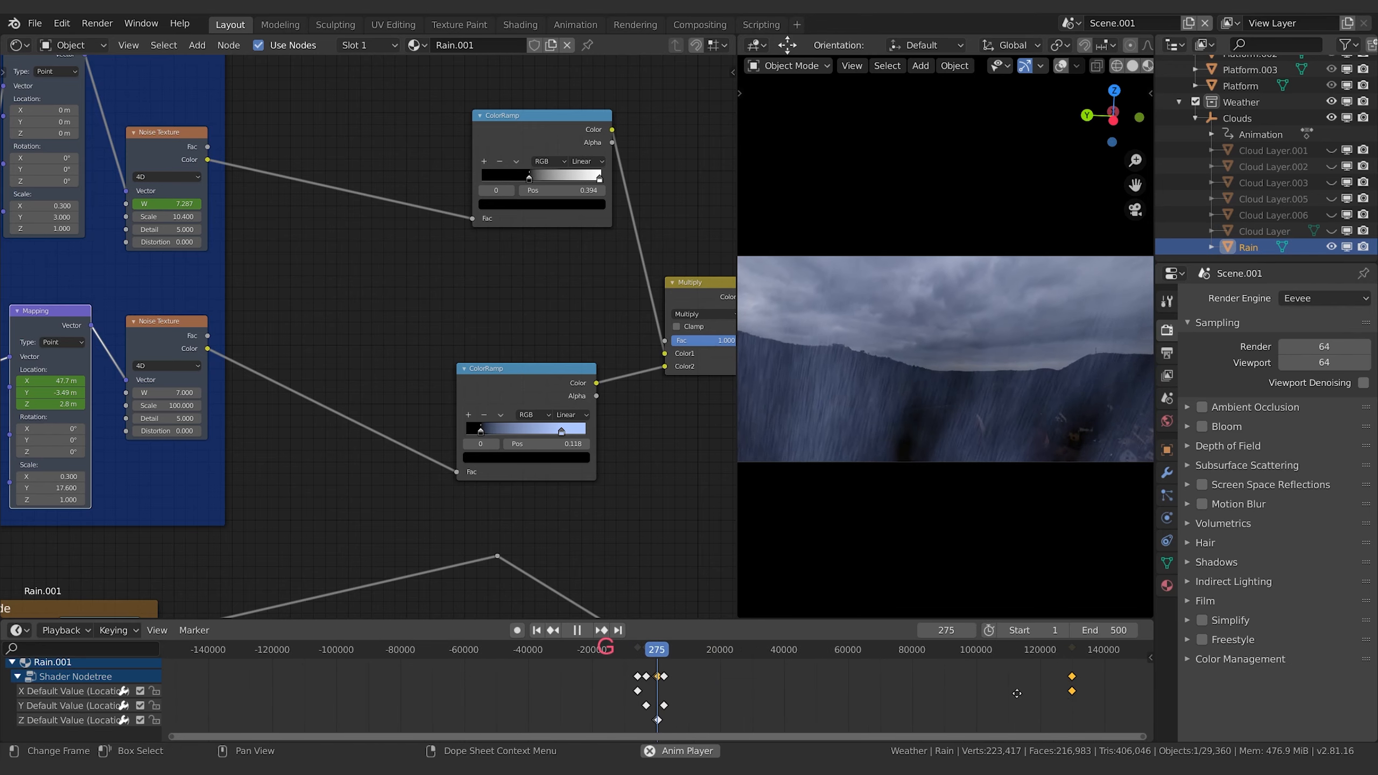
click(883, 700)
key(g)
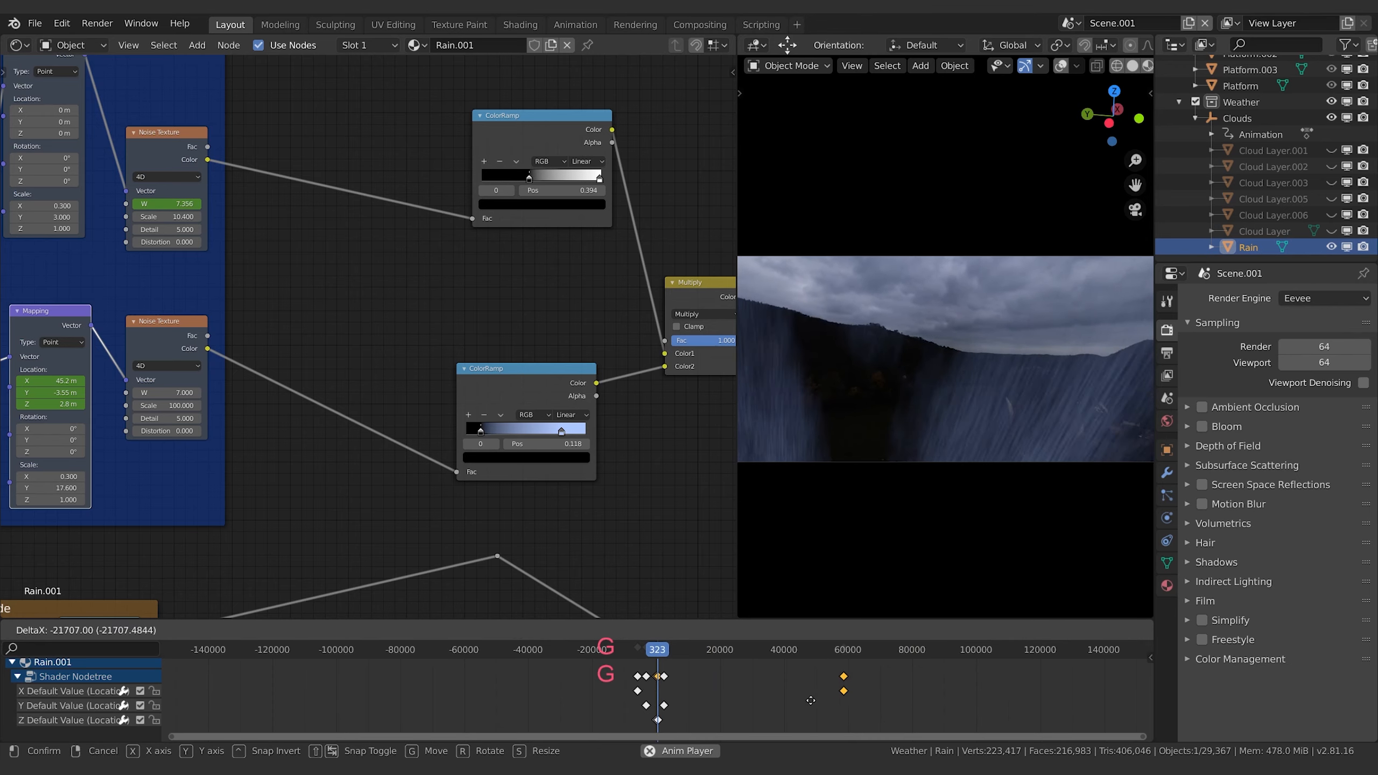
click(826, 696)
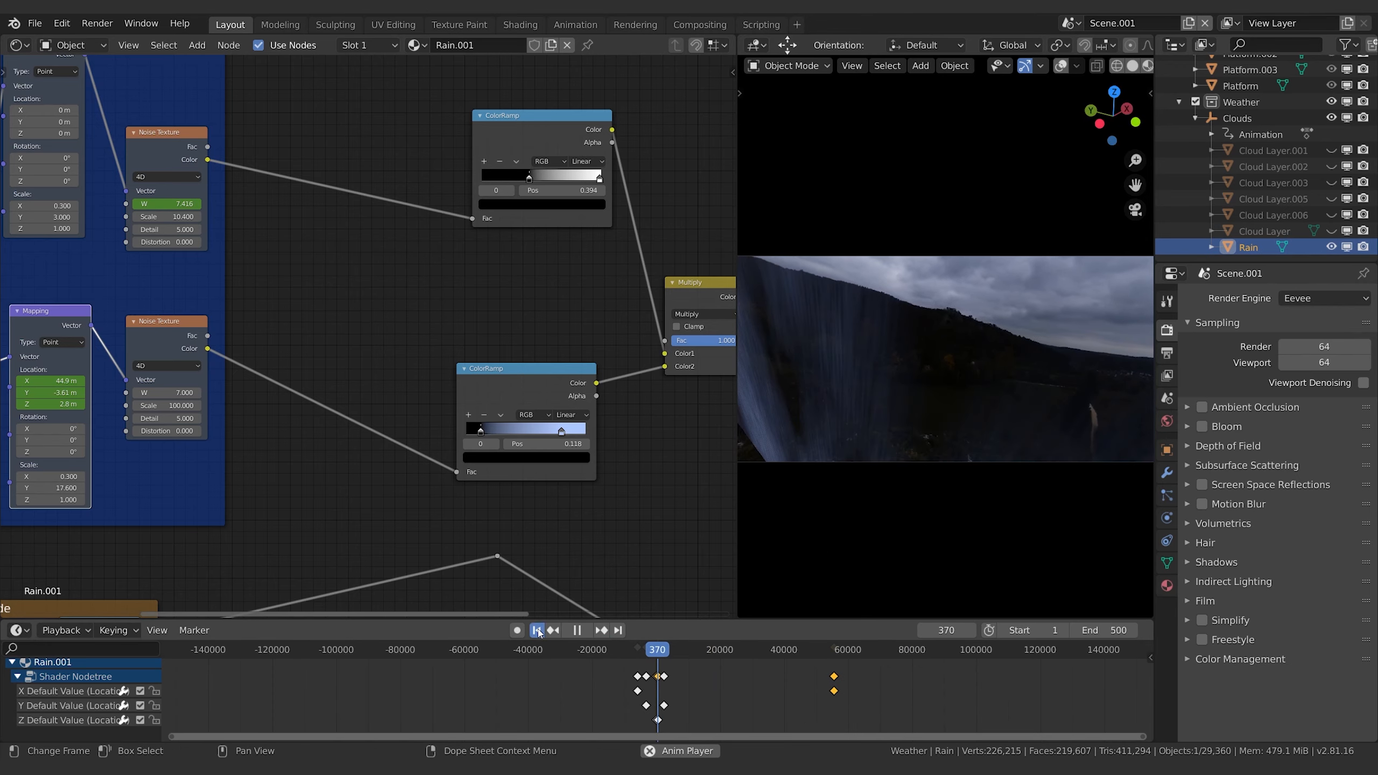
key(shift+Left)
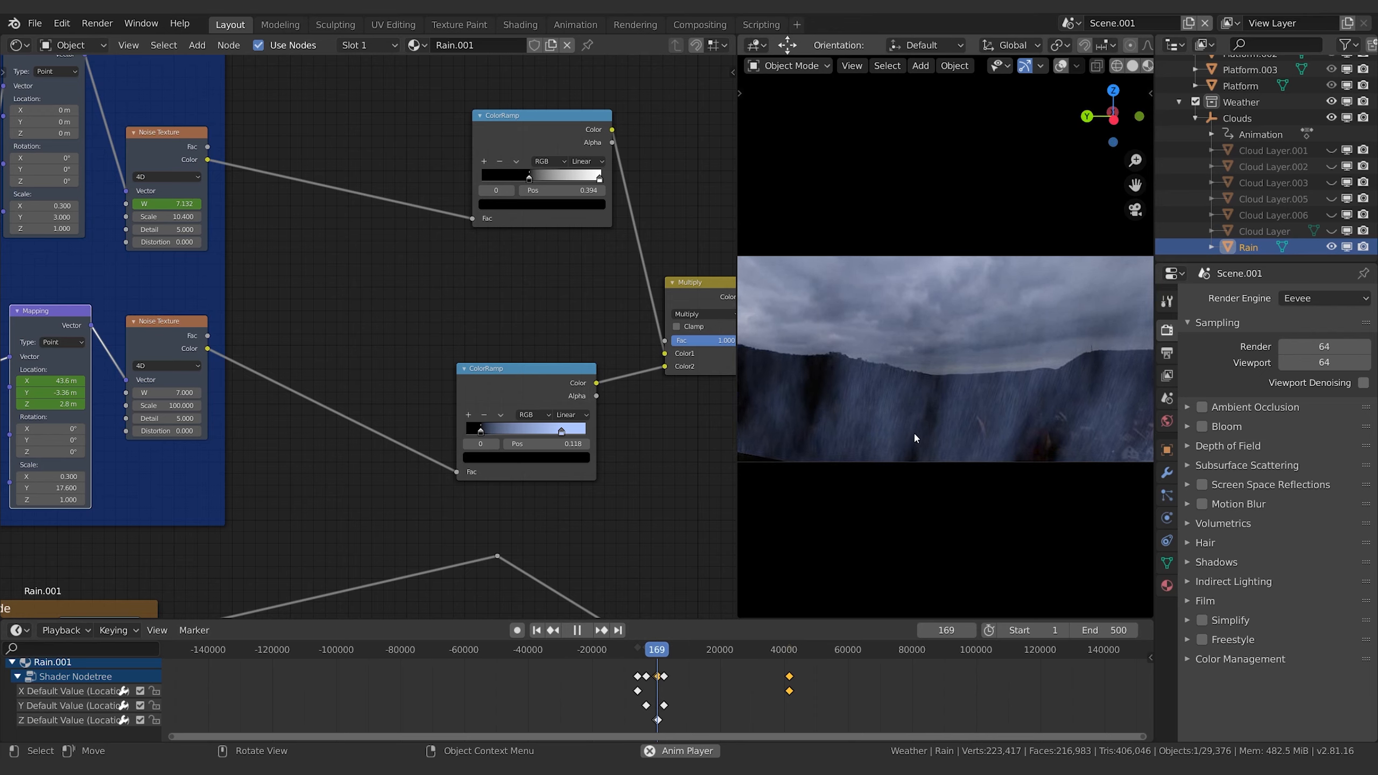
key(space)
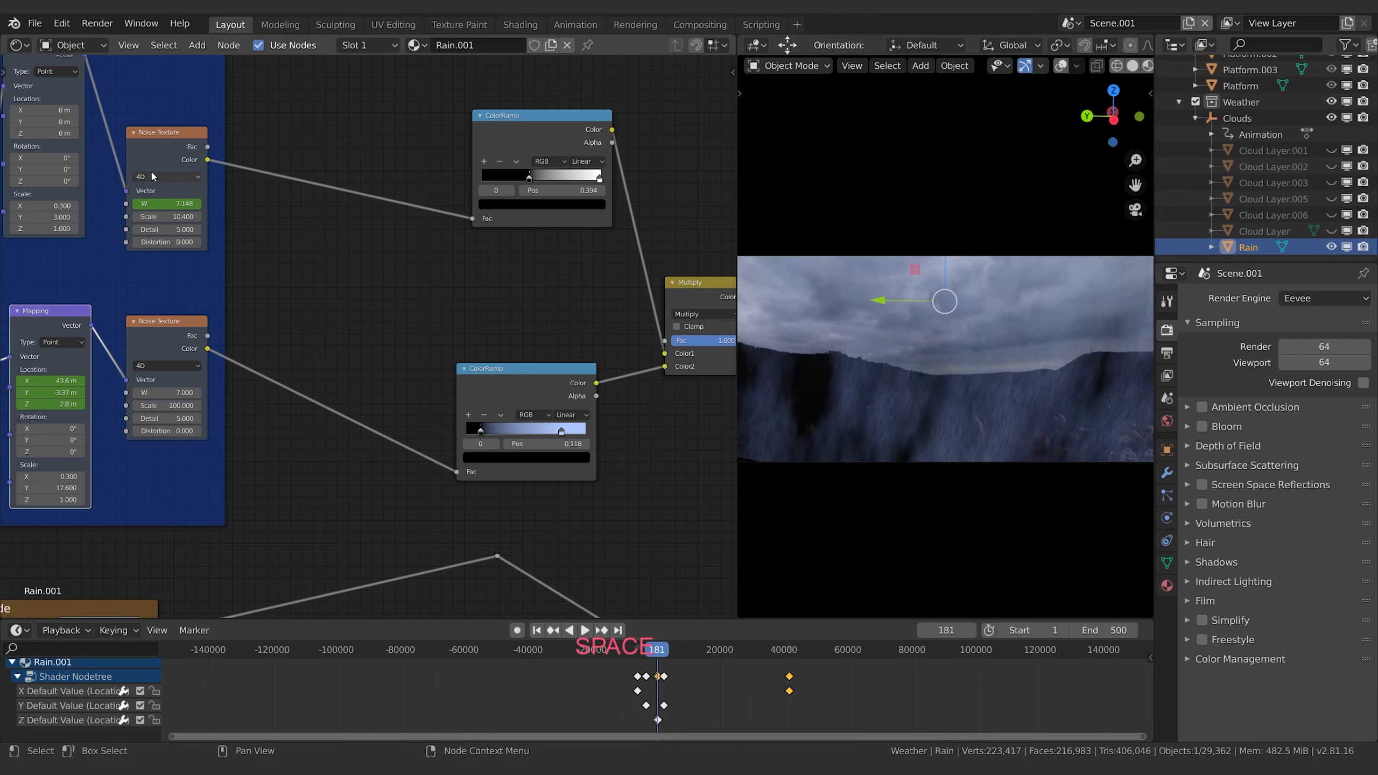
- Set the interpolation of the upper Noise Texture's two W keyframes to Linear
click(175, 131)
scroll(676, 694, up, 10)
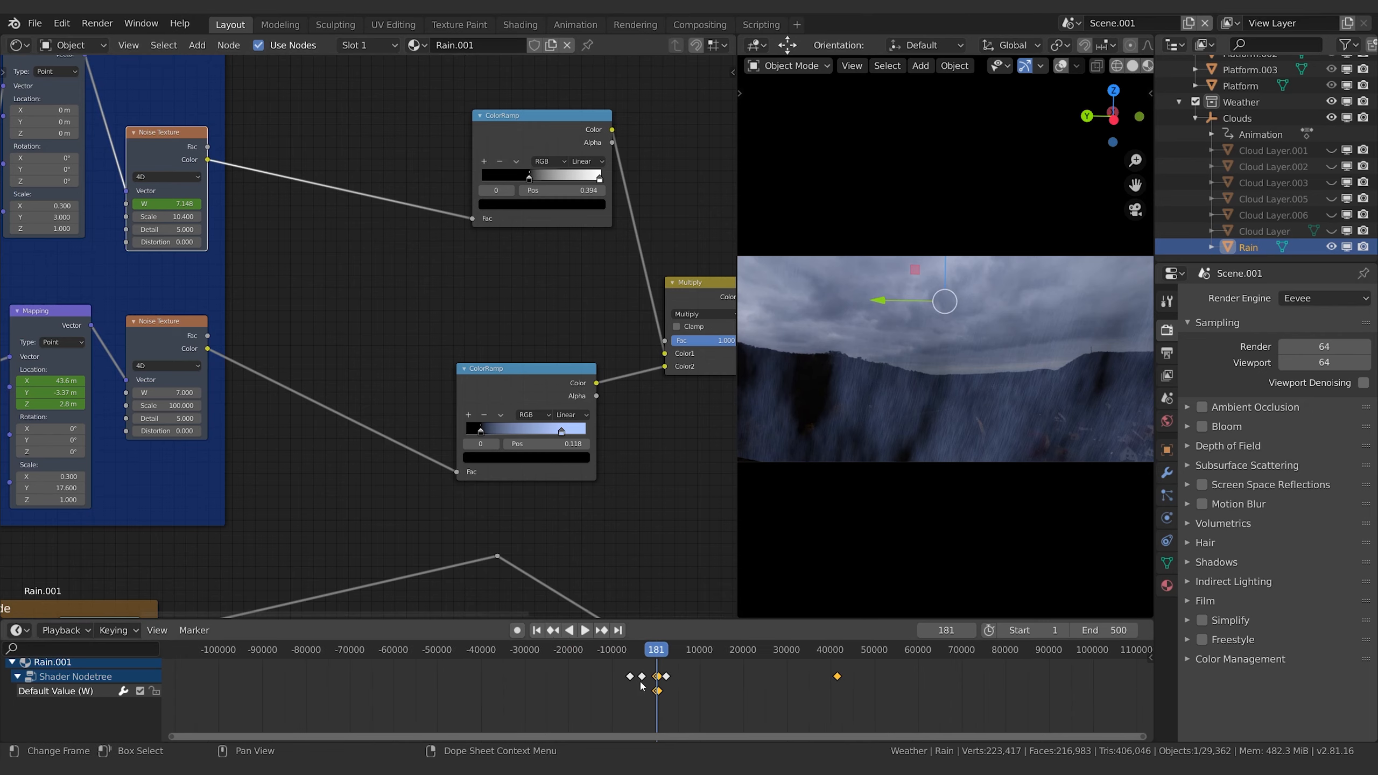
scroll(676, 692, up, 2)
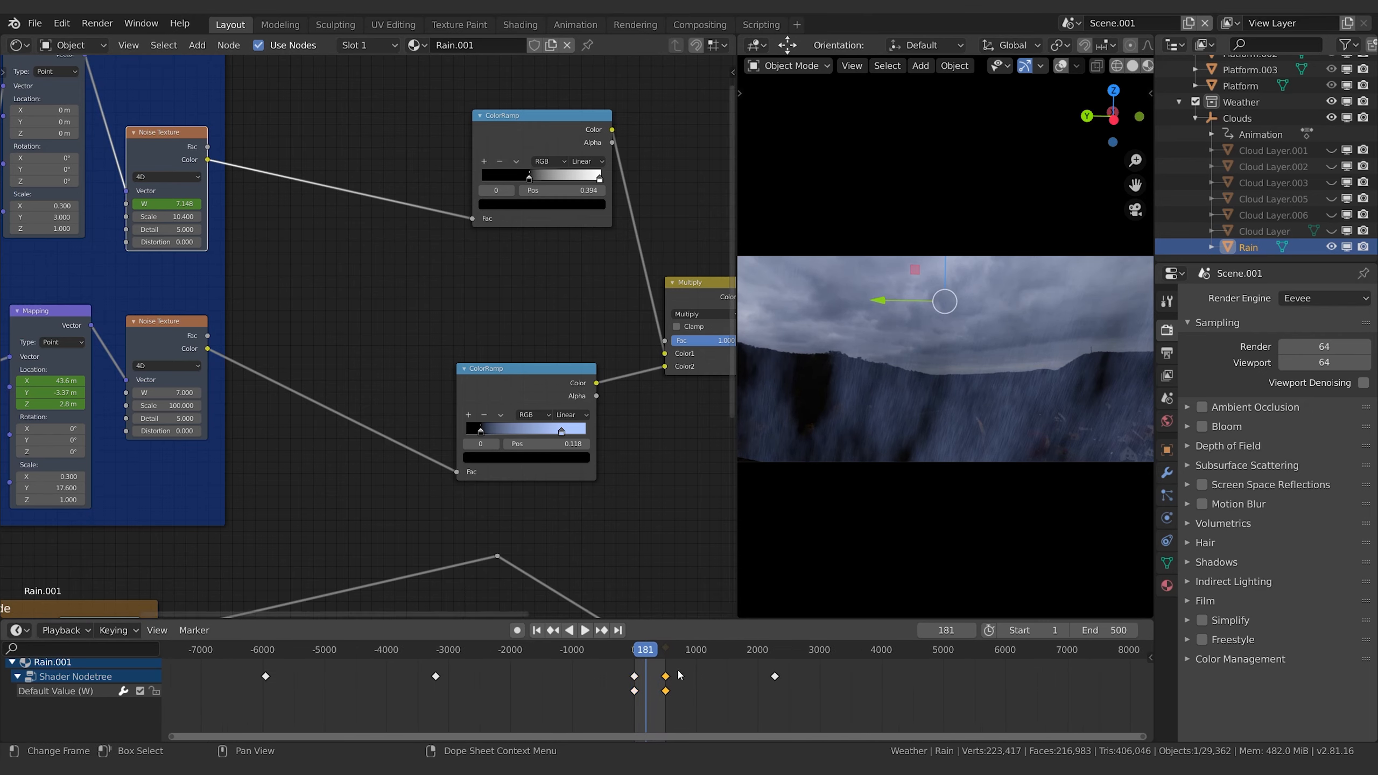
shift+click(634, 676)
right_click(637, 651)
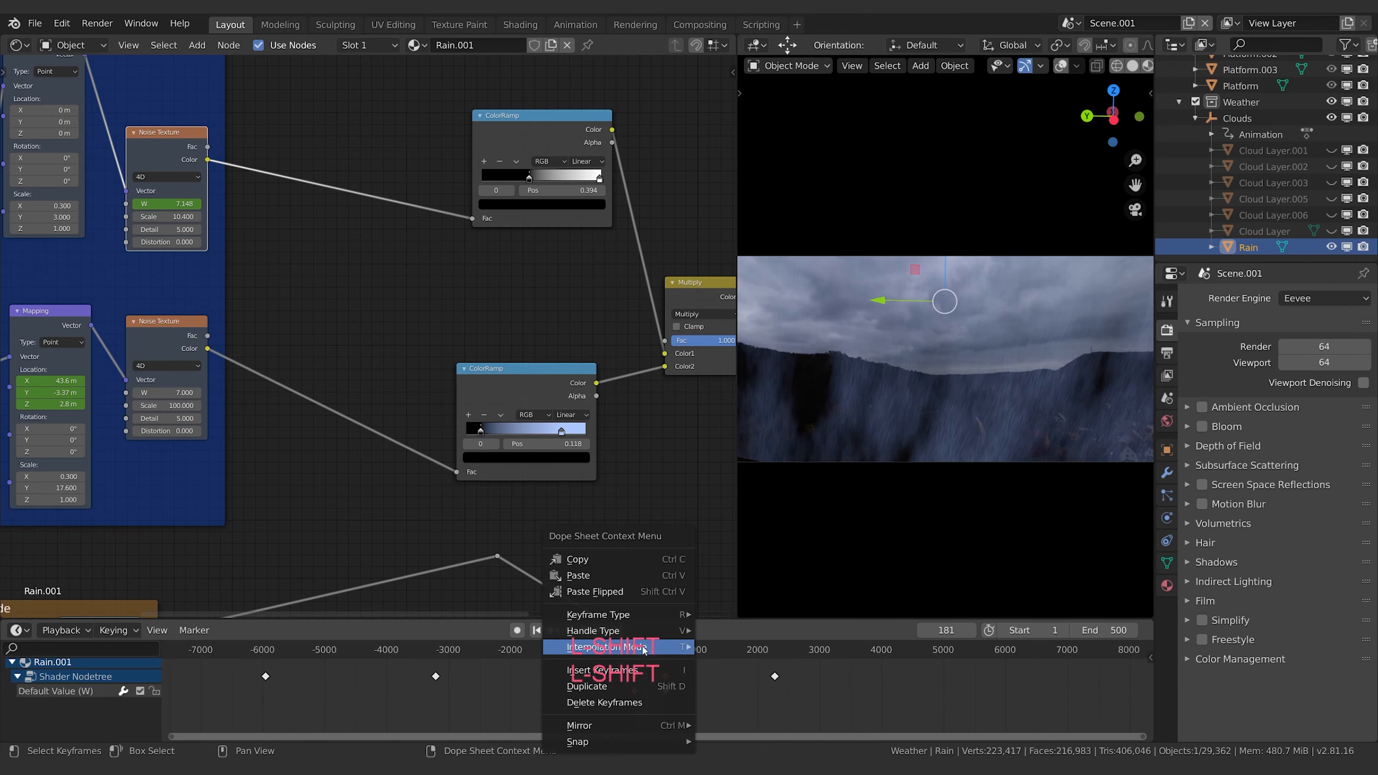
mouse_move(644, 649)
click(735, 560)
- Move the upper Noise Texture's last W keyframe to about frame 3850 and play the animation to review the slower variation
click(669, 677)
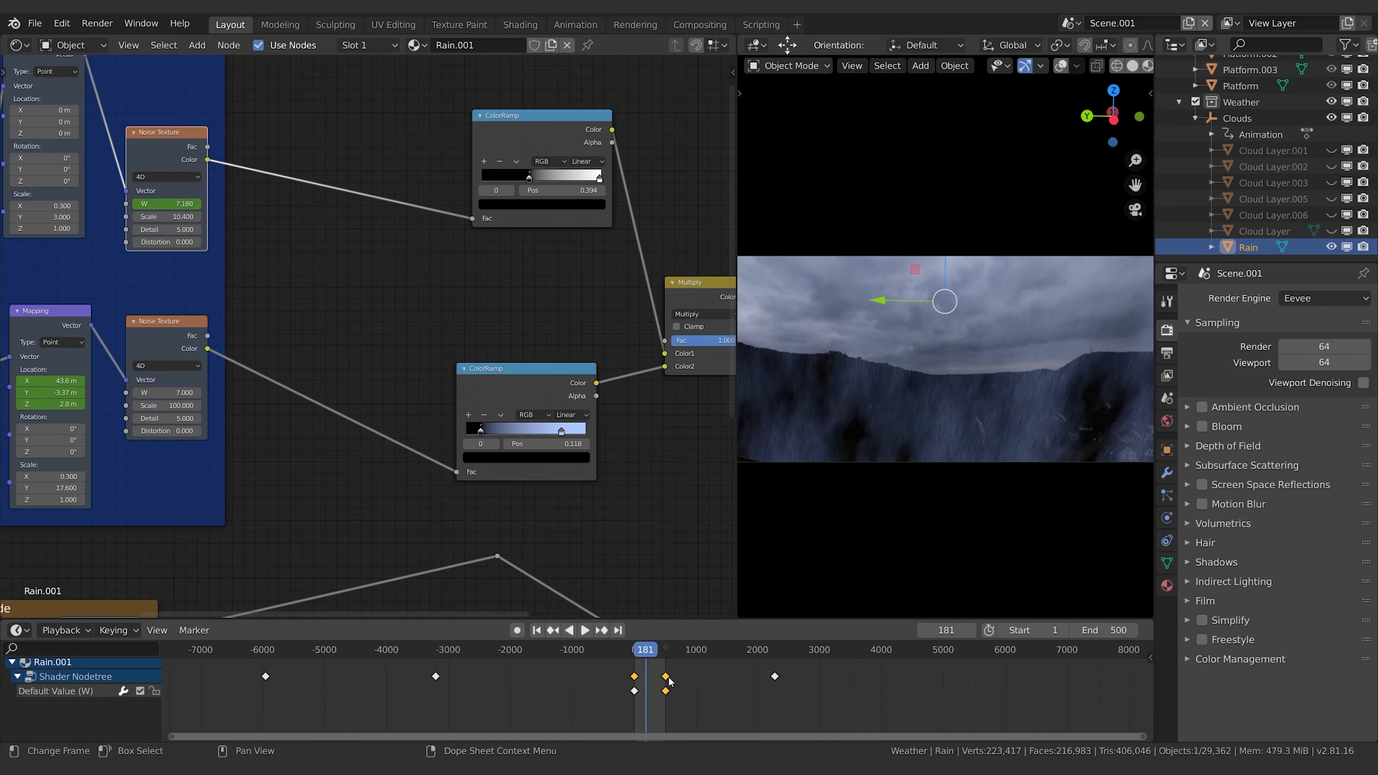
key(g)
click(998, 709)
key(space)
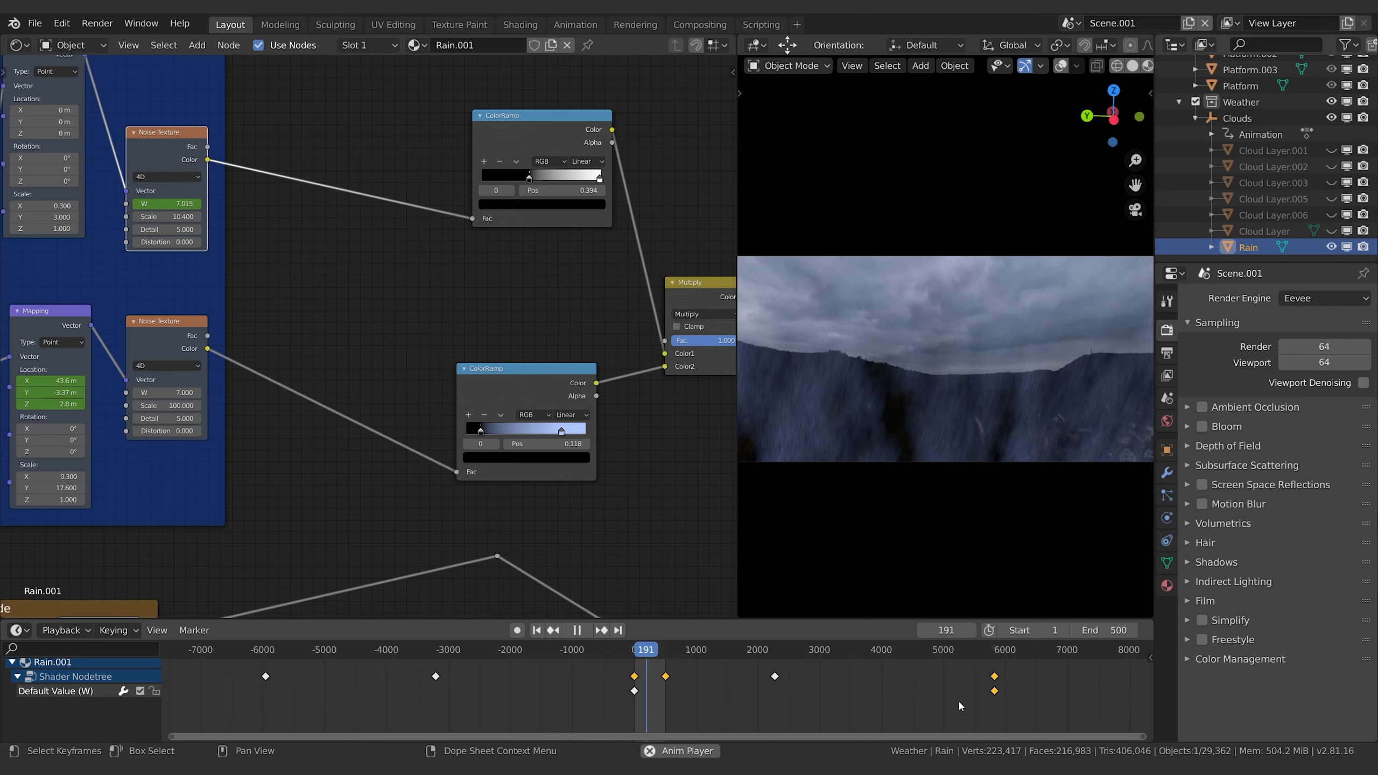
key(g)
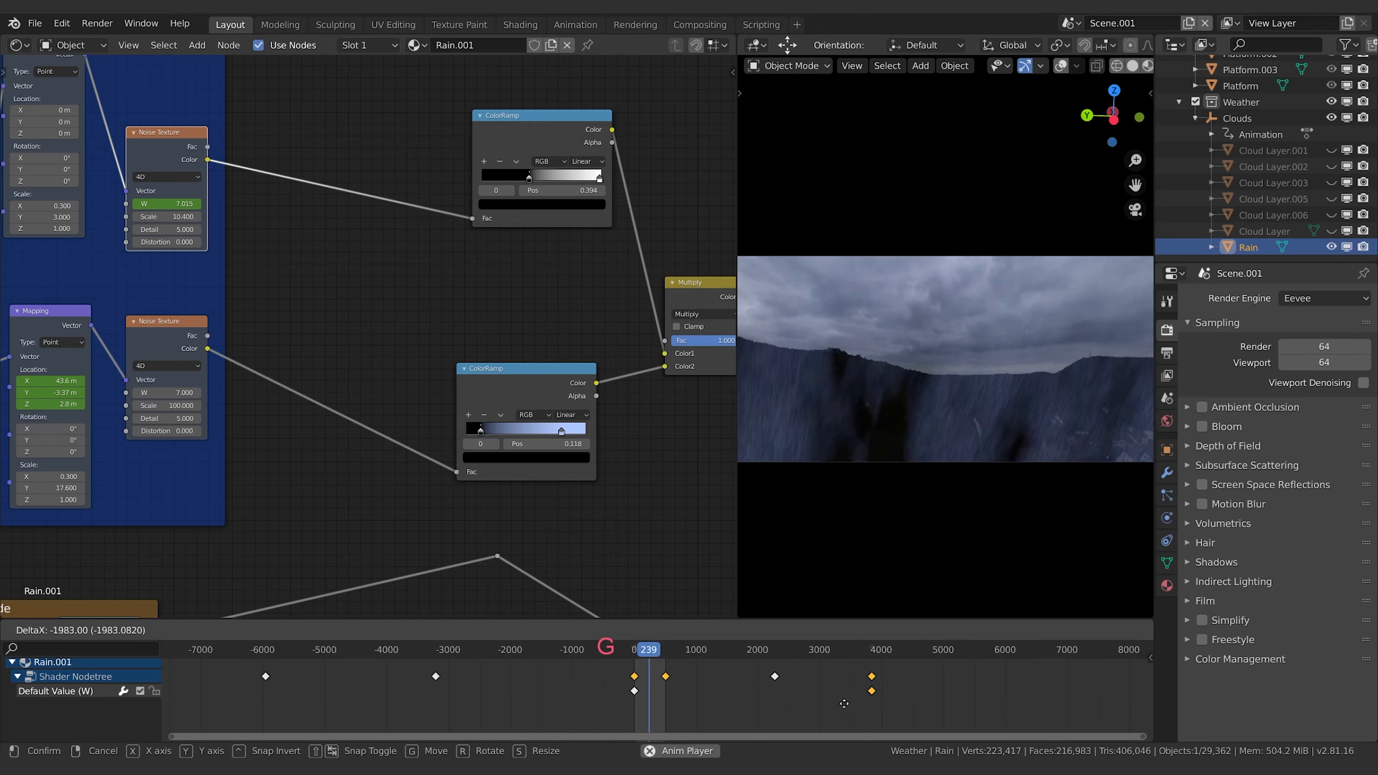
click(844, 704)
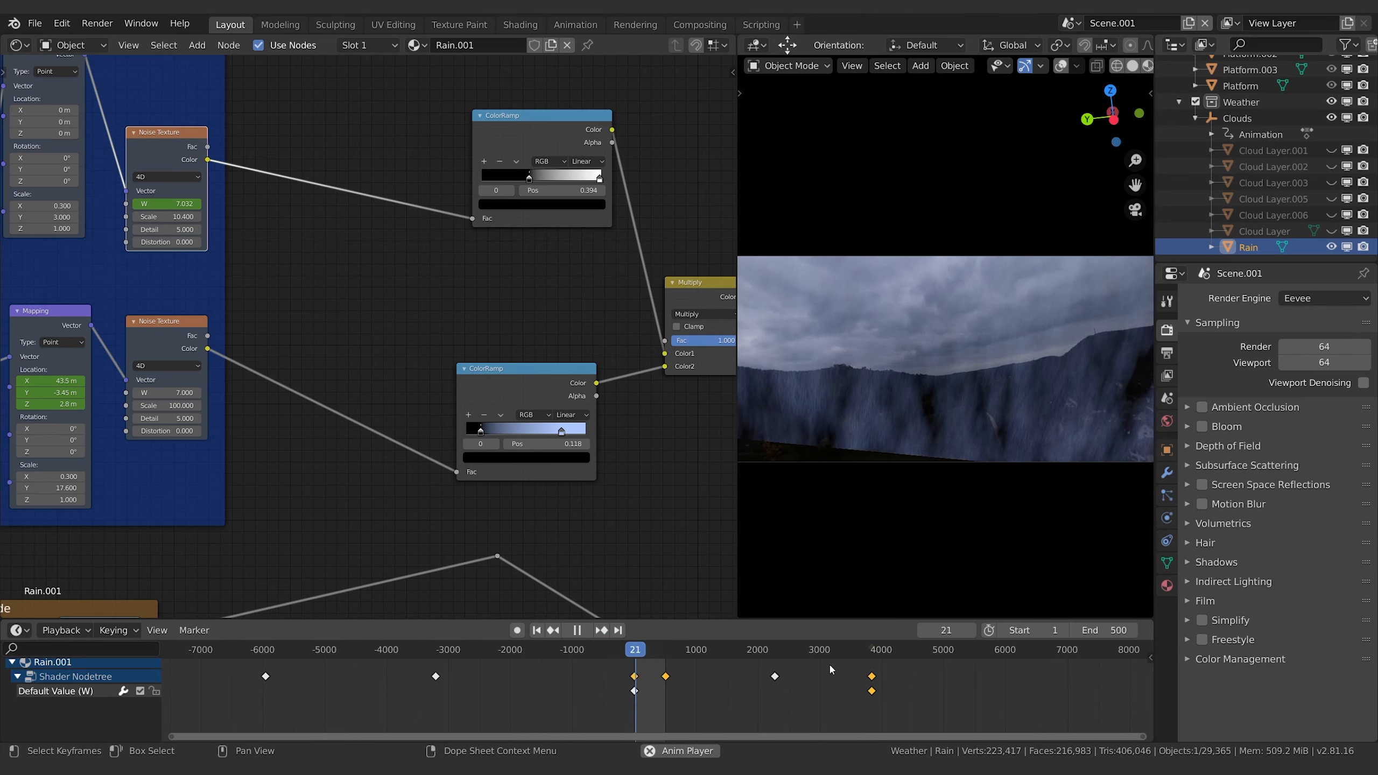
- Keyframe the location of the Rain Cutout noise's upper Mapping node at 0 m on all axes at frame 0
key(space)
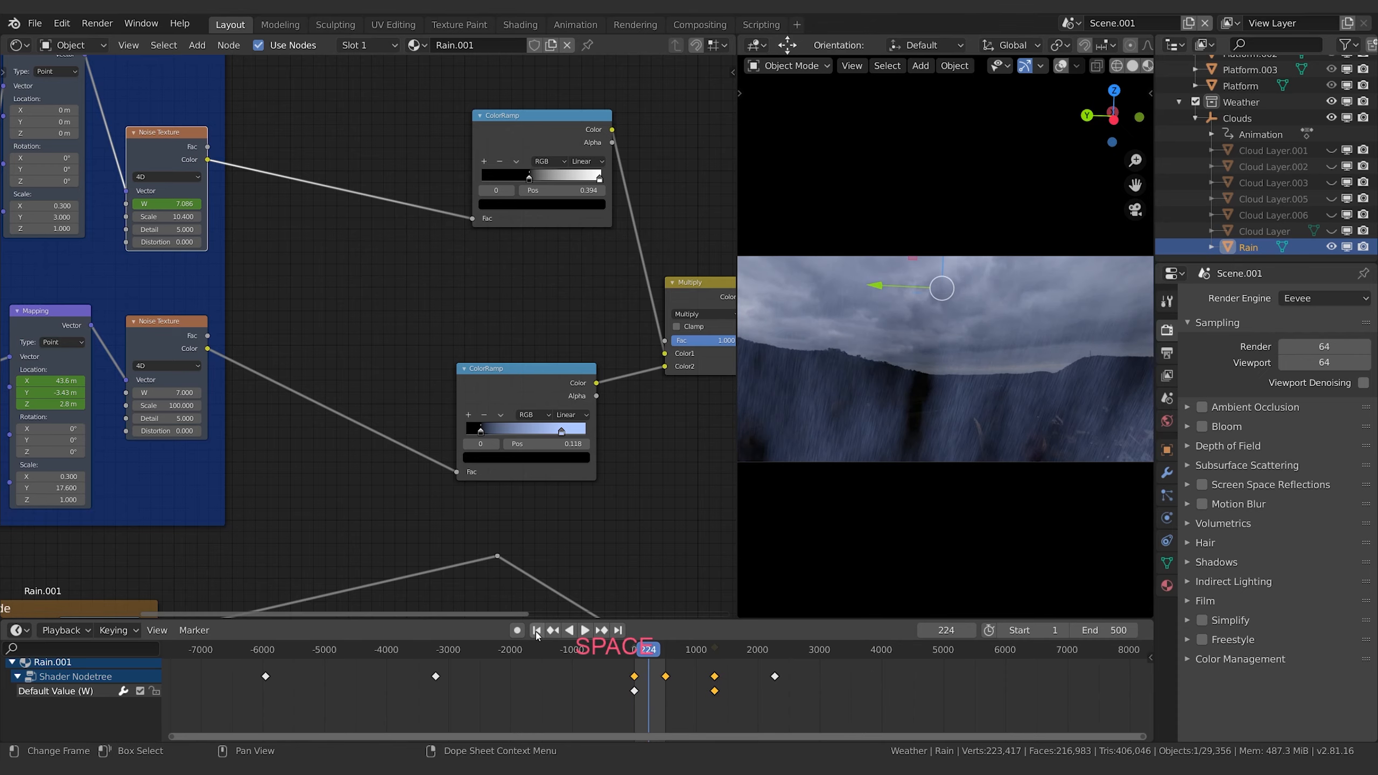
click(536, 631)
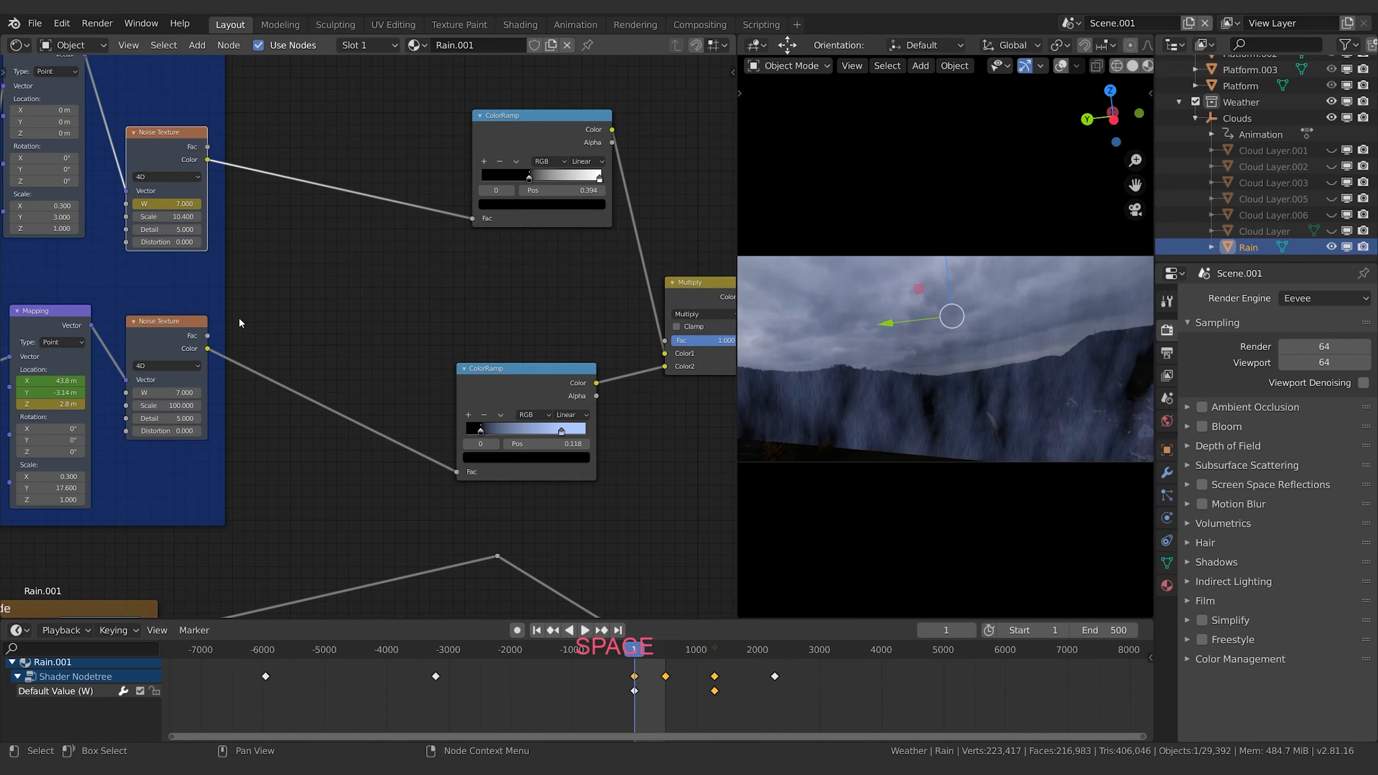
middle_drag(249, 324, 564, 335)
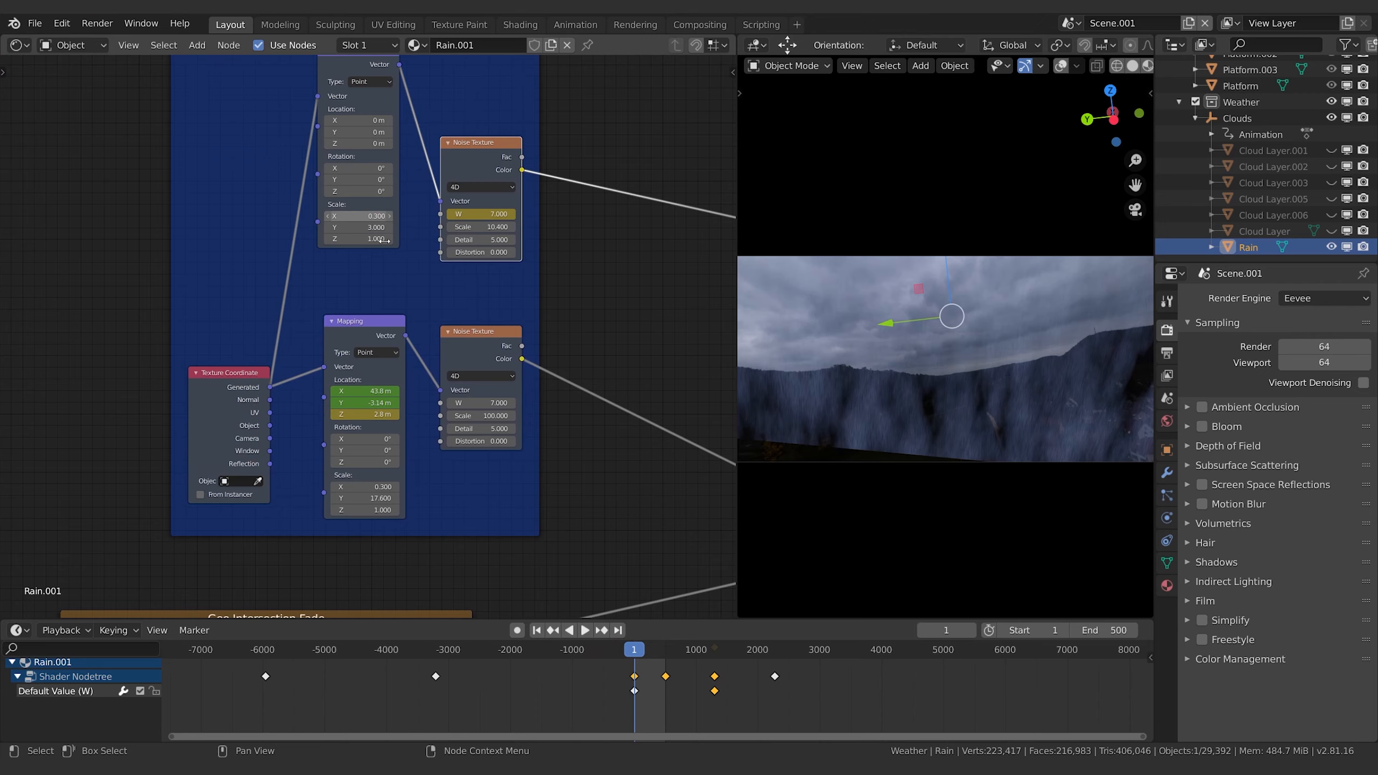
middle_drag(384, 241, 389, 354)
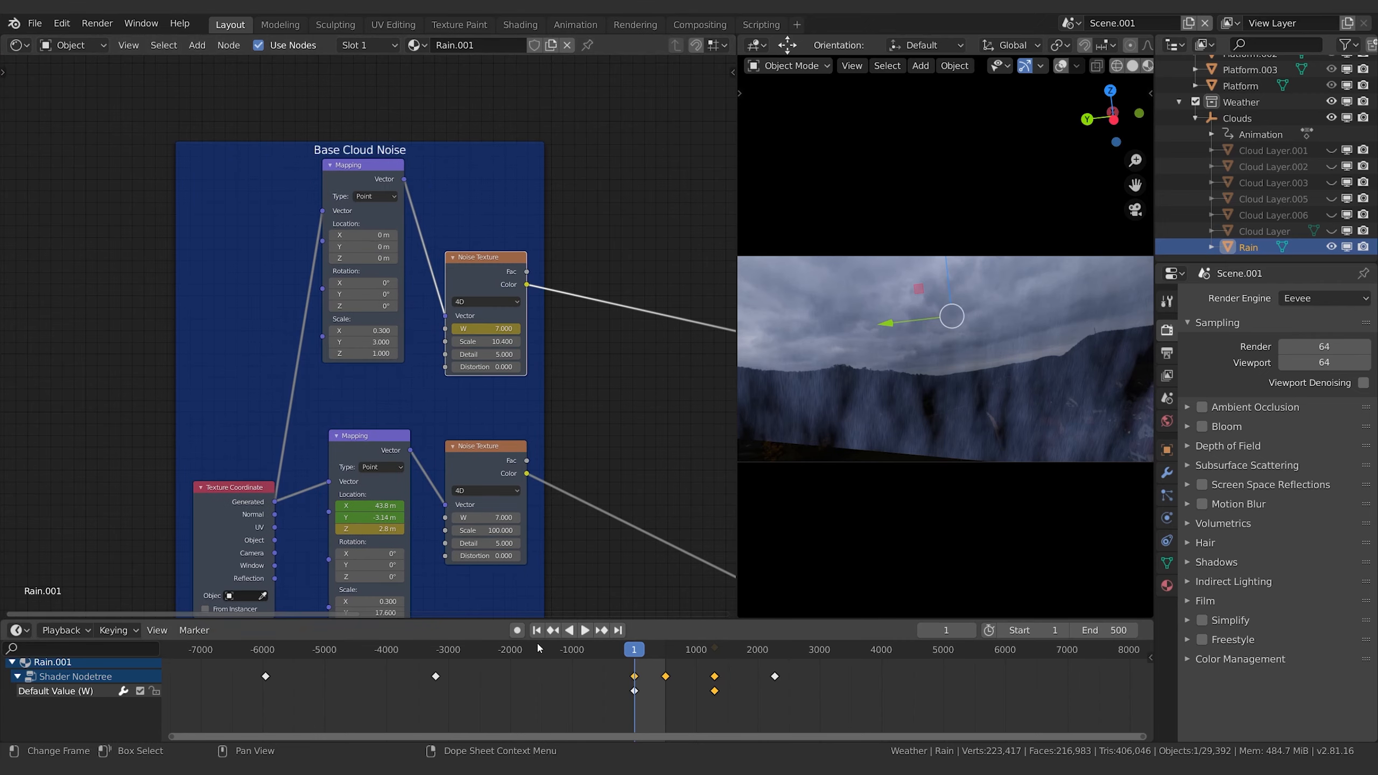
key(Left)
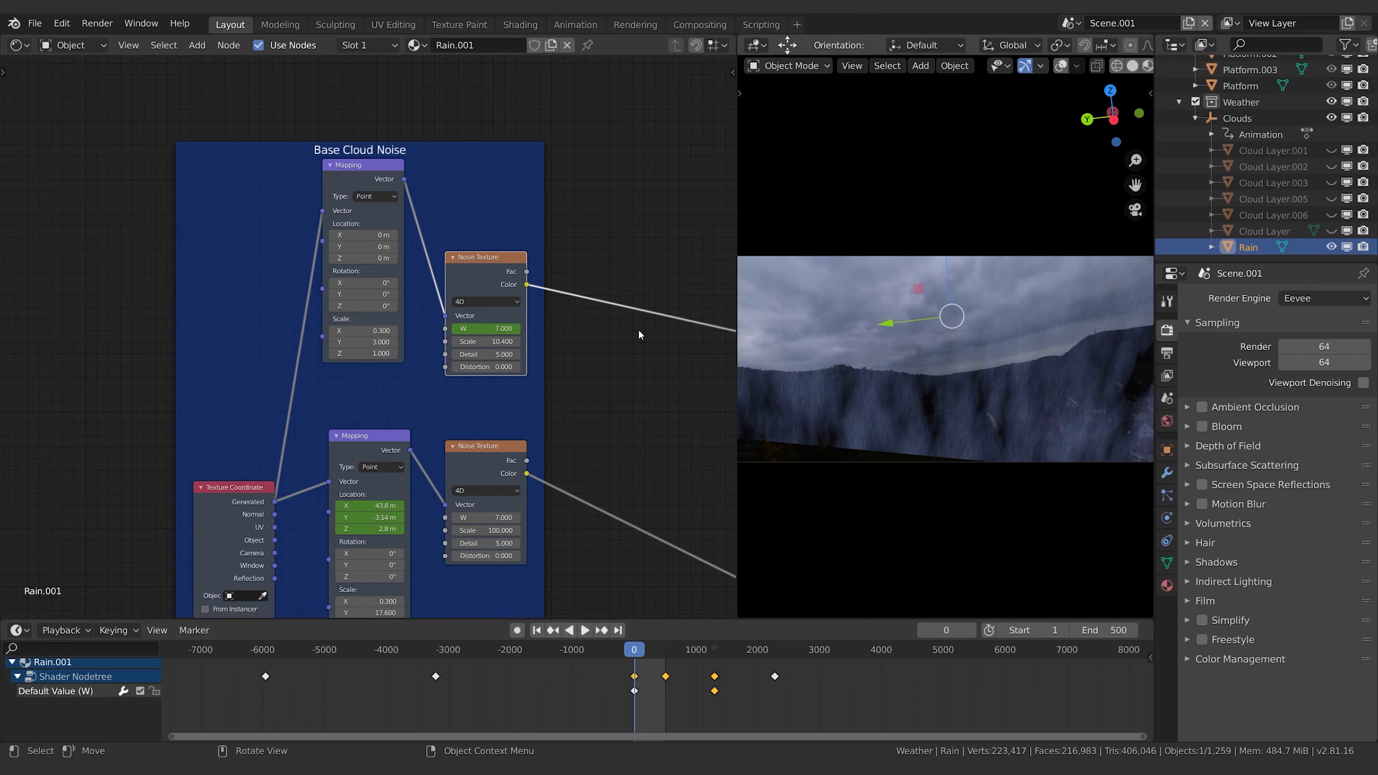
click(334, 248)
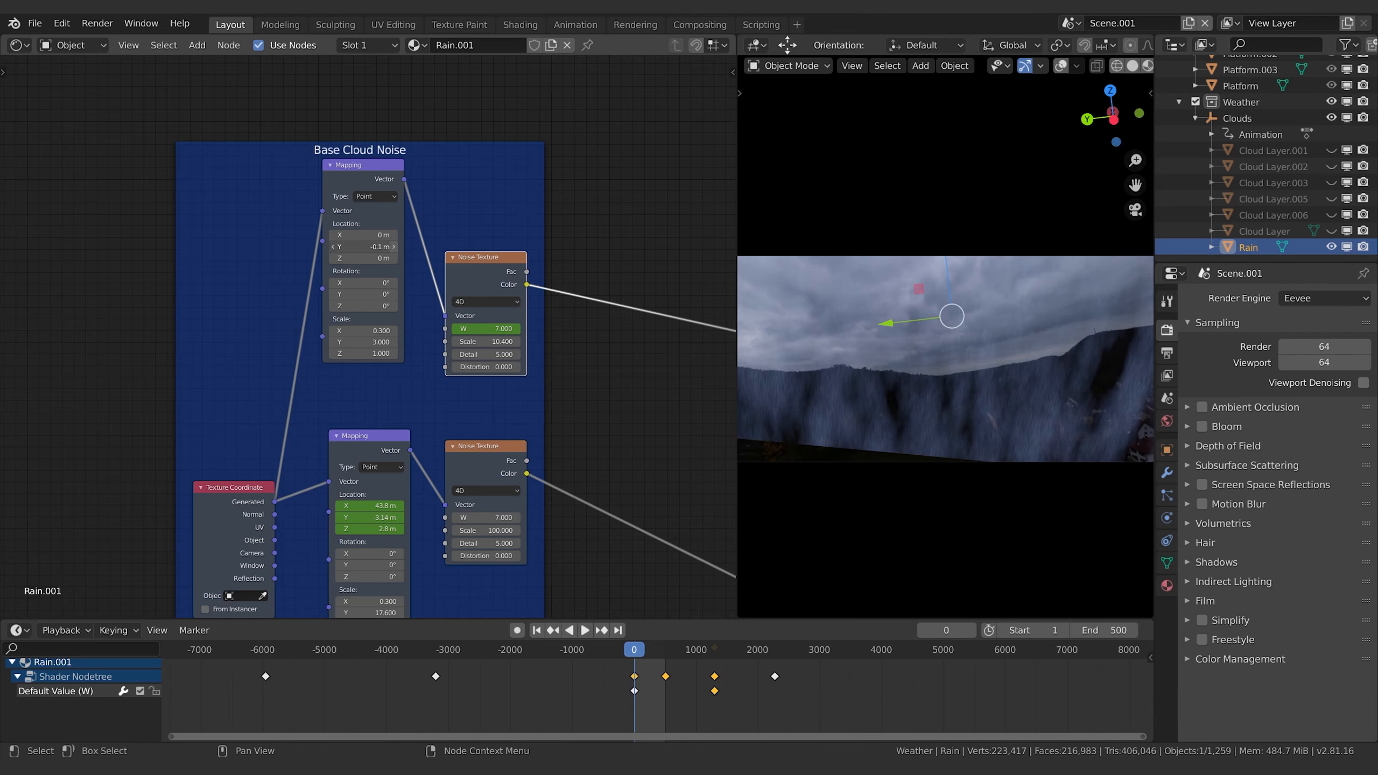
click(394, 247)
key(i)
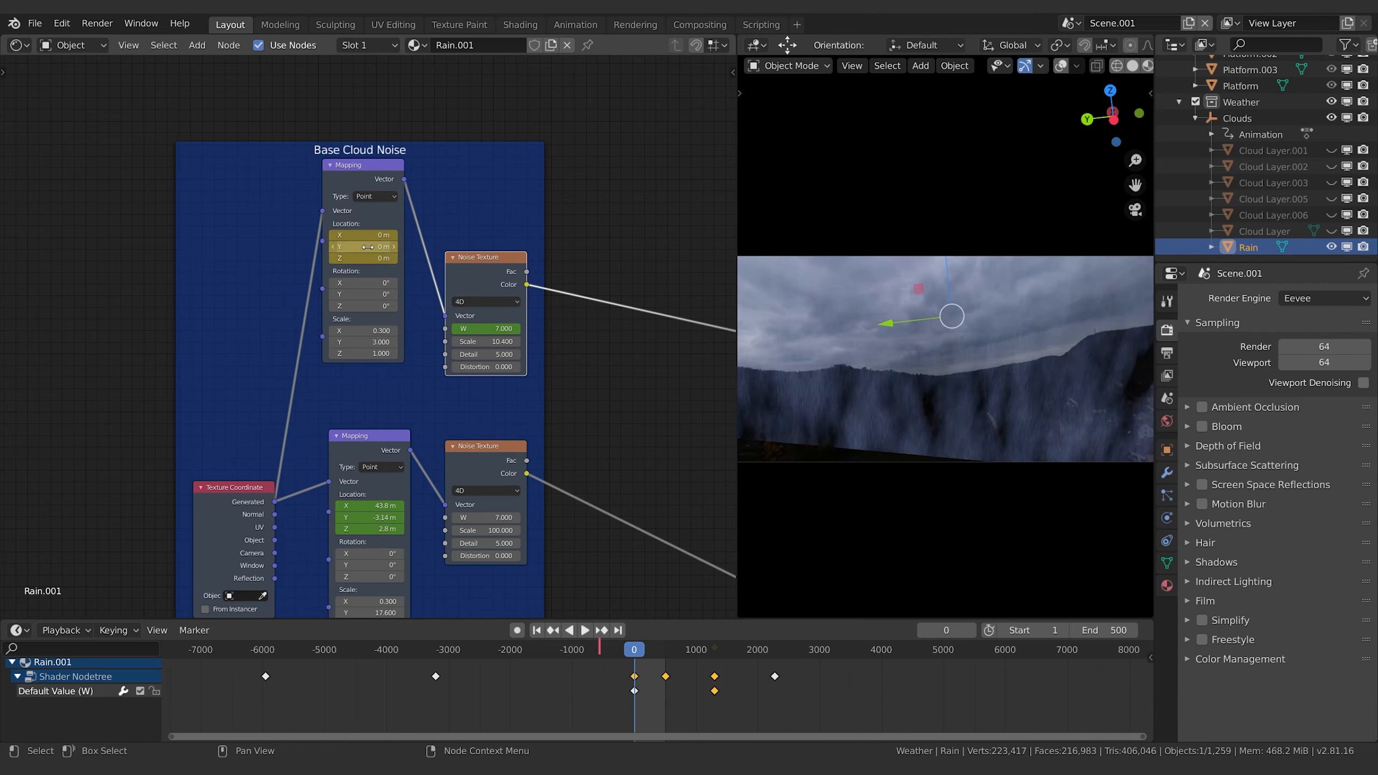
- Keyframe the upper Mapping node's Y location at -0.1 m on frame 500 and set the keyframes to linear interpolation
click(618, 630)
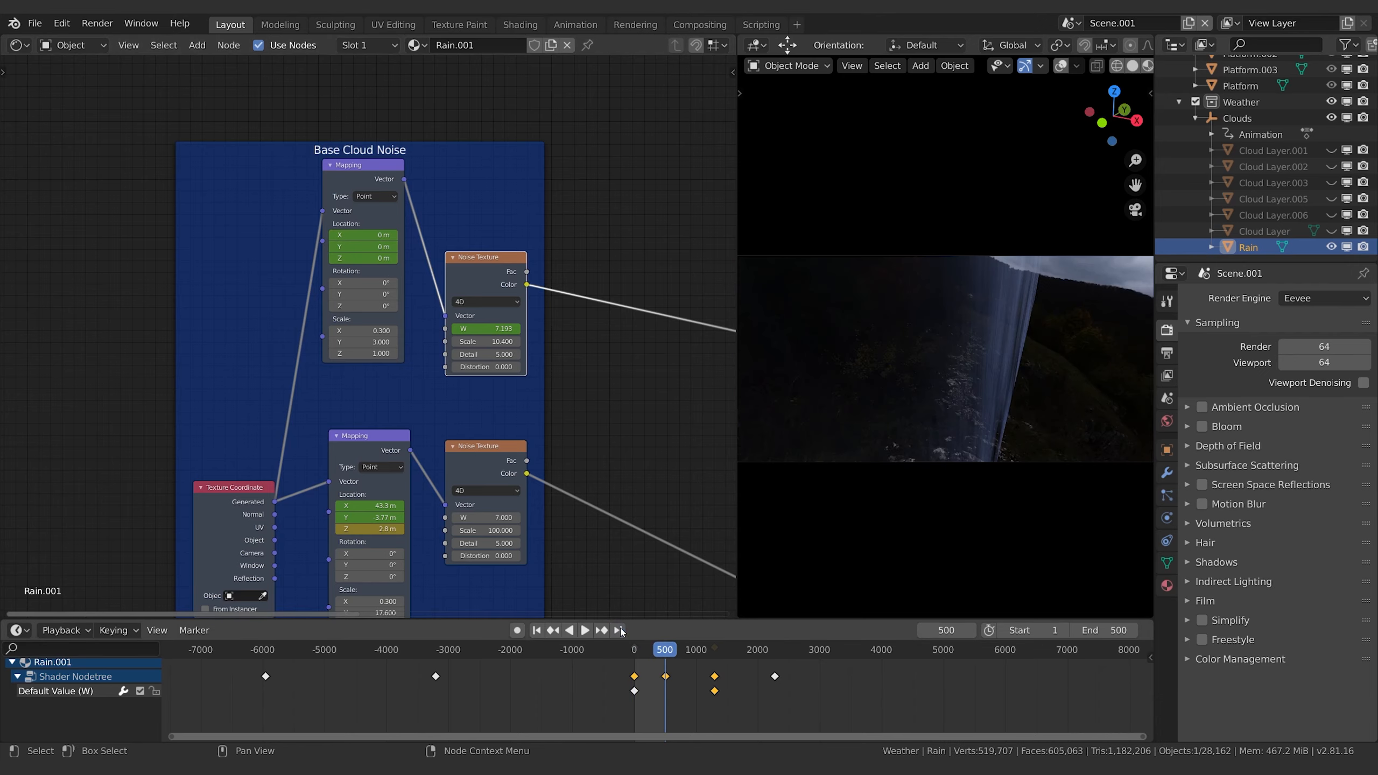
click(334, 248)
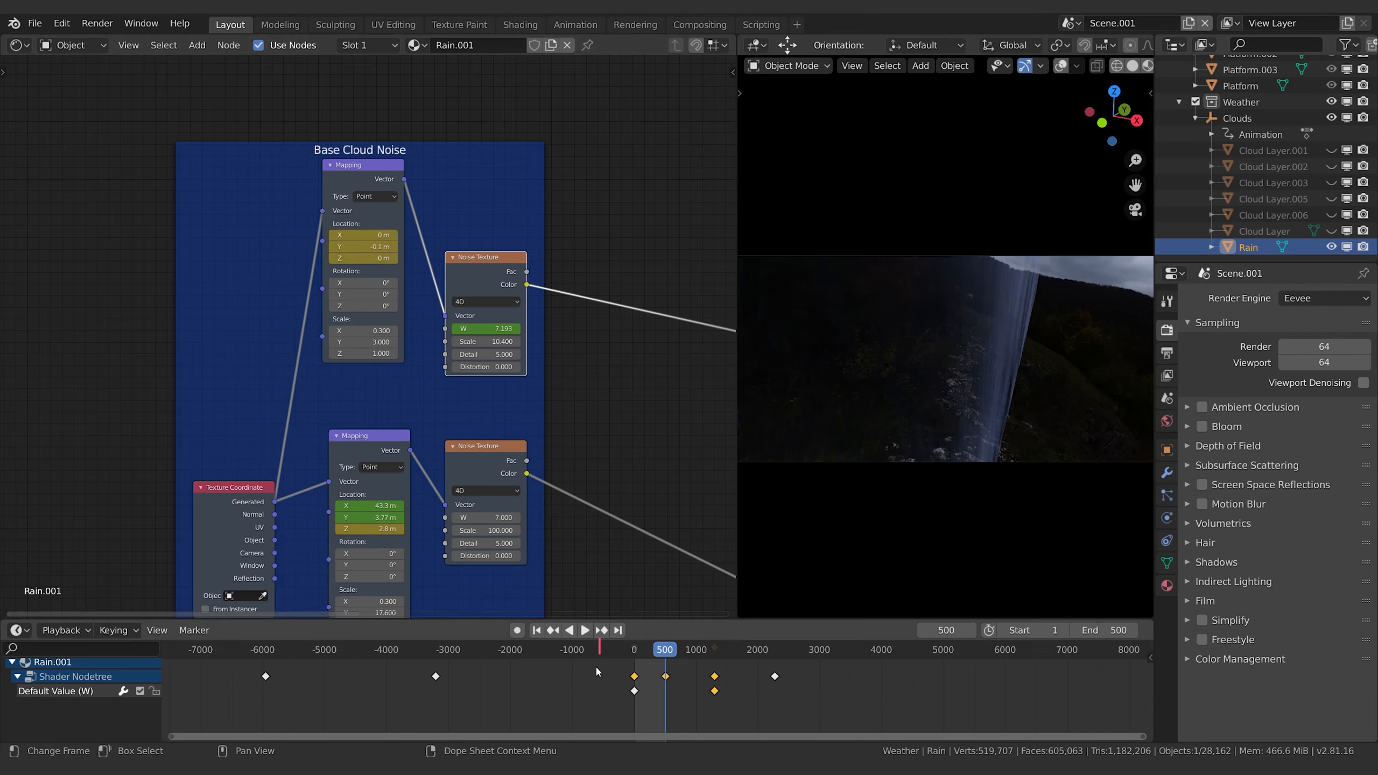
right_click(663, 680)
mouse_move(672, 646)
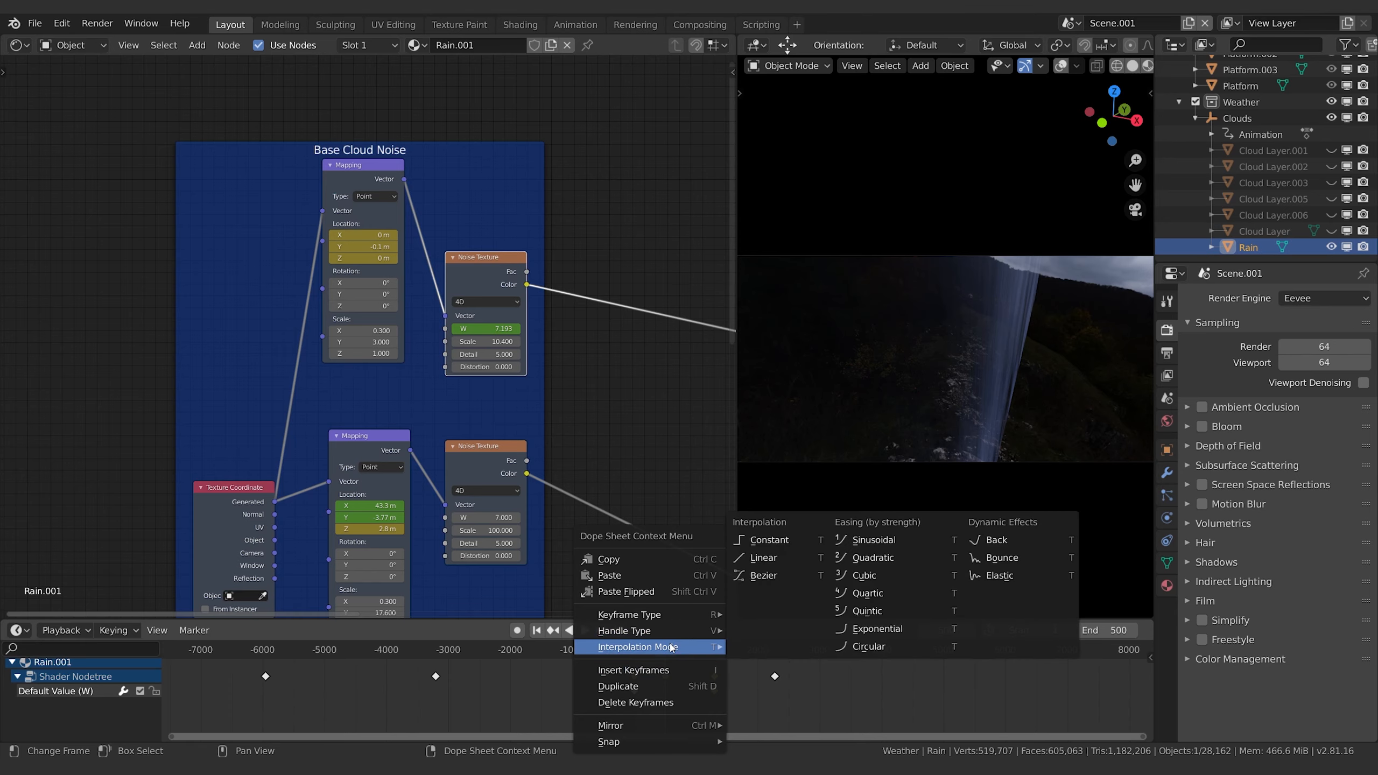
click(778, 565)
key(space)
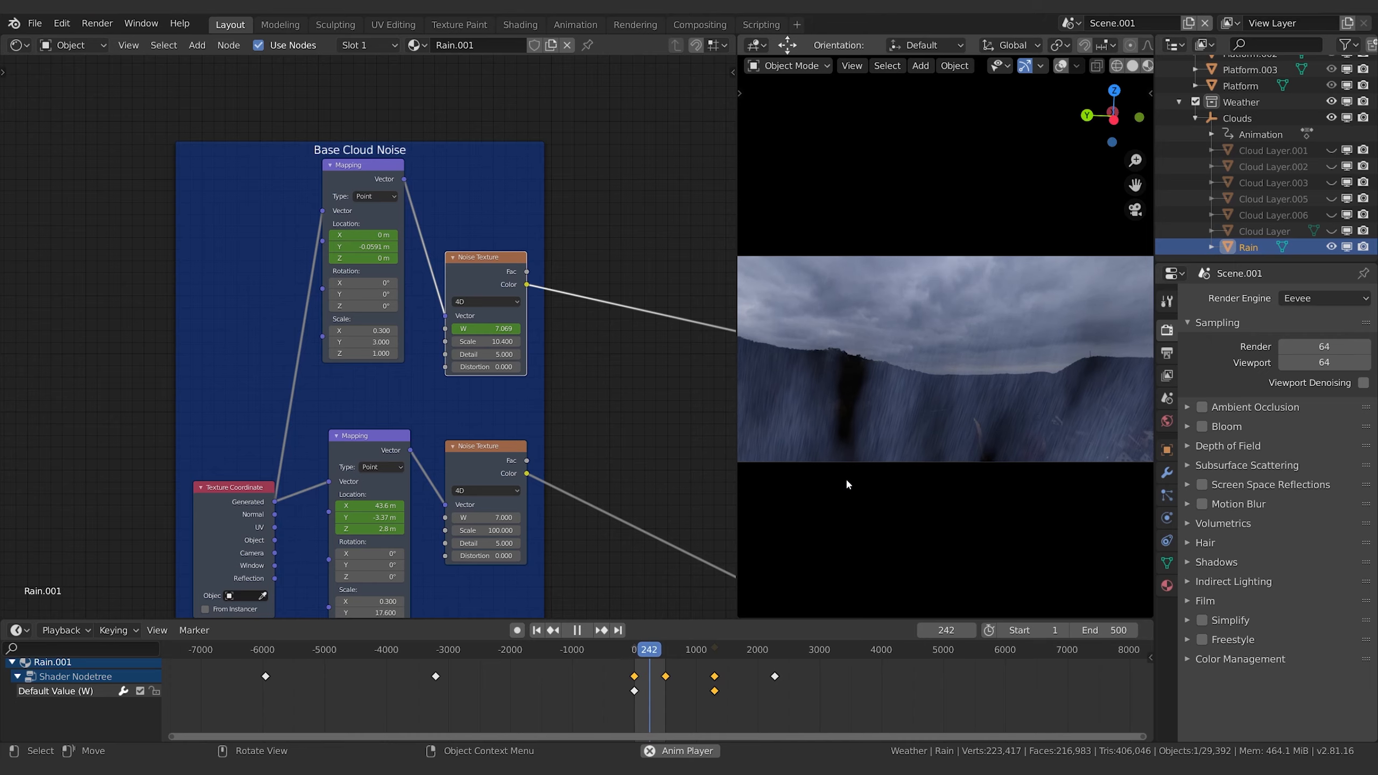
key(space)
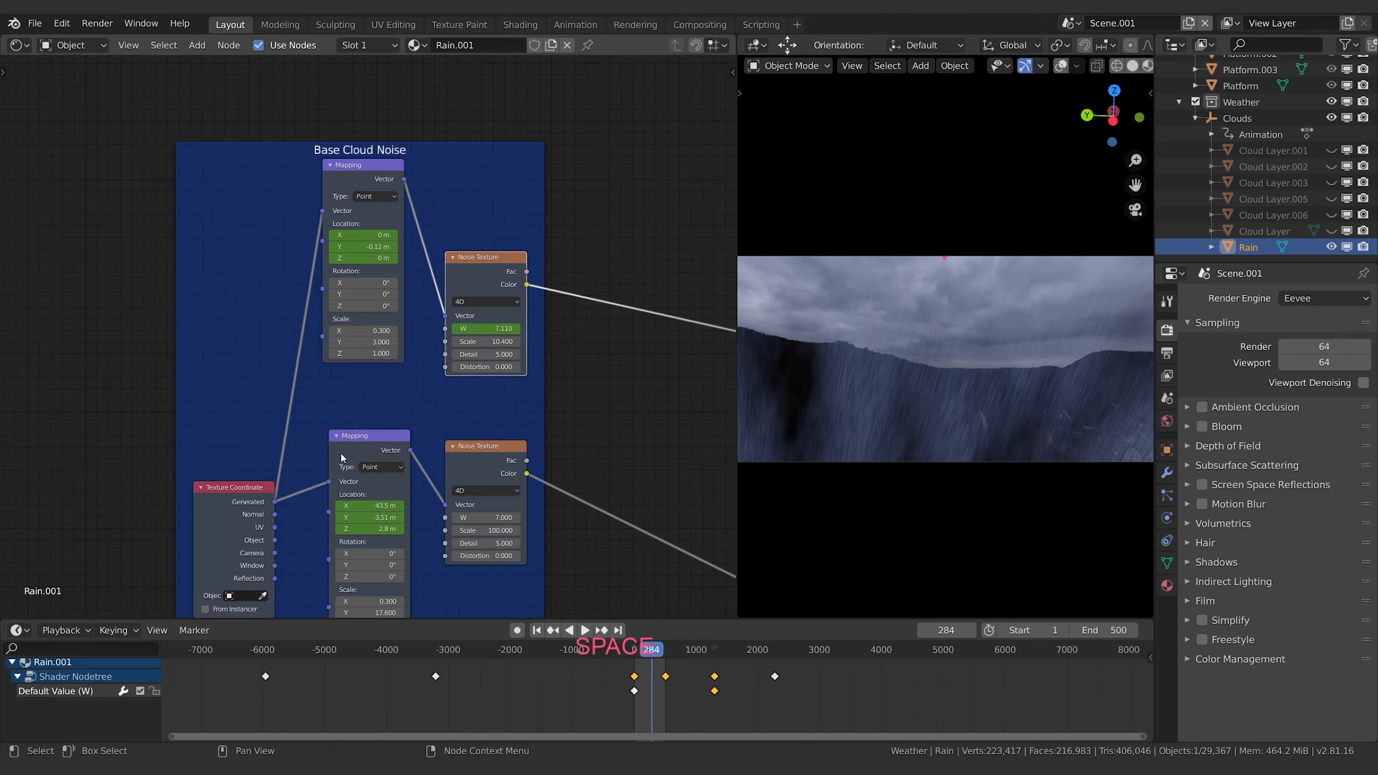
- Rearrange the node layout by moving both ColorRamp nodes closer to their Noise Textures and the Multiply node nearer to them
middle_drag(727, 413, 271, 300)
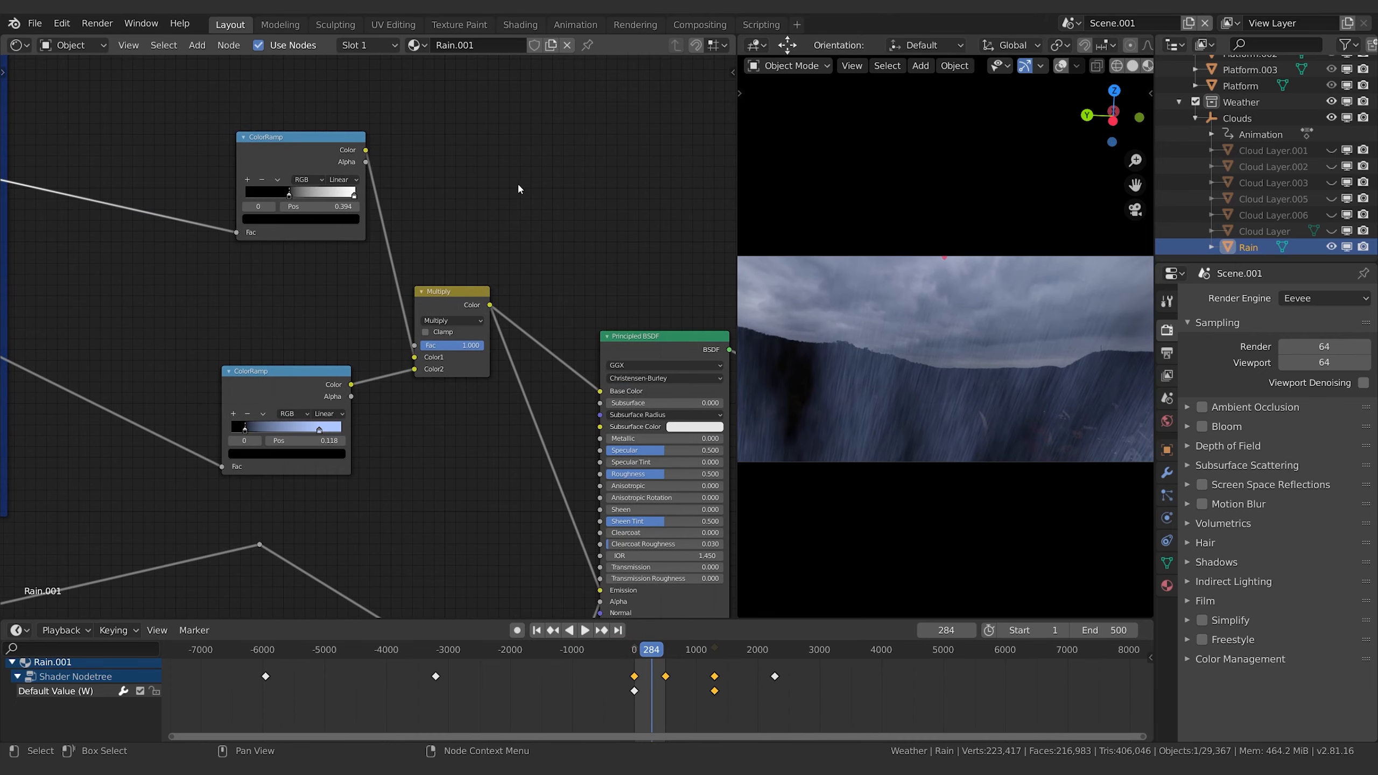
middle_drag(518, 188, 504, 225)
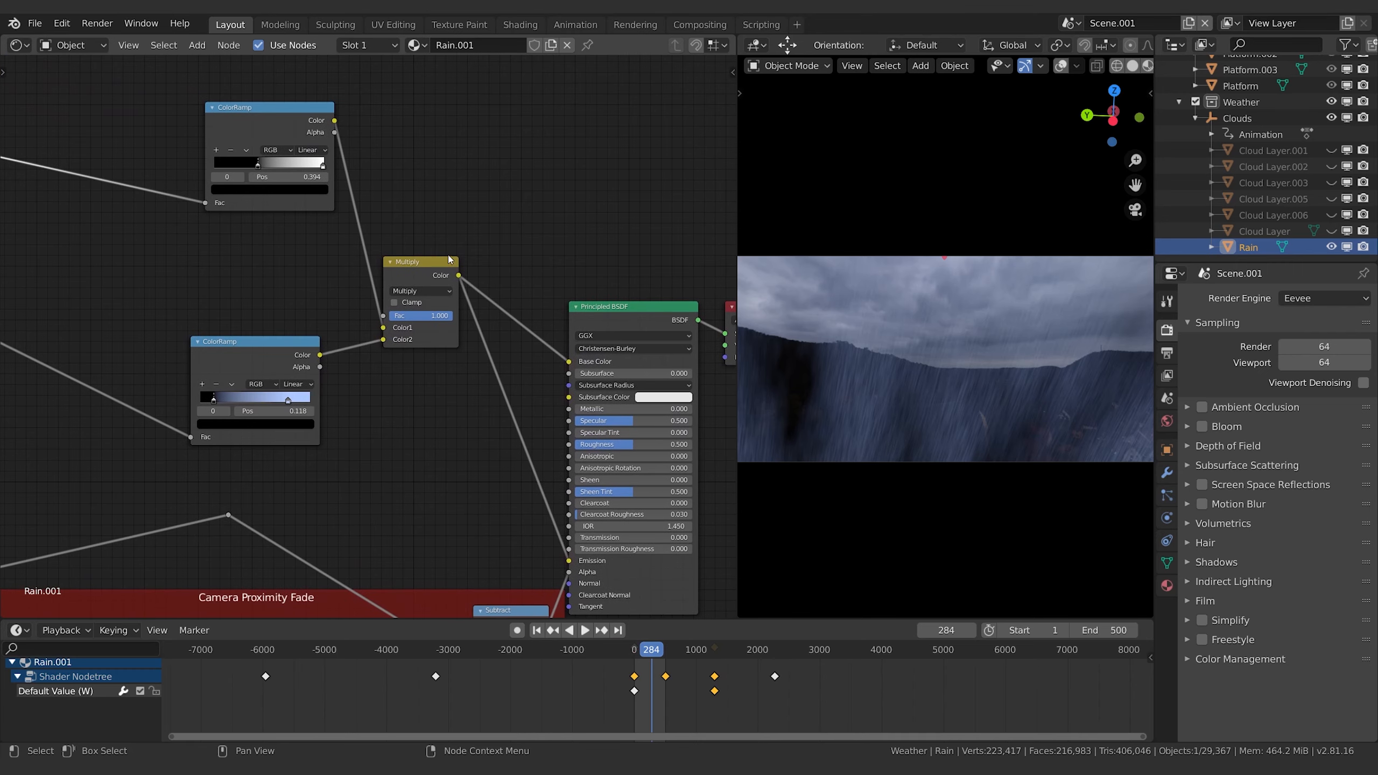
middle_drag(245, 357, 425, 386)
click(426, 387)
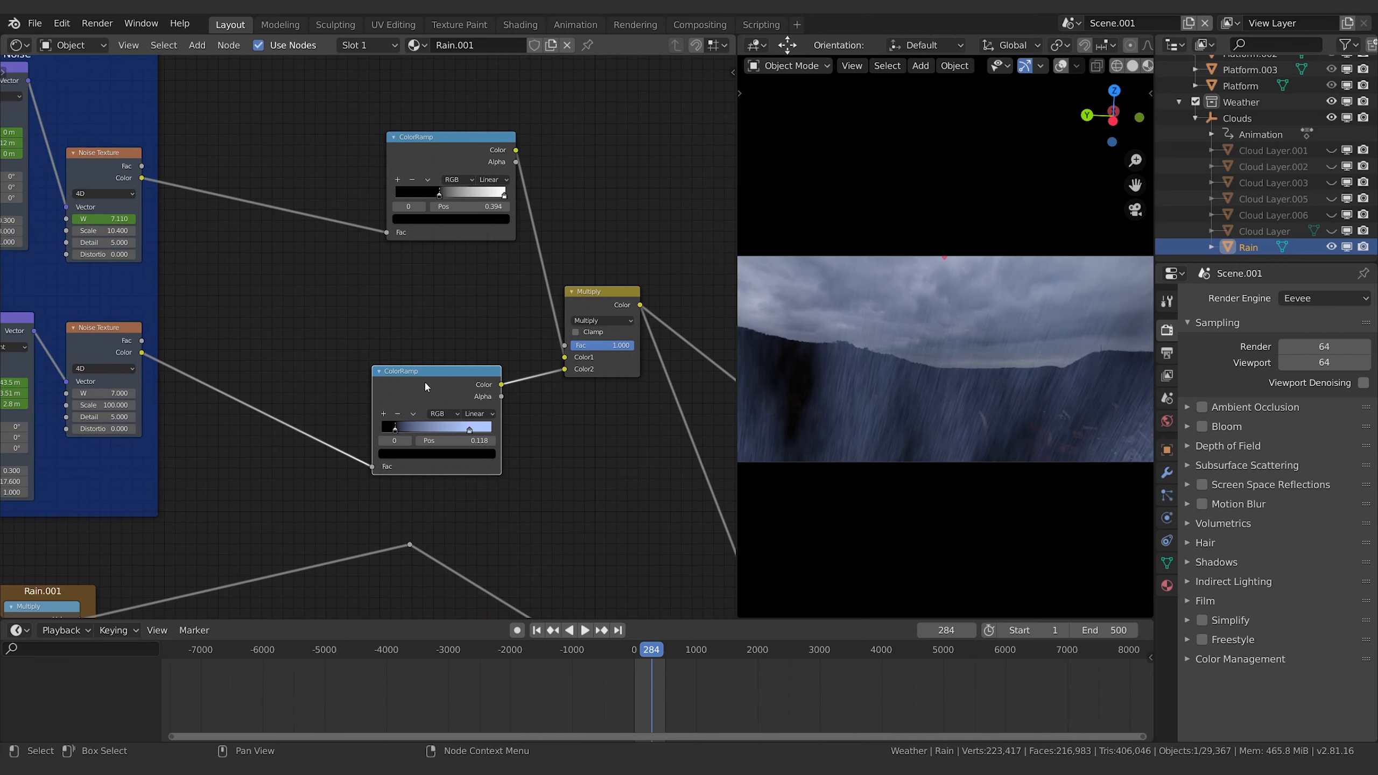
key(g)
click(263, 323)
click(418, 158)
key(g)
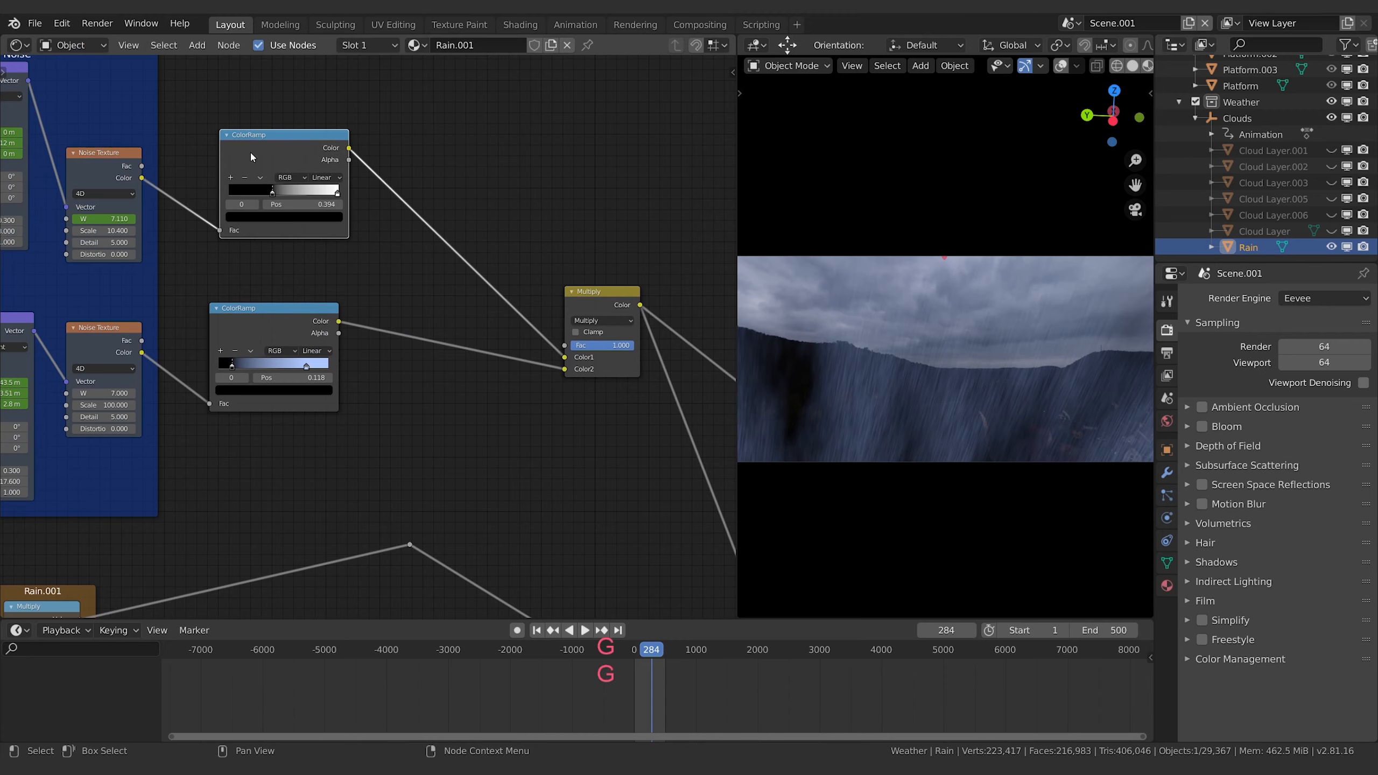
drag(607, 293, 505, 233)
- Add a third ColorRamp node below the Multiply node and connect the Multiply Color output to its Fac input
middle_drag(698, 246, 467, 200)
scroll(402, 202, down, 1)
scroll(329, 374, up, 1)
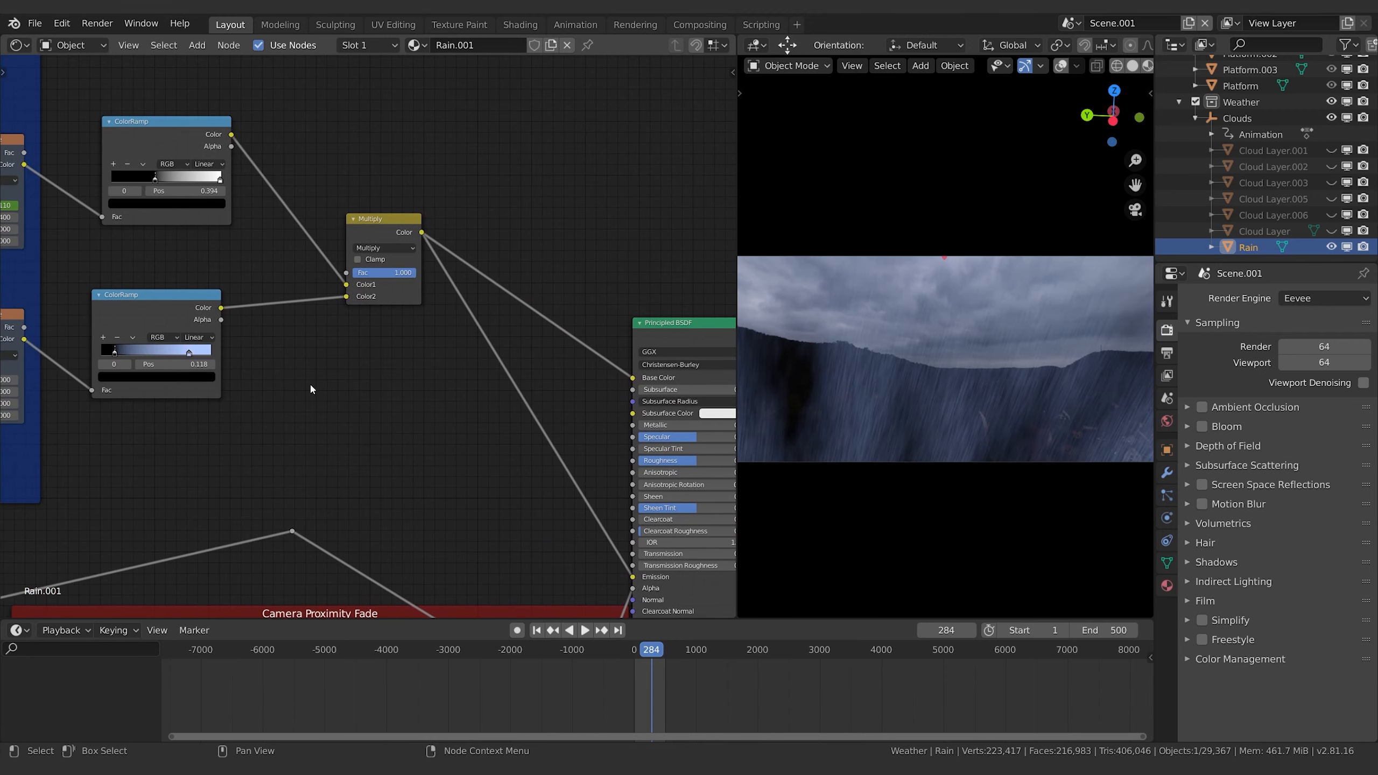
key(shift+a)
click(334, 423)
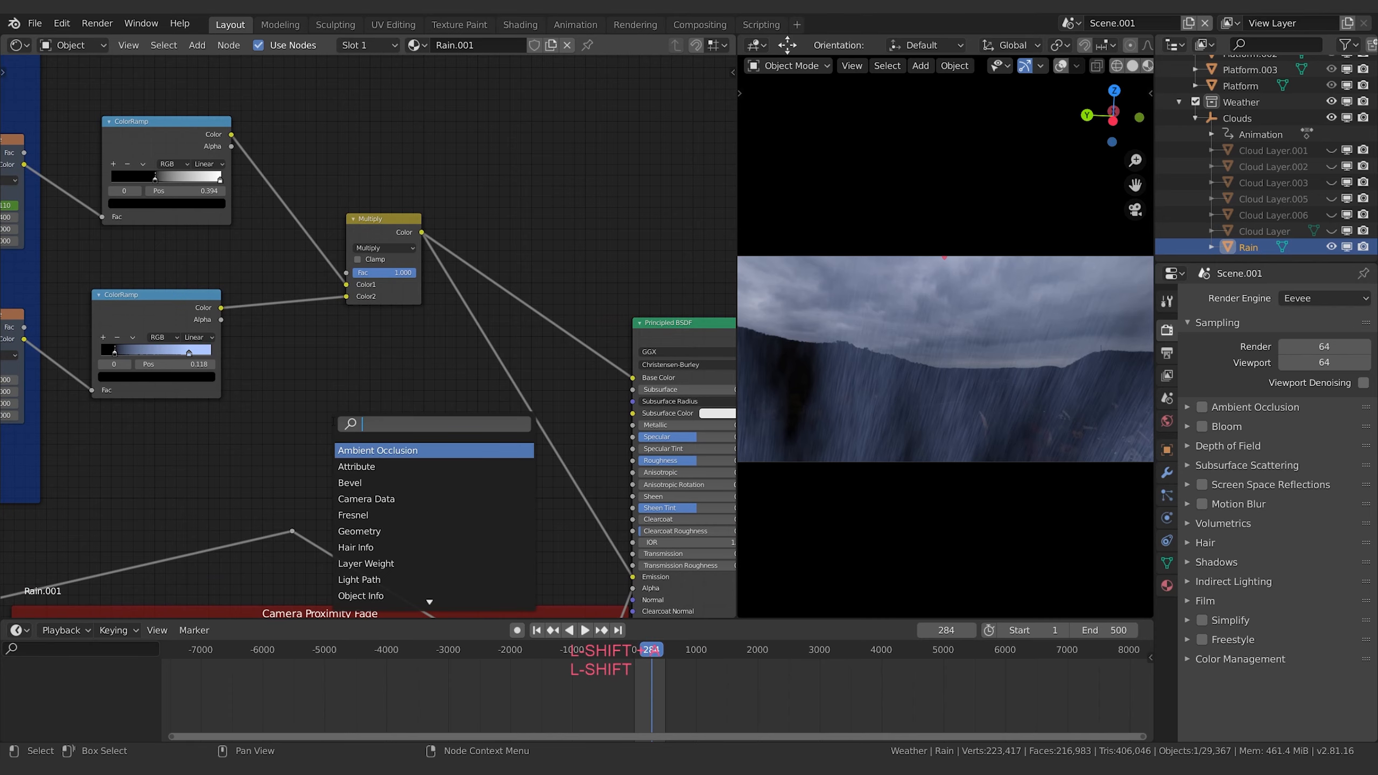
text(col)
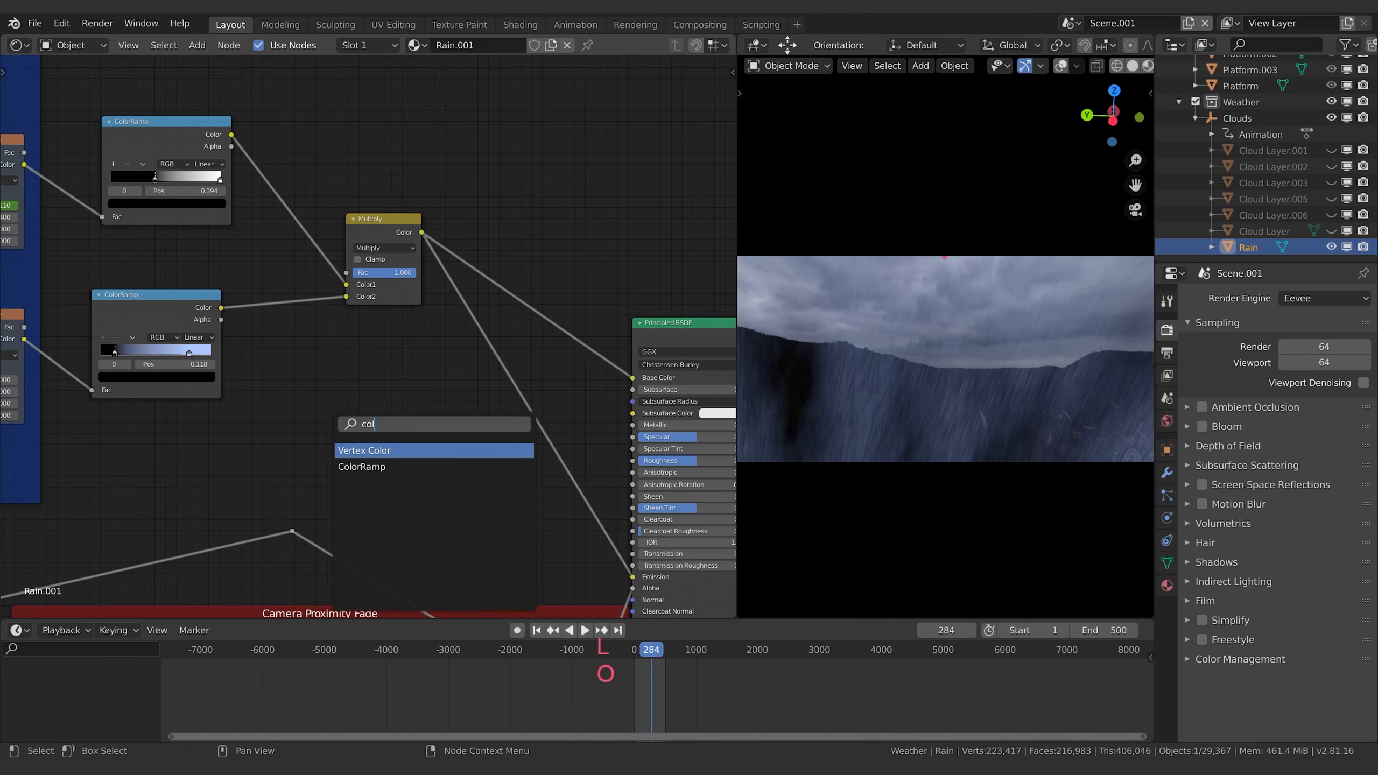
key(Down)
key(Return)
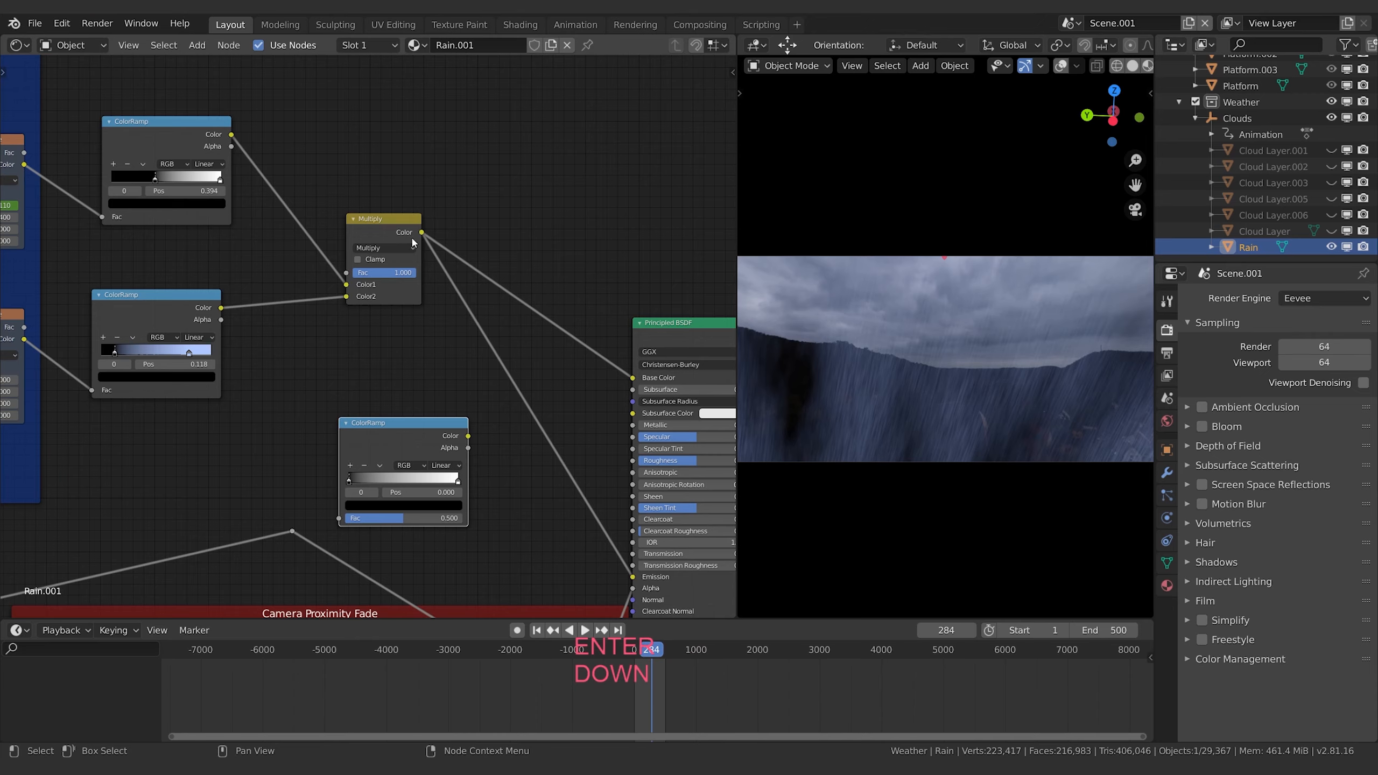
drag(421, 232, 338, 518)
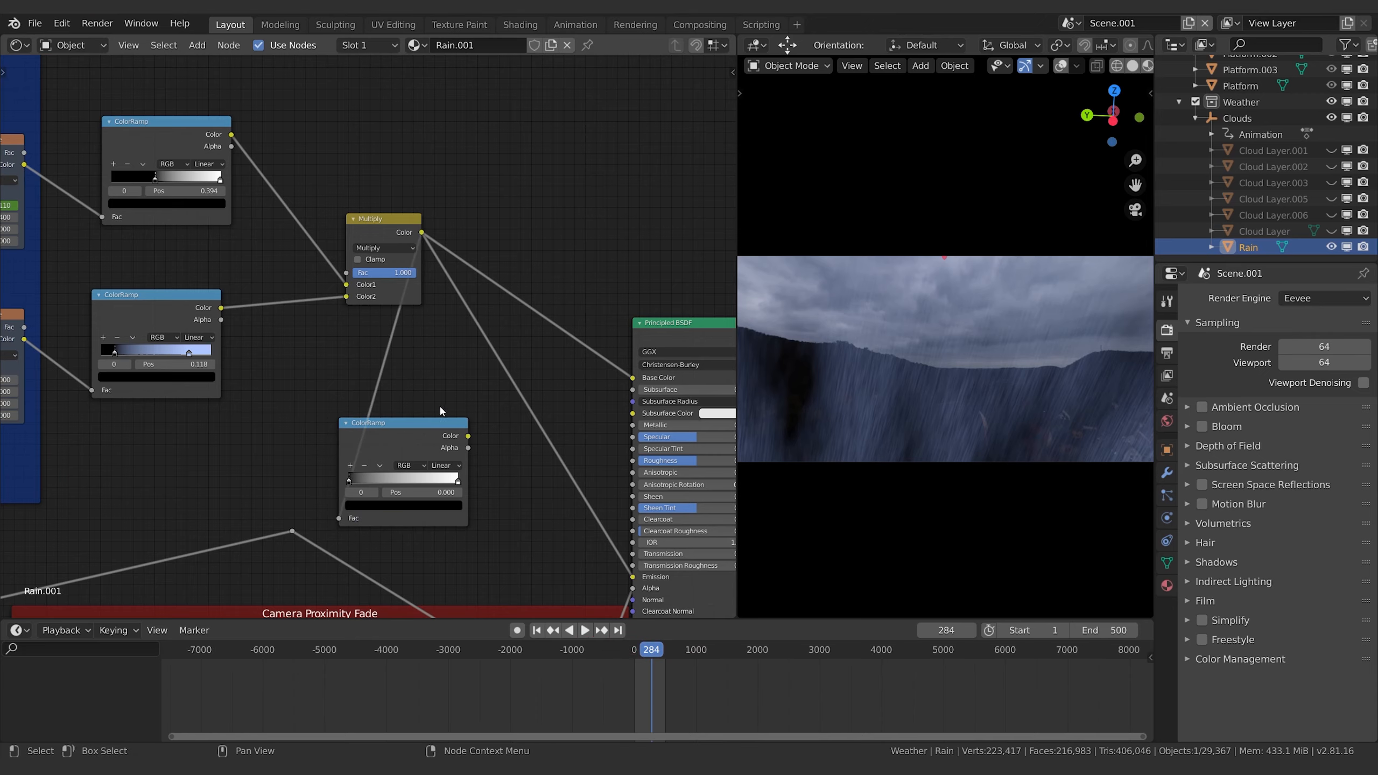
- Darken the new ColorRamp's white stop to grey and connect its Color output to the Principled BSDF's Emission
middle_drag(440, 411, 339, 391)
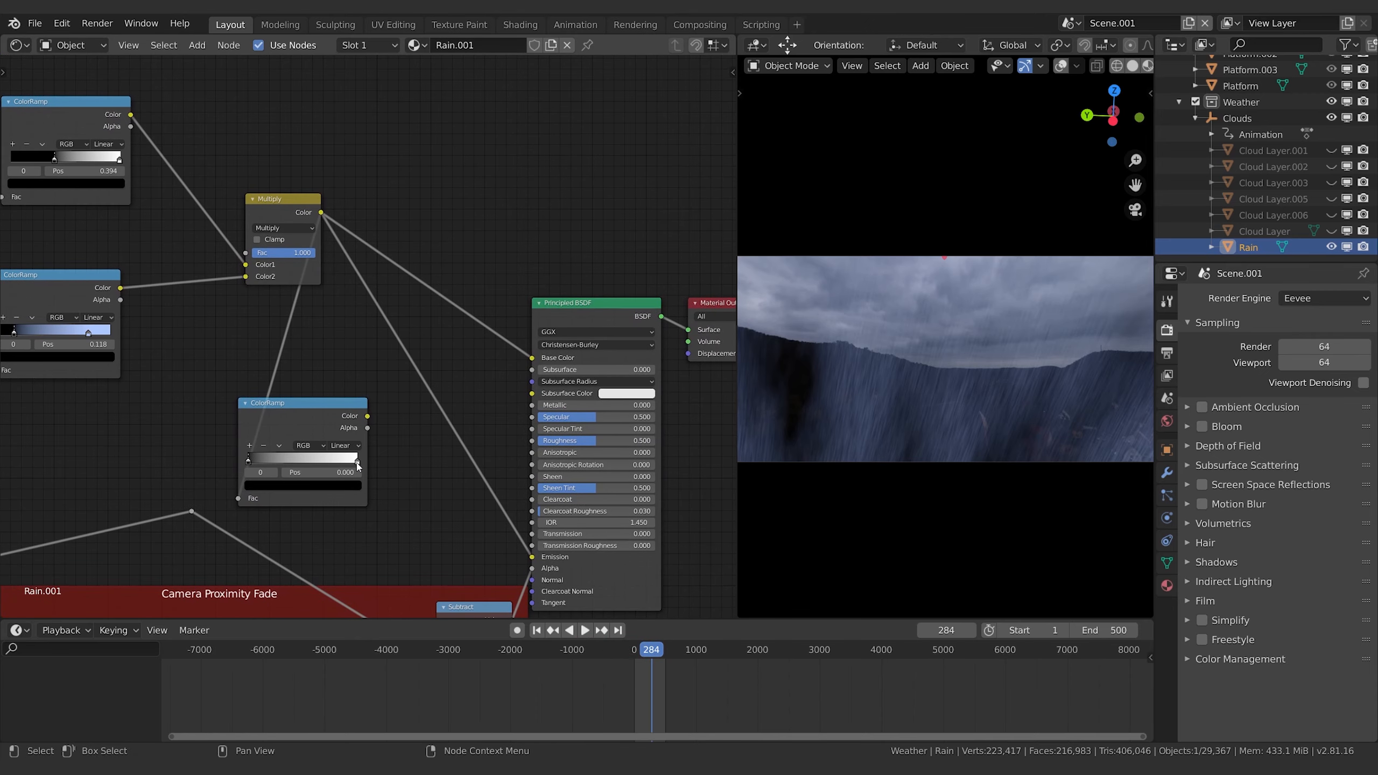
click(357, 463)
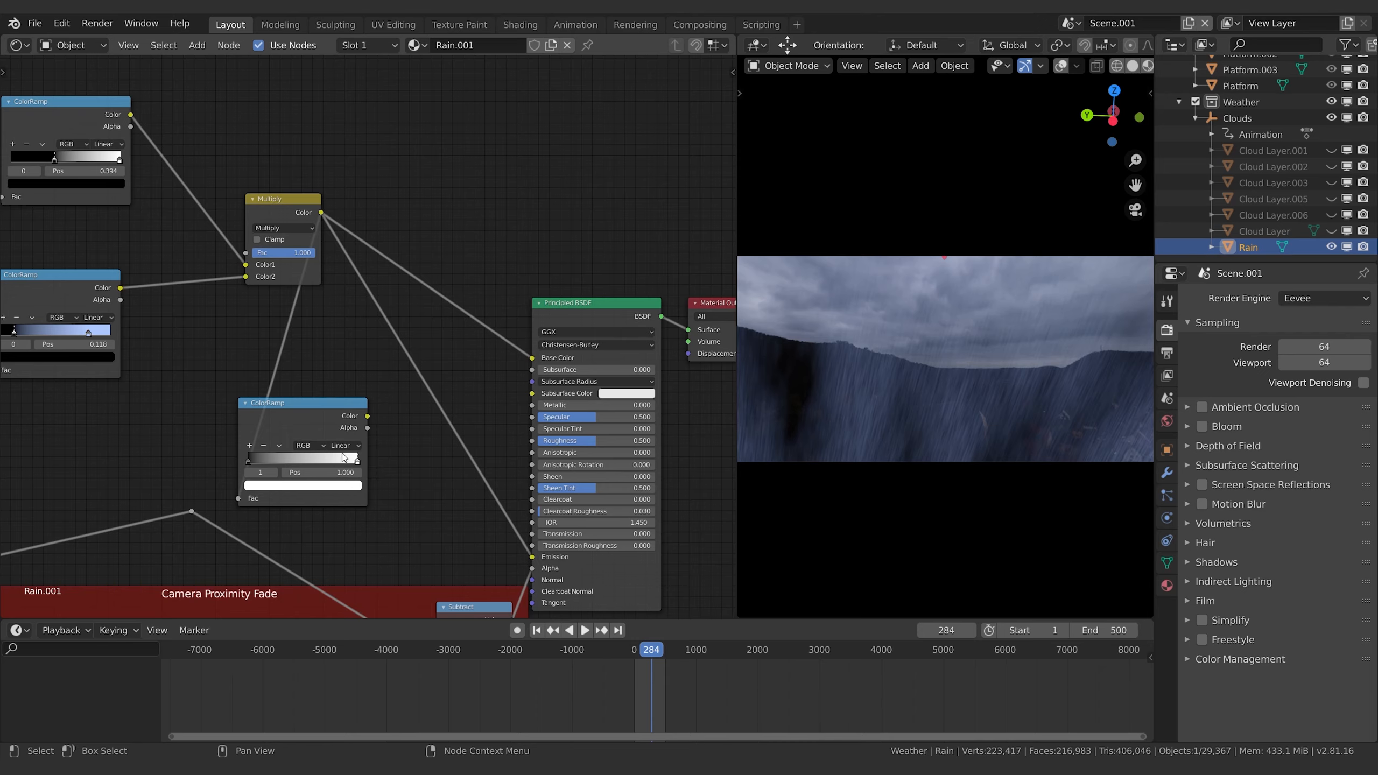
click(343, 486)
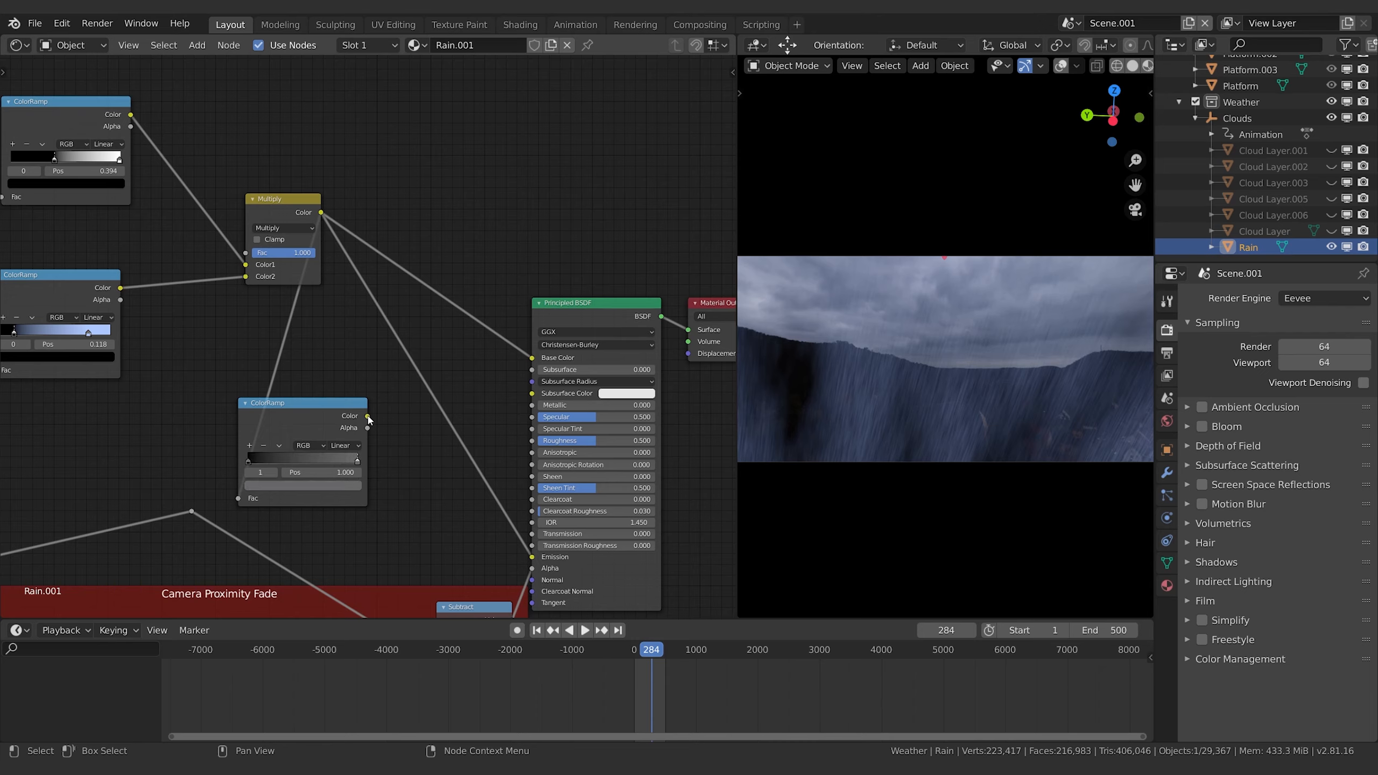
drag(368, 418, 531, 557)
middle_drag(349, 348, 401, 349)
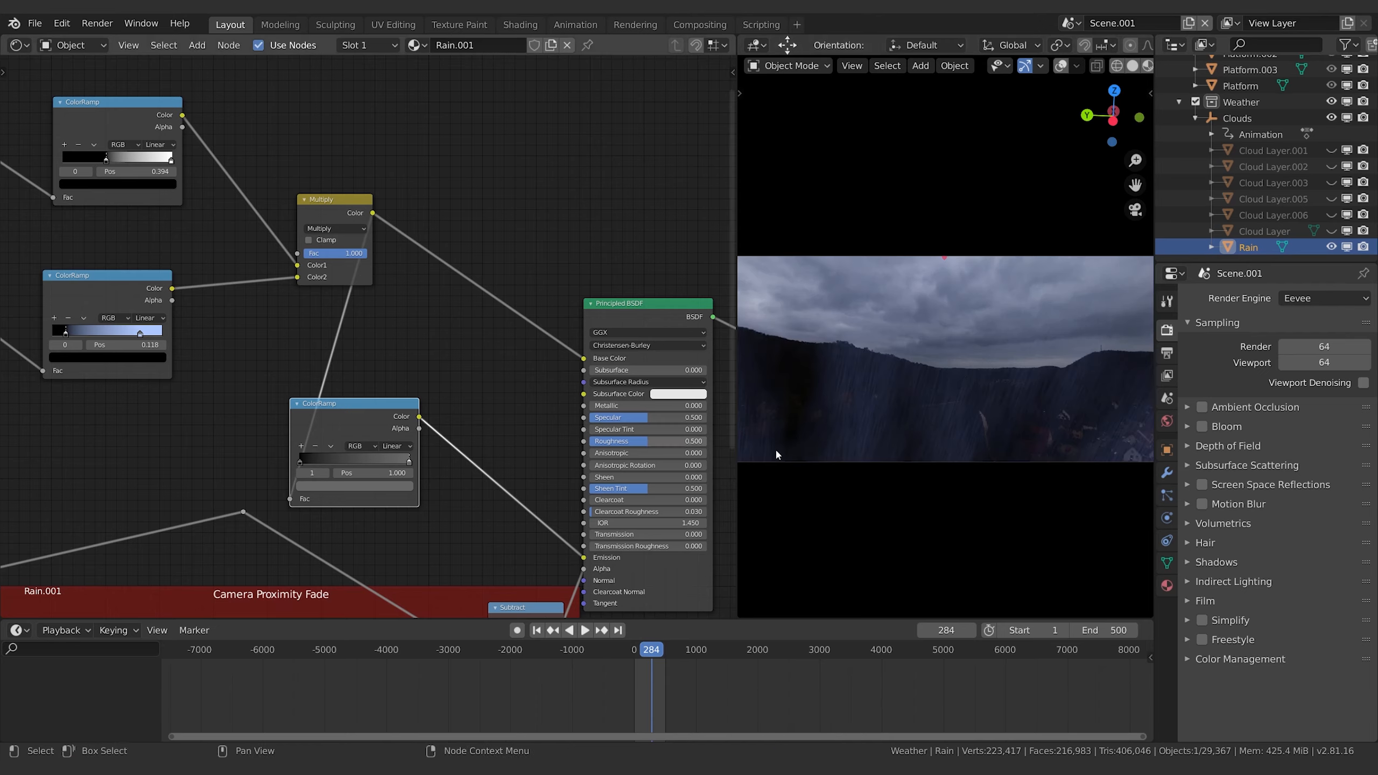
- Play the rain animation from the first frame and unhide all six cloud layers in the Clouds group
key(space)
key(space)
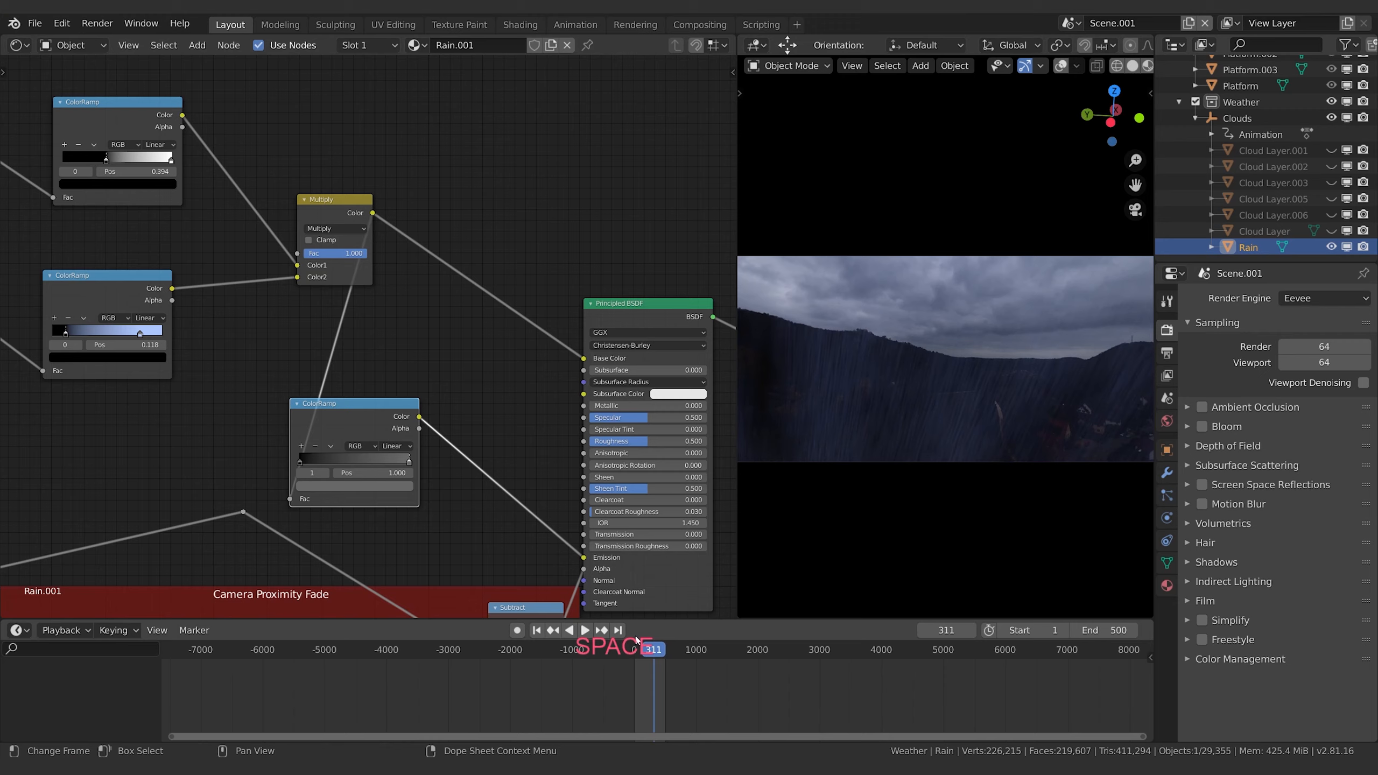
click(537, 630)
key(space)
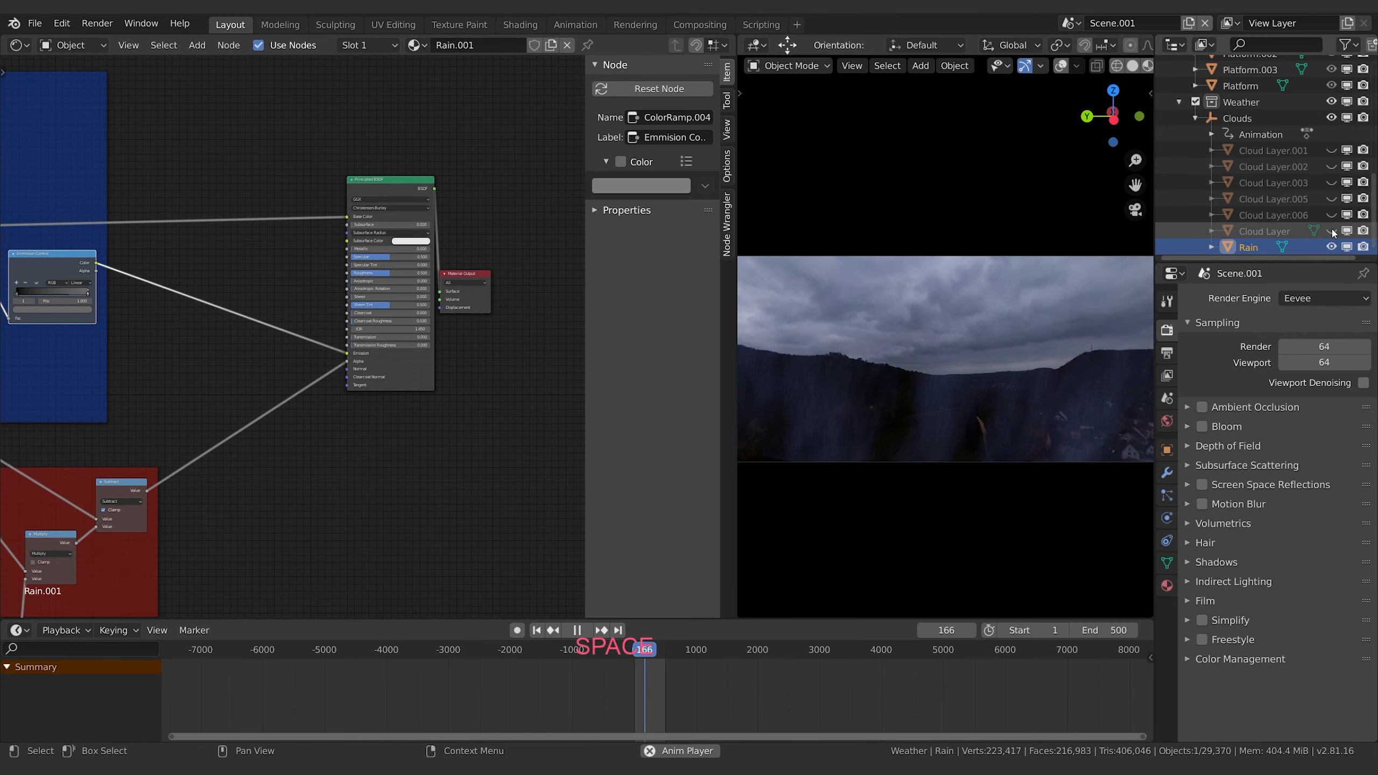
drag(1332, 233, 1332, 149)
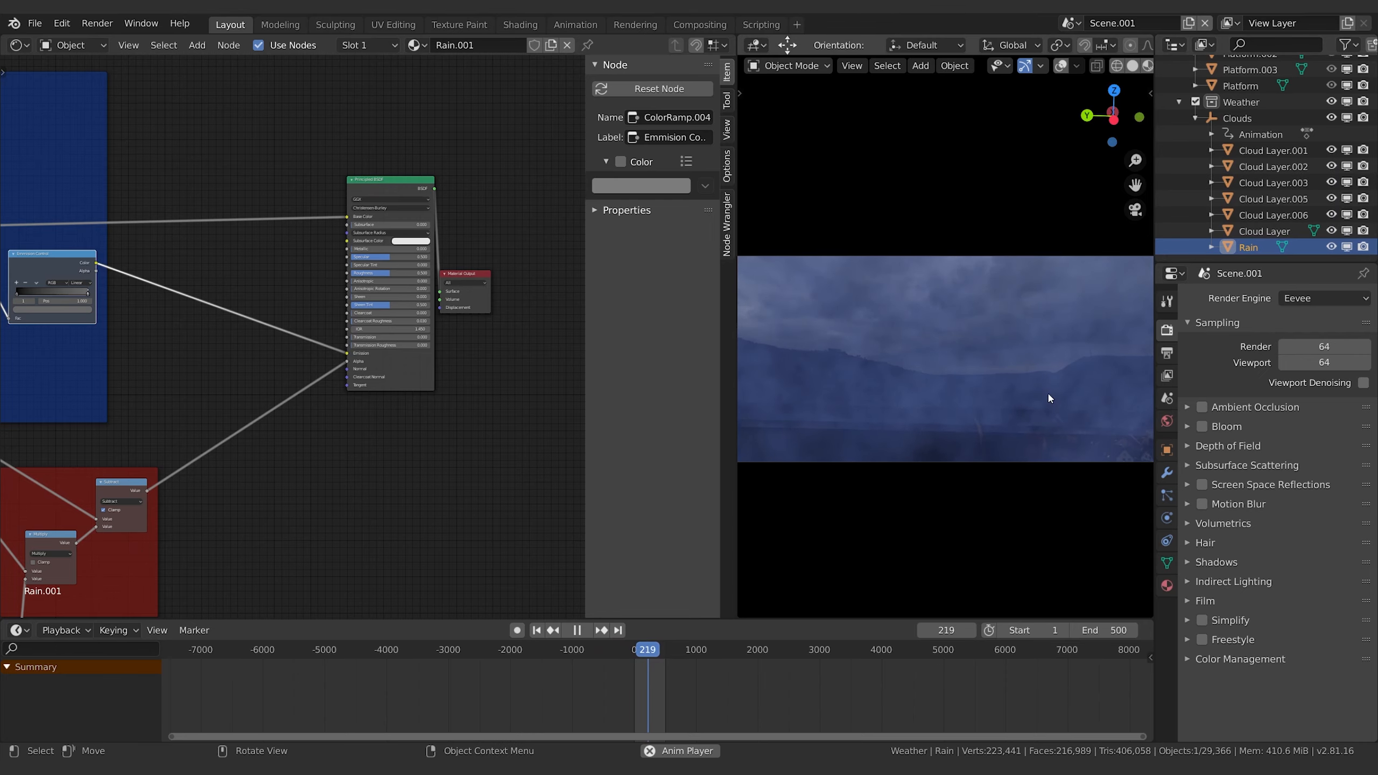
- Select a cloud layer and darken the light blue stop of the ColorRamp in its Clouds material
click(1048, 396)
shift+middle_drag(302, 503, 506, 421)
shift+middle_drag(197, 560, 329, 539)
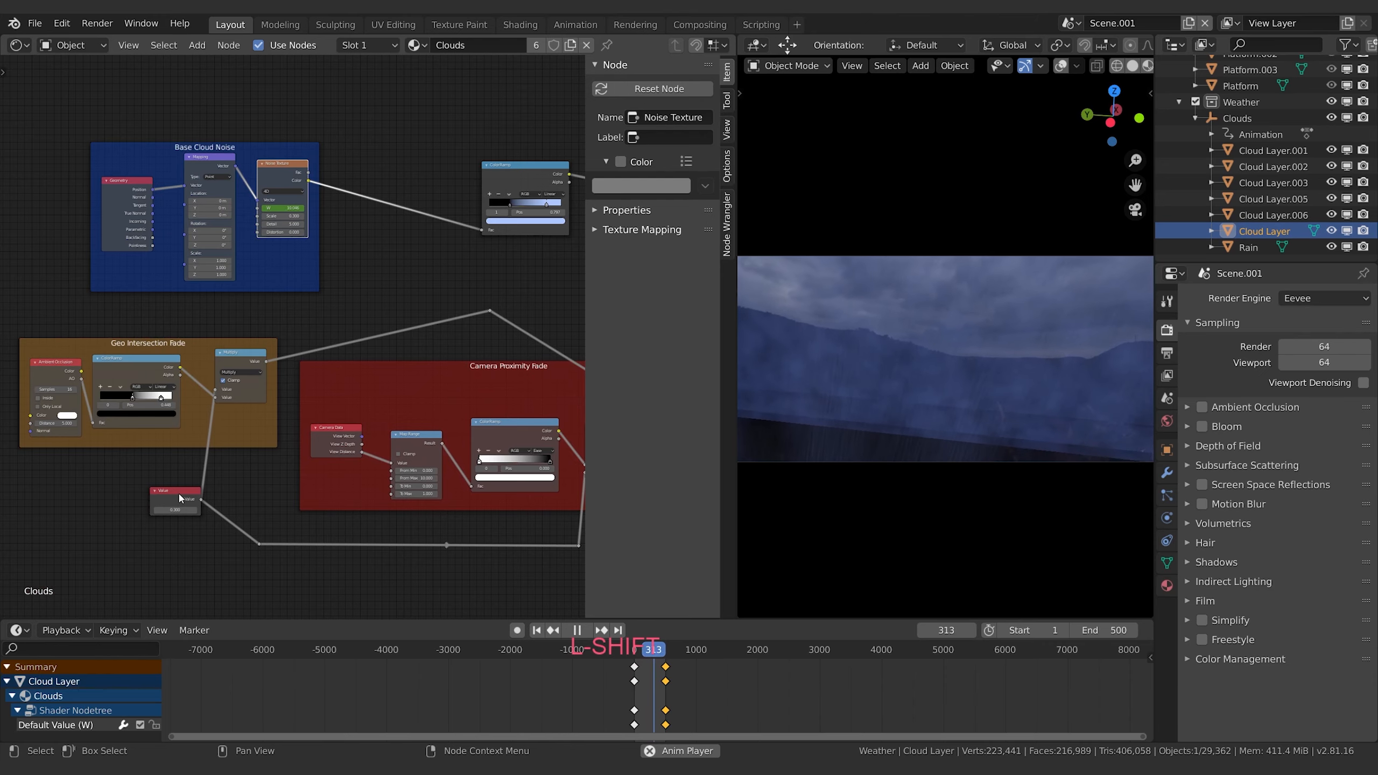
shift+middle_drag(578, 228, 403, 305)
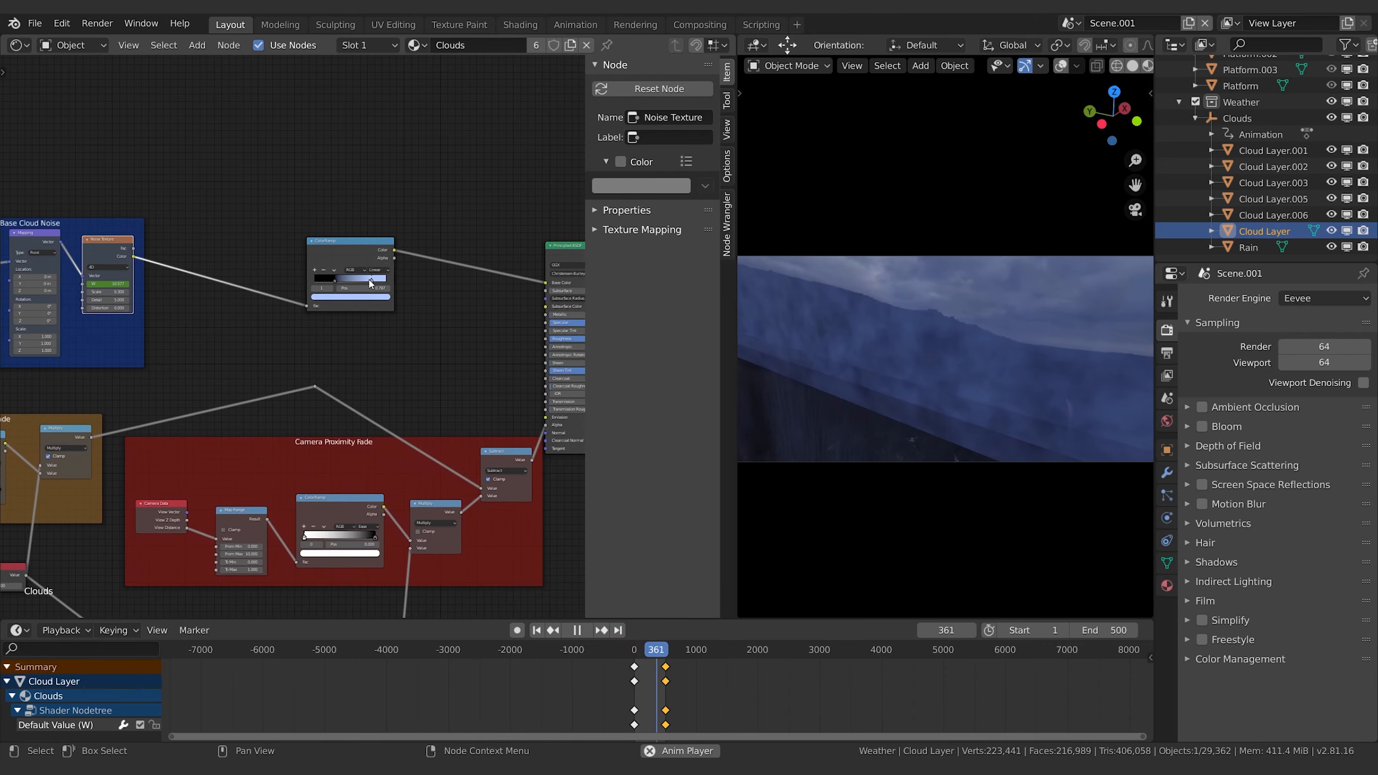
click(350, 297)
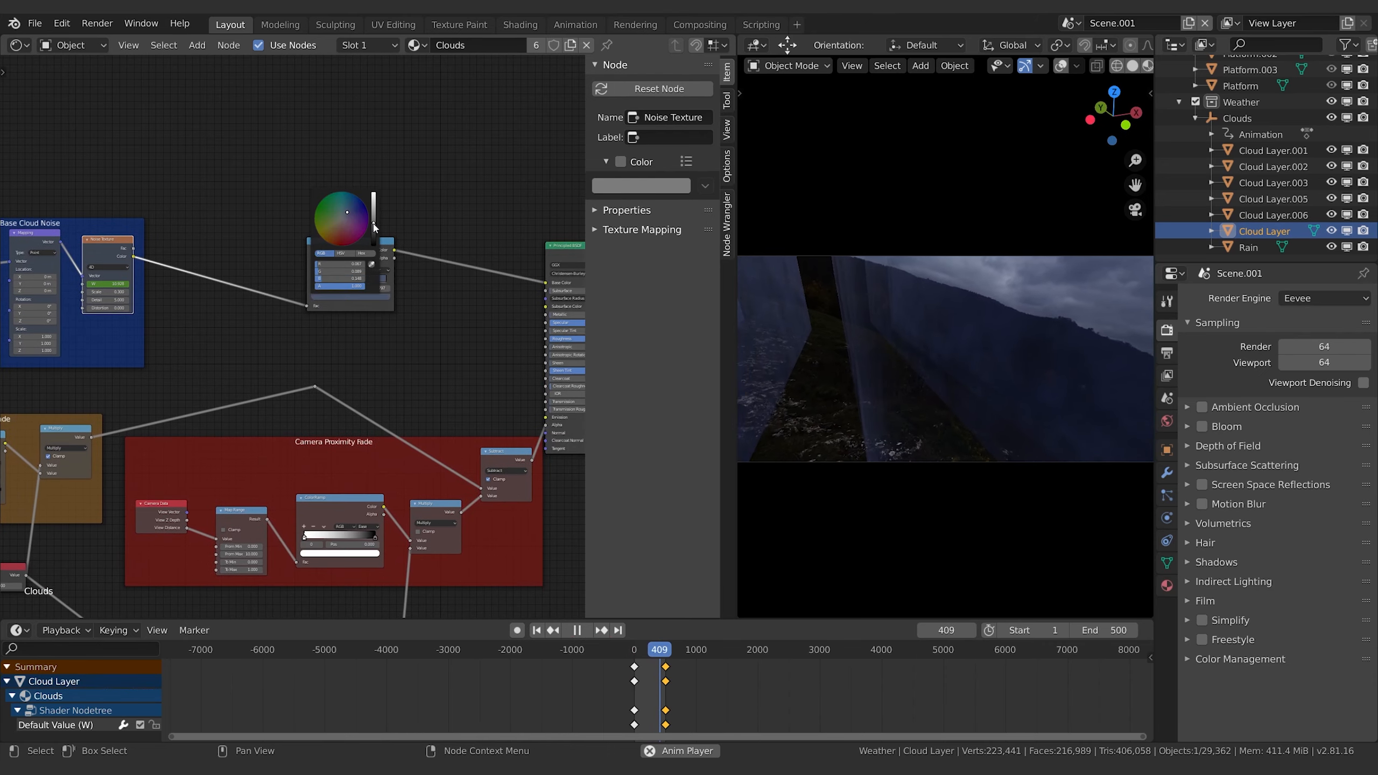
click(465, 394)
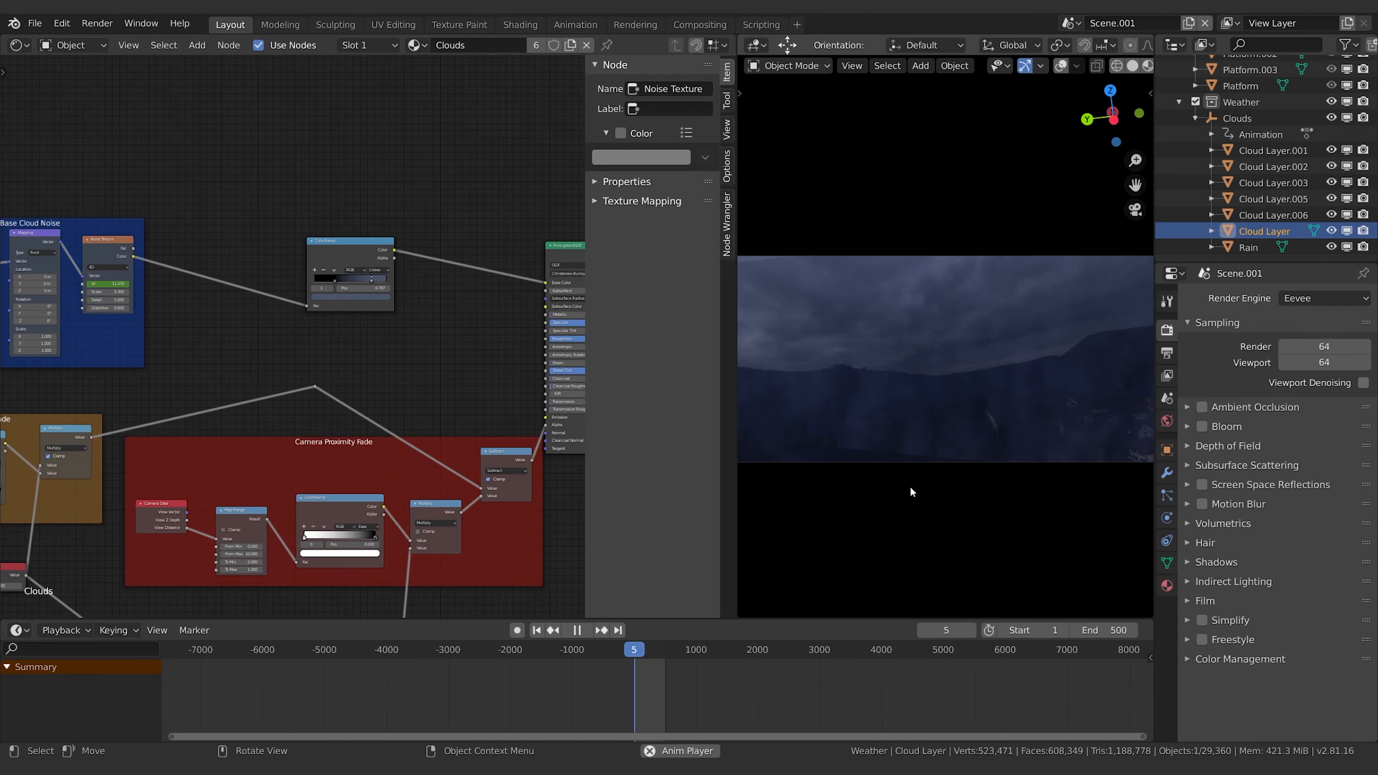
- Shift the Rain object along the global X axis and play back the final part of the animation
key(space)
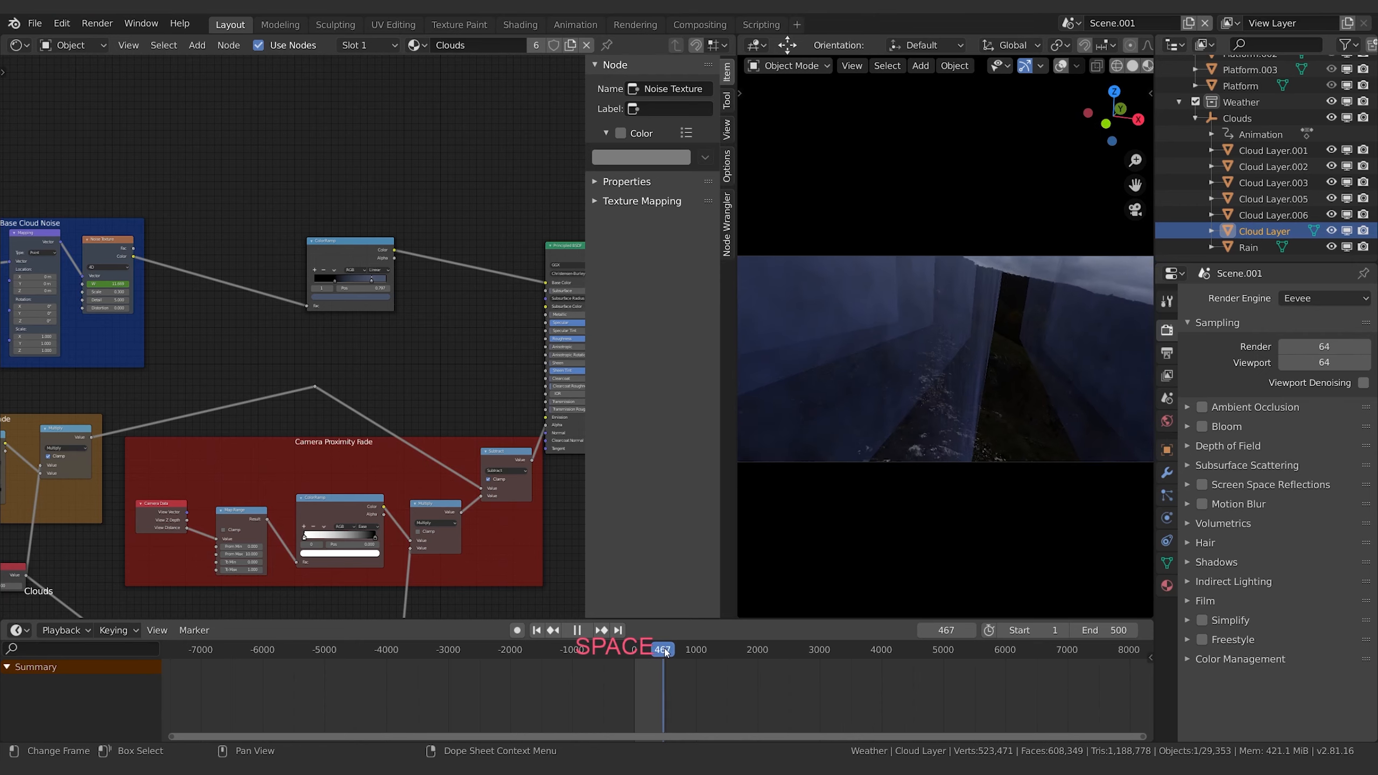
click(993, 448)
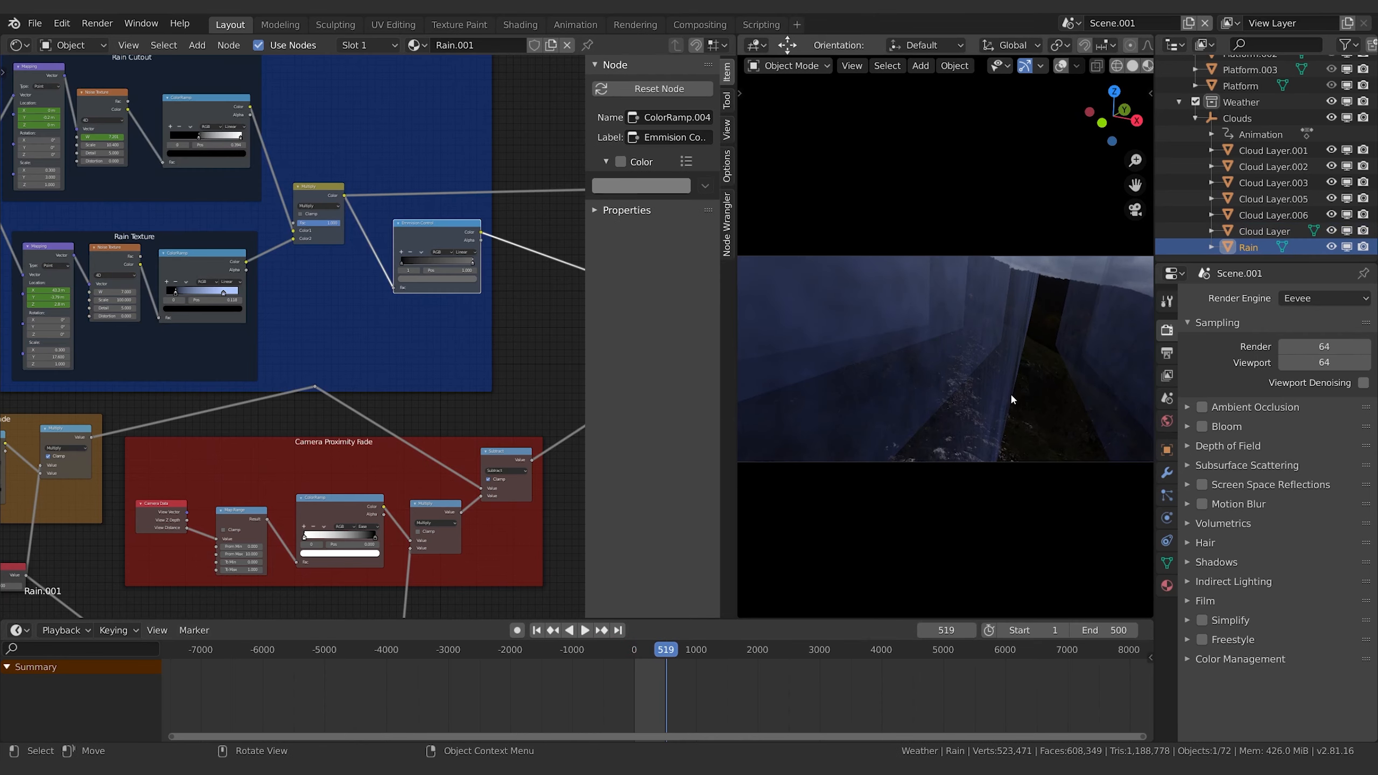
key(g)
key(x)
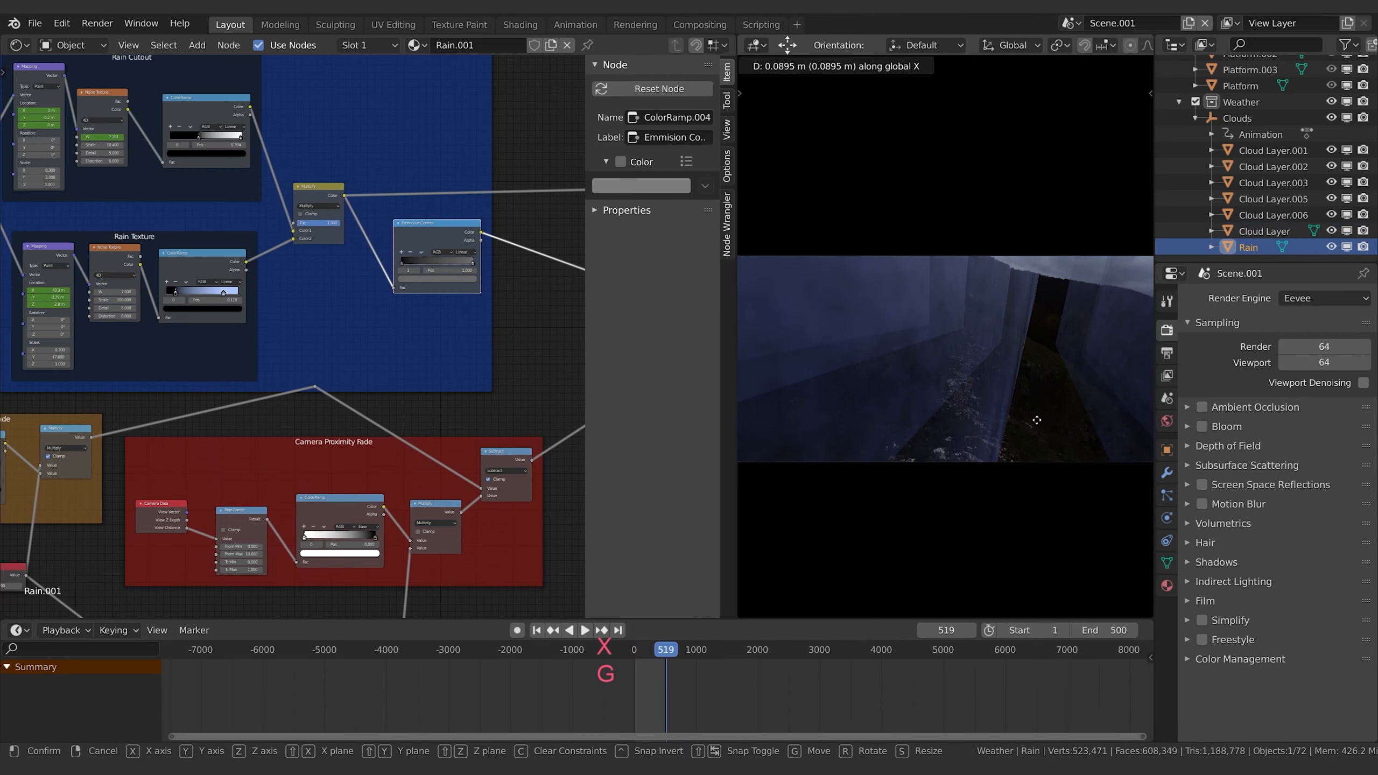
click(1090, 476)
mouse_move(667, 653)
mouse_down()
mouse_move(634, 650)
mouse_move(652, 650)
mouse_up()
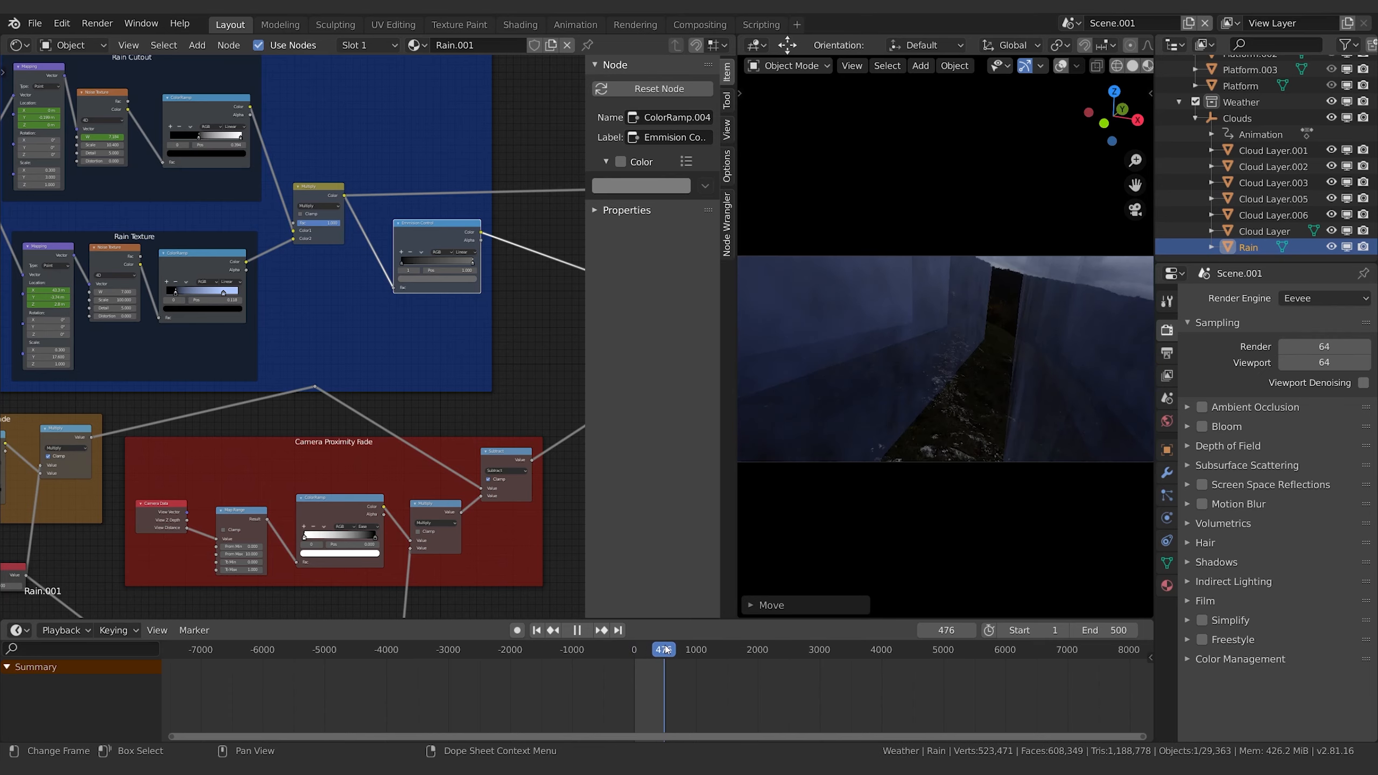
key(space)
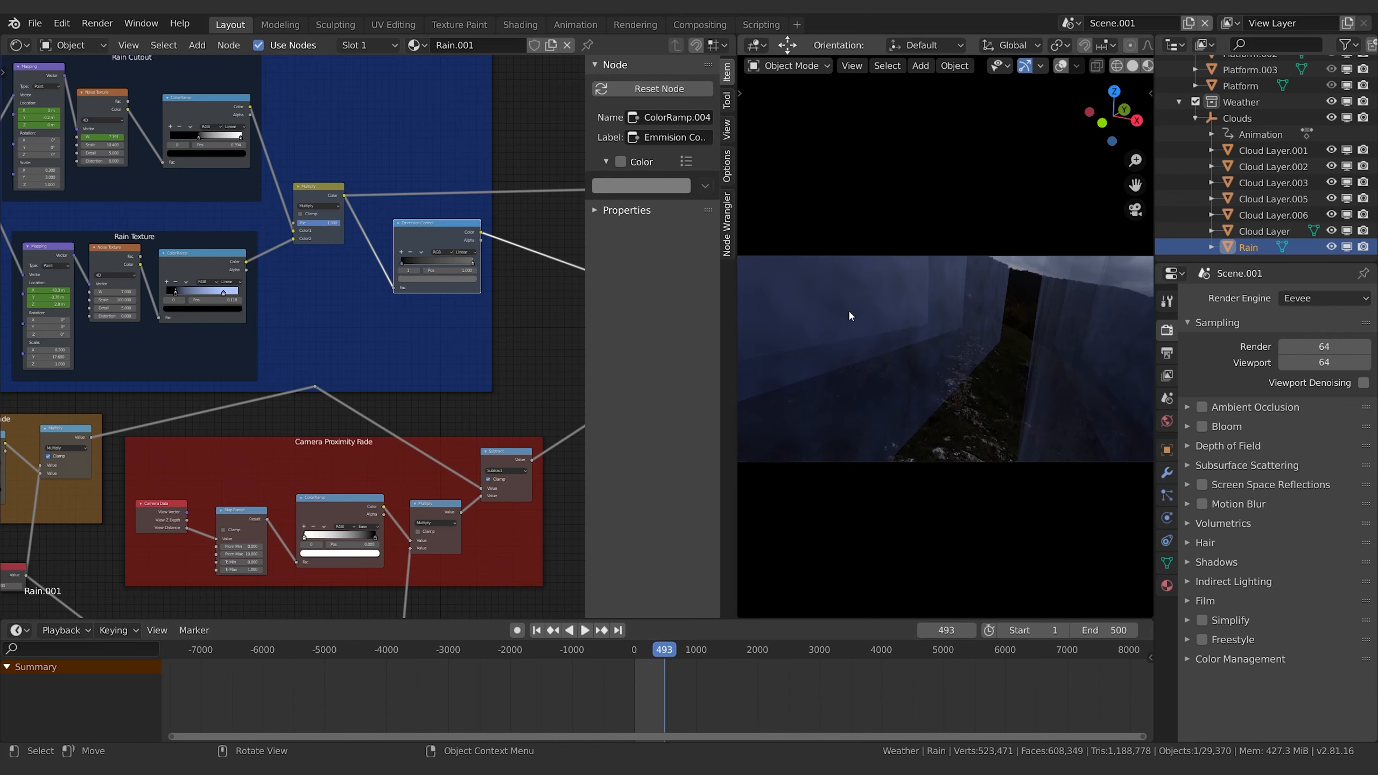
key(space)
key(space)
- Duplicate the Rain object, move the copy along the global X axis, scale it and scrub the timeline to frame 563
key(shift+d)
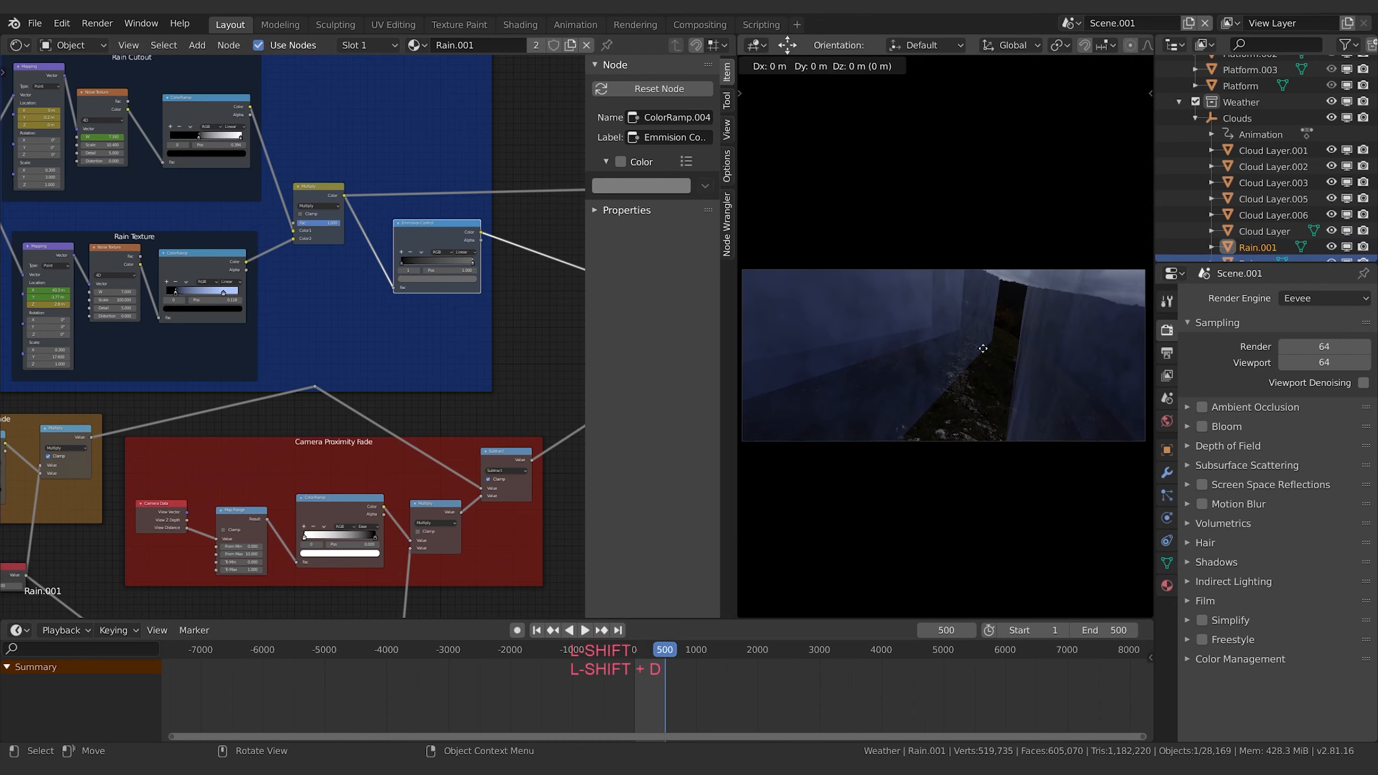
key(Escape)
key(g)
key(x)
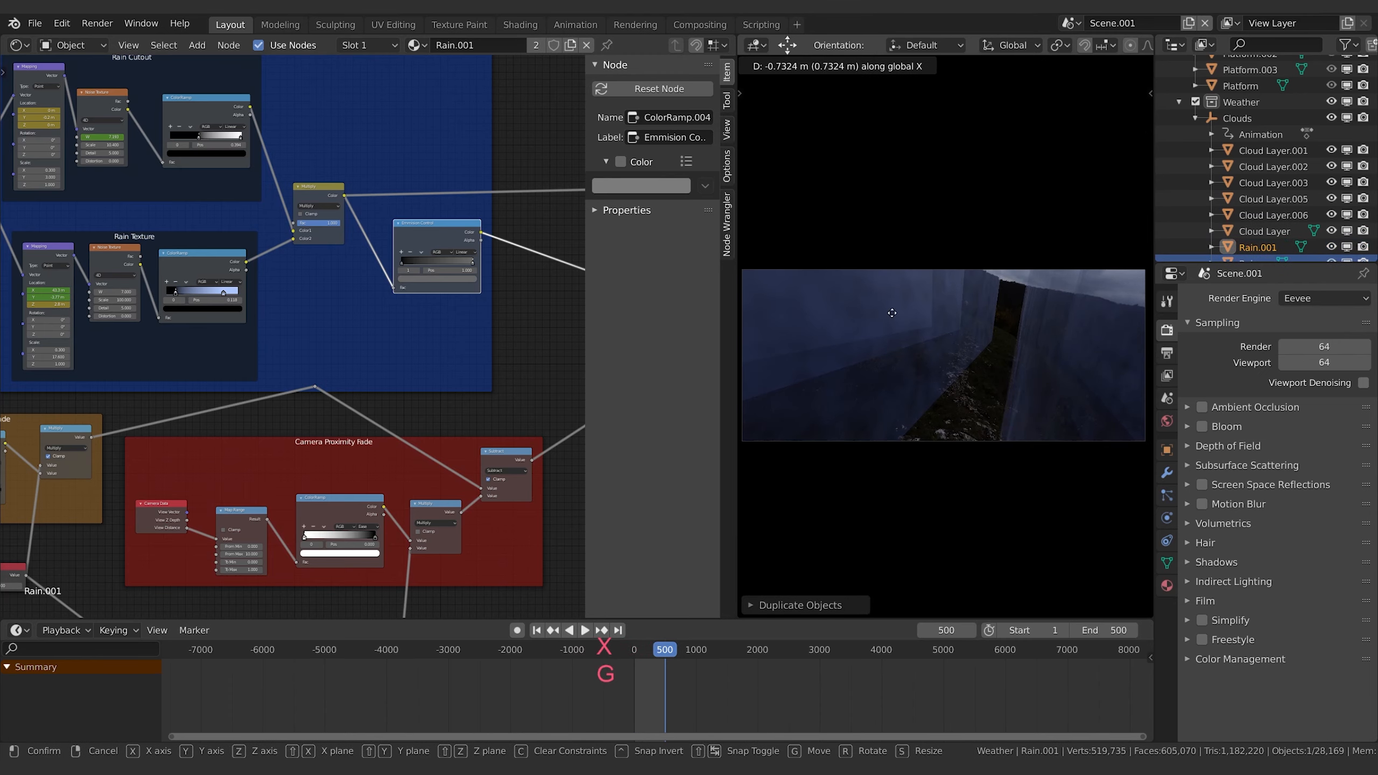
click(1112, 343)
key(s)
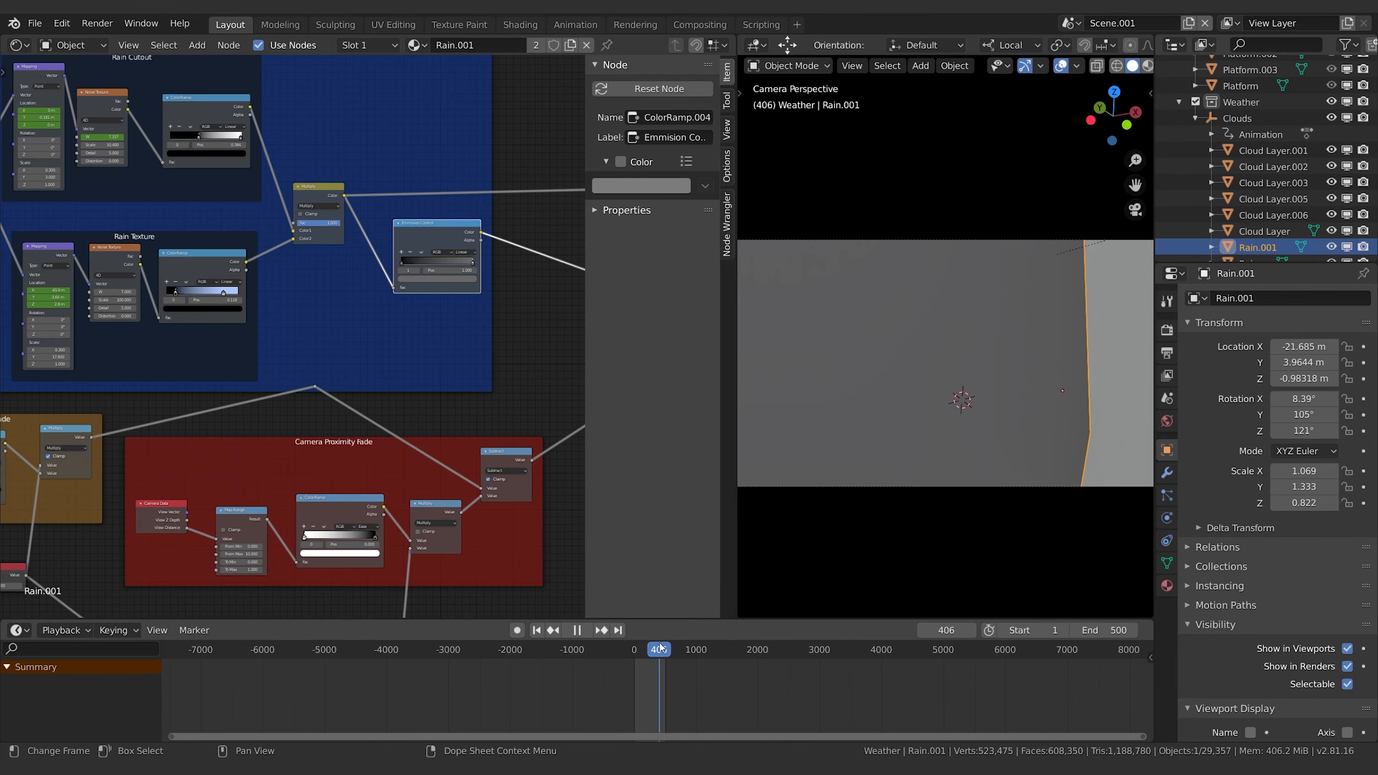
drag(661, 646, 669, 645)
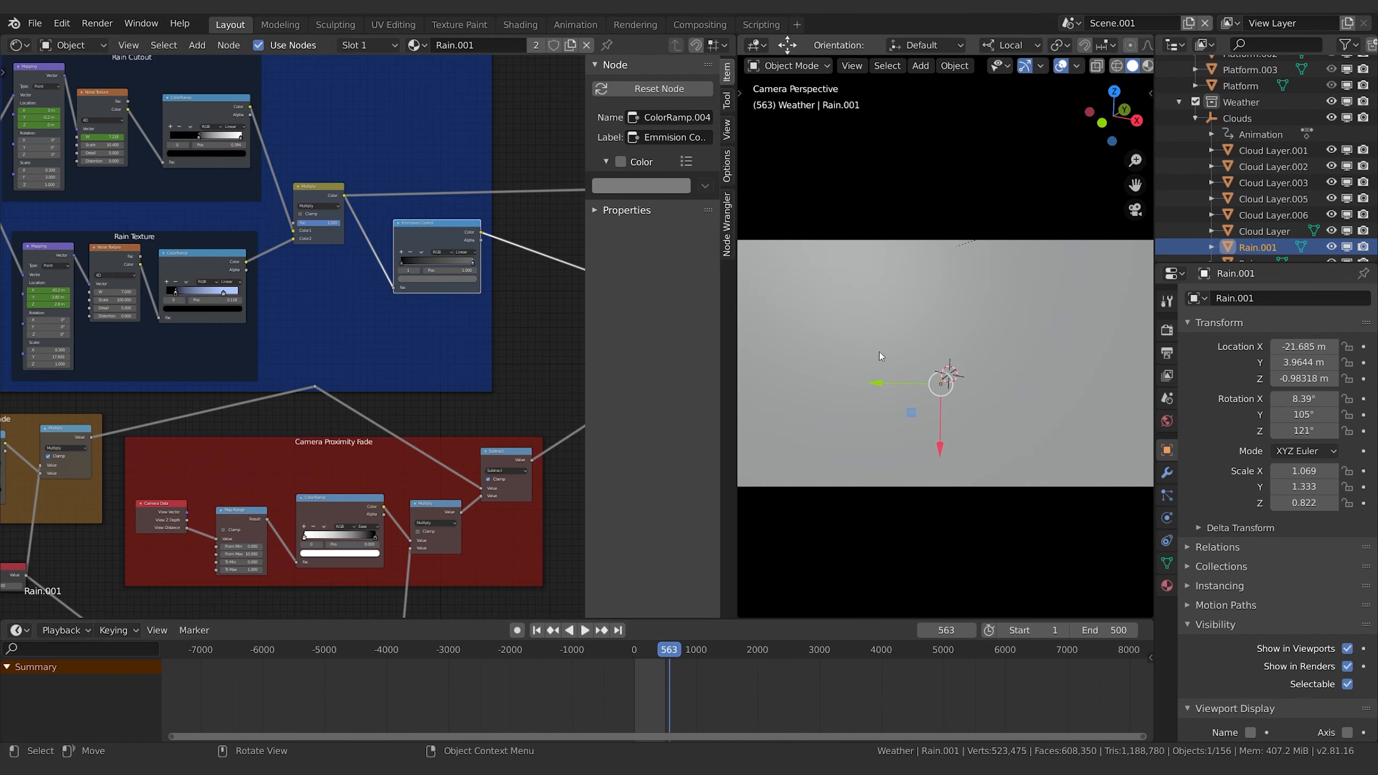
- Make the duplicate's Rain.001 material a single-user copy and name it Small Rain
scroll(409, 283, down, 3)
scroll(409, 283, down, 3)
shift+middle_drag(410, 282, 353, 302)
shift+middle_drag(413, 216, 314, 260)
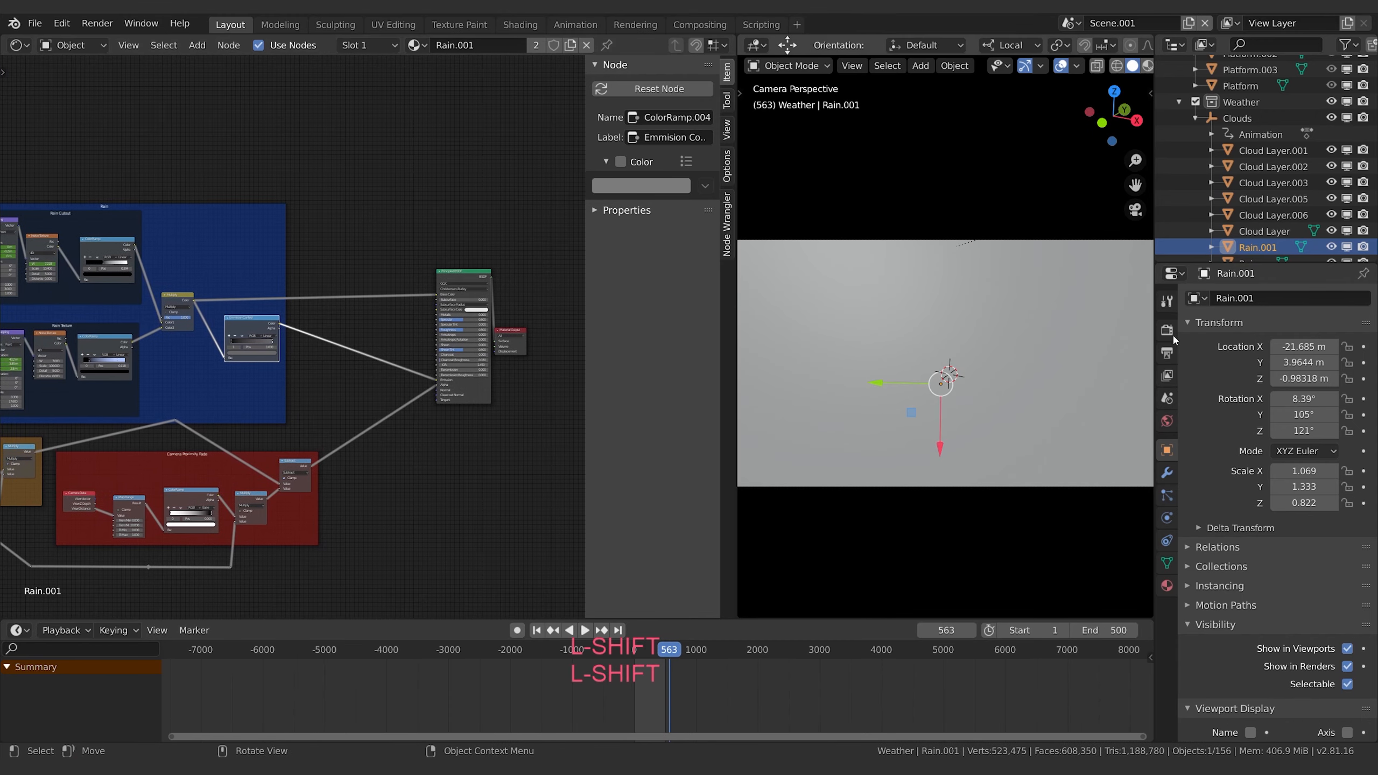
click(1167, 585)
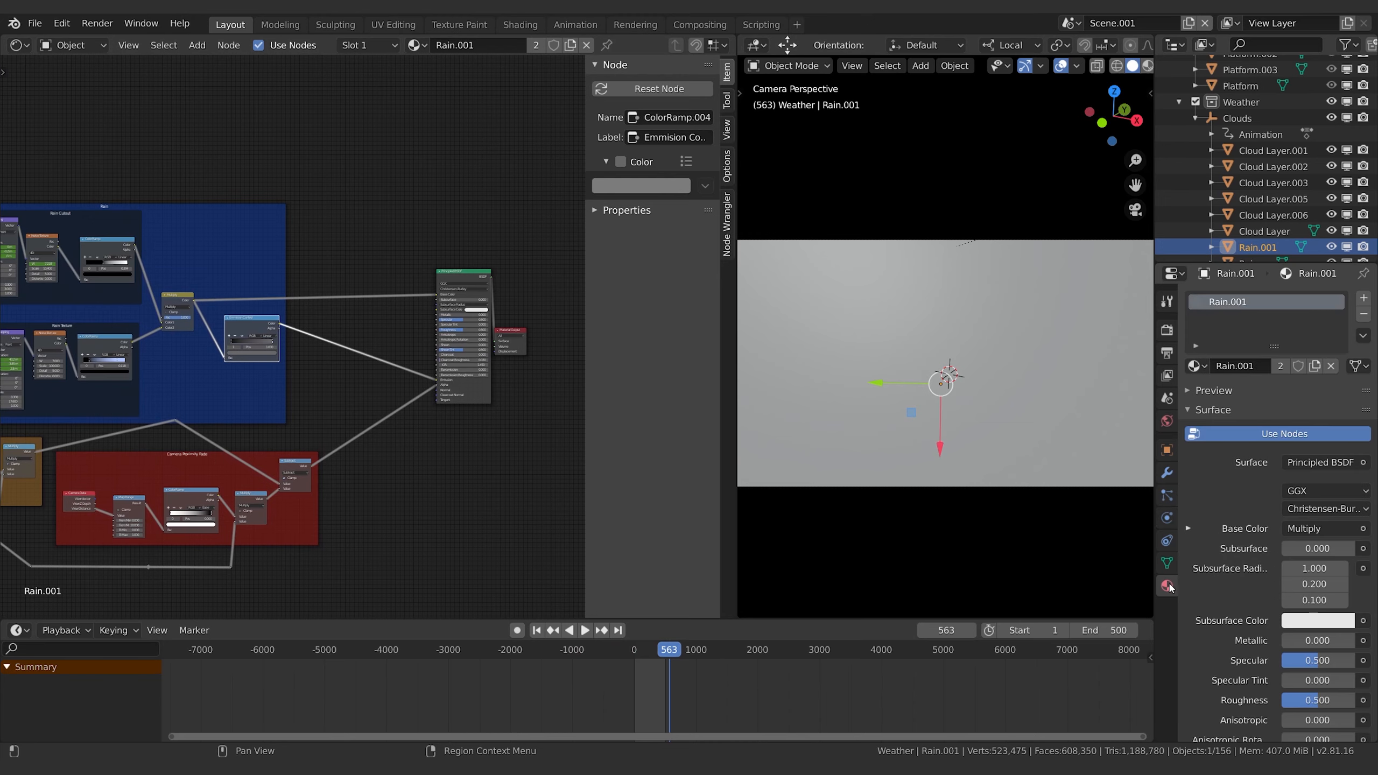
click(1281, 366)
double_click(1275, 368)
key(shift)
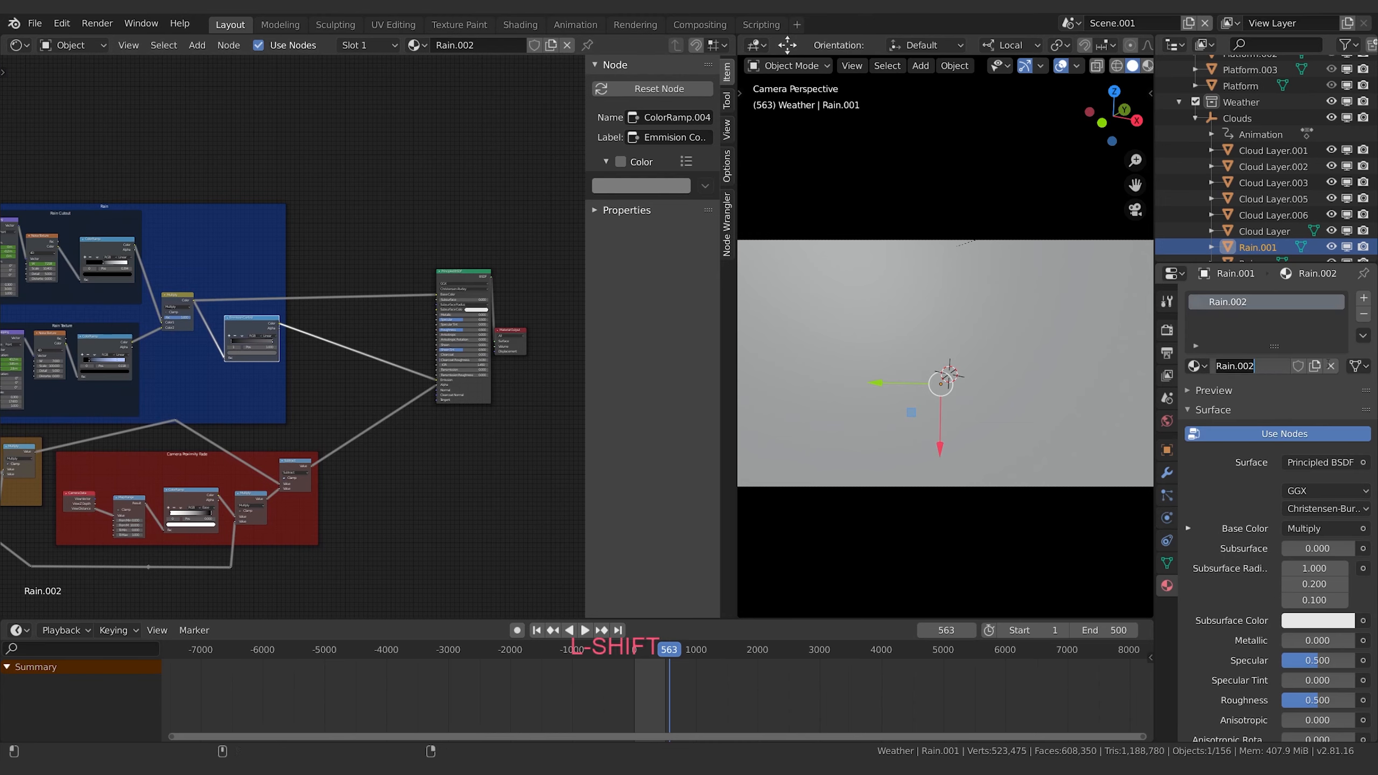
text(Small Rain)
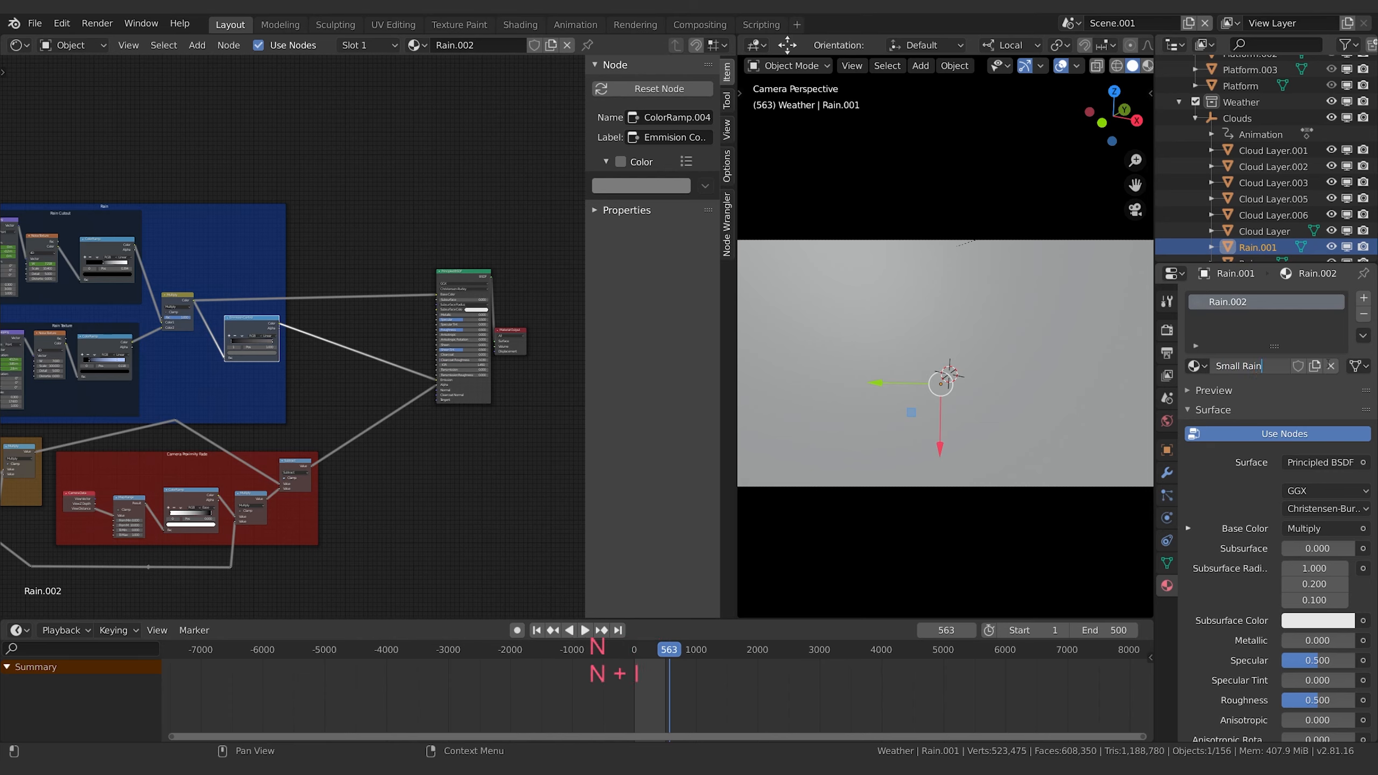
key(Return)
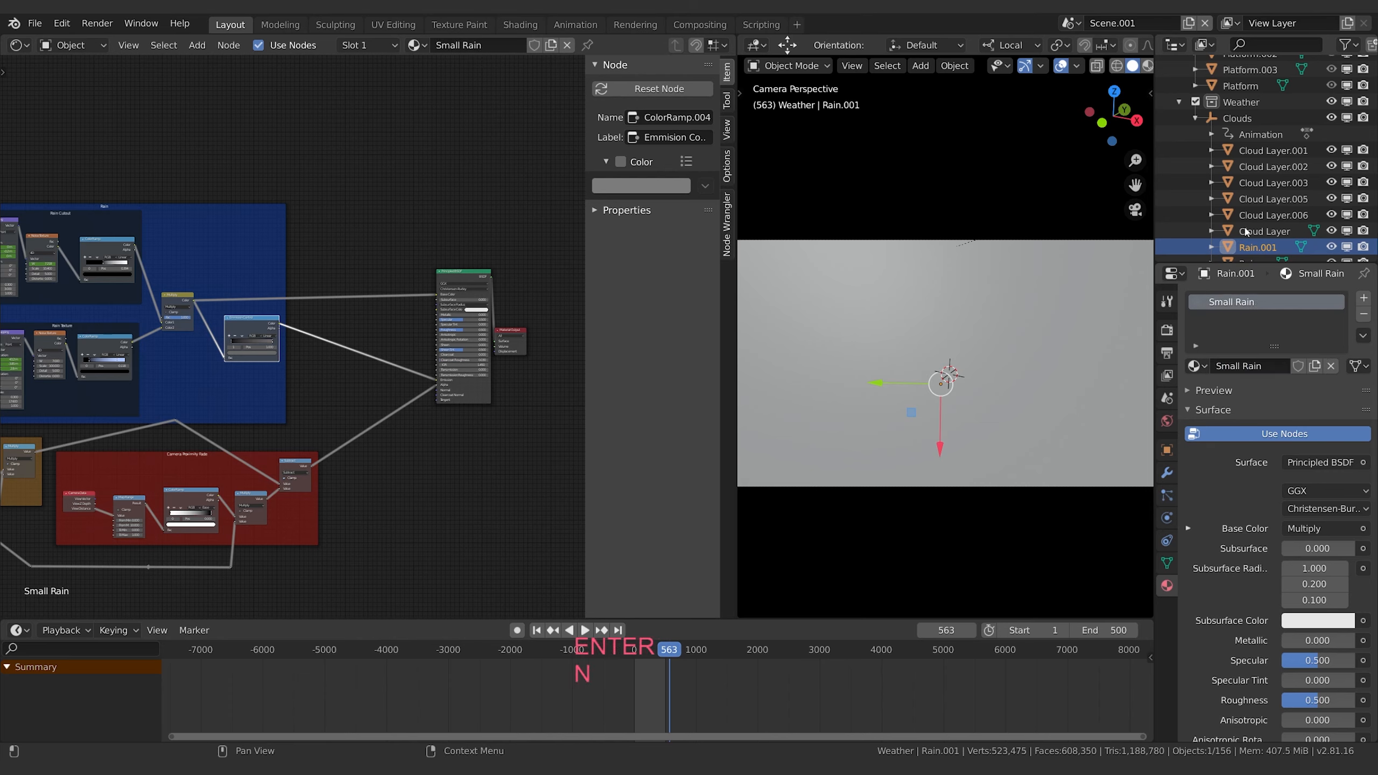
- Rename both the duplicated rain object and its material to Rain Patch
scroll(1220, 237, down, 1)
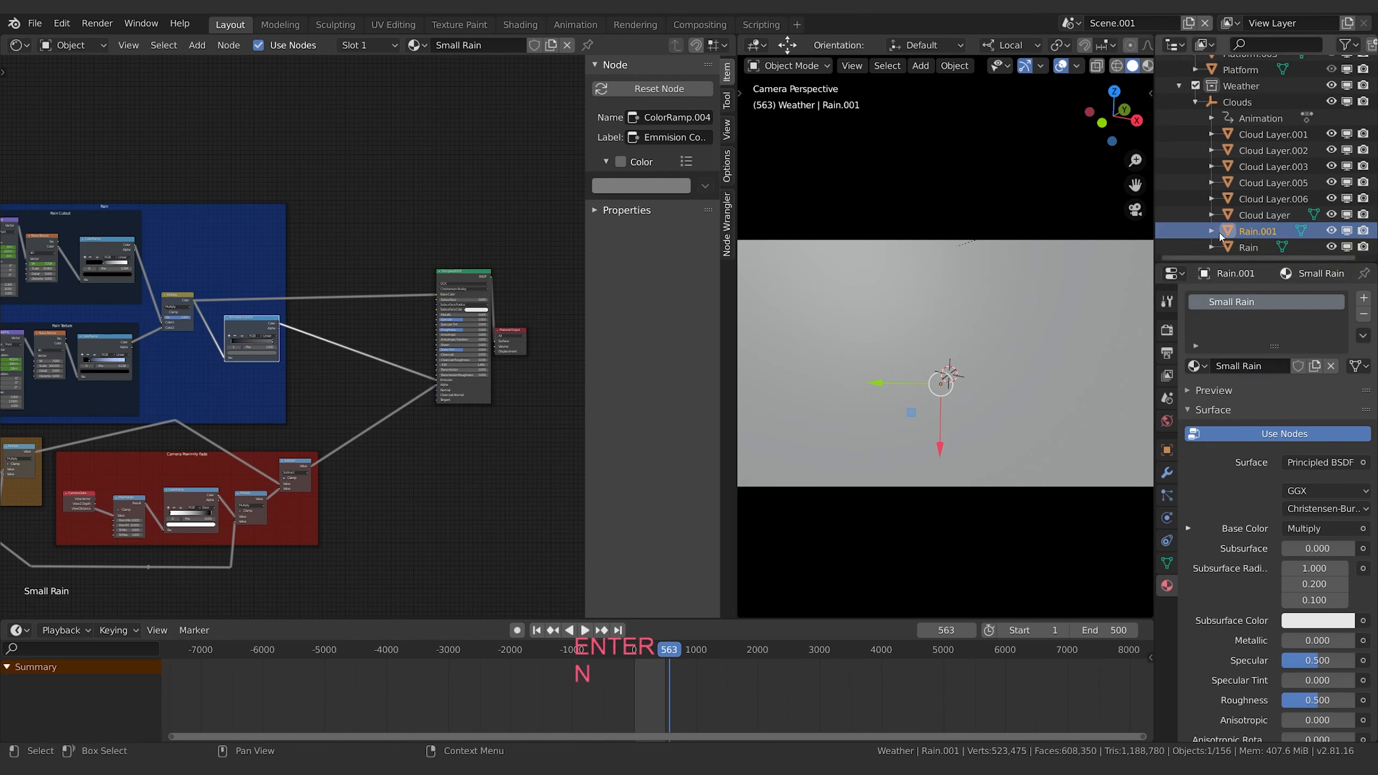
double_click(1256, 232)
text(Rain Patch)
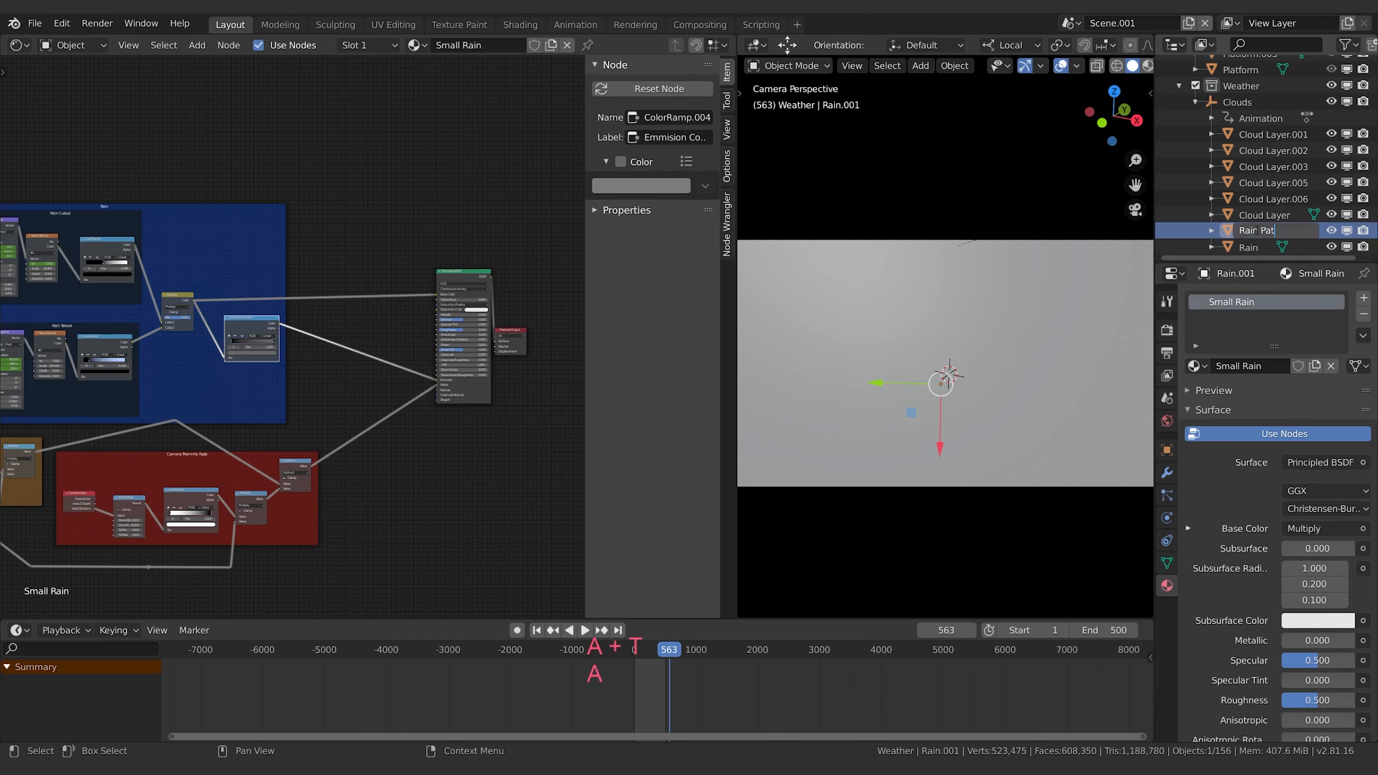
key(Return)
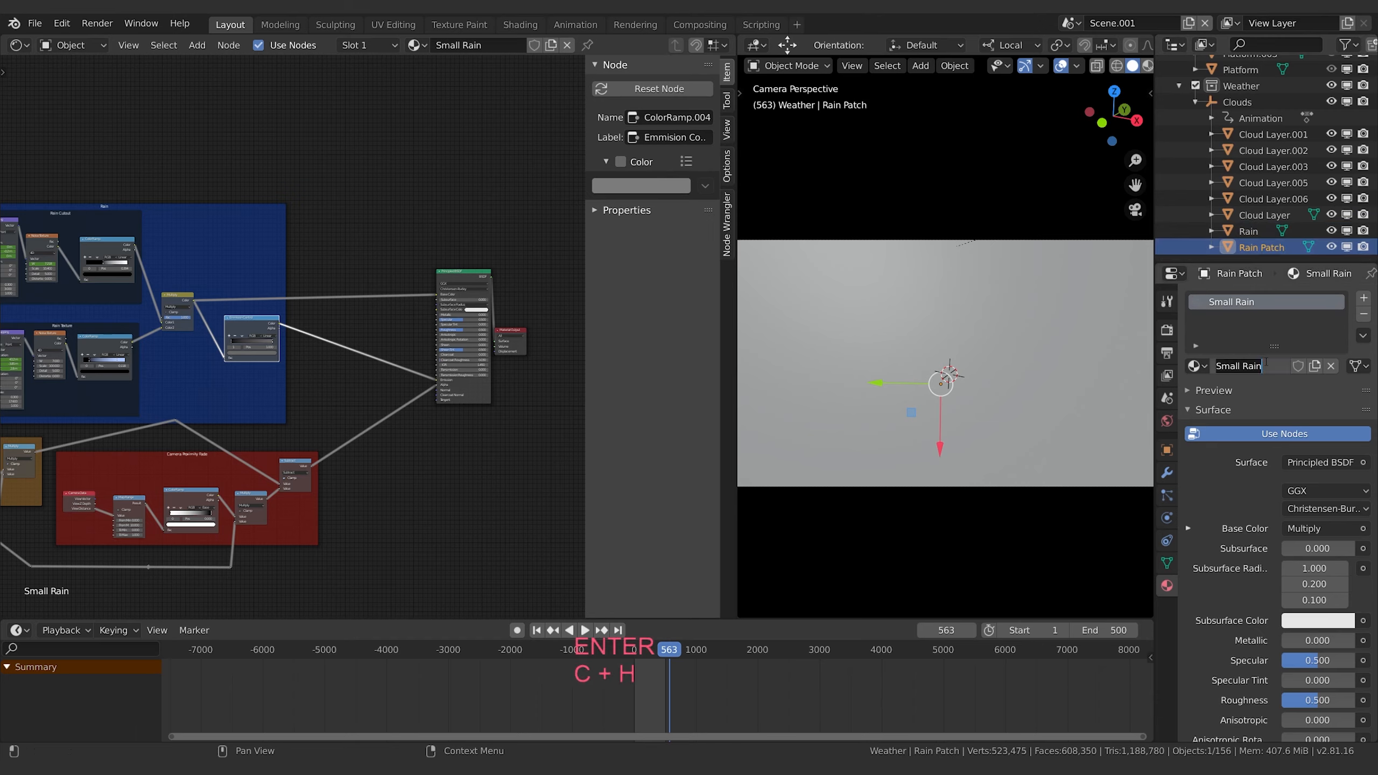
text(Rain Patch)
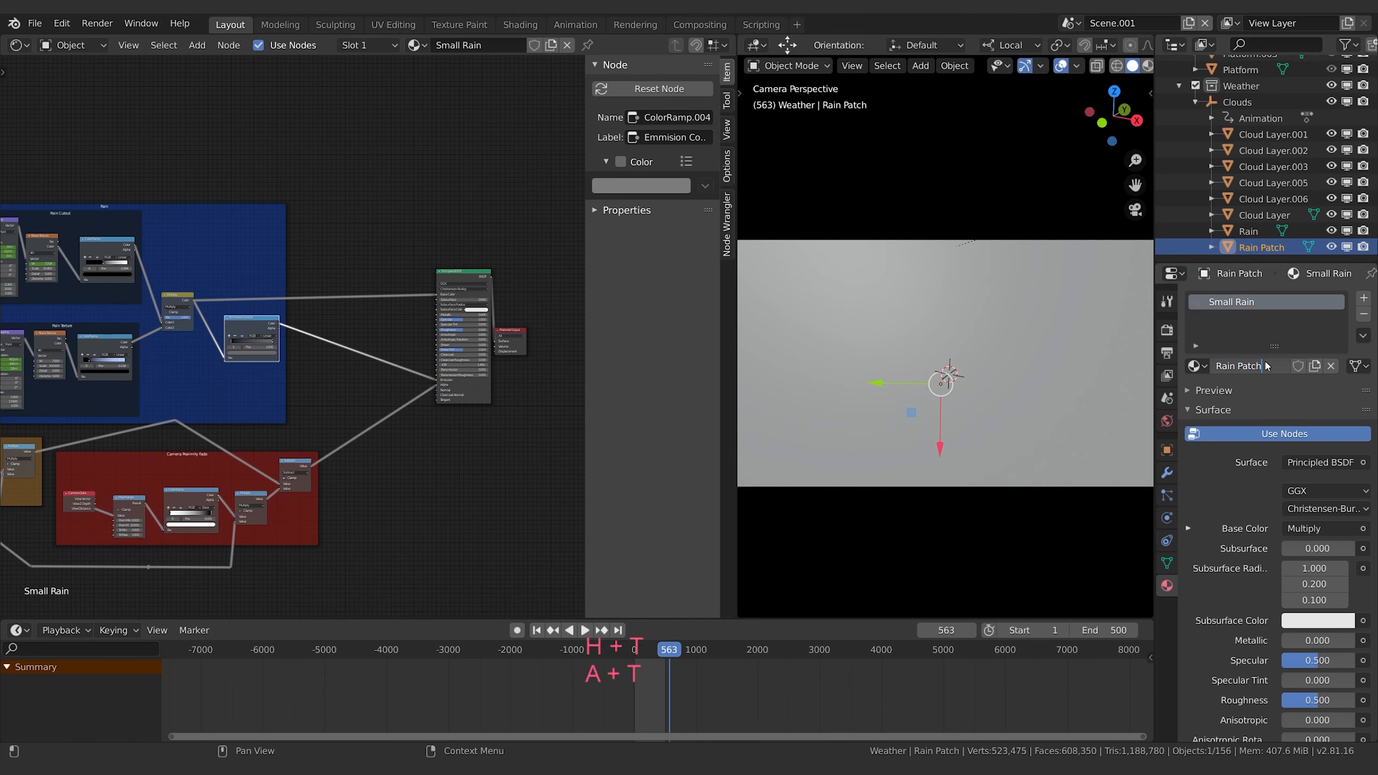
key(Return)
- Add a Gradient Texture node in the empty area above the Principled BSDF and set its type to Spherical
middle_drag(291, 167, 412, 220)
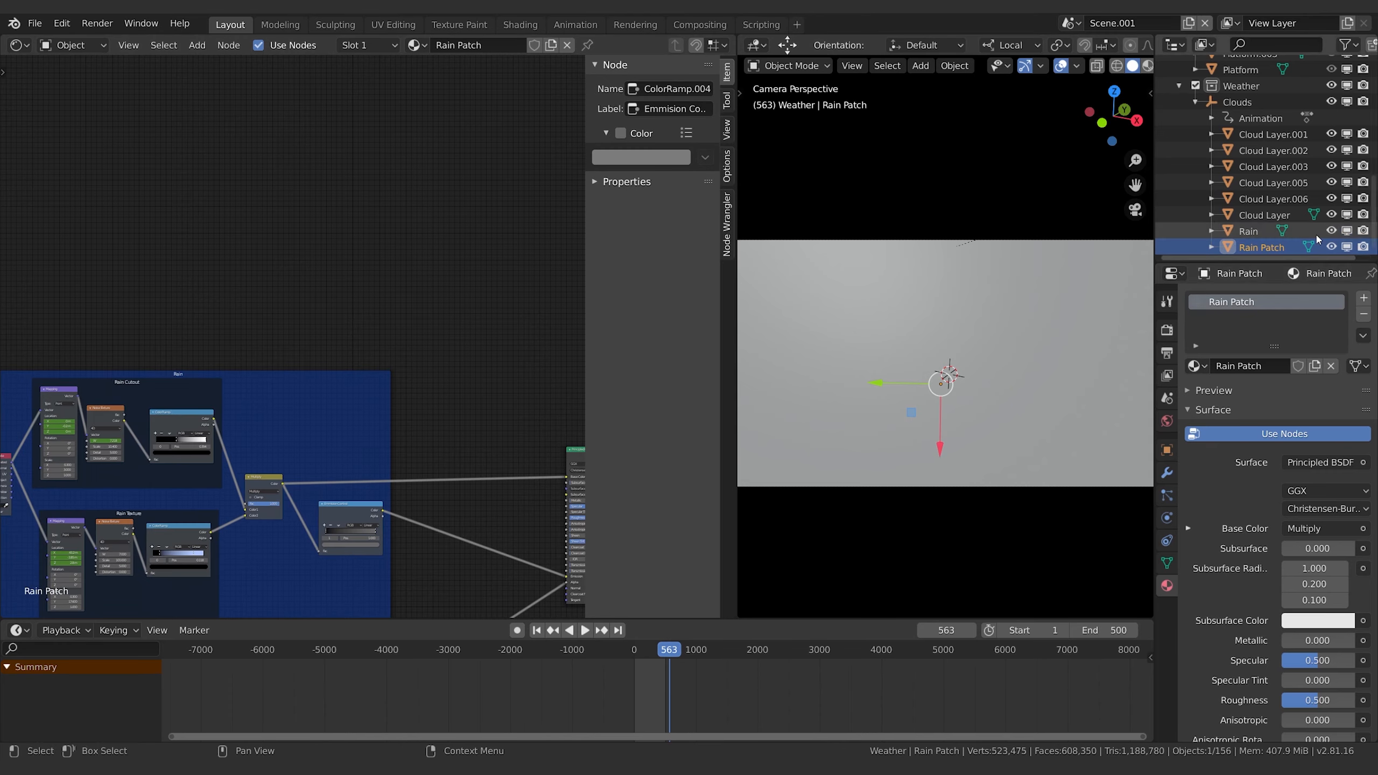
middle_drag(430, 362, 328, 266)
key(shift+a)
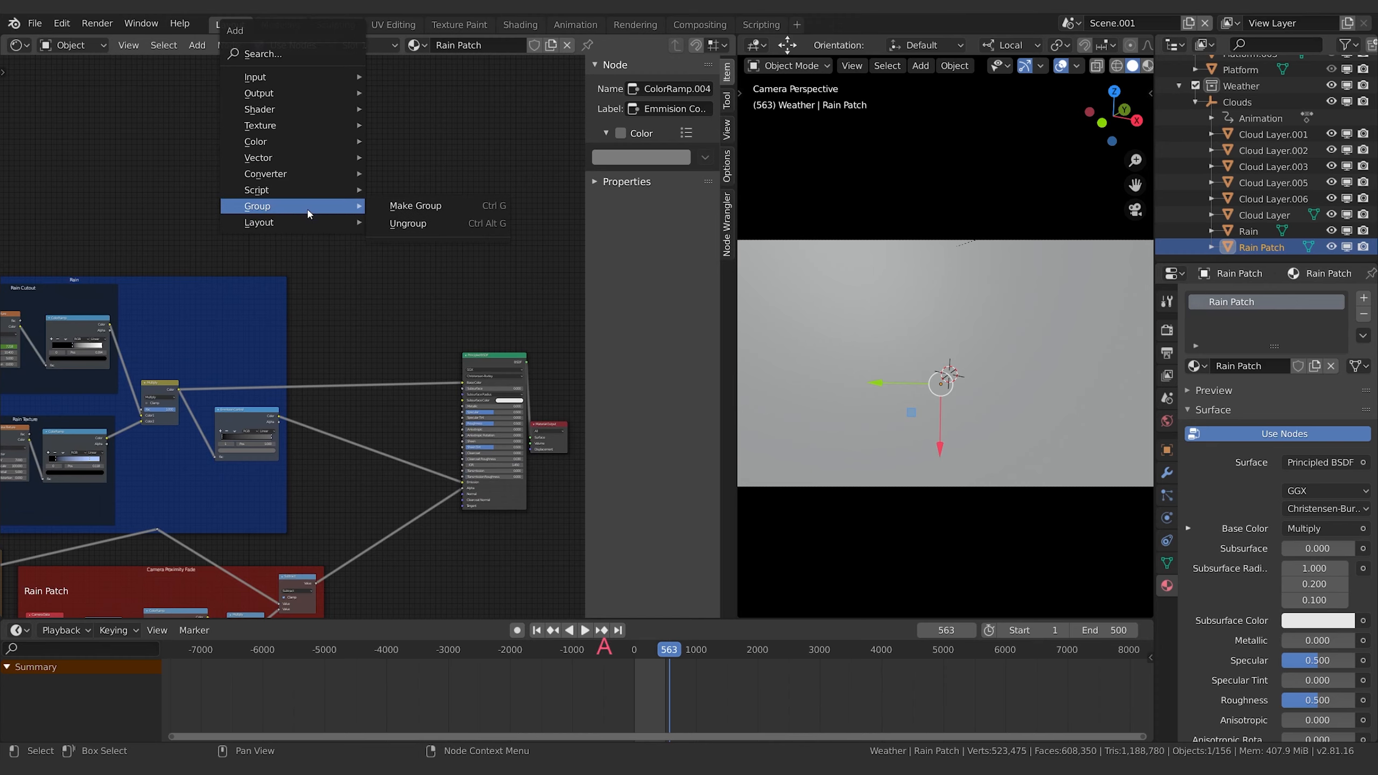
click(280, 53)
text(gra)
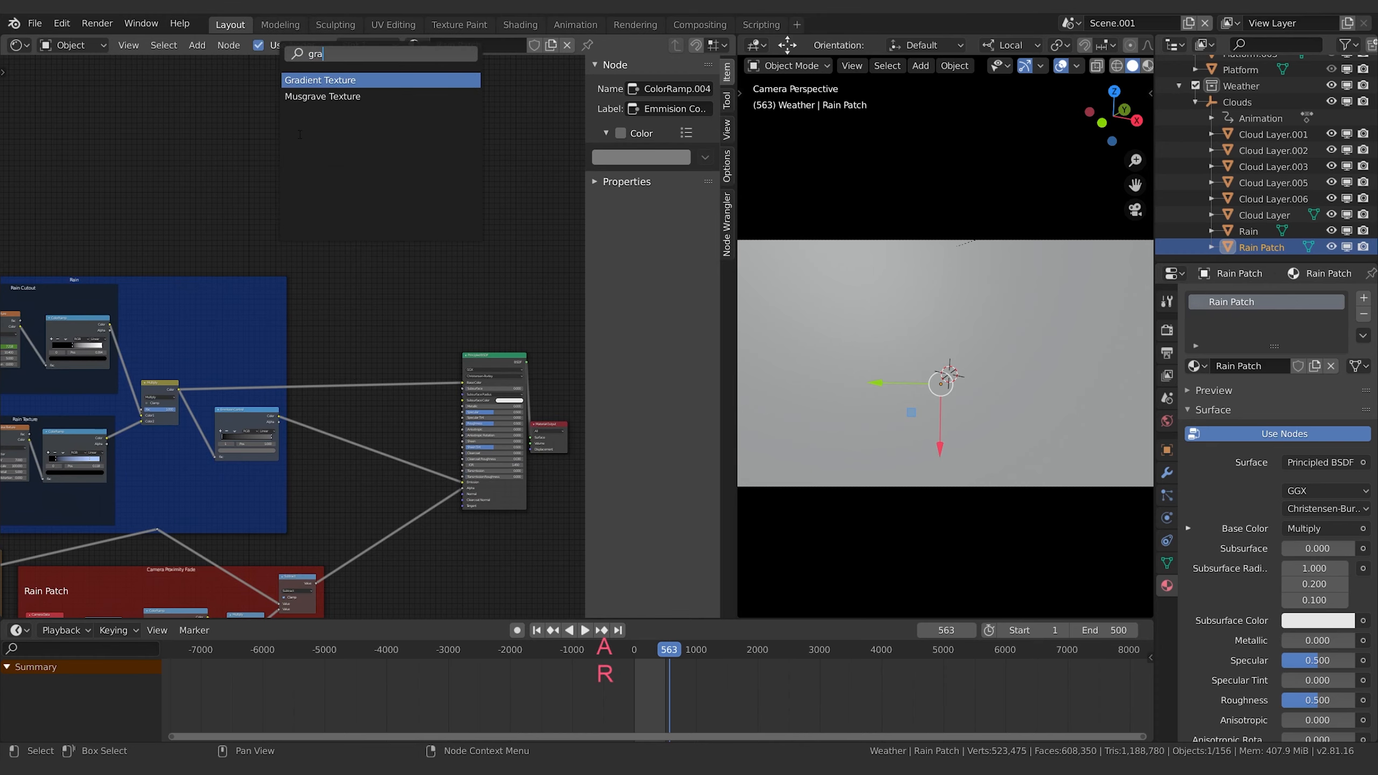
click(317, 80)
scroll(343, 200, up, 2)
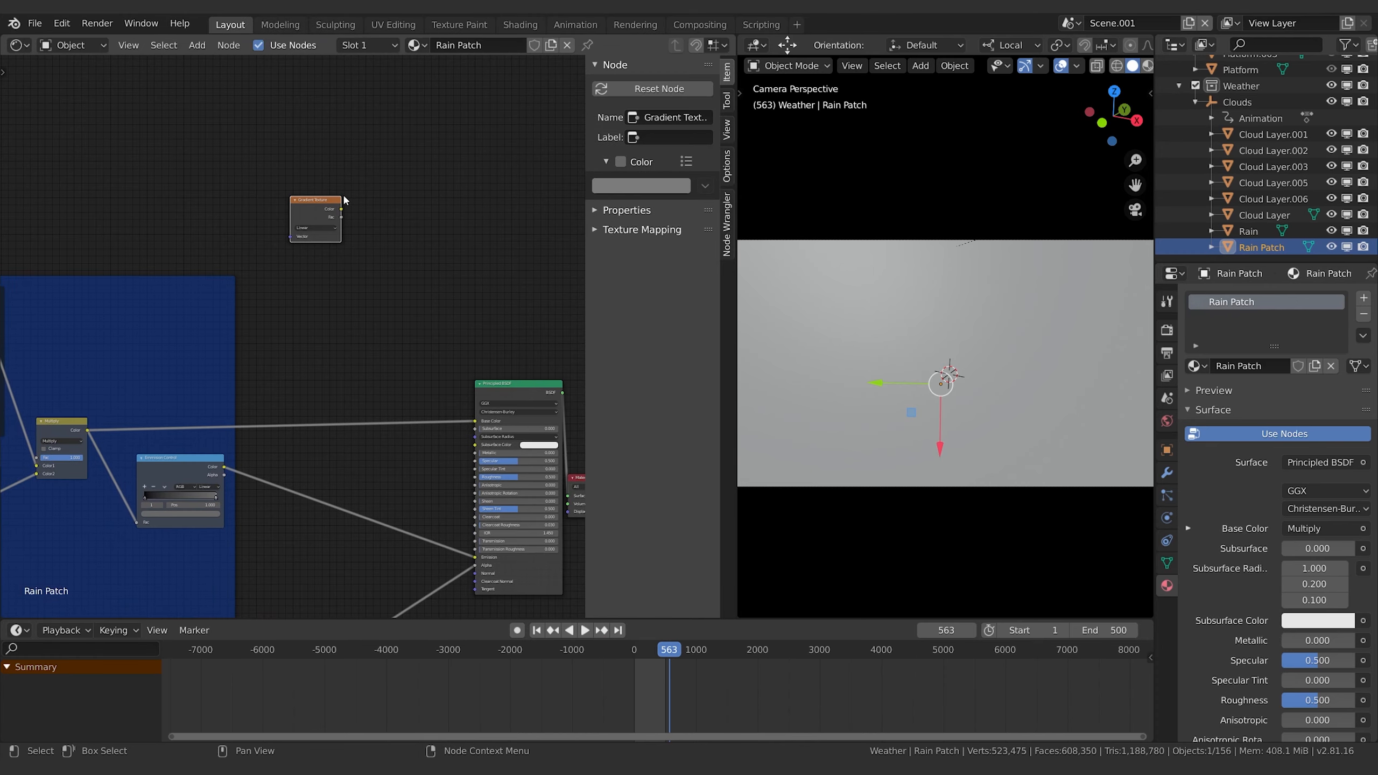
scroll(345, 255, up, 10)
key(g)
click(417, 399)
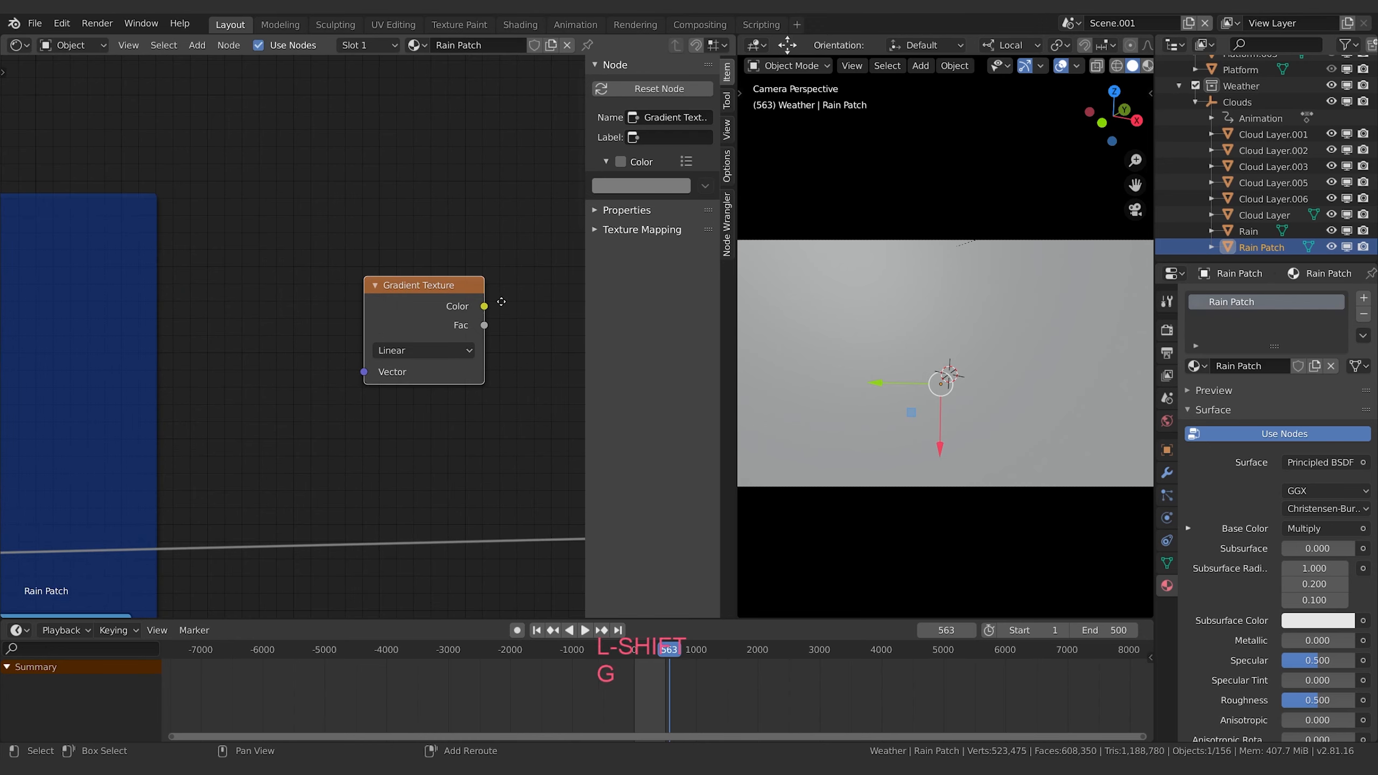
shift+middle_drag(480, 362, 313, 310)
click(300, 301)
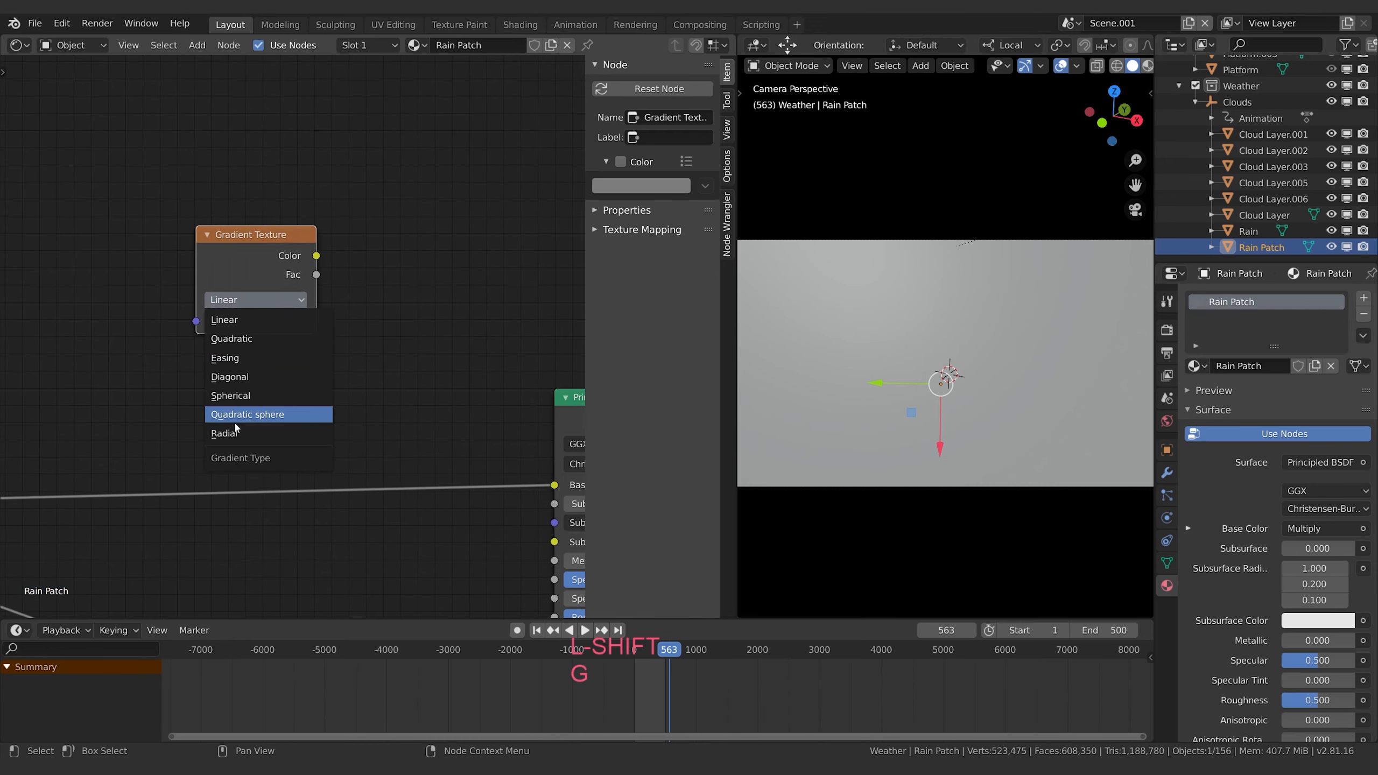
click(233, 395)
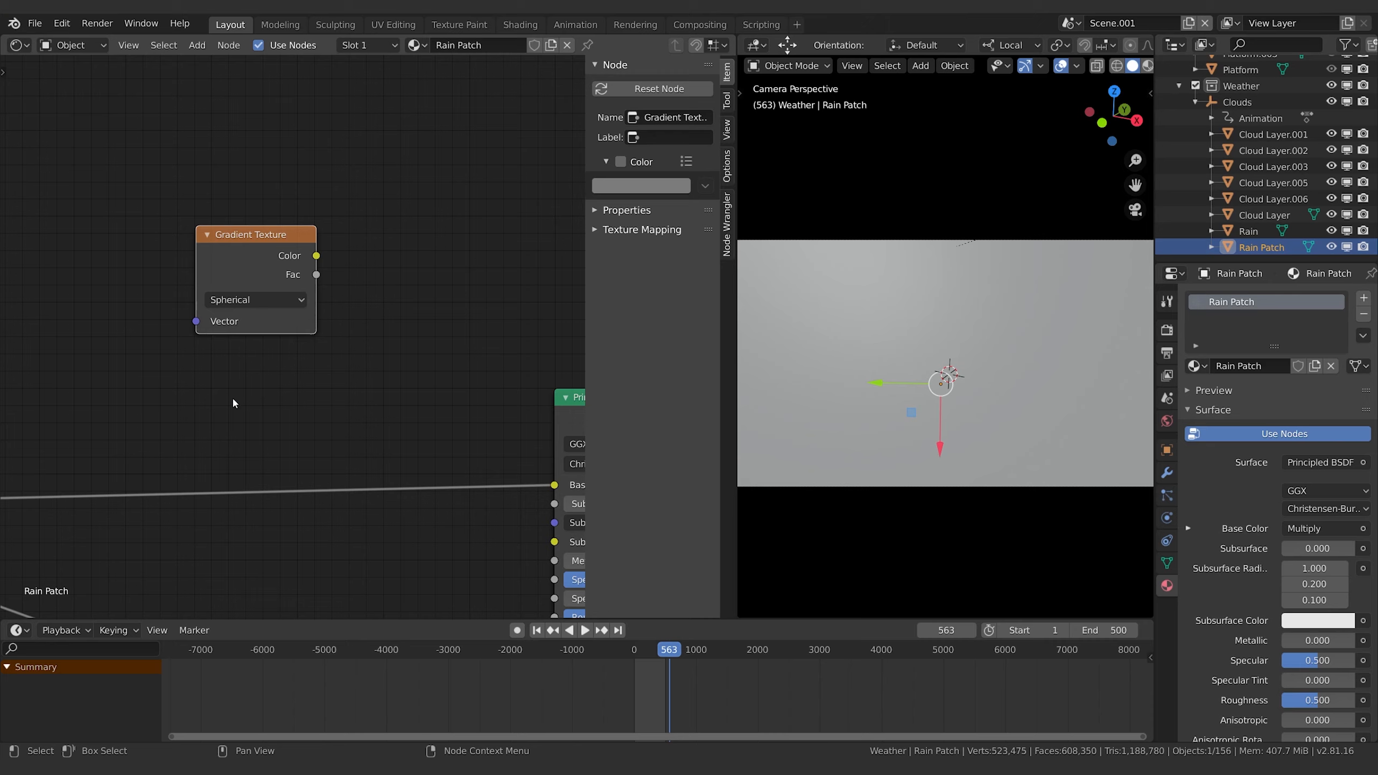
- Add a Texture Coordinate node before the Gradient Texture and connect its Object output to the Vector input
key(shift+a)
click(207, 266)
text(ye)
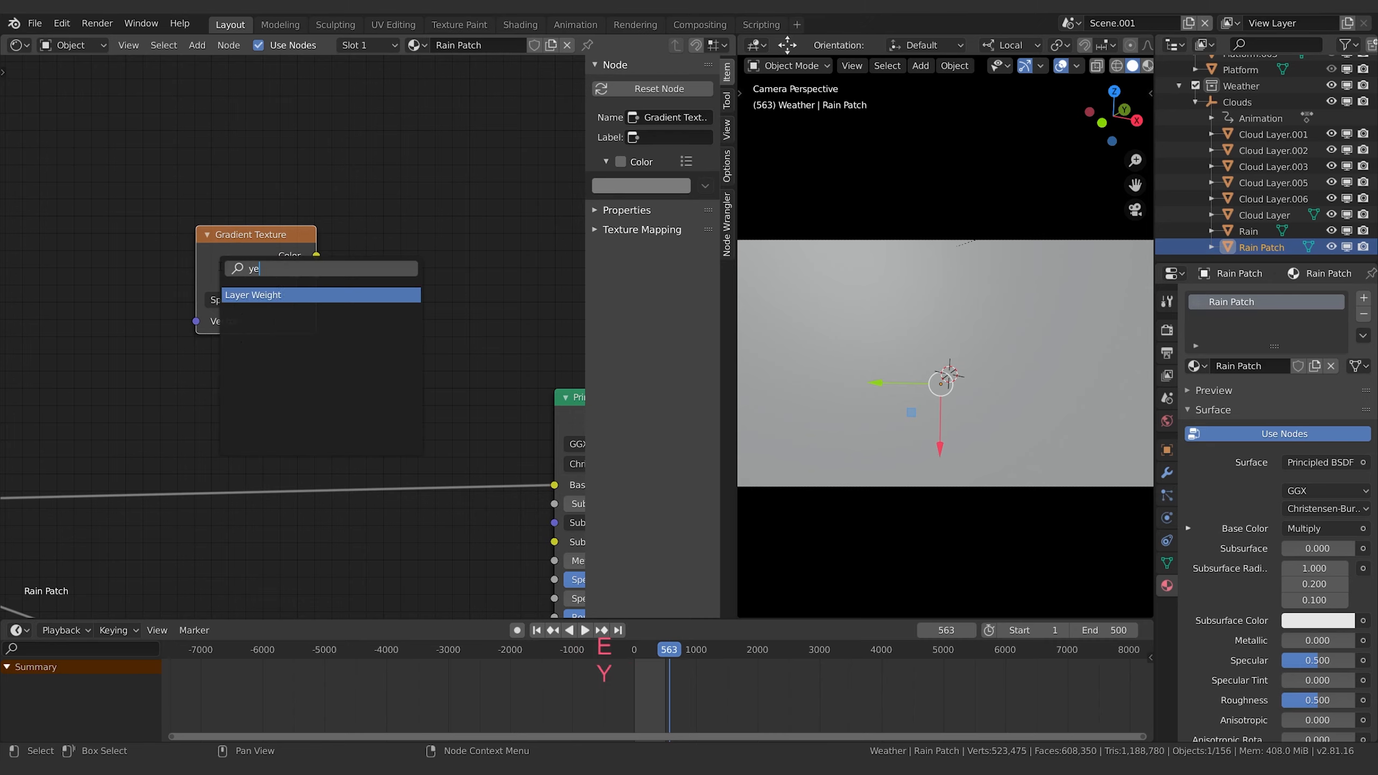
key(BackSpace)
key(BackSpace)
text(tex)
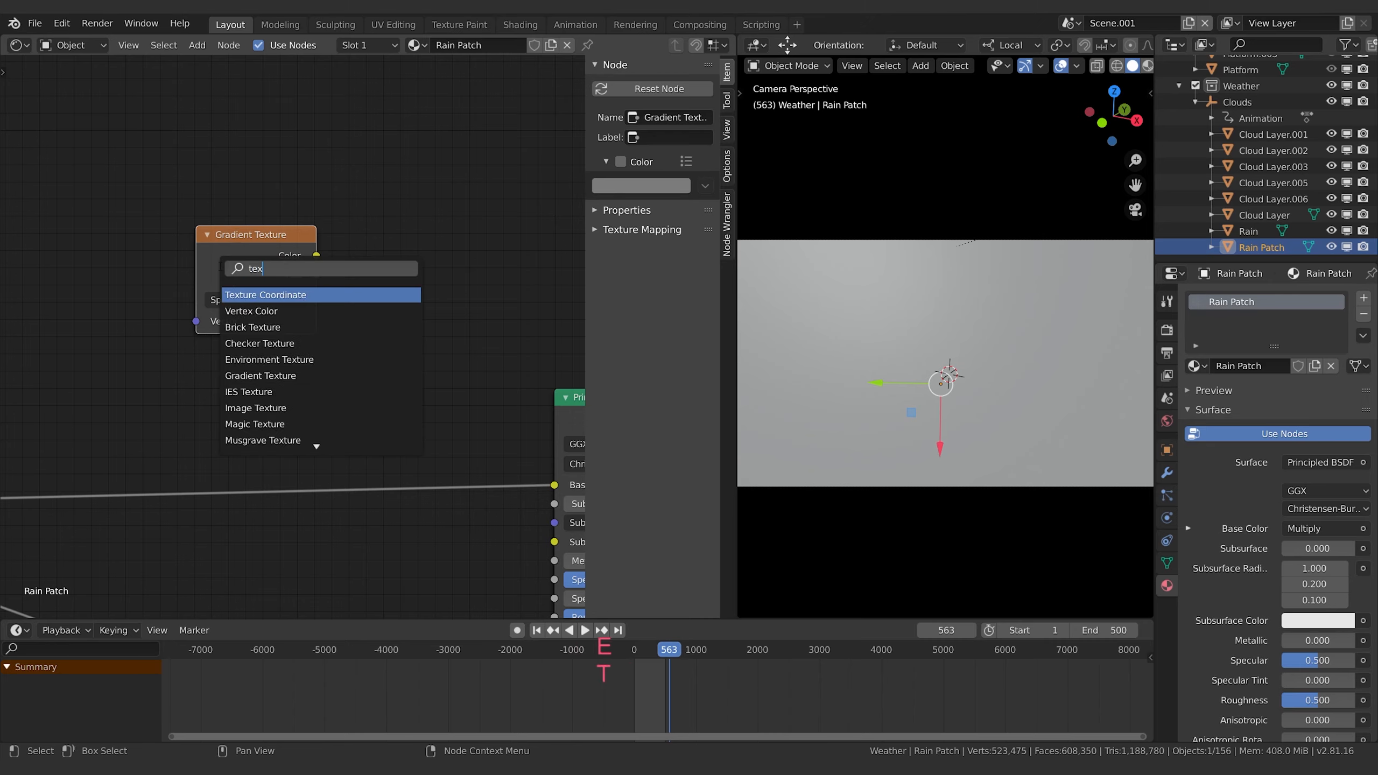
click(261, 294)
click(181, 261)
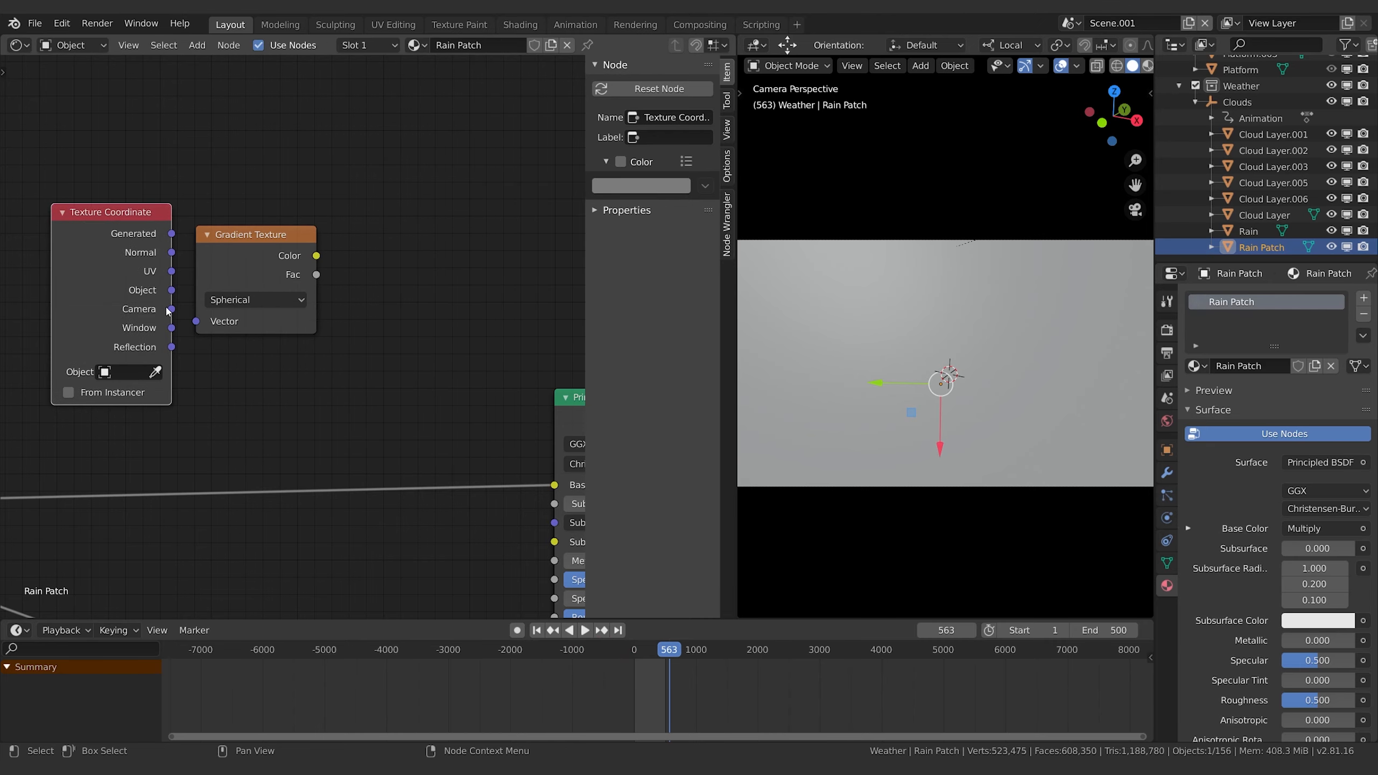
drag(206, 281, 228, 306)
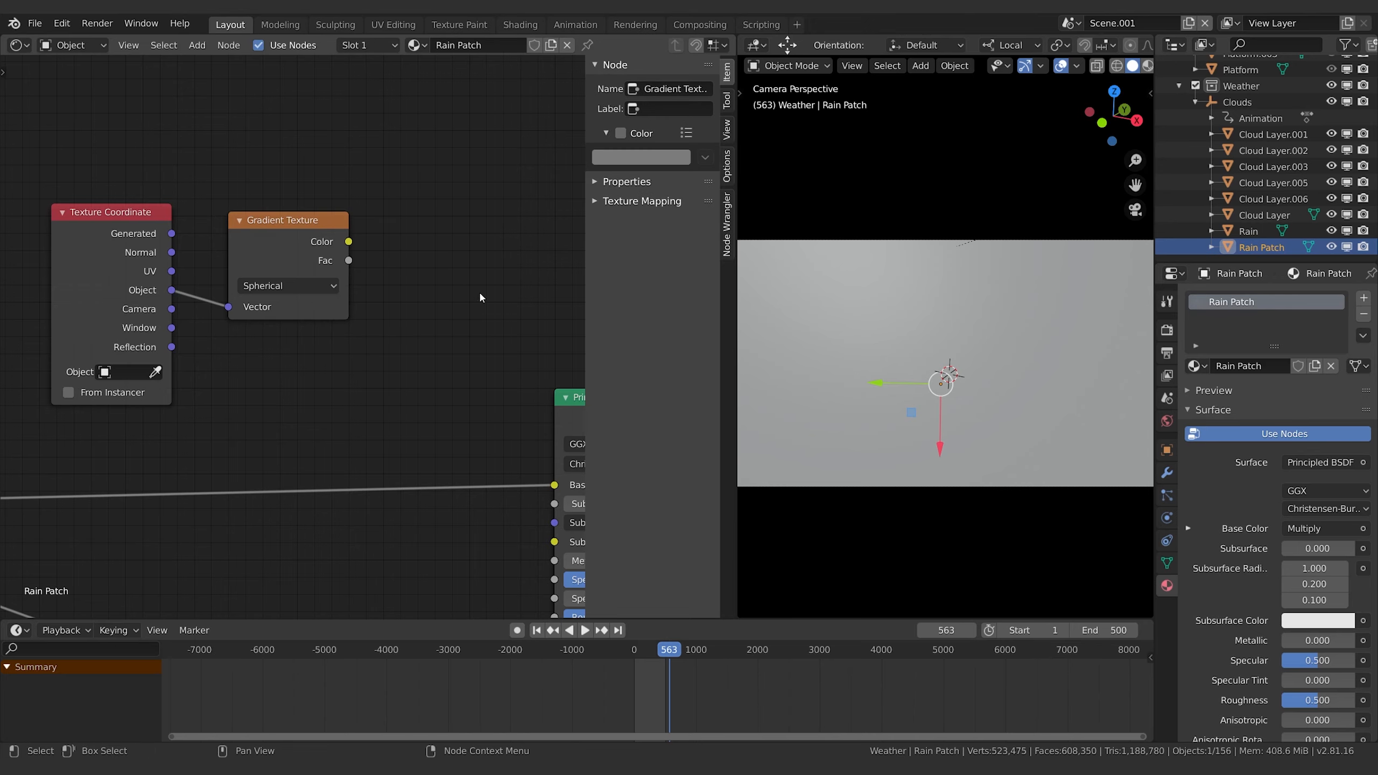
scroll(323, 270, down, 2)
middle_drag(476, 296, 404, 275)
click(249, 253)
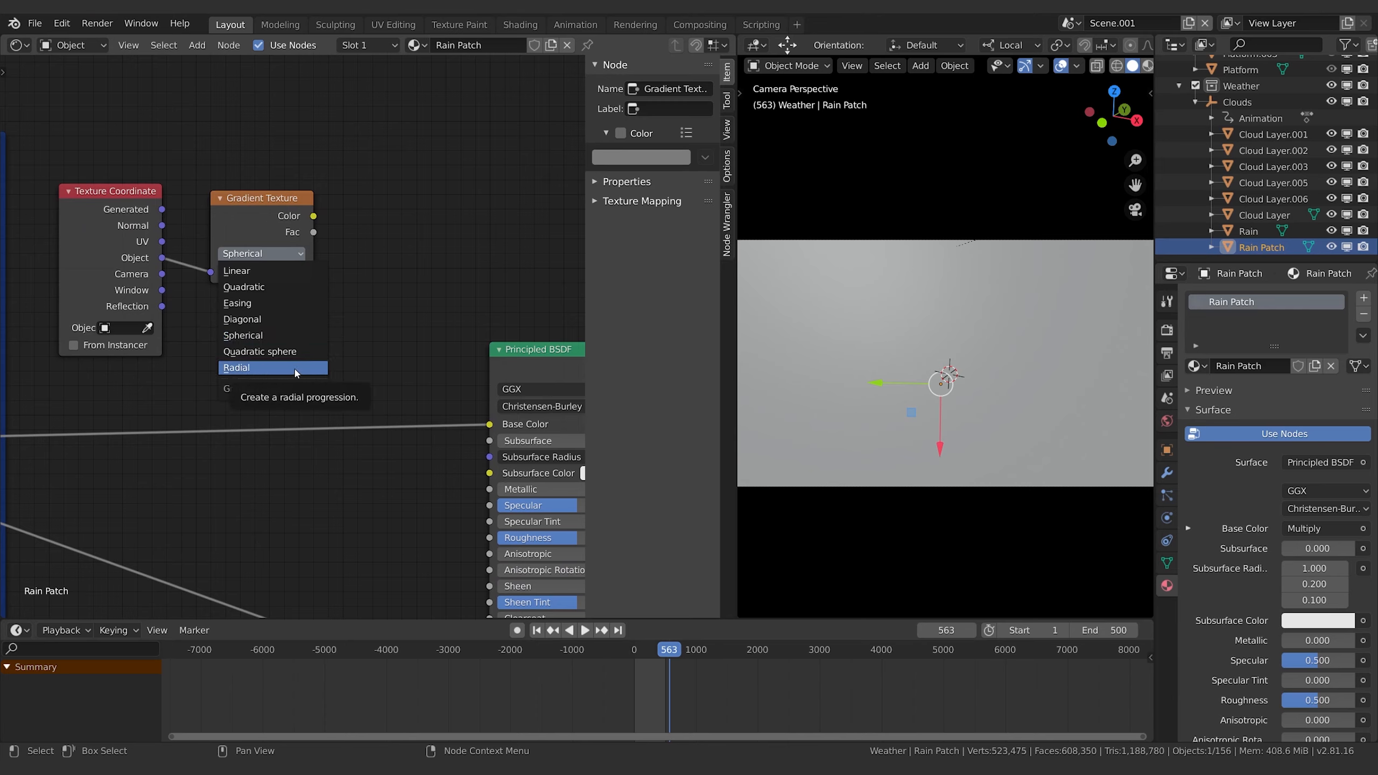
click(274, 335)
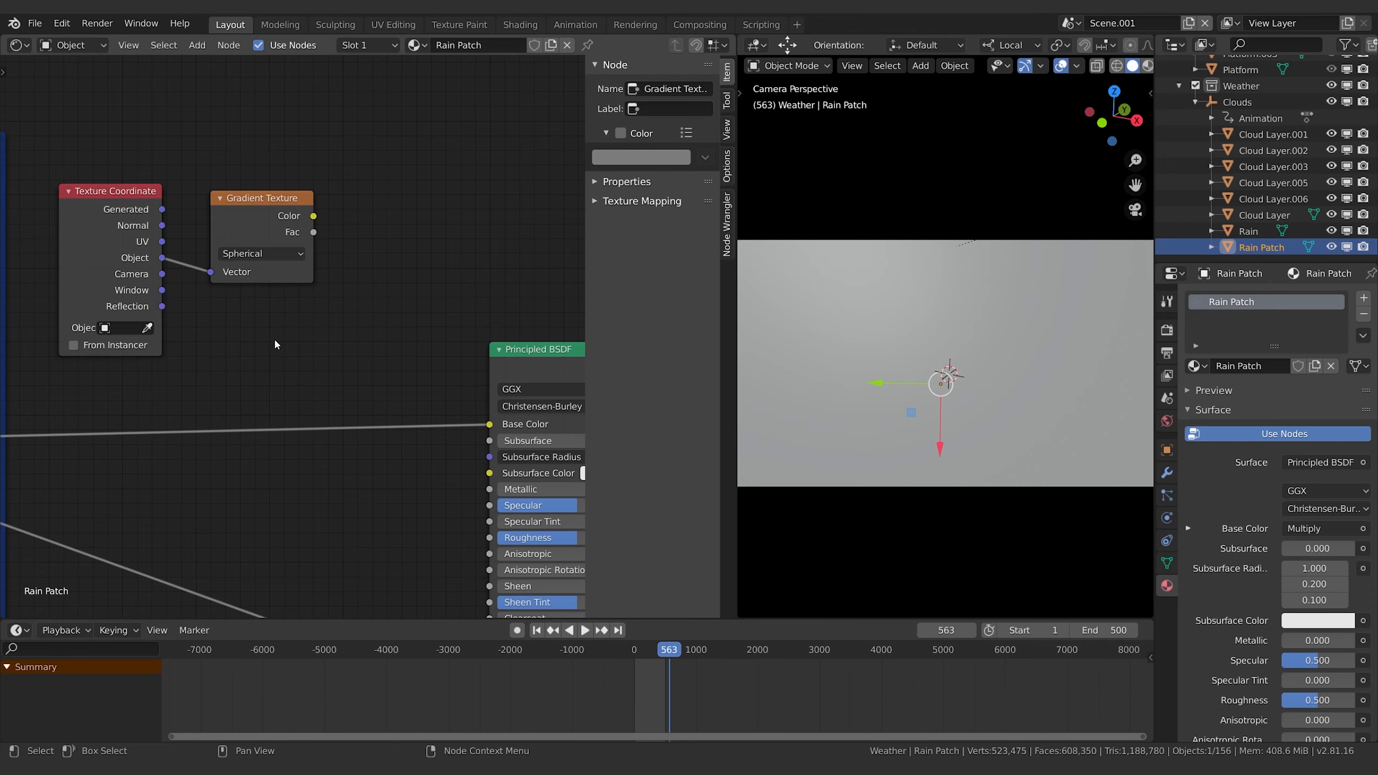
- Connect the Gradient Texture's Color output to the Principled BSDF's Emission and switch the 3D viewport to material preview shading
middle_drag(370, 260, 260, 163)
scroll(333, 249, down, 2)
drag(145, 114, 297, 526)
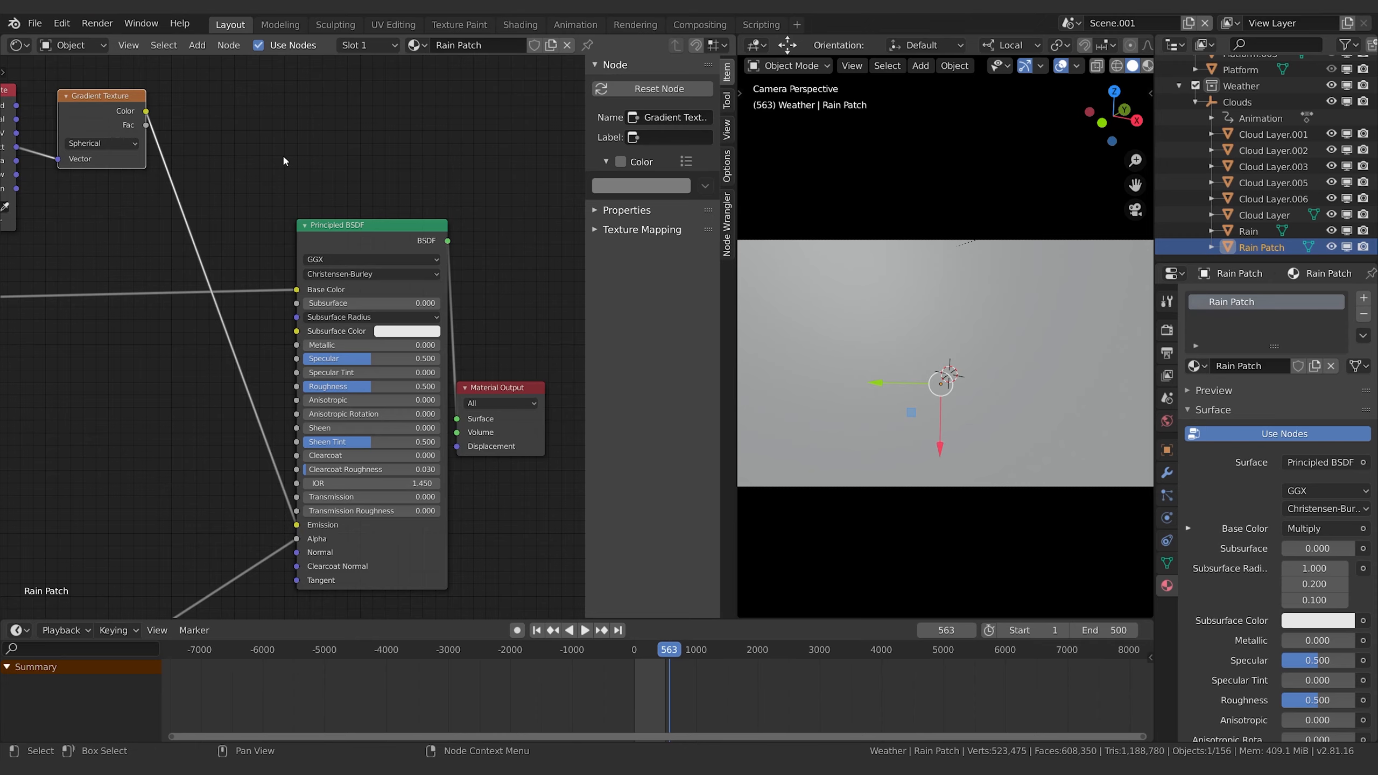
middle_drag(284, 160, 344, 220)
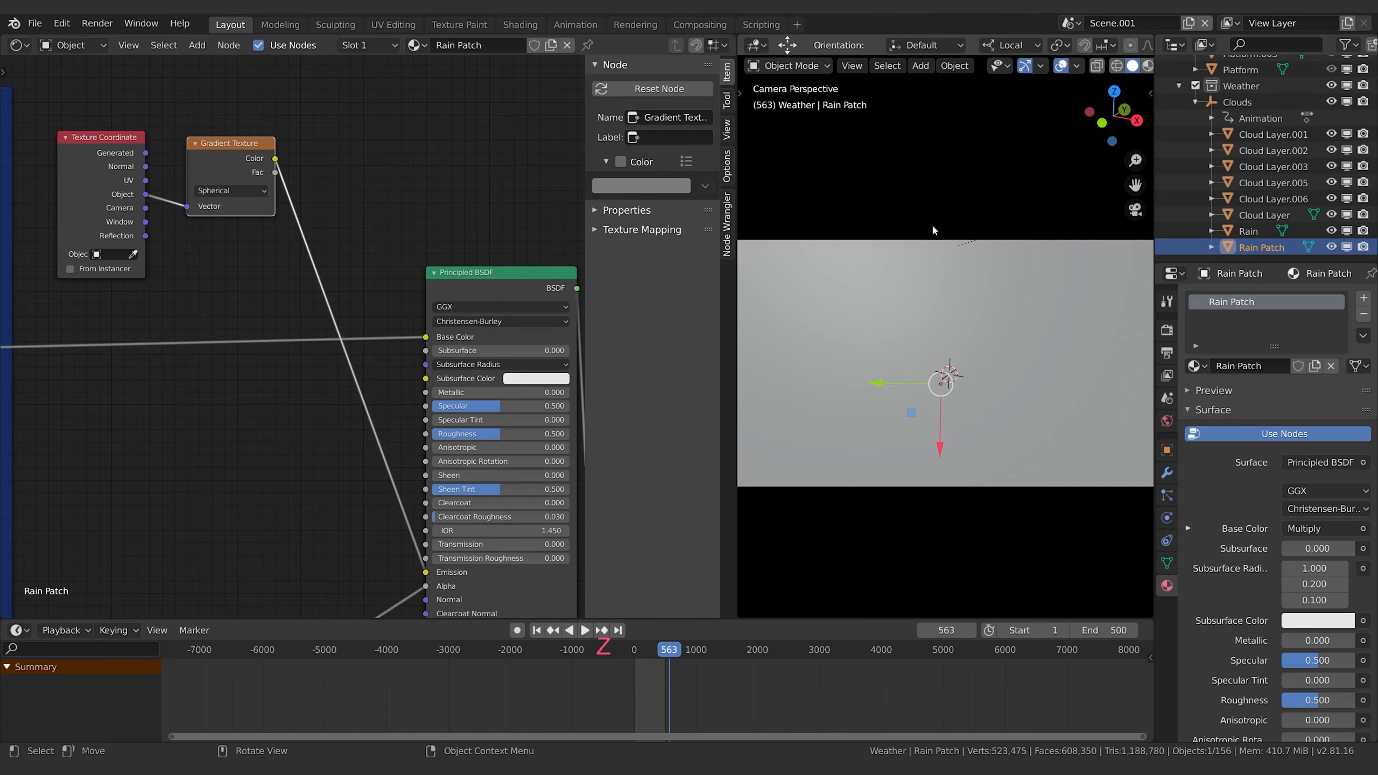
click(1148, 66)
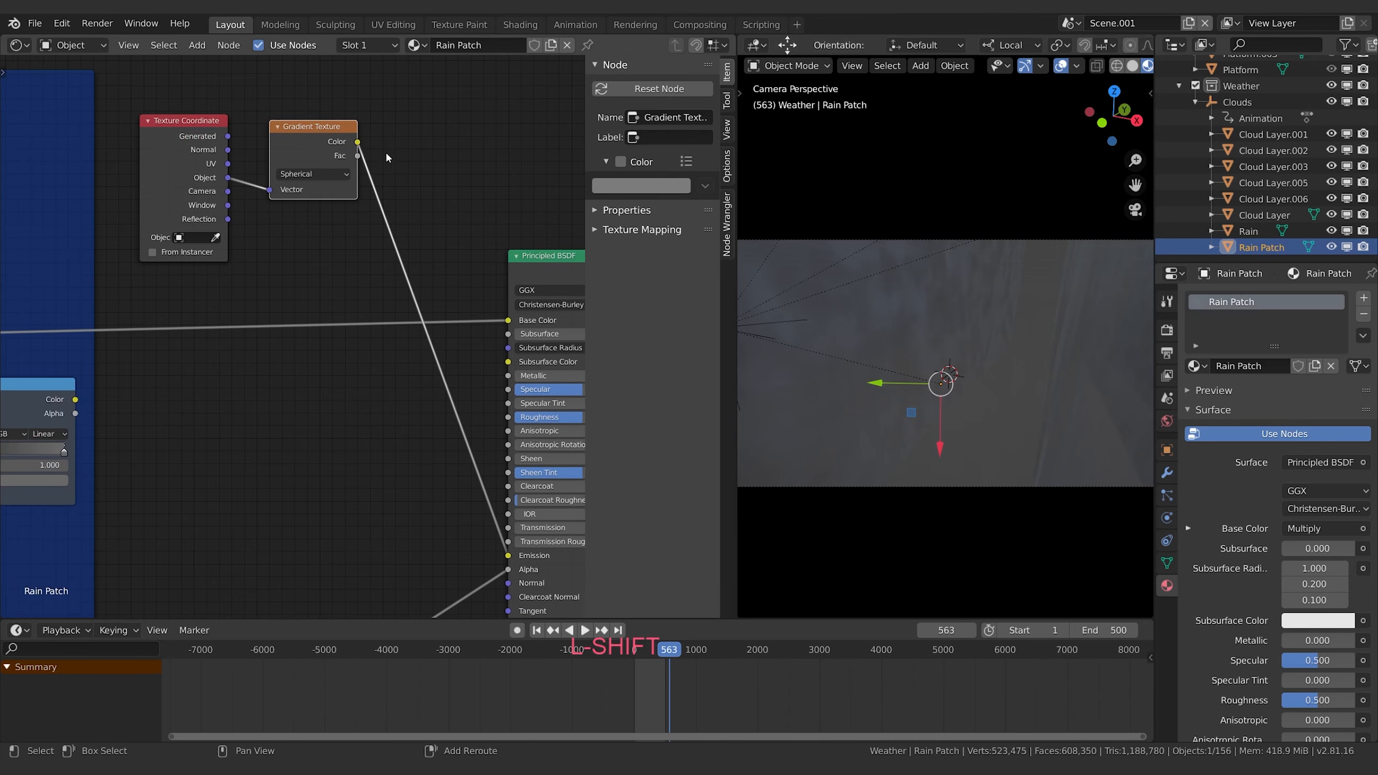
- Insert a ColorRamp between the Gradient Texture and the Principled BSDF's Emission input and move its white stop to about 0.71
key(shift+a)
text(co)
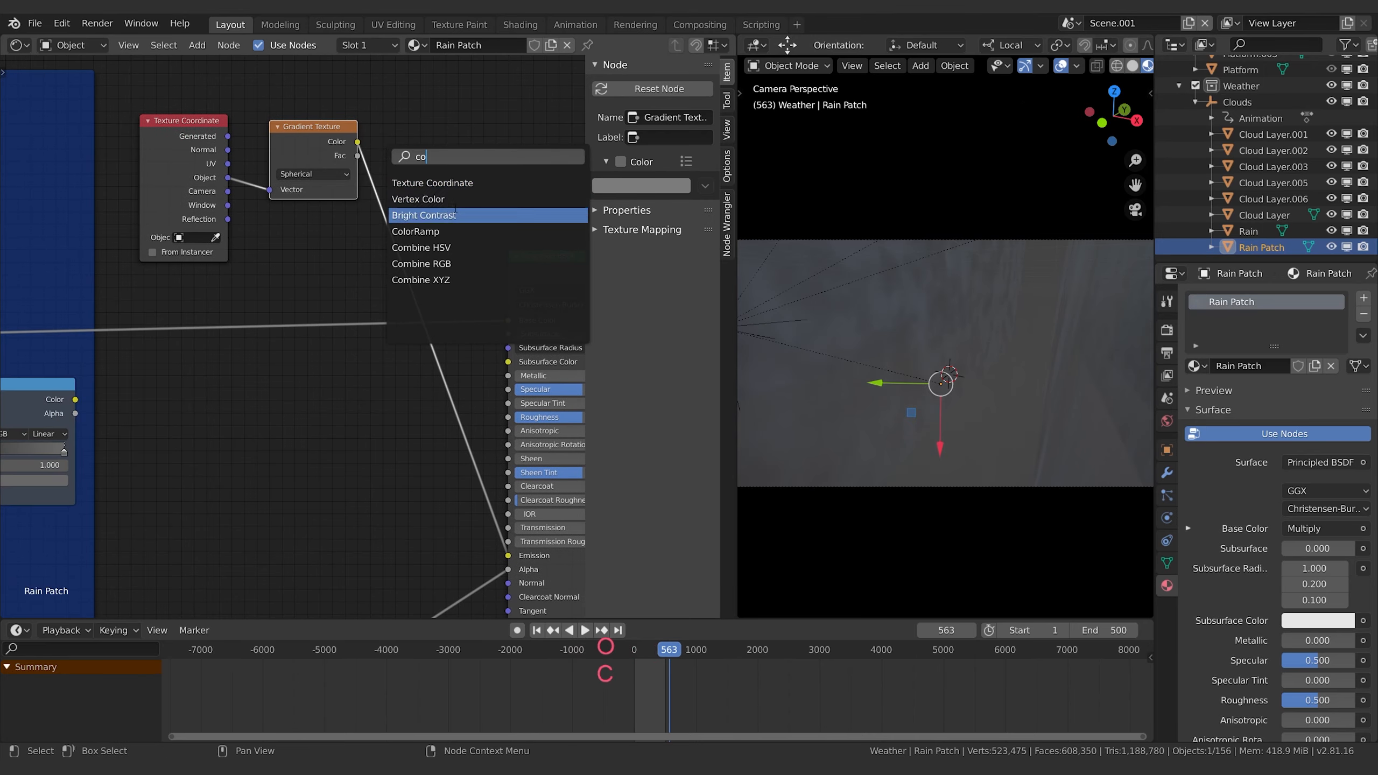
click(437, 231)
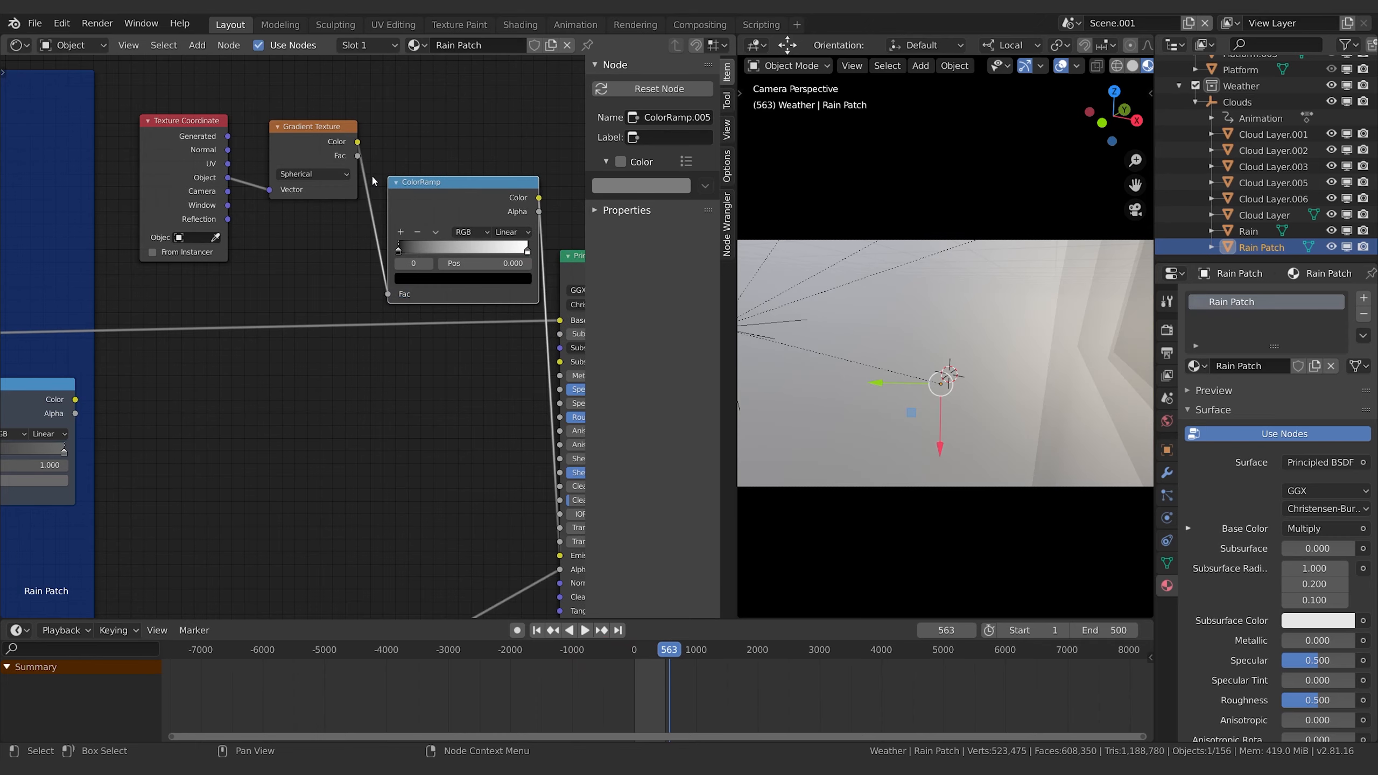
click(515, 251)
mouse_move(515, 251)
mouse_down()
mouse_move(548, 251)
mouse_move(510, 253)
mouse_up()
- Disconnect the link feeding the Principled BSDF's Alpha input
middle_drag(510, 253, 282, 105)
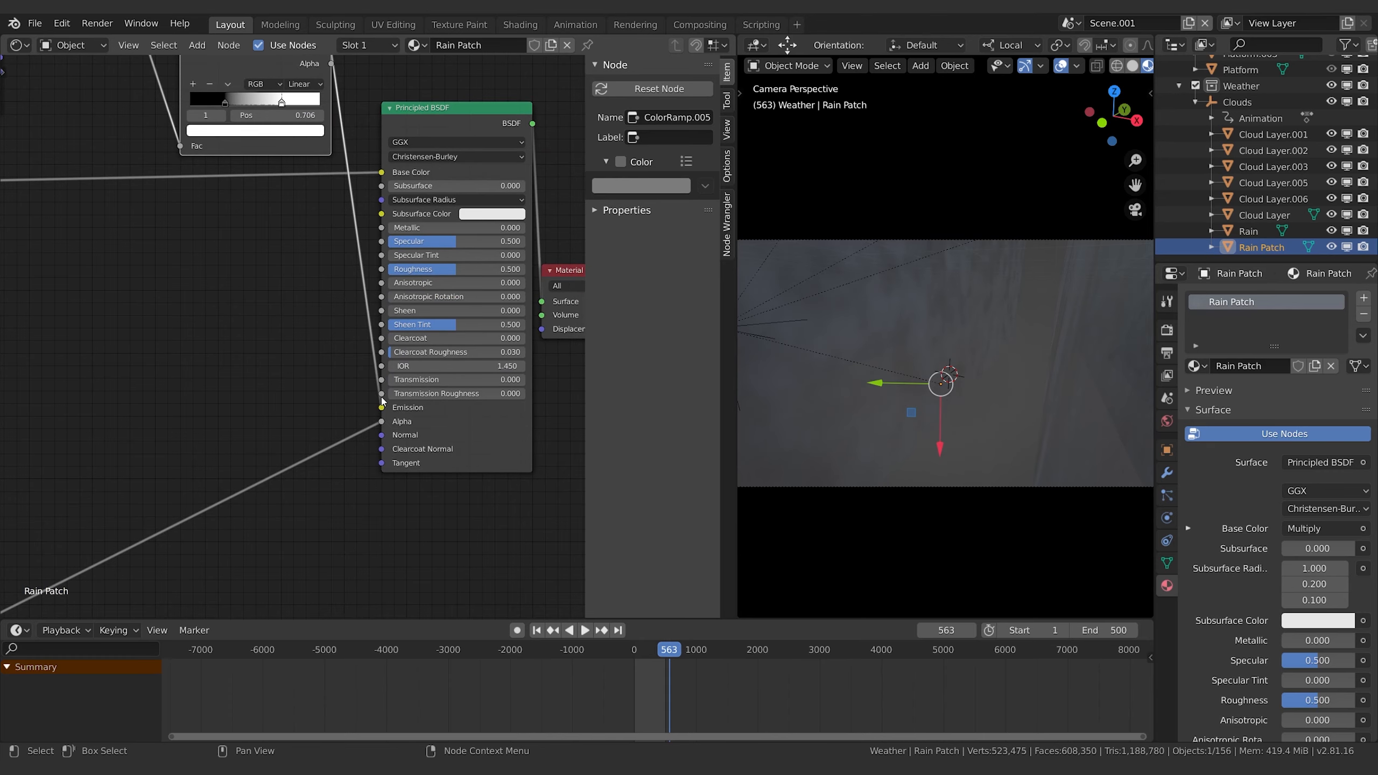
drag(382, 425, 479, 423)
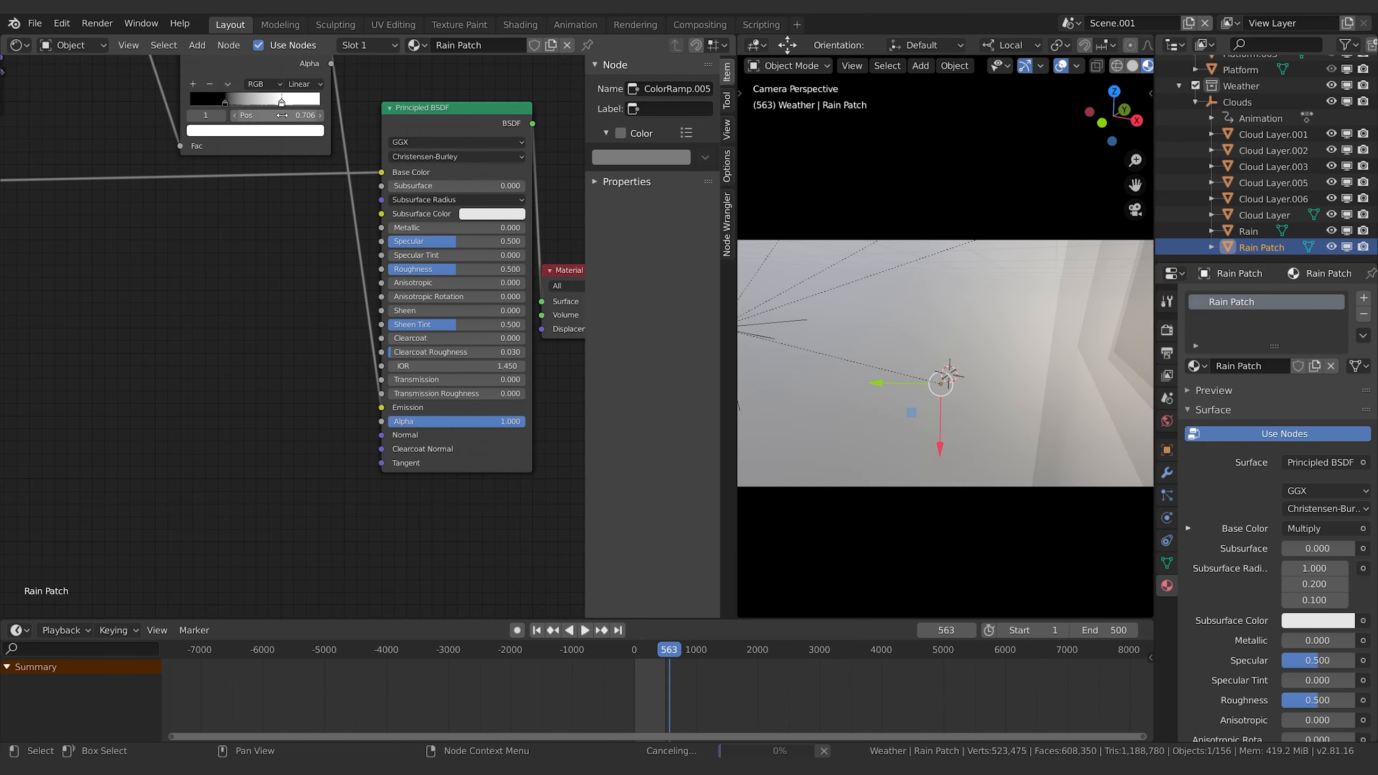
middle_drag(281, 108, 348, 195)
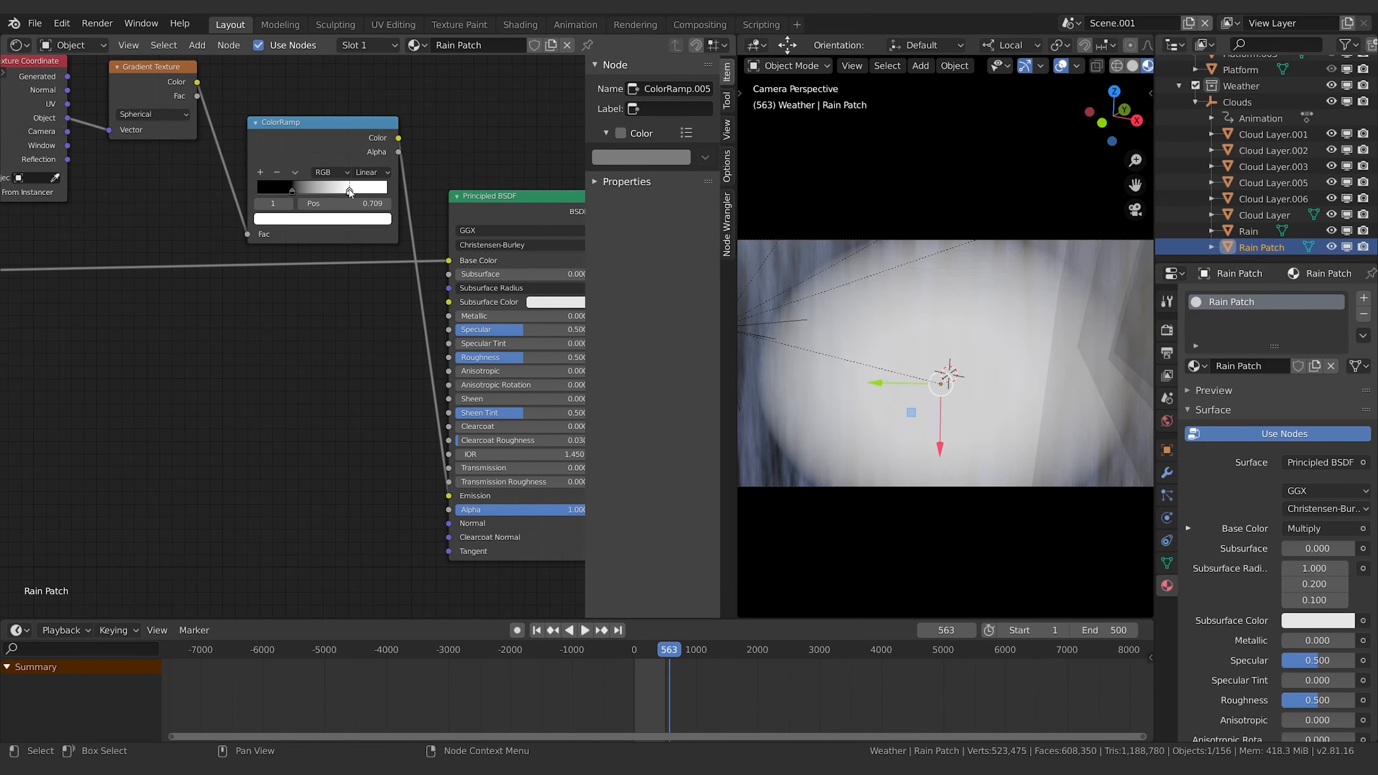
- Soften the spherical mask's edge by setting the ColorRamp's black stop to about 0.04 and its white stop to about 0.55
drag(348, 190, 304, 190)
middle_drag(846, 272, 876, 300)
scroll(876, 301, down, 10)
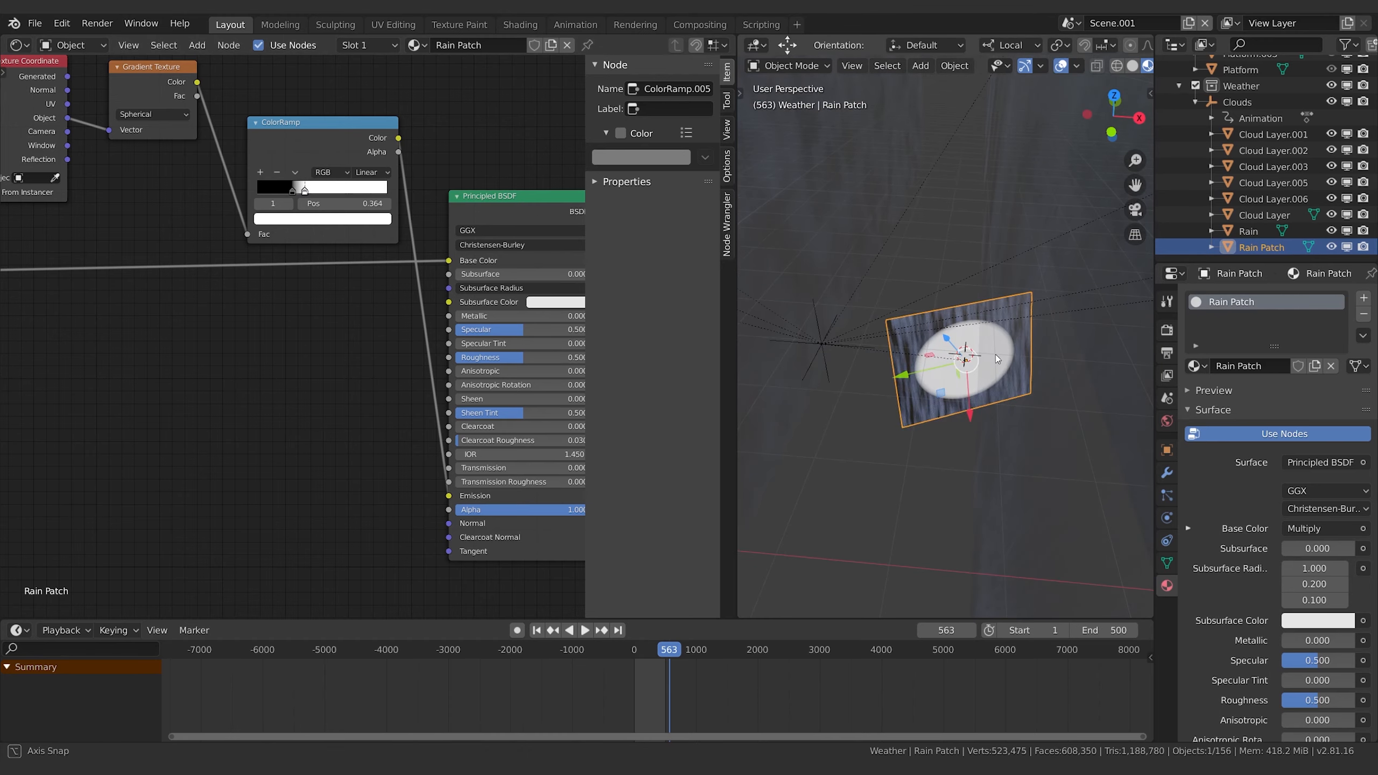
middle_drag(985, 367, 992, 341)
scroll(992, 341, up, 3)
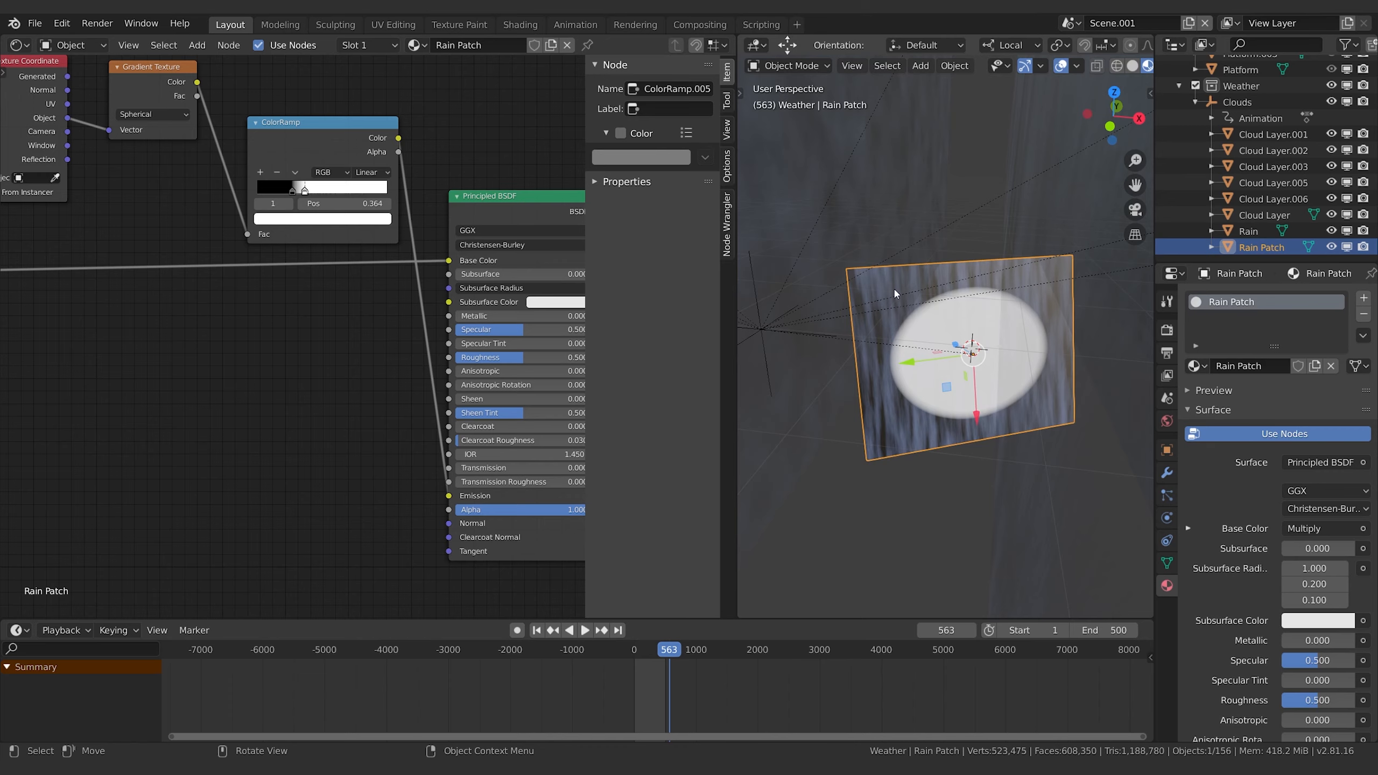
drag(293, 193, 384, 191)
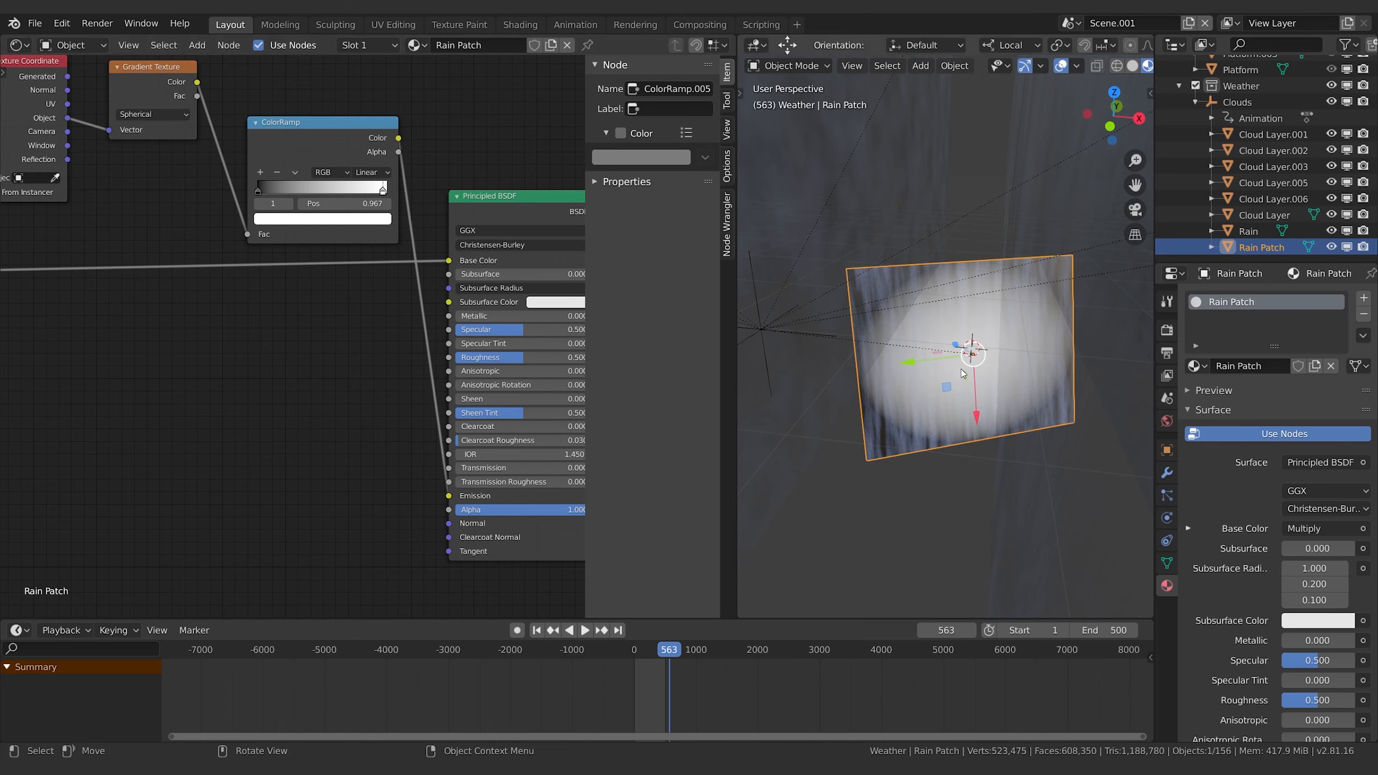
drag(383, 193, 336, 193)
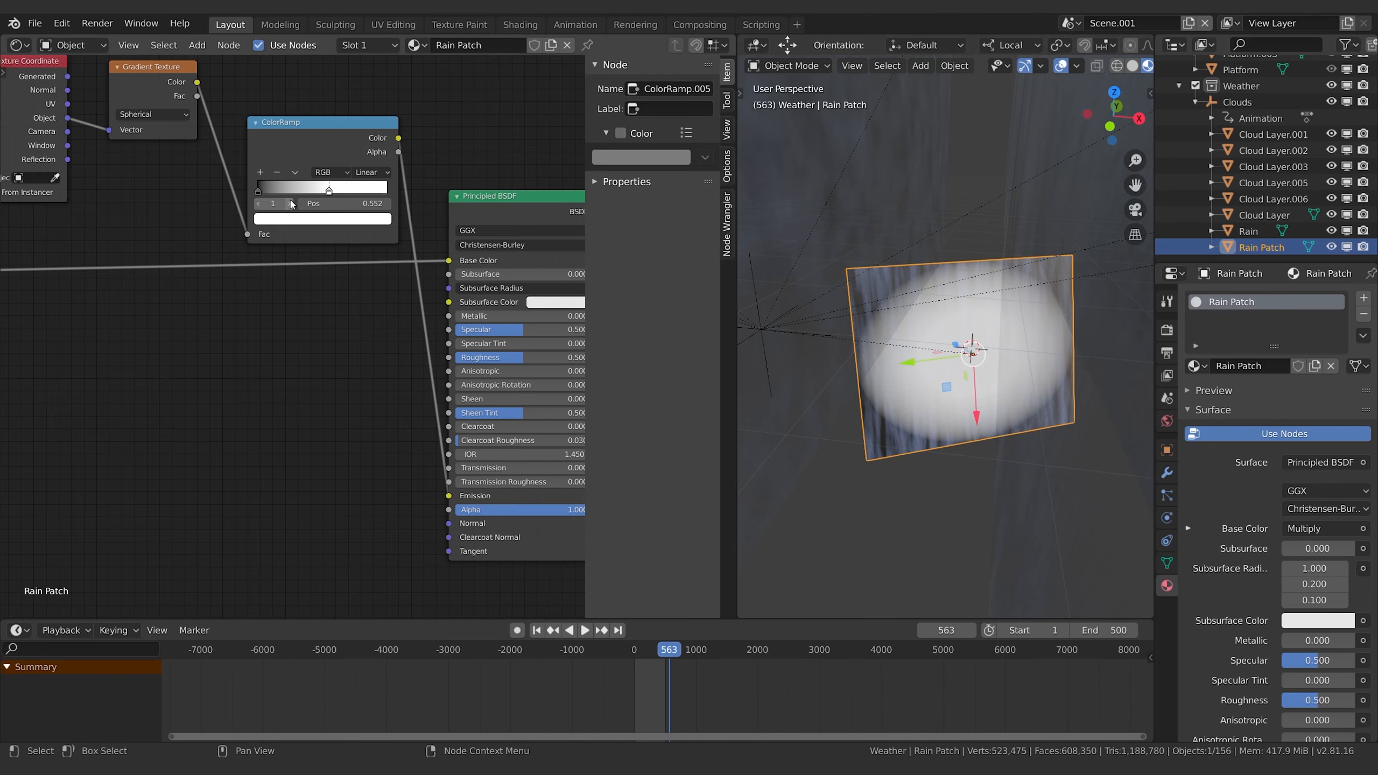
drag(260, 192, 266, 192)
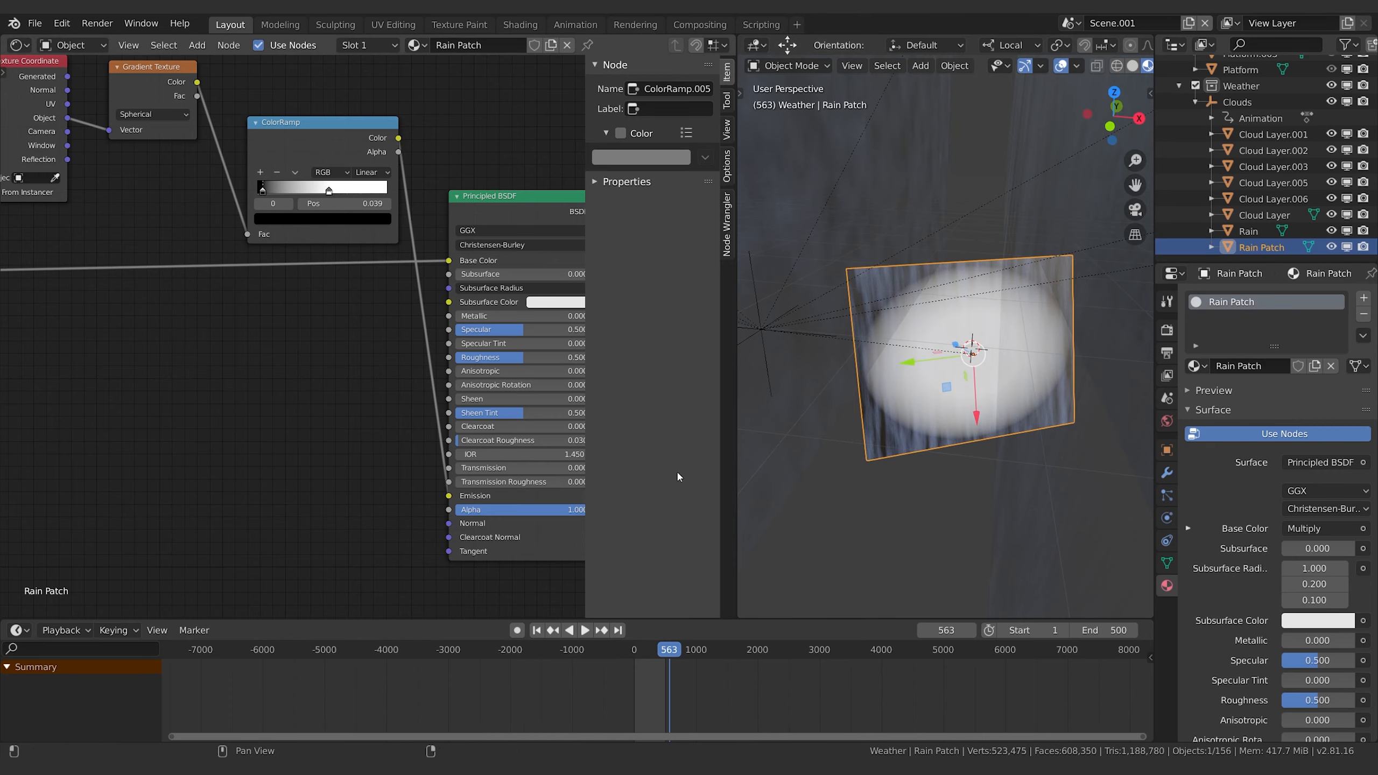
- Add a MixRGB node in the empty area between the Camera Proximity Fade nodes and the Principled BSDF
middle_drag(315, 320, 394, 330)
middle_drag(390, 397, 378, 347)
middle_drag(416, 425, 397, 359)
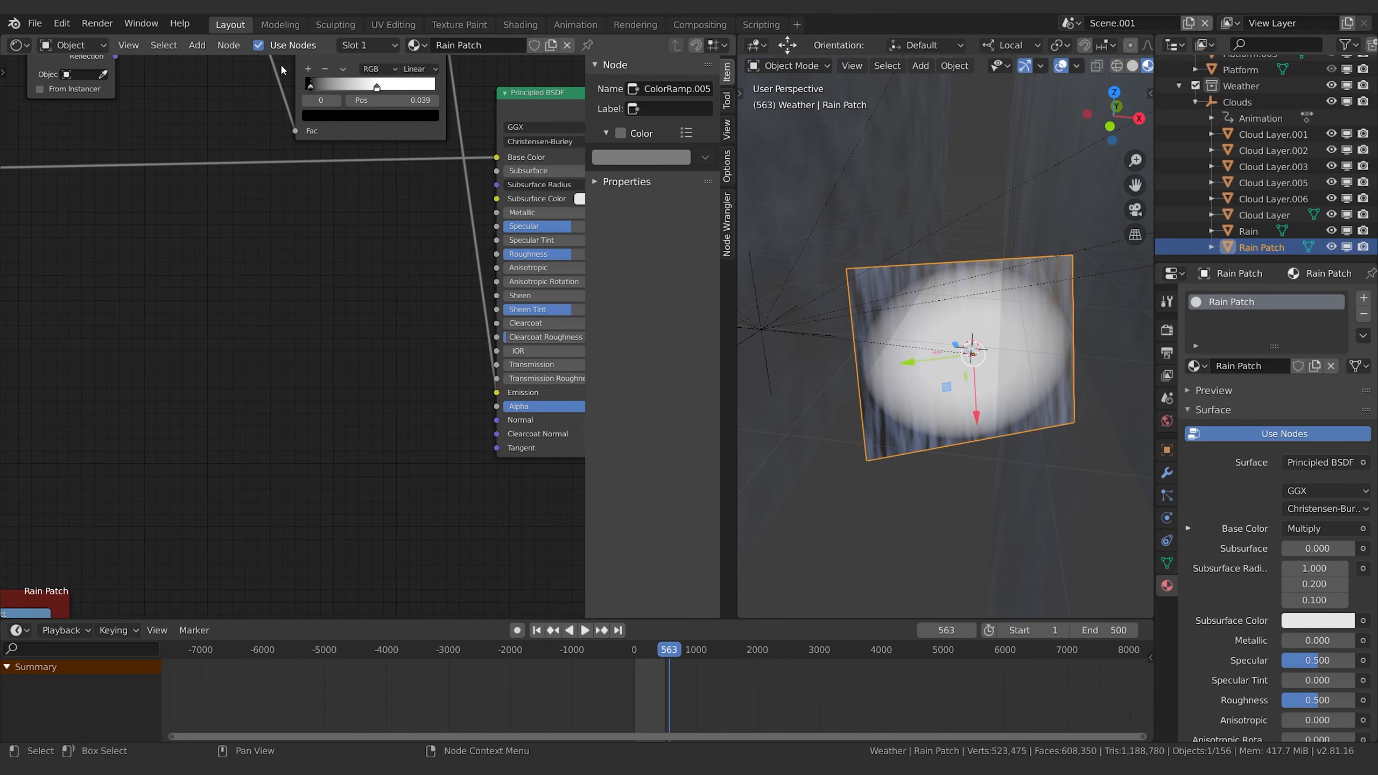
middle_drag(371, 282, 393, 235)
scroll(326, 407, down, 3)
middle_drag(336, 396, 391, 379)
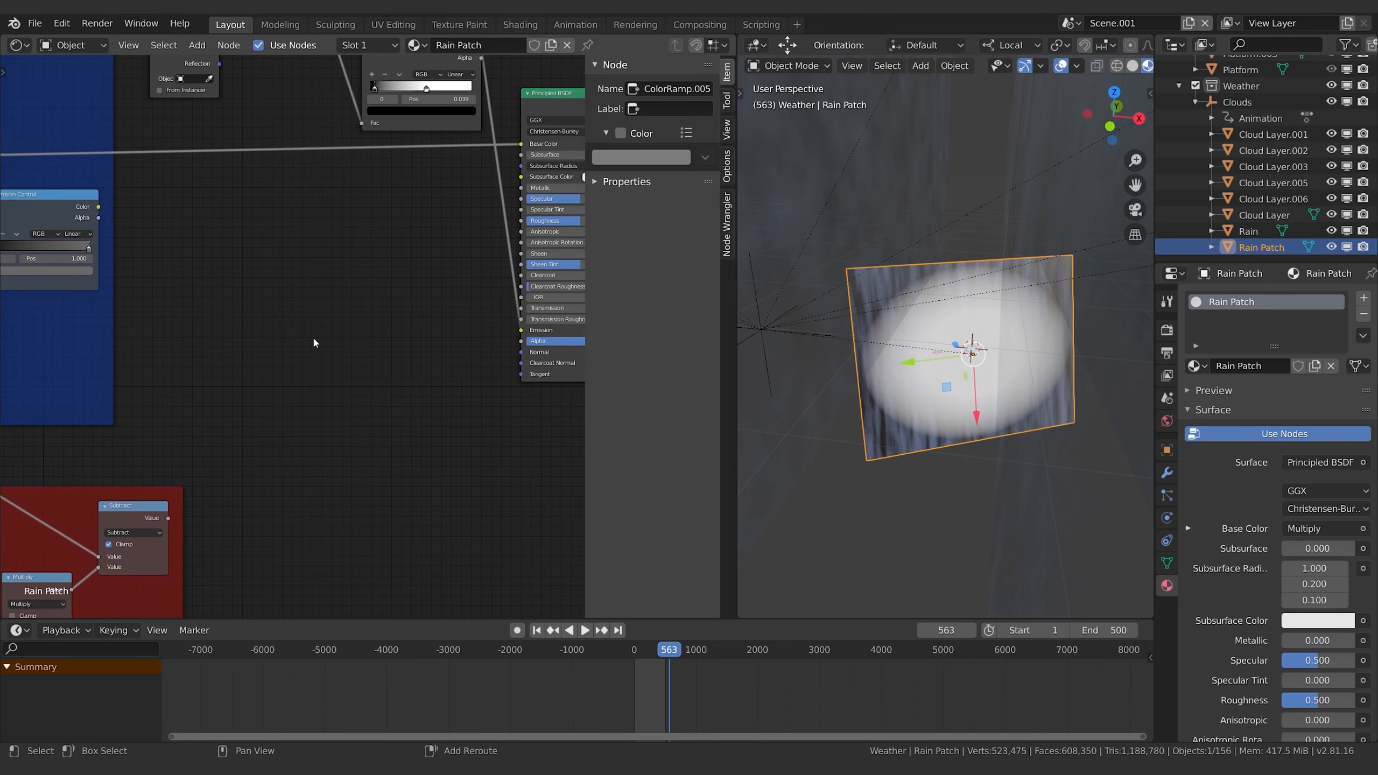
key(shift+a)
text(mi)
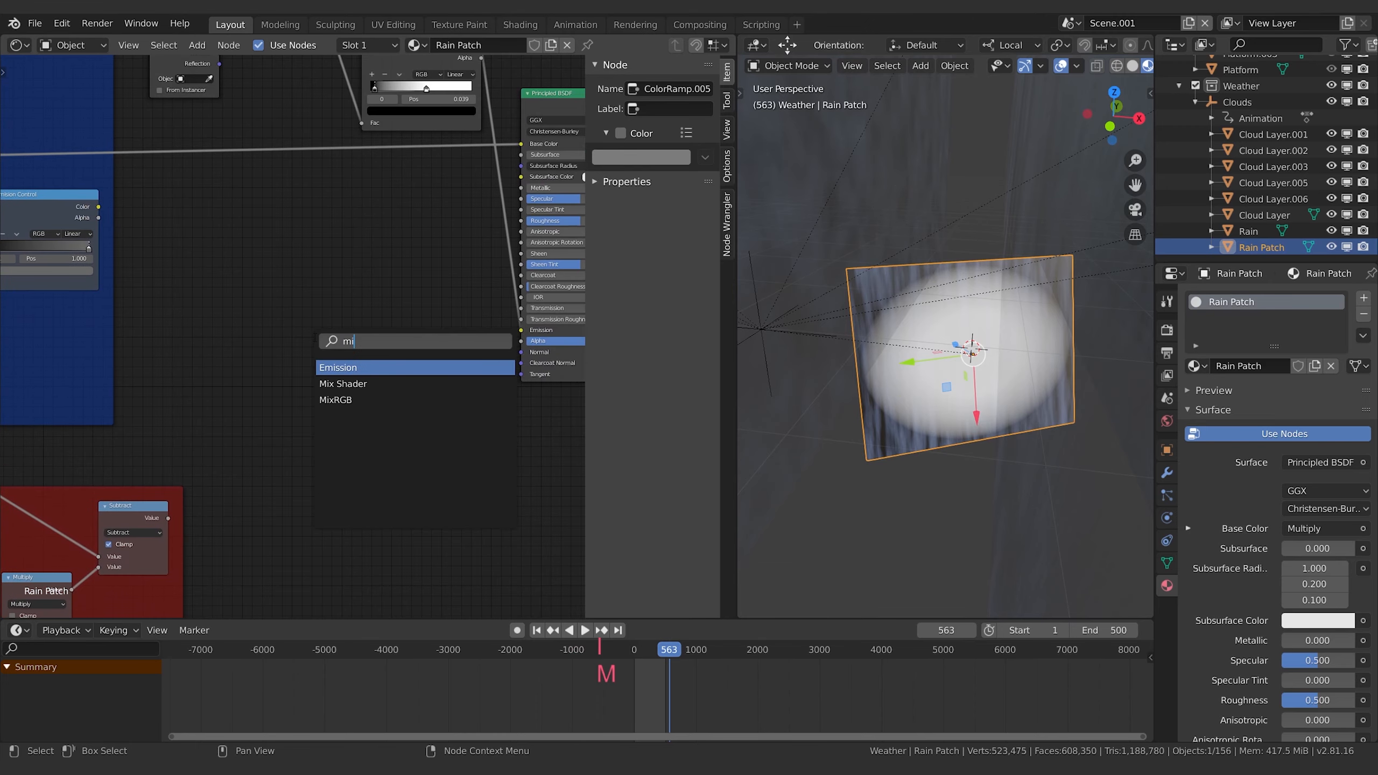
click(340, 401)
click(333, 321)
- Link the gradient ColorRamp's Color to Color1 and Subtract's Value to Color2 of the Mix node, set to clamped Multiply with factor 1
middle_drag(328, 154, 331, 250)
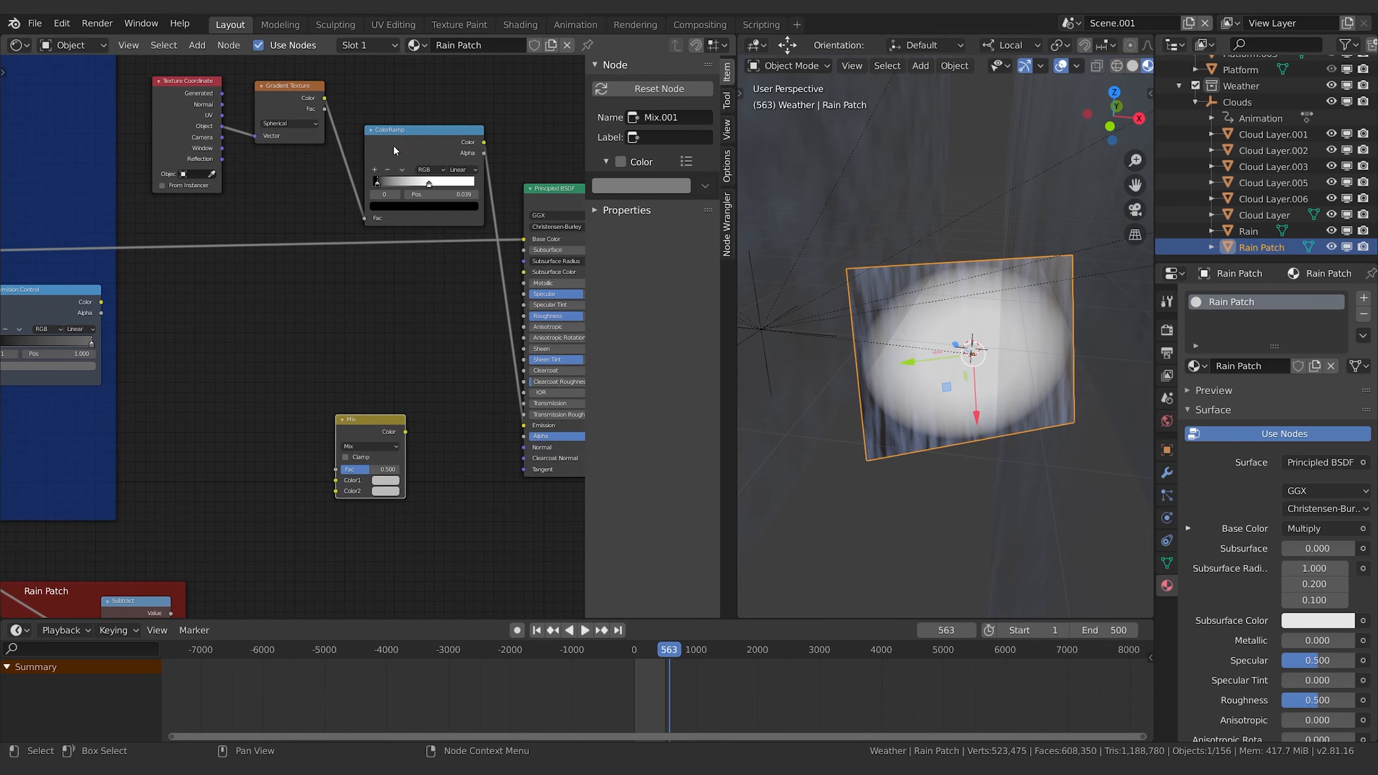
click(455, 146)
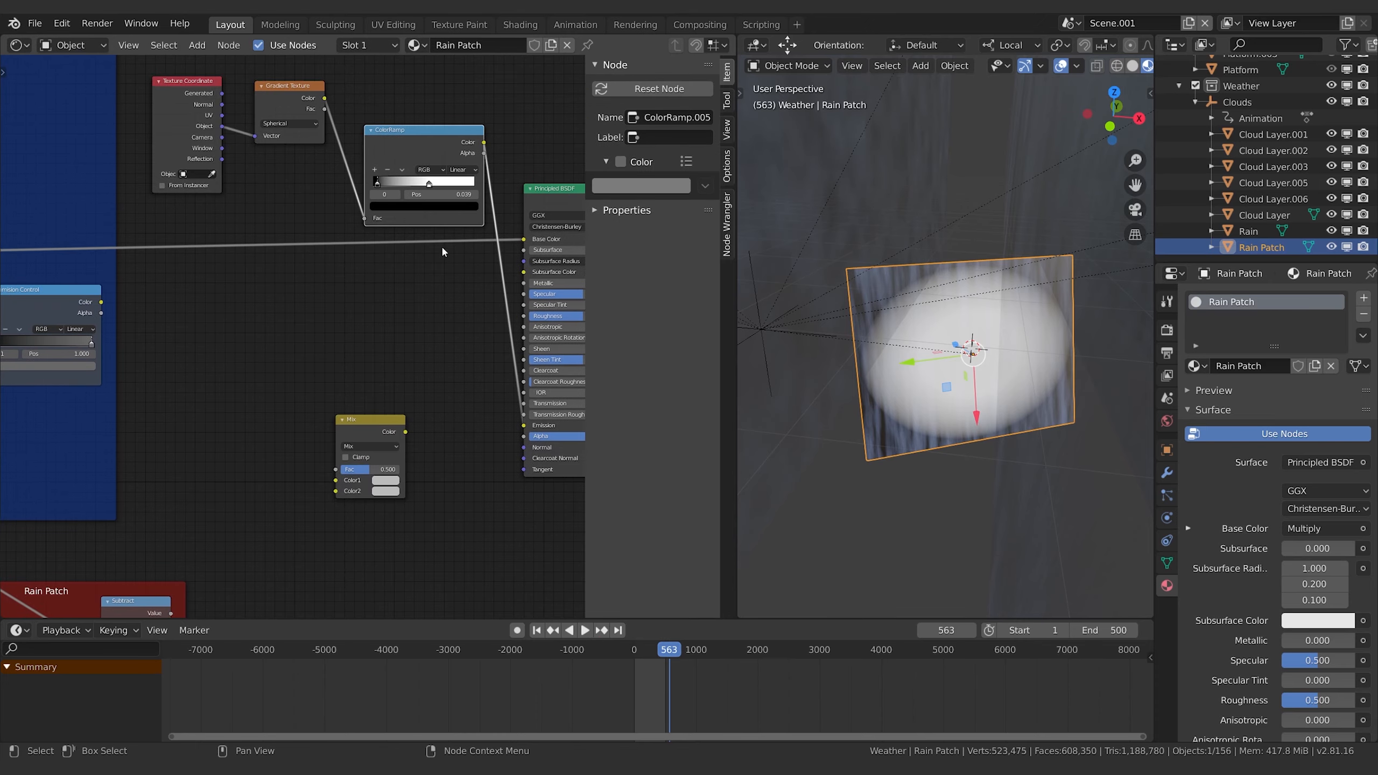
middle_drag(402, 415, 422, 360)
drag(193, 561, 356, 438)
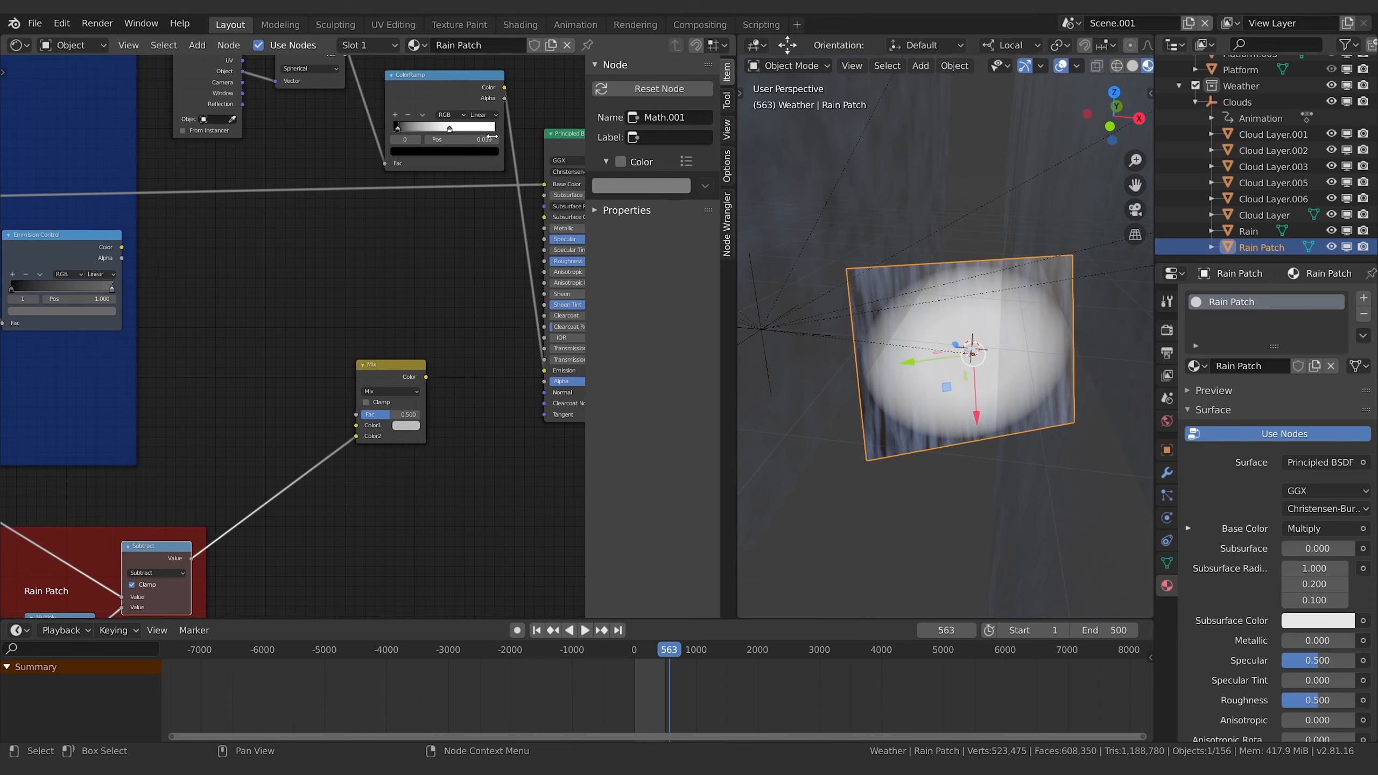
drag(505, 88, 359, 432)
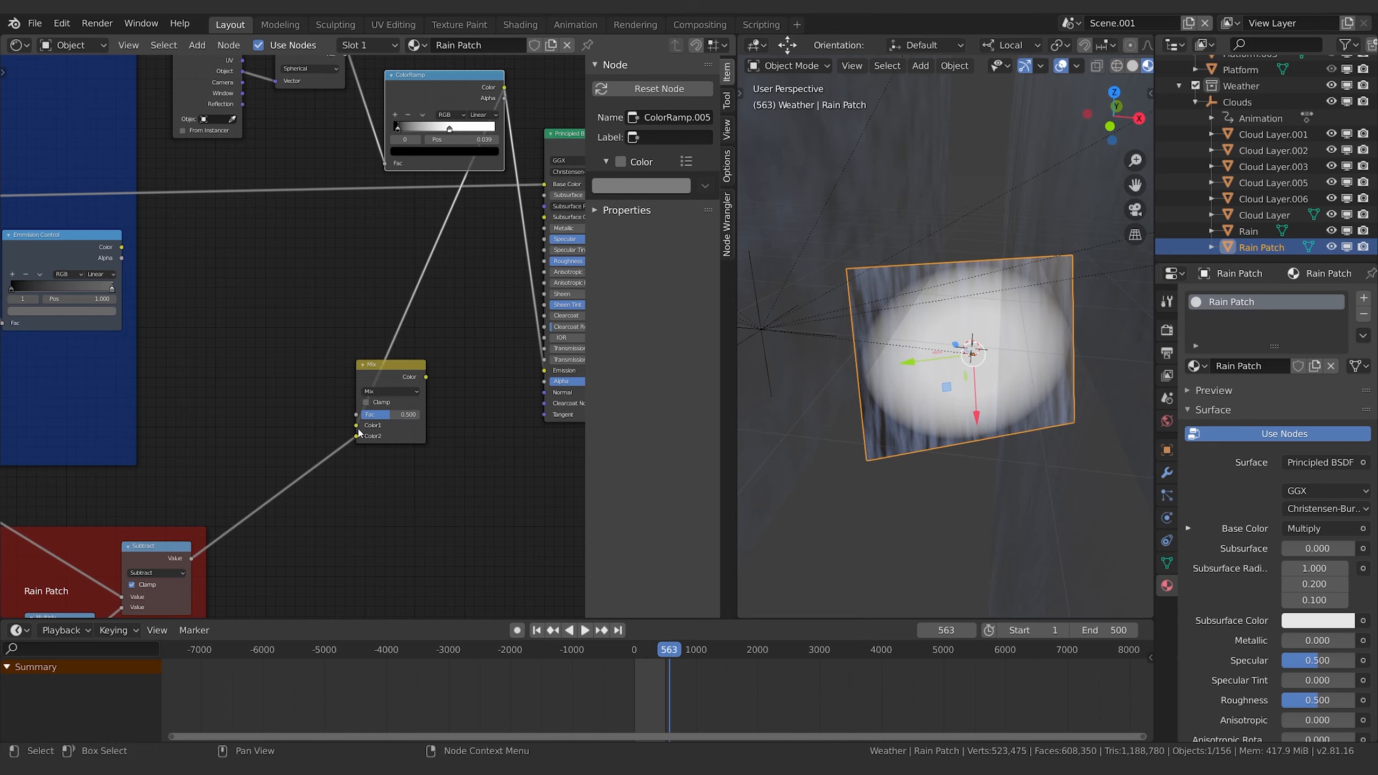
click(403, 392)
click(394, 431)
- Connect the Multiply node's Color output to the Principled BSDF's Alpha and remove the ColorRamp's link from Emission
drag(426, 378, 439, 385)
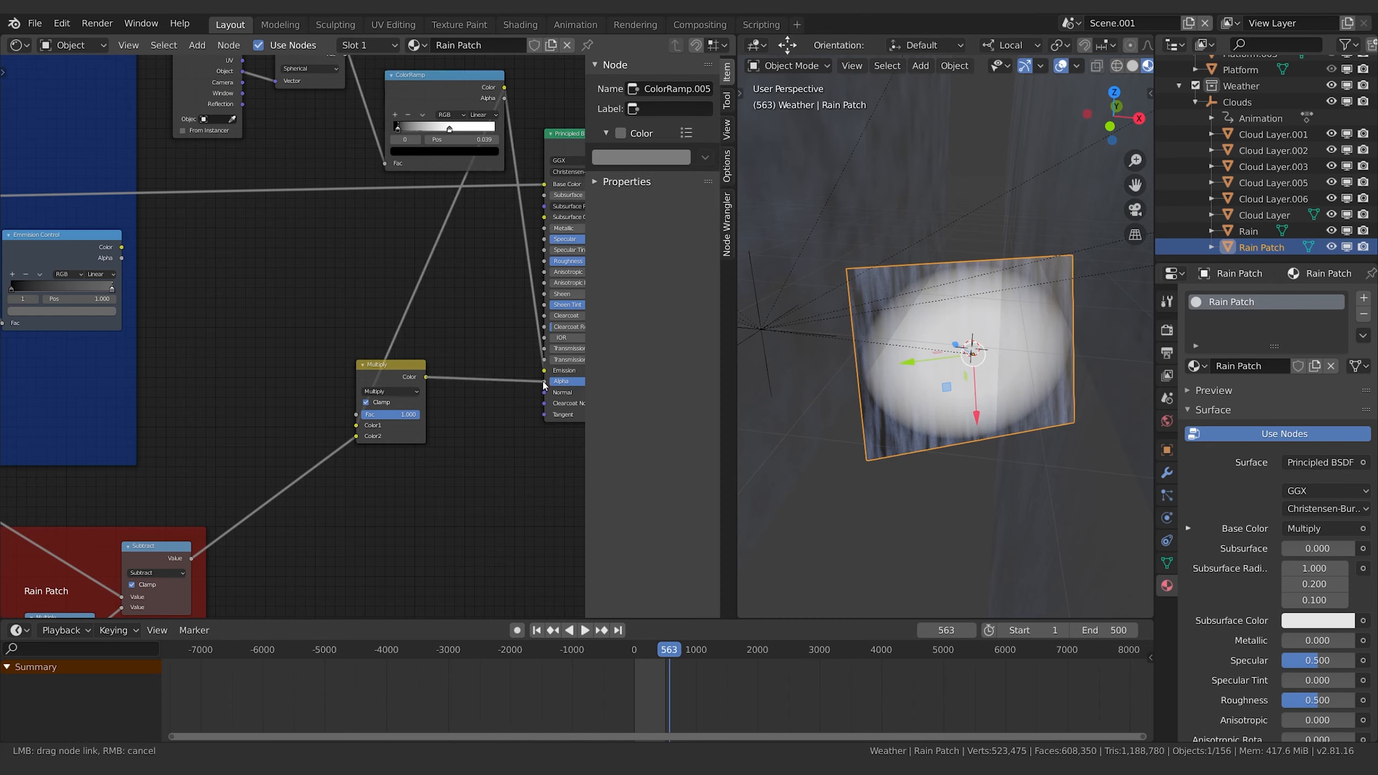
drag(544, 385, 505, 369)
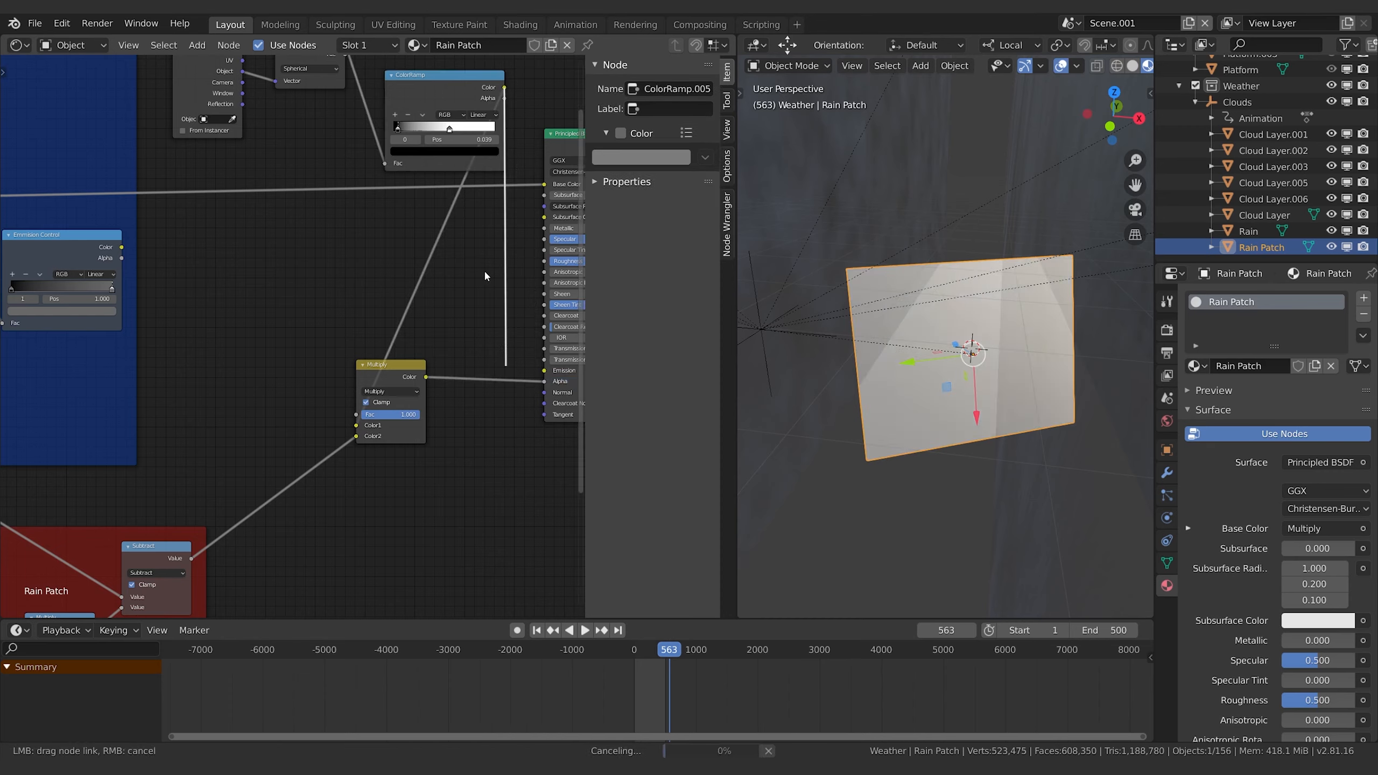
drag(482, 248, 475, 326)
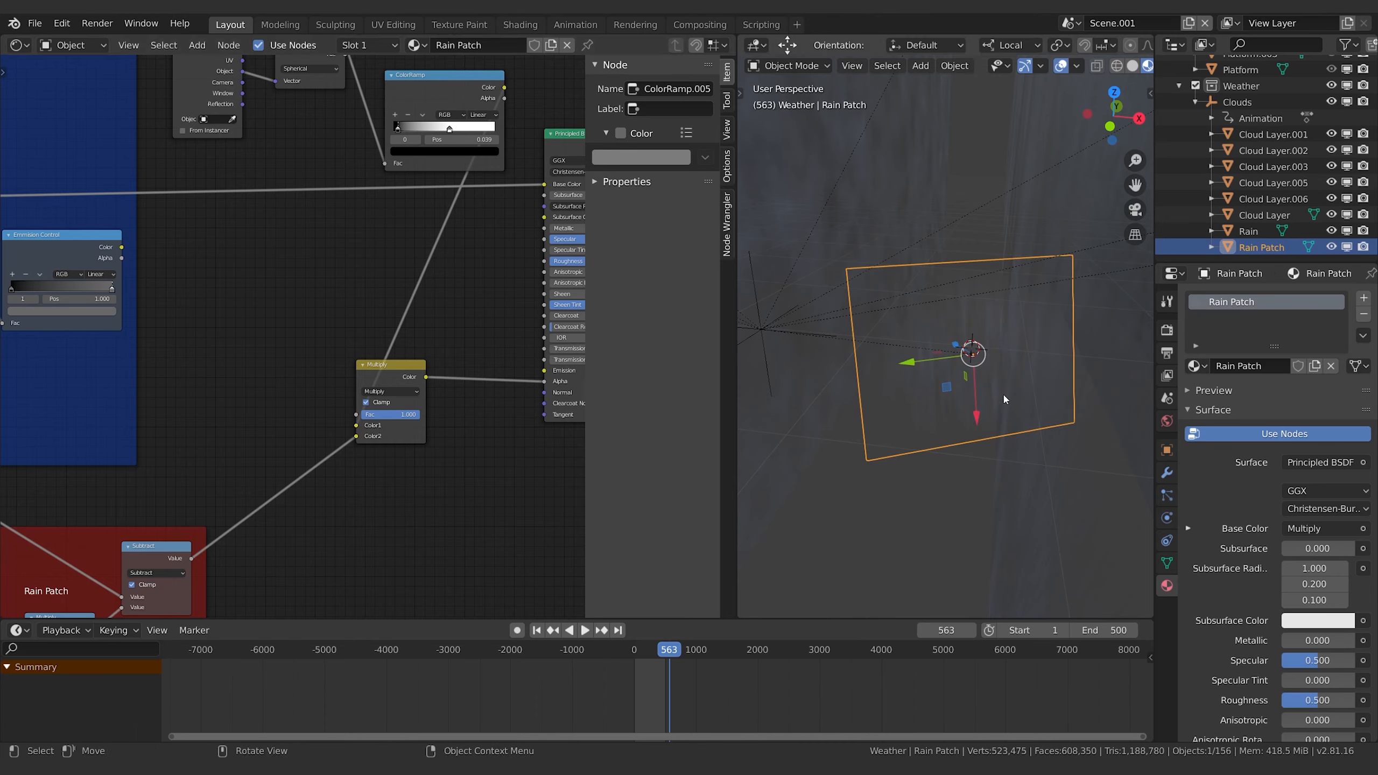
- Enlarge the Rain Patch plane uniformly, stretch it by about 1.49 along its local Y axis, and play the animation to check it
scroll(986, 404, up, 3)
key(space)
middle_drag(997, 534, 1009, 460)
scroll(992, 471, up, 4)
key(s)
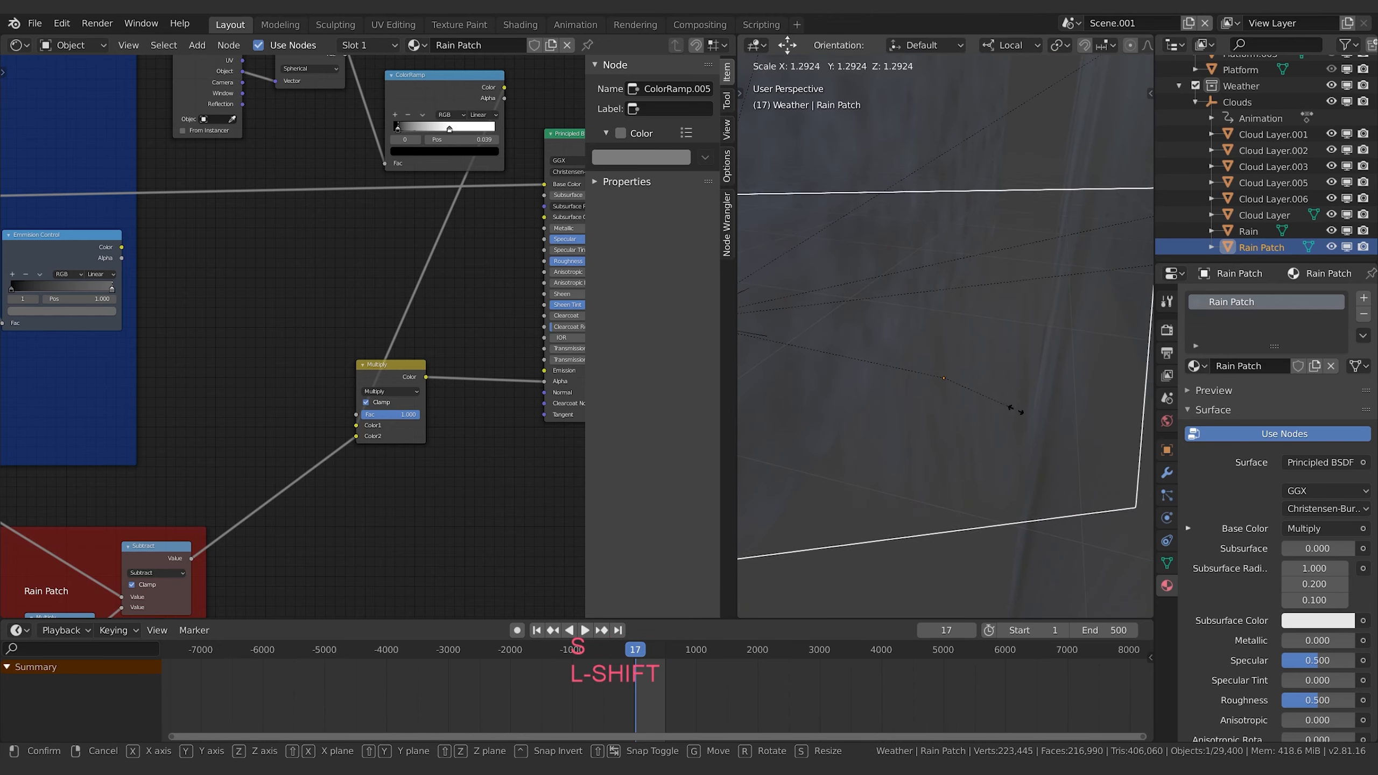
click(1001, 407)
key(s)
key(y)
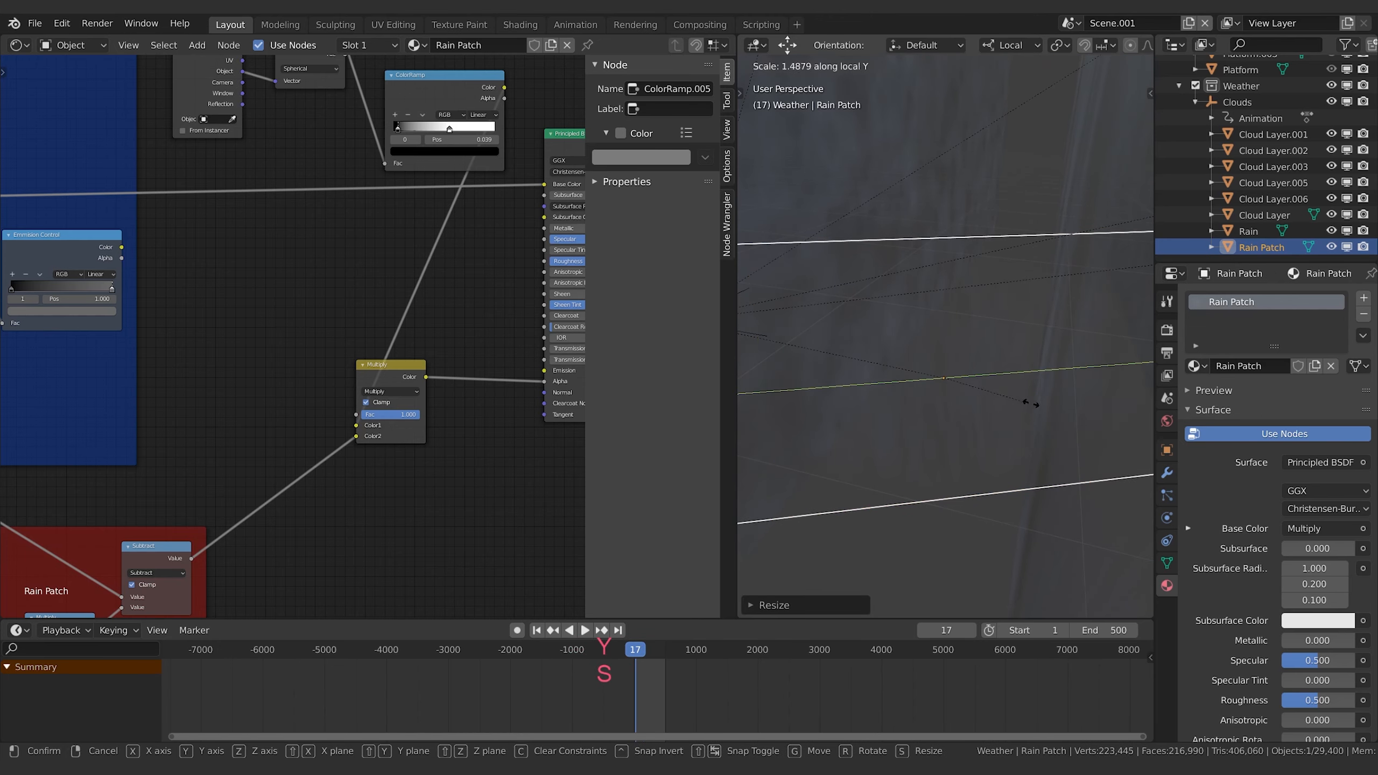
click(1032, 403)
scroll(968, 421, down, 3)
key(space)
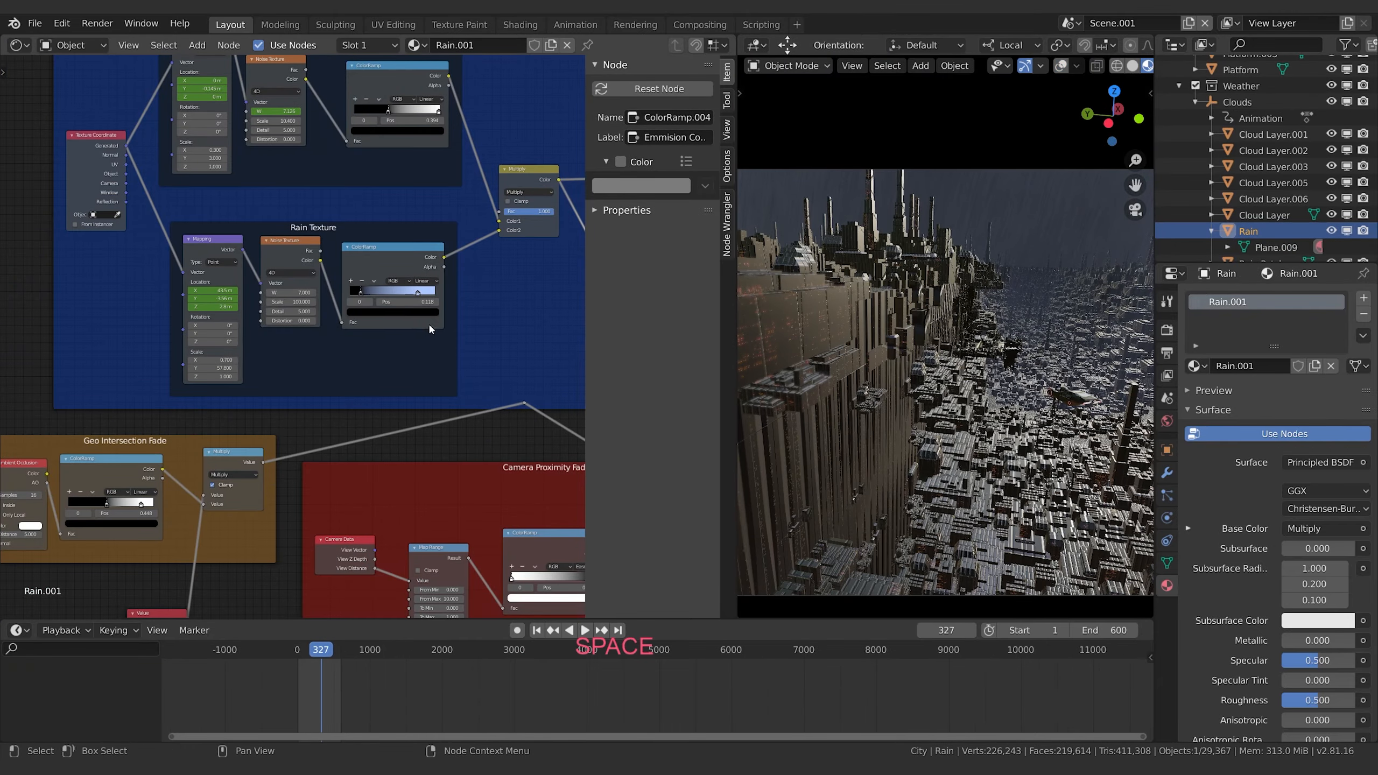
- Animate the W value of the Rain object's Rain Texture noise node with keyframes at frames 1 and 600
middle_drag(430, 326, 359, 346)
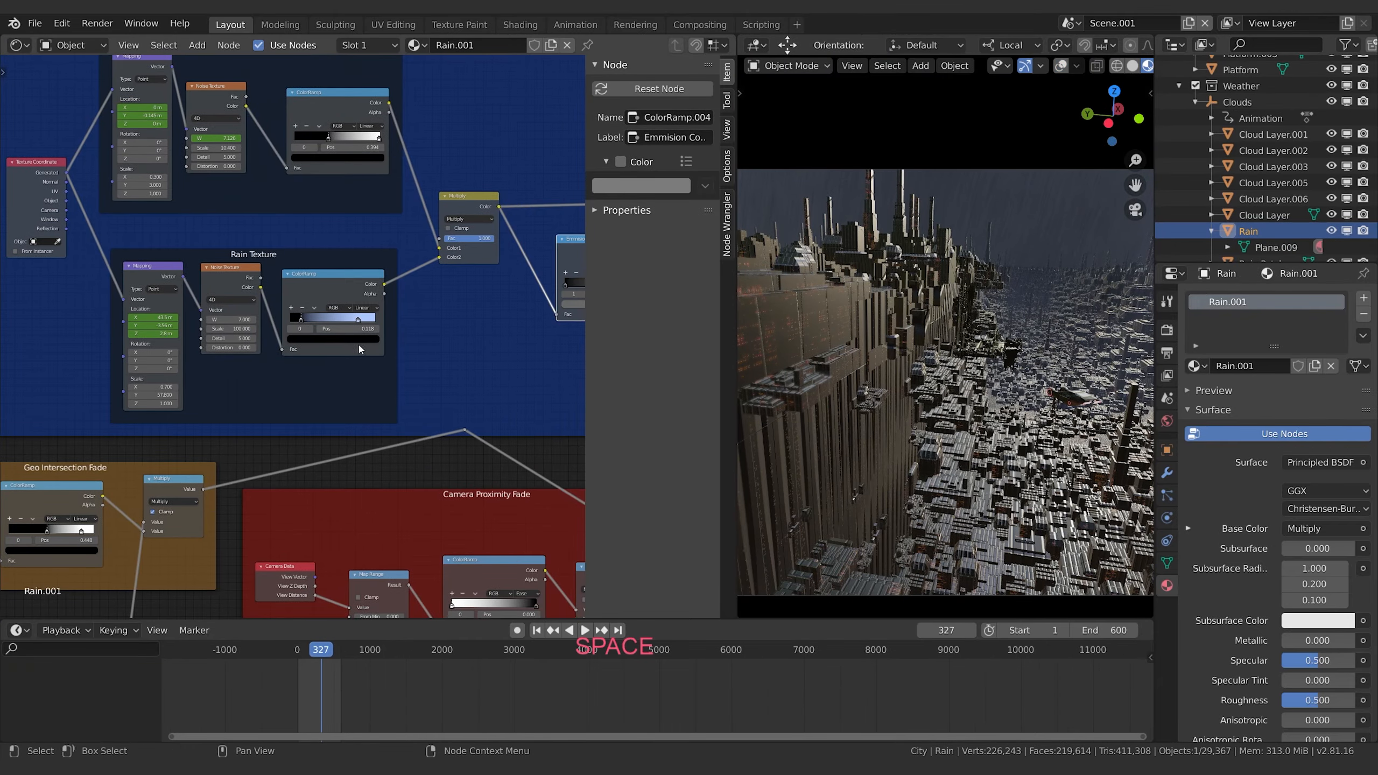
click(537, 630)
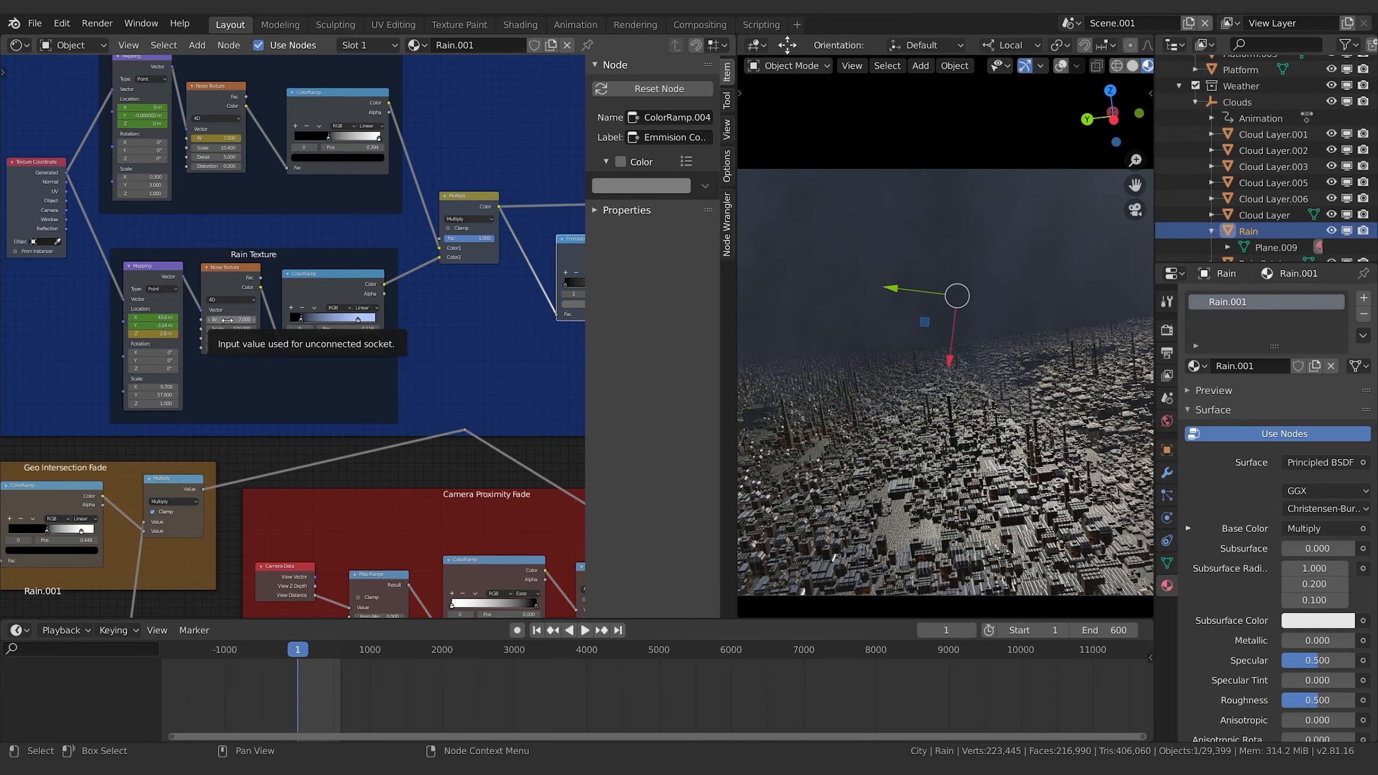
click(618, 630)
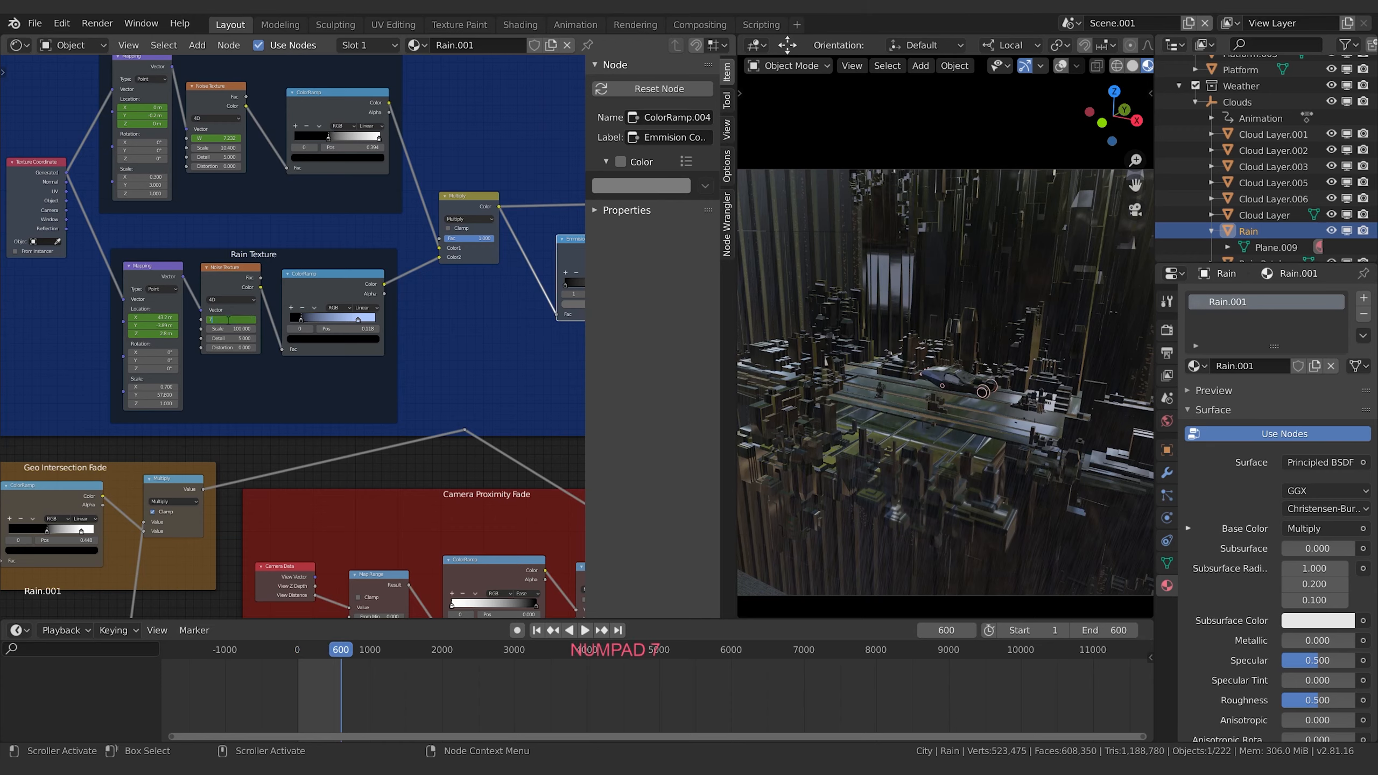
key(Return)
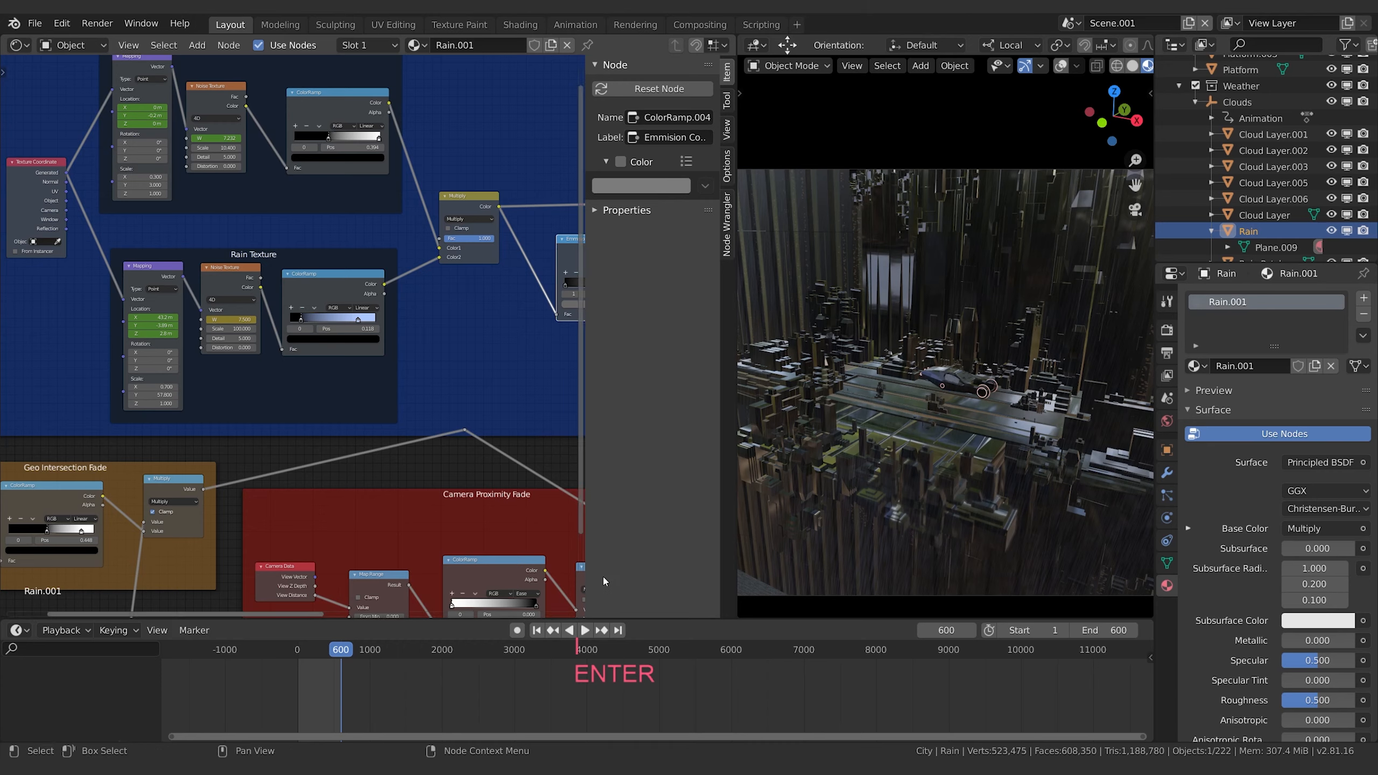
- Change the interpolation mode of the keyframes on the Rain Texture noise node's W value
click(244, 283)
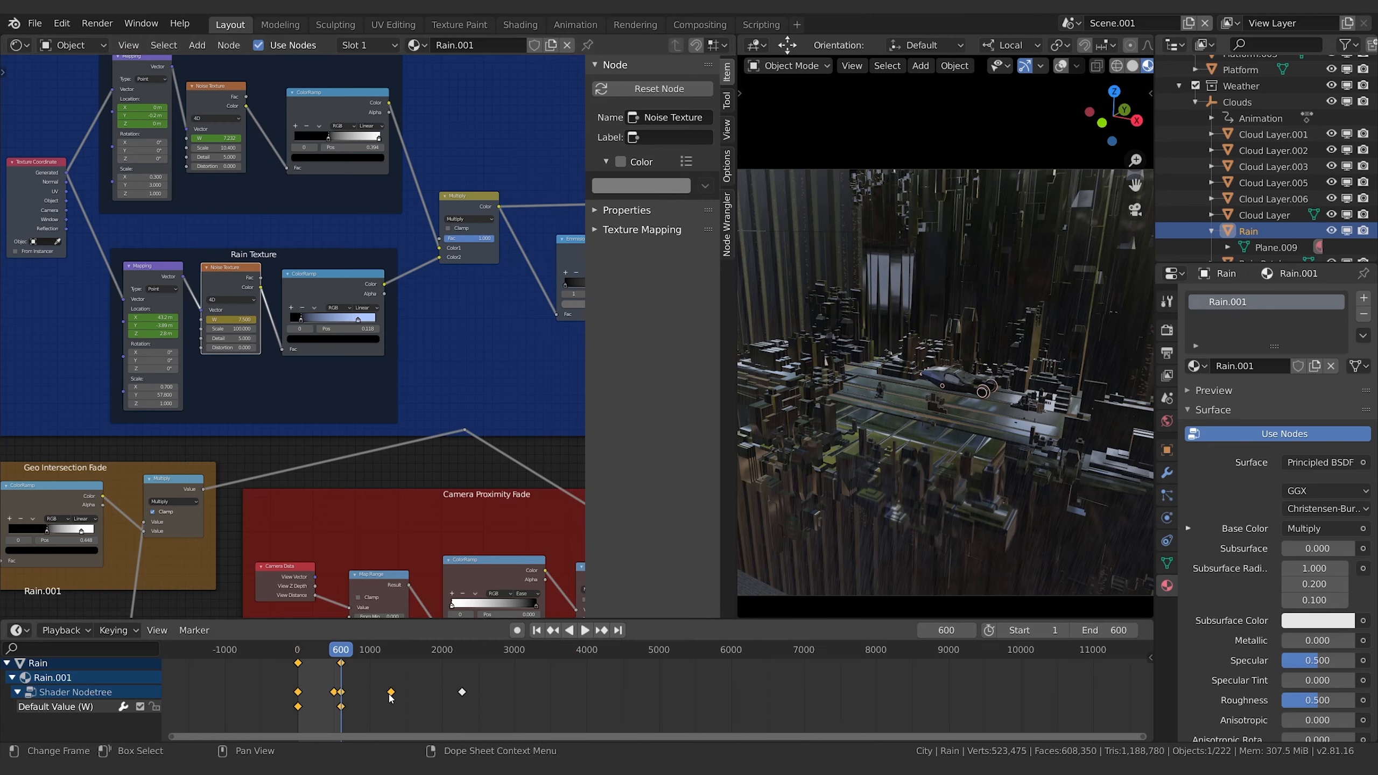
right_click(341, 698)
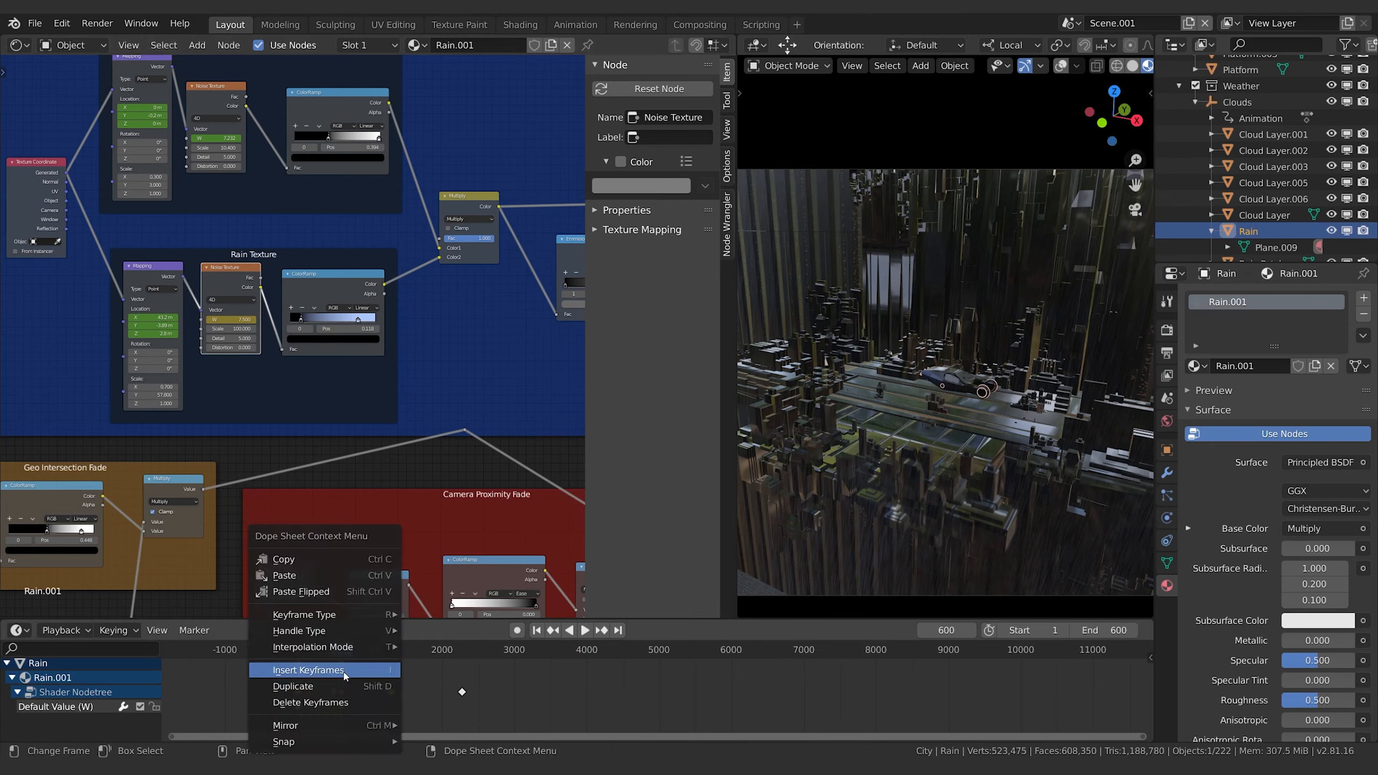
mouse_move(378, 651)
click(462, 562)
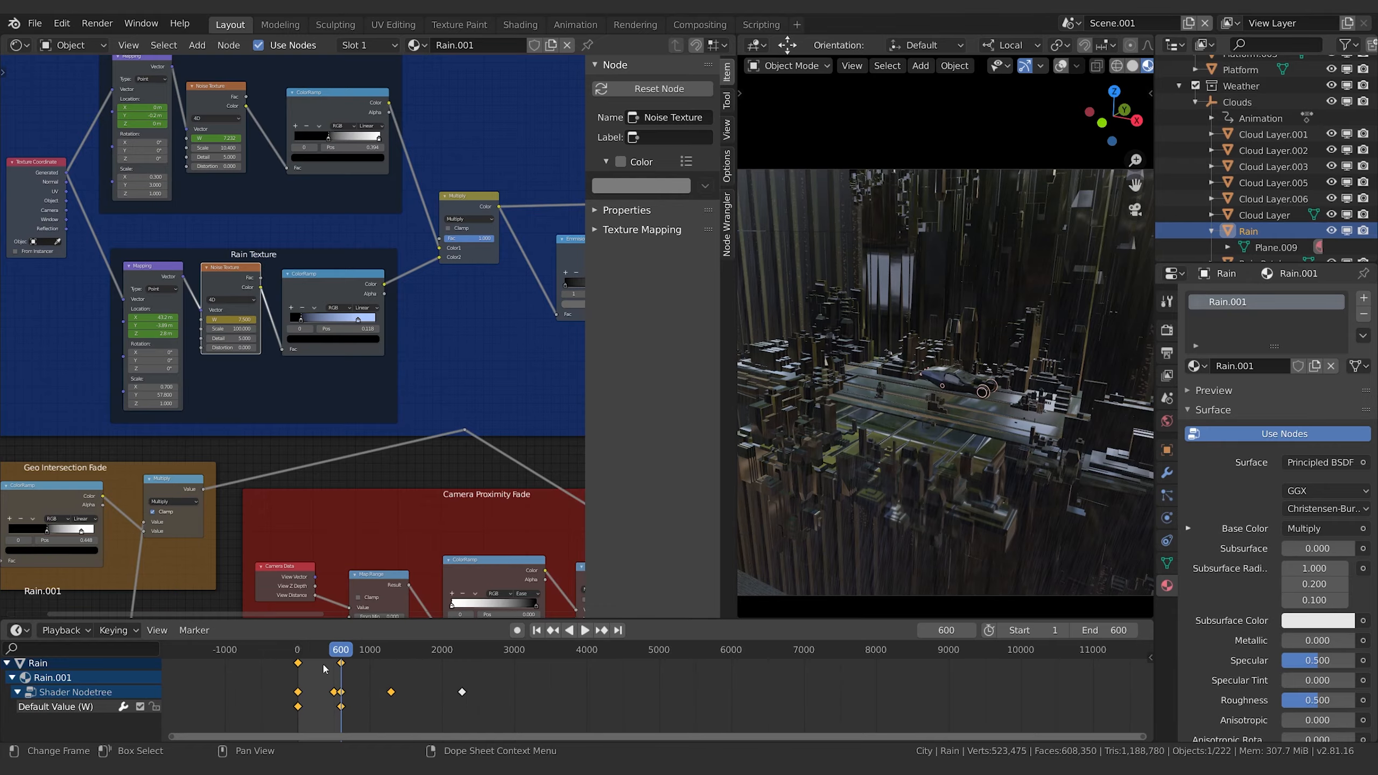
- Play the animation from the beginning through the camera to examine the rain's motion
click(292, 649)
key(space)
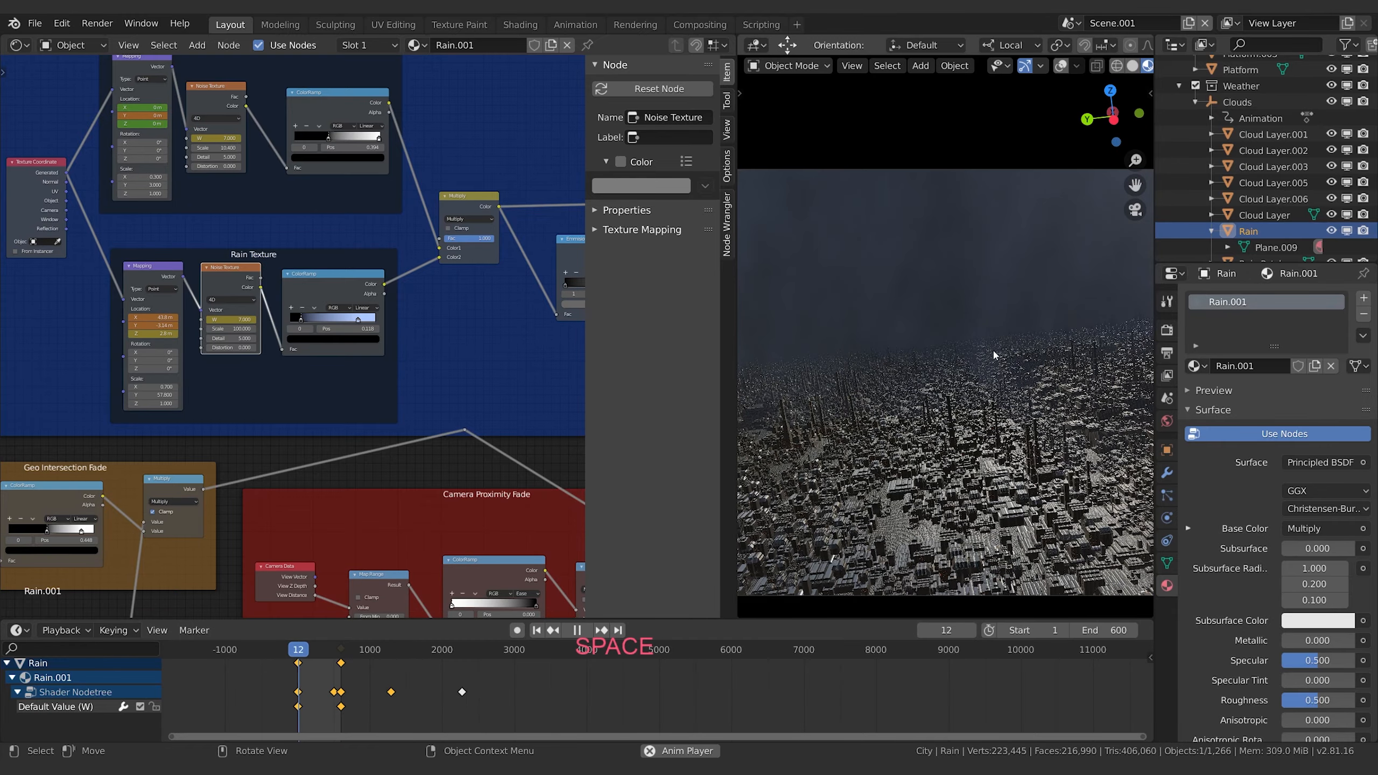
scroll(1248, 98, up, 5)
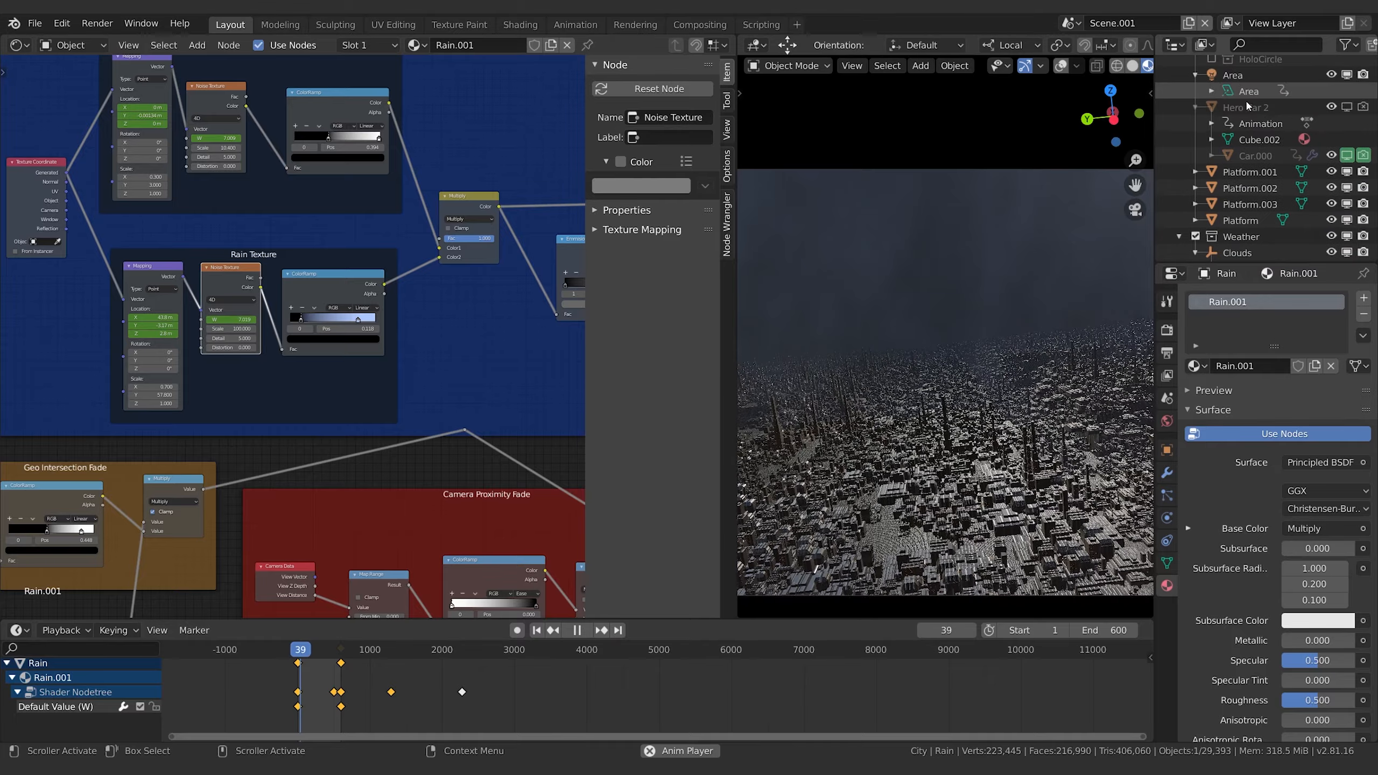
scroll(1247, 98, up, 4)
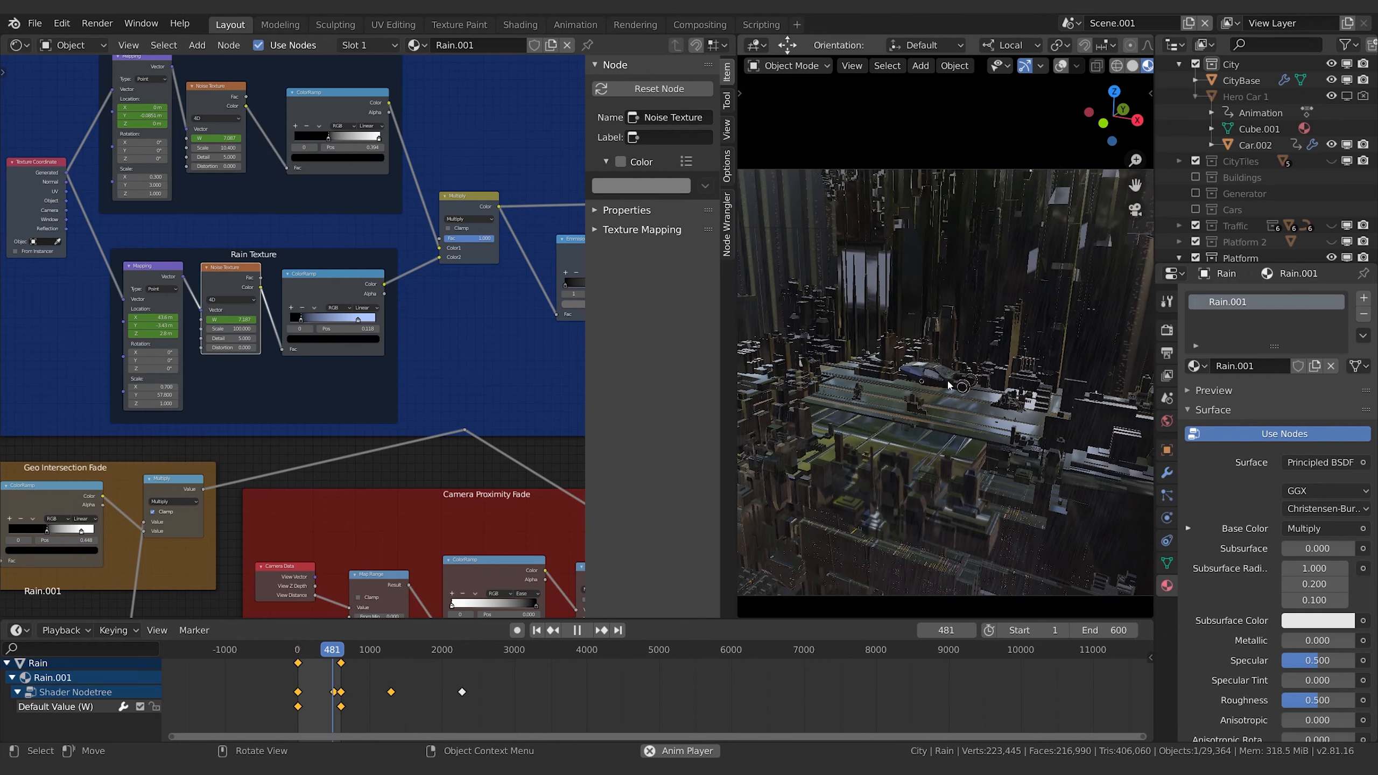
key(space)
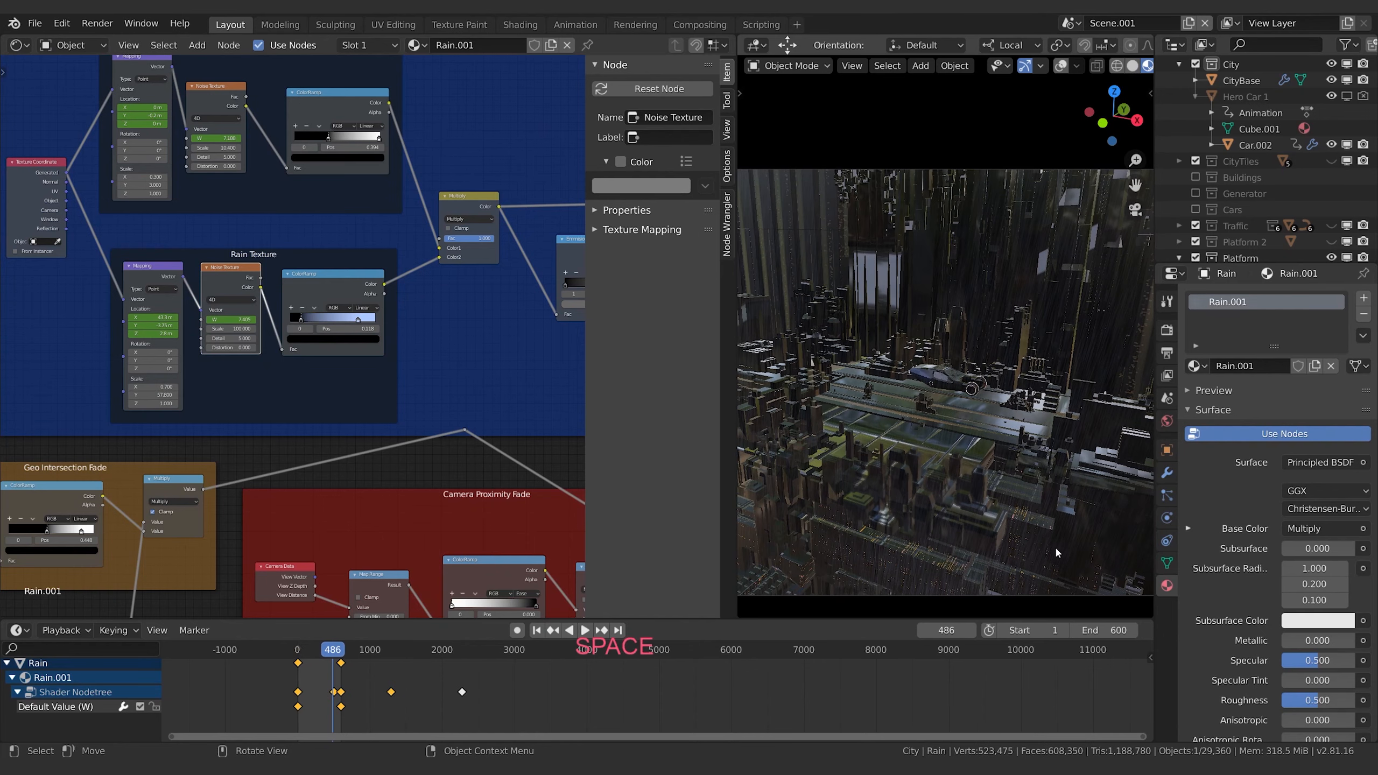
- Animate the W value of the Rain Patch object's Rain Texture noise node with keyframes at frames 1 and 600
click(1055, 545)
click(218, 247)
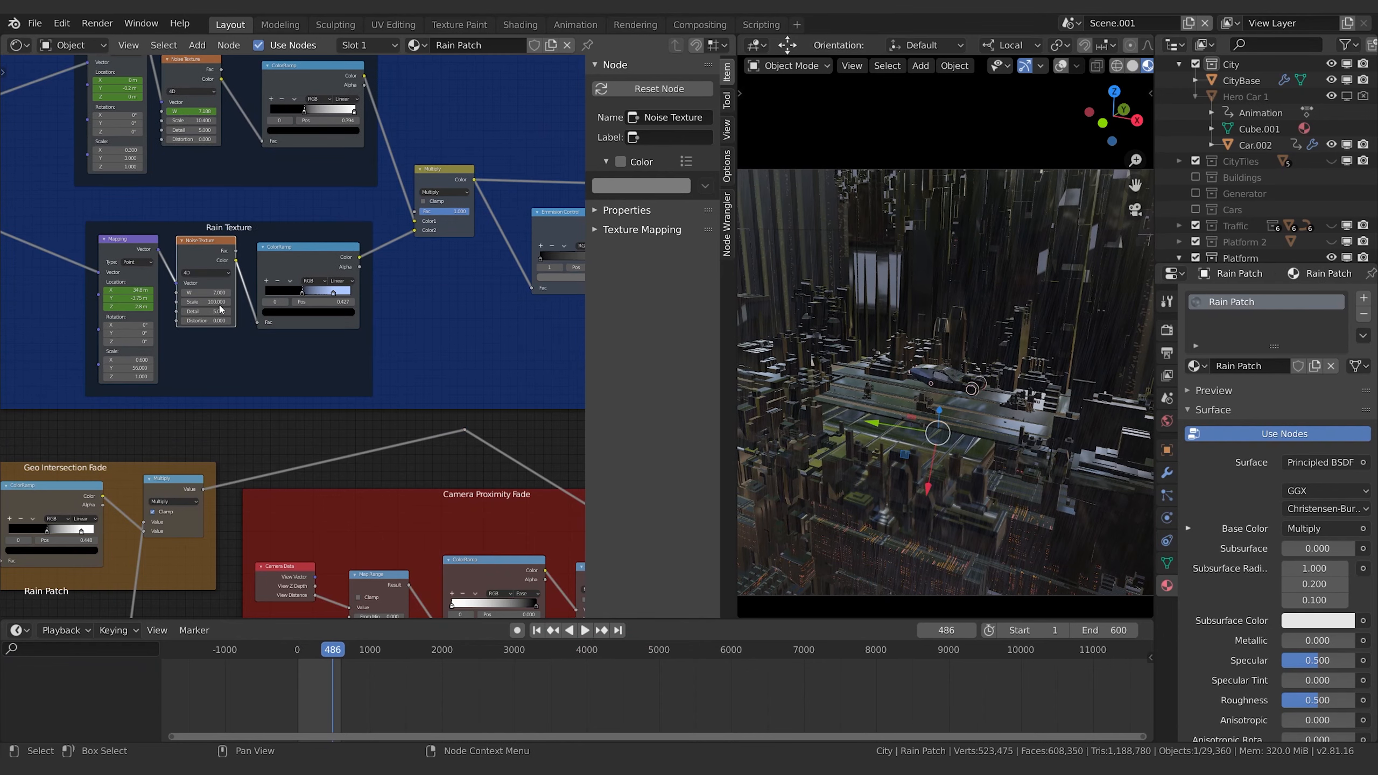
key(shift+Left)
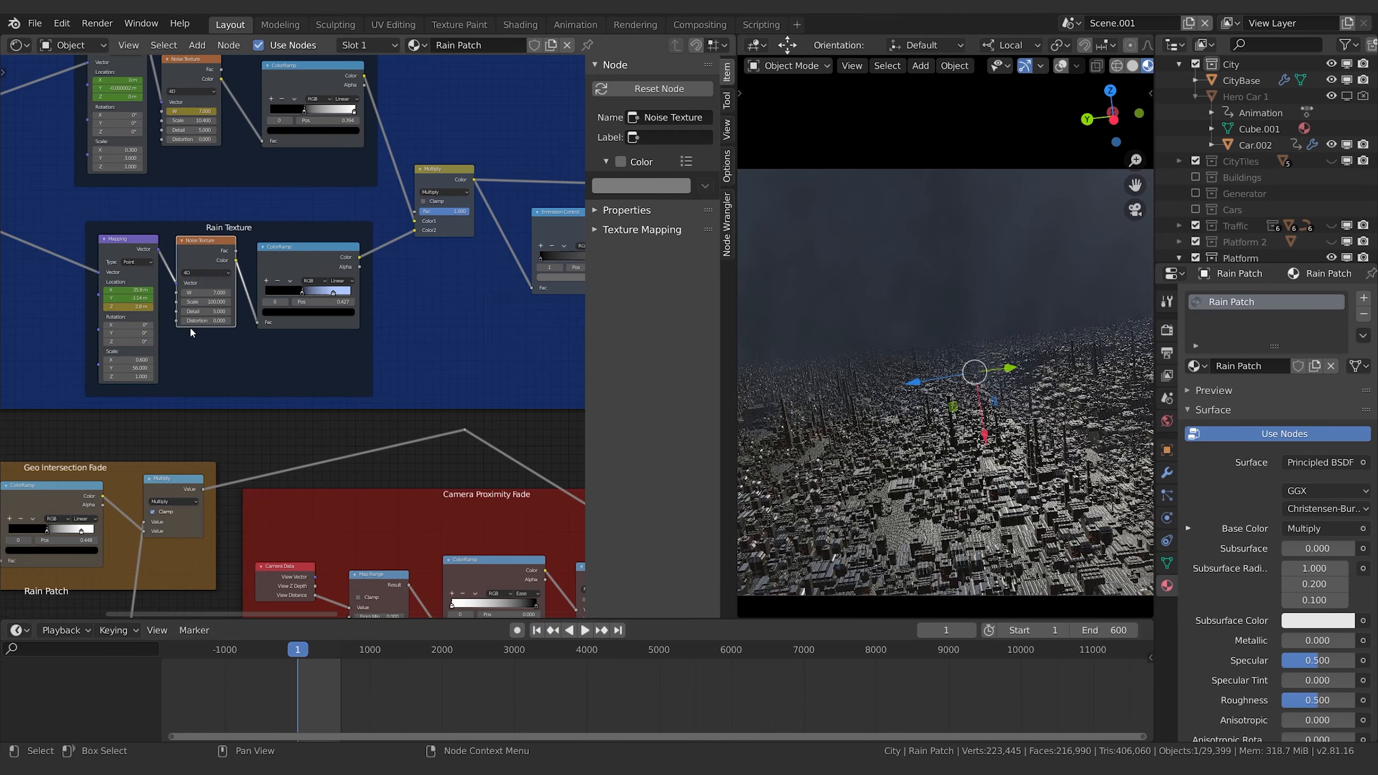
key(i)
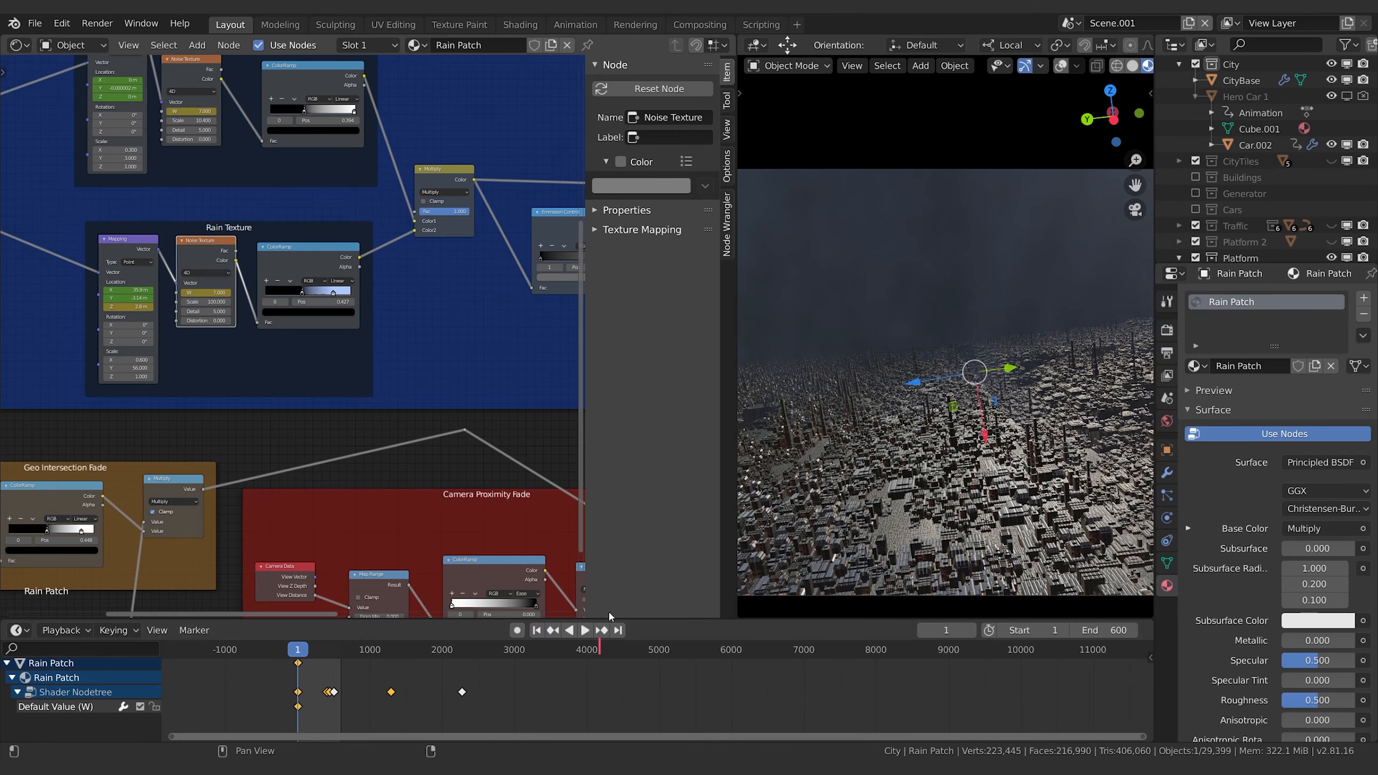
key(shift+Right)
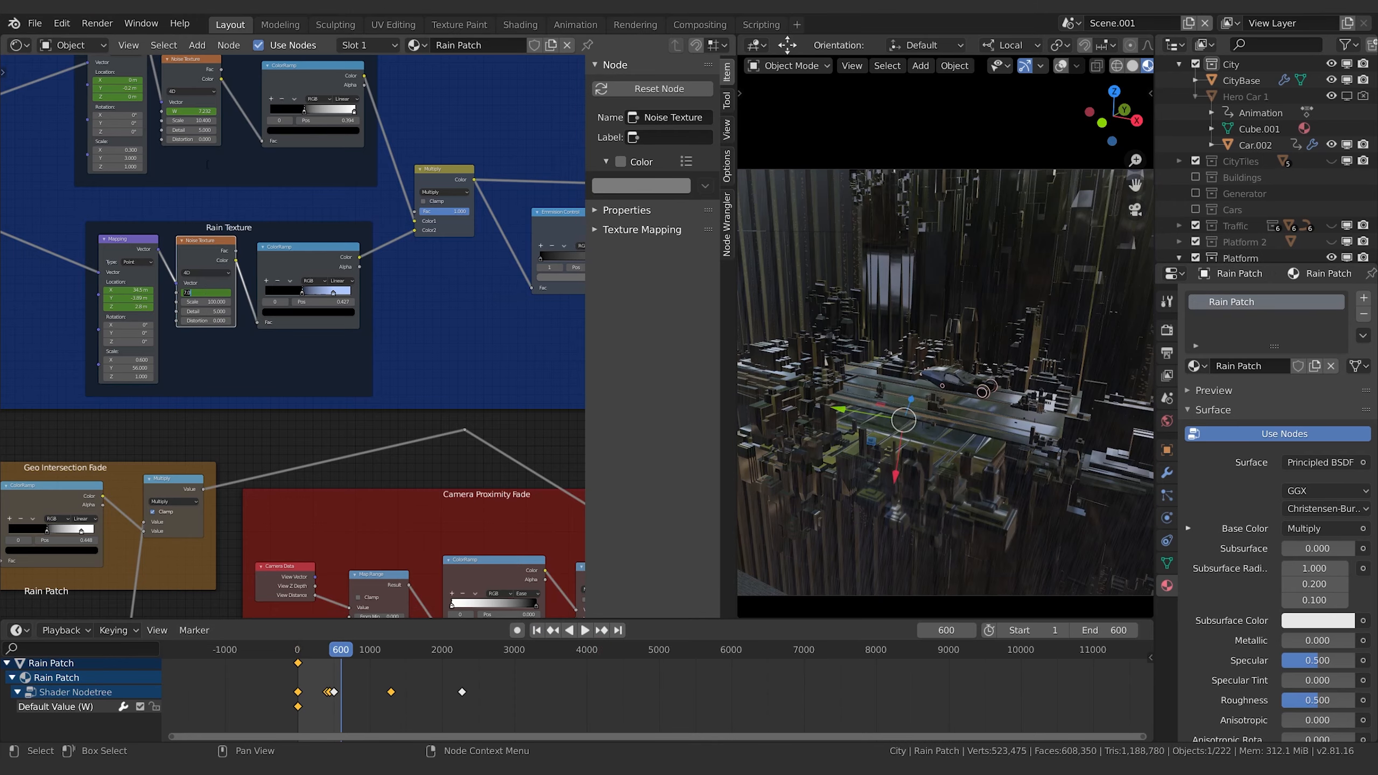
key(Return)
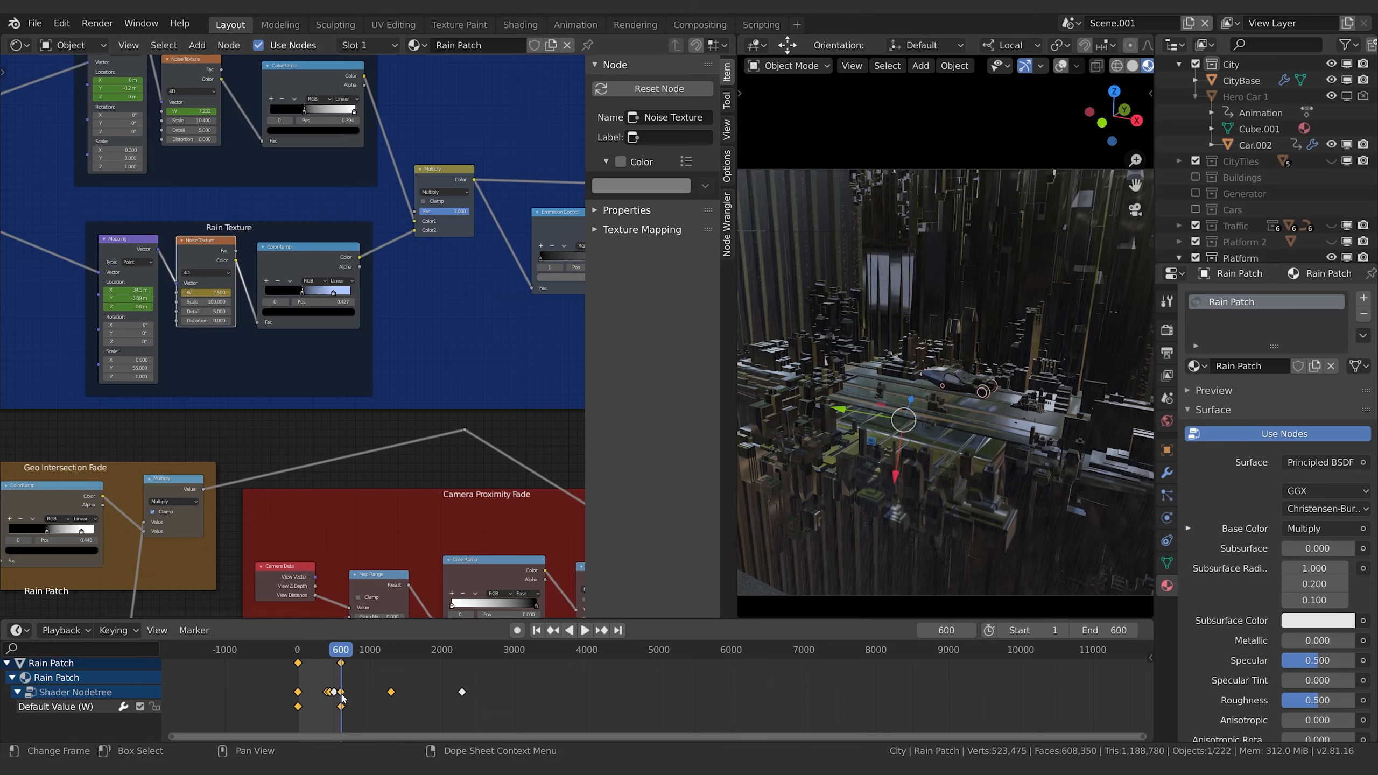
- Set the Rain Patch W keyframes to linear interpolation, play the animation briefly, and save the file
right_click(340, 698)
mouse_move(358, 650)
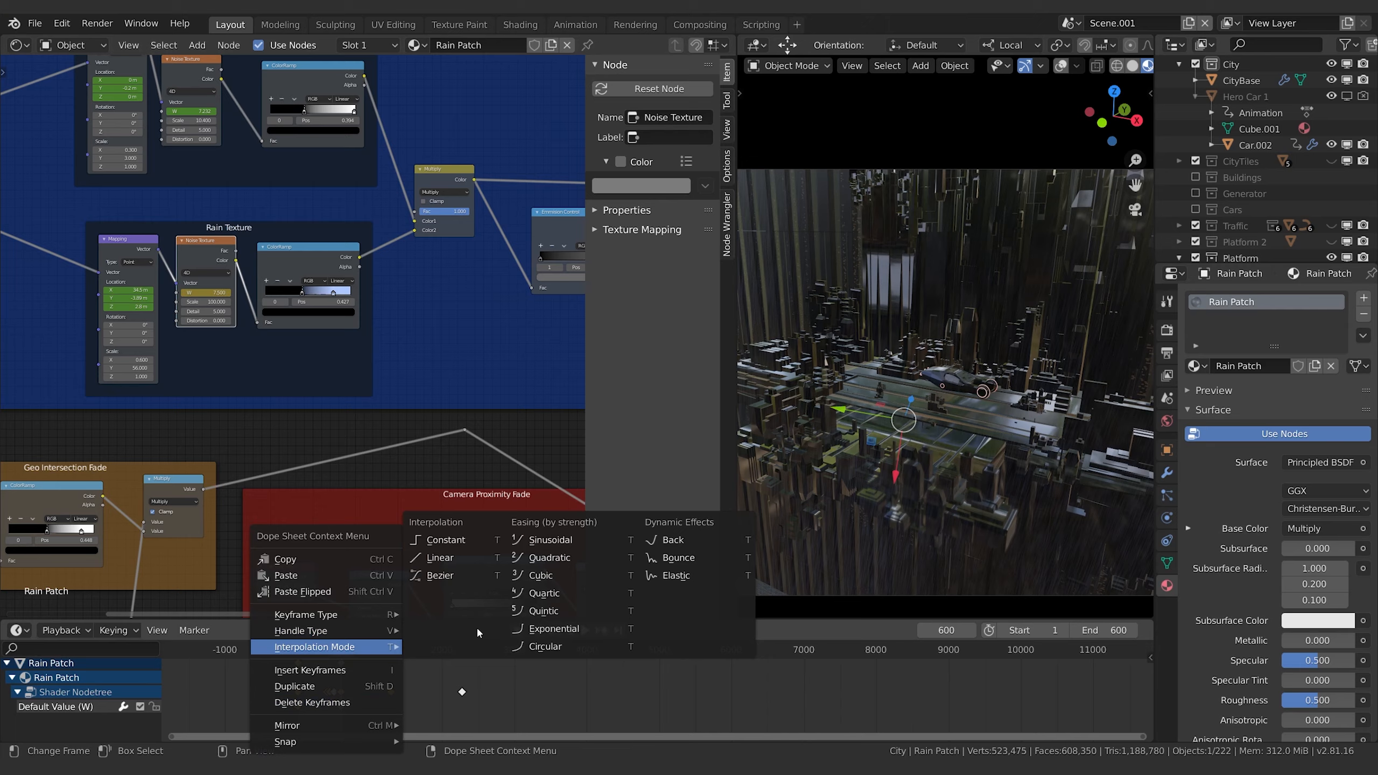
click(433, 558)
key(space)
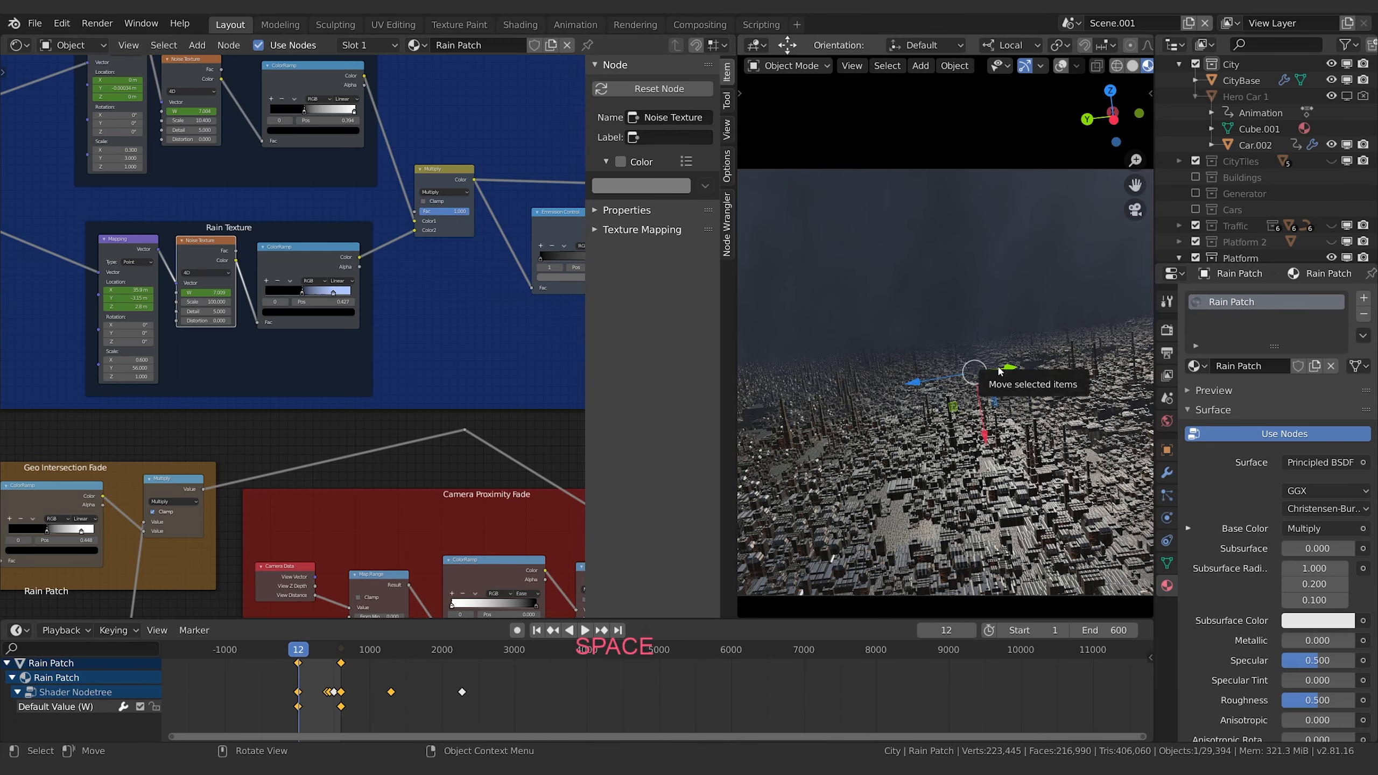
key(ctrl+s)
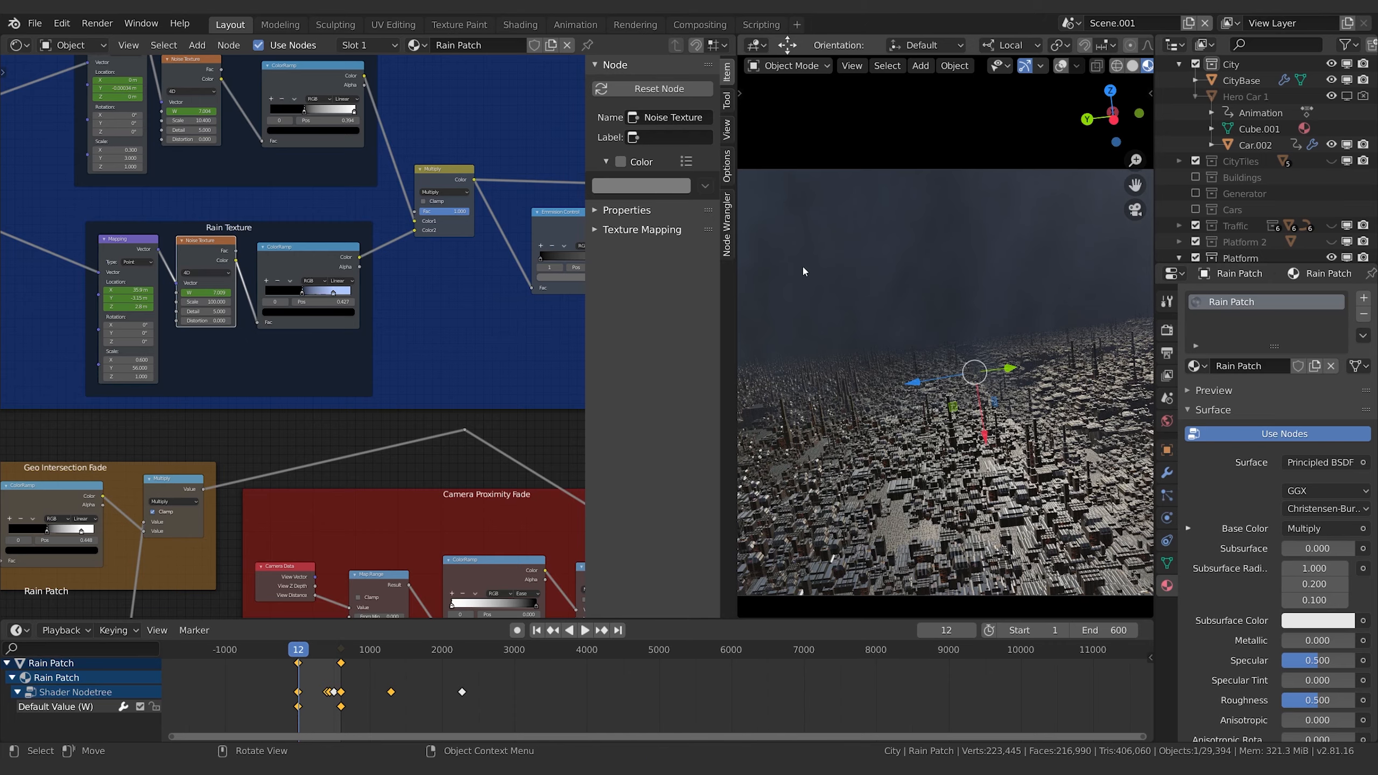
- Switch the viewport to solid shading and leave the camera view to see all weather planes over the city
scroll(360, 242, down, 5)
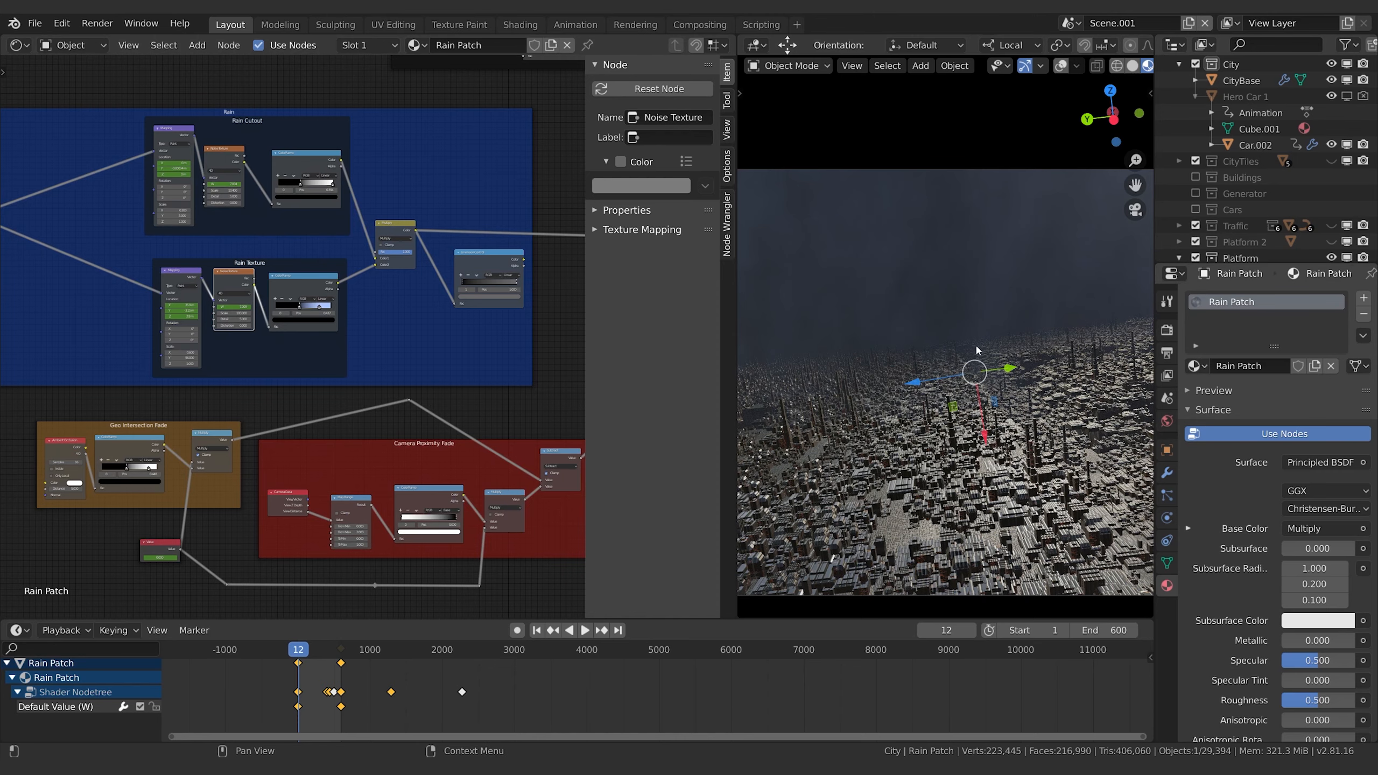
key(z)
click(1120, 331)
mouse_move(845, 274)
middle_down()
mouse_move(1001, 324)
mouse_move(1055, 313)
middle_up()
scroll(890, 286, down, 9)
scroll(953, 304, up, 3)
scroll(1055, 313, up, 1)
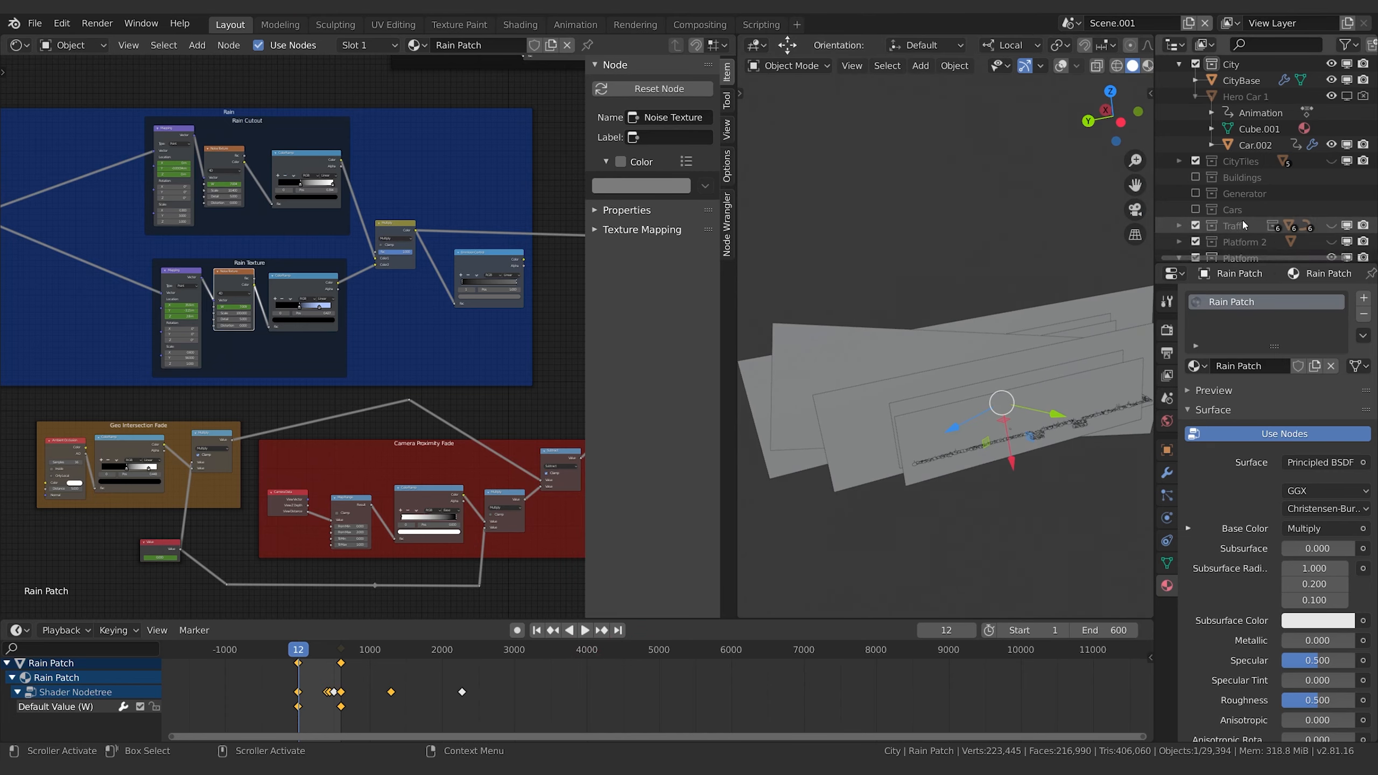
- Set the viewport display of all Cloud Layer objects, Rain and Rain Patch to Wire in one go
scroll(1238, 218, down, 10)
scroll(1237, 218, down, 5)
click(1263, 118)
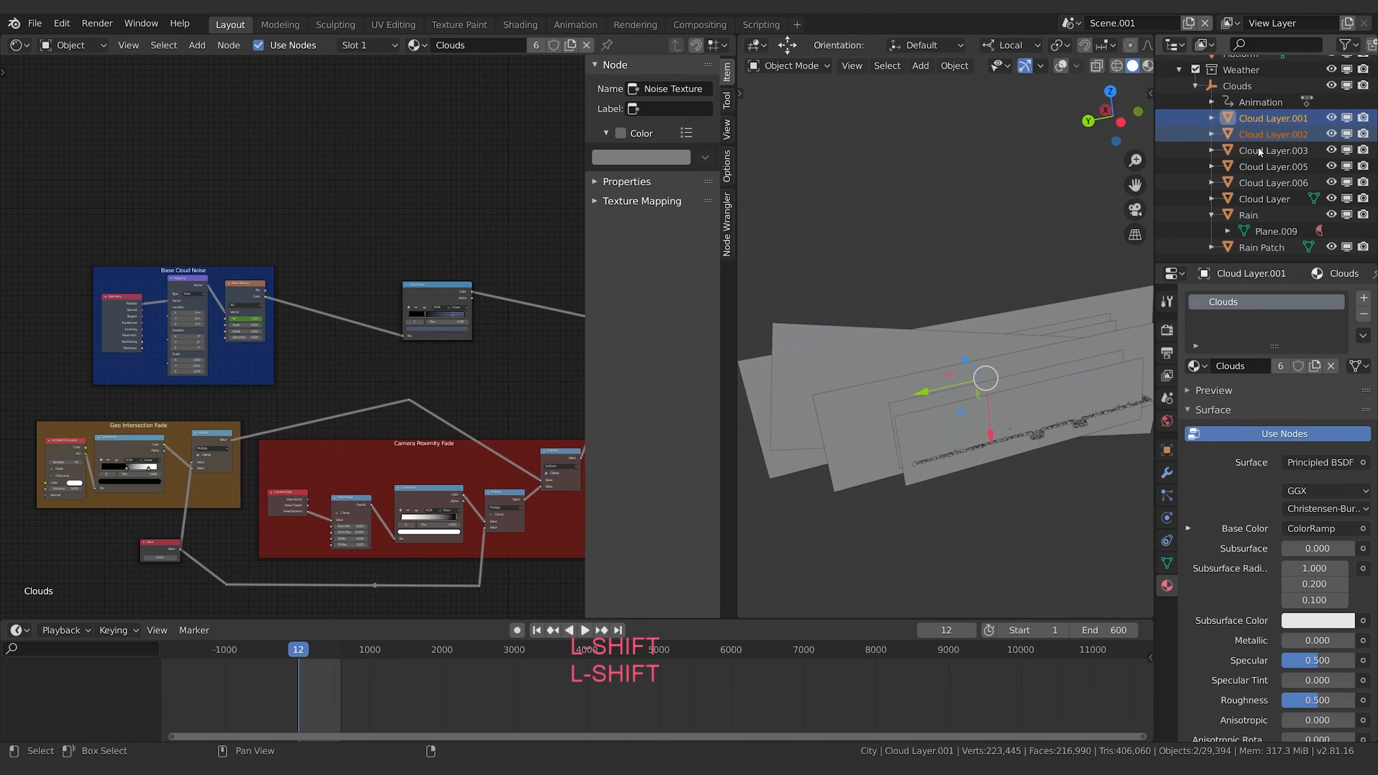
shift+click(1264, 150)
shift+click(1264, 166)
shift+click(1264, 182)
shift+click(1258, 199)
shift+click(1250, 215)
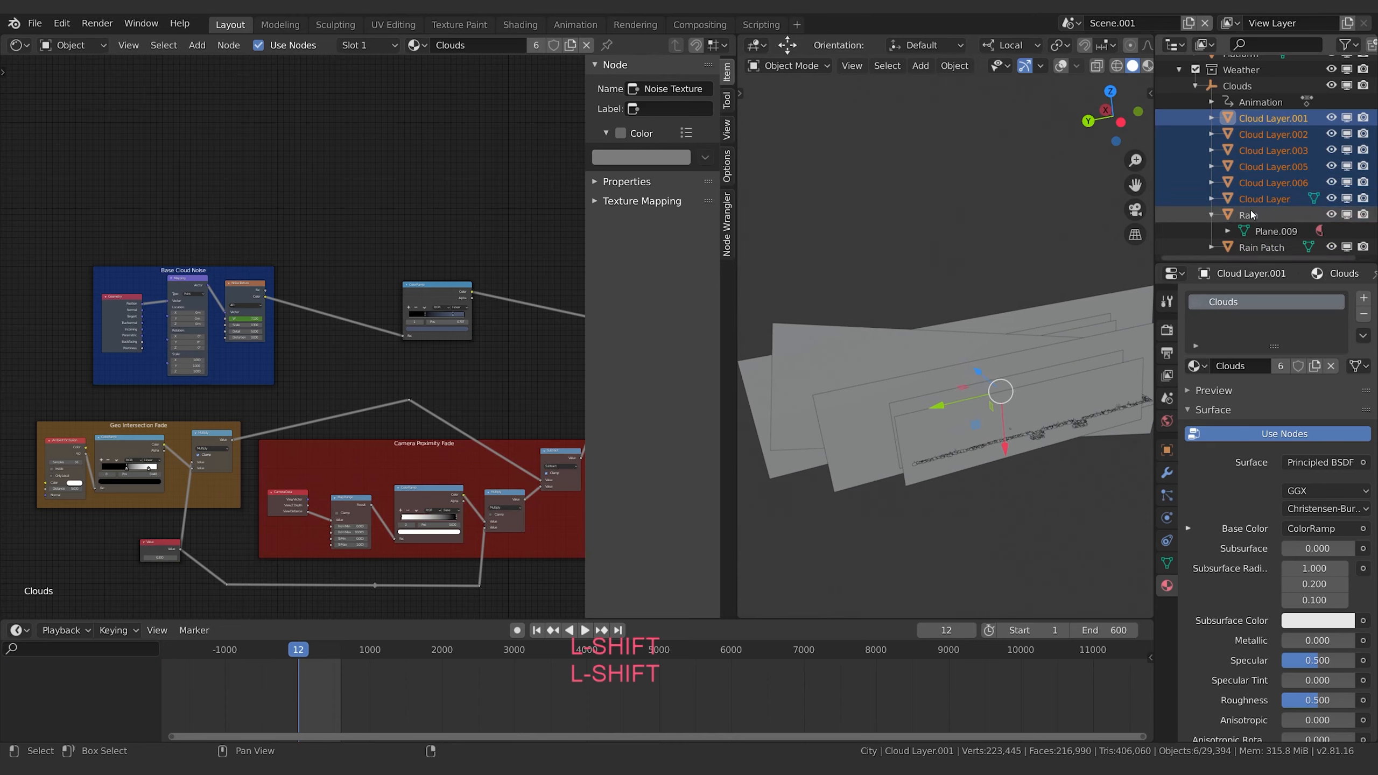
shift+click(1249, 247)
click(1167, 449)
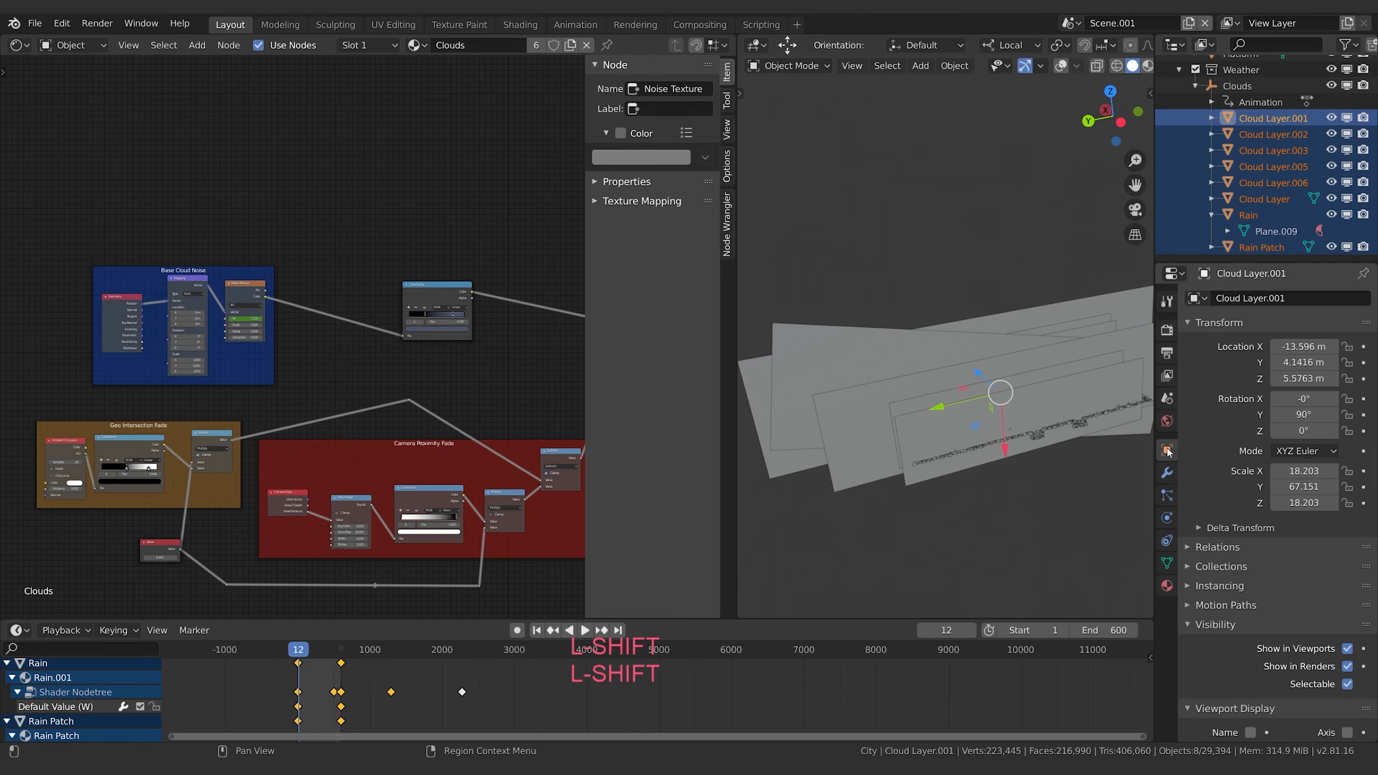
scroll(1186, 666, down, 5)
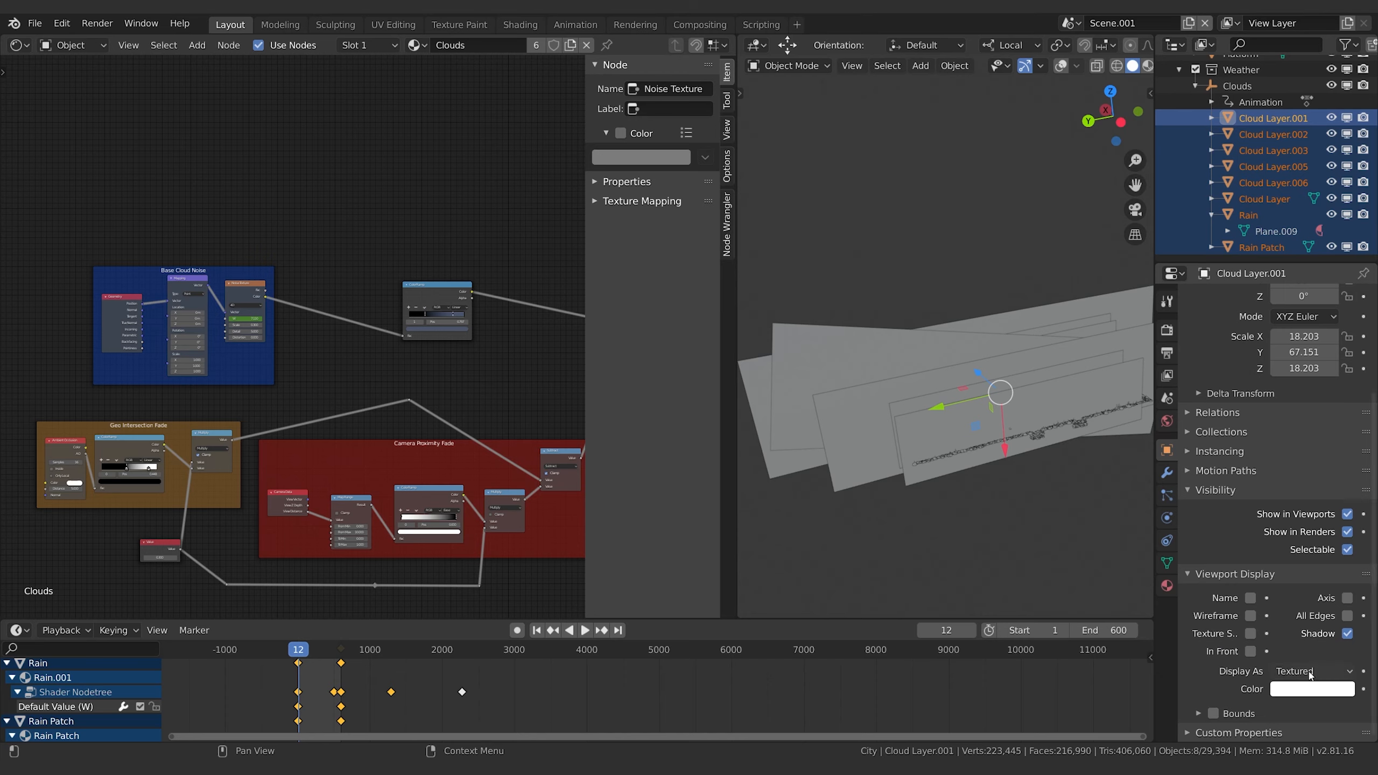
alt+click(1312, 673)
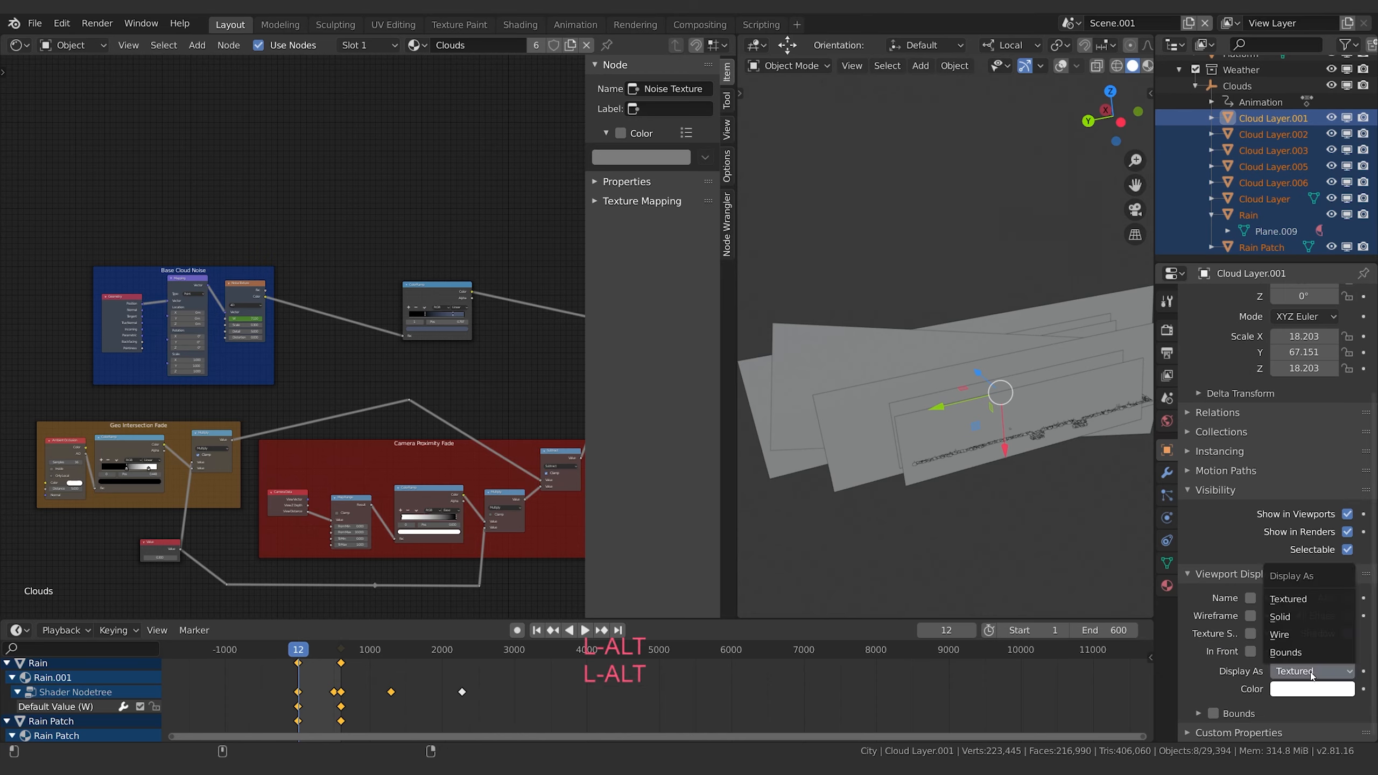
alt+click(1300, 635)
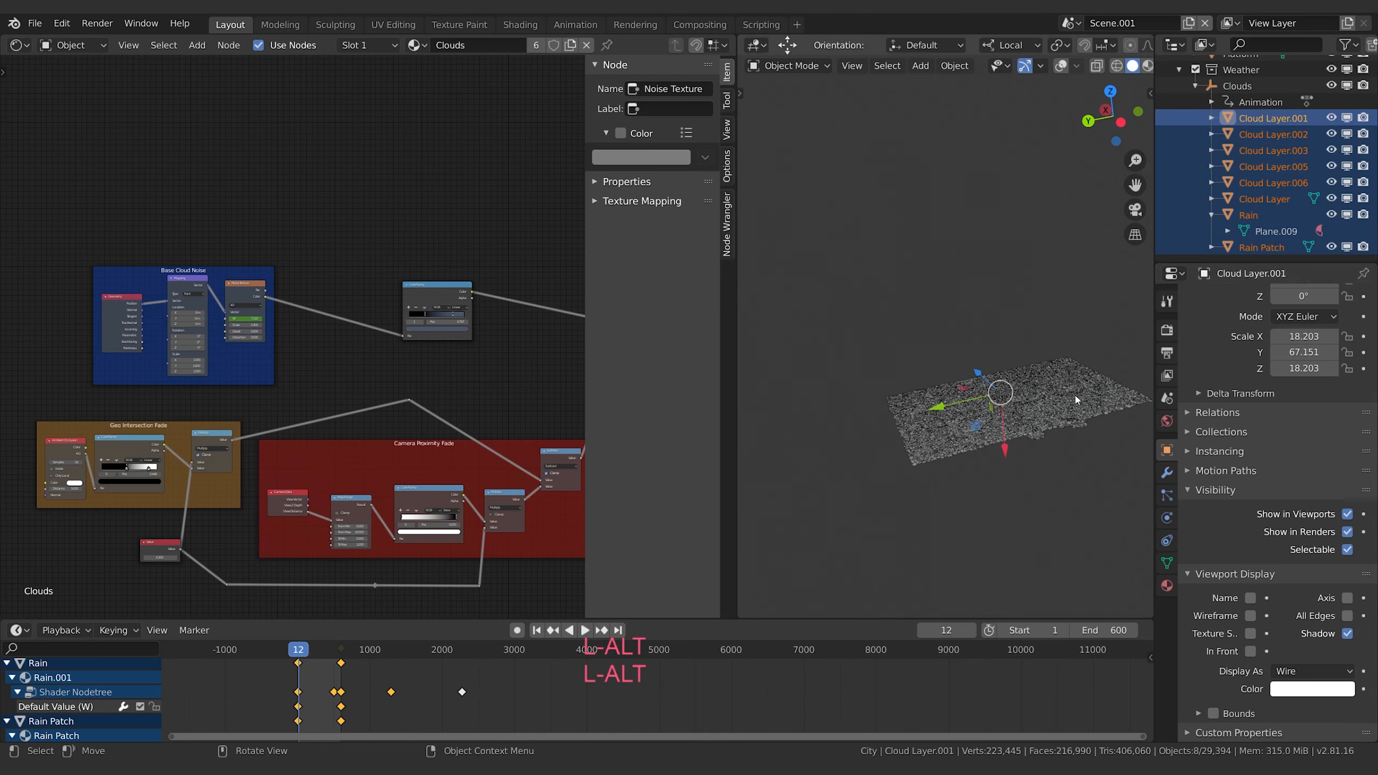
- Turn on the viewport overlays and play the animation through the camera in solid shading
scroll(1117, 389, up, 5)
key(shift+alt+z)
scroll(1110, 427, down, 4)
middle_drag(971, 423, 1054, 391)
key(KP_0)
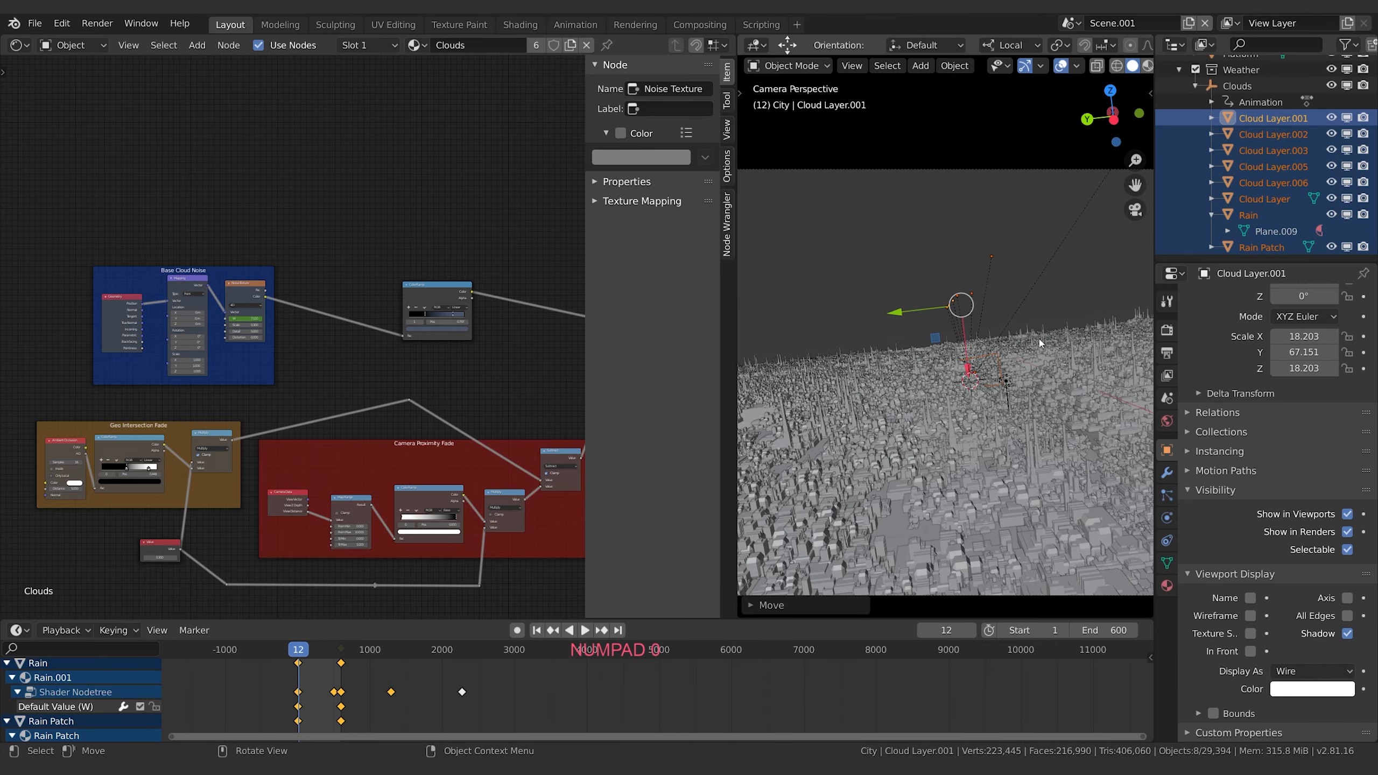
key(space)
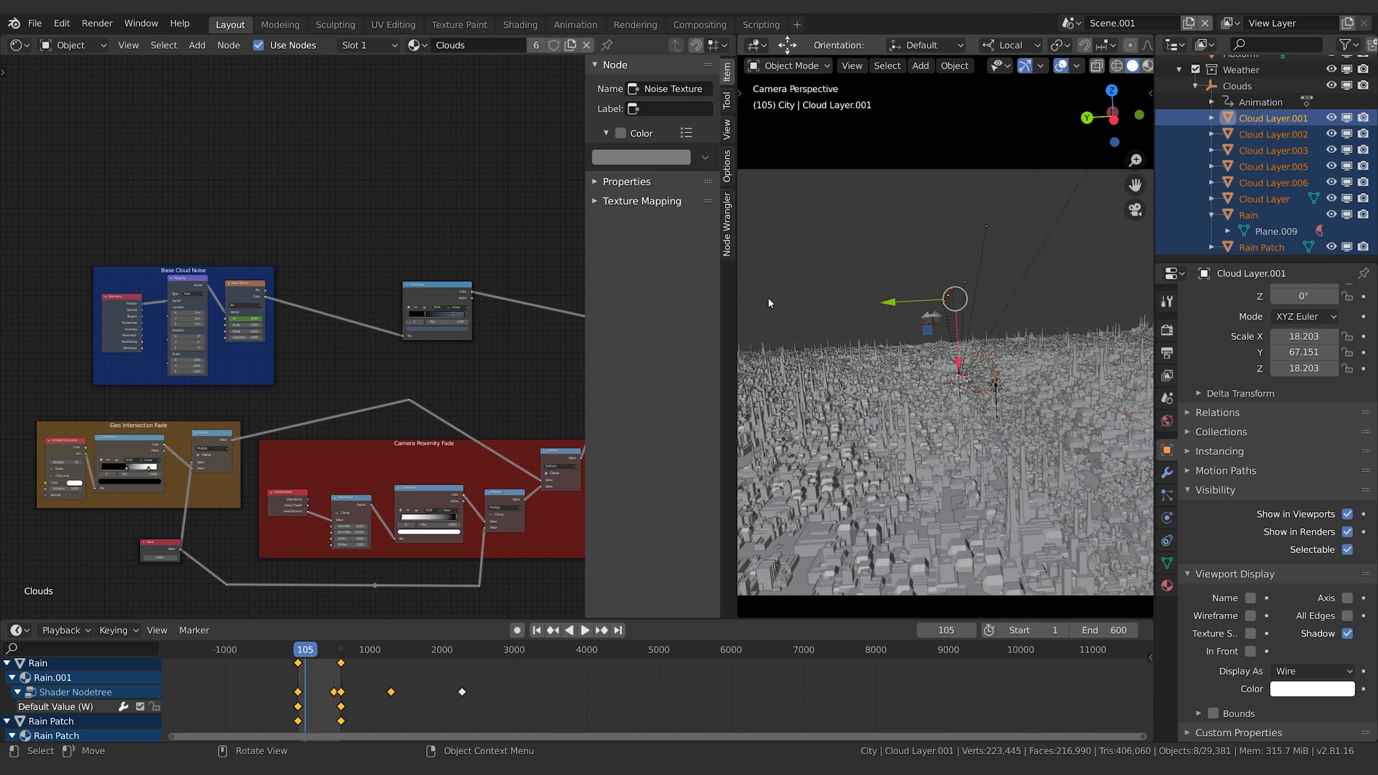
- Exclude the City and Platform collections from the view layer
middle_drag(829, 261, 1051, 449)
scroll(1181, 107, up, 1)
scroll(1181, 107, up, 10)
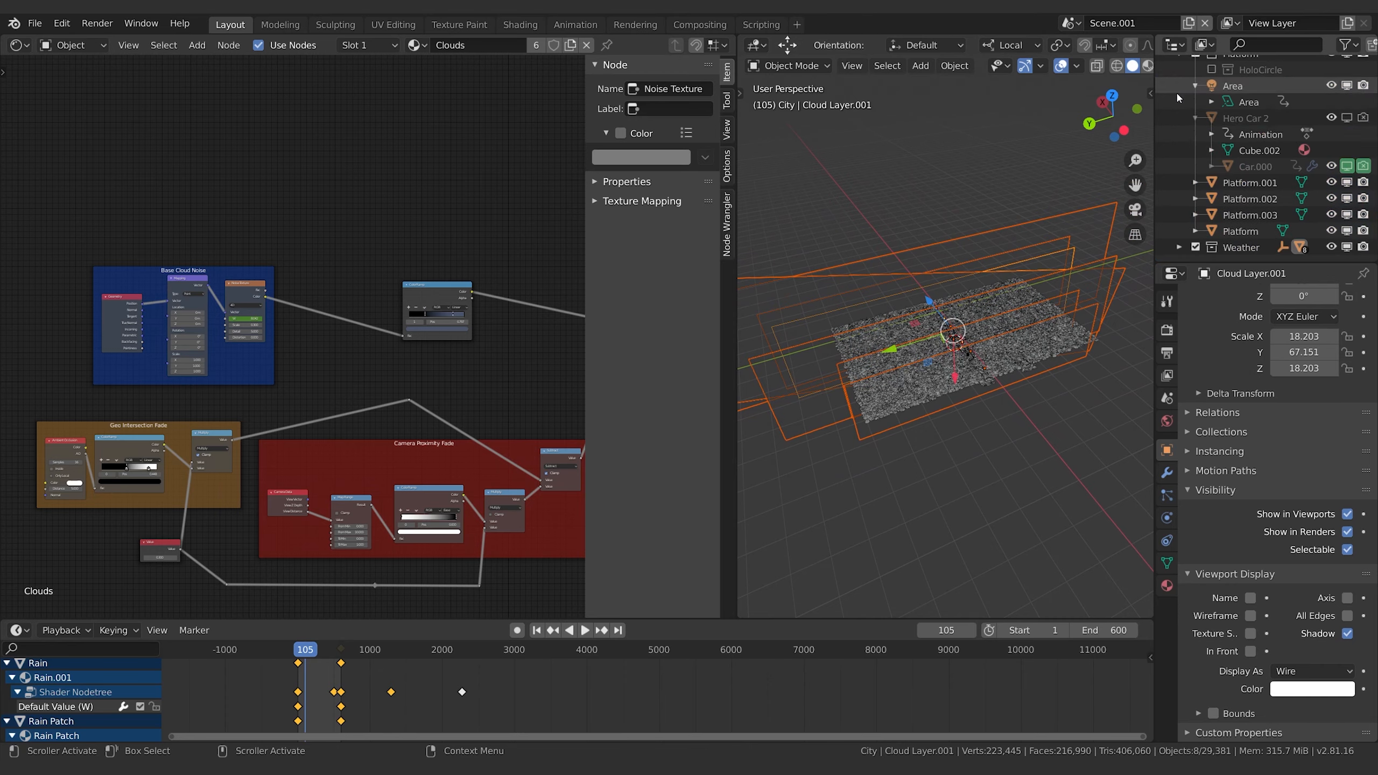
scroll(1185, 125, up, 3)
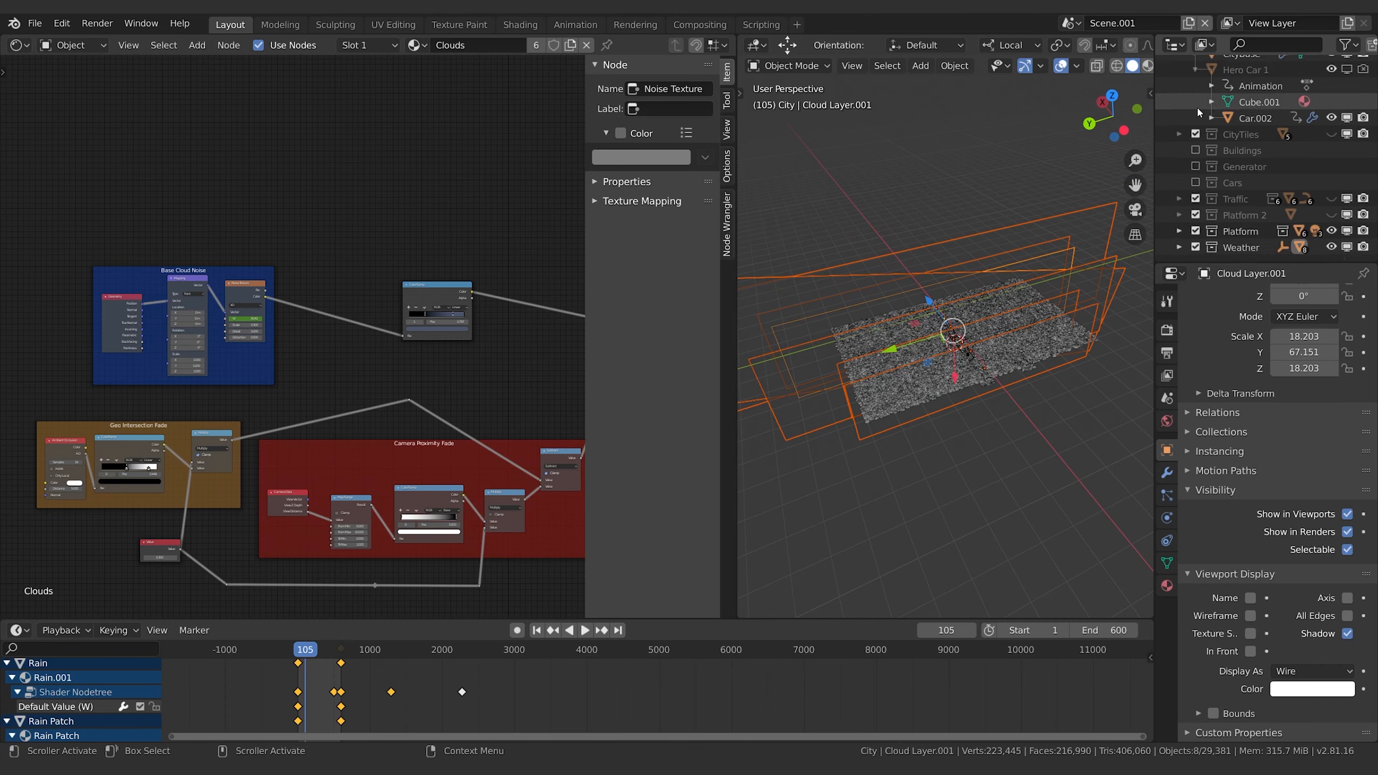
click(1180, 97)
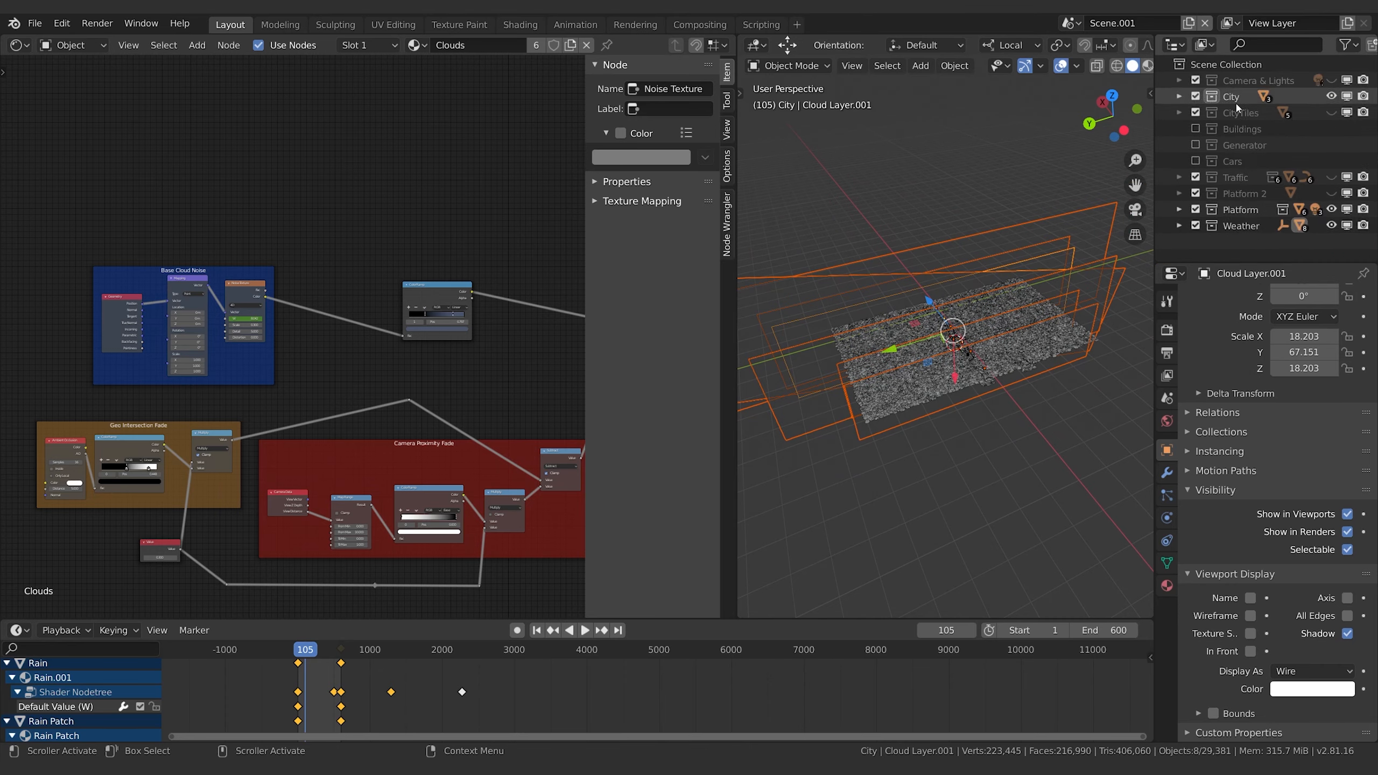
click(1195, 96)
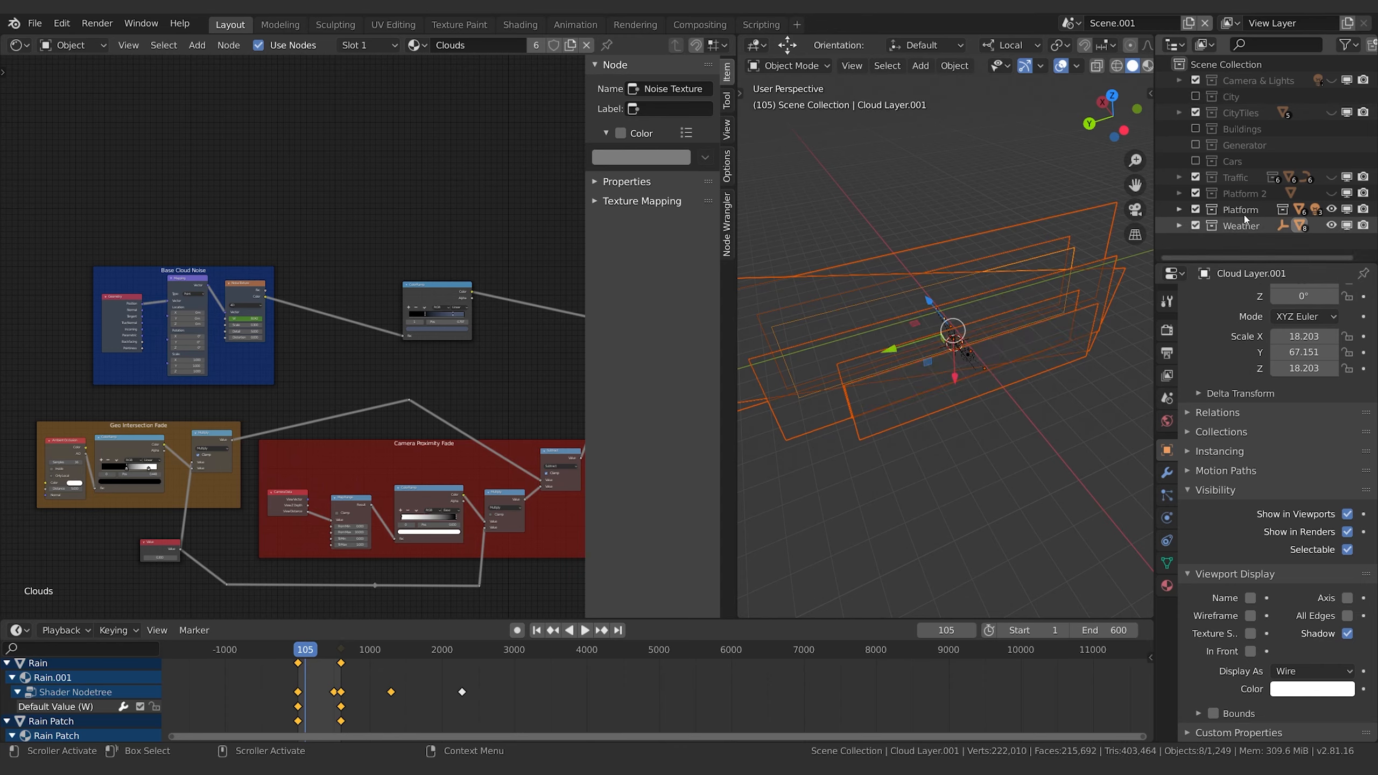
click(1194, 210)
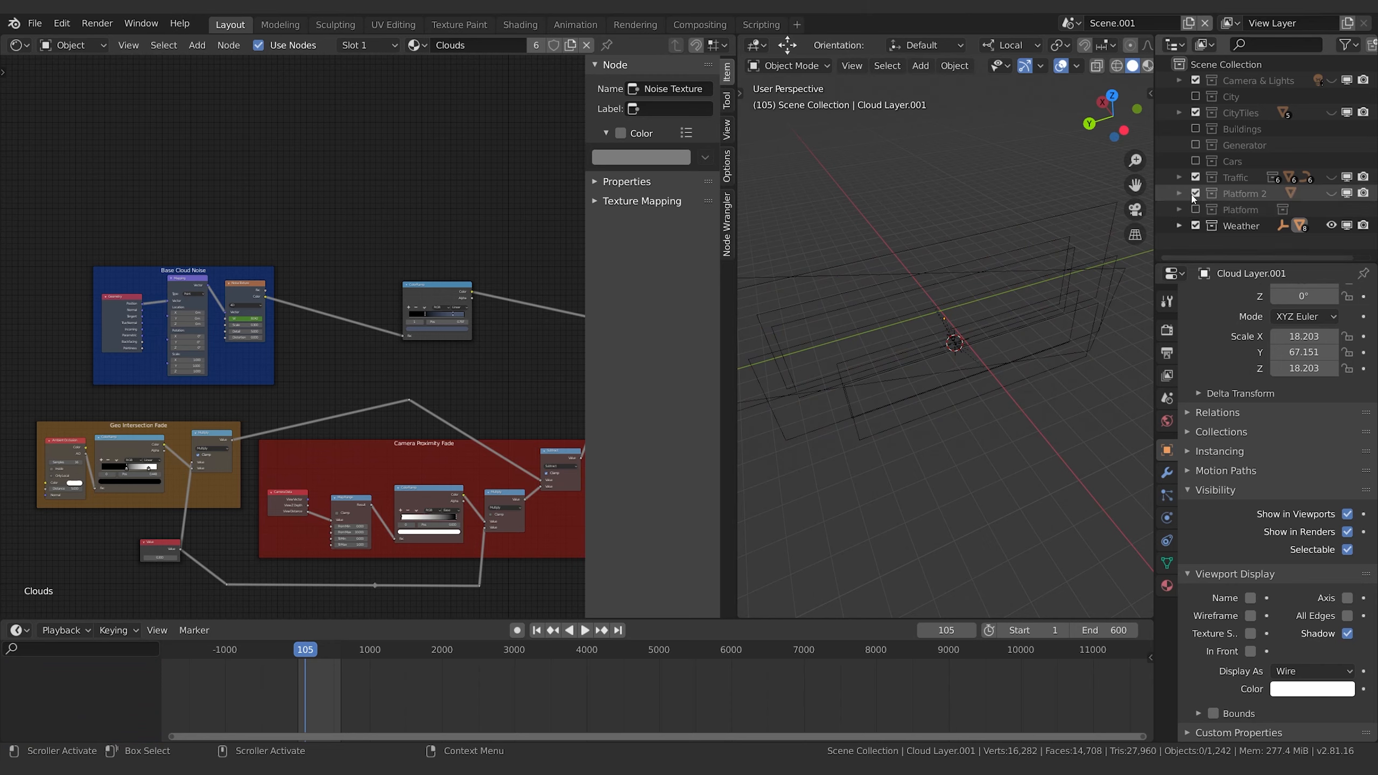
- Unhide the hidden collections, then exclude Platform 2, Traffic and CityTiles from the view layer
right_click(1239, 225)
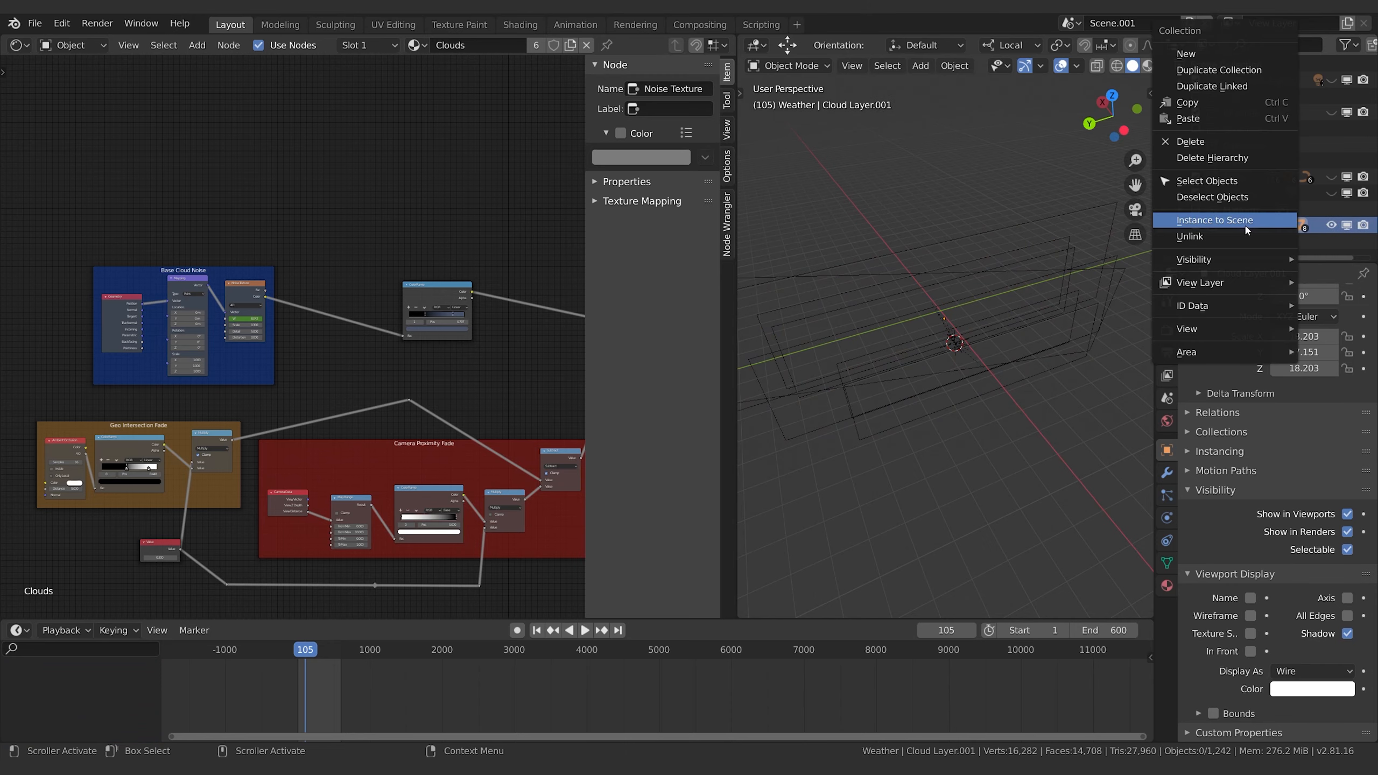
mouse_move(1241, 263)
click(1083, 262)
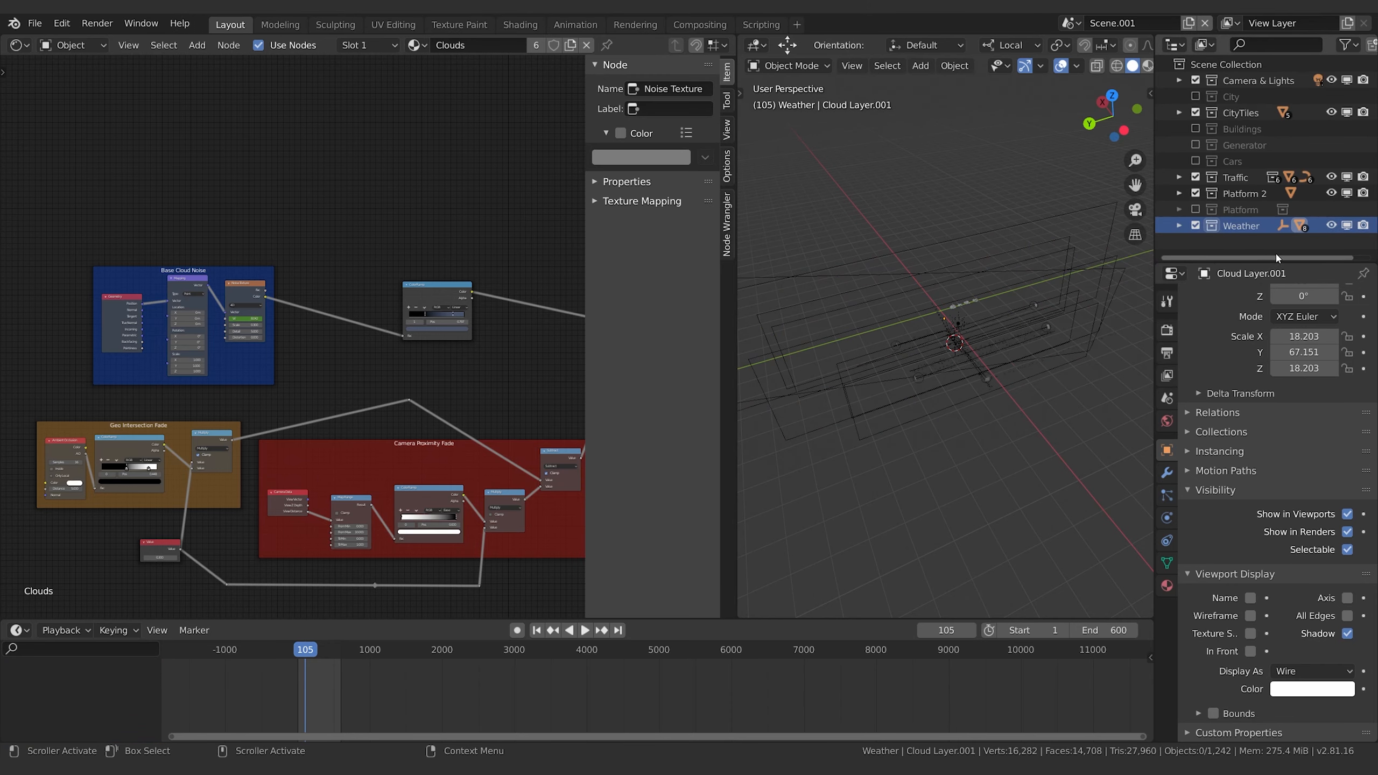
click(1195, 193)
click(1194, 177)
click(1195, 112)
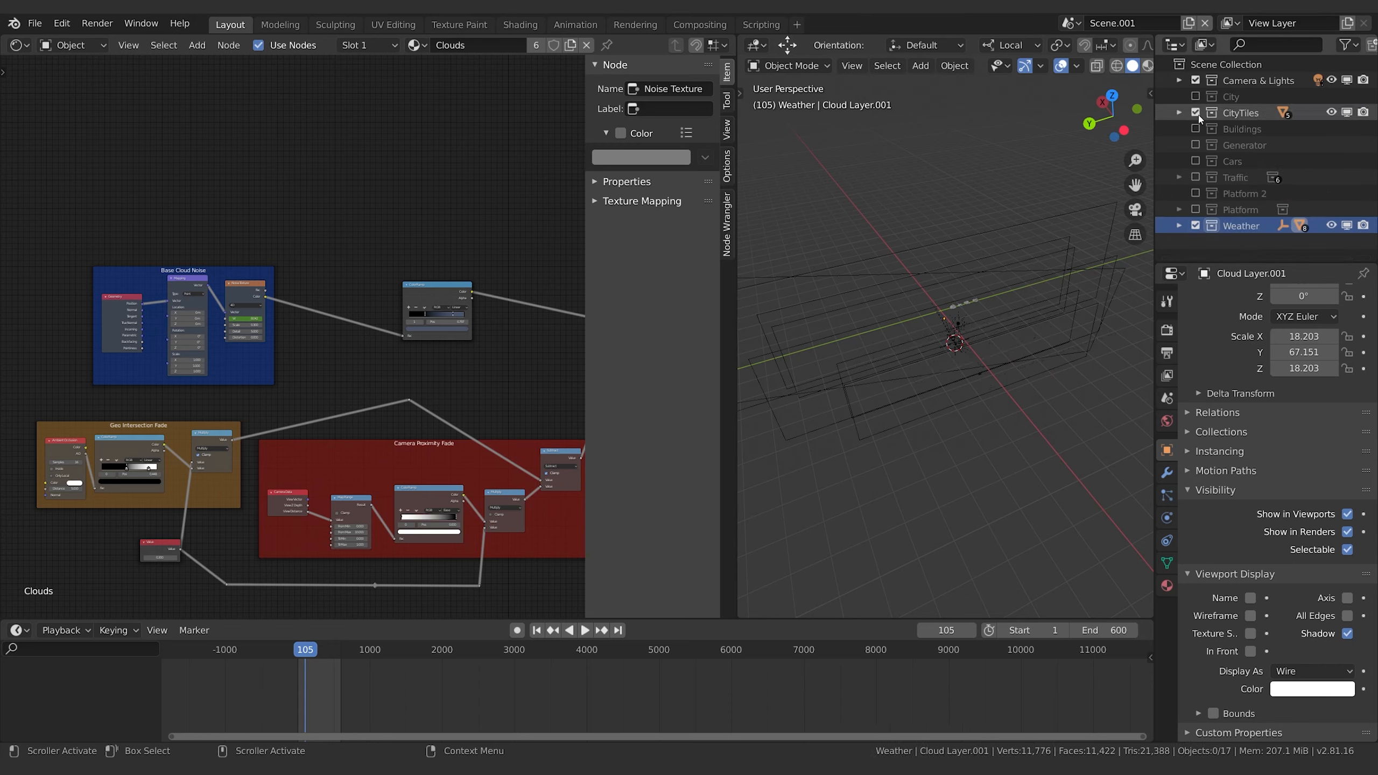
middle_drag(930, 254, 990, 305)
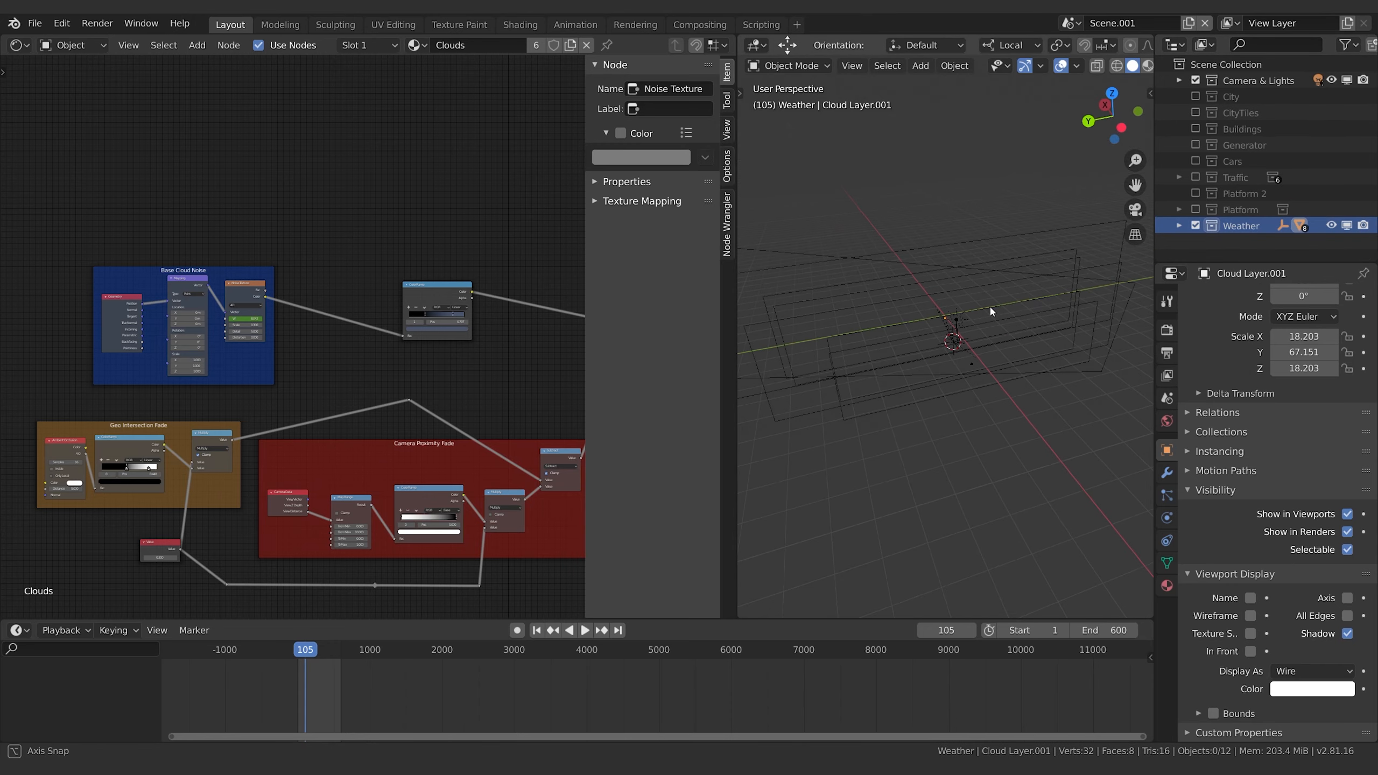
- Create a new collection directly under the Scene Collection and name it Lightning
click(1235, 238)
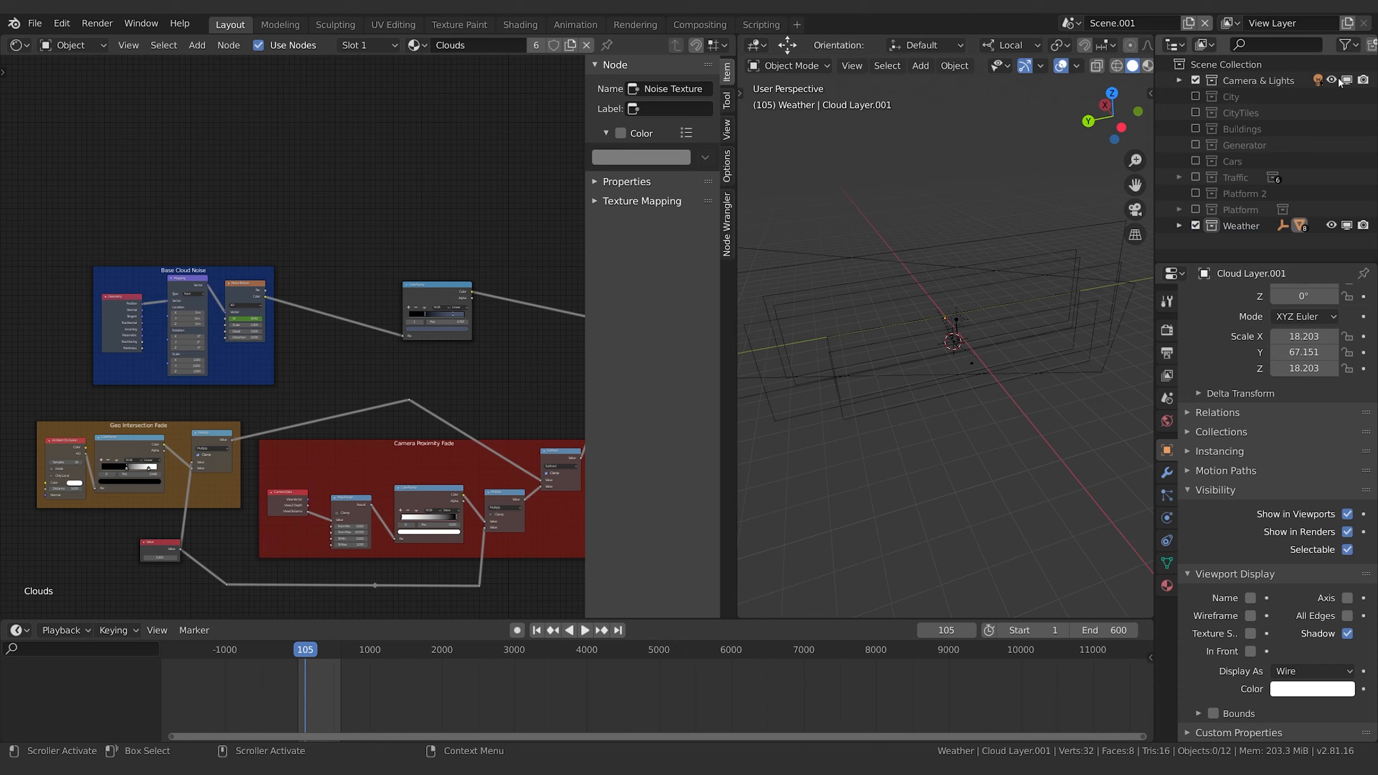
click(1372, 45)
double_click(1243, 241)
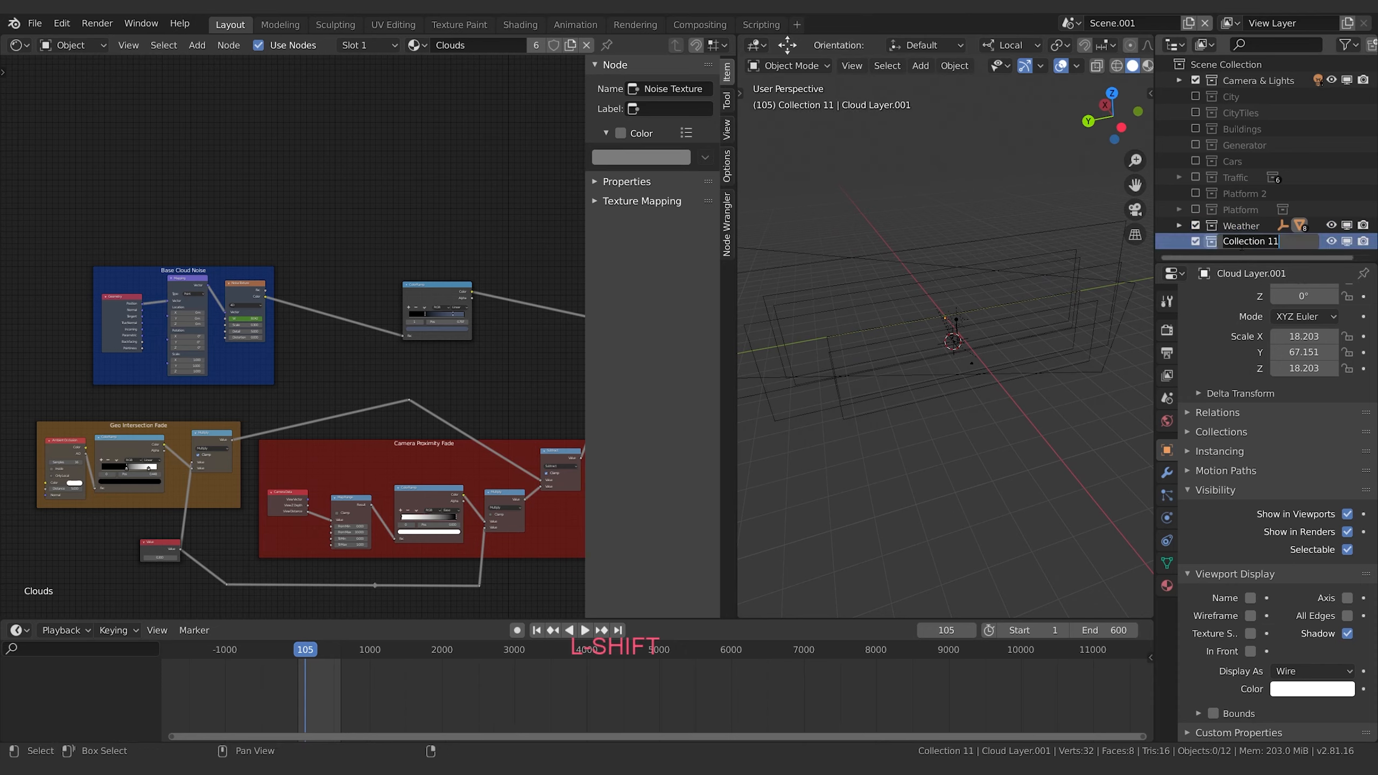
text(Lightning)
key(Return)
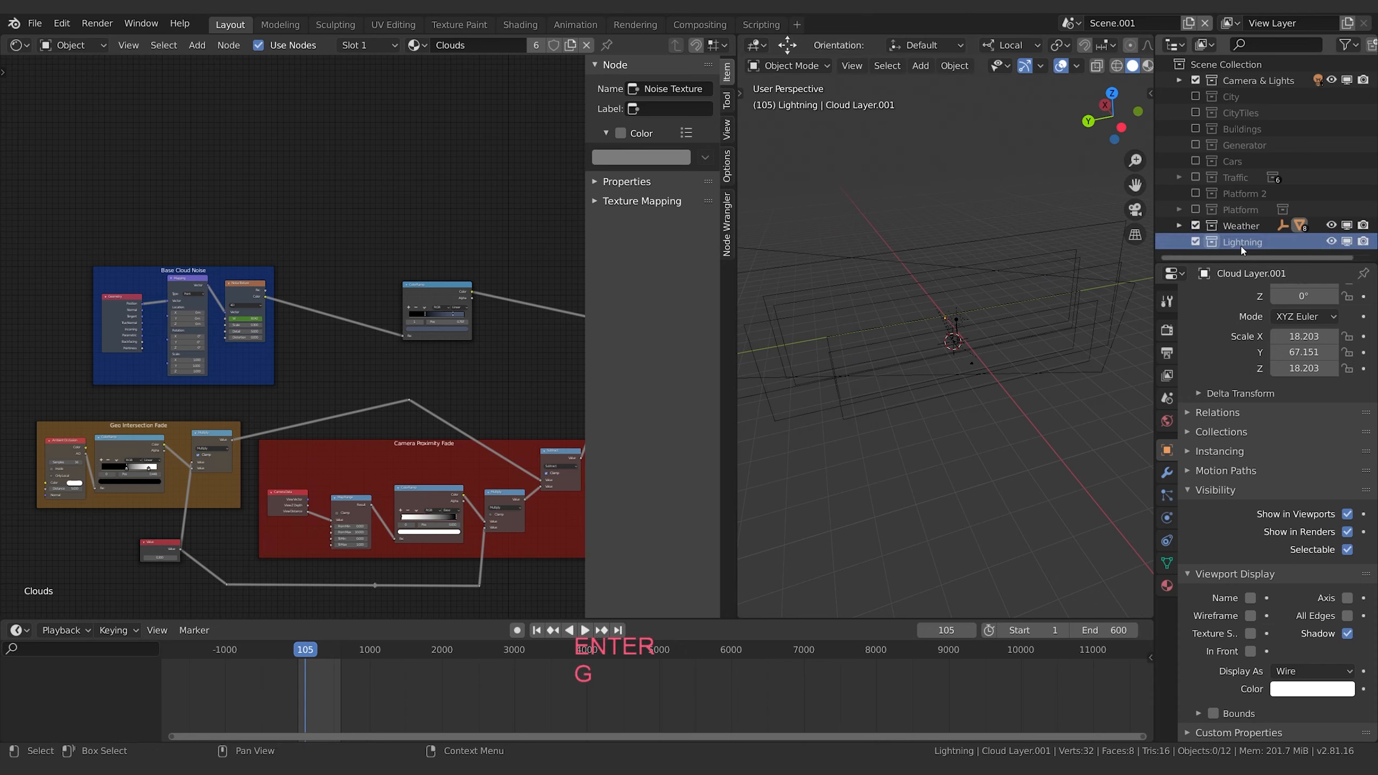
- Add a Path curve to the Lightning collection and enter Edit Mode on it
scroll(955, 390, down, 1)
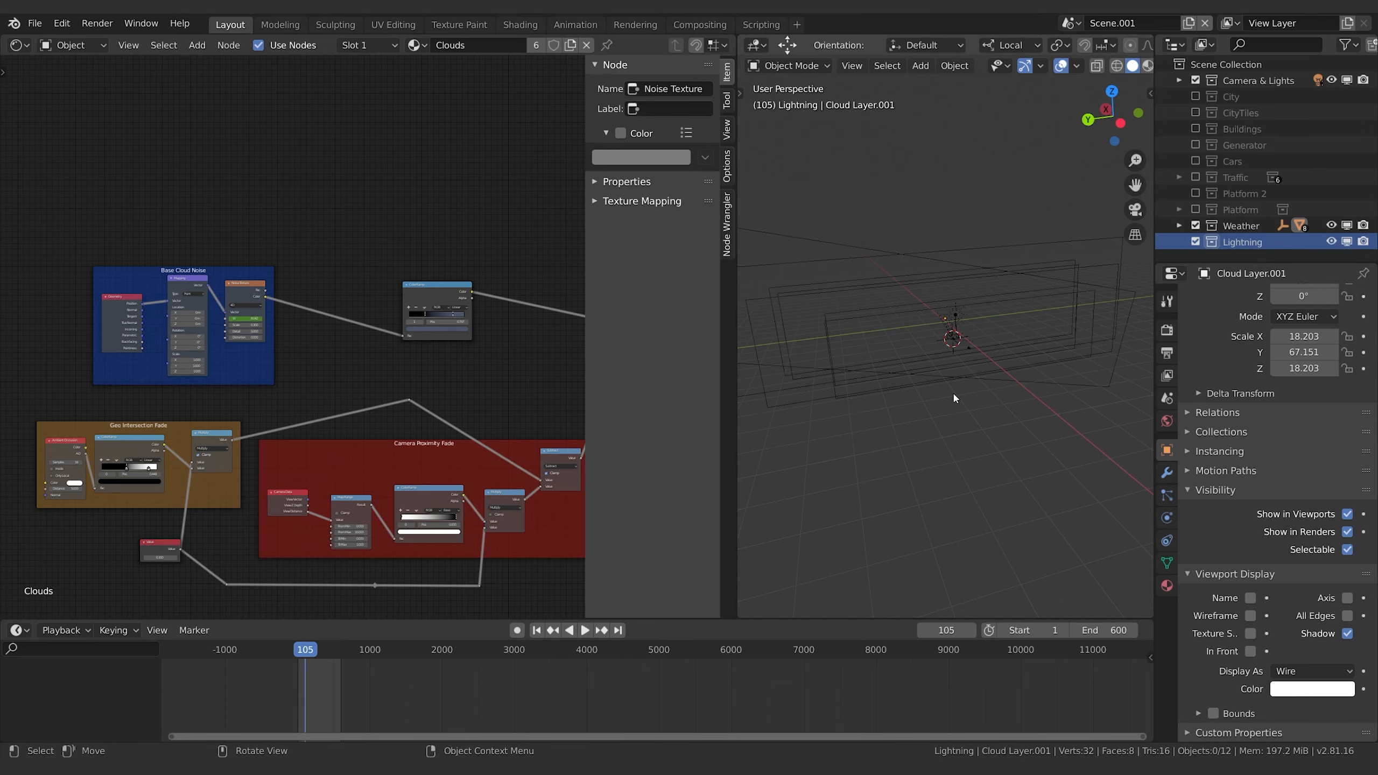
middle_drag(954, 397, 953, 390)
key(shift+a)
mouse_move(952, 356)
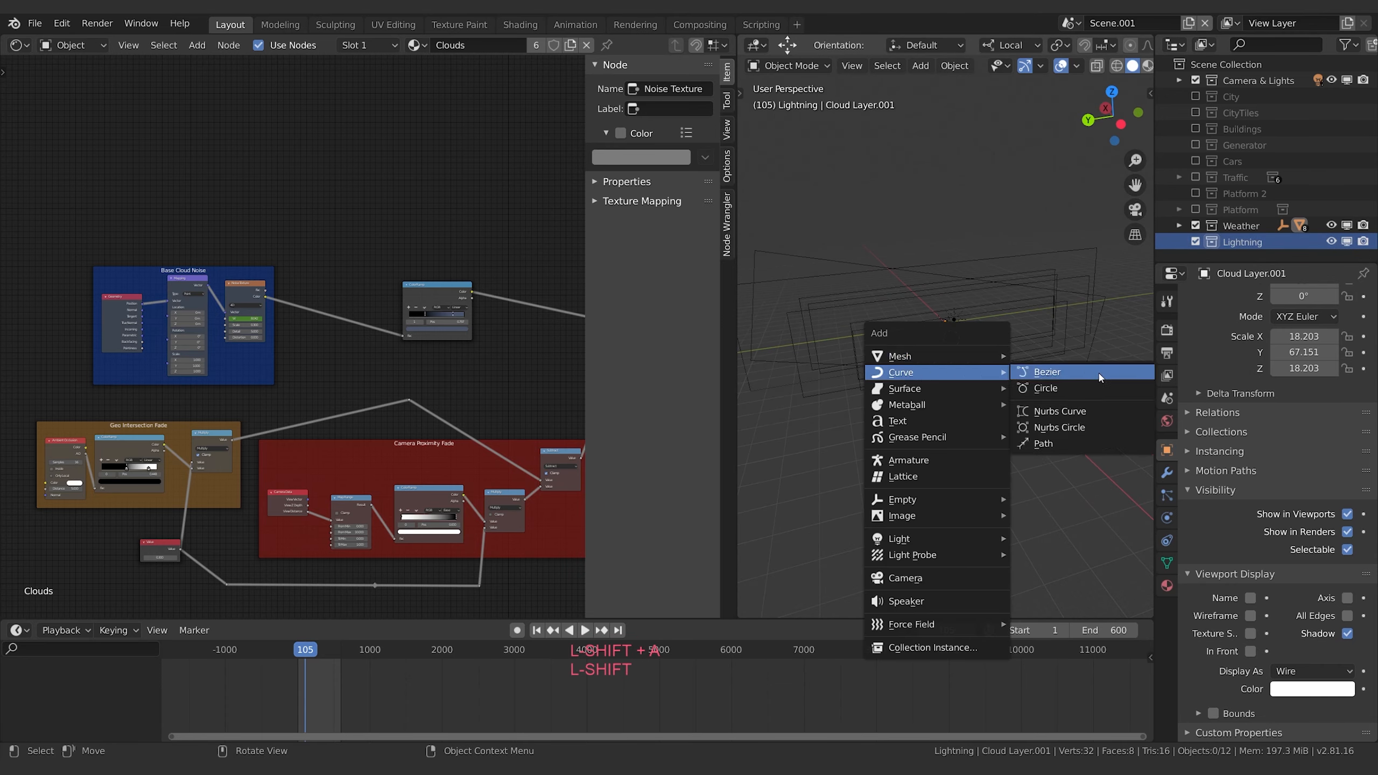
click(1070, 444)
scroll(958, 321, up, 4)
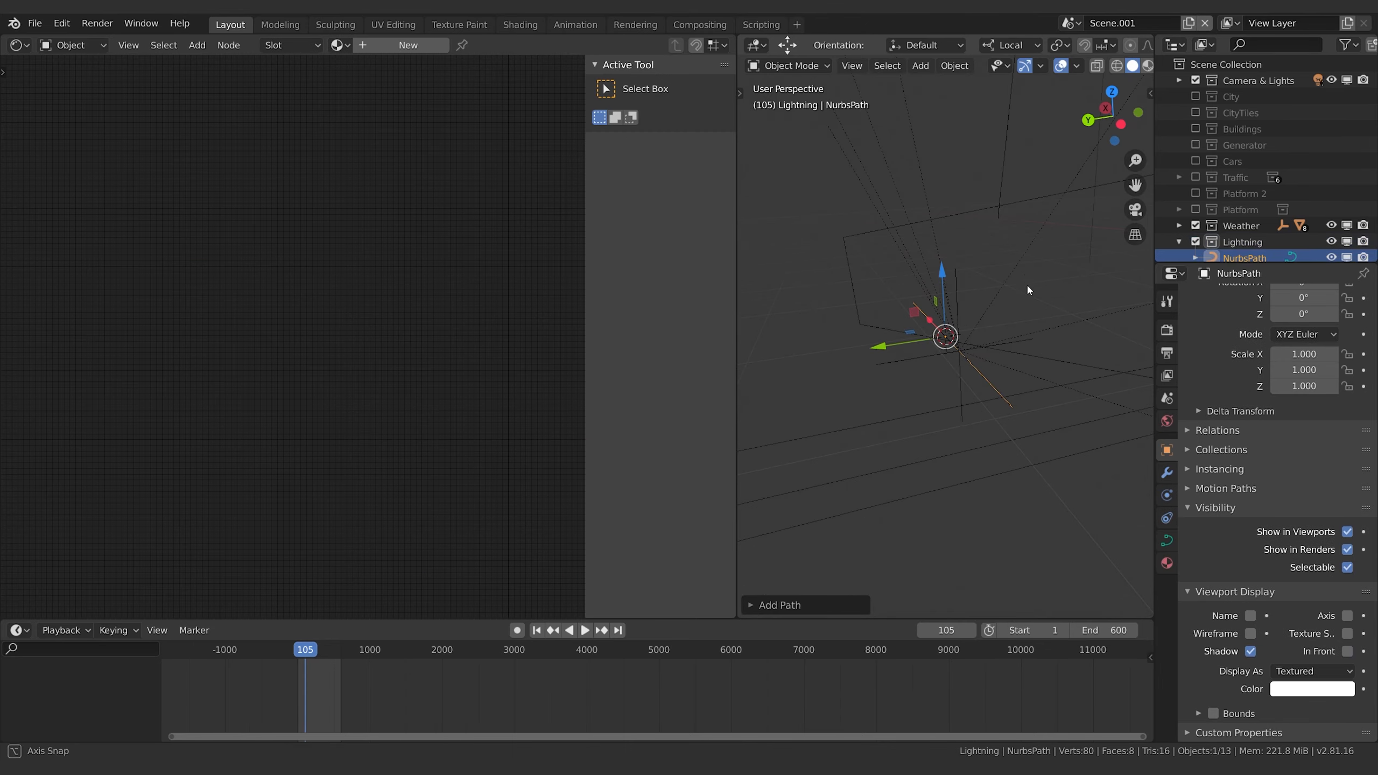
middle_drag(1027, 289, 1001, 349)
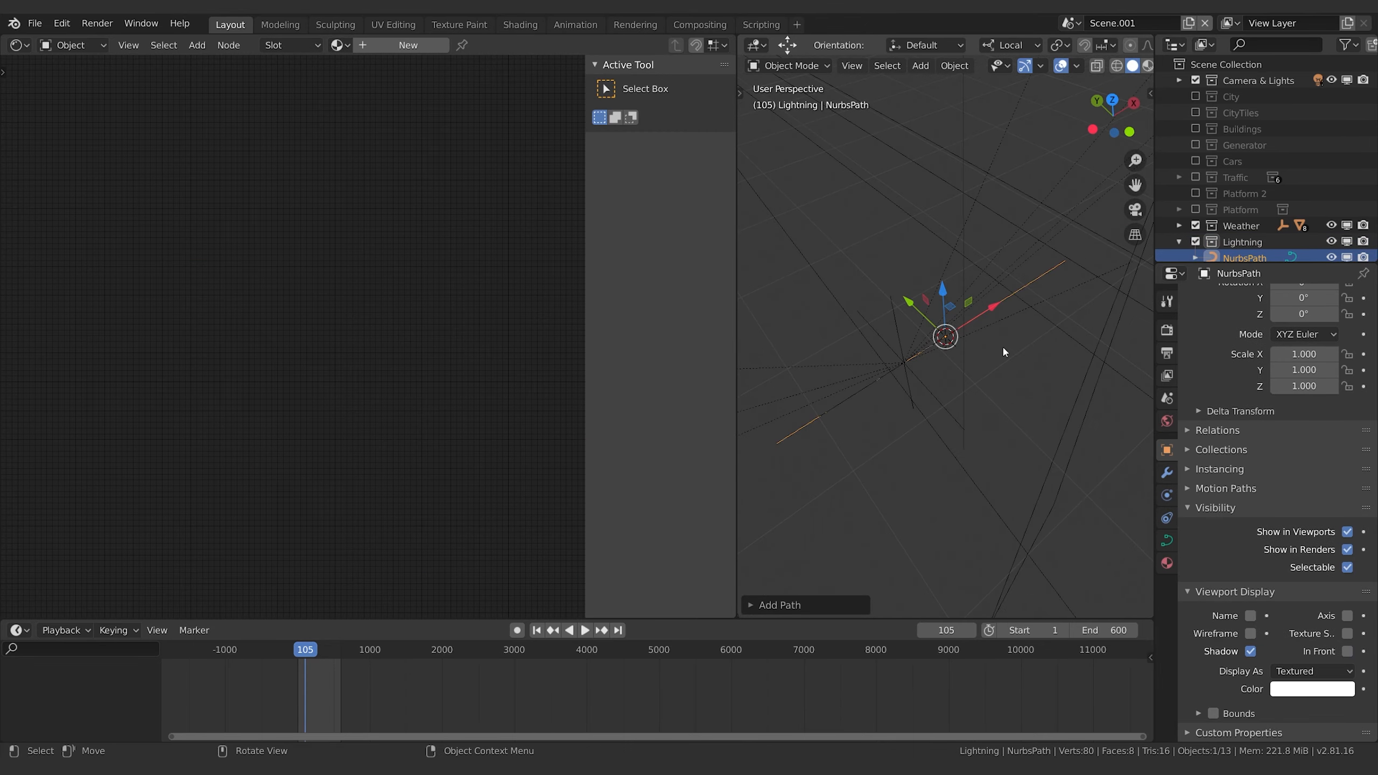
key(Tab)
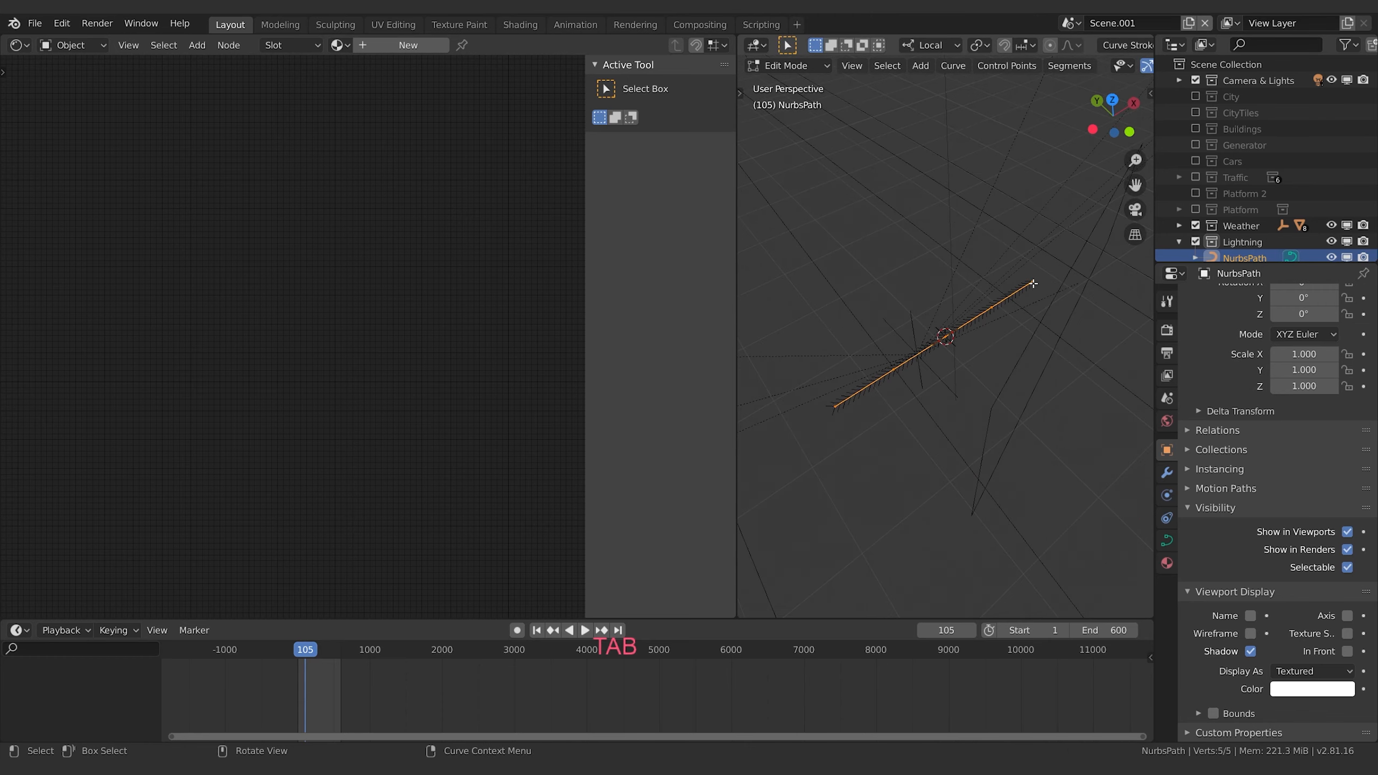
- Move an intermediate control point of the path off the straight line to start a zigzag shape
middle_drag(1041, 288, 1001, 317)
key(g)
click(1001, 339)
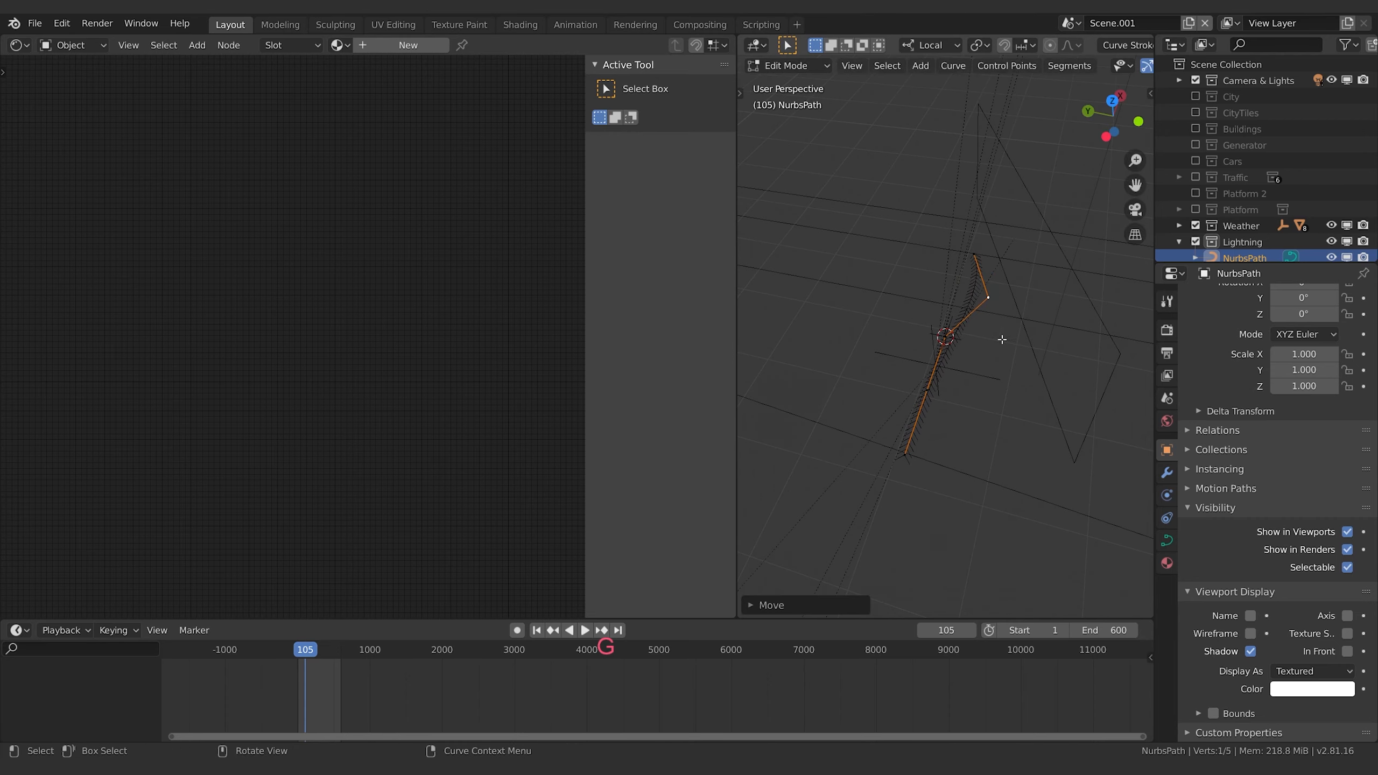
key(e)
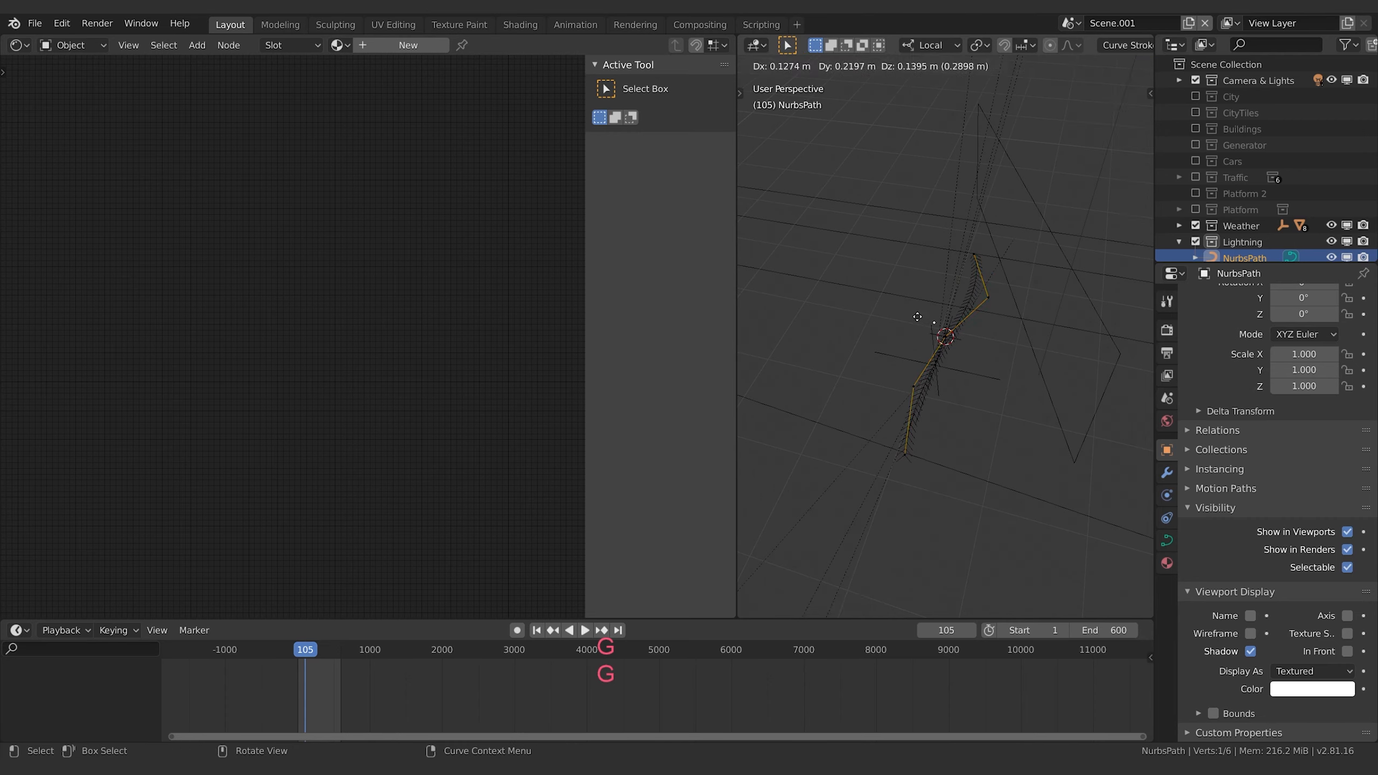
click(904, 309)
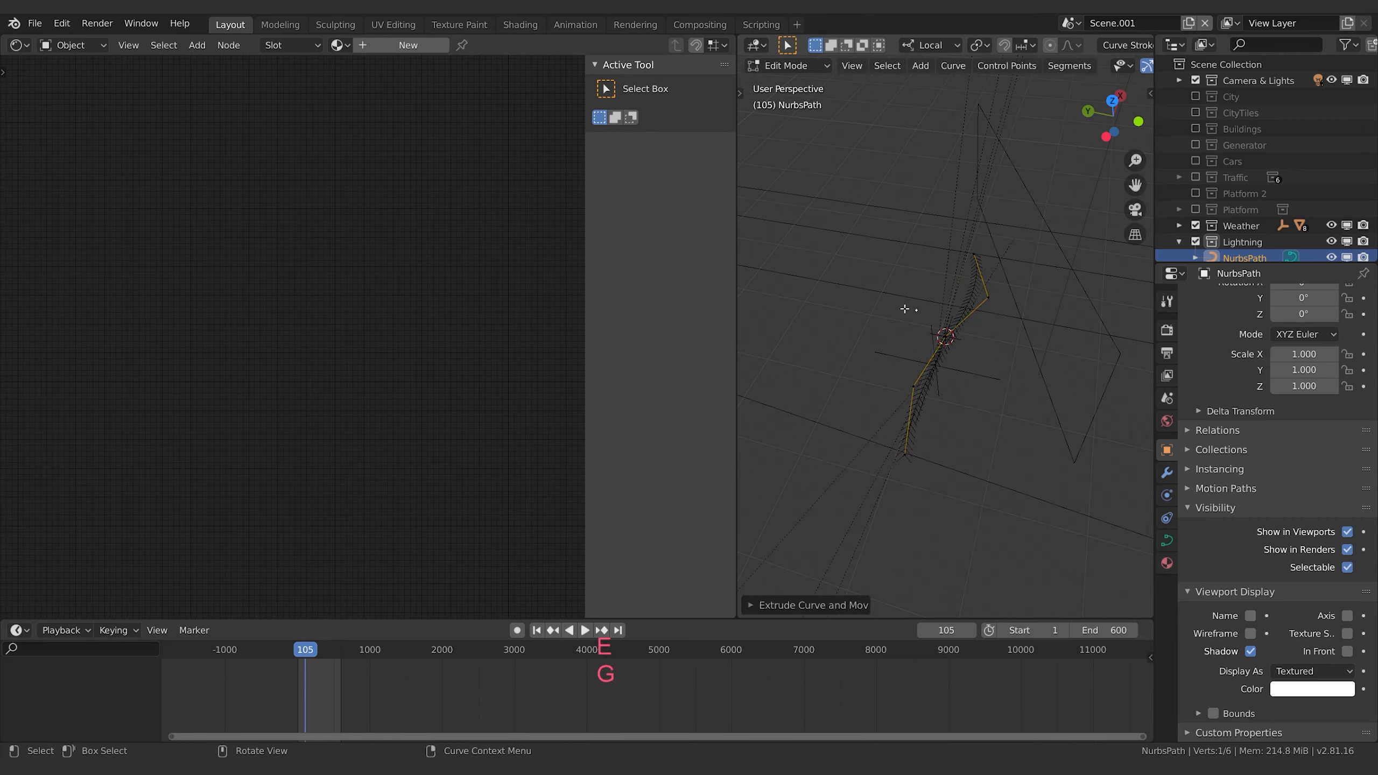
key(x)
click(1016, 340)
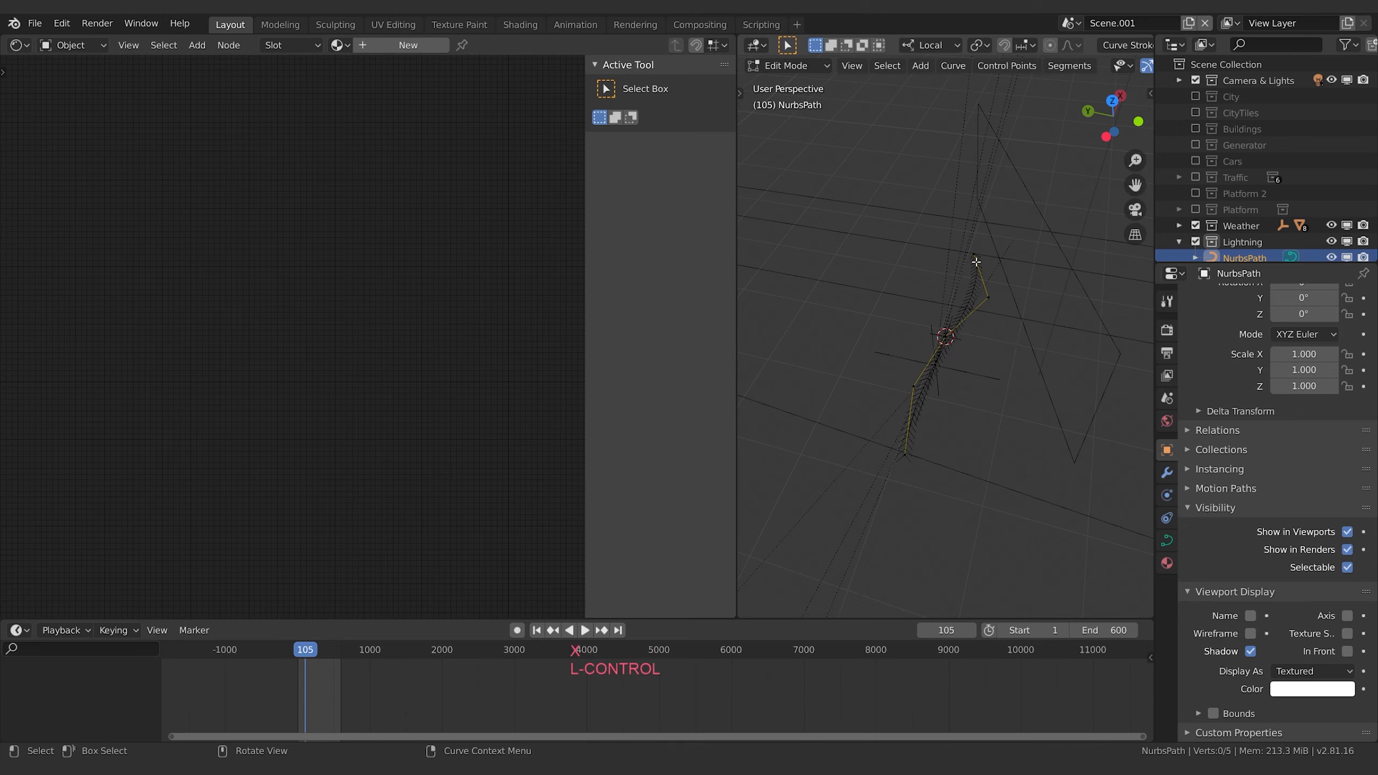
- Extrude two new points from the far end of the path to lengthen the bolt
shift+middle_drag(1028, 237, 944, 332)
key(e)
click(1040, 317)
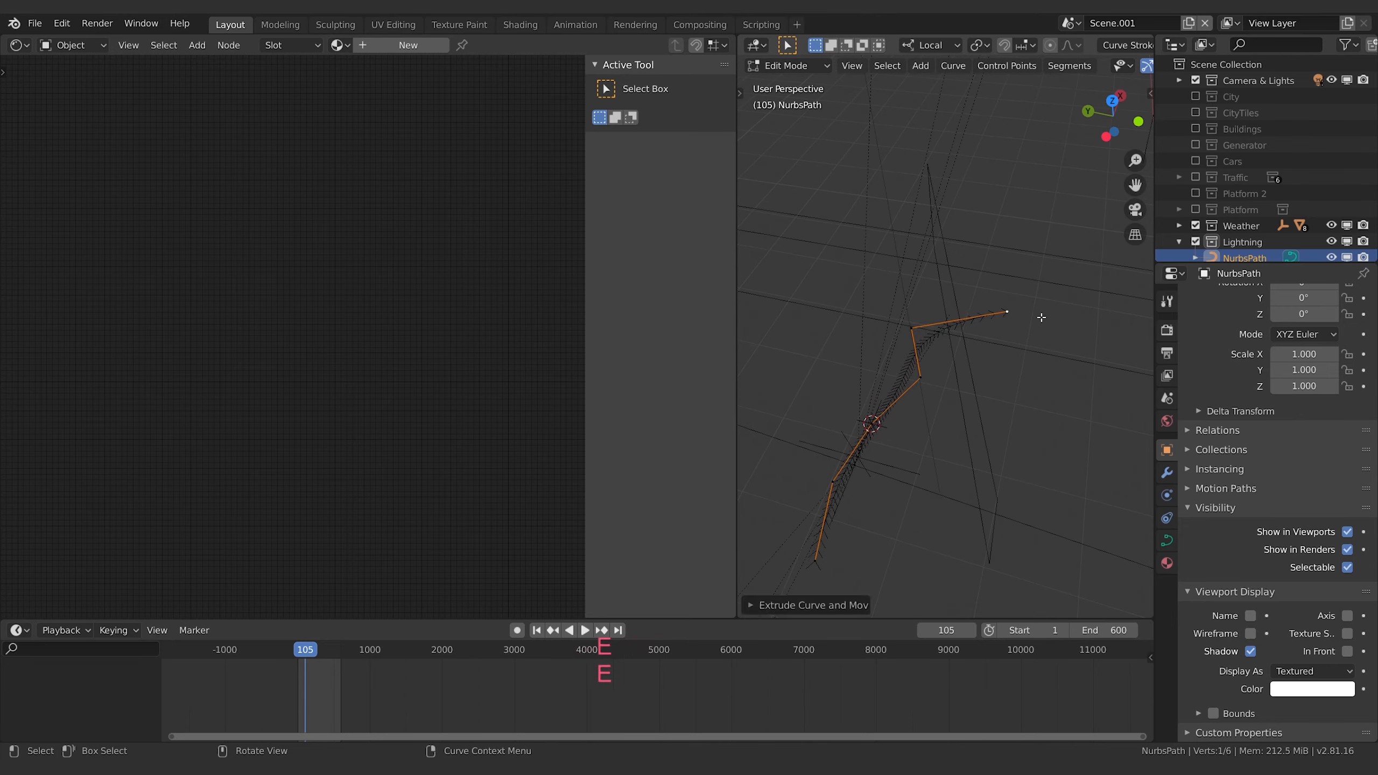
key(e)
click(1032, 307)
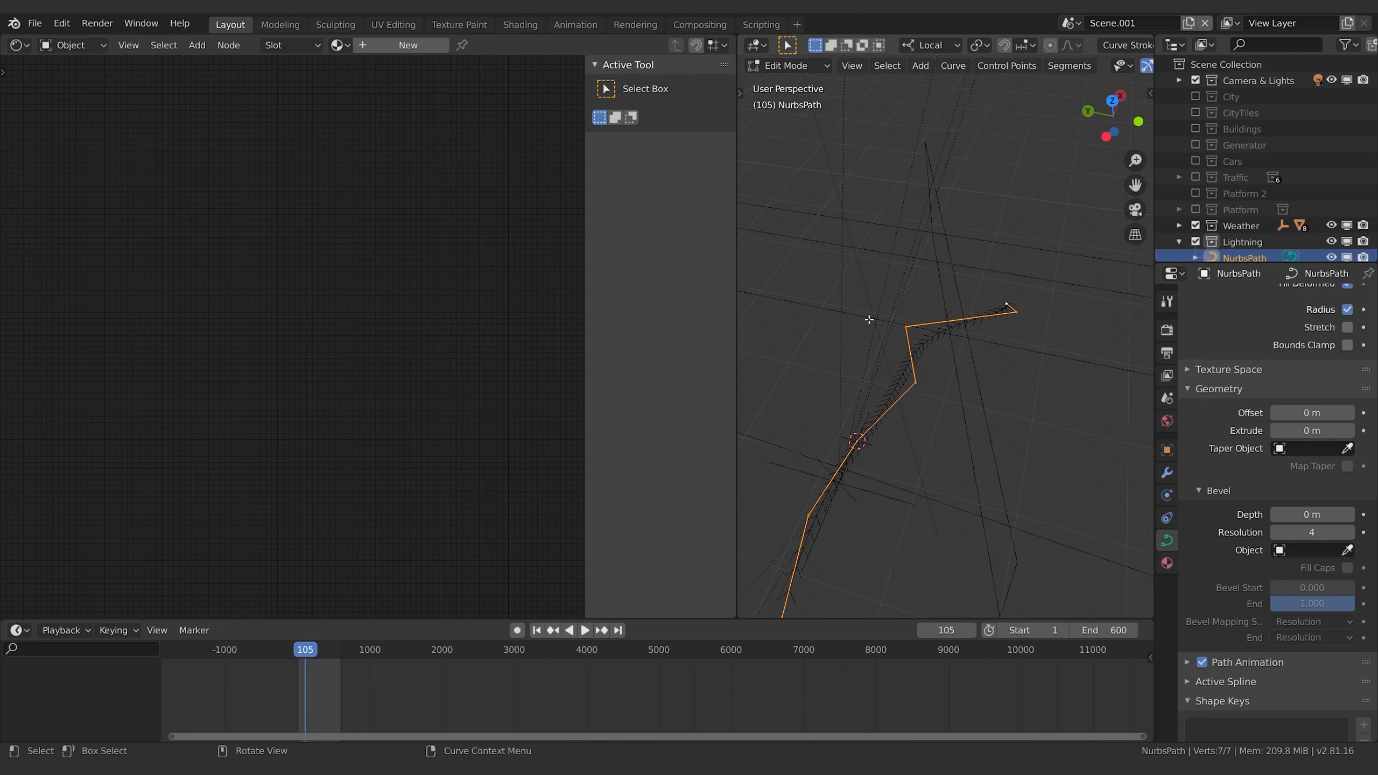
- Set the spline type of the whole path to Poly
right_click(904, 325)
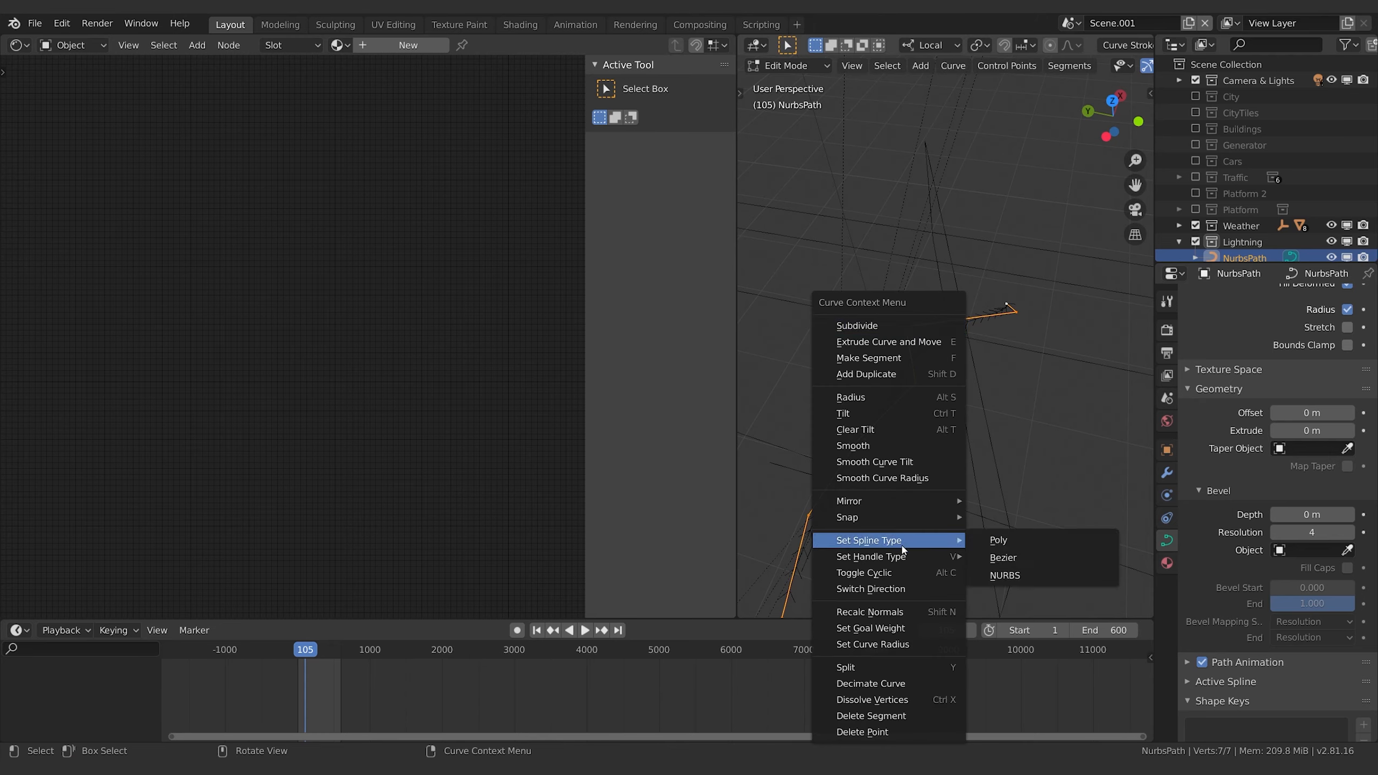
mouse_move(910, 537)
click(1005, 539)
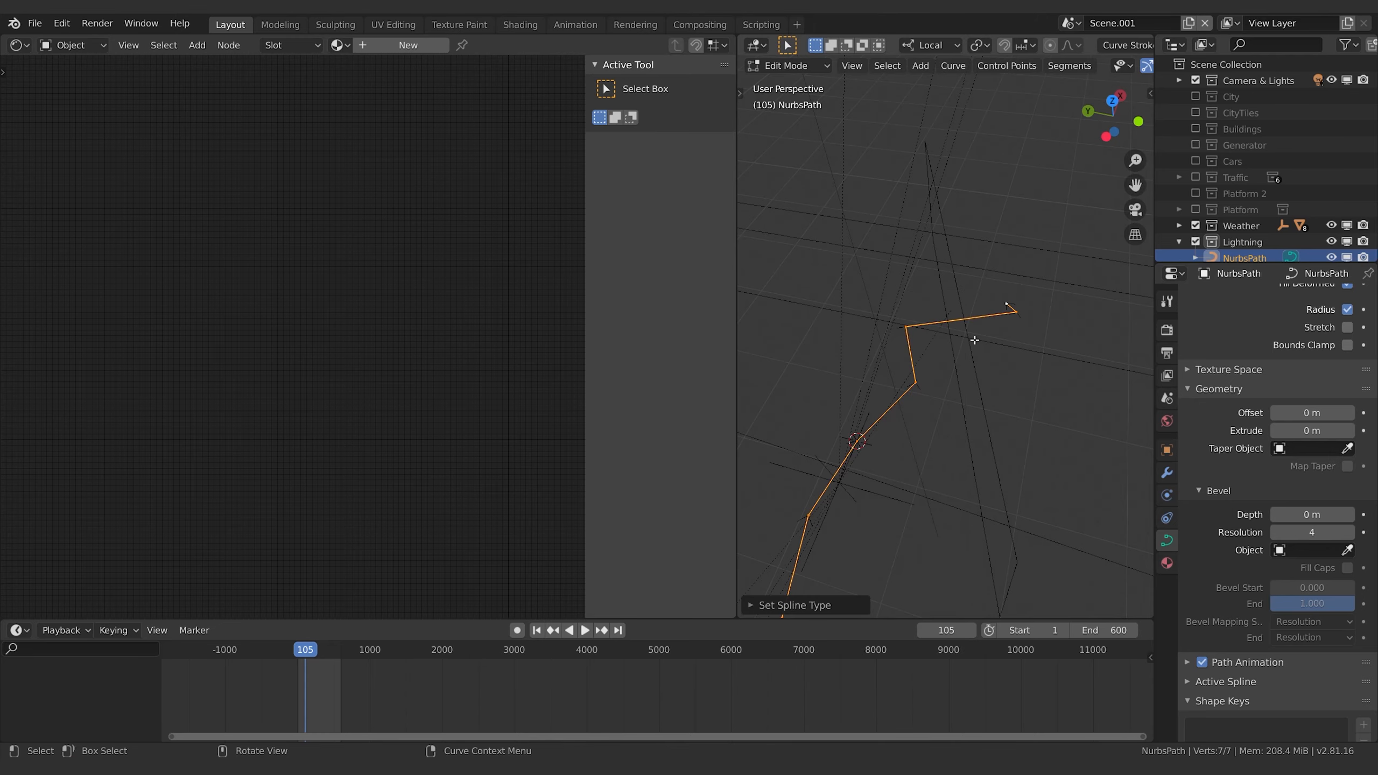
- Move the last control point of the path outward to lengthen its end segment
middle_drag(930, 376, 934, 376)
click(920, 399)
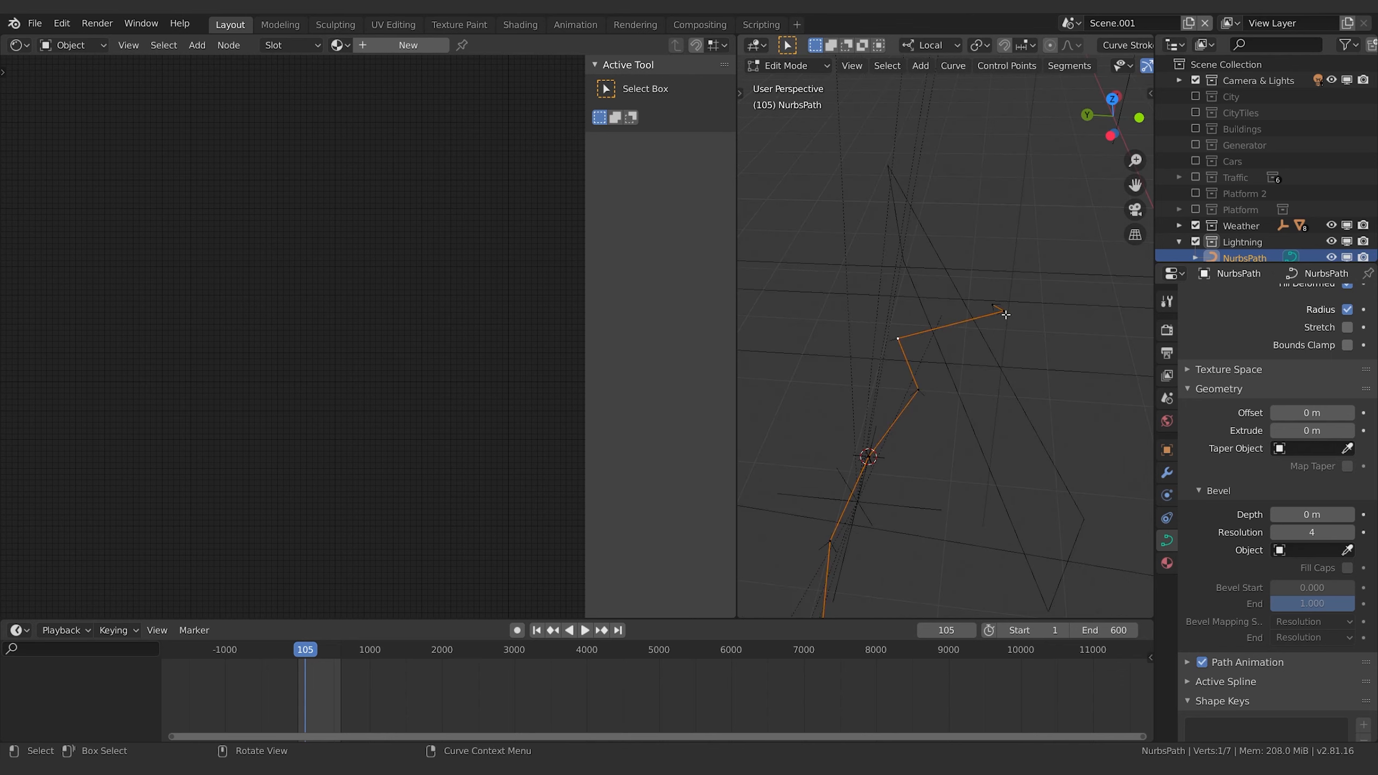
key(g)
click(961, 269)
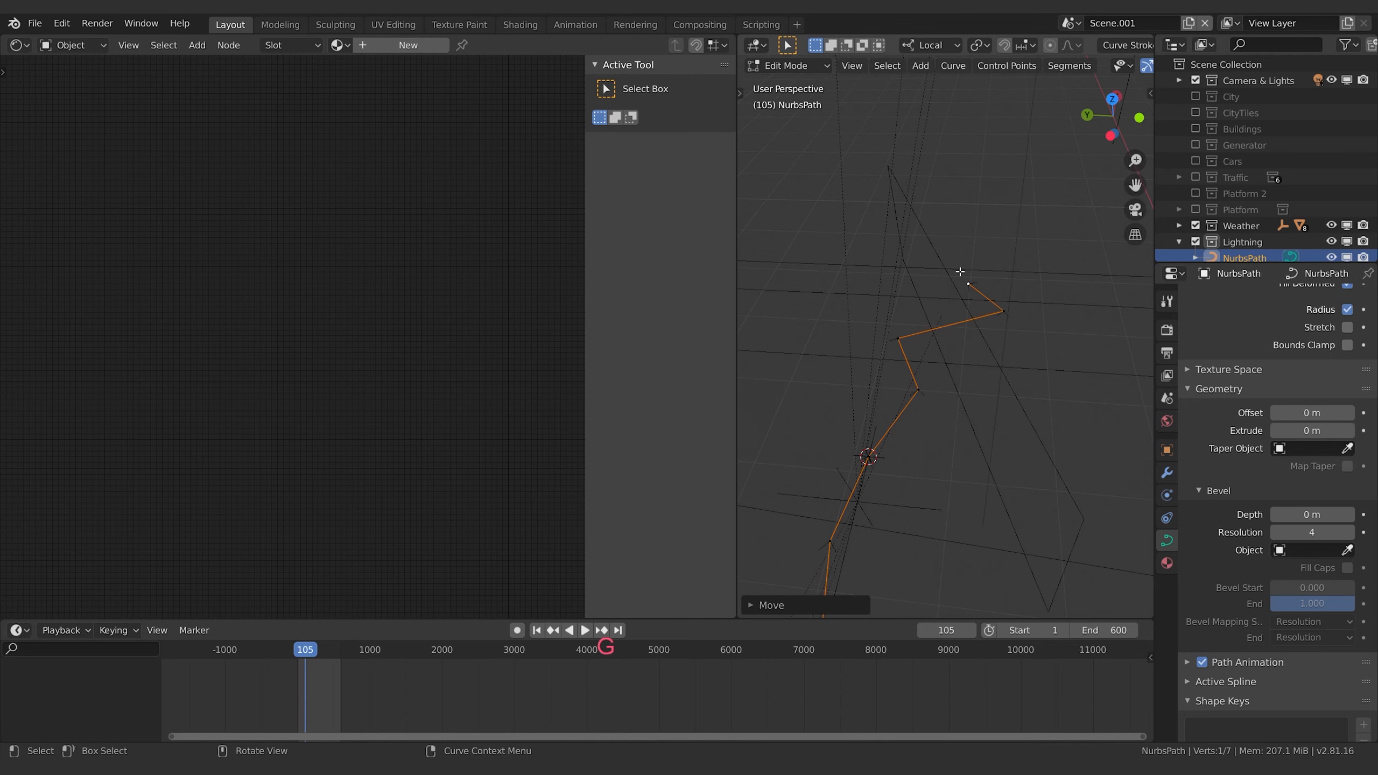
- Extrude eight more points from the path's end in an irregular zigzag of short and long segments
key(e)
click(960, 271)
key(e)
click(961, 270)
key(e)
click(969, 265)
key(e)
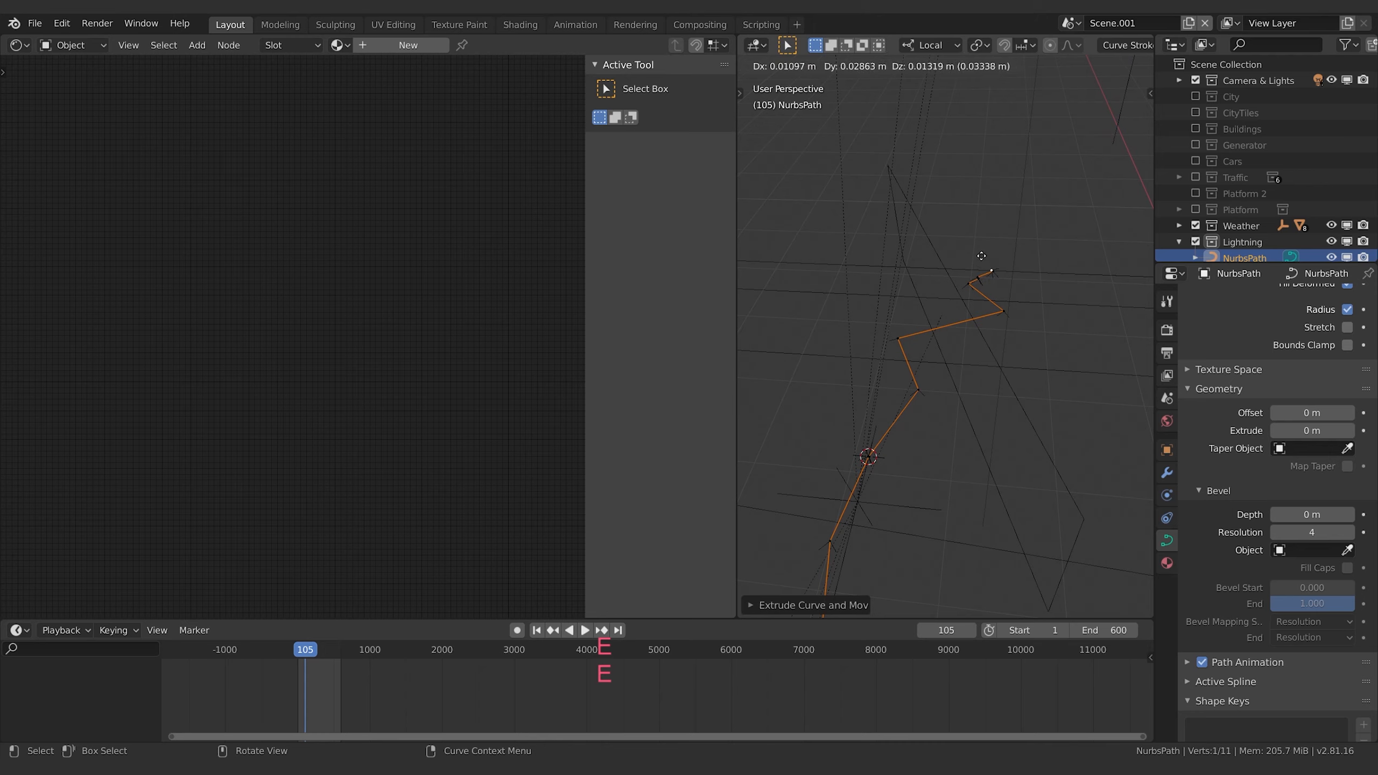
click(934, 230)
key(e)
click(943, 228)
key(e)
click(943, 224)
key(e)
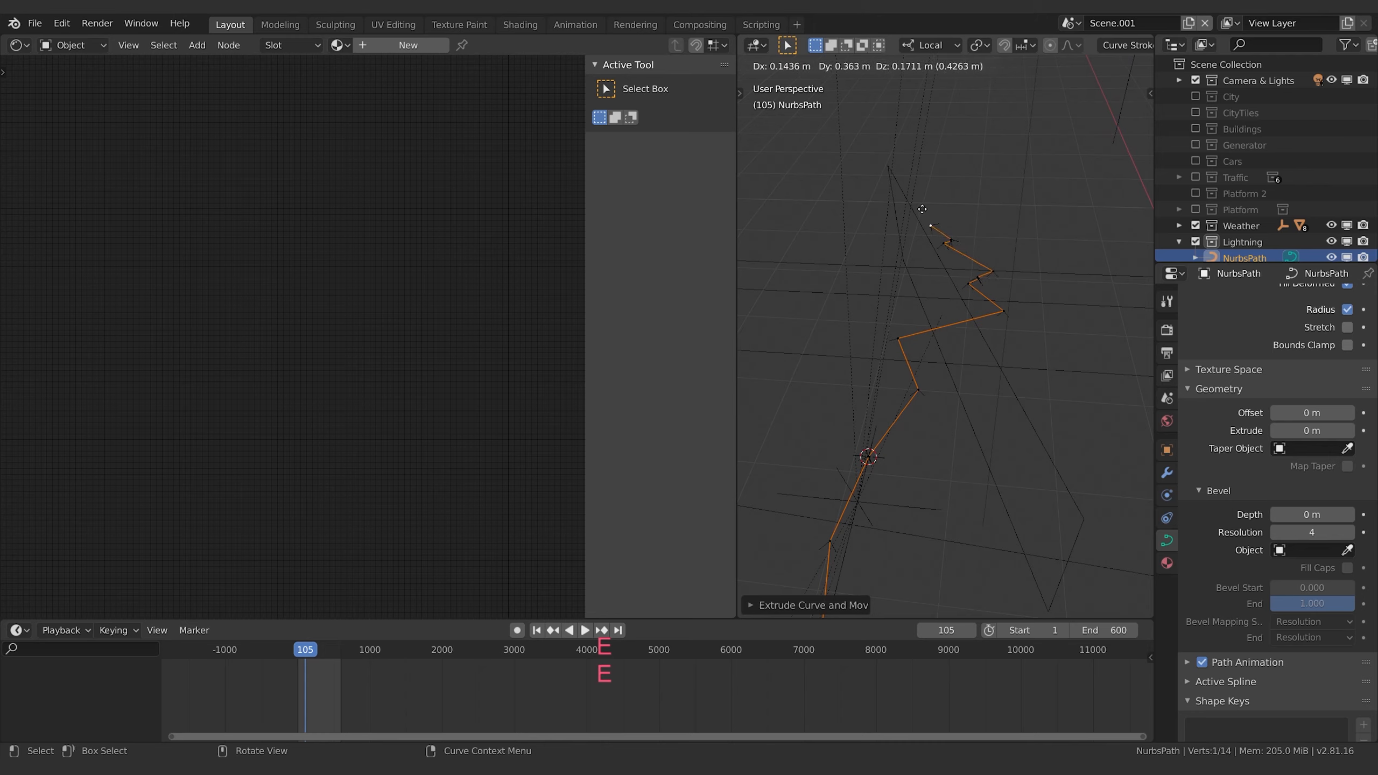
click(921, 205)
key(e)
click(937, 162)
- From a low viewing angle, extrude four further points sideways so the bolt's tip gains depth
middle_drag(965, 243, 1022, 357)
key(e)
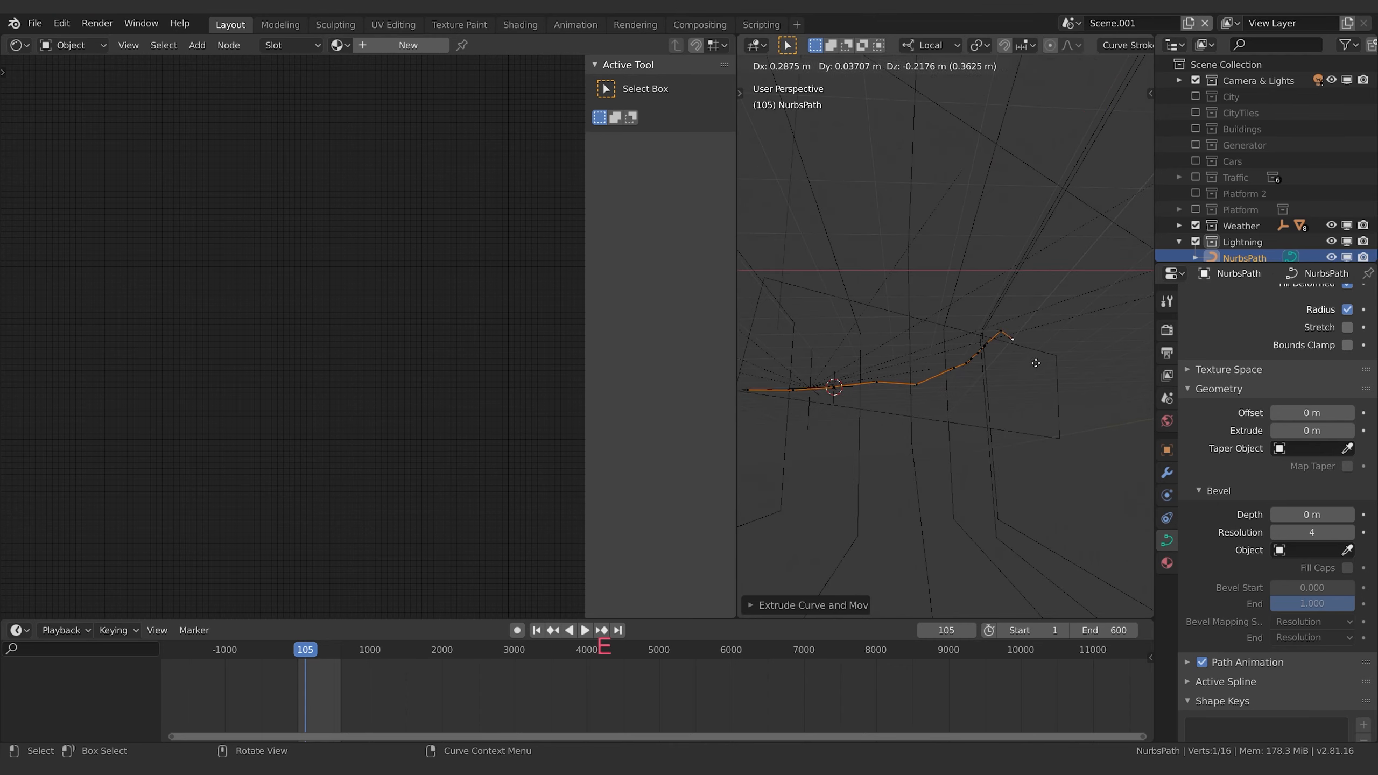
click(1037, 364)
key(e)
click(1044, 362)
key(e)
click(1046, 363)
key(e)
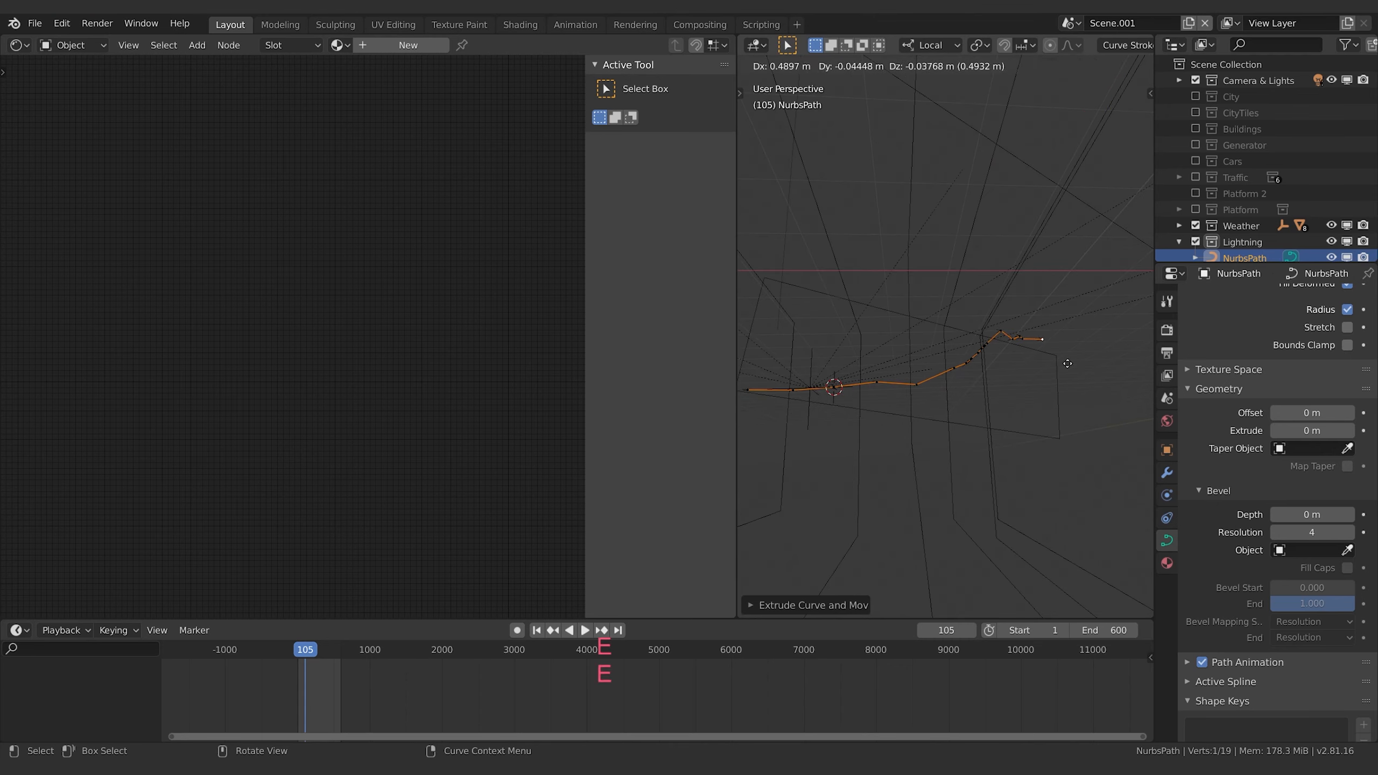
click(1067, 363)
- Duplicate the bend point before the bolt's long sideways segment in place as the start of a branch
middle_drag(1000, 343, 1013, 413)
scroll(975, 379, up, 3)
scroll(953, 384, up, 3)
middle_drag(1066, 455, 980, 417)
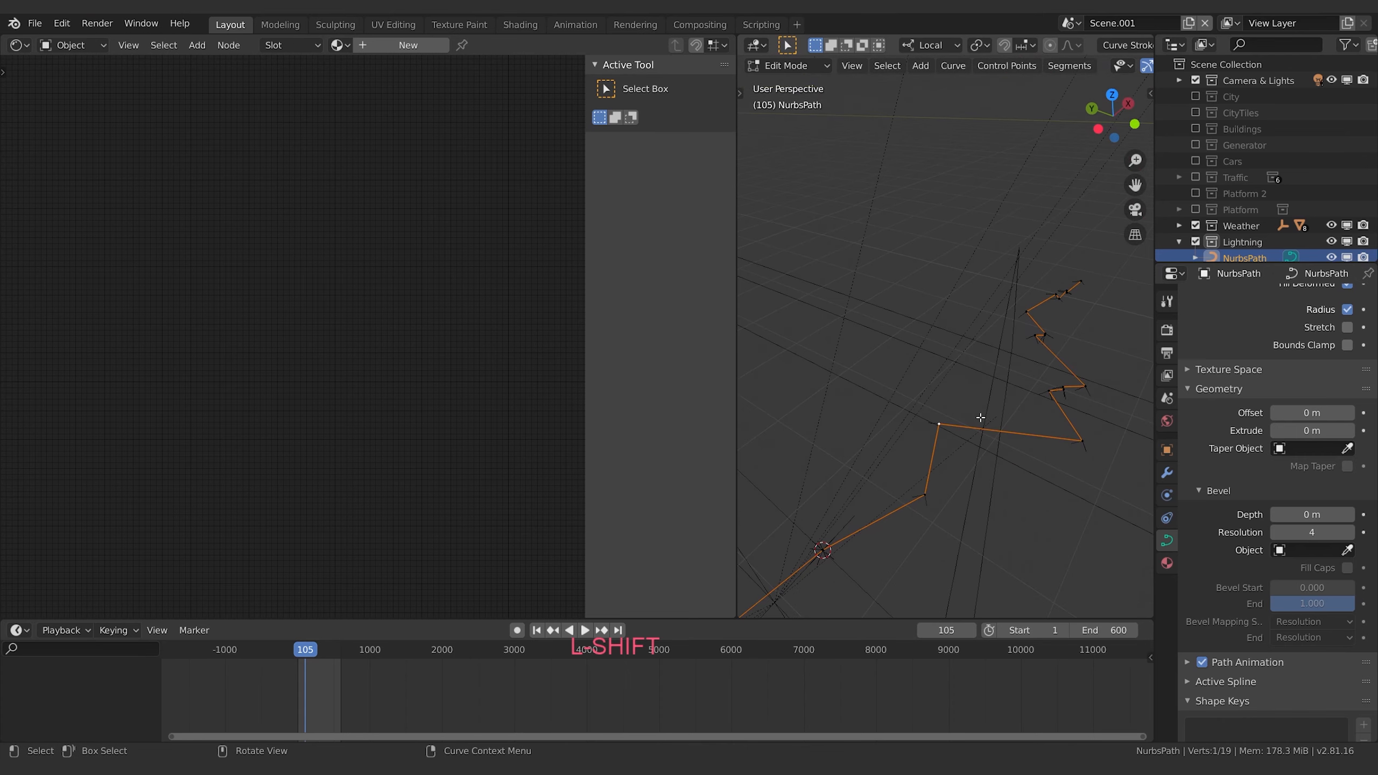
key(shift+d)
key(Escape)
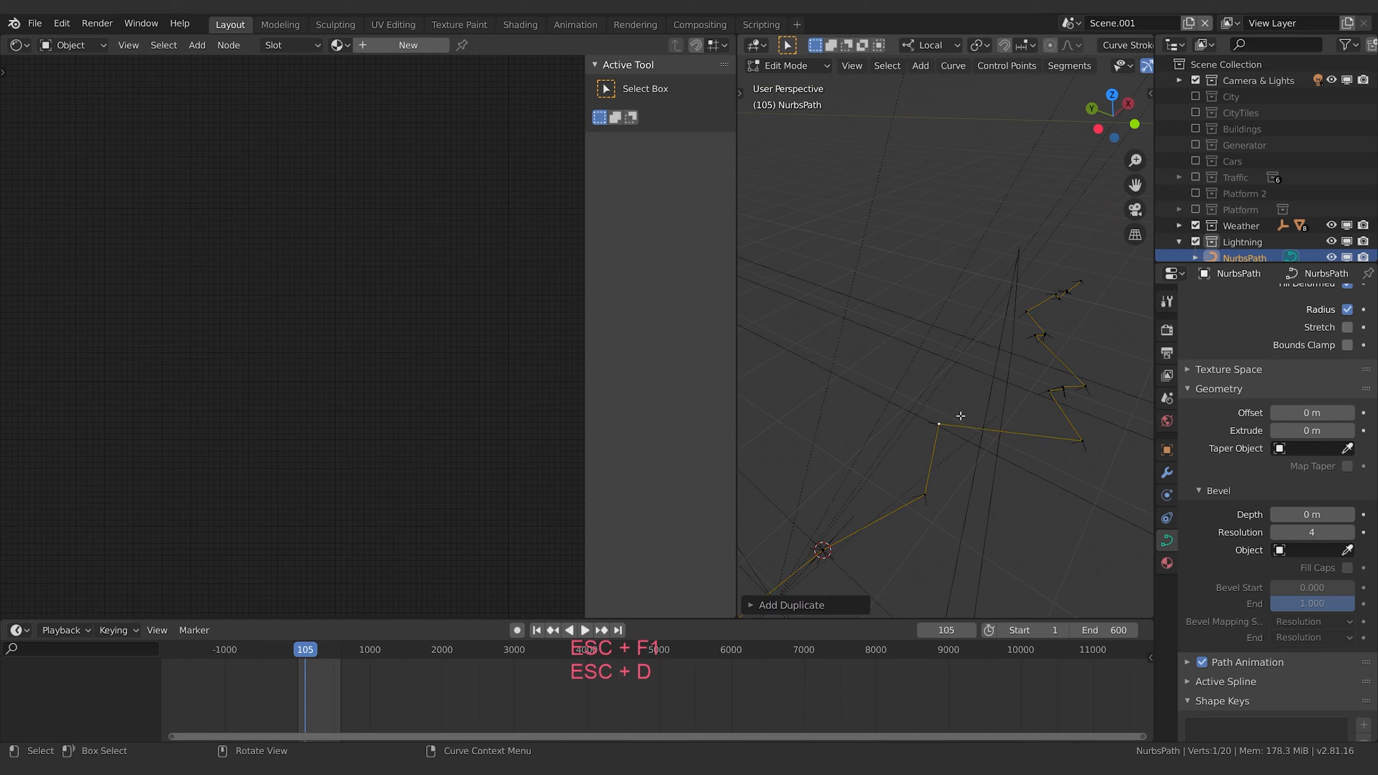
- Extrude six points upward from the duplicated point to form a small jagged side branch
key(e)
click(961, 393)
key(e)
click(974, 383)
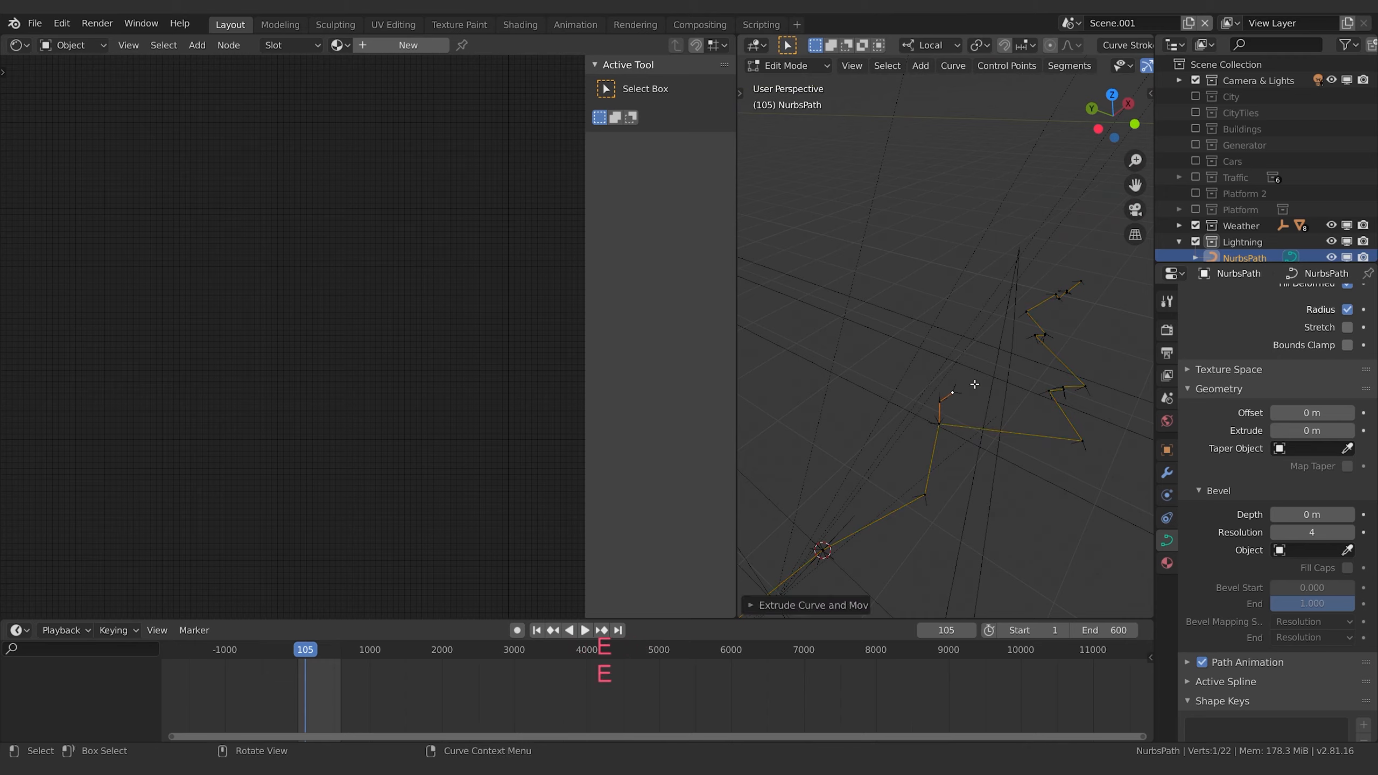
key(e)
click(972, 377)
key(e)
click(960, 367)
key(e)
click(968, 356)
key(e)
click(979, 332)
- Extrude a second jagged branch of seven points beside another bend of the main bolt and return to Object Mode
mouse_move(988, 384)
middle_down()
mouse_move(948, 440)
mouse_move(972, 468)
mouse_move(1027, 409)
mouse_move(1007, 404)
middle_up()
click(983, 400)
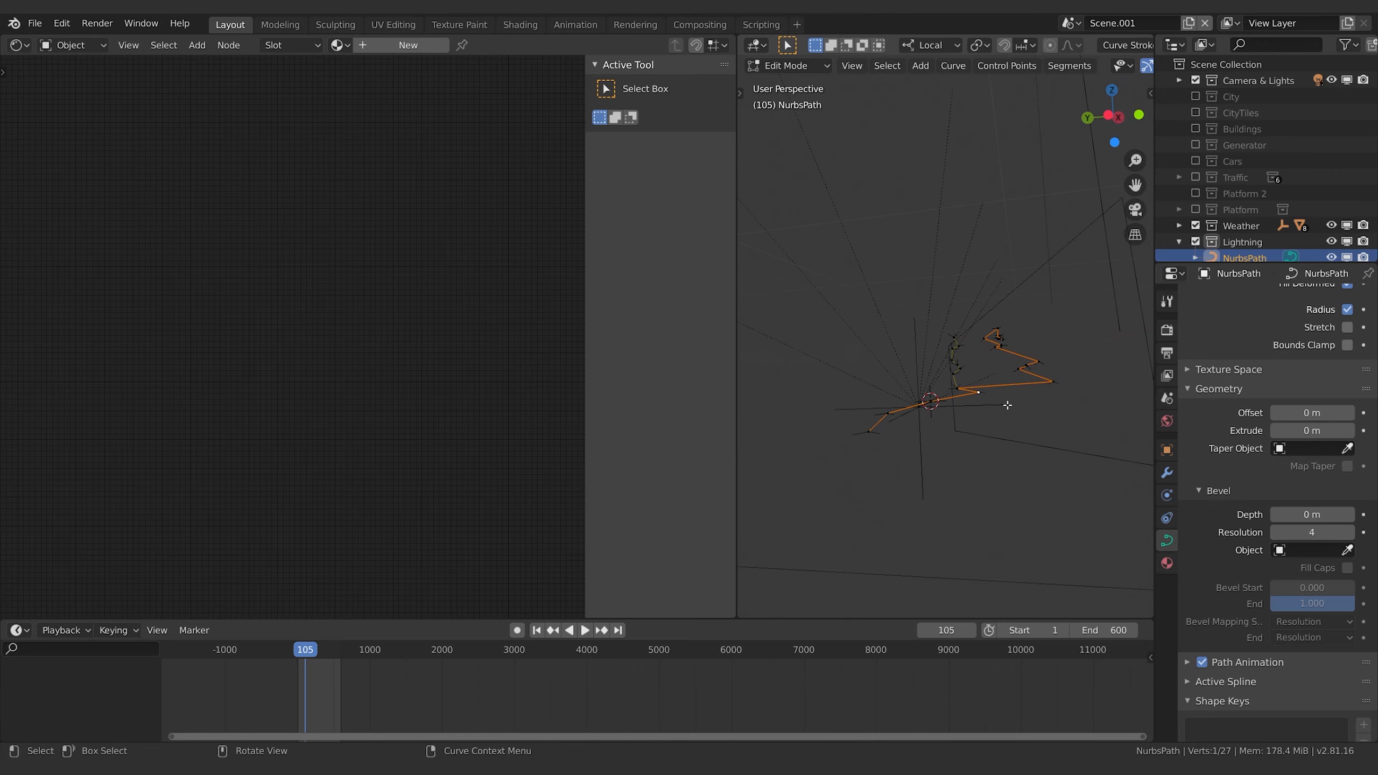
key(e)
click(1021, 410)
key(e)
click(1028, 424)
key(e)
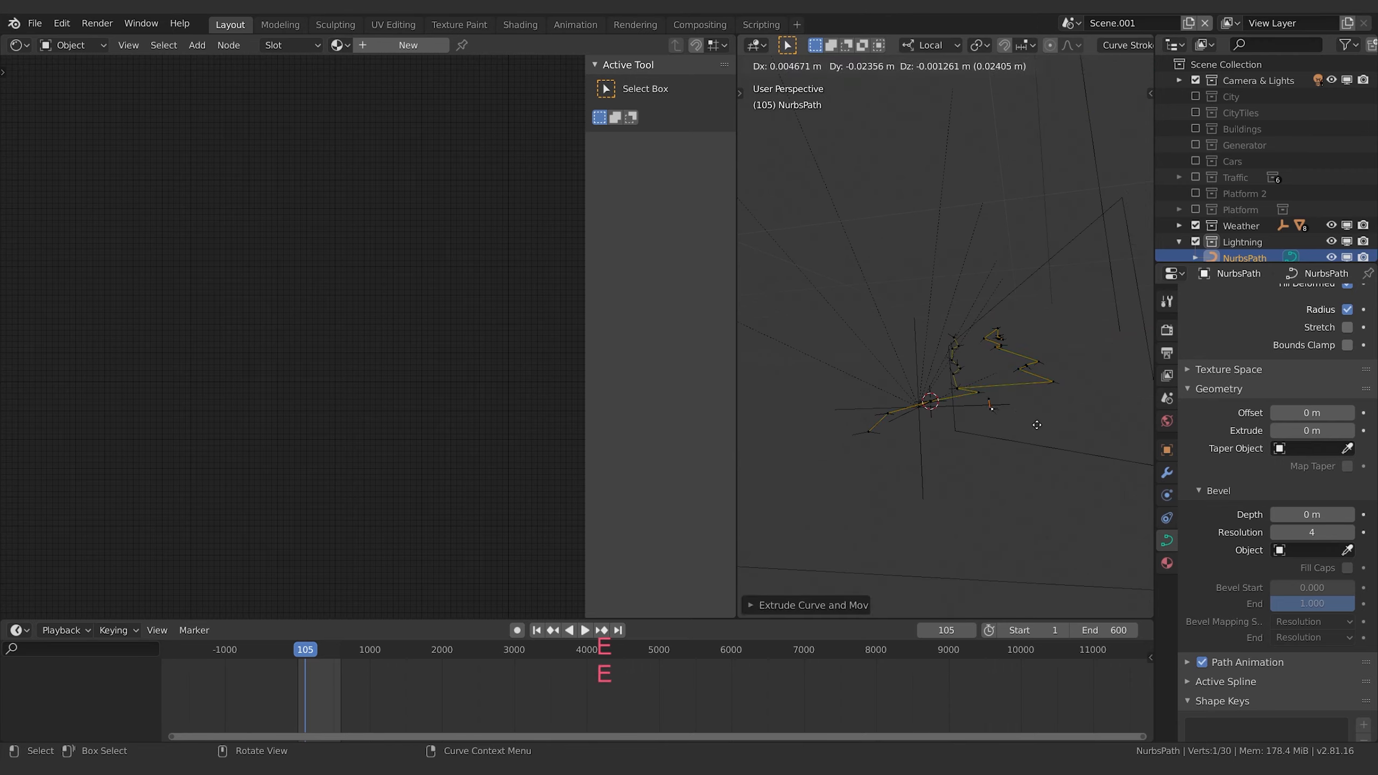
click(1041, 426)
key(e)
click(1062, 424)
key(e)
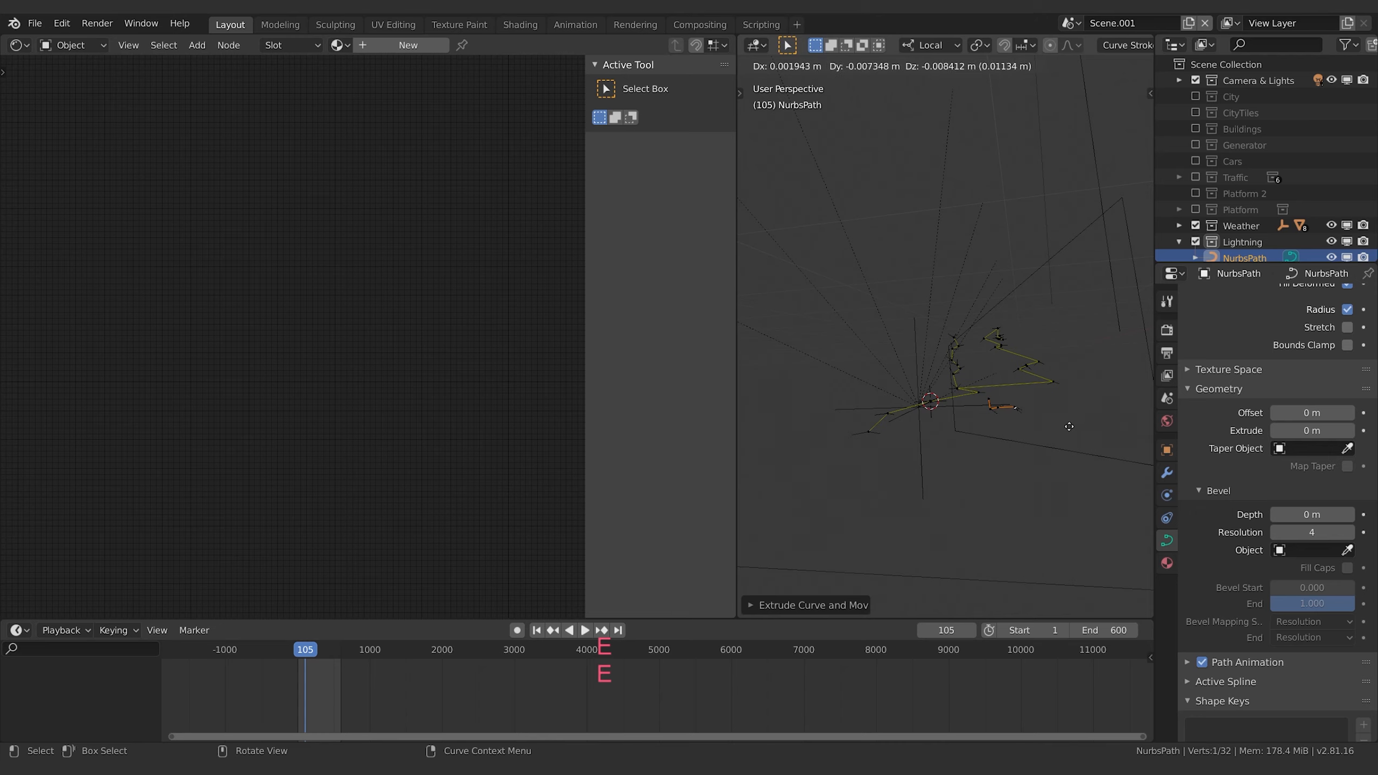
click(1074, 428)
key(e)
click(1106, 408)
key(e)
click(1110, 405)
key(Tab)
- Give the lightning curve a bevel depth of 0.06 m and set the bevel End to 1.000
middle_drag(1101, 410, 944, 469)
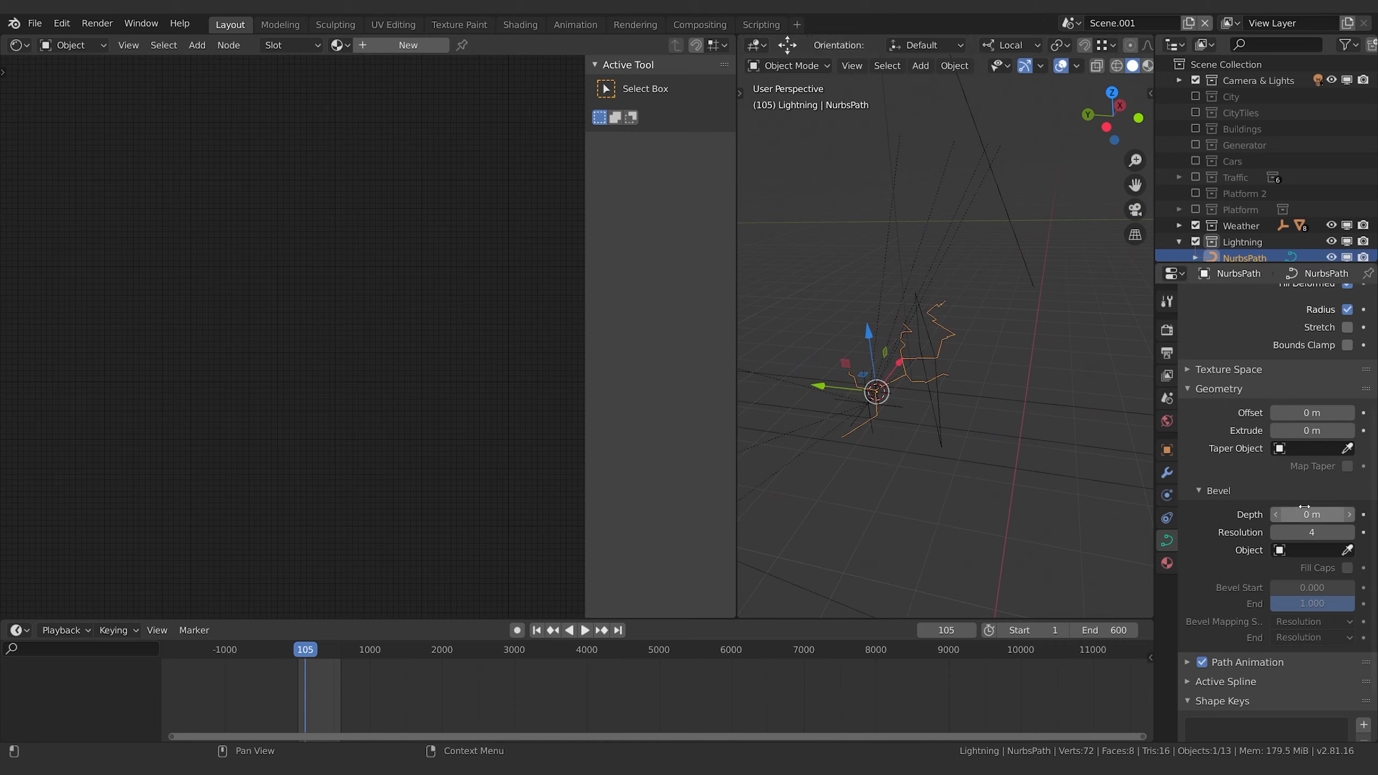
drag(1307, 509, 1337, 509)
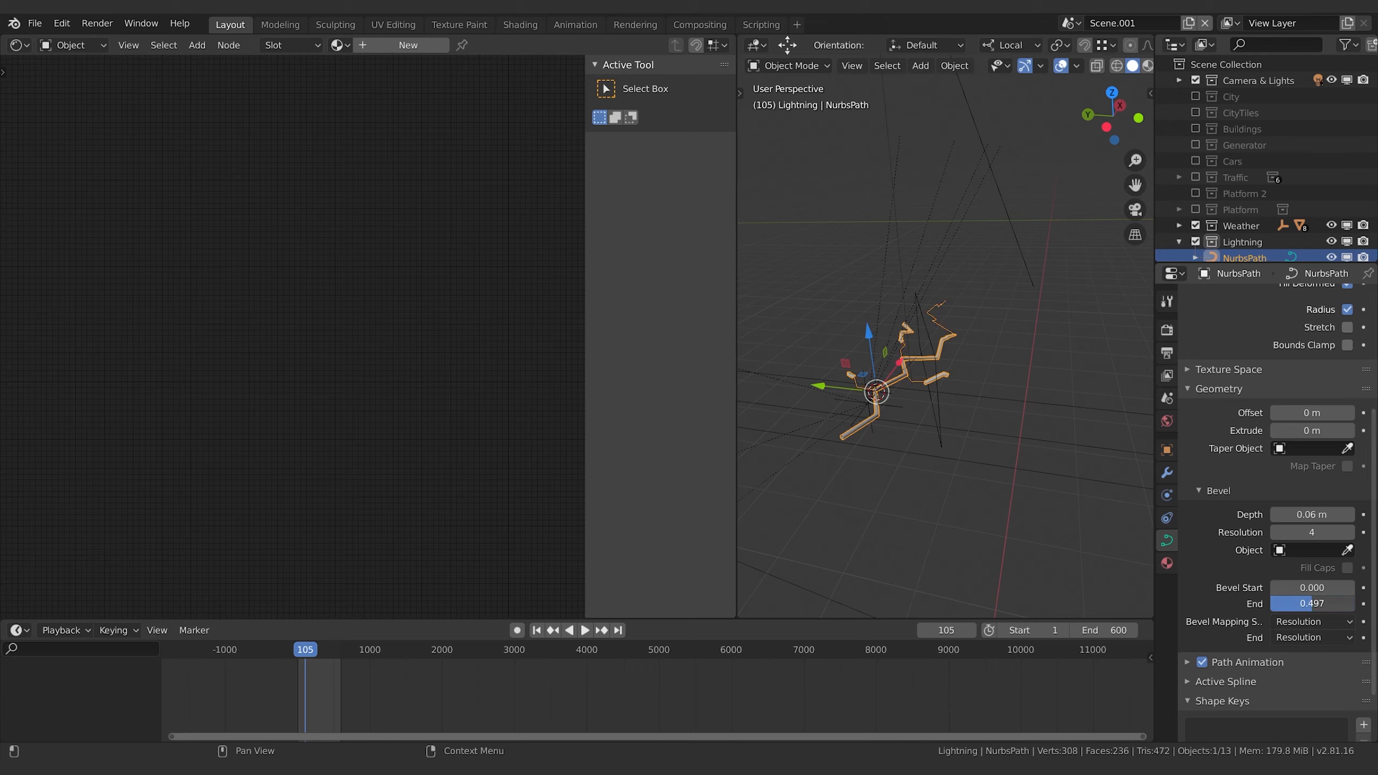
drag(1312, 603, 1354, 604)
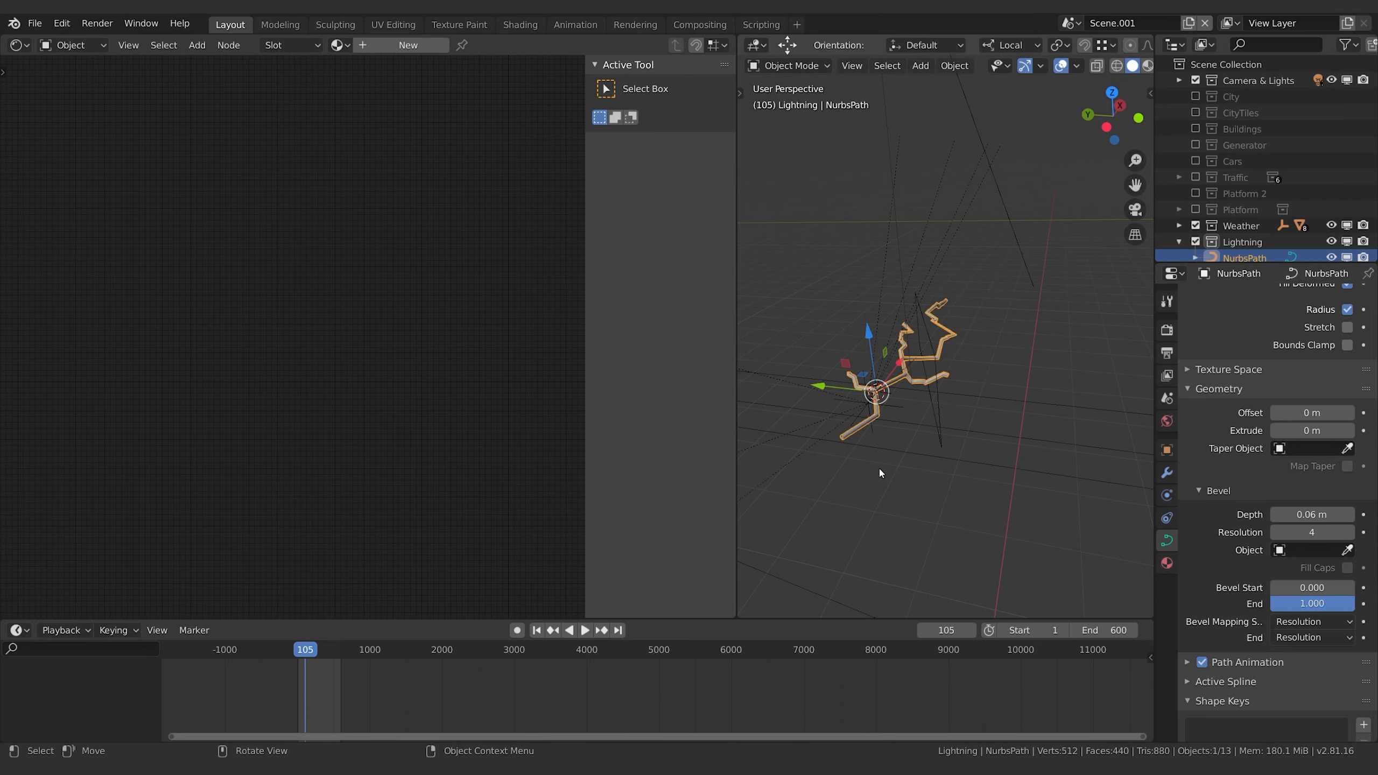
- In the camera view, raise the lightning along Z into the sky and shift it along its local X axis
middle_drag(879, 466, 941, 456)
key(KP_0)
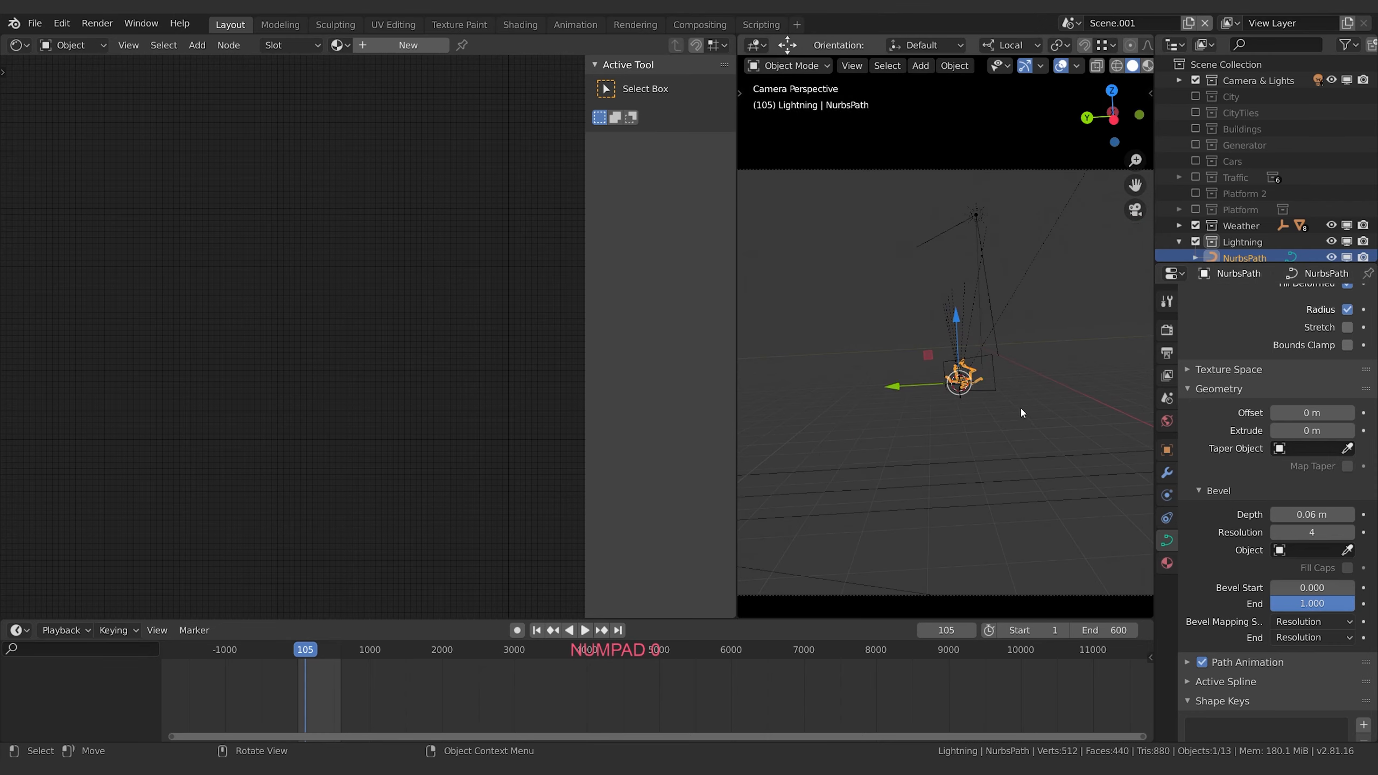
key(g)
key(z)
click(1005, 308)
key(g)
key(x)
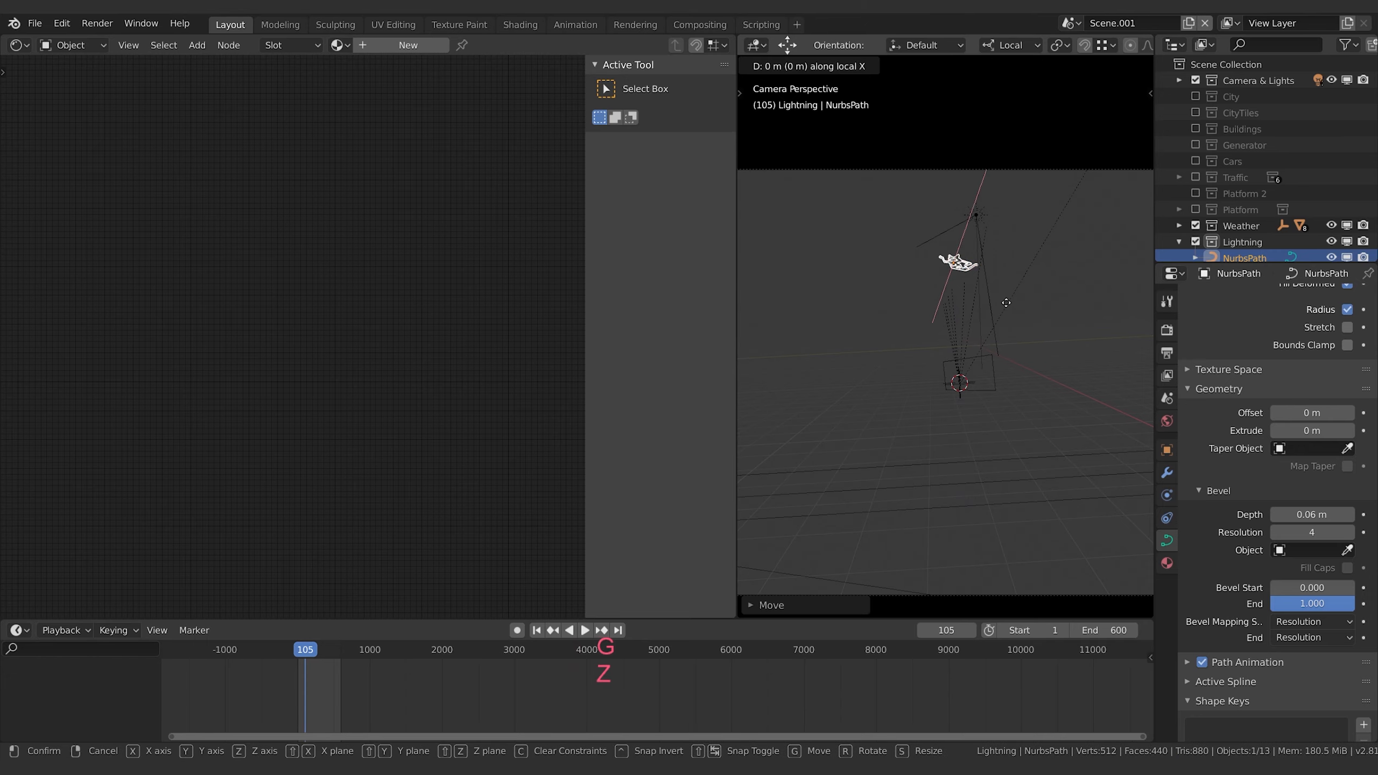
click(895, 279)
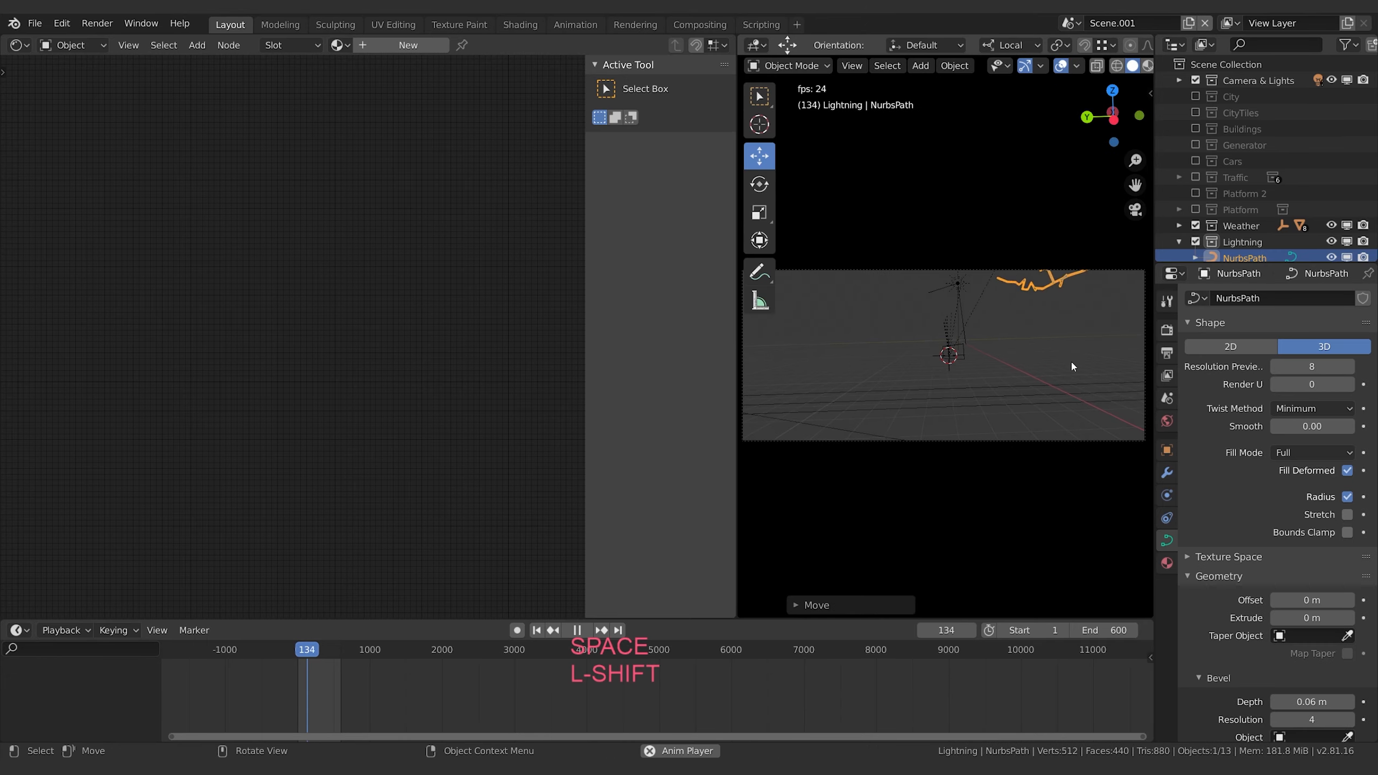
- Return to frame 1 and thin the lightning by reducing its bevel depth to 0.01 m
key(shift+Left)
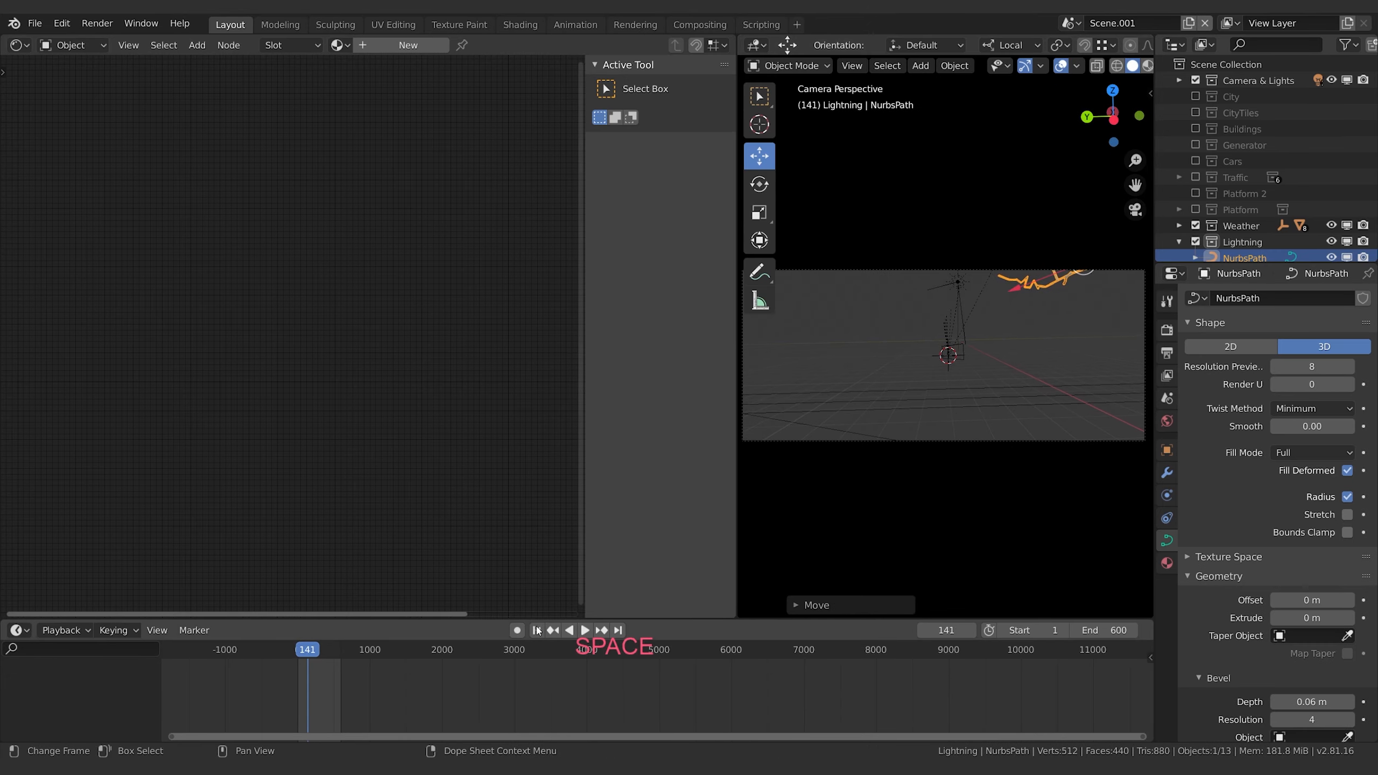
scroll(1125, 337, up, 3)
shift+middle_drag(1102, 269, 903, 352)
scroll(966, 455, up, 1)
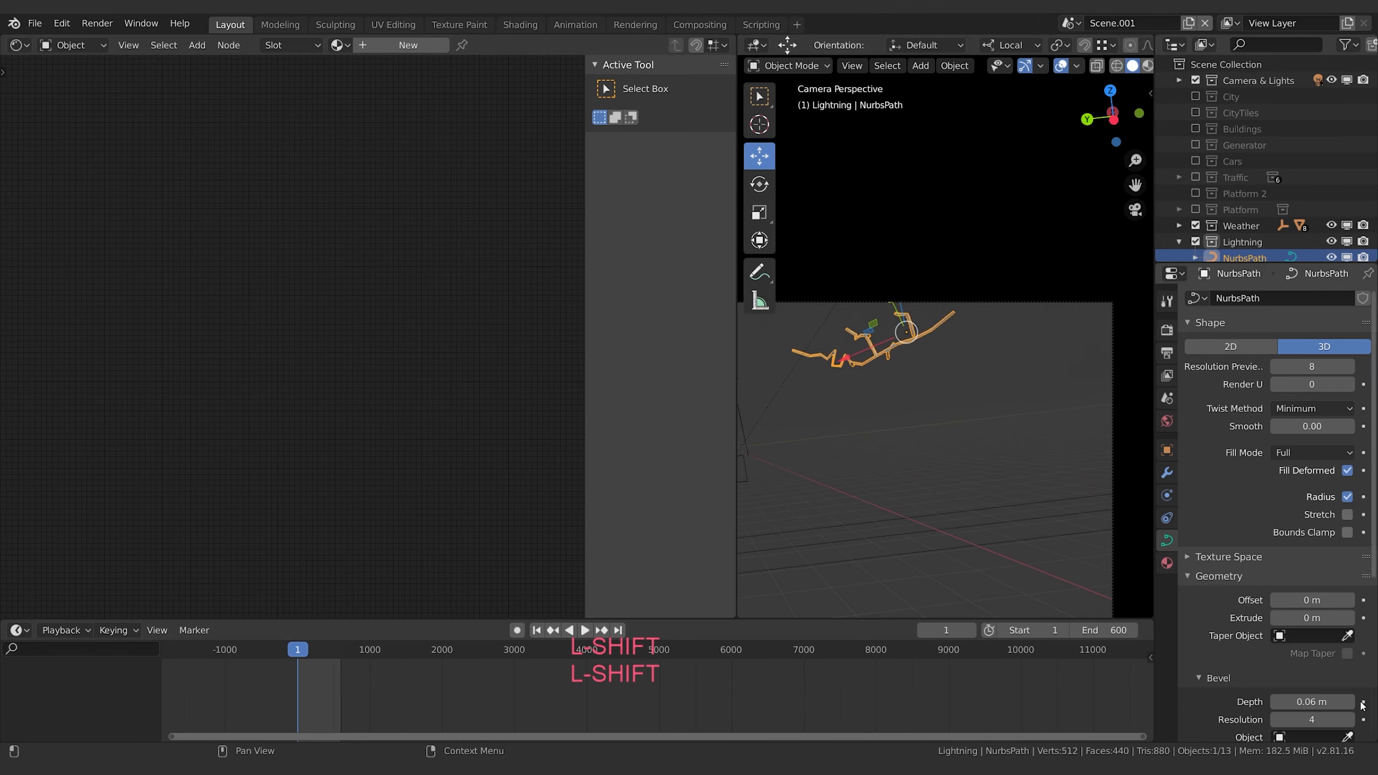
click(1278, 702)
click(1278, 703)
click(1278, 702)
click(1278, 703)
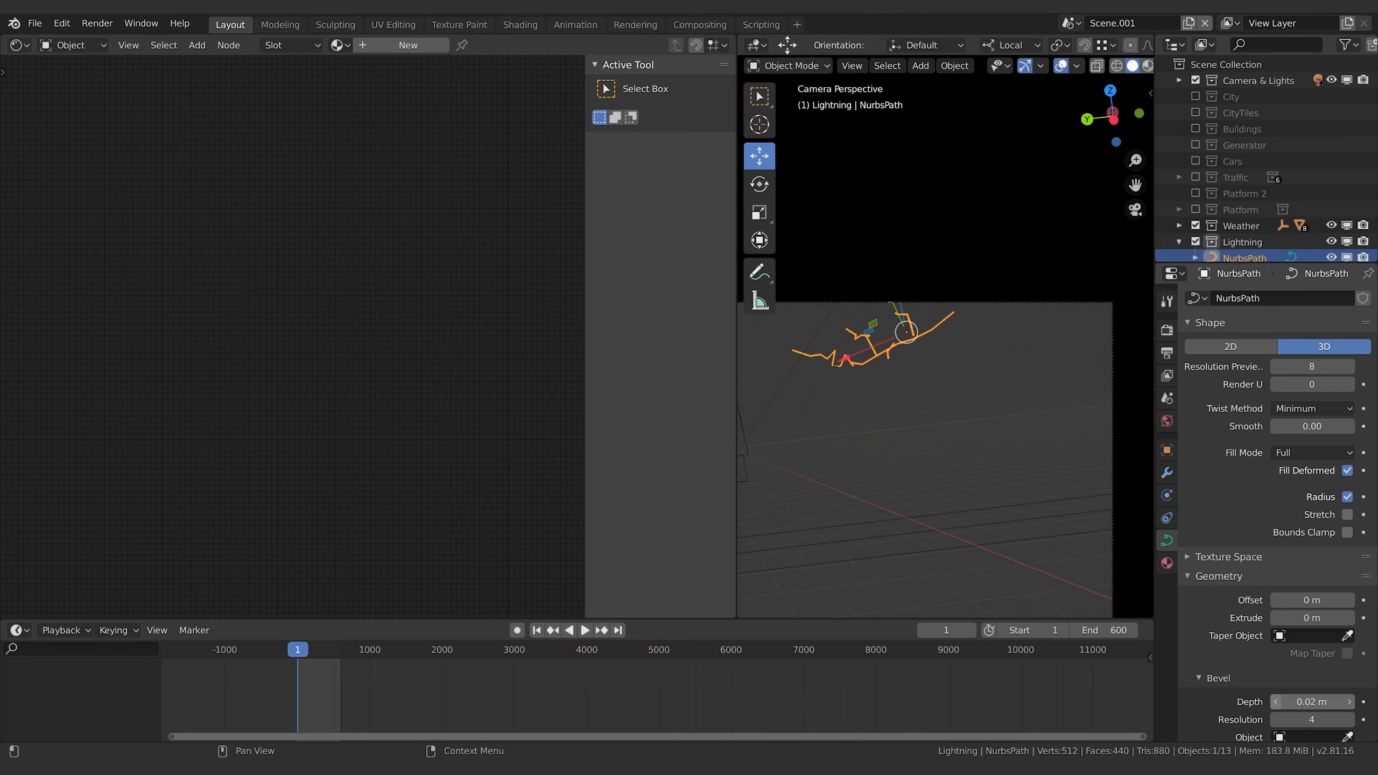
click(1278, 702)
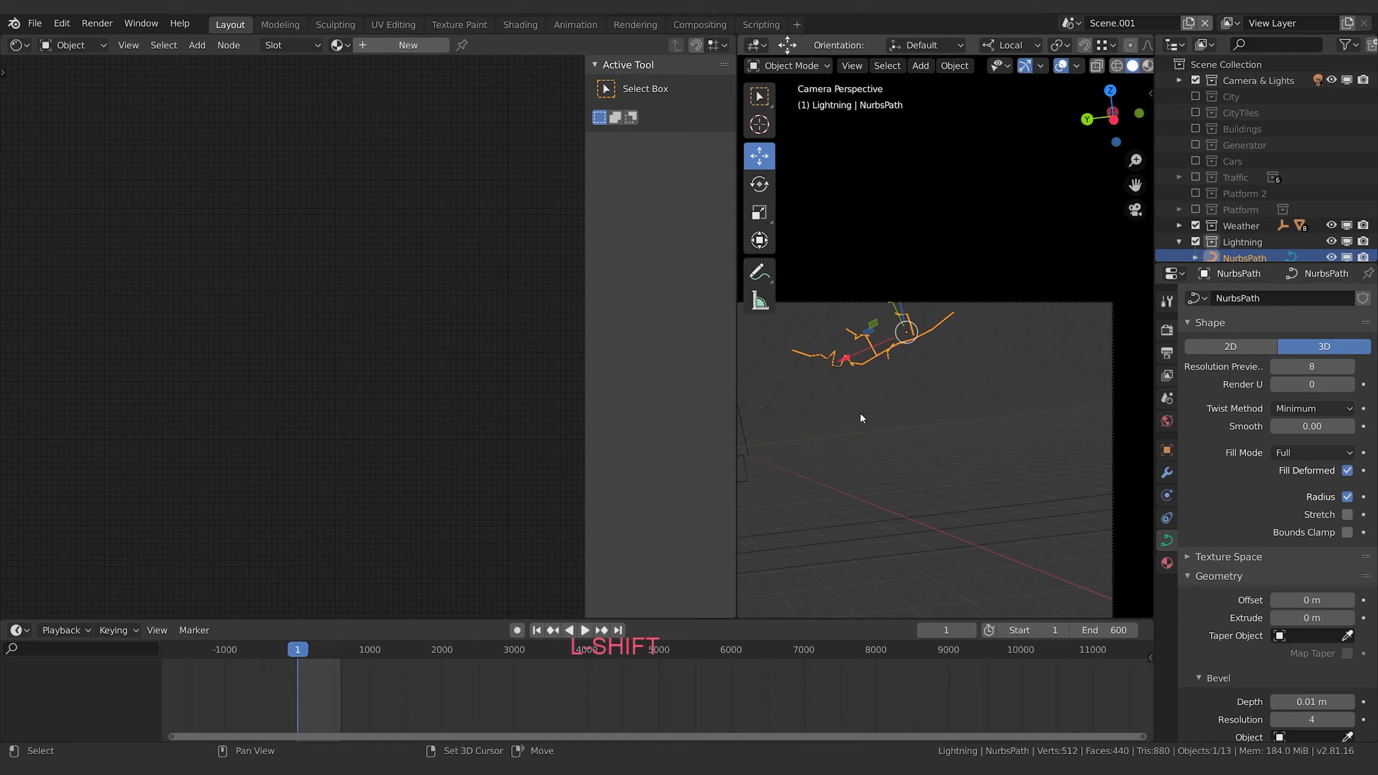
- In Edit Mode, move one branch's base point onto the main bolt and shift a bend point of the other upper branch
key(Tab)
scroll(913, 335, up, 3)
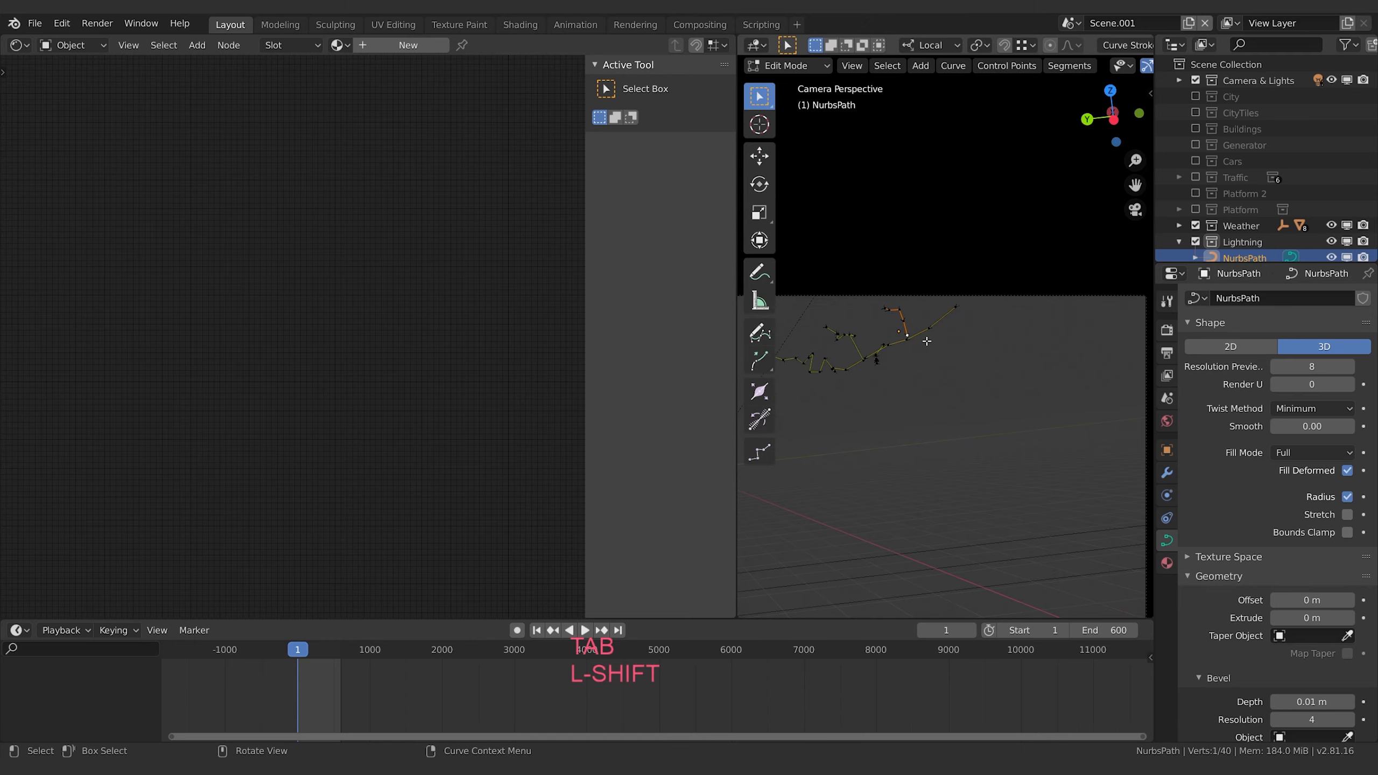
click(1015, 418)
key(g)
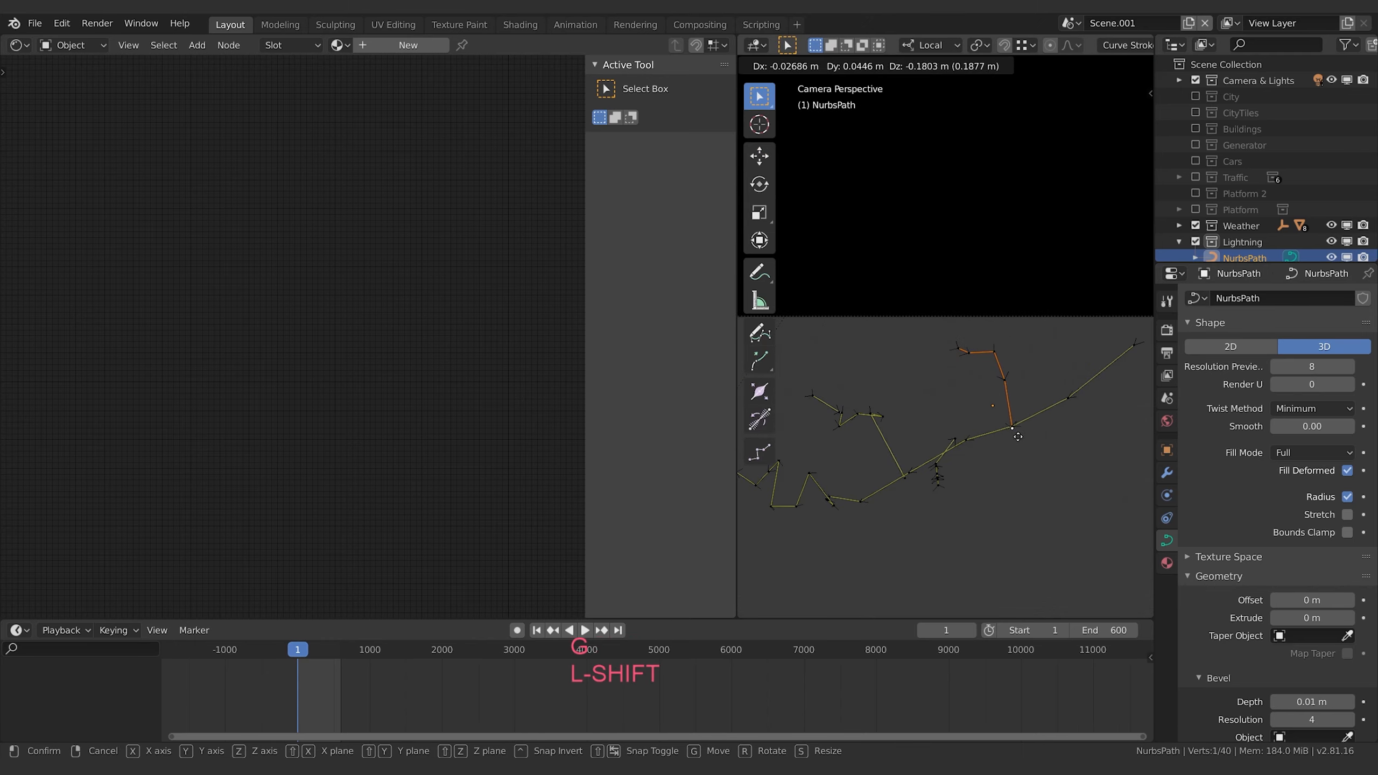
click(1017, 436)
click(884, 416)
key(g)
click(869, 411)
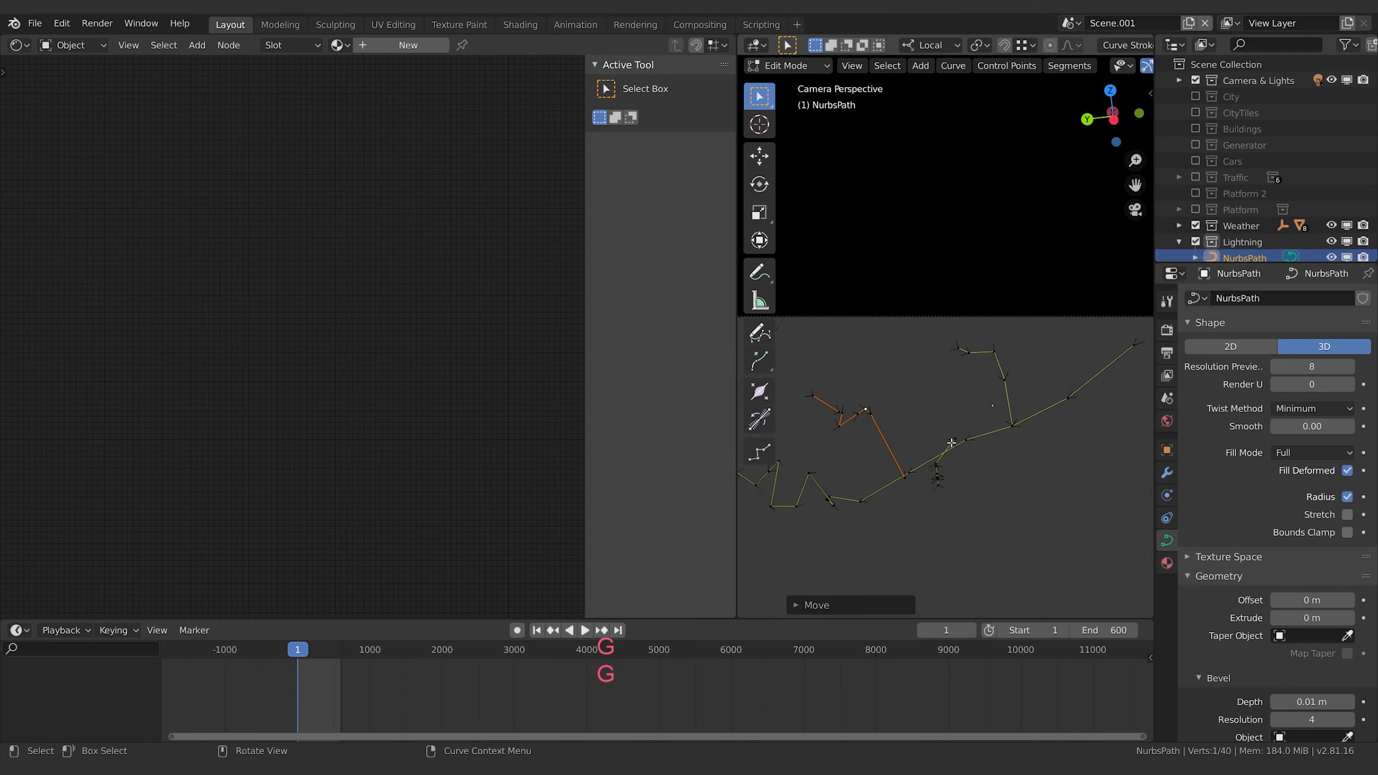
- Move the start point of the short downward branch onto the main bolt and return to Object Mode
scroll(961, 464, down, 2)
key(Tab)
key(Tab)
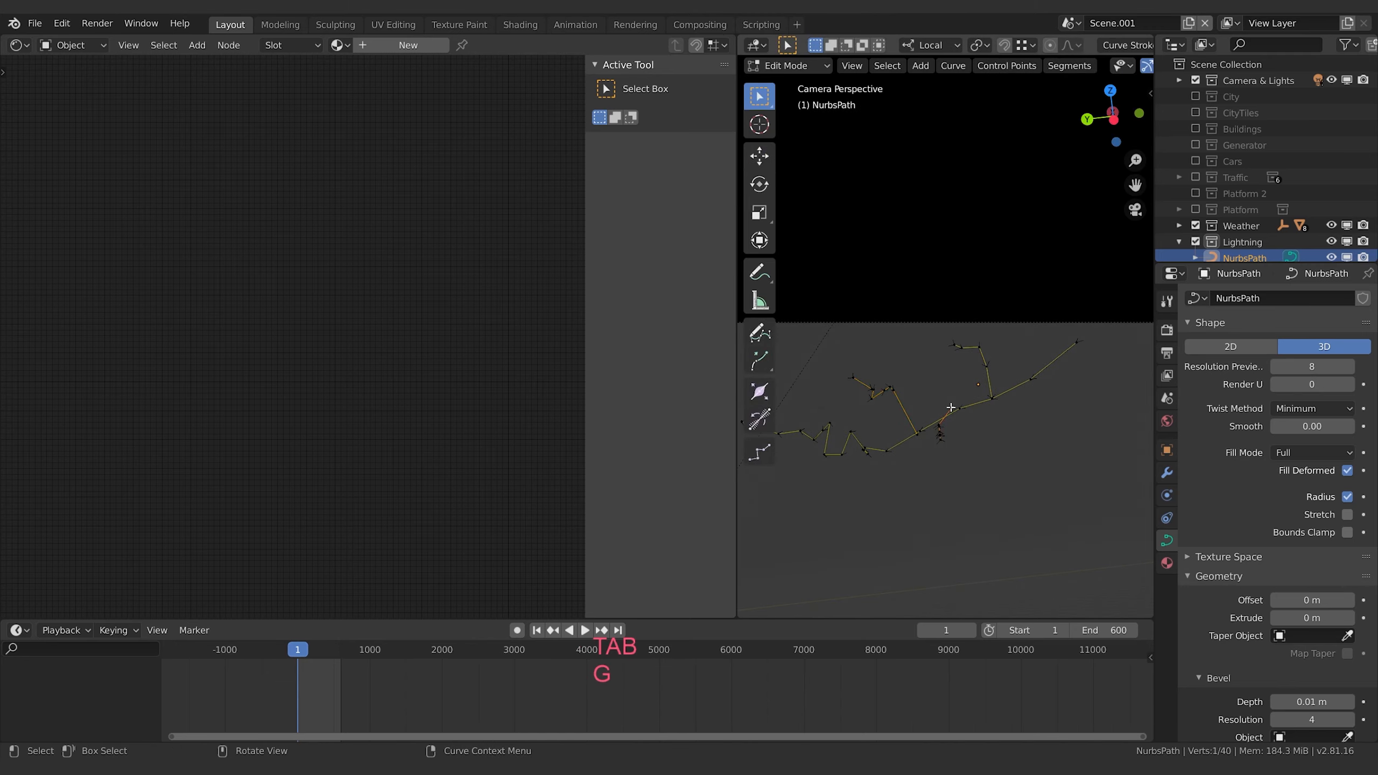
key(g)
click(951, 407)
key(Tab)
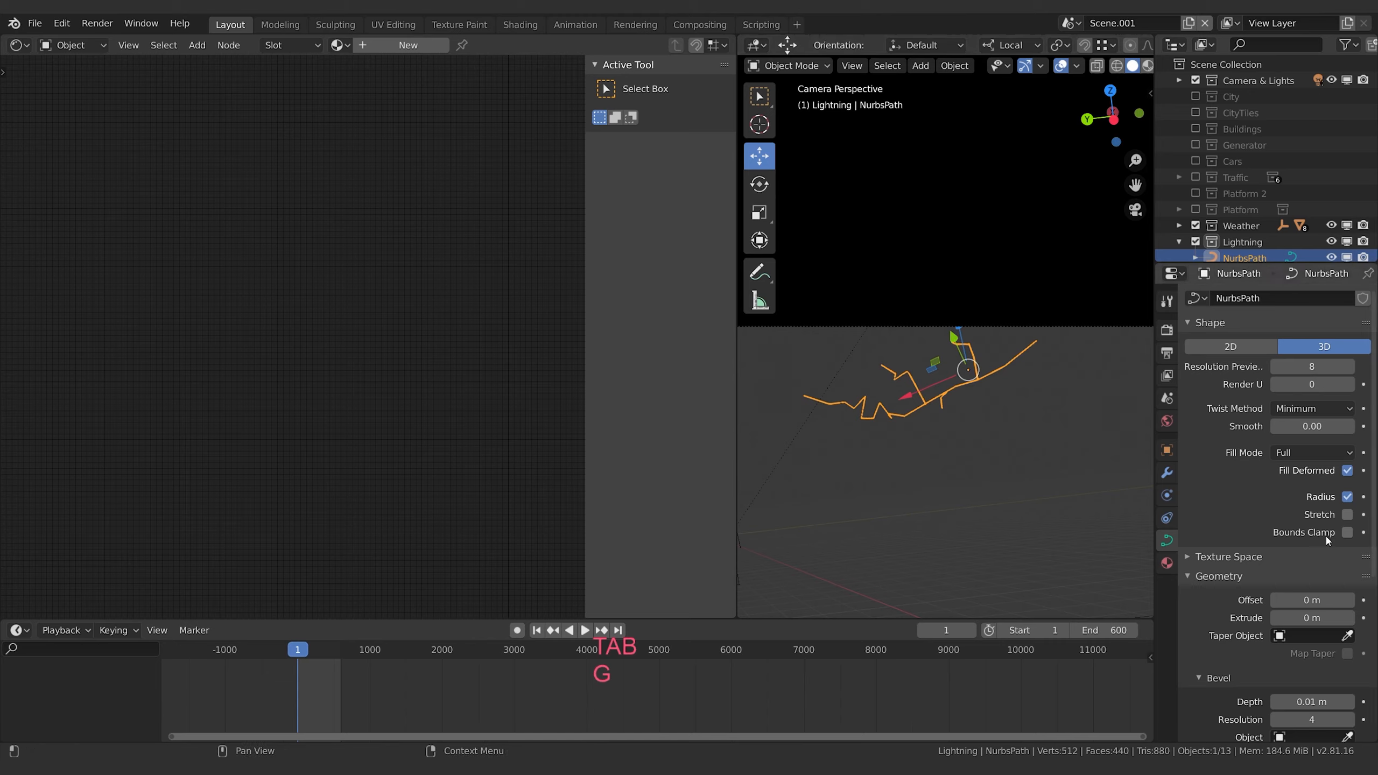
- Play the animation and check the lightning's placement within the full camera frame
key(space)
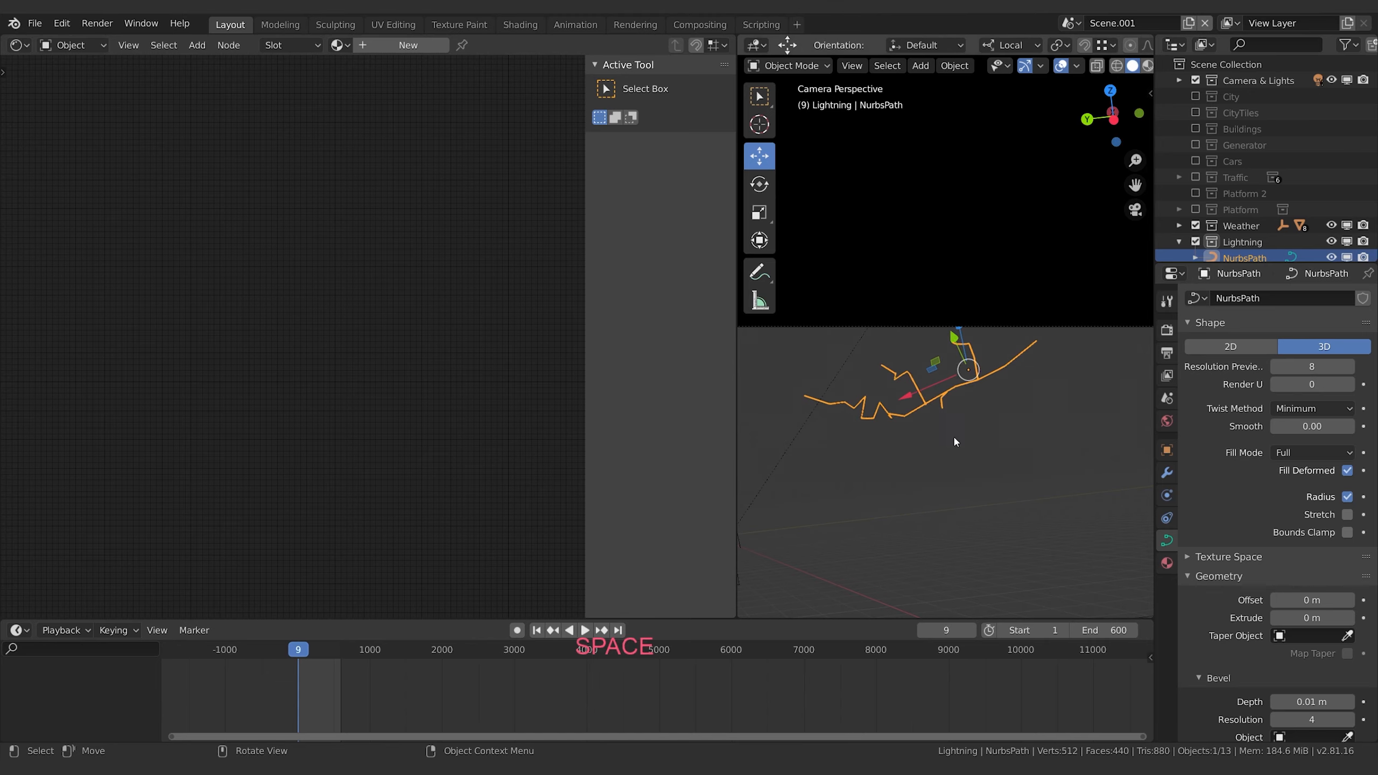
scroll(953, 437, down, 4)
shift+middle_drag(922, 443, 1055, 375)
scroll(1055, 380, down, 5)
key(space)
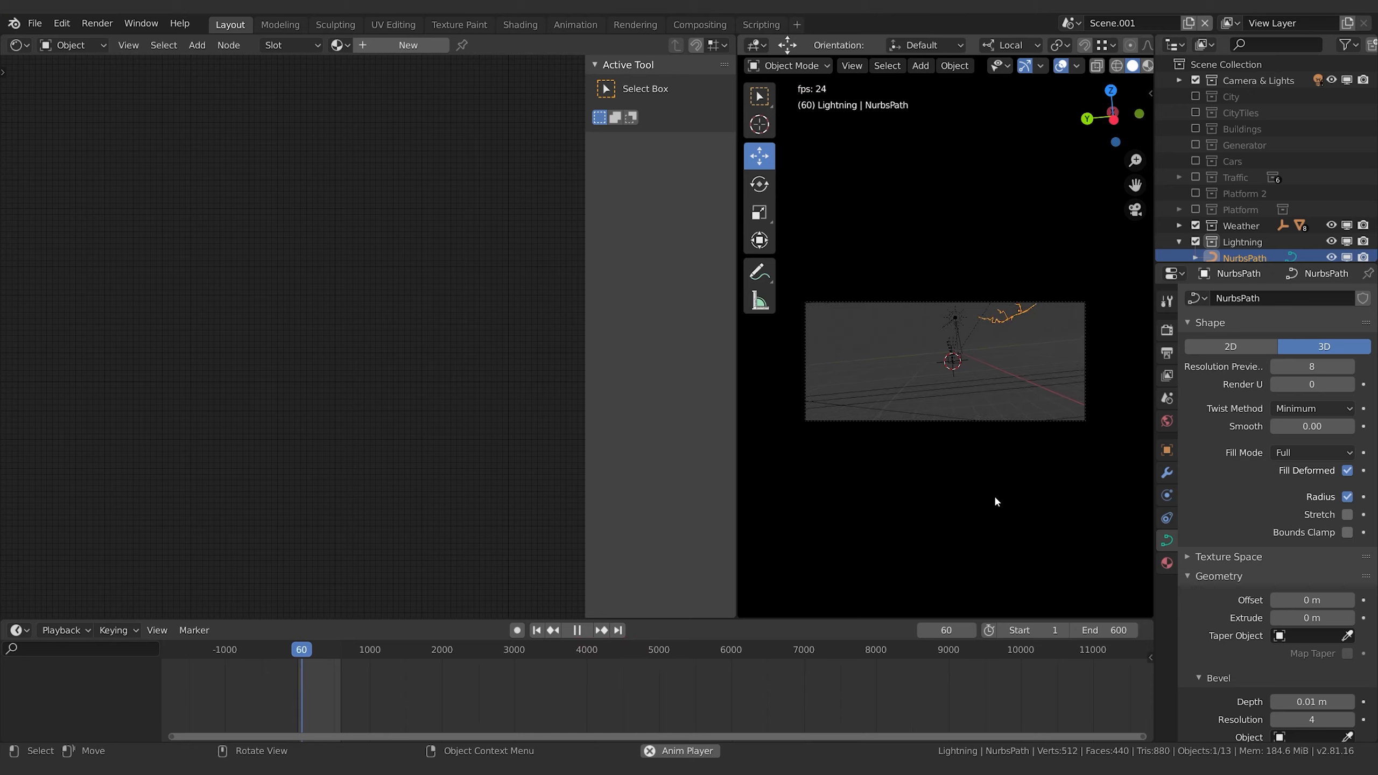
key(space)
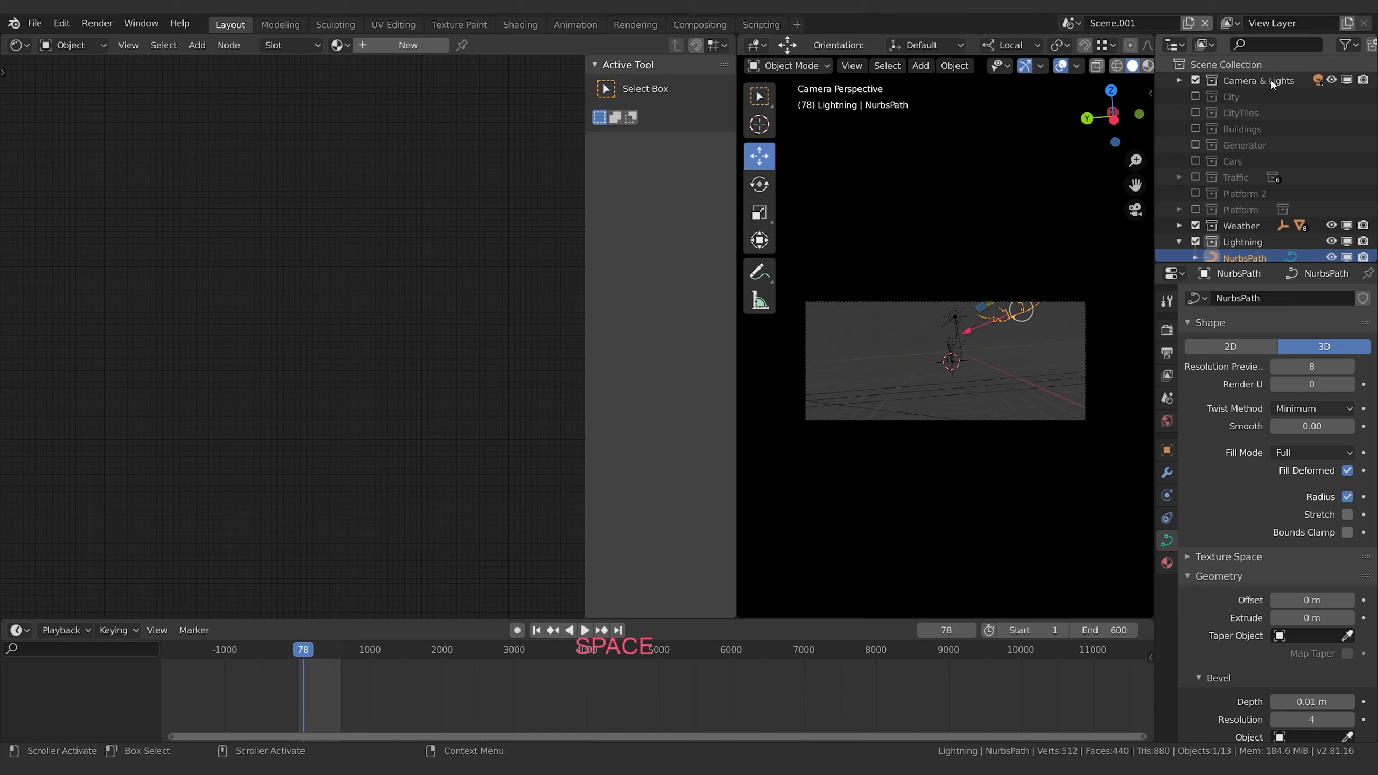
- Enable the City collection and play the animation from frame 1 to check when the lightning comes into view above the city
scroll(1245, 190, down, 1)
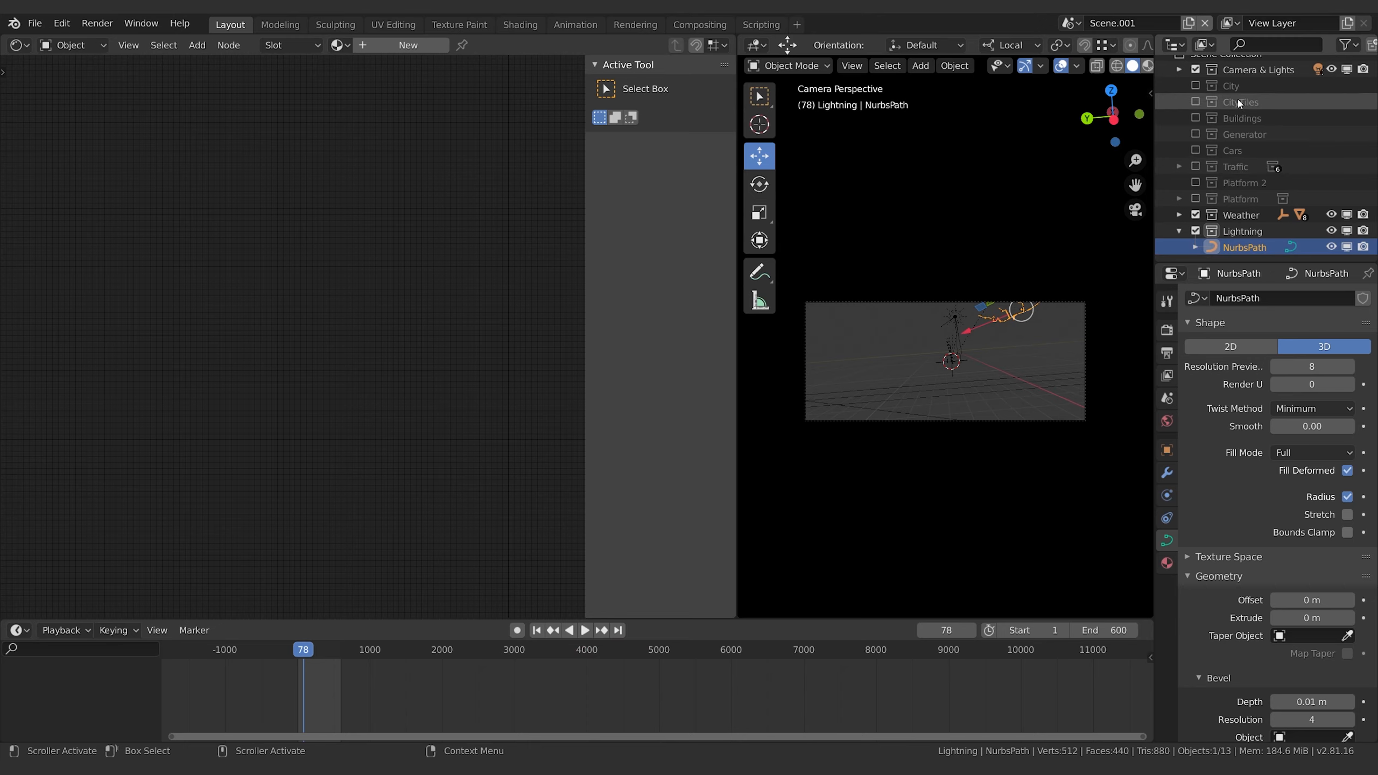
click(1207, 86)
click(1197, 86)
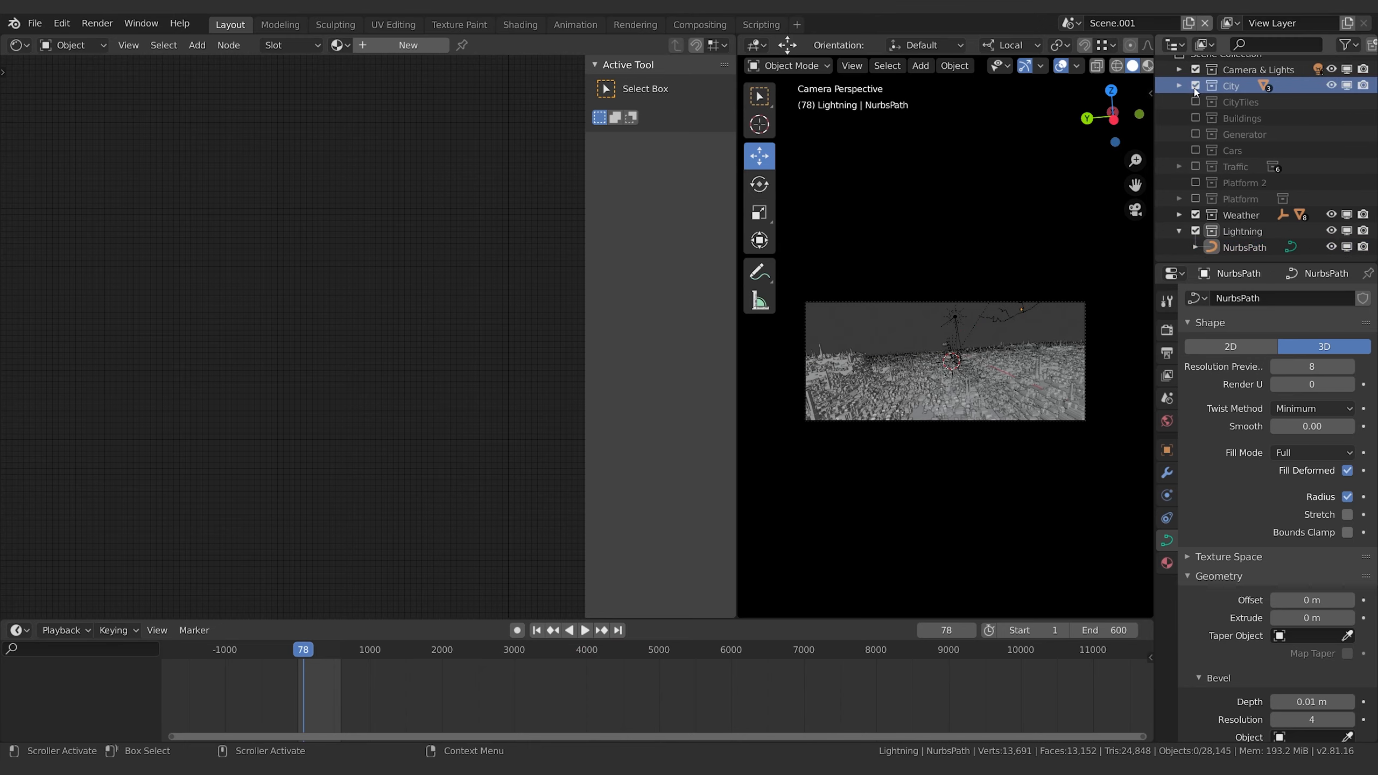
click(536, 630)
scroll(1005, 386, up, 3)
key(space)
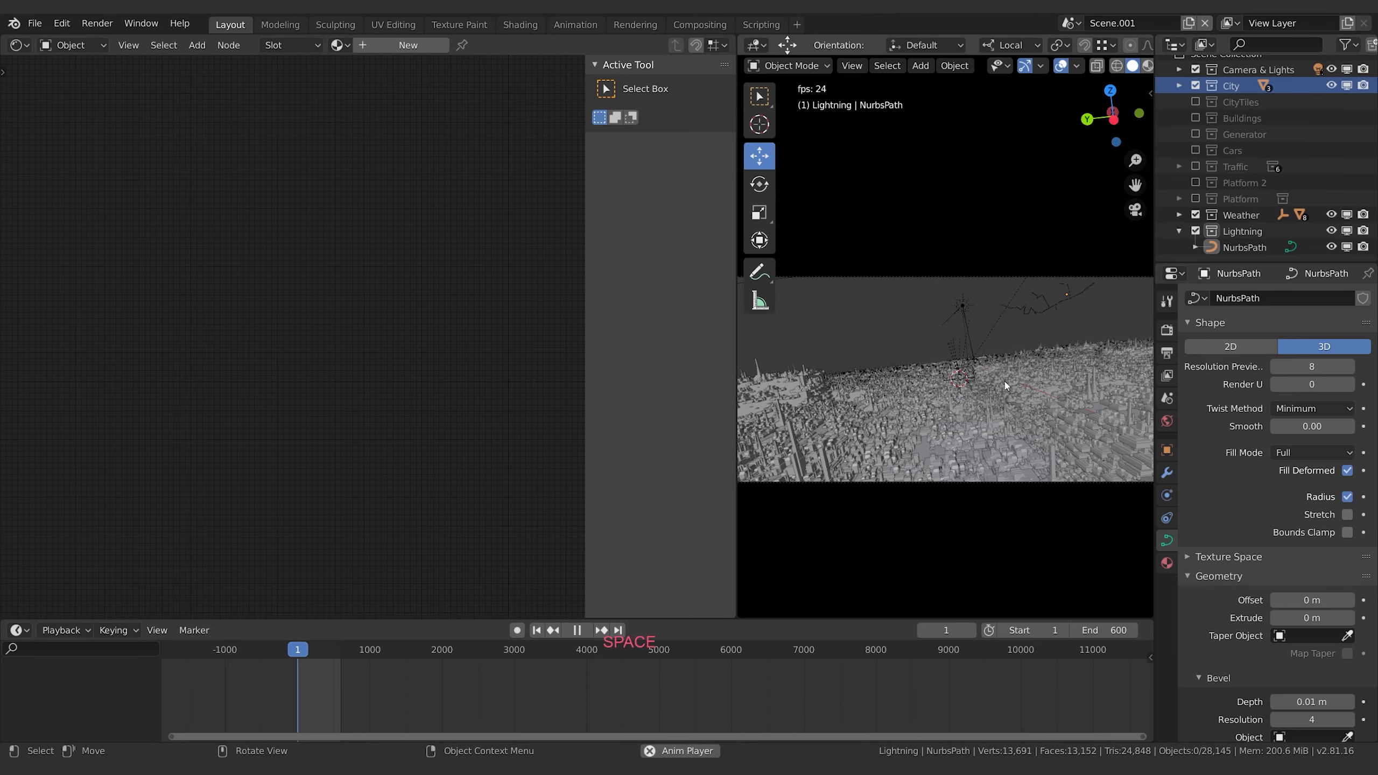
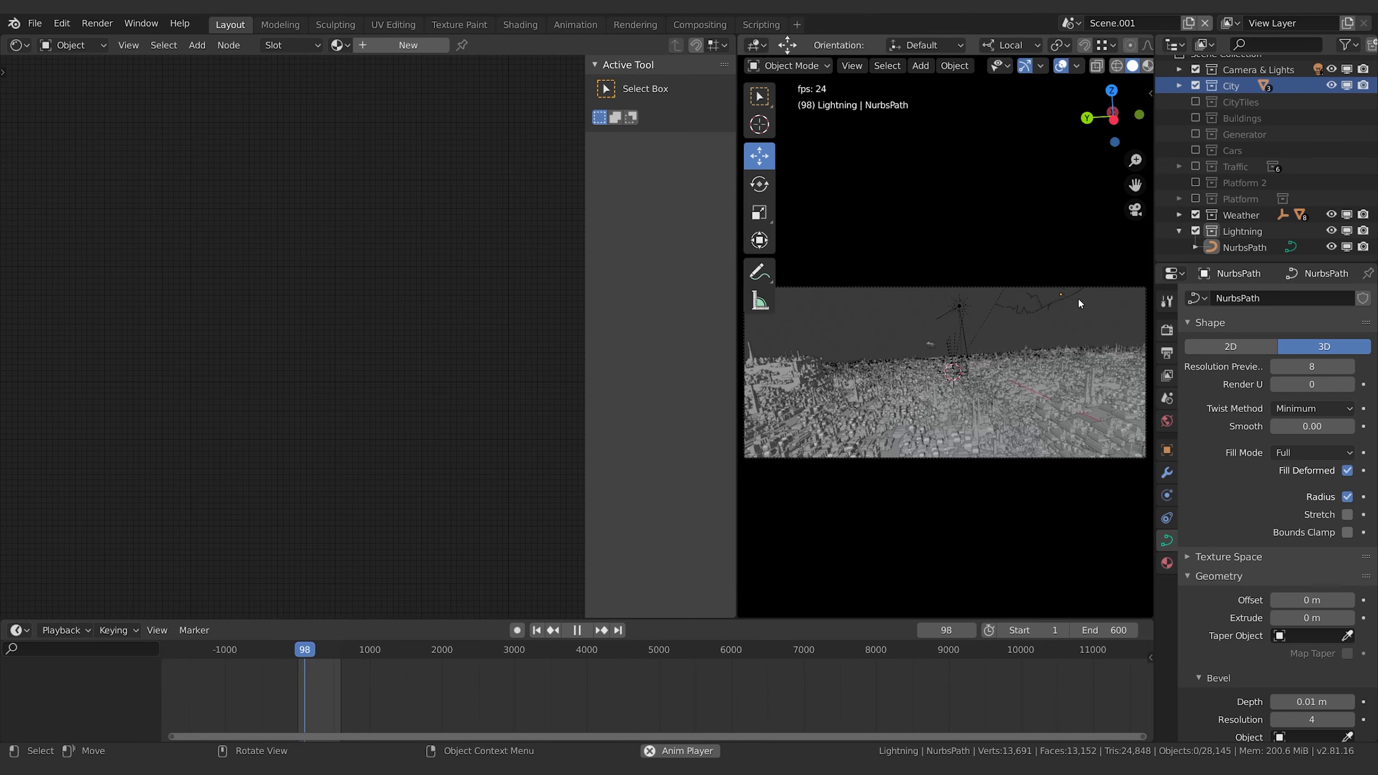
key(space)
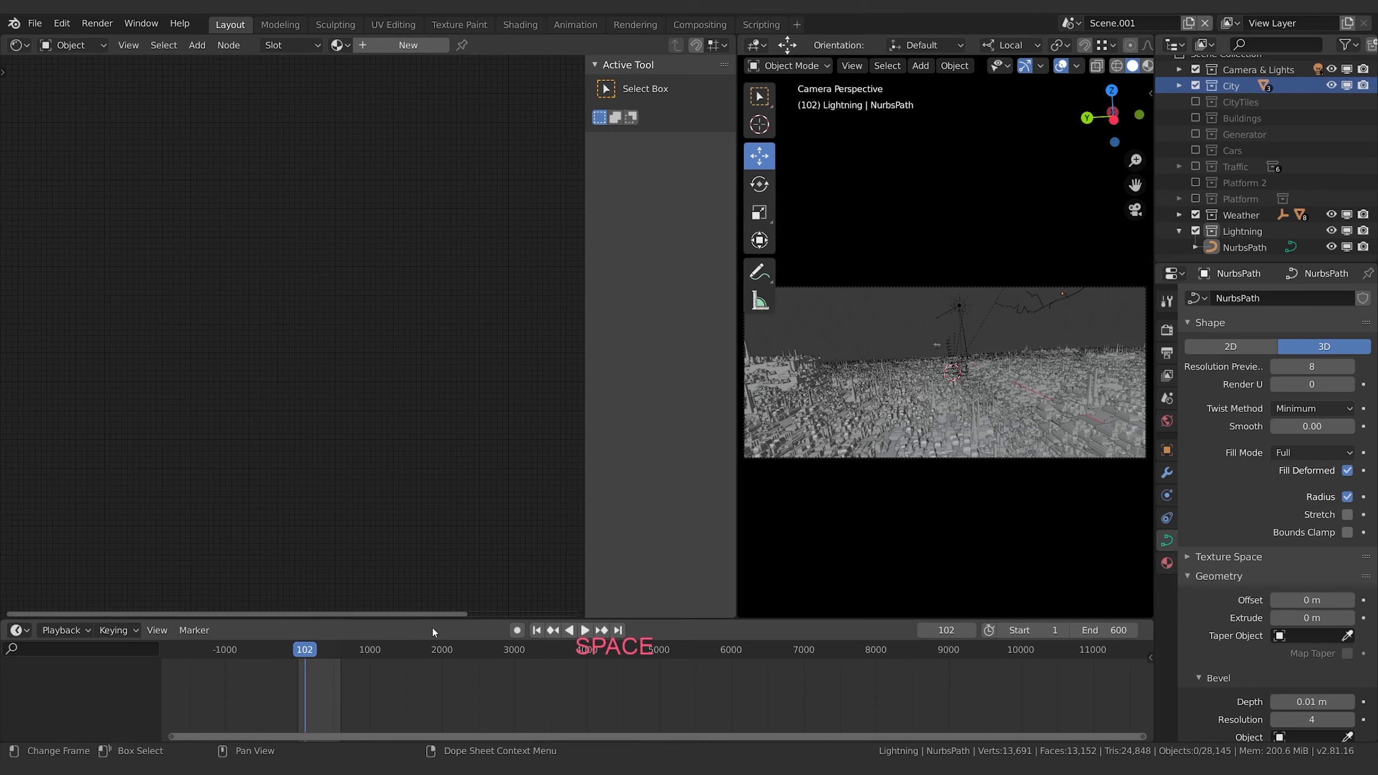
- At frame 97, set the lightning curve's bevel End factor to 0 and keyframe it
key(Left)
key(Left)
key(Left)
key(Left)
key(Left)
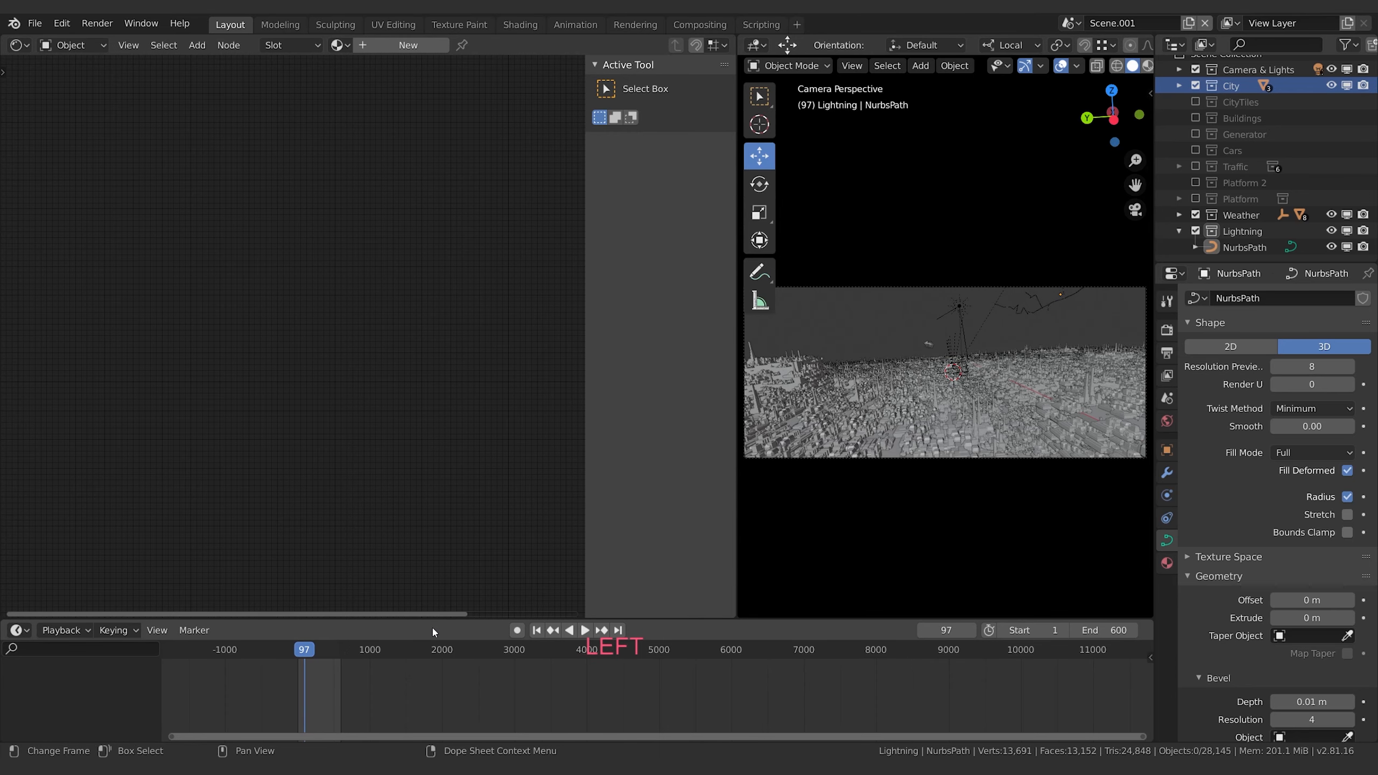
click(1056, 300)
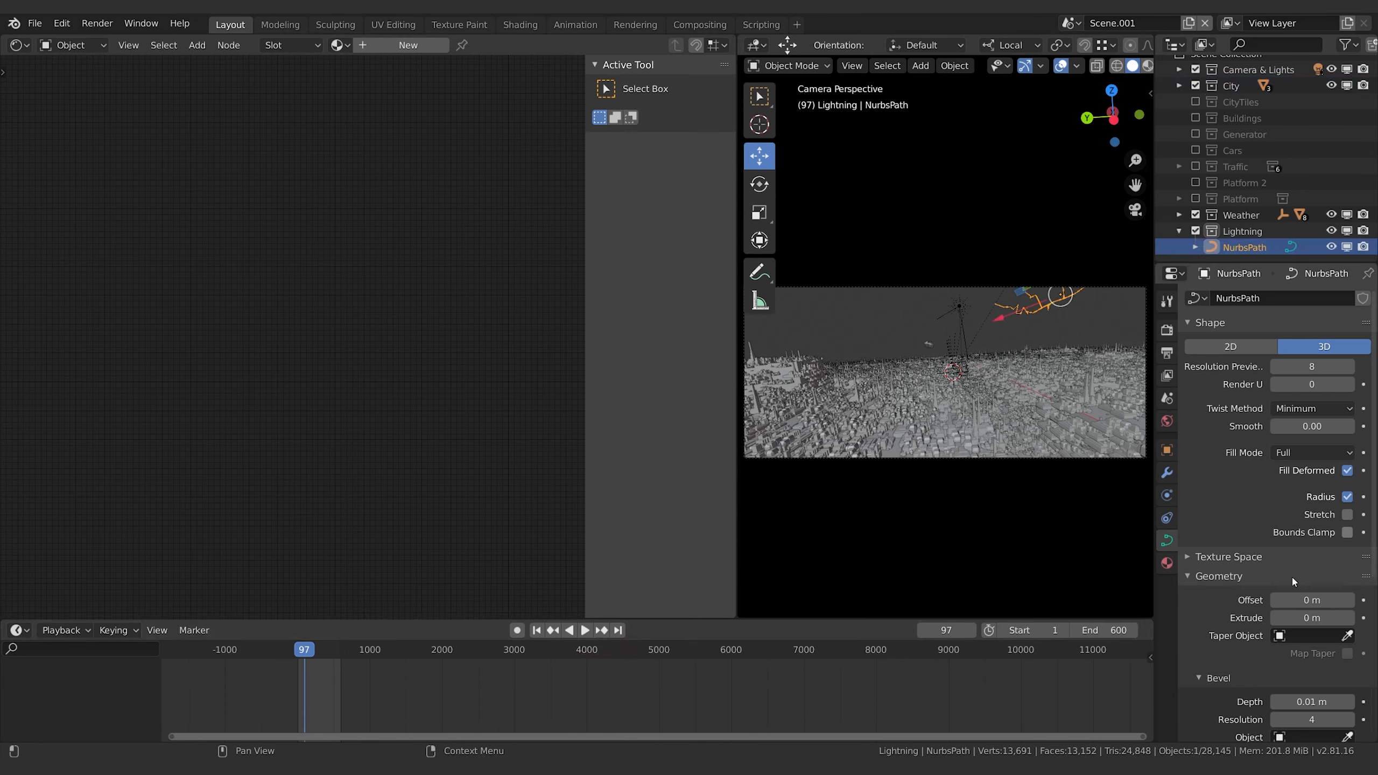
scroll(1236, 716, down, 4)
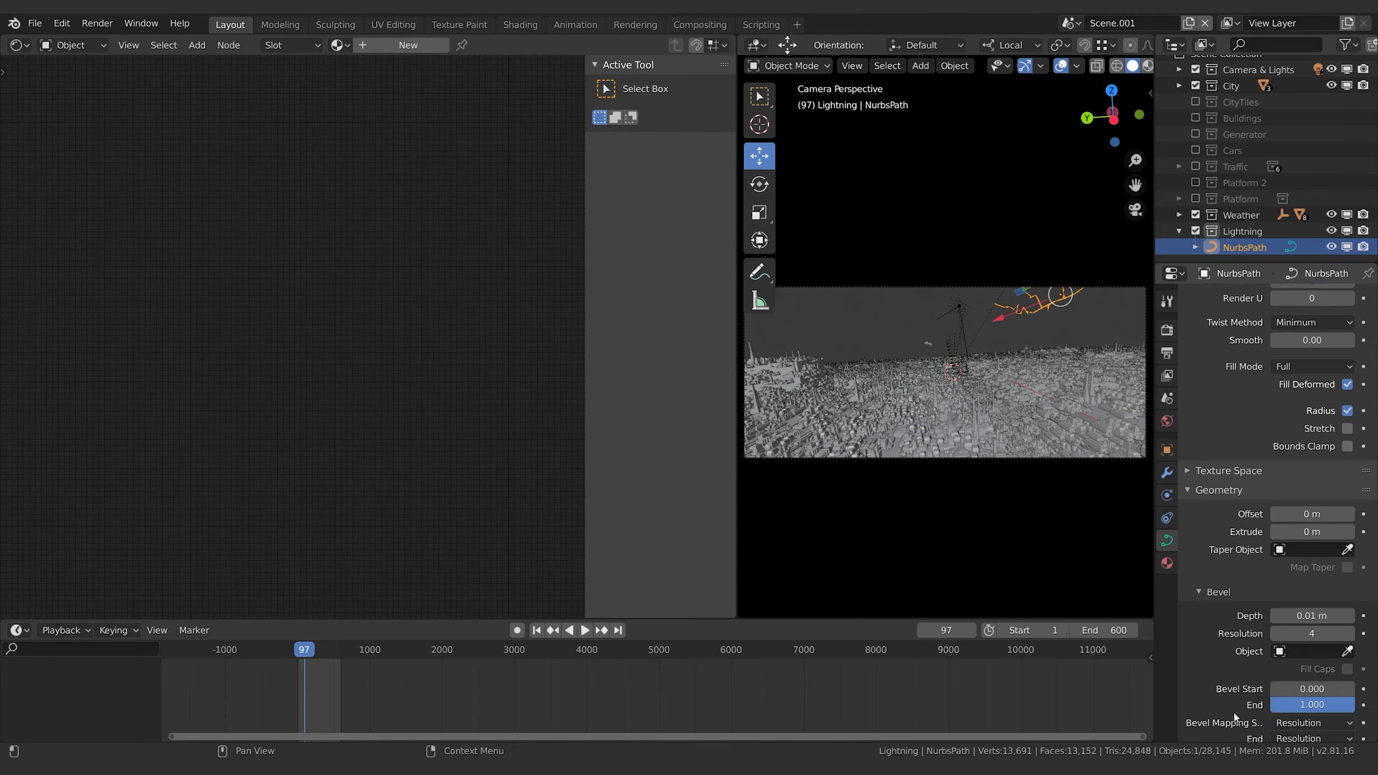
drag(1327, 708, 1315, 709)
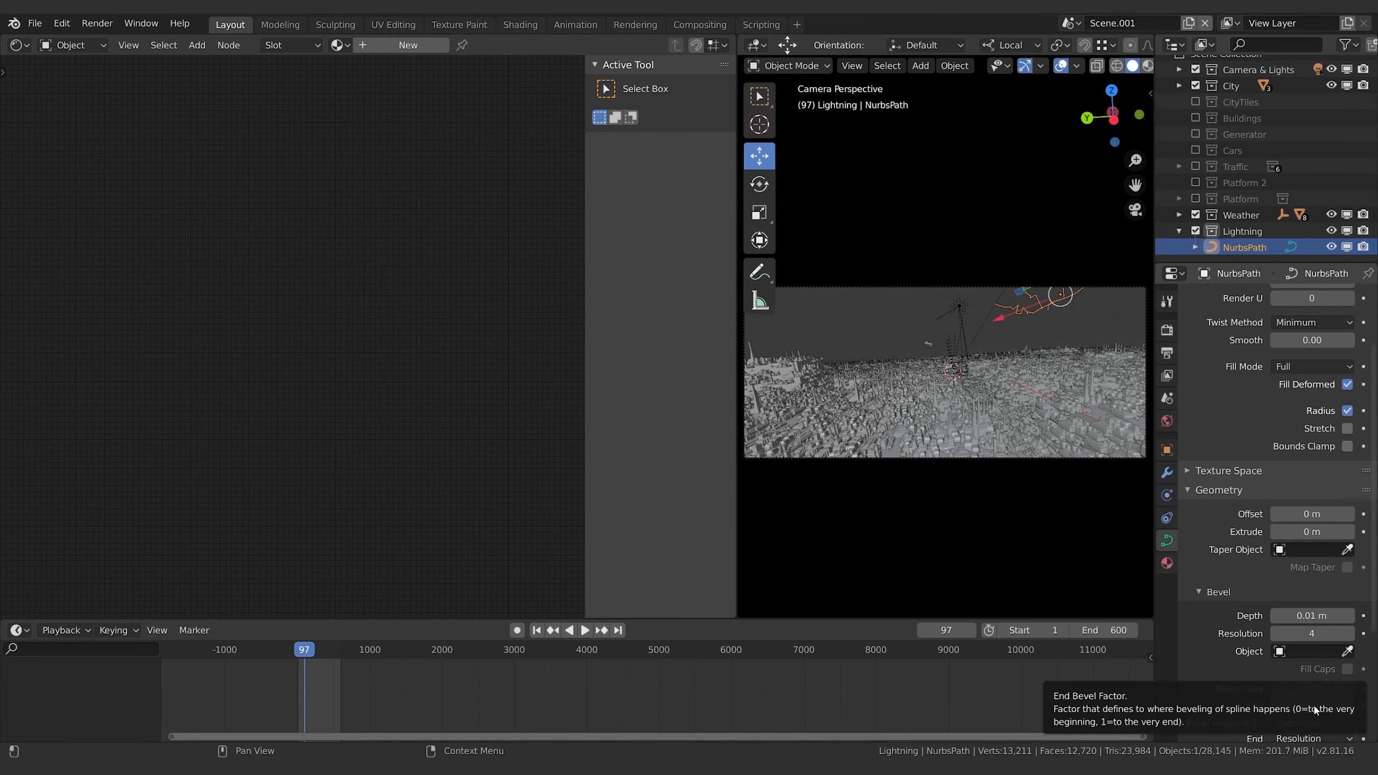
key(i)
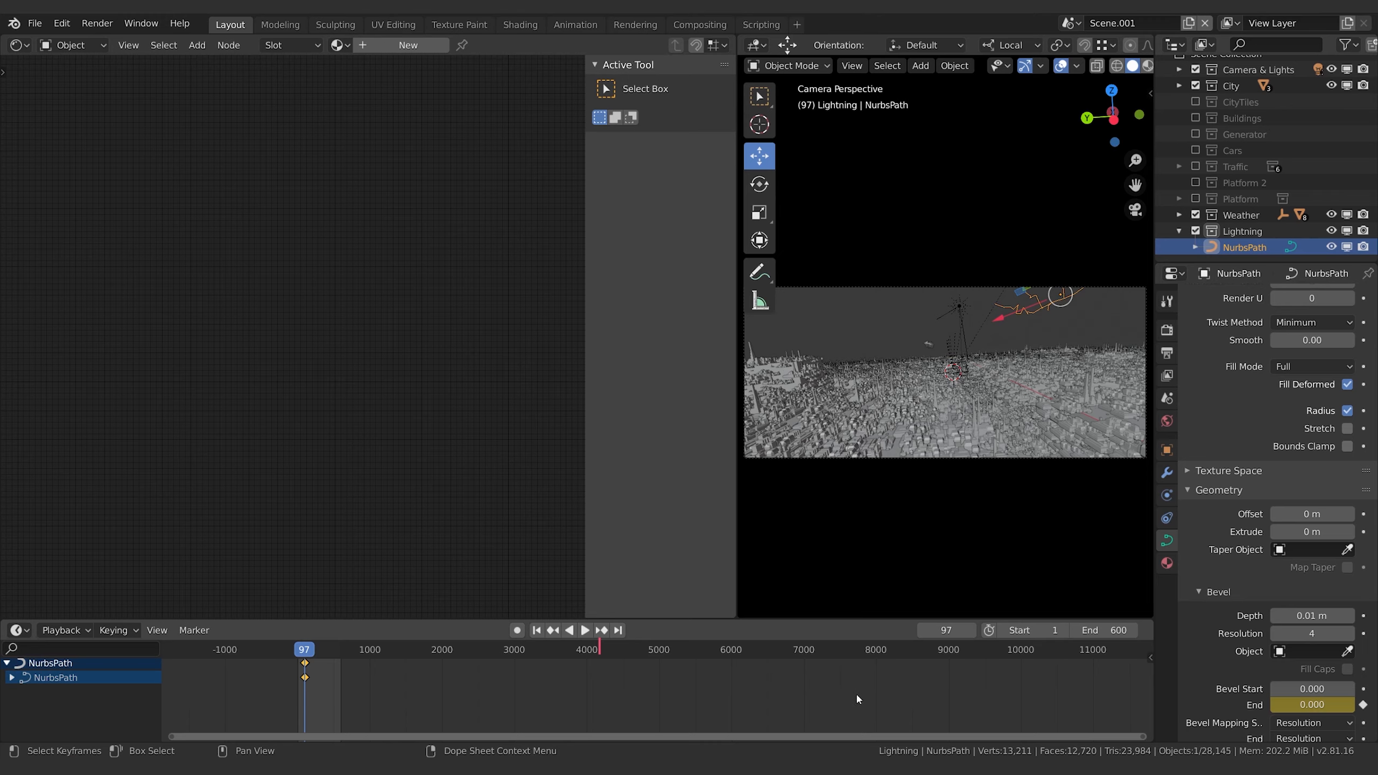
- At frame 102, set the lightning curve's bevel End factor to 1 and keyframe it
key(Right)
key(Right)
key(Right)
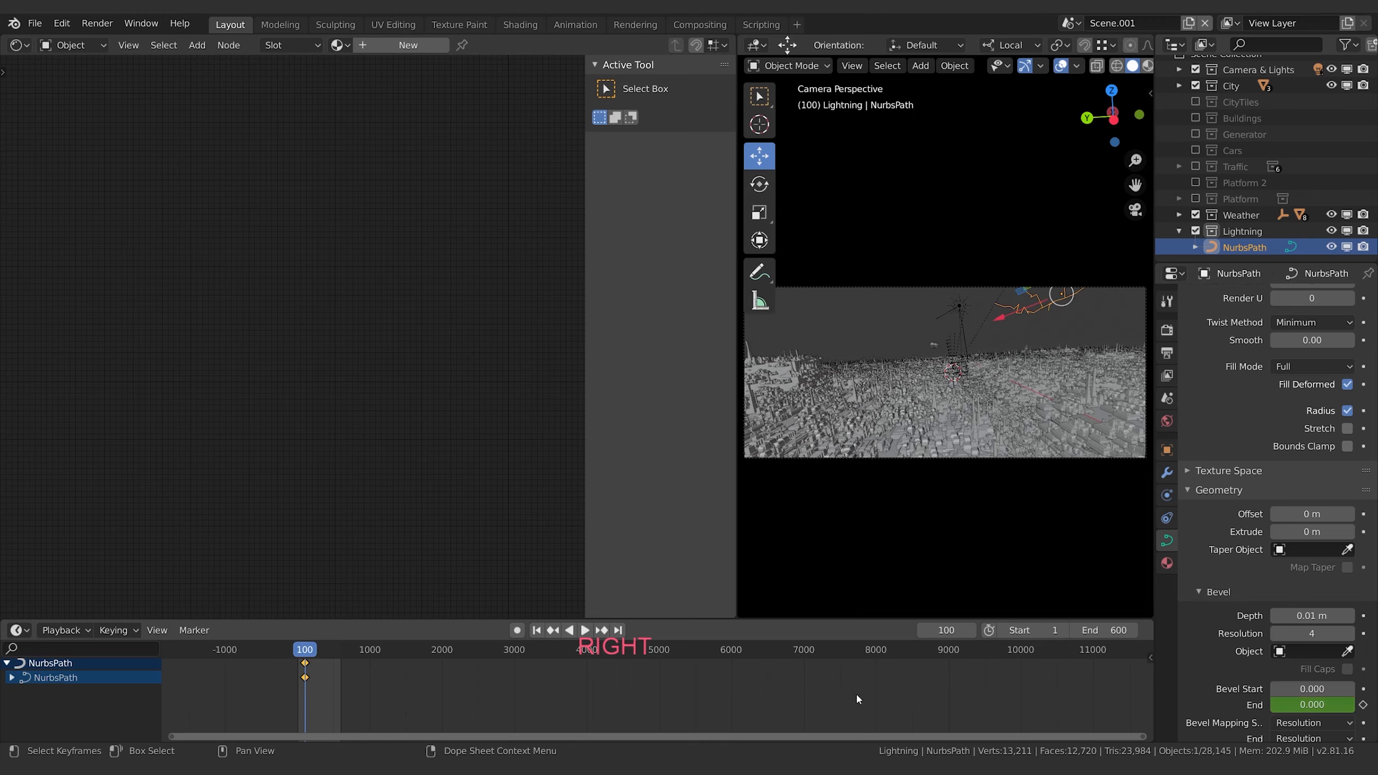
key(Right)
key(Right)
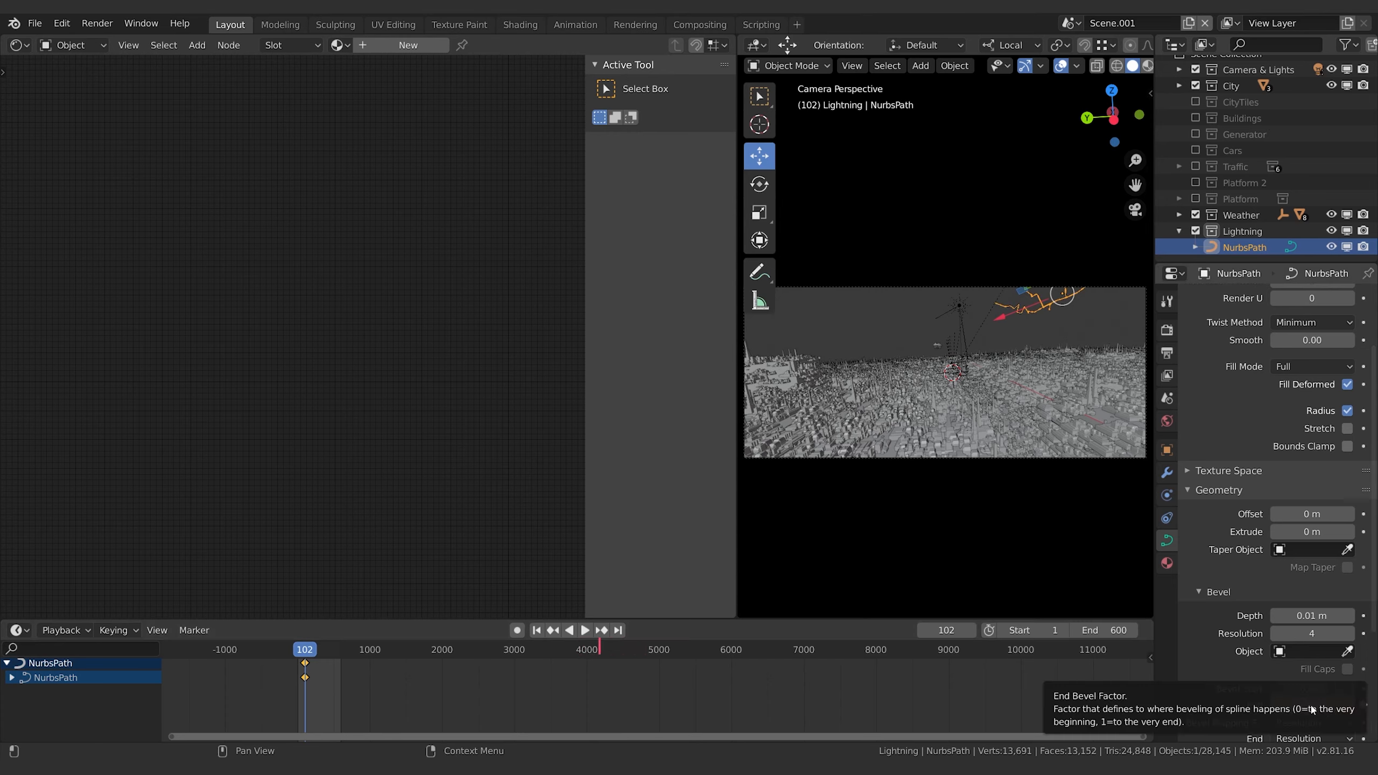
scroll(1079, 322, up, 2)
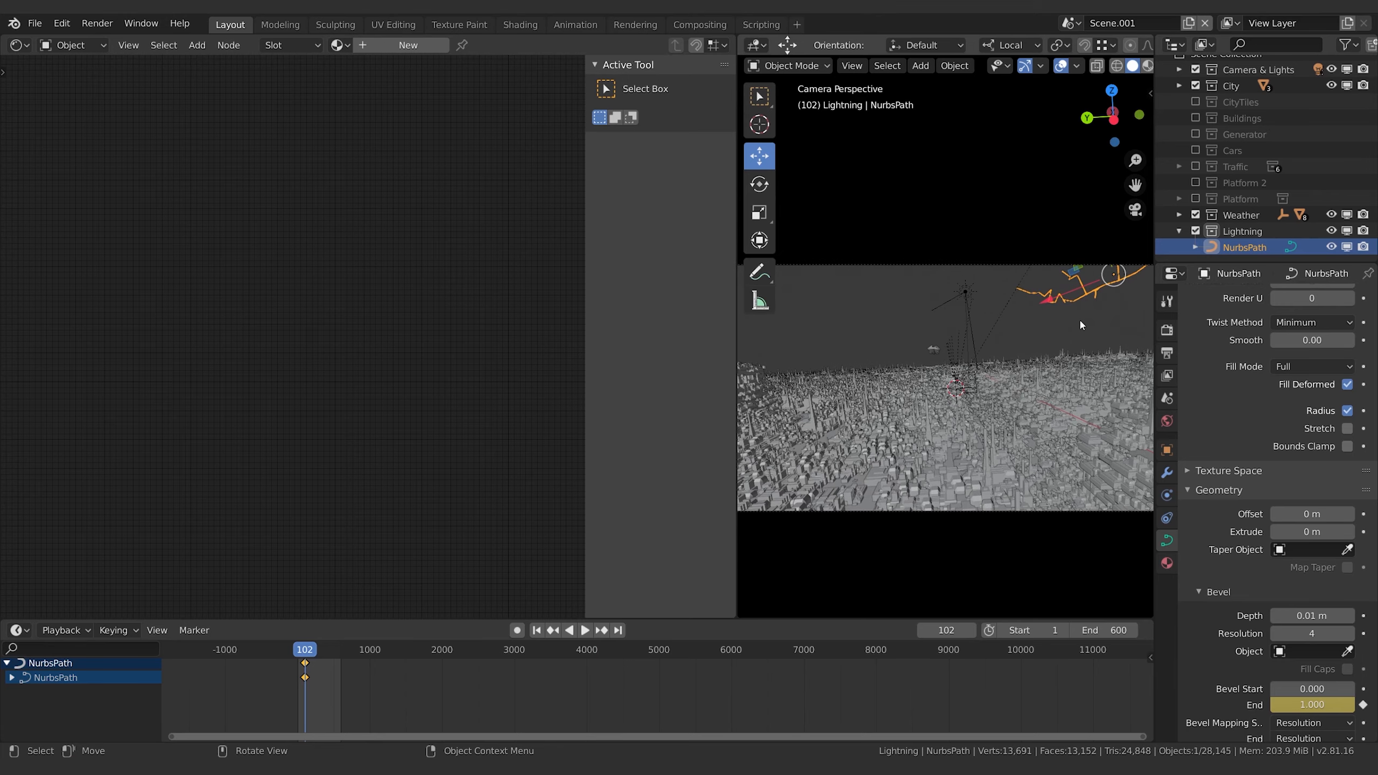
- Give the lightning curve a new material named Lightning with a white emission colour and play the animation
click(1166, 563)
click(1291, 366)
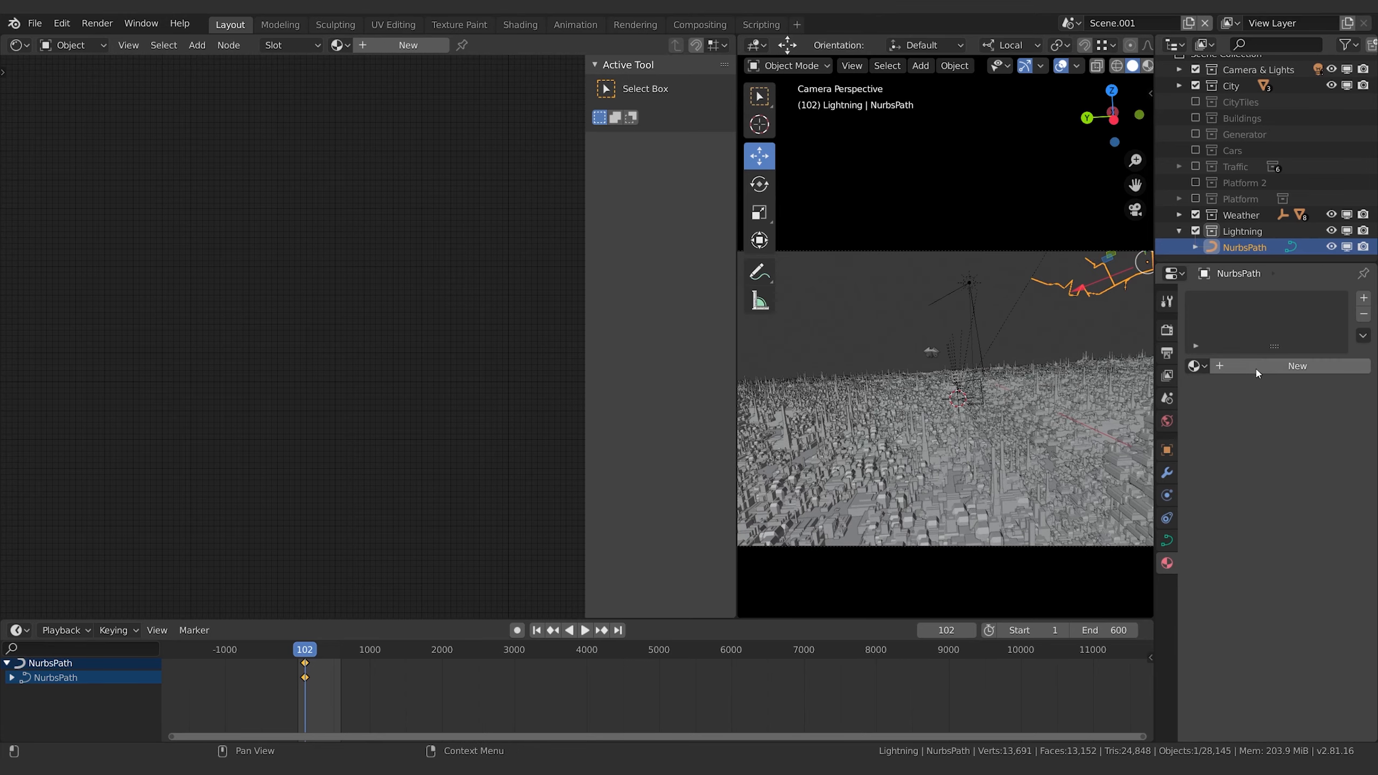
text(Ligh)
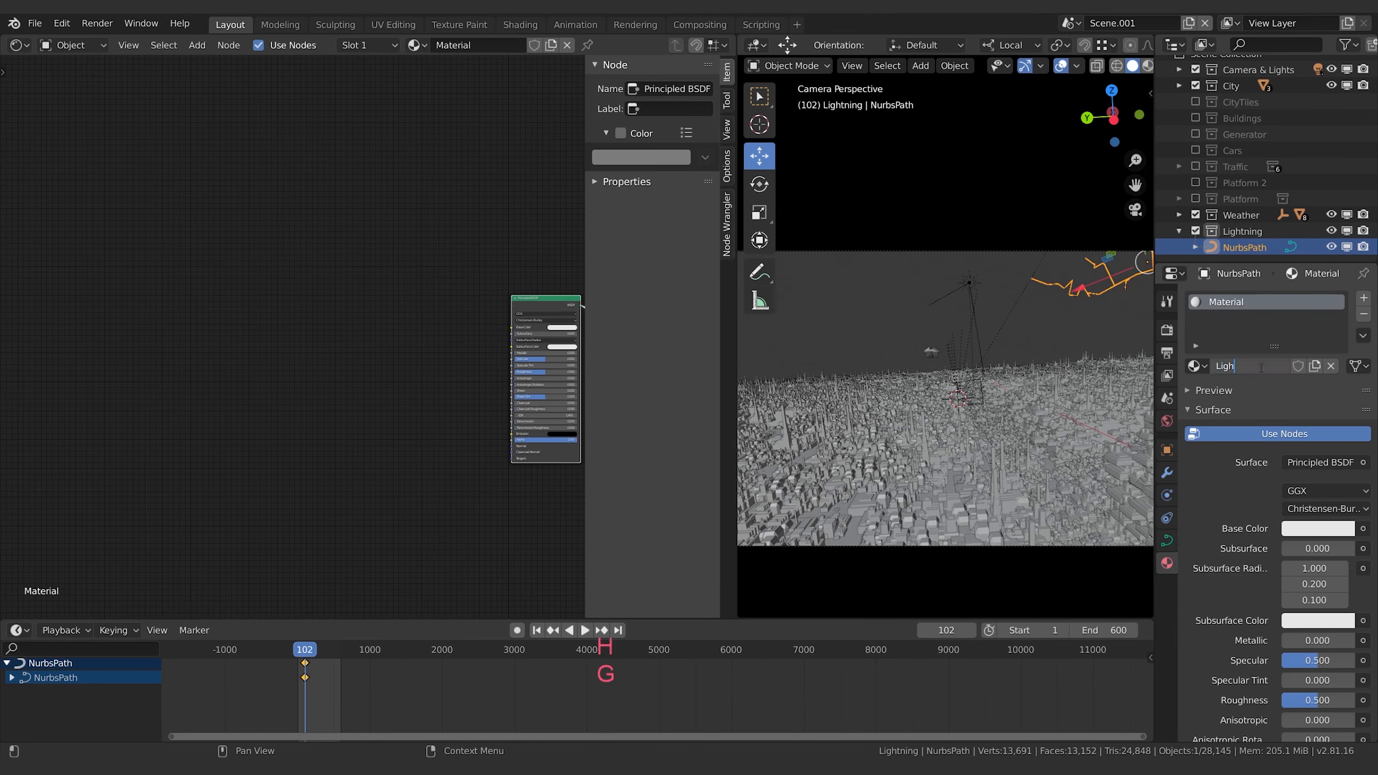
text(tning)
key(Return)
scroll(1266, 630, down, 12)
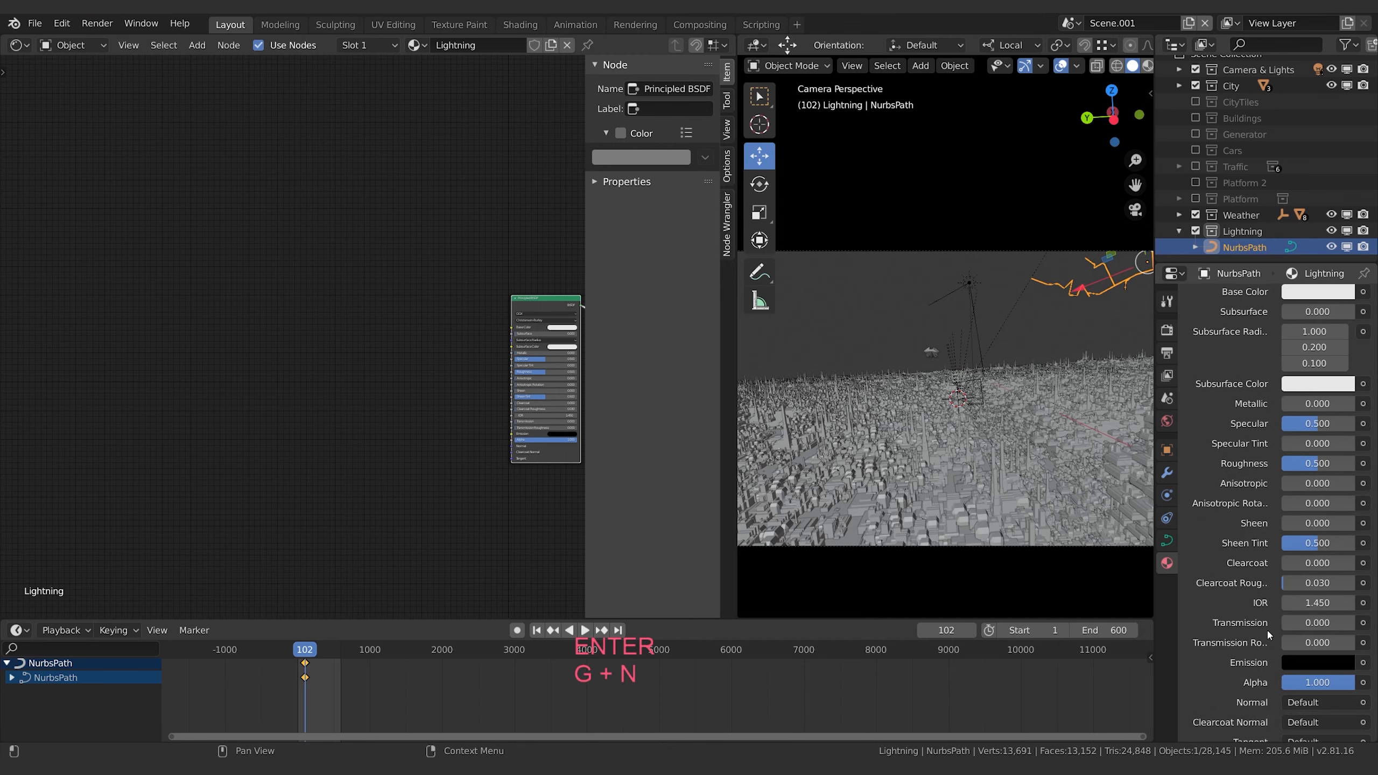
scroll(1282, 676, down, 1)
click(1320, 511)
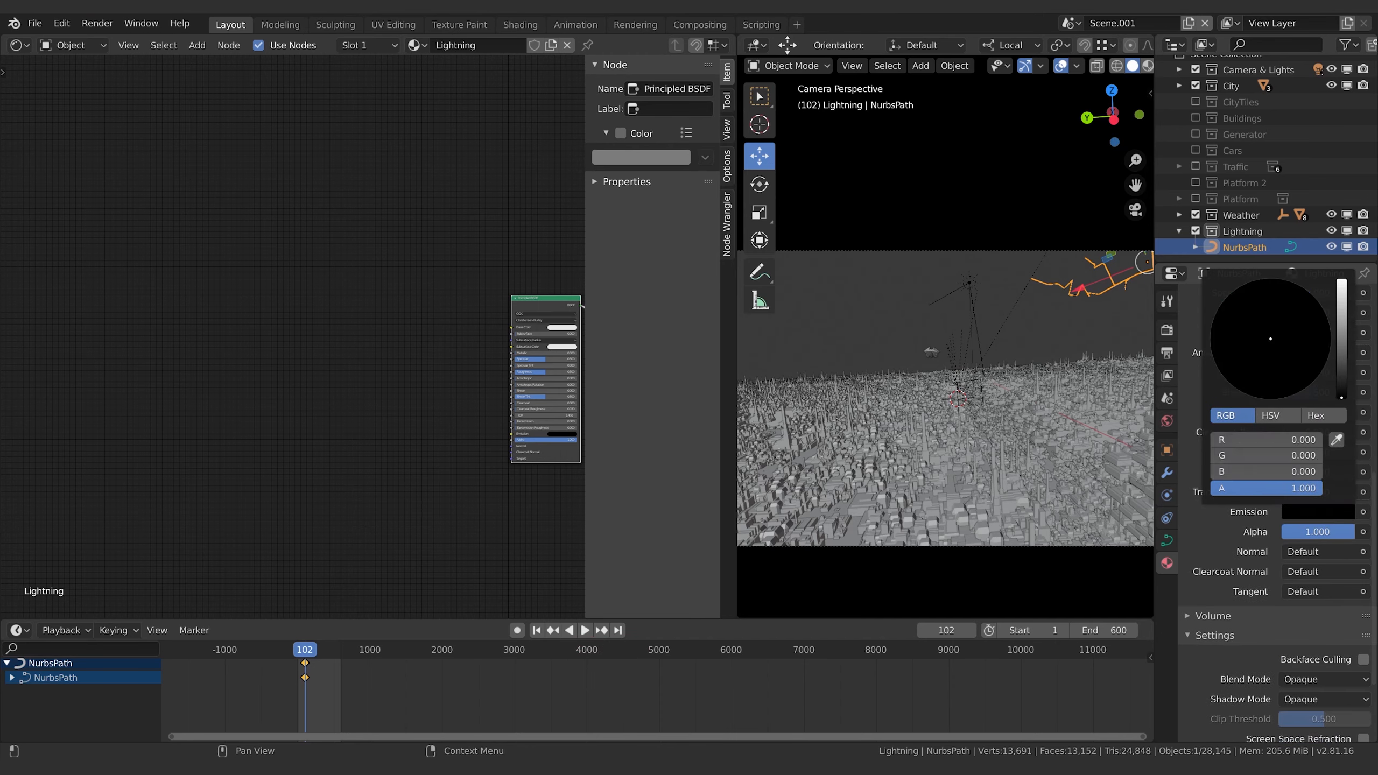
click(1341, 283)
key(space)
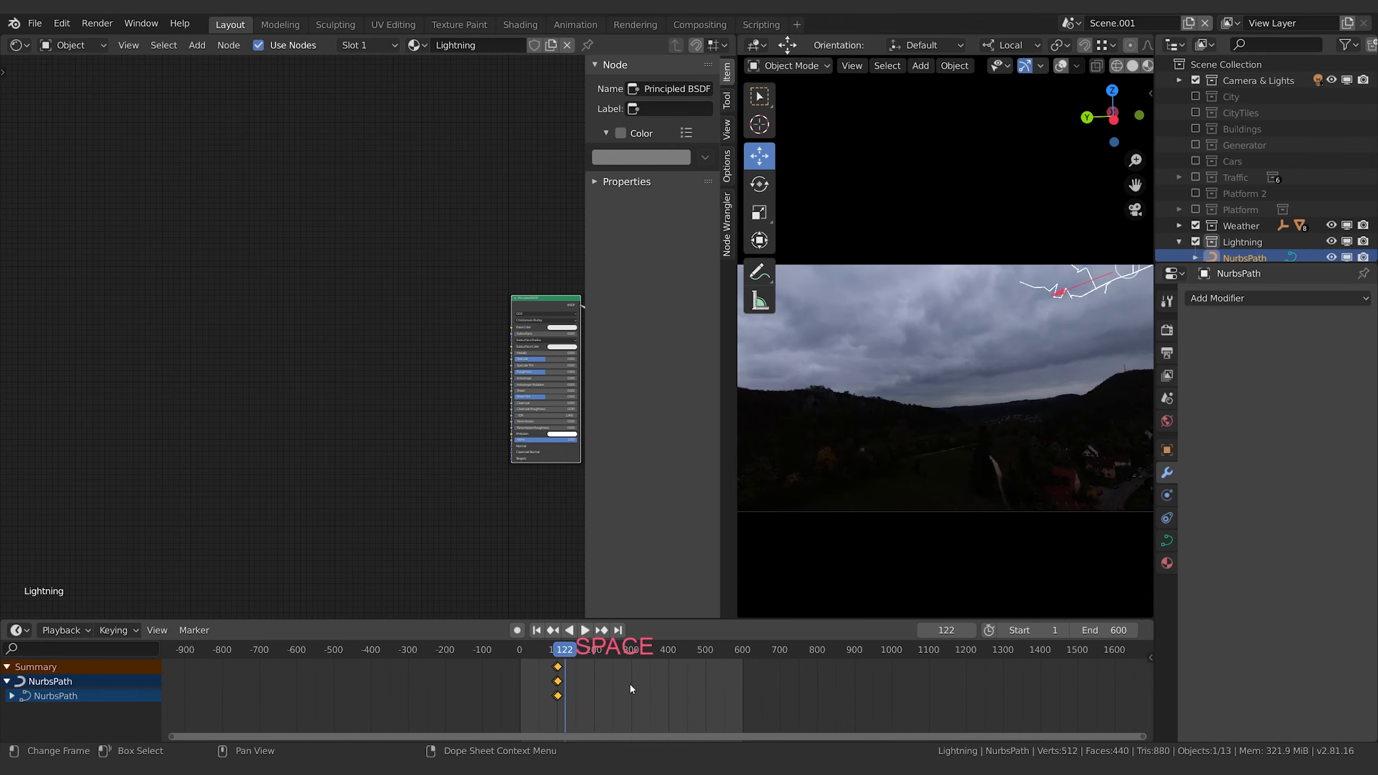
- Return to frame 102 and keyframe the Lightning material's Alpha at 1.000
click(1167, 562)
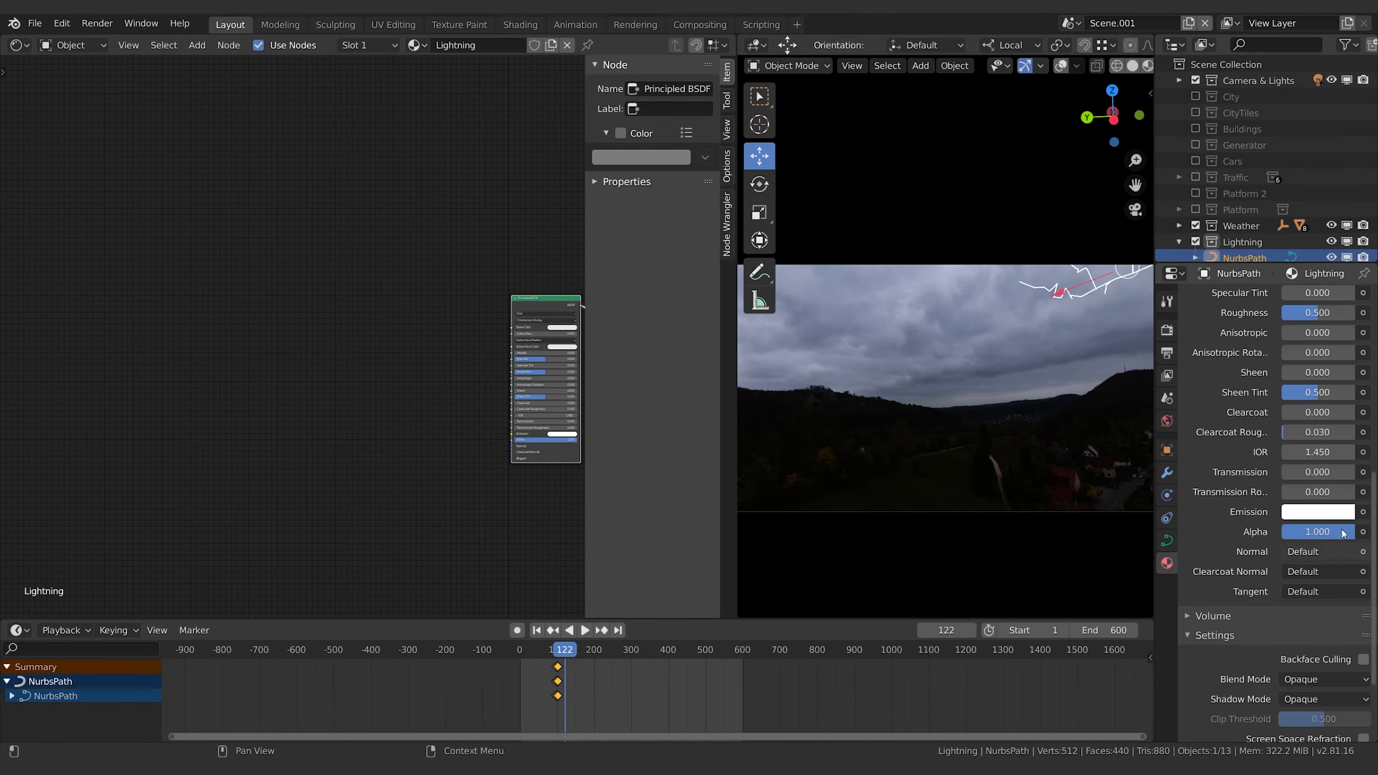
click(533, 694)
scroll(560, 682, up, 4)
middle_drag(562, 682, 778, 728)
scroll(748, 691, up, 6)
drag(721, 652, 717, 657)
key(Down)
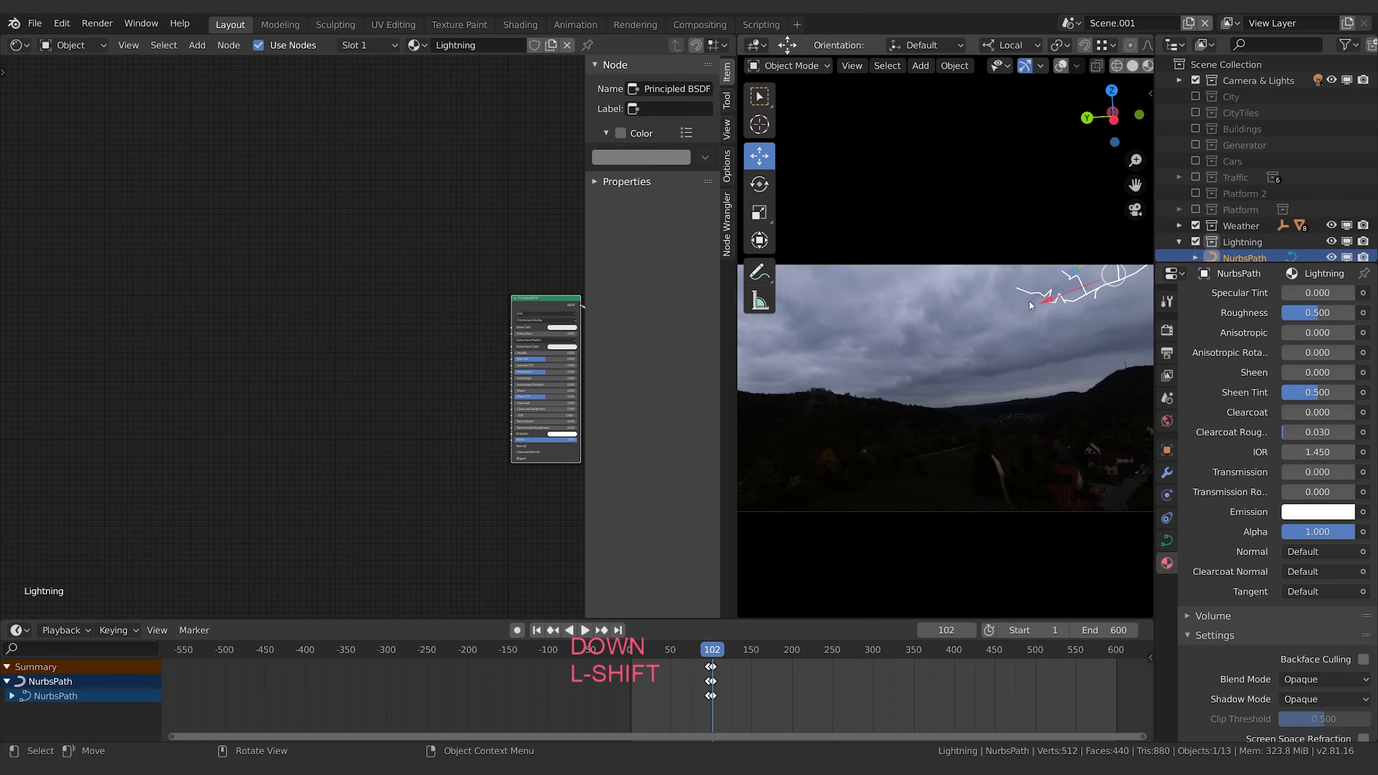
key(Home)
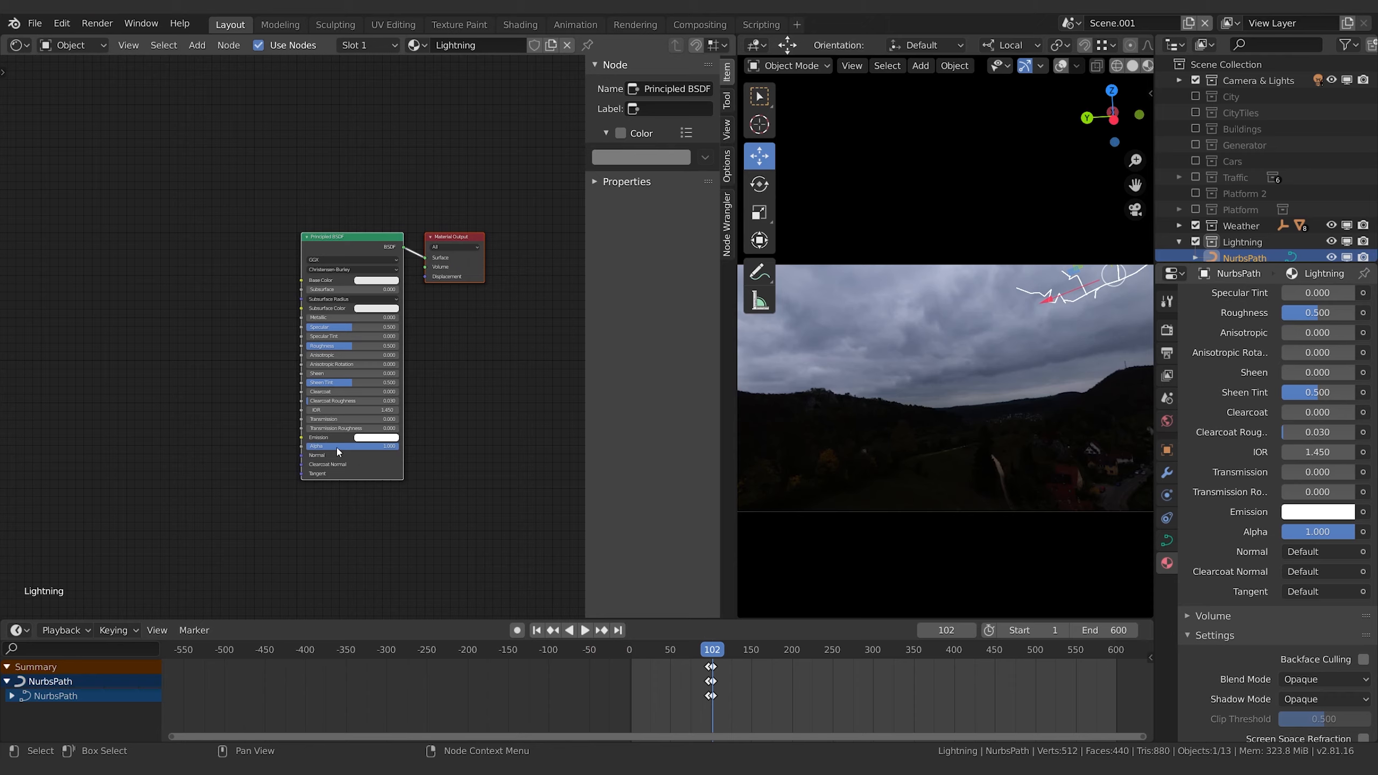
key(i)
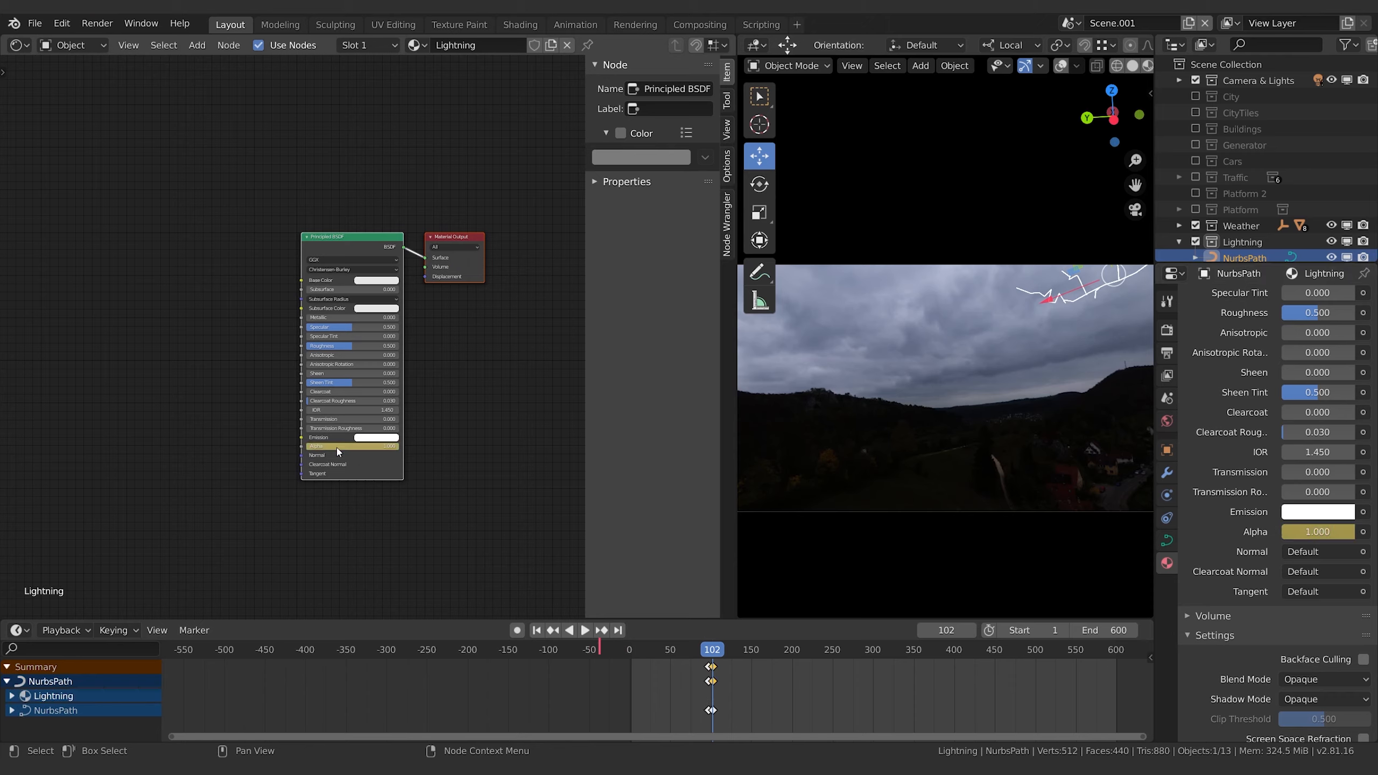
- At frame 112, set the Lightning material's Alpha to 0 and keyframe it
key(Right)
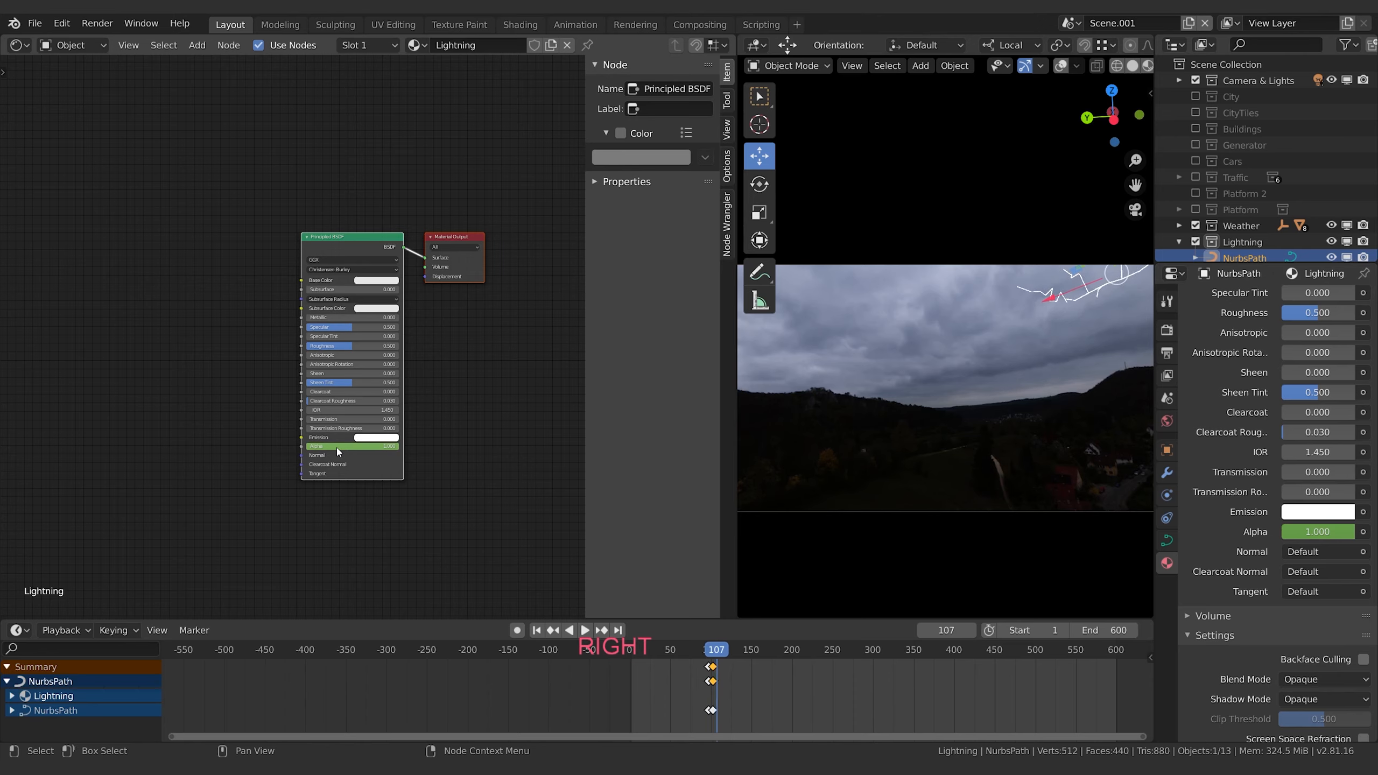
key(Right)
double_click(336, 448)
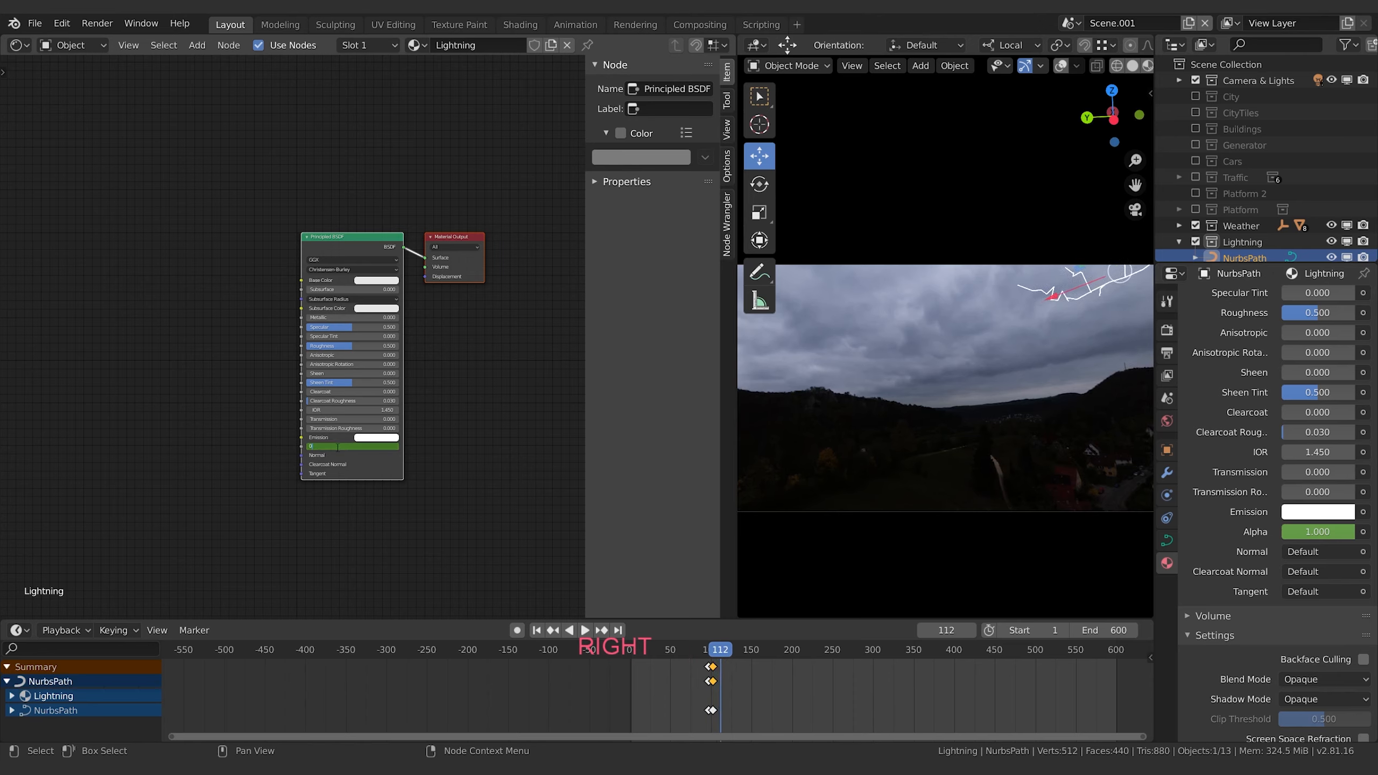
text(0)
key(Return)
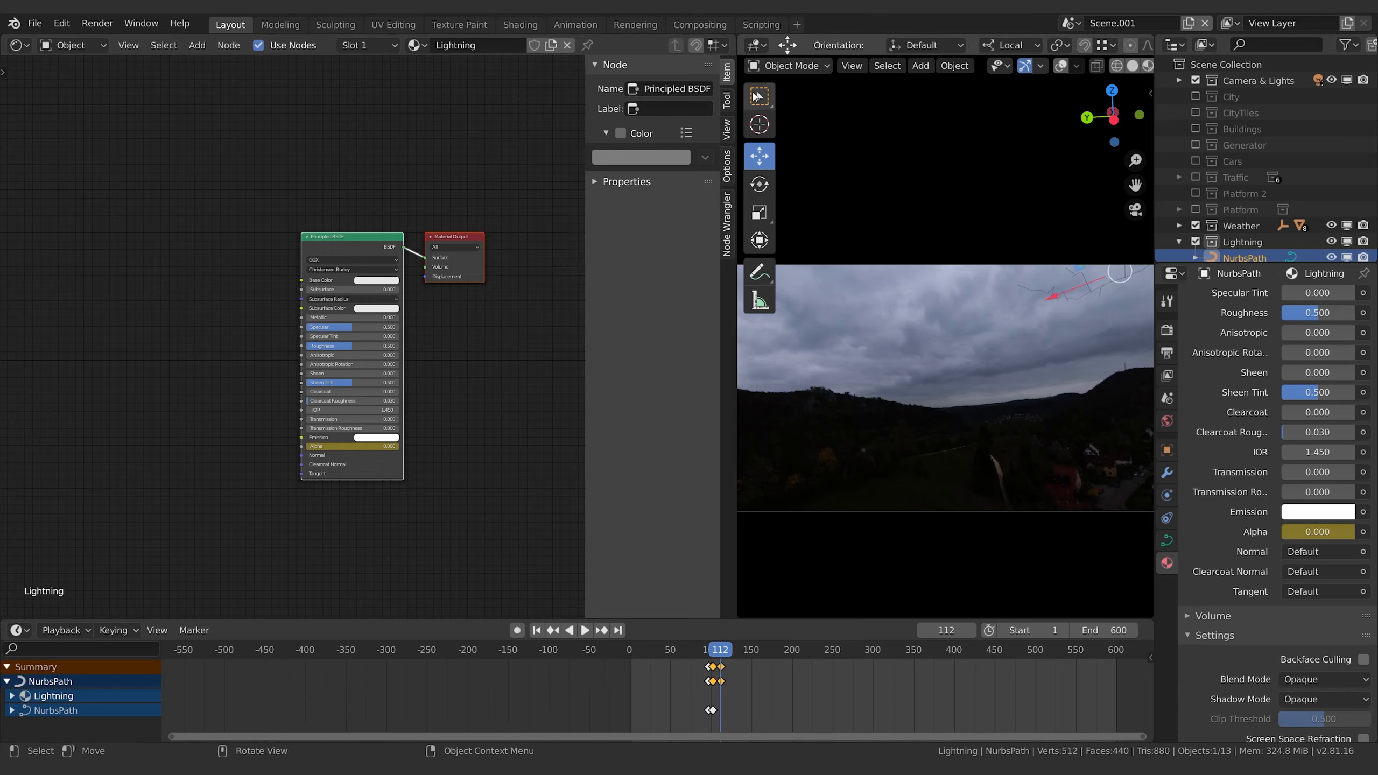
- Set the Lightning material's blend mode to Alpha Blend and view the result with viewport overlays hidden
click(728, 101)
click(728, 128)
click(727, 101)
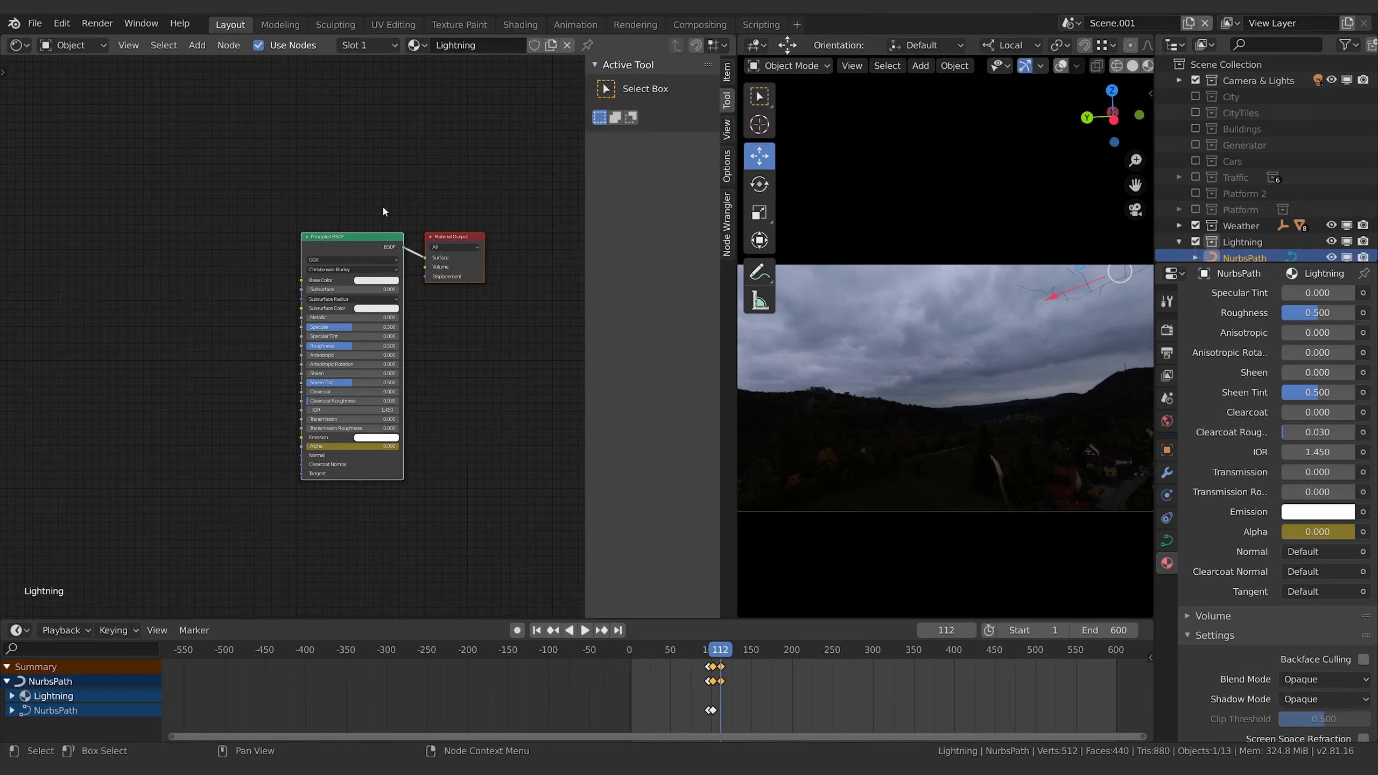
click(728, 164)
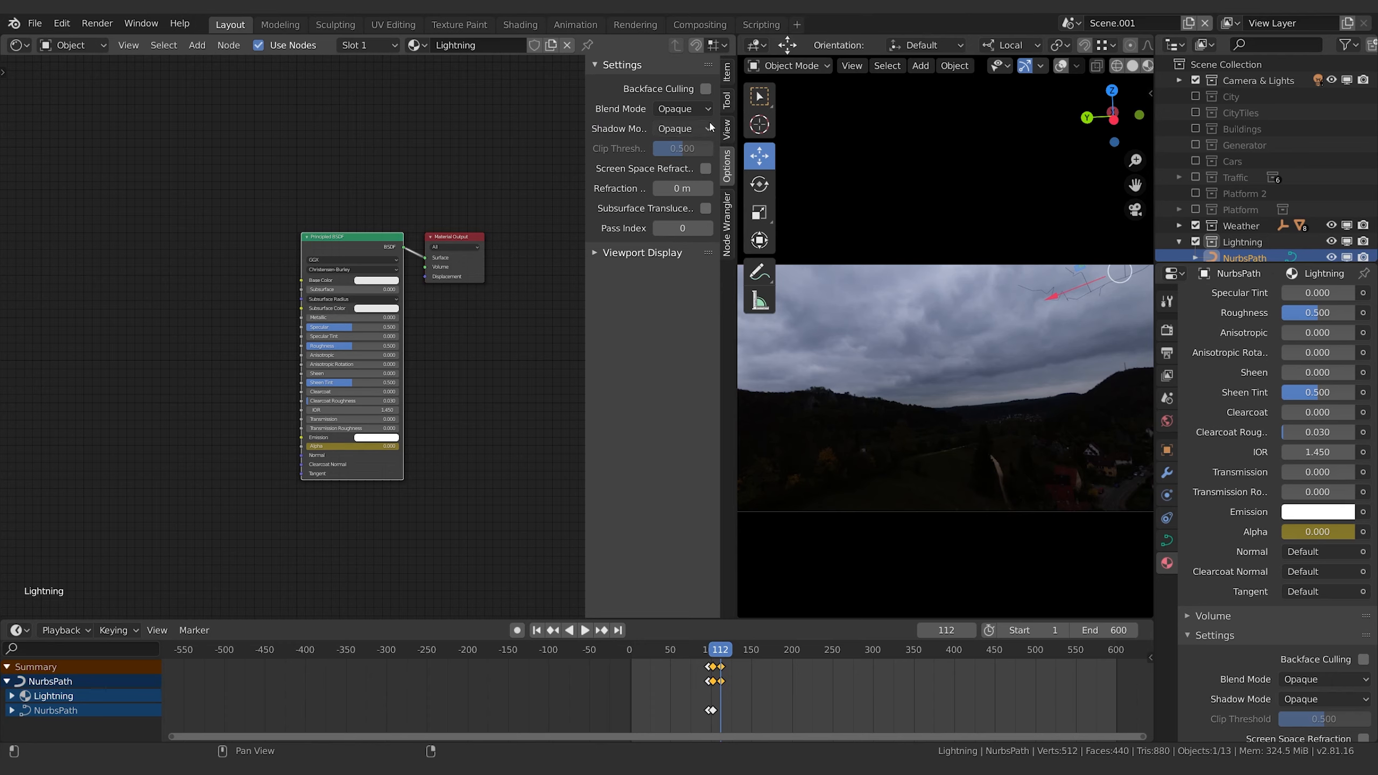
click(685, 113)
click(673, 169)
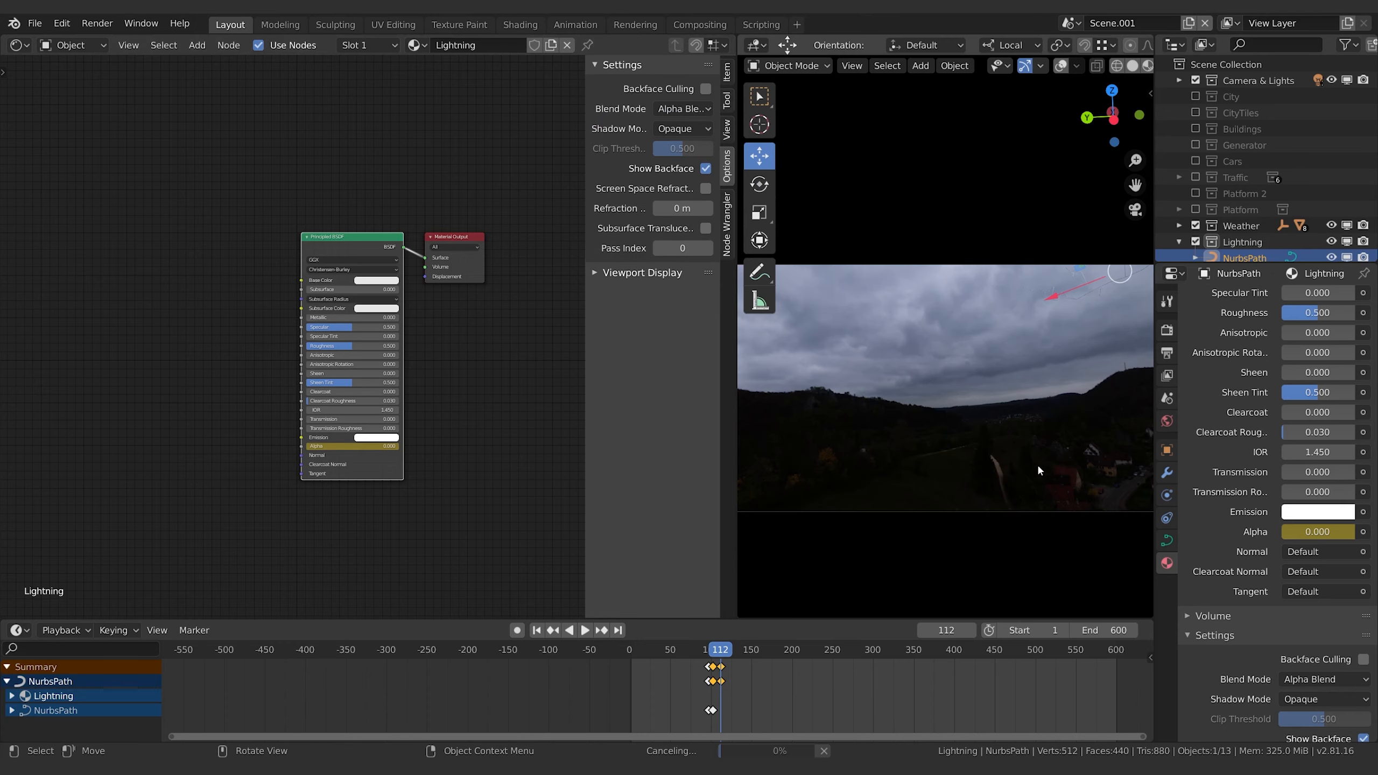
click(1060, 66)
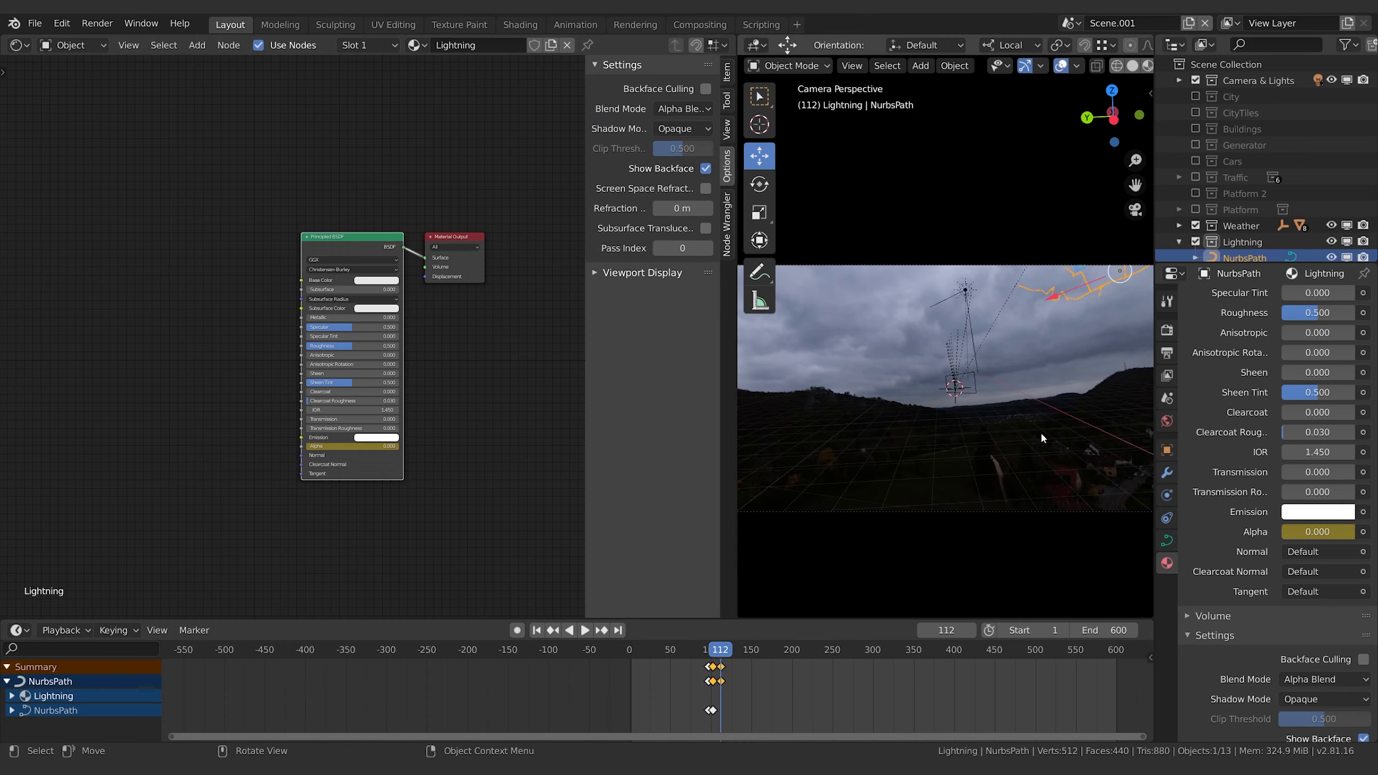
click(1066, 69)
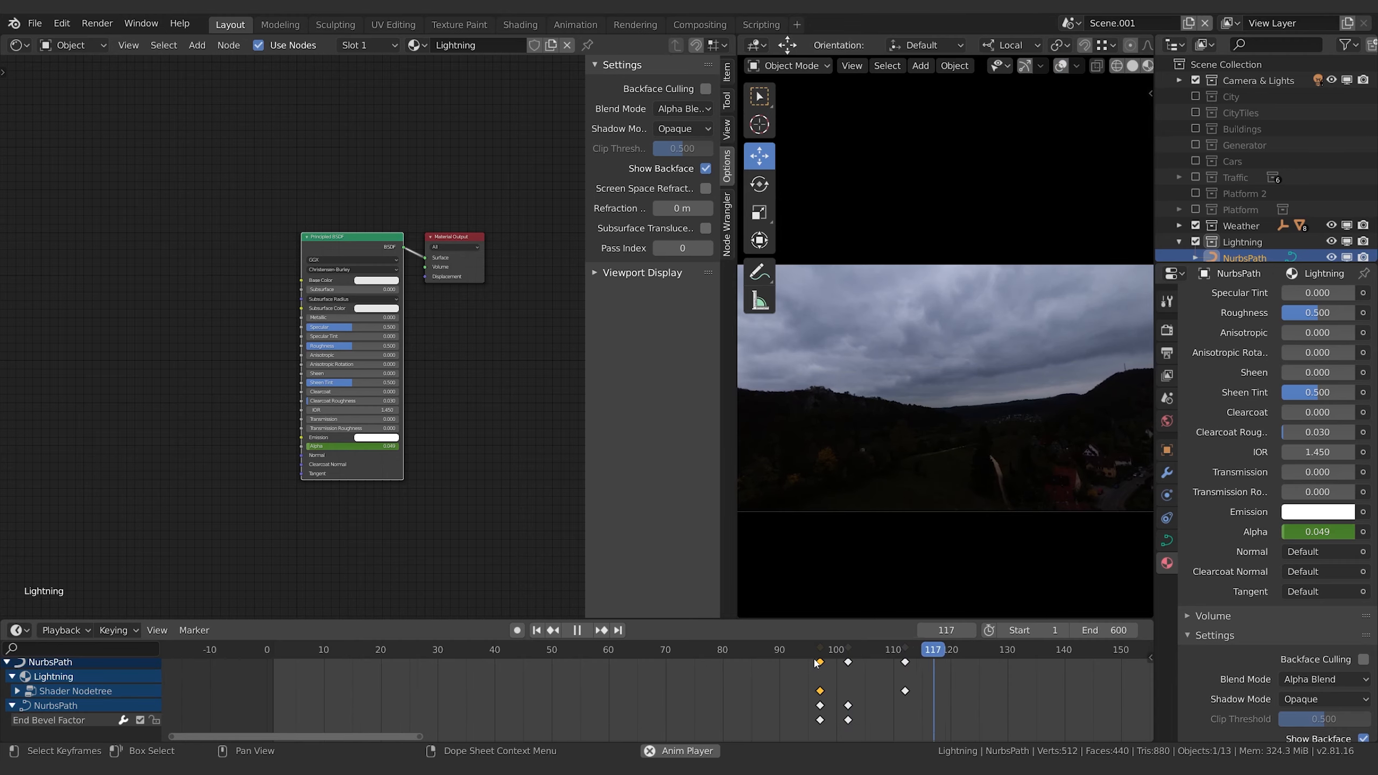
- Move the material's last Alpha keyframe to about frame 138 and replay the animation
key(space)
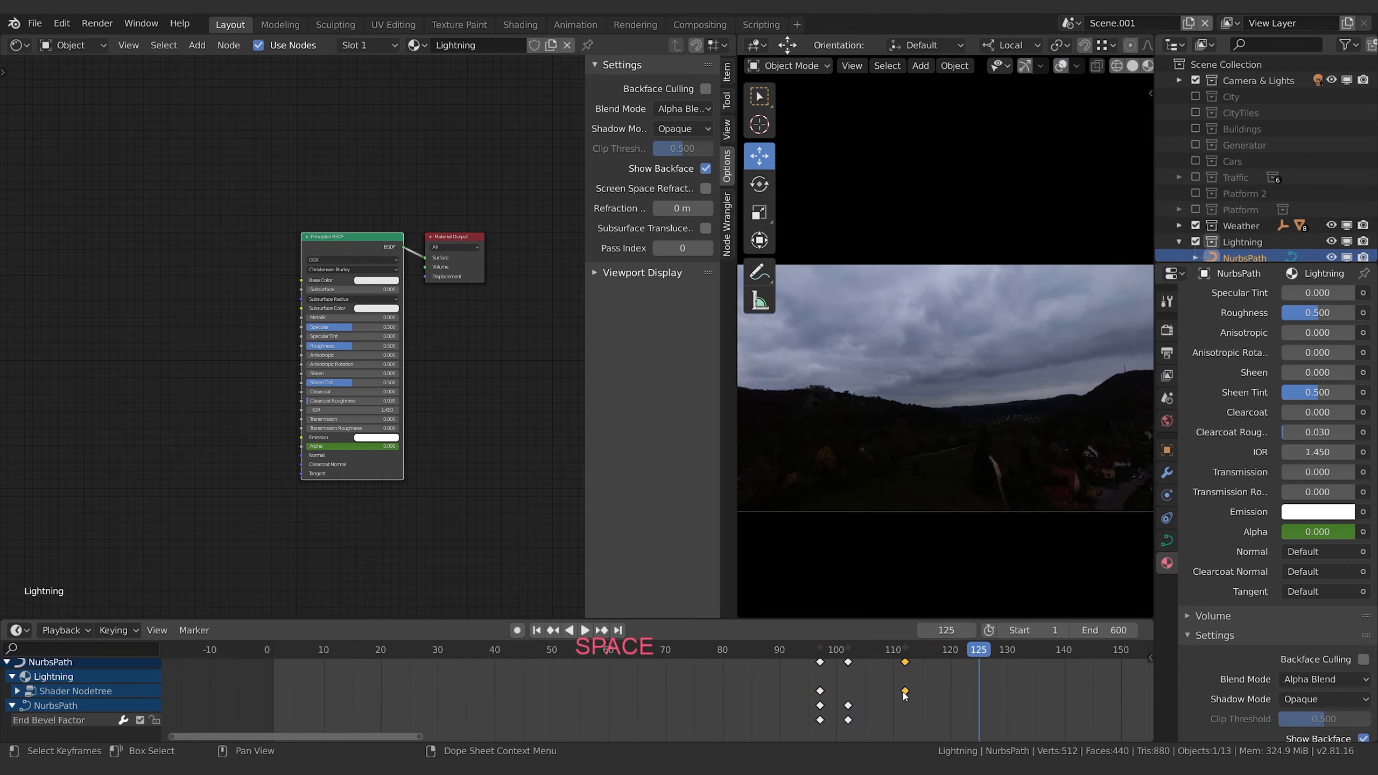
key(g)
key(space)
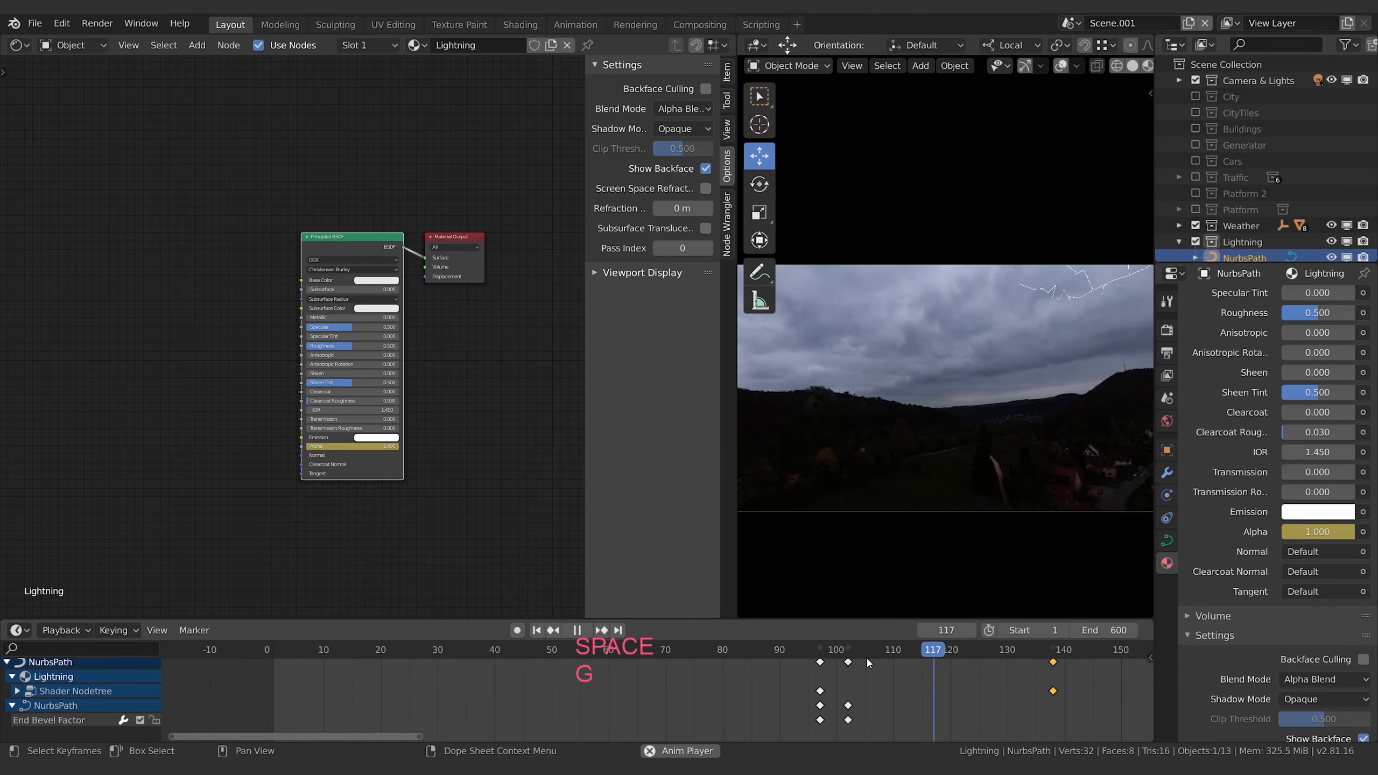
- Shift the keyframes at frame 102 to a higher frame and replay the animation to check the strike's timing
key(space)
key(space)
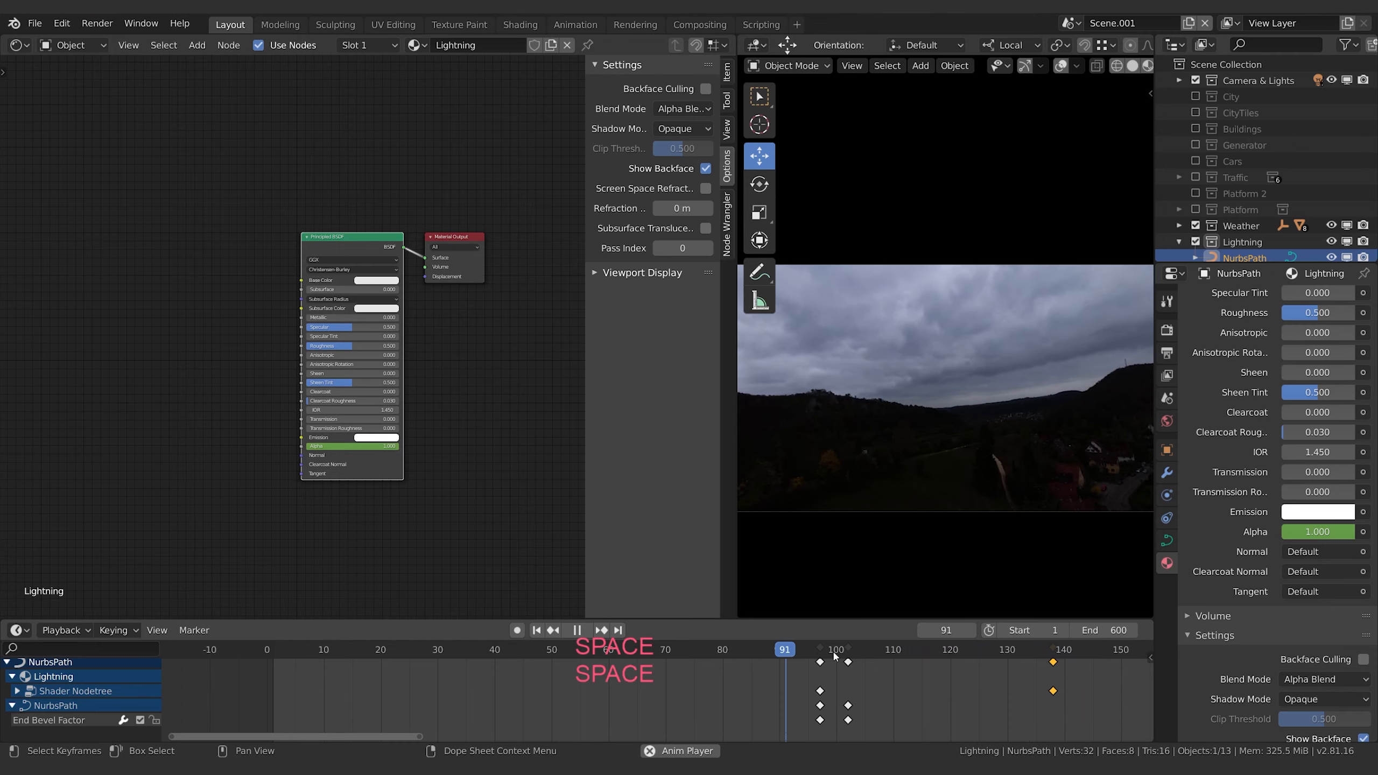
click(848, 660)
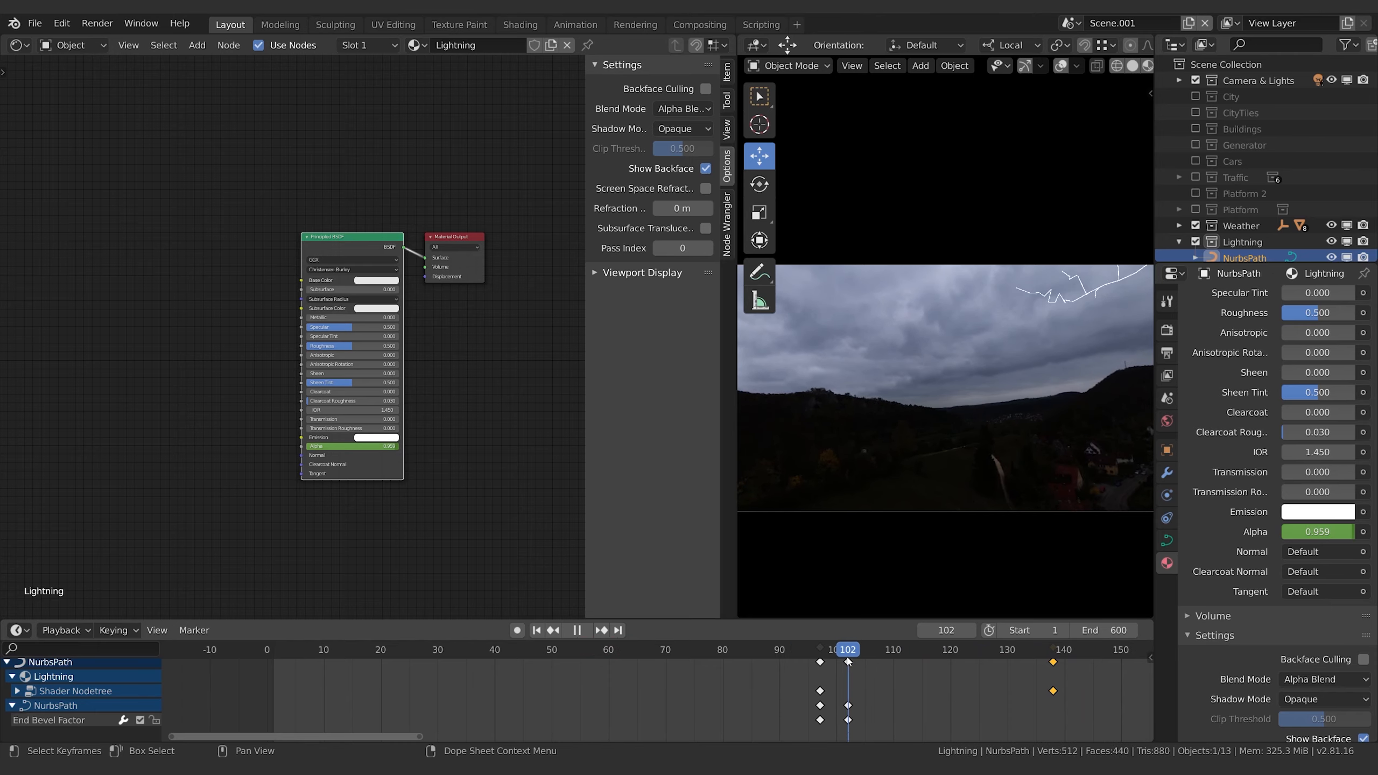
key(g)
click(916, 667)
key(space)
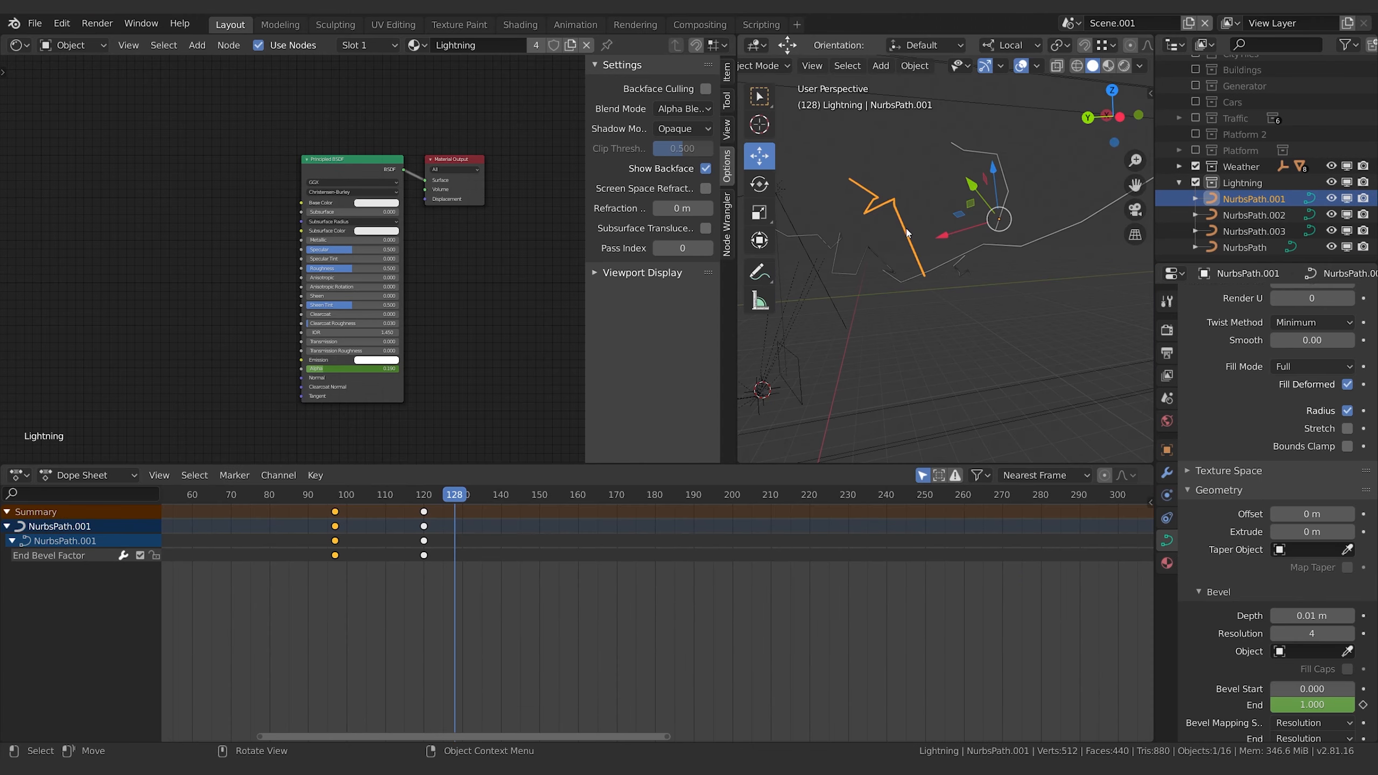
- Delete the three branch curves, leaving only the main NurbsPath bolt, and play the animation briefly
key(x)
click(906, 231)
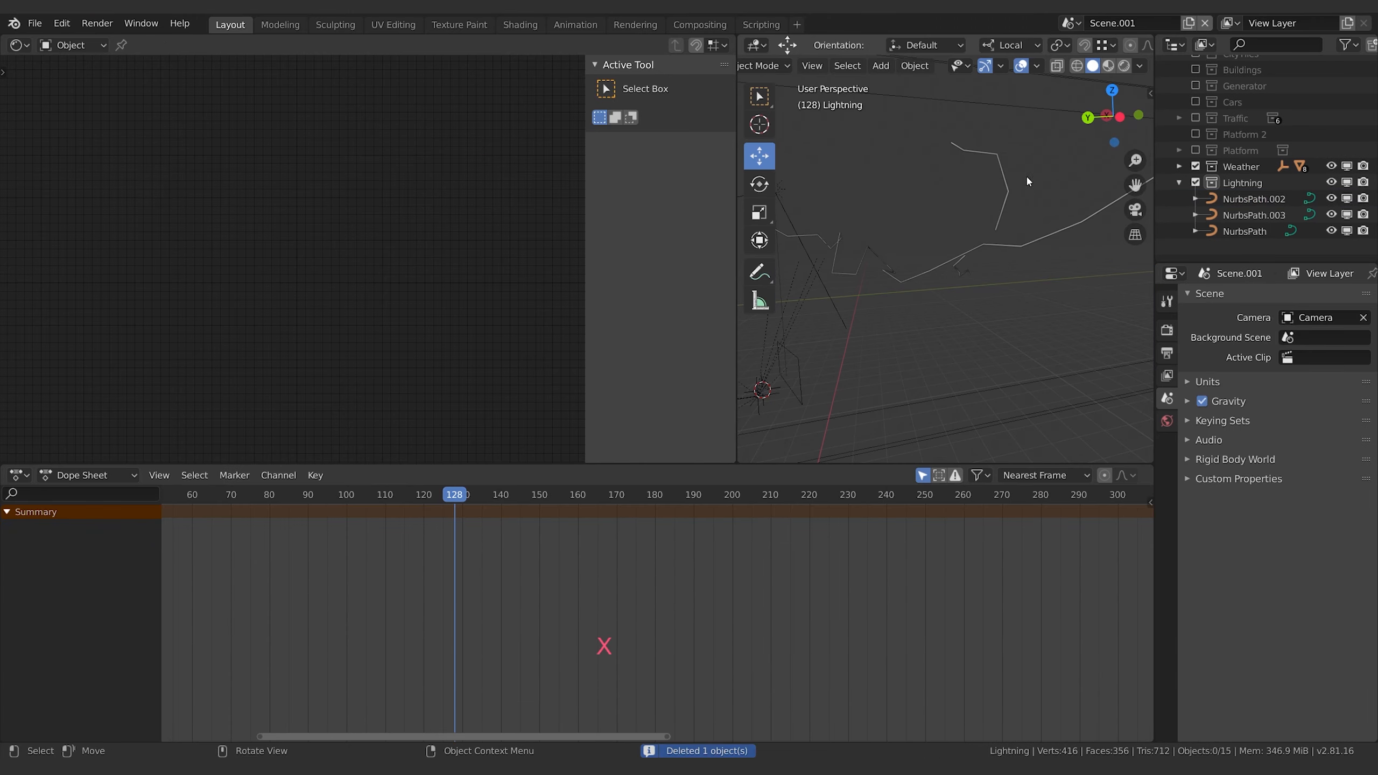
click(1006, 185)
key(x)
click(1004, 184)
click(964, 269)
key(x)
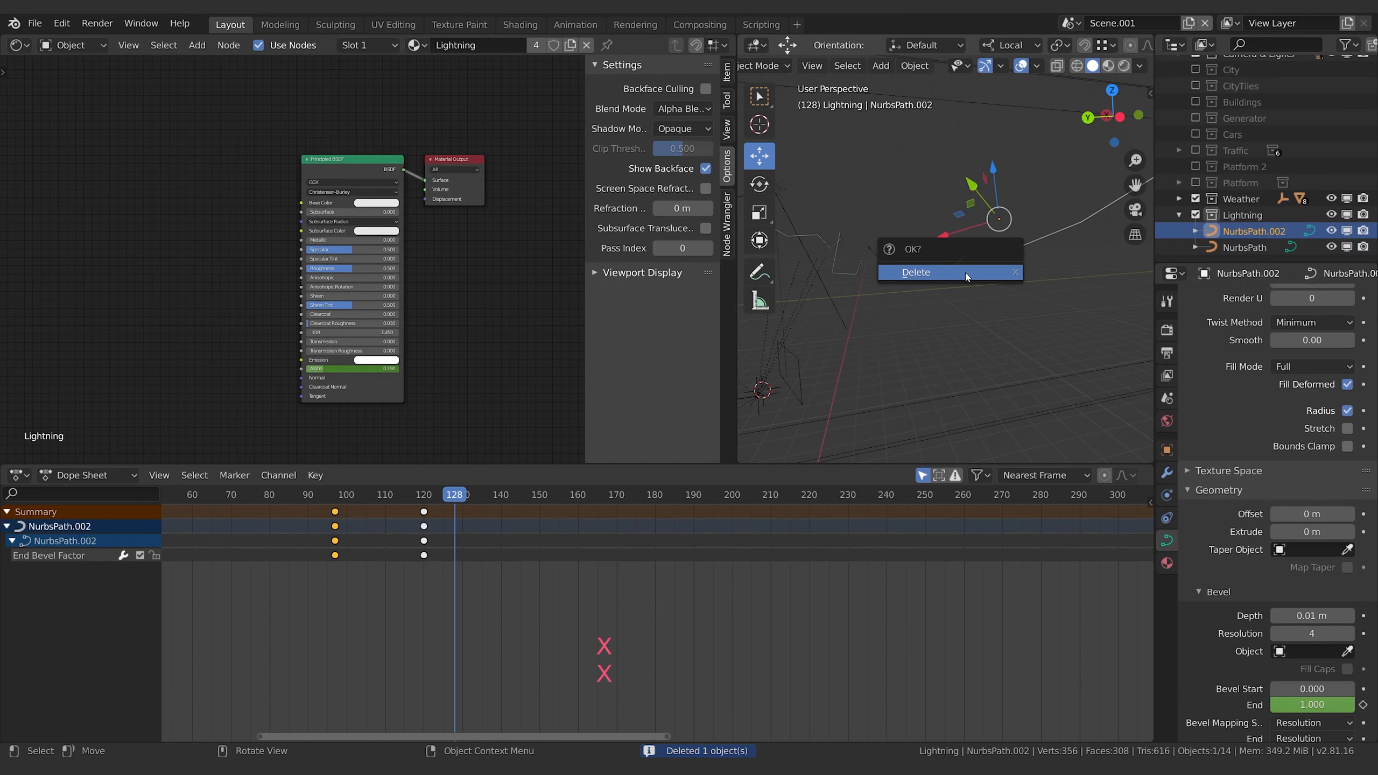
click(964, 273)
key(shift+ctrl+space)
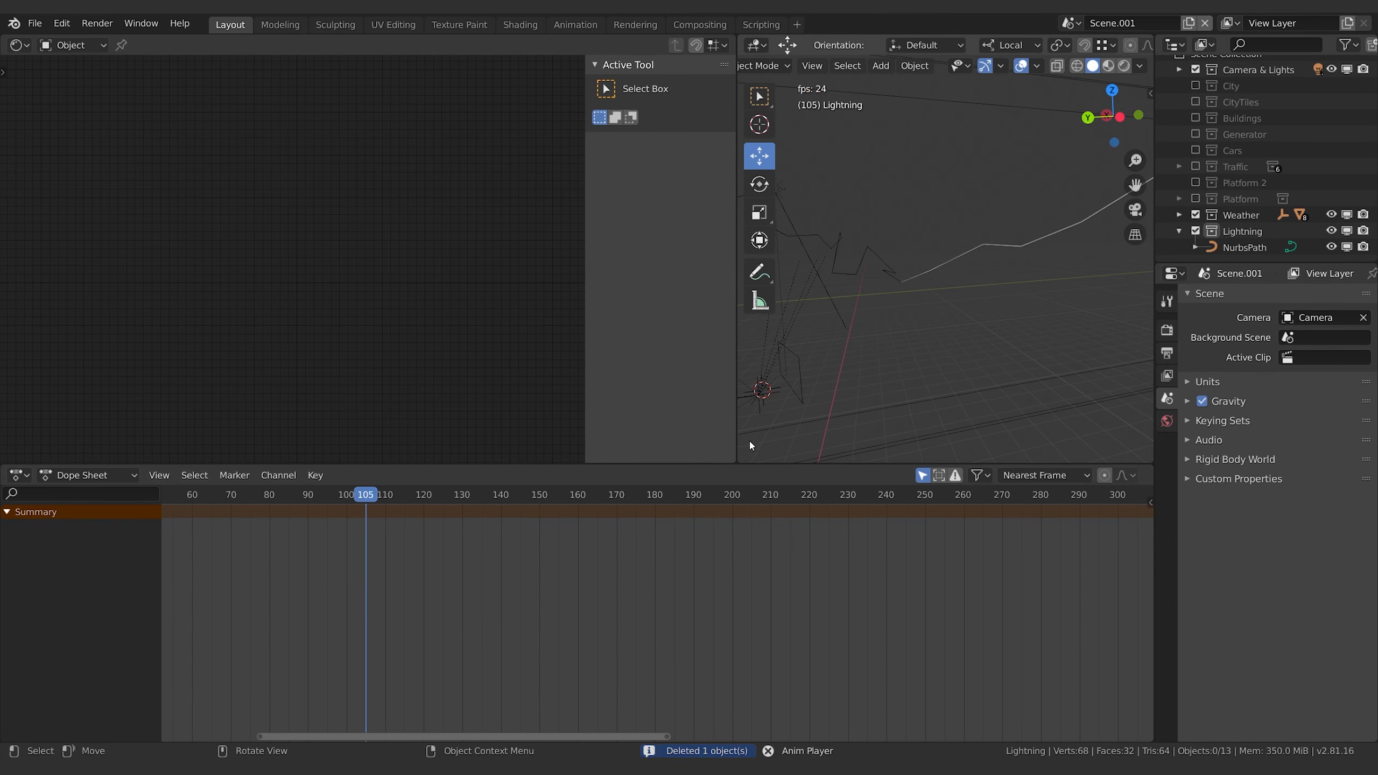
key(space)
- Reshape the main bolt's jagged far end by moving several of its control points in camera view
middle_drag(934, 397, 953, 329)
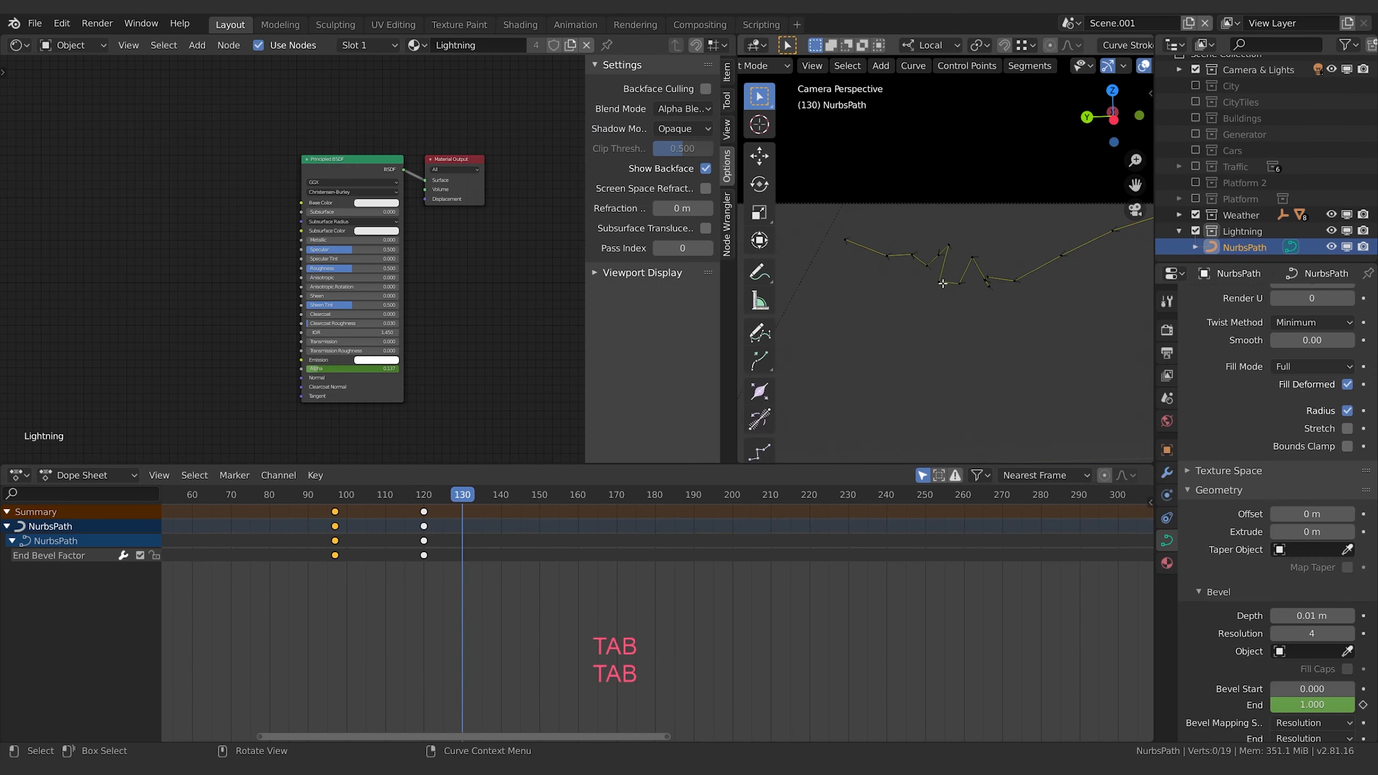
click(938, 283)
key(g)
click(951, 267)
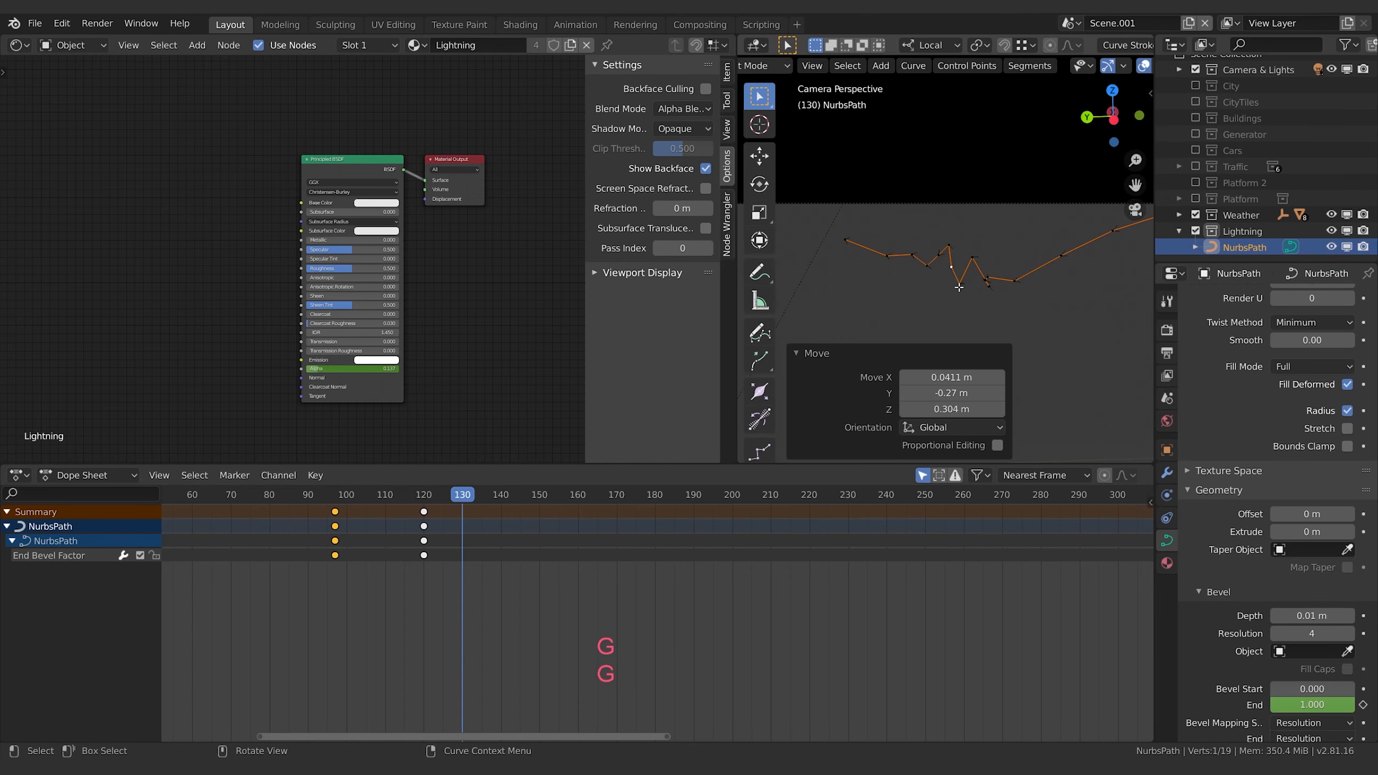
click(959, 282)
key(g)
click(961, 261)
click(913, 256)
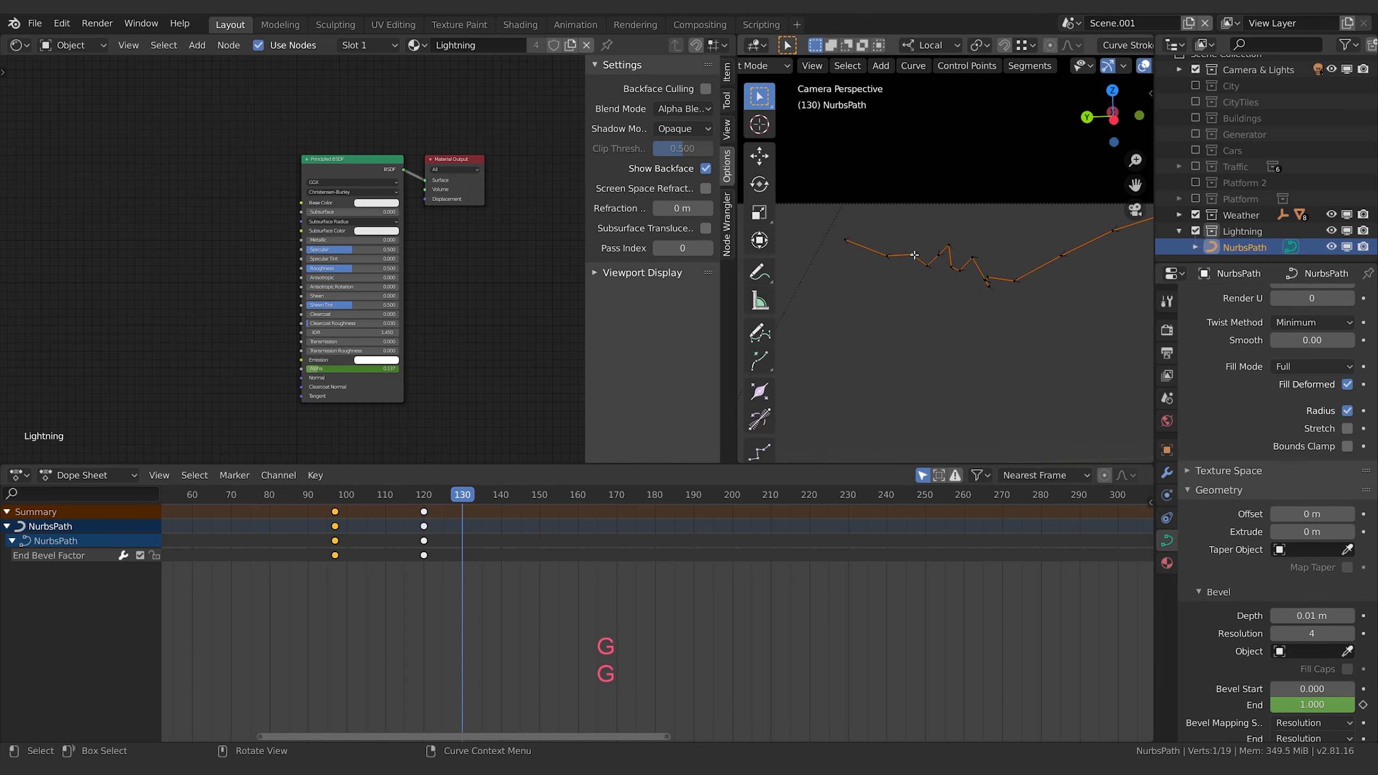
key(g)
click(912, 249)
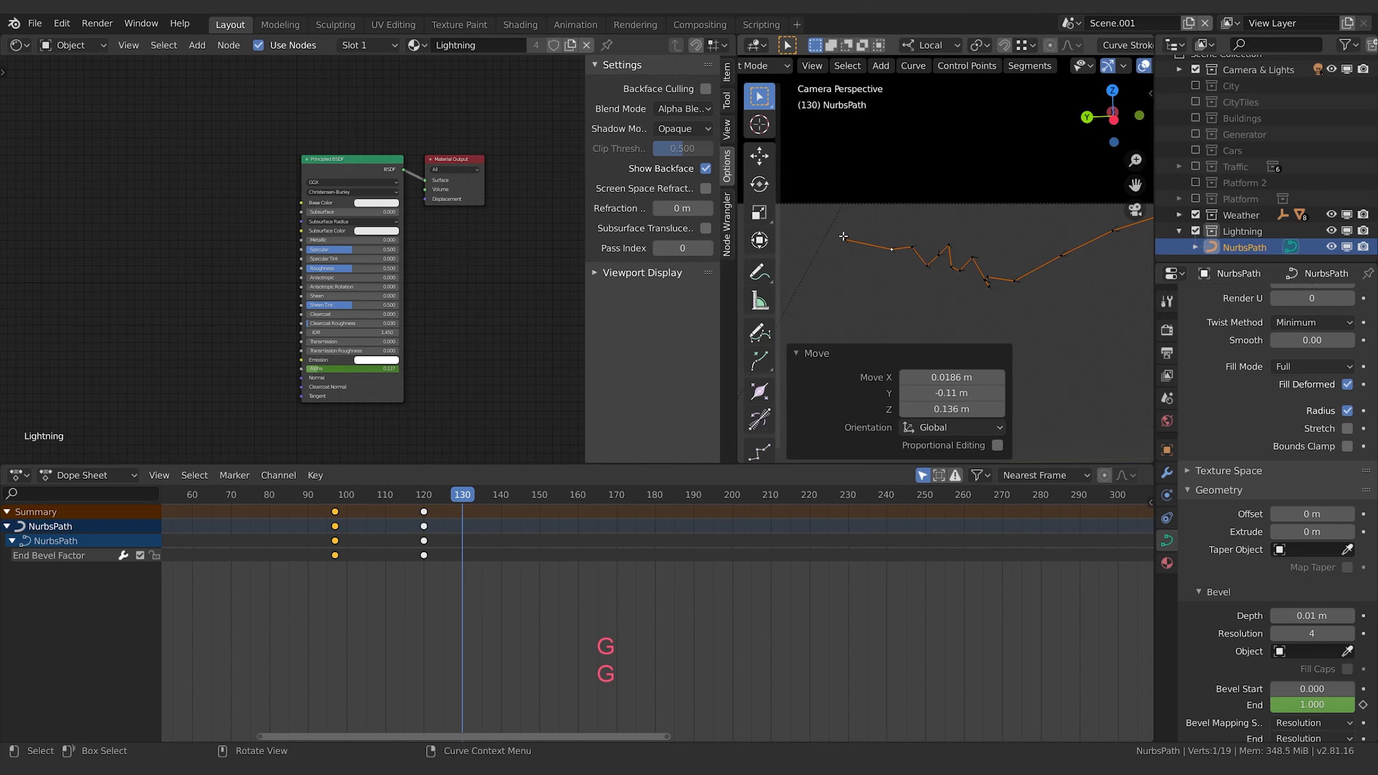
key(g)
click(843, 237)
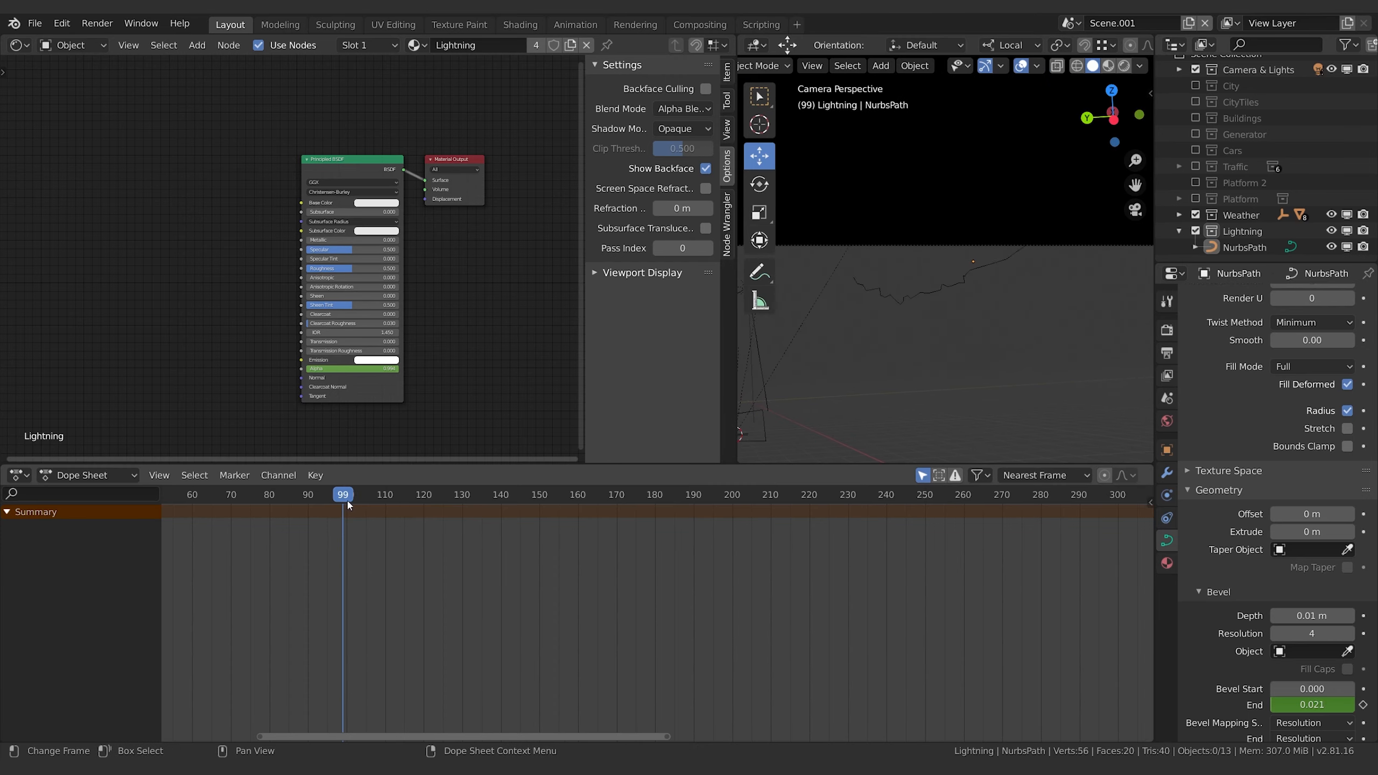
- At frame 100, duplicate the main bolt in place, then shrink, rotate and reposition the copy as a branch
click(348, 501)
click(993, 266)
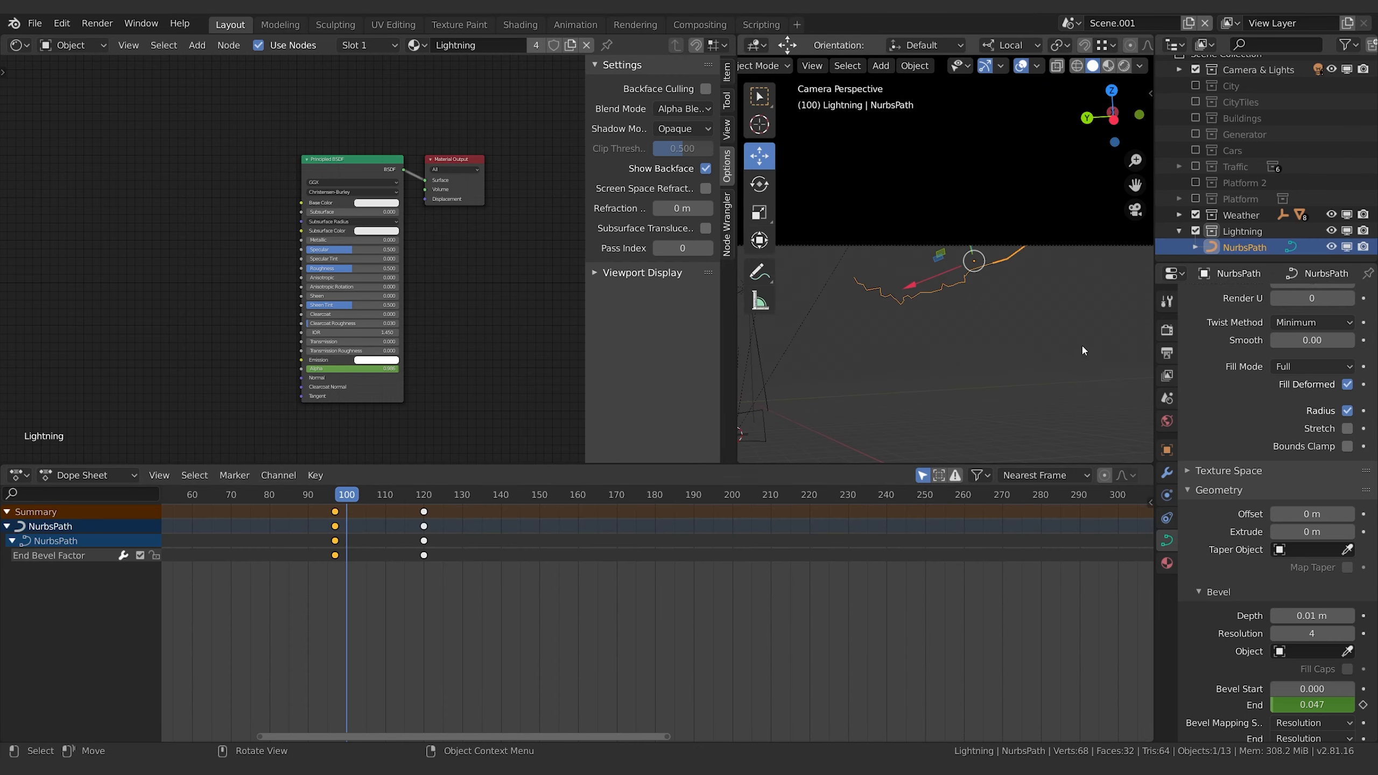
key(shift+d)
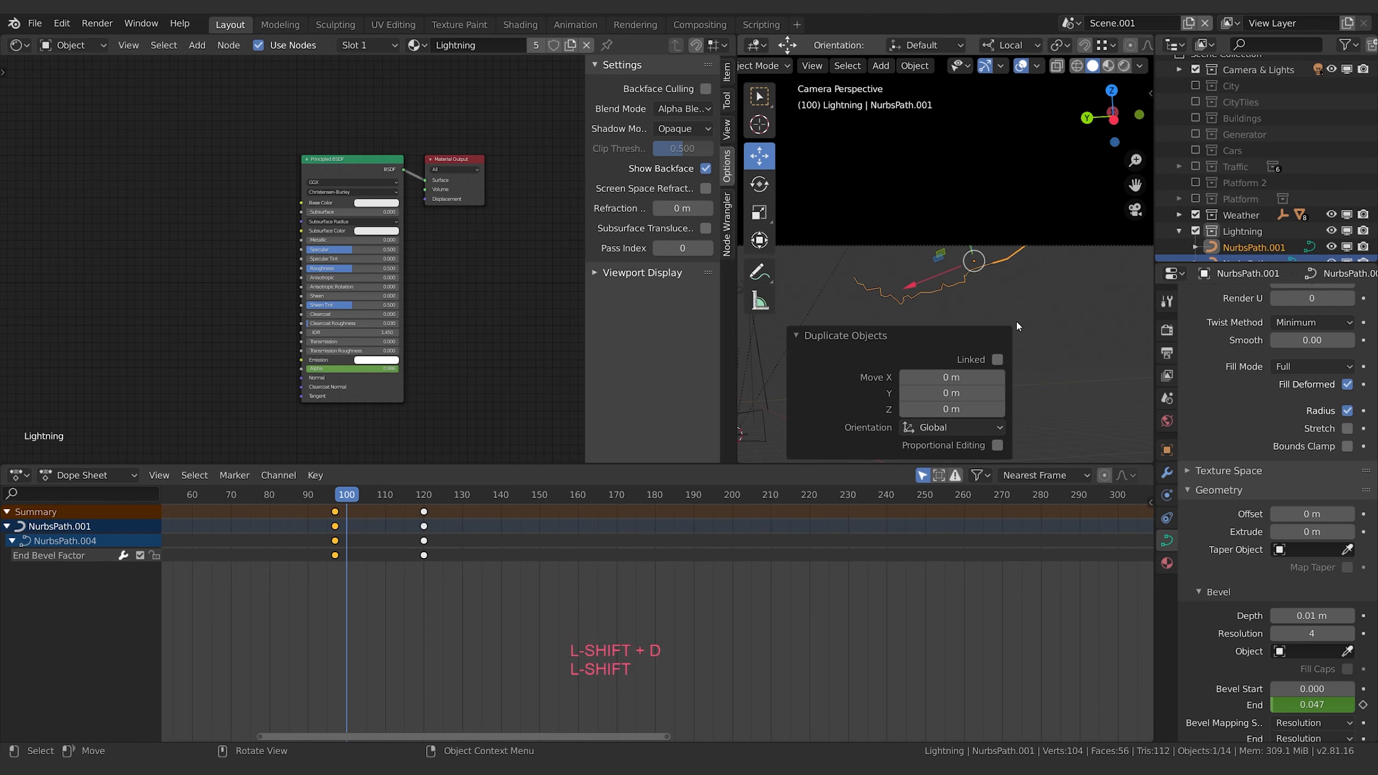
key(s)
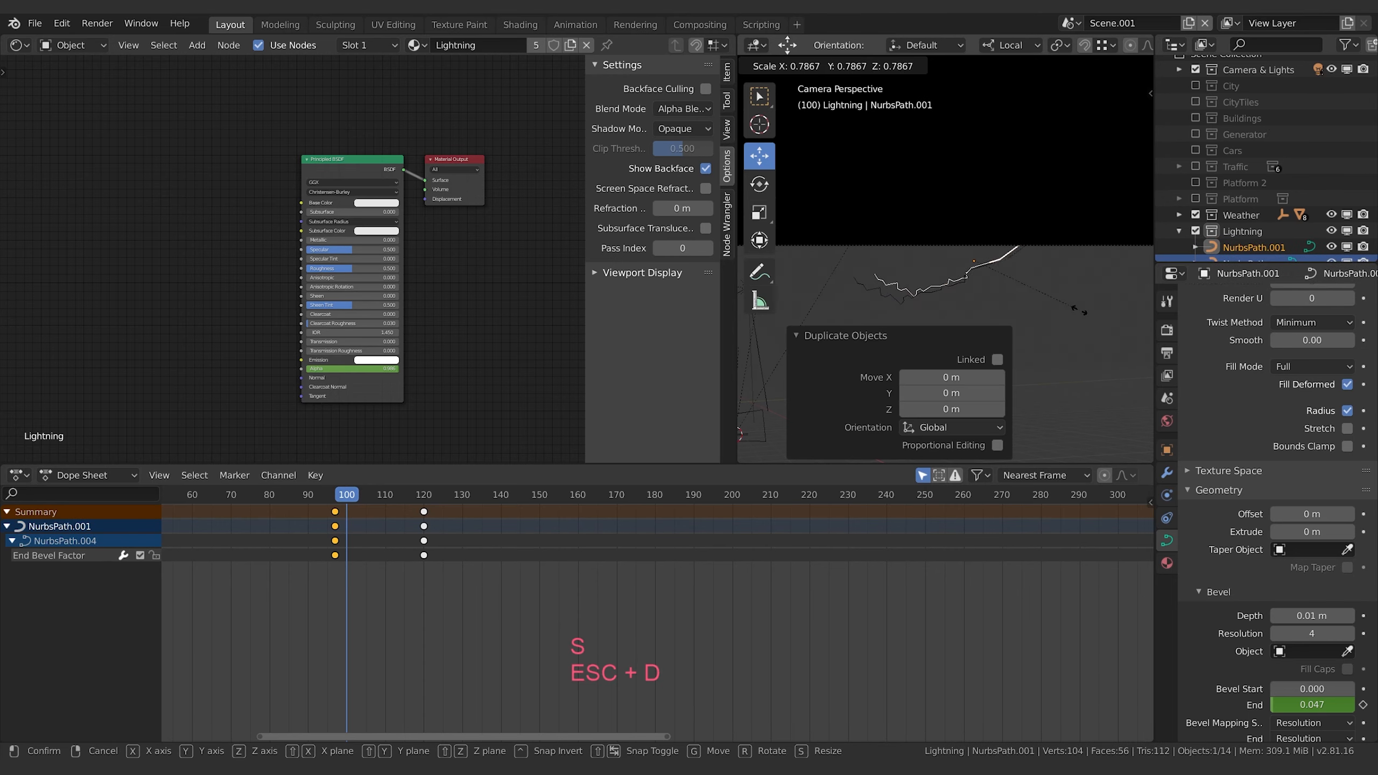
click(1081, 309)
key(r)
click(1087, 323)
key(g)
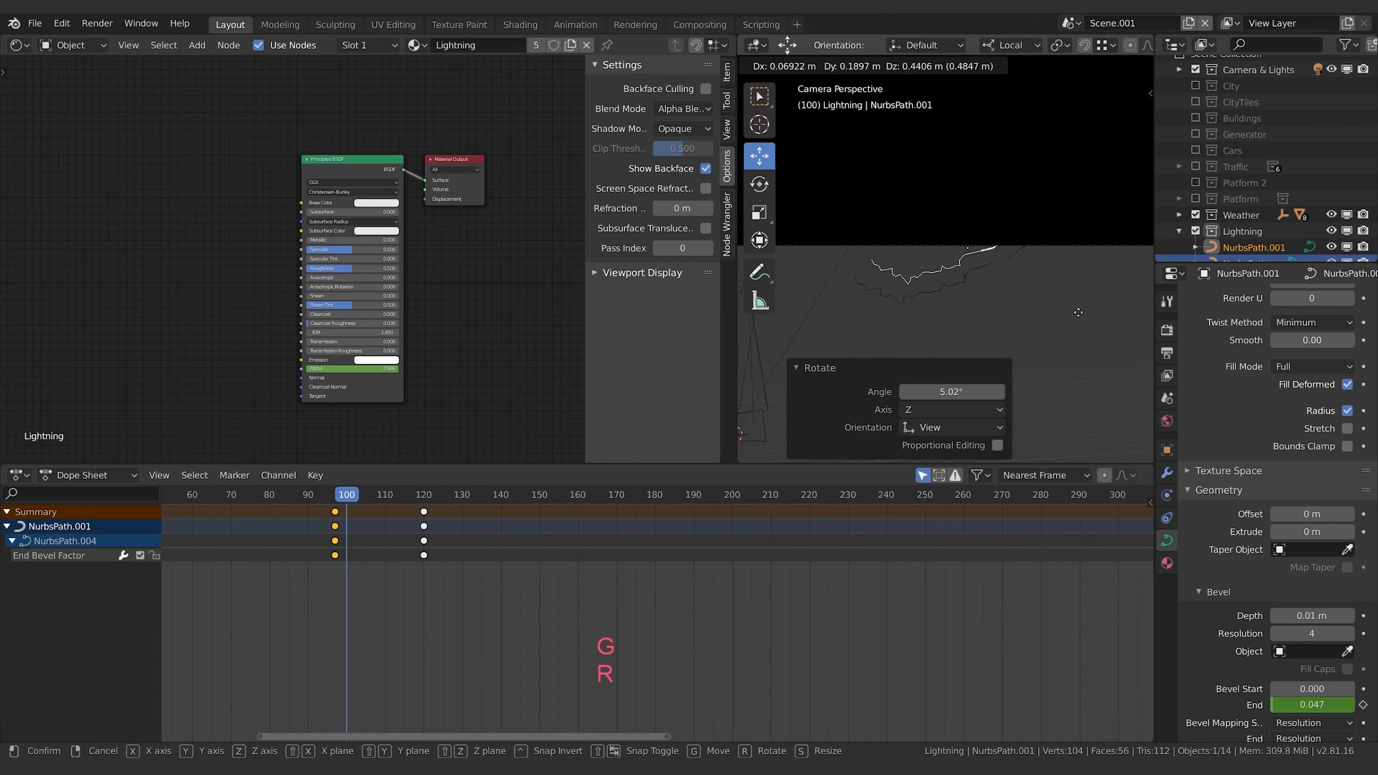
click(1079, 315)
key(r)
click(1074, 344)
- Rotate the branch -105° about its local X axis and 18° in view, then shrink it and fit it against the main bolt
key(r)
key(x)
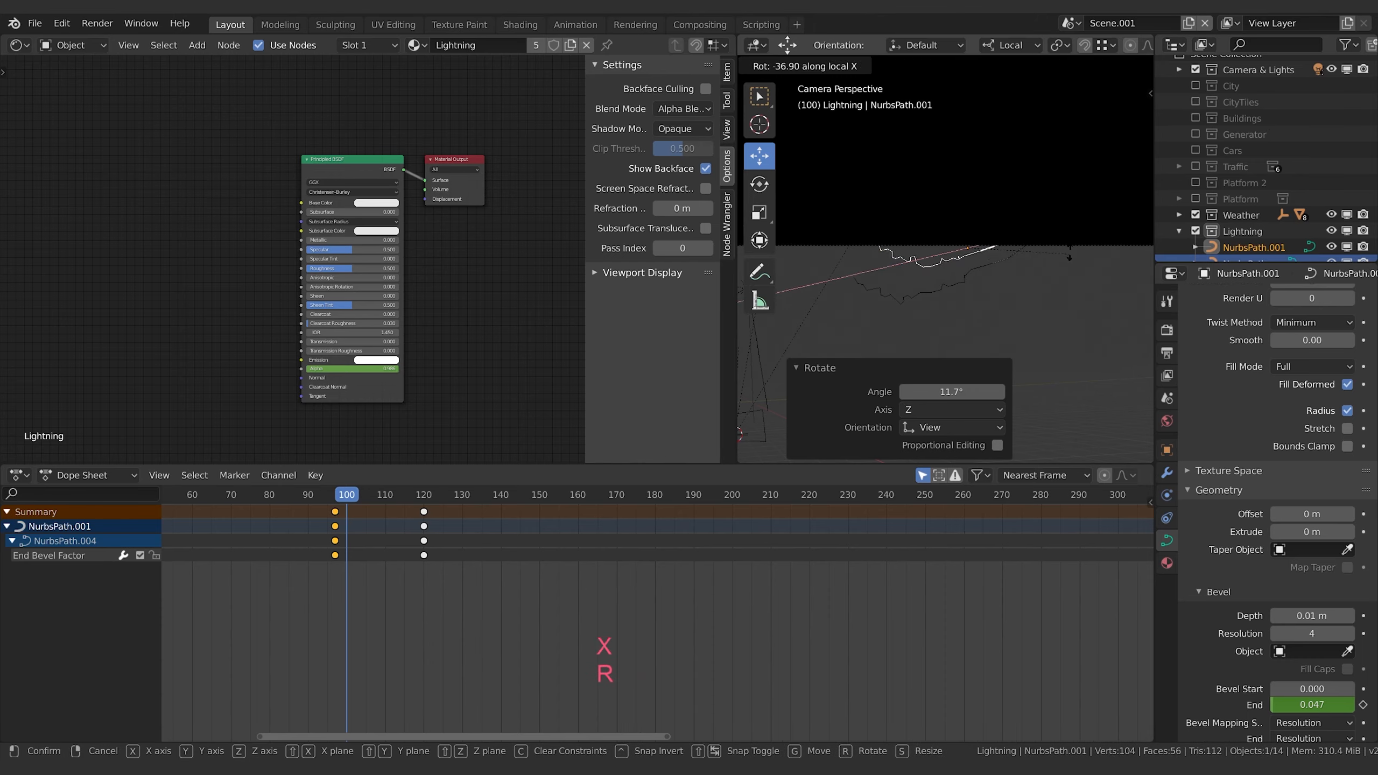
click(1019, 140)
key(g)
key(x)
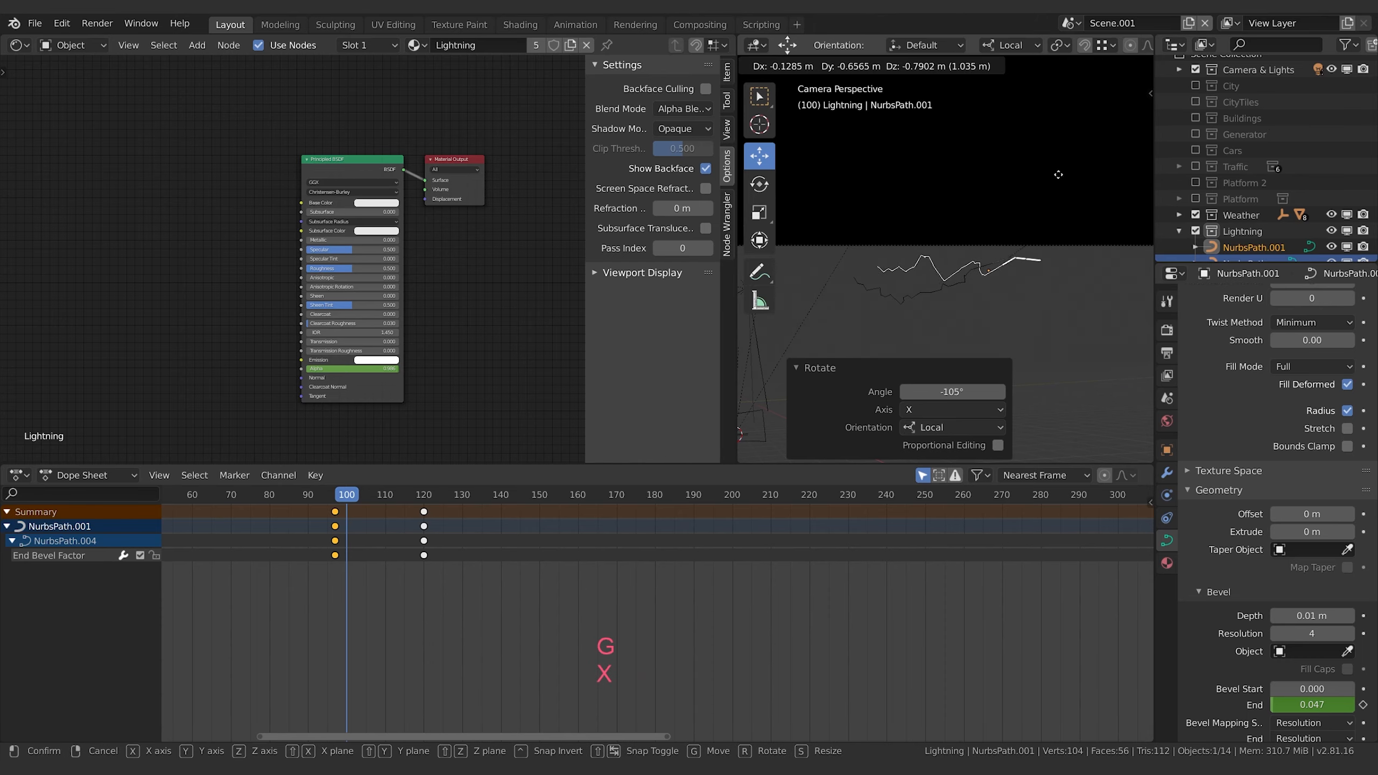
click(1065, 208)
key(r)
click(1047, 239)
key(s)
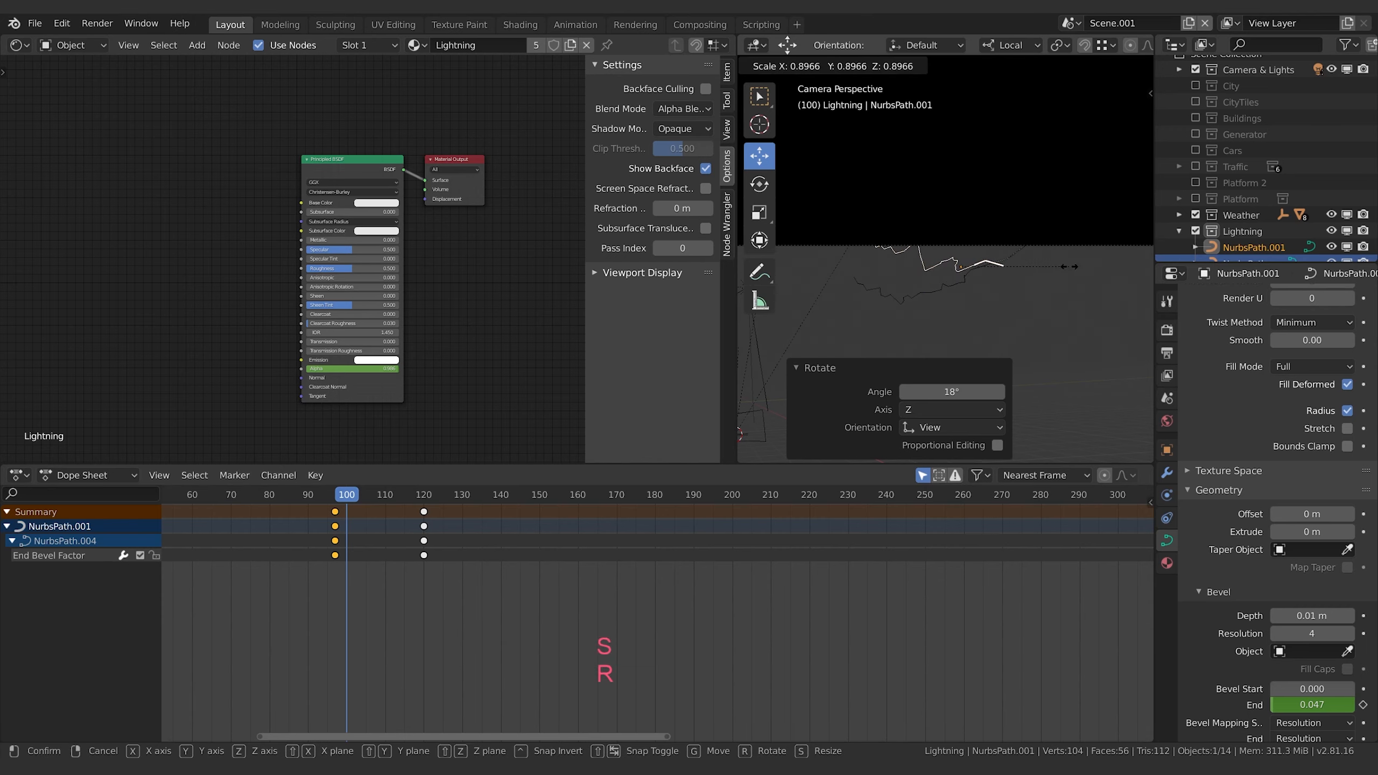
click(1029, 269)
key(g)
click(1032, 258)
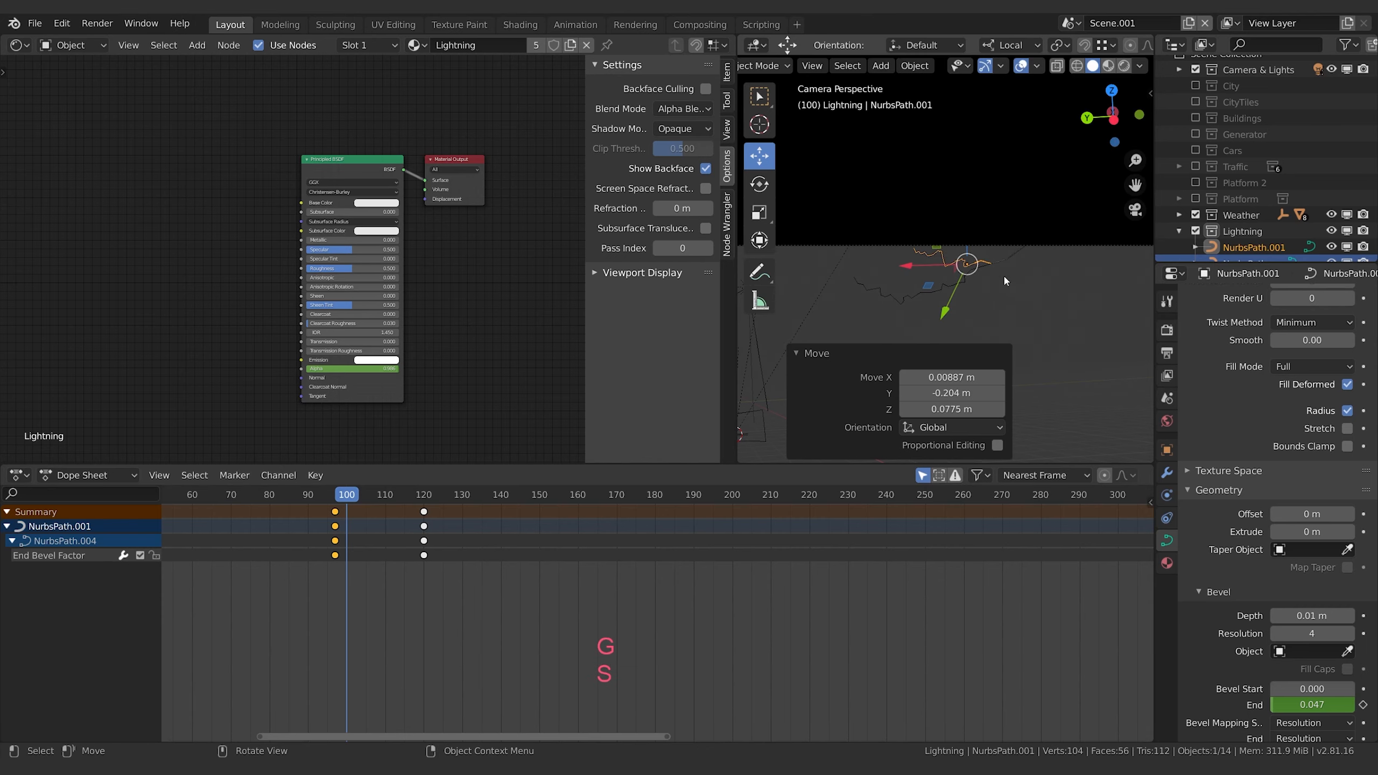
- Move the branch's first End Bevel Factor keyframe to frame 100
click(336, 553)
key(g)
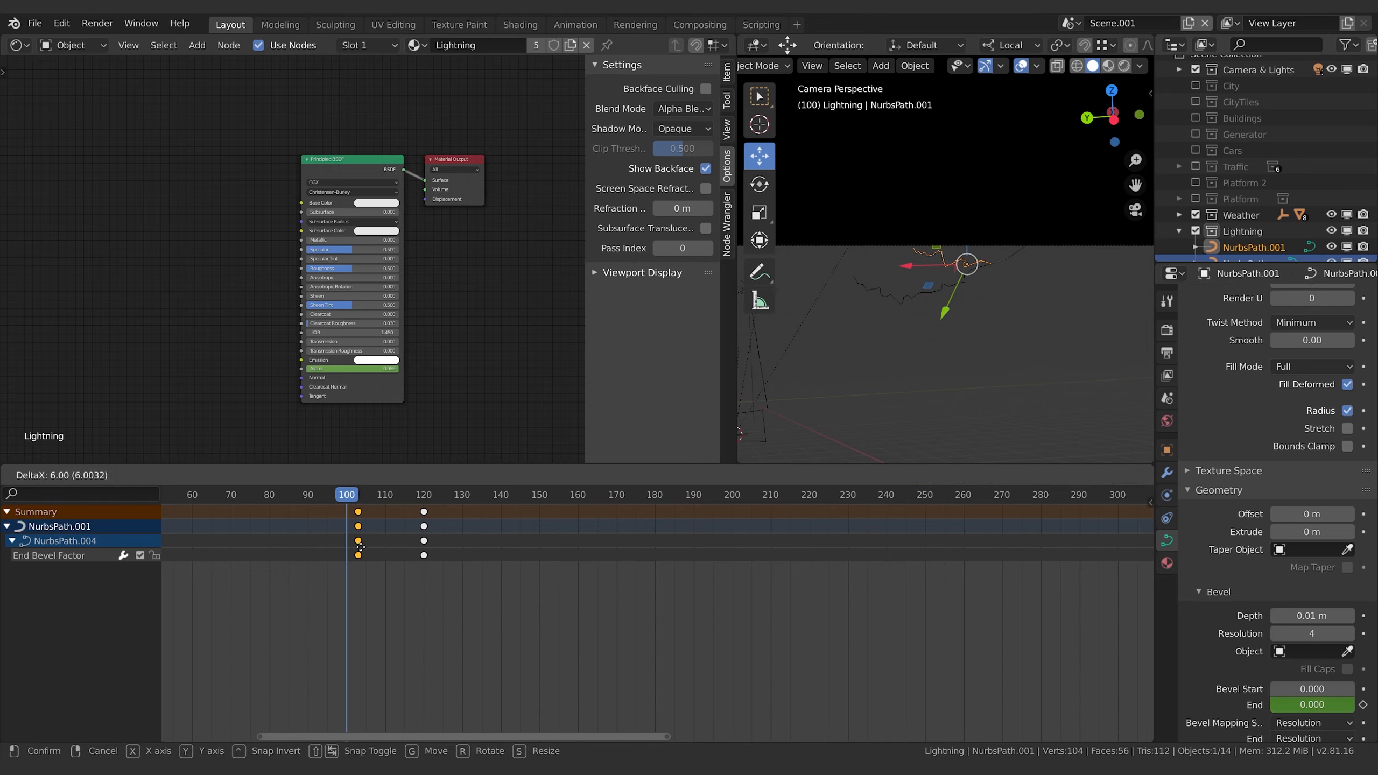
click(348, 550)
click(476, 598)
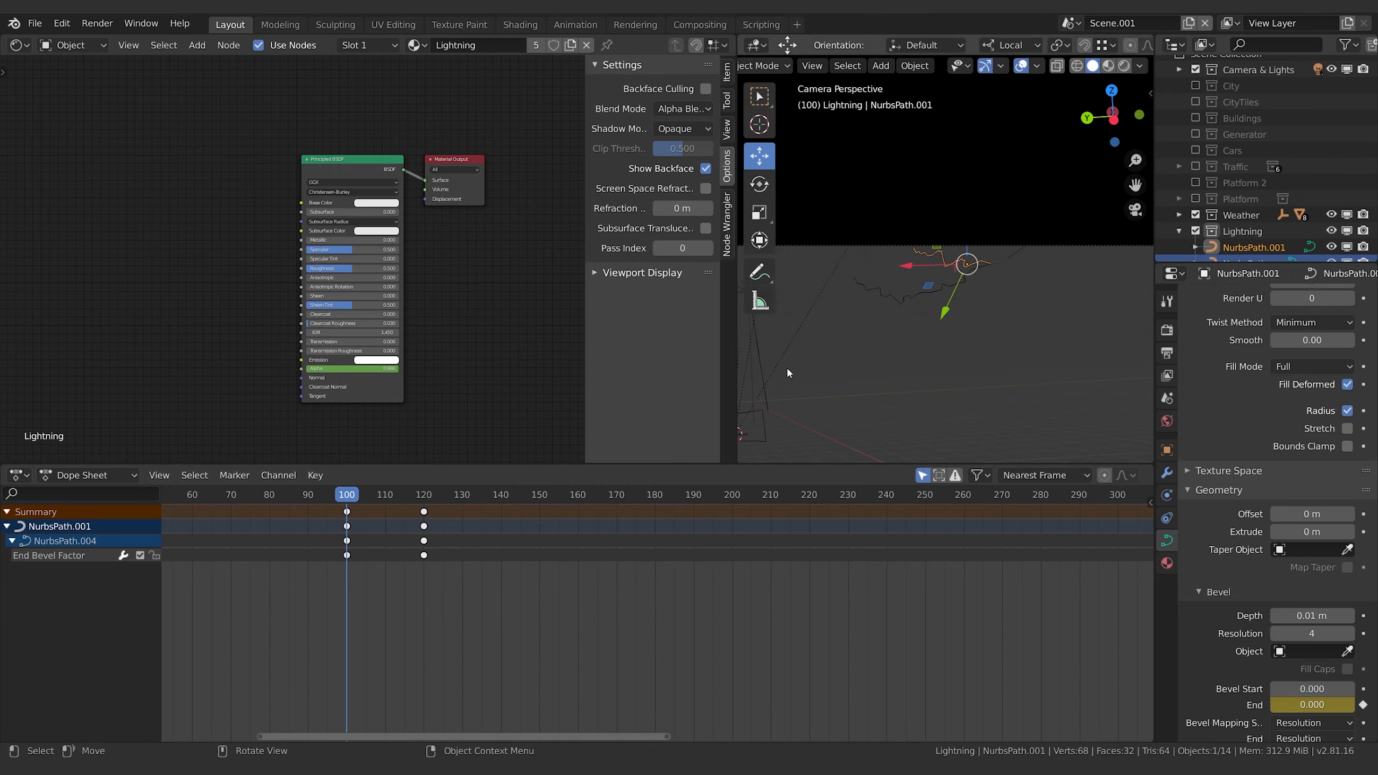
- At frame 114, duplicate the branch and place the copy farther along the main bolt
drag(346, 497, 389, 497)
shift+middle_drag(1036, 265, 960, 352)
scroll(950, 375, up, 4)
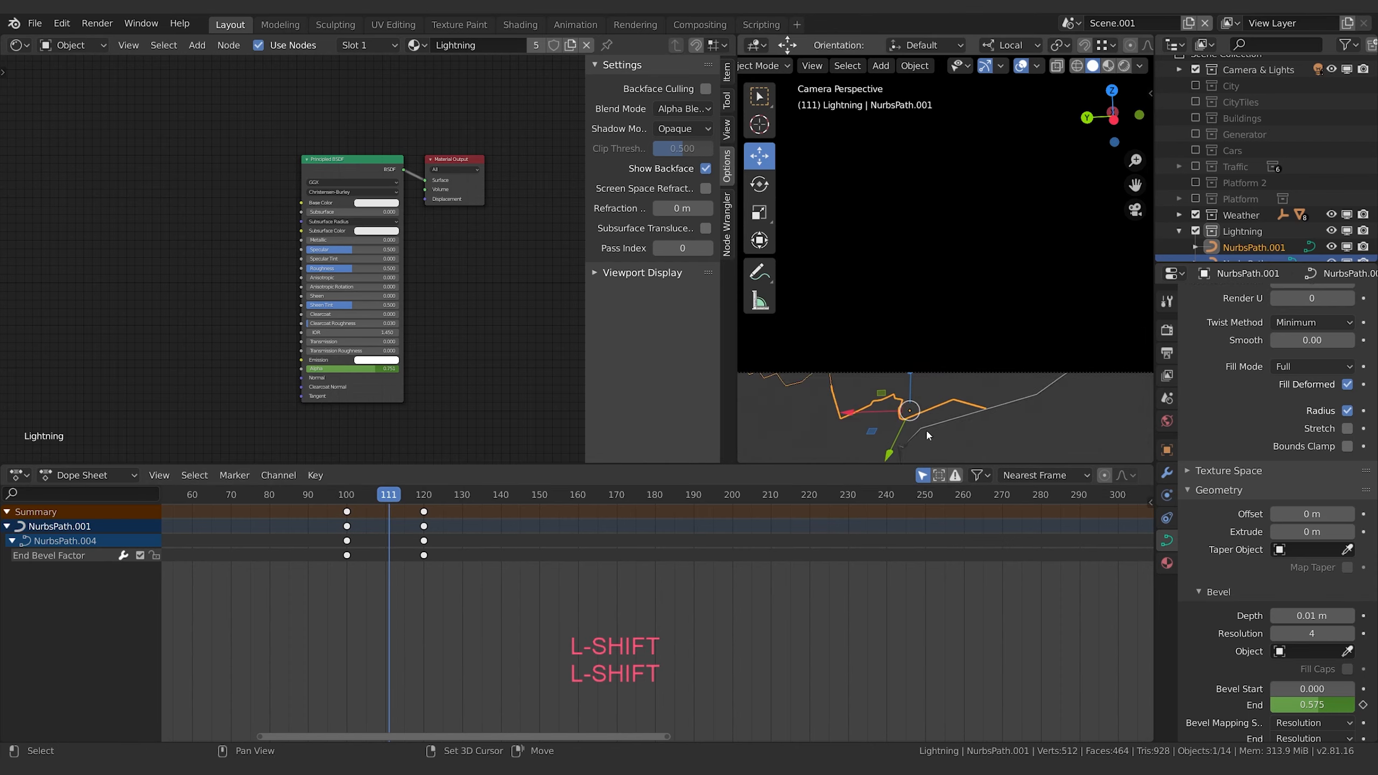
shift+middle_drag(925, 430, 1016, 347)
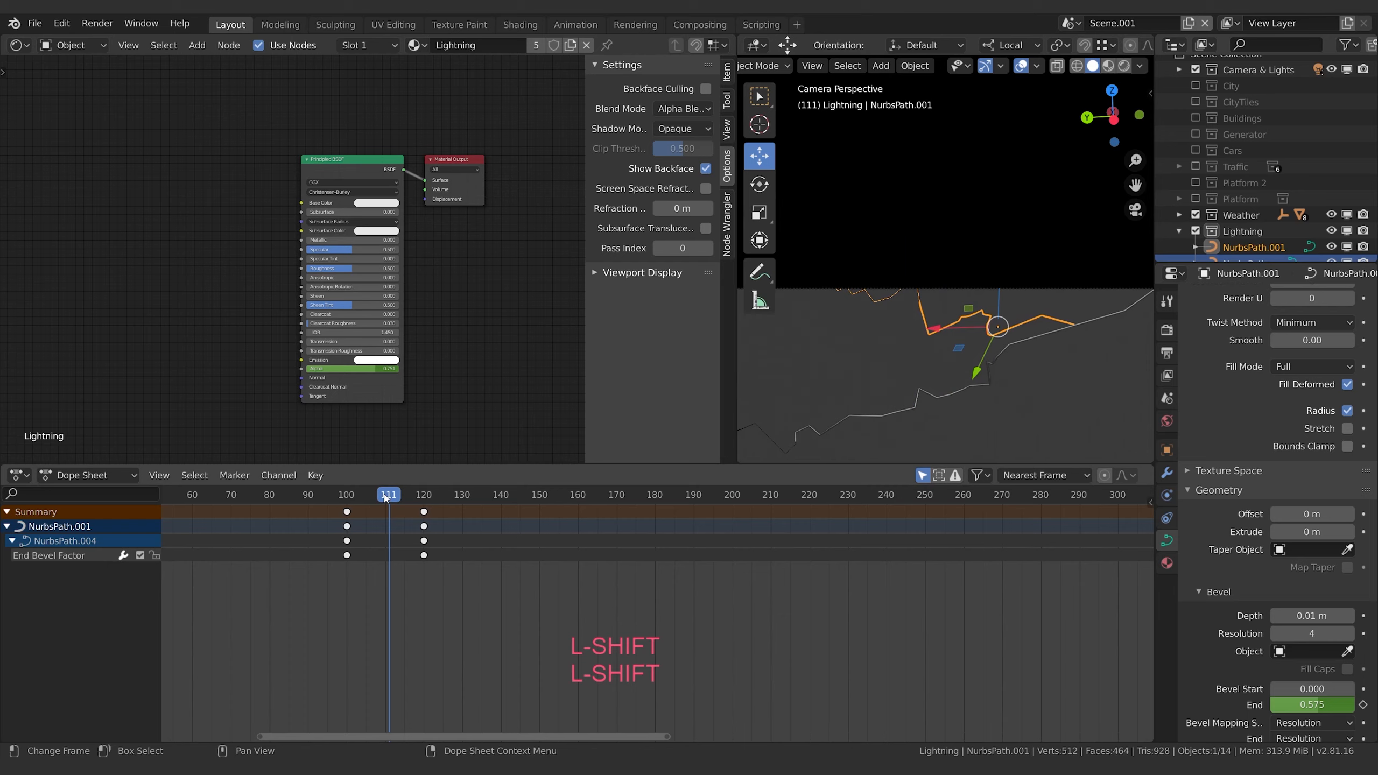
mouse_move(385, 497)
mouse_down()
mouse_move(332, 498)
mouse_move(400, 502)
mouse_up()
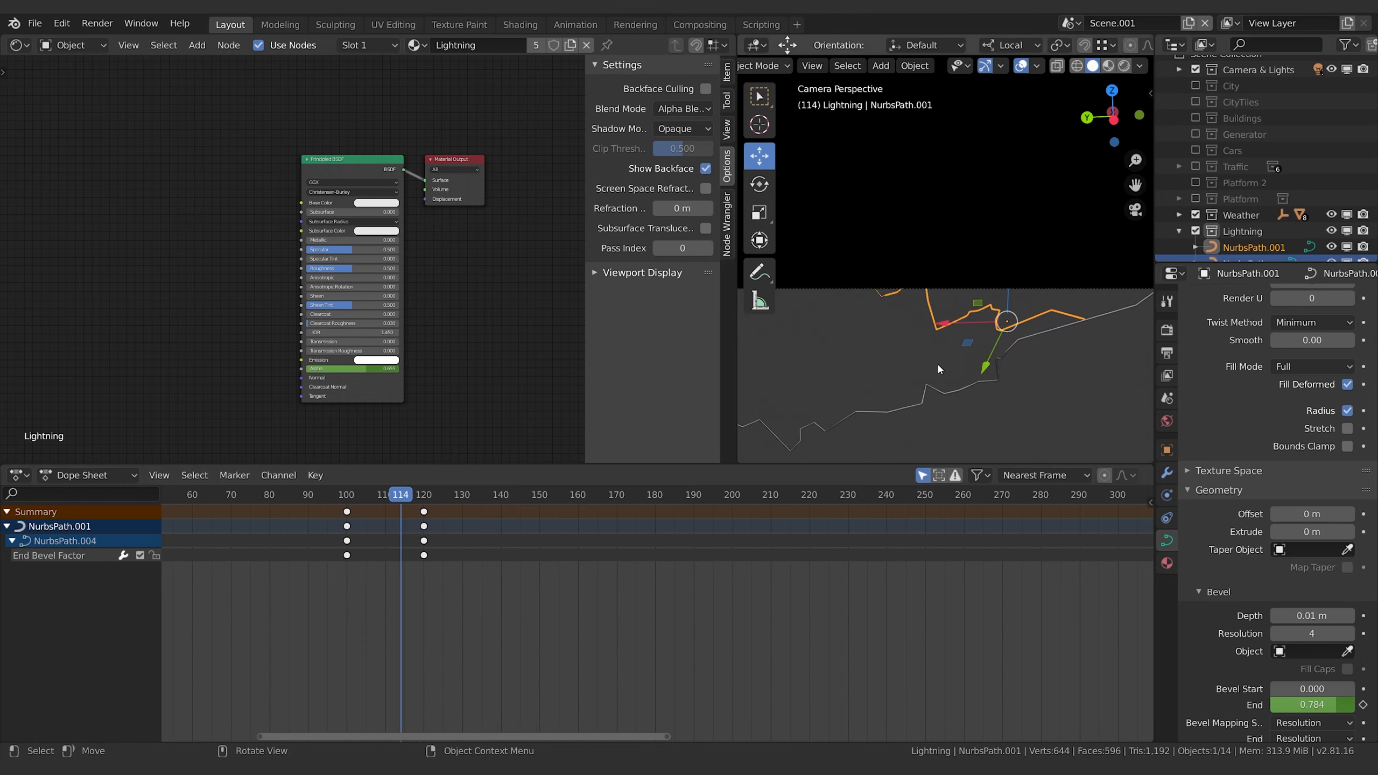
key(shift+d)
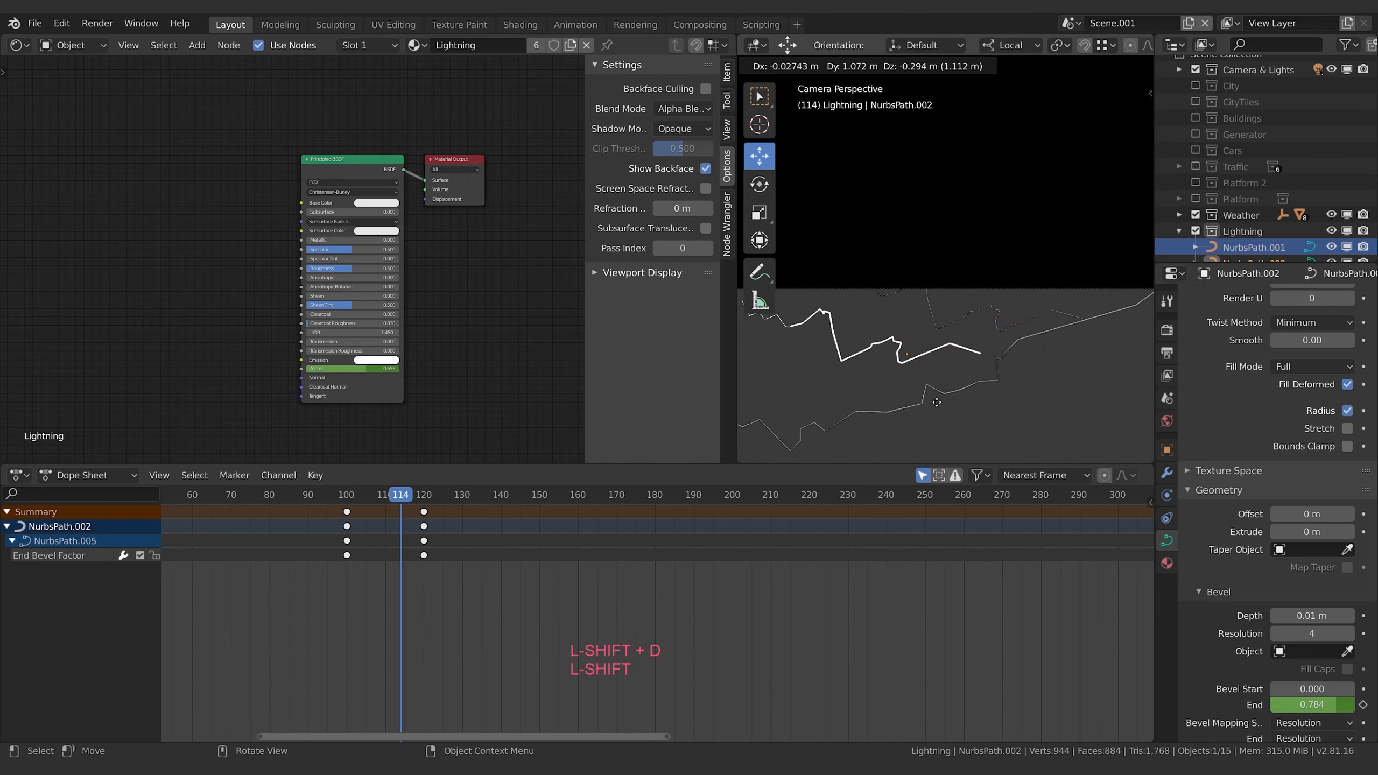
click(960, 384)
click(1087, 386)
shift+middle_drag(1087, 385, 1146, 371)
click(988, 365)
- Scale the second branch down and rotate it -71.3° about its local X axis
scroll(1060, 350, down, 1)
key(s)
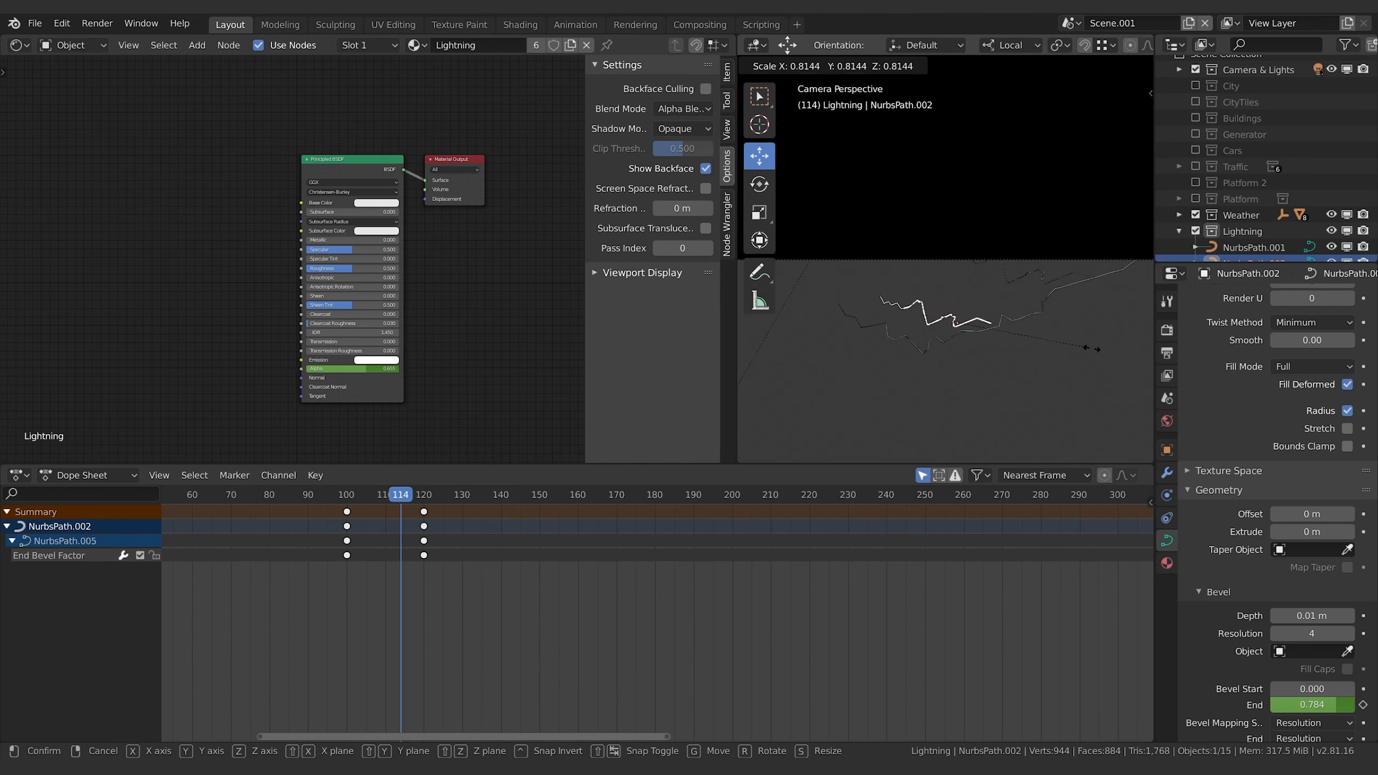
click(1044, 345)
key(g)
key(s)
click(1067, 348)
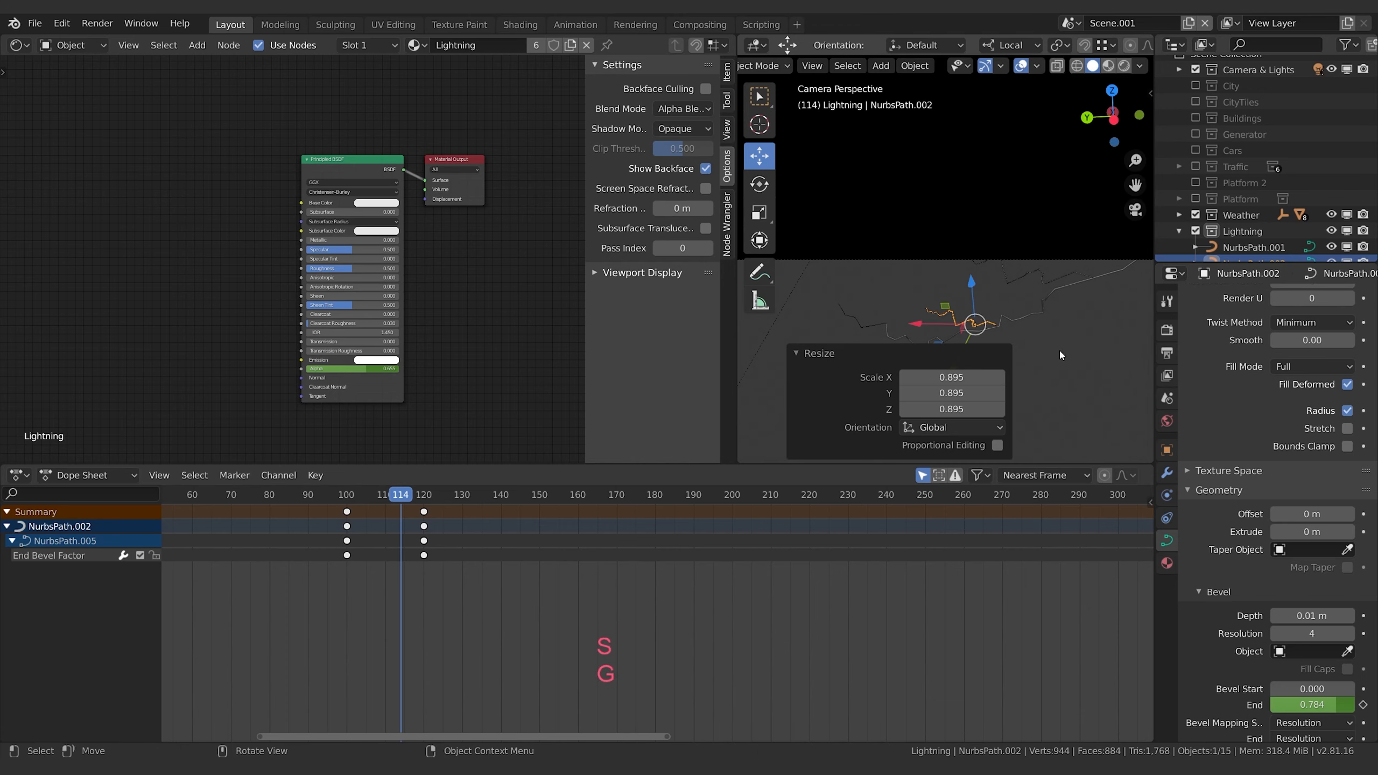
key(r)
key(x)
click(1034, 238)
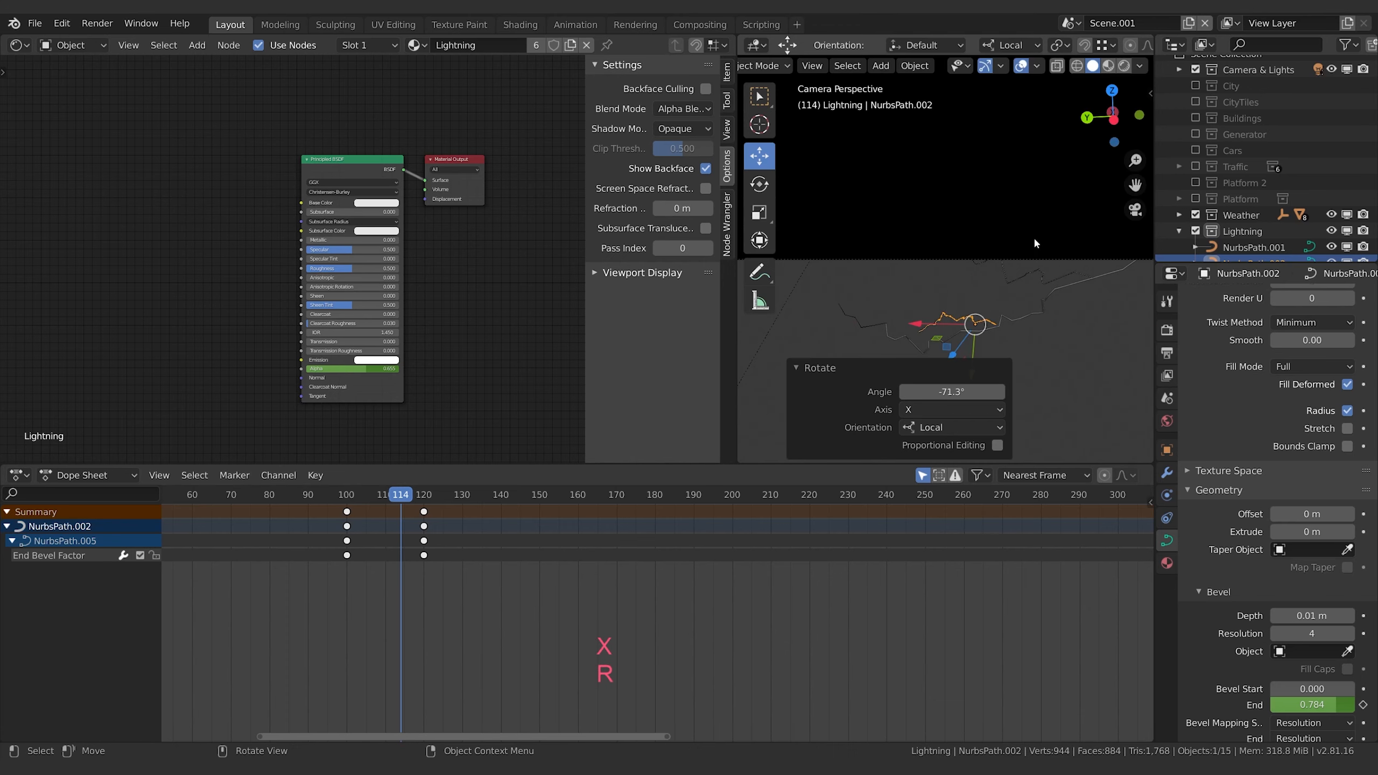
- Move the second branch onto the main bolt and rotate it in view to angle away from it
key(g)
click(1053, 288)
key(g)
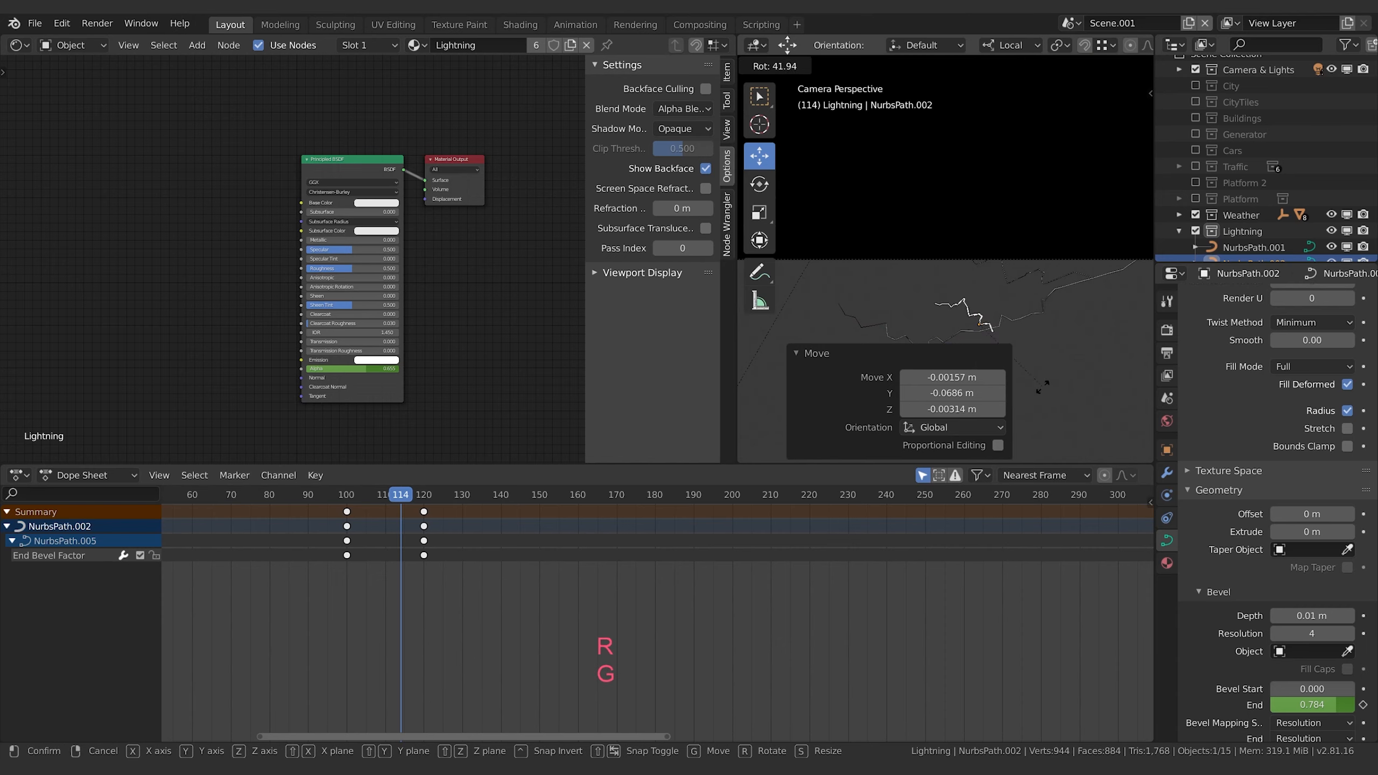
key(r)
click(1050, 363)
scroll(1052, 366, down, 1)
click(970, 562)
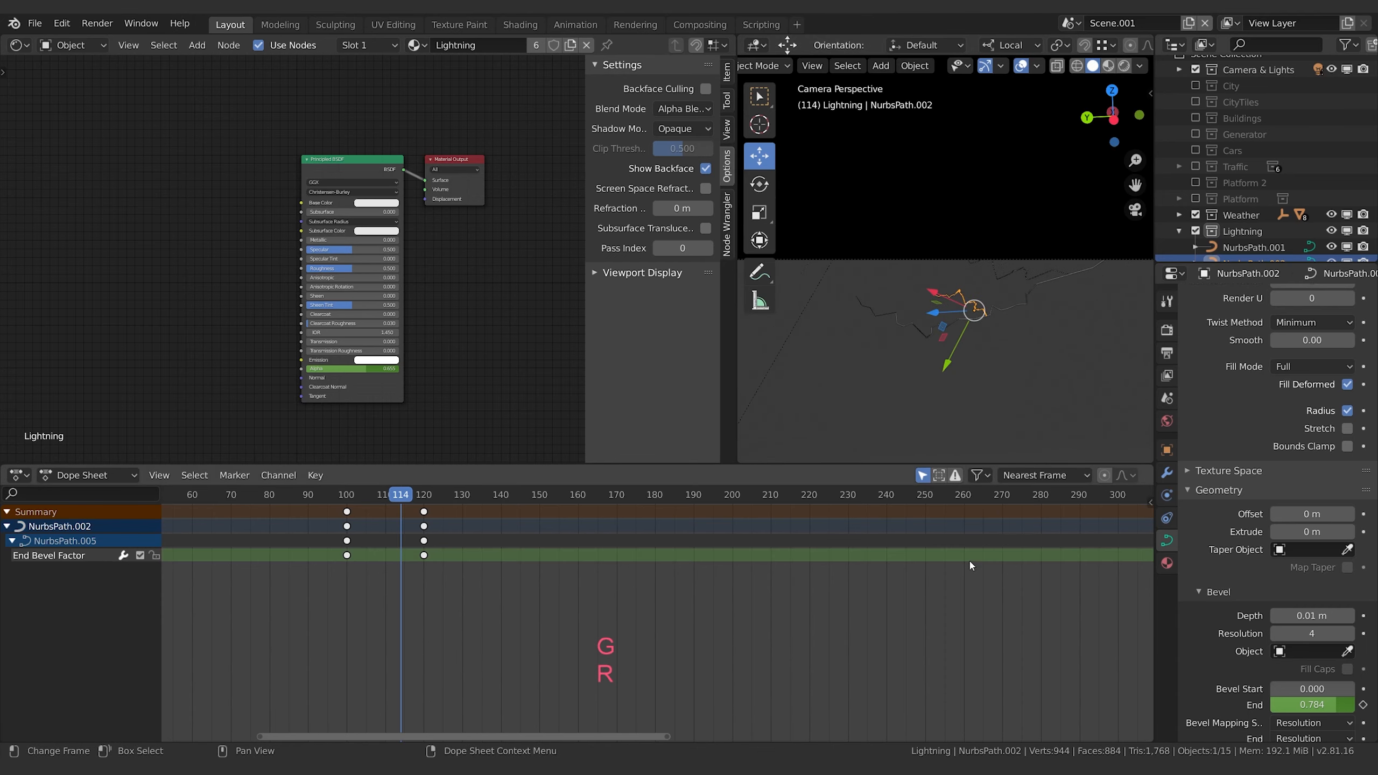
- Move the second branch's first End Bevel Factor keyframe to frame 108 and replay the animation
shift+middle_drag(1035, 330, 983, 379)
click(983, 378)
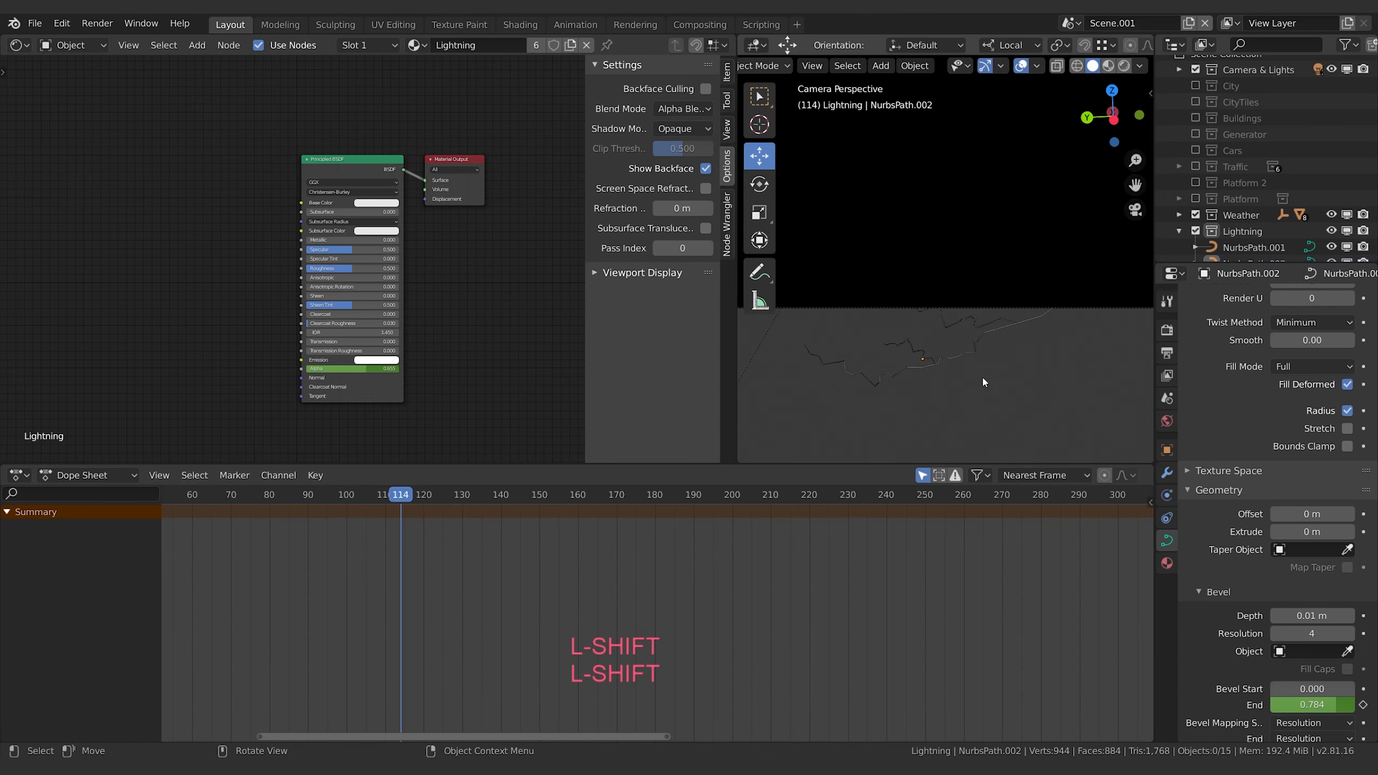
click(927, 363)
scroll(903, 394, up, 3)
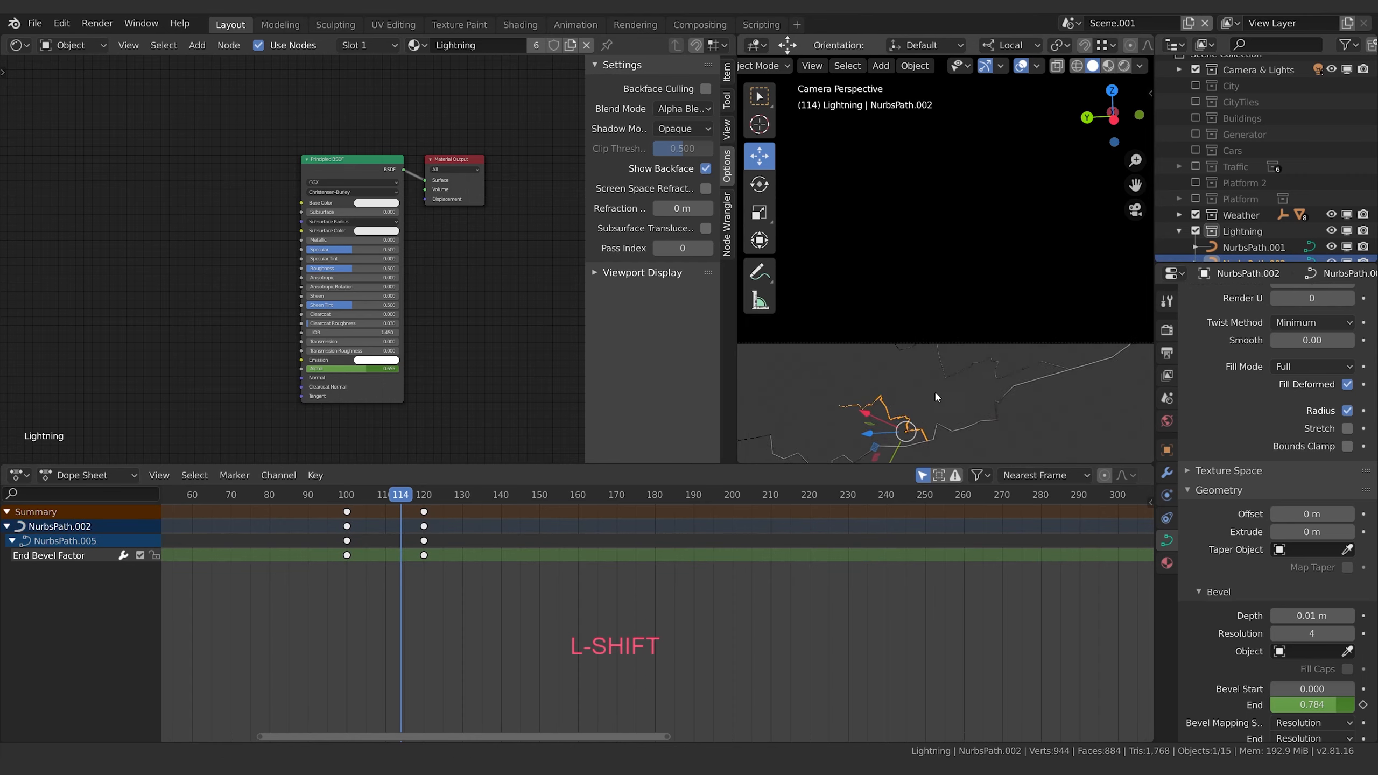
scroll(963, 337, up, 3)
shift+middle_drag(935, 389, 954, 293)
drag(395, 500, 380, 496)
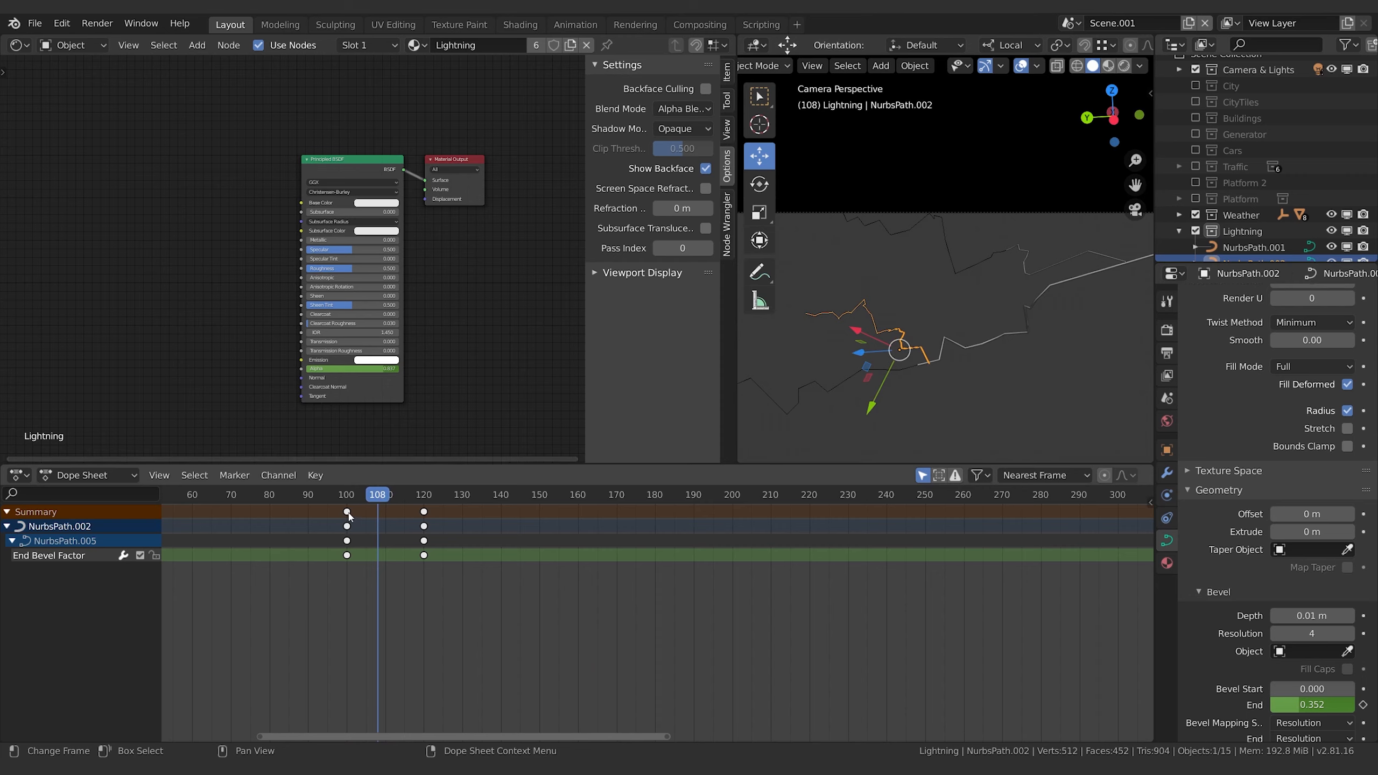
click(348, 511)
key(g)
click(376, 513)
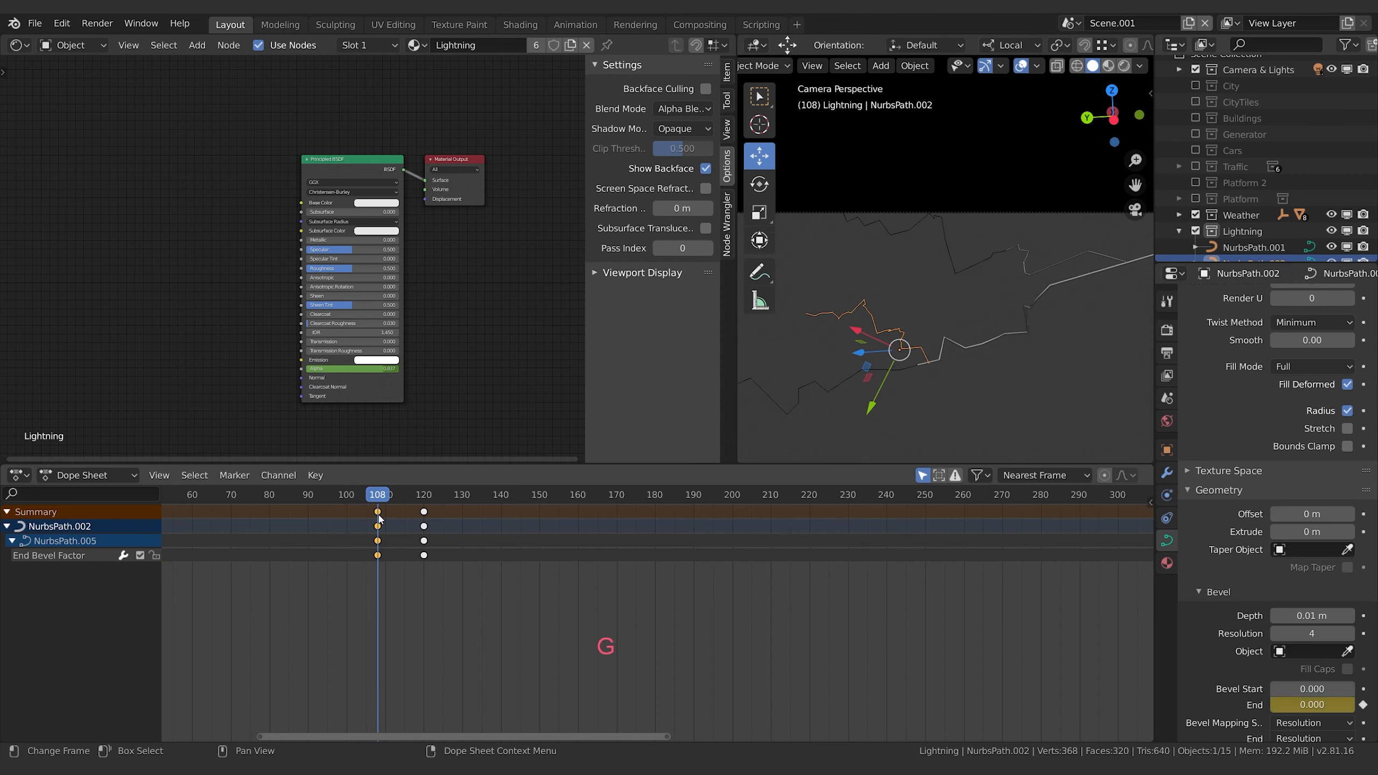
click(420, 532)
key(space)
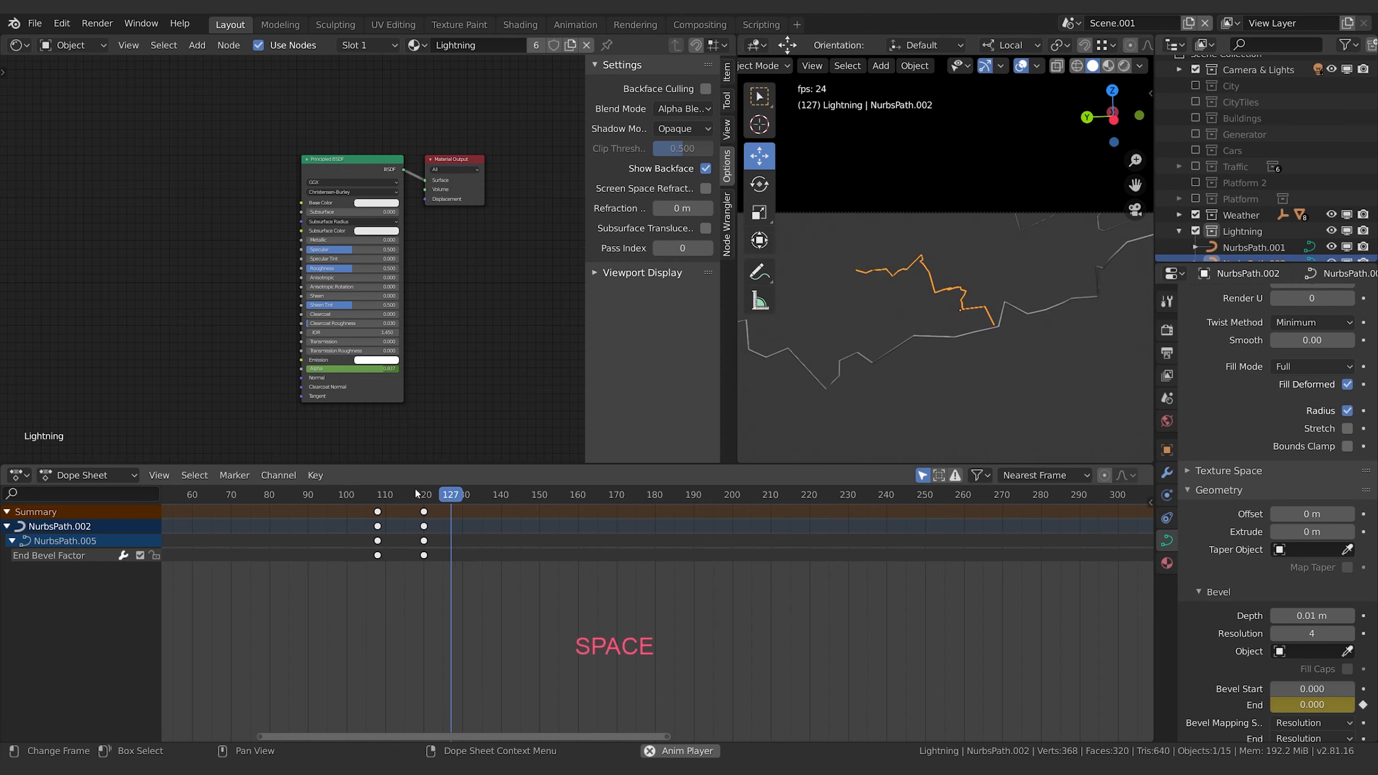
- Move the second branch's last End Bevel Factor keyframe to about frame 128 and scrub back to frame 112
click(426, 511)
key(g)
click(459, 514)
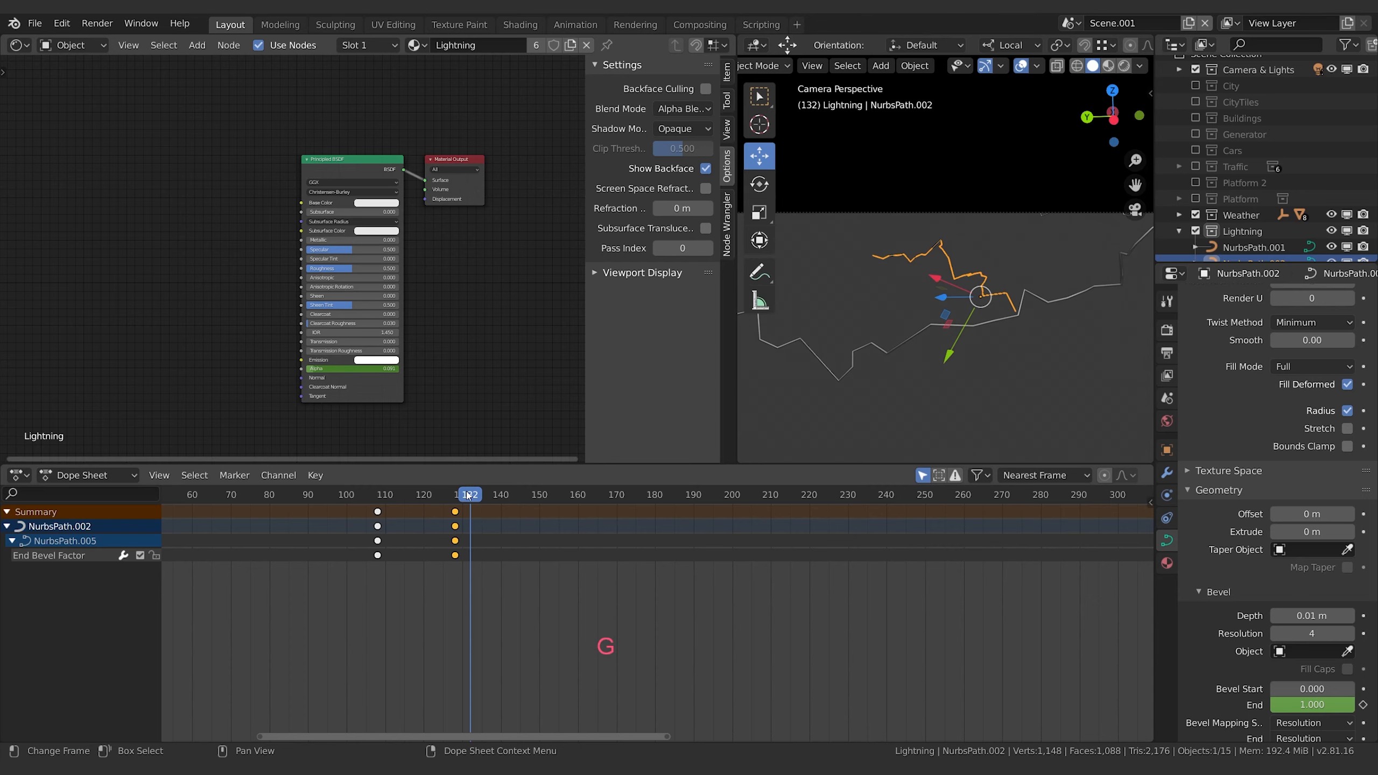
drag(468, 494, 393, 498)
click(1049, 325)
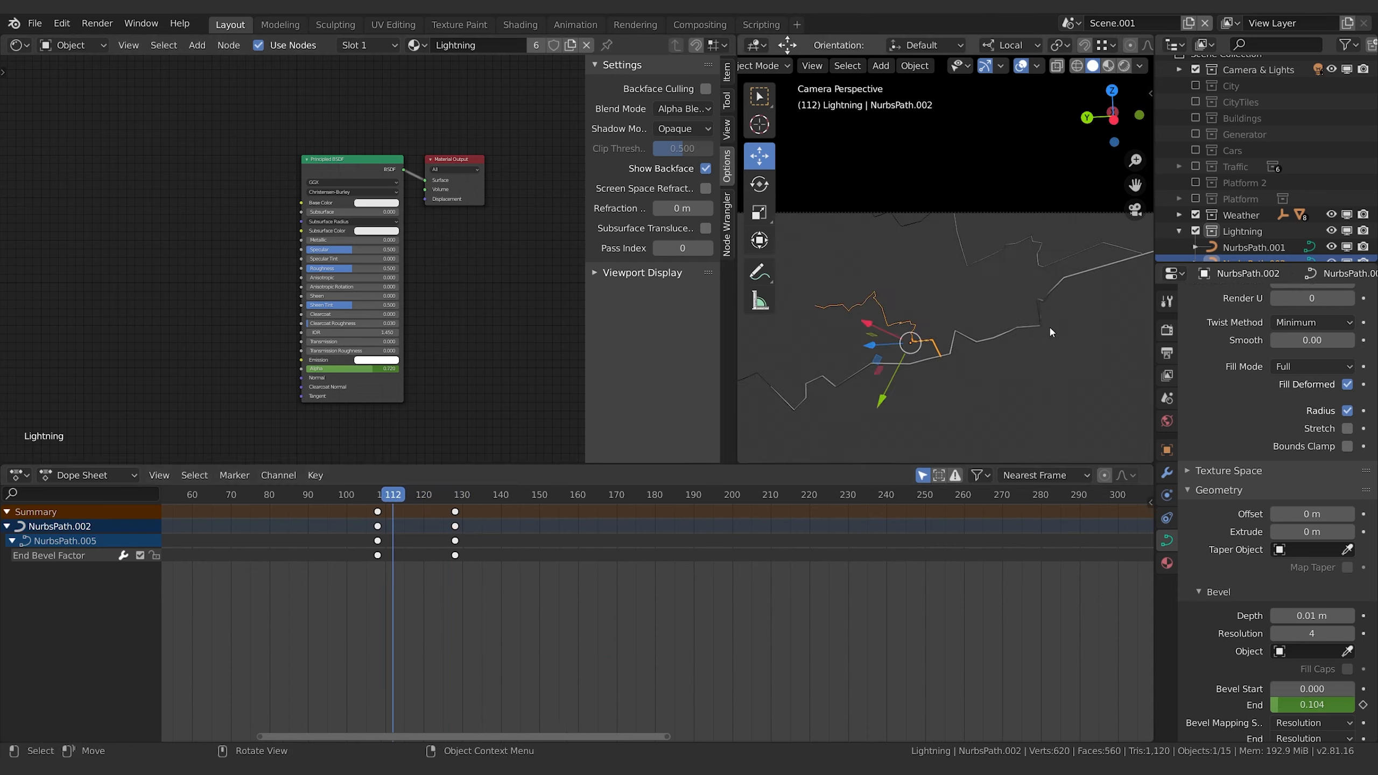
- Play back the growing lightning bolt and its branches in rendered shading with the Eevee engine
scroll(1294, 304, up, 4)
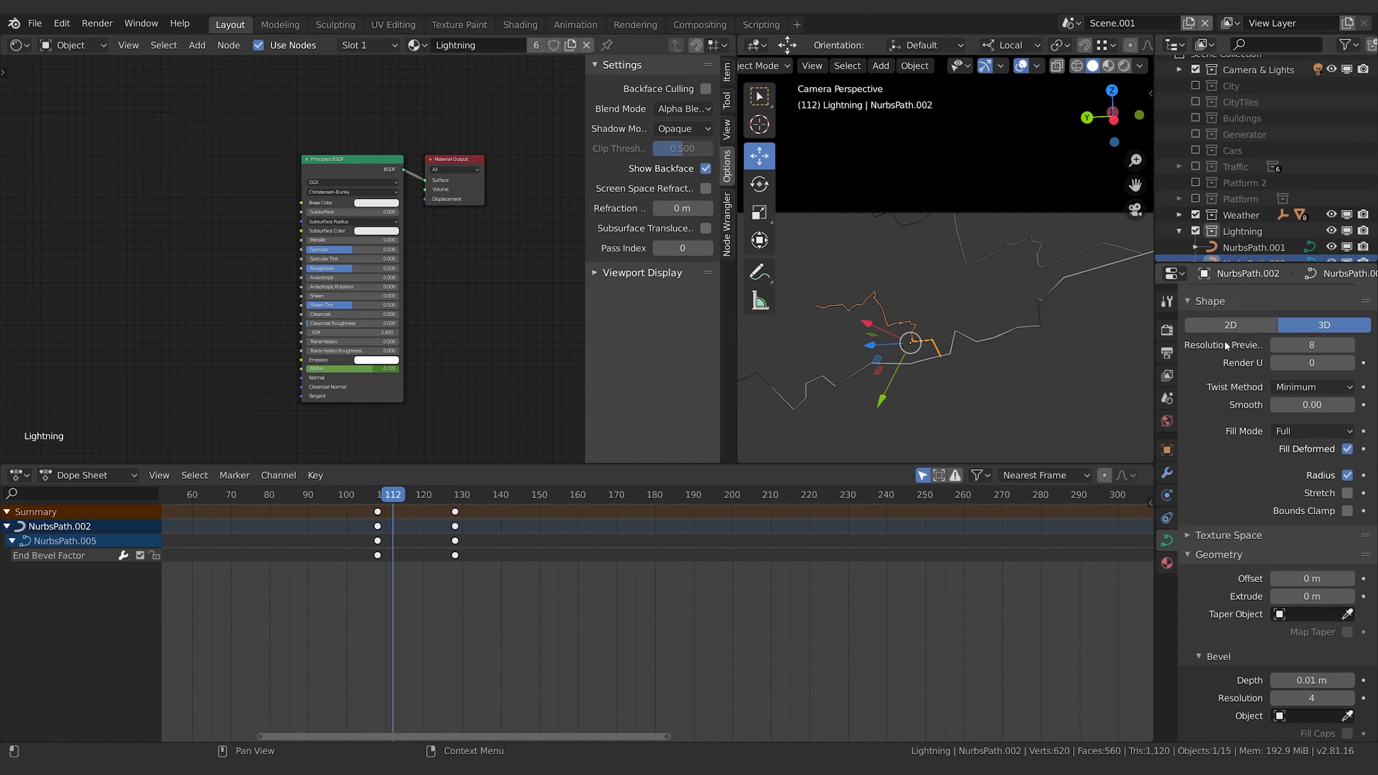
click(1167, 331)
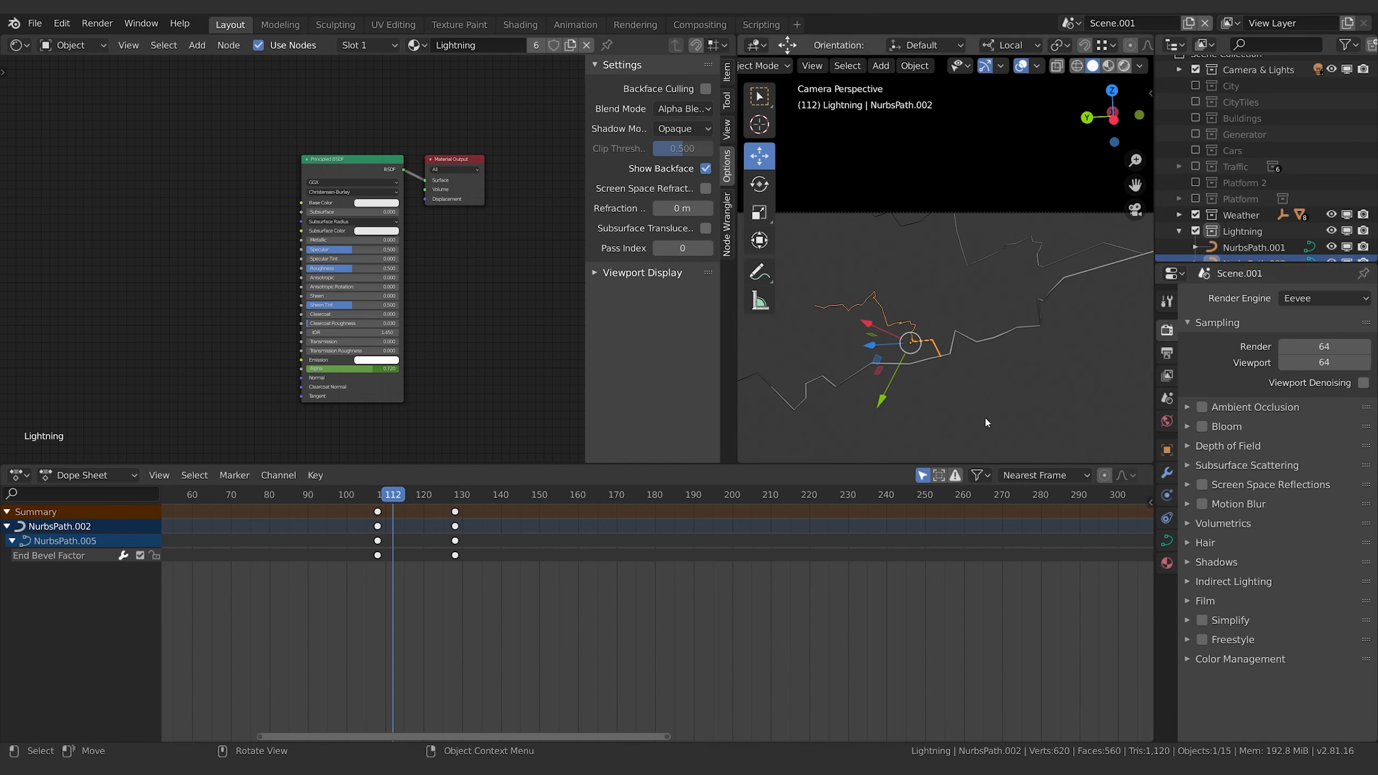
key(space)
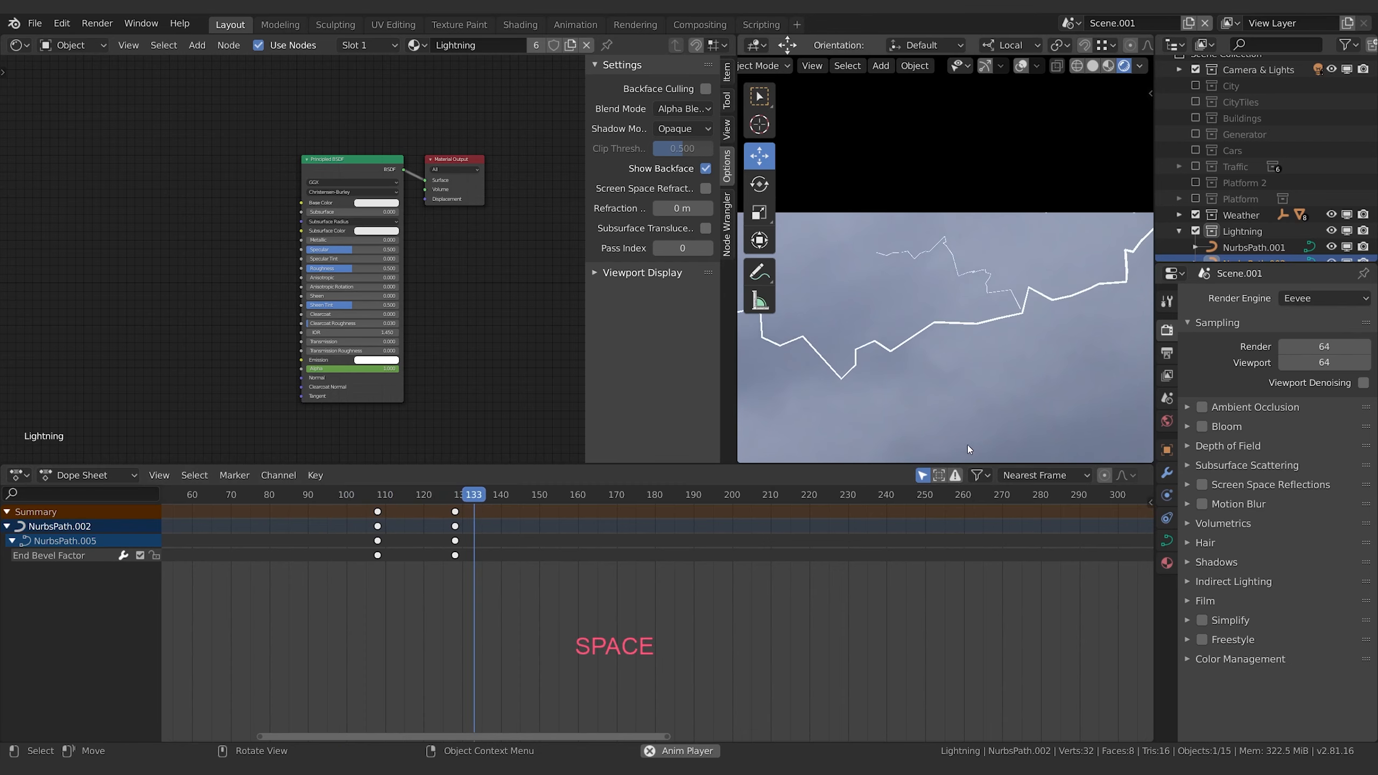
key(space)
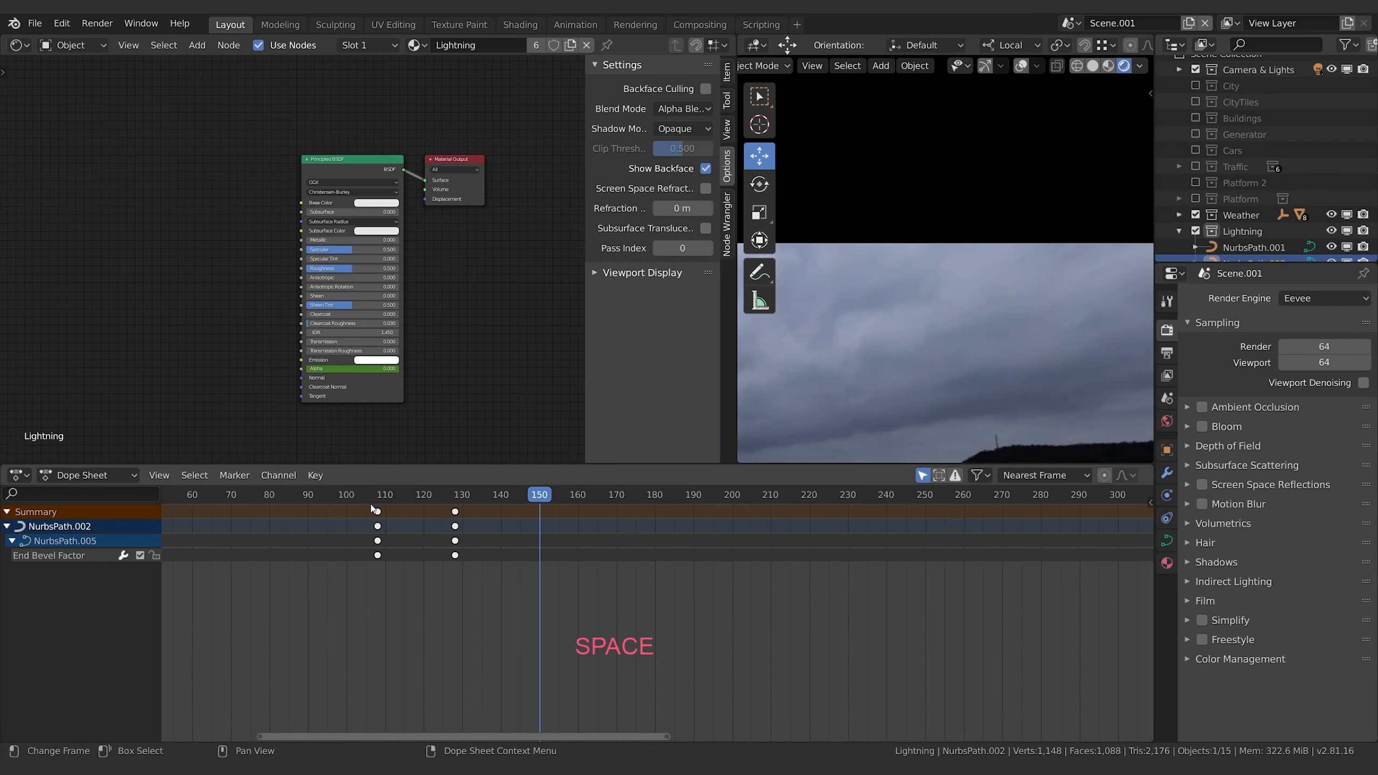
click(374, 510)
key(space)
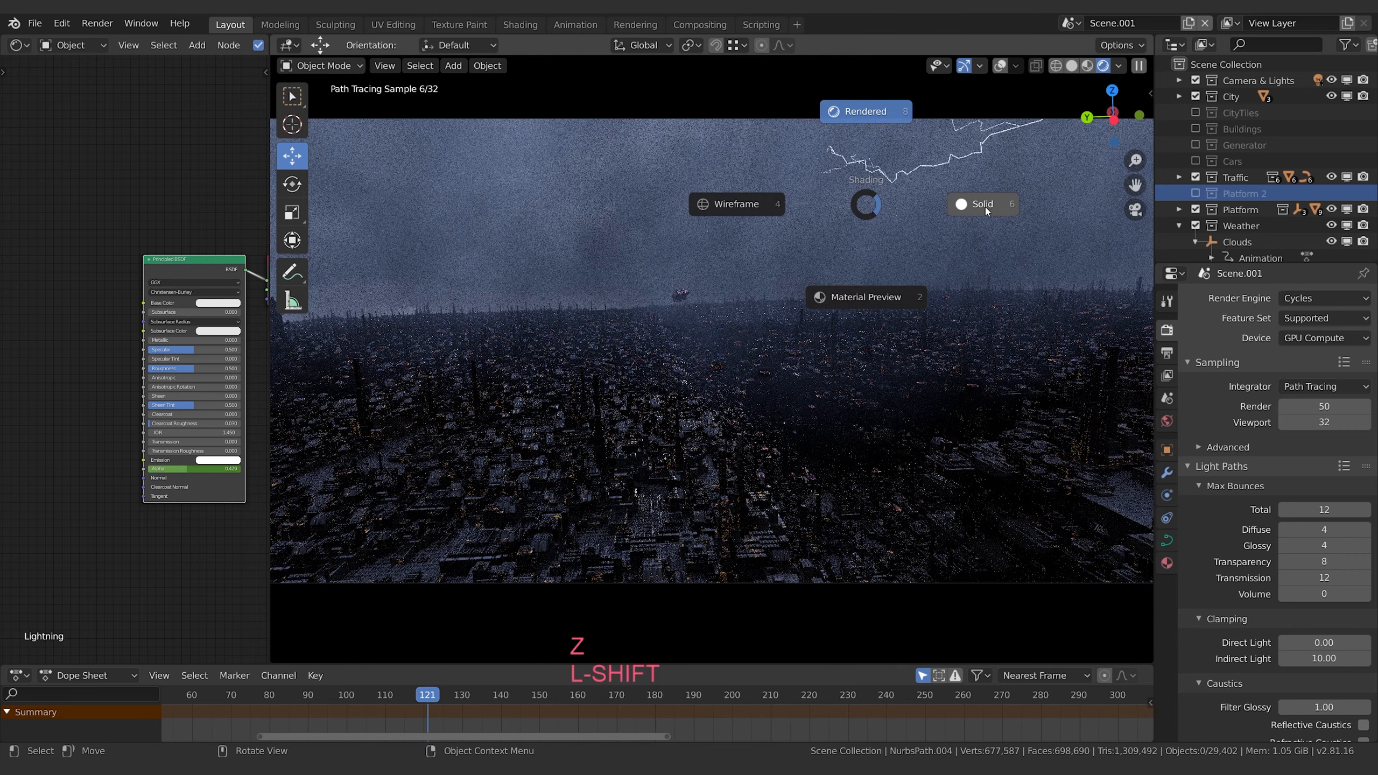
- In solid shading, add a sun light, raise it into the sky on the lightning's side, and show the viewport overlays
click(985, 210)
key(shift+a)
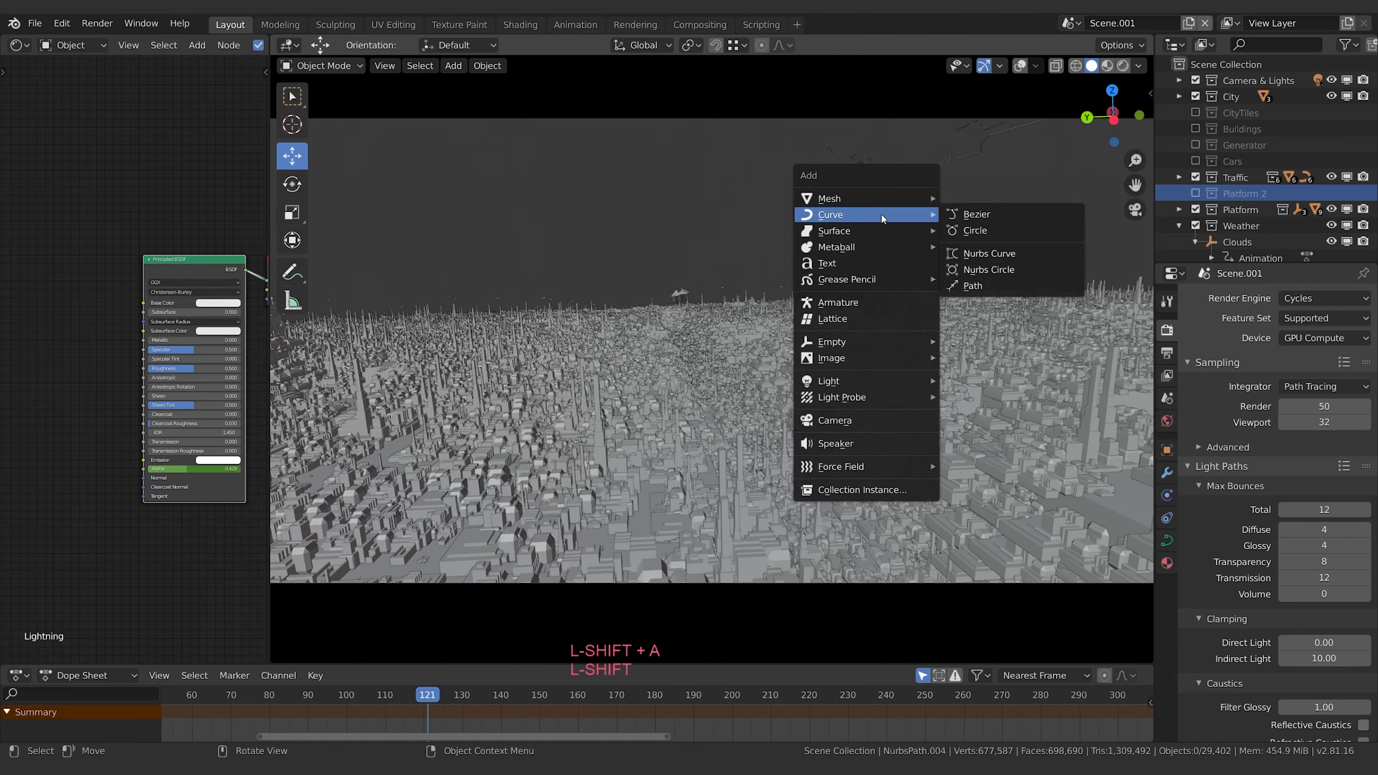
mouse_move(917, 380)
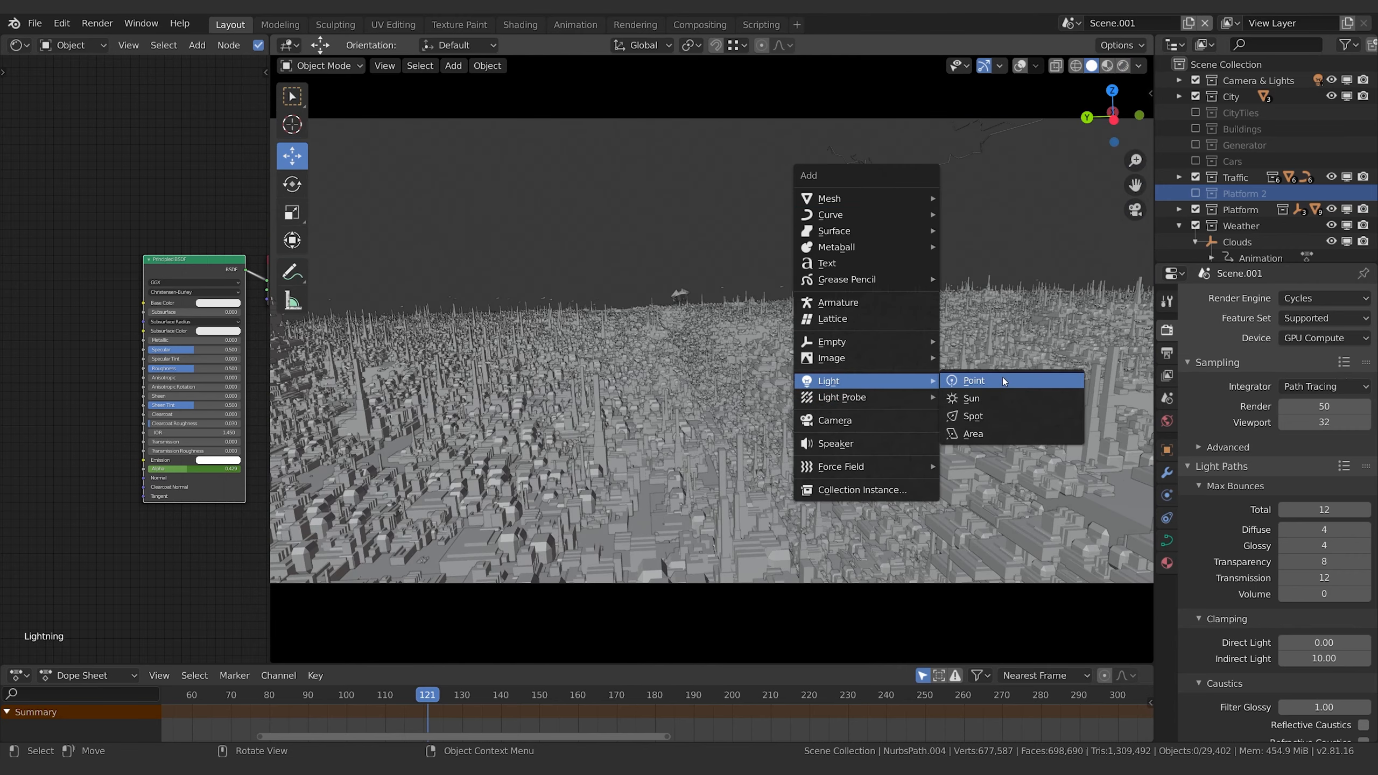
click(983, 401)
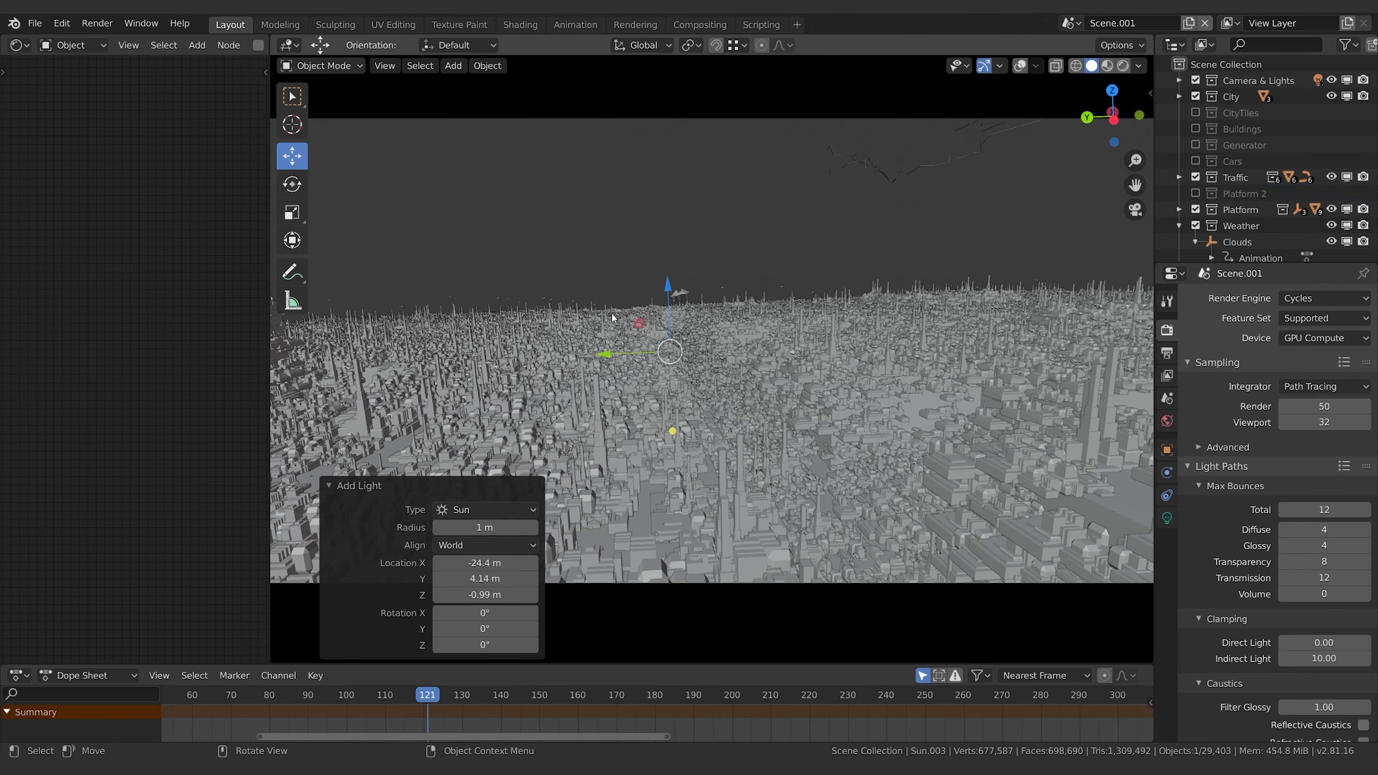
key(g)
click(972, 115)
click(1020, 71)
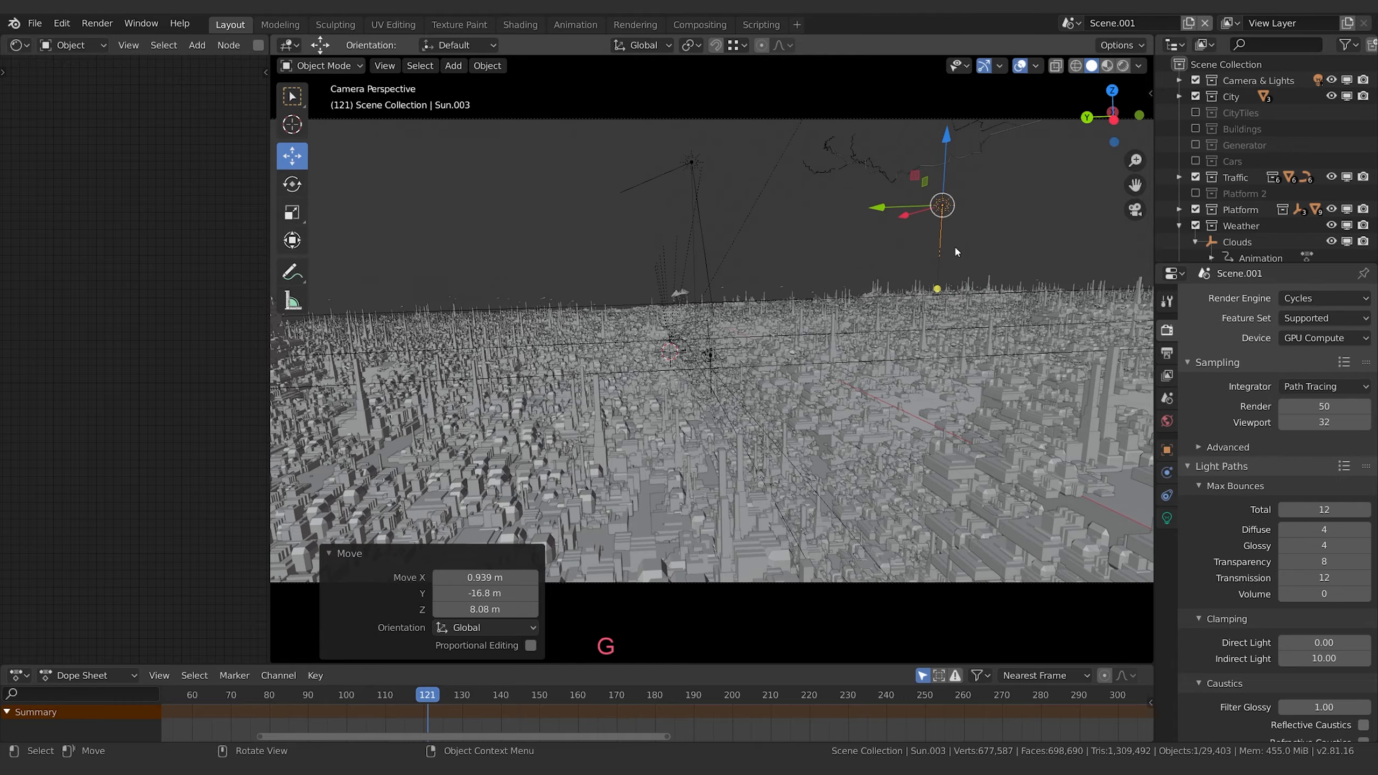
- Move the sun light closer to the lightning bolt, checking its position over the city from above
key(g)
click(969, 157)
middle_drag(969, 157, 753, 351)
scroll(948, 270, down, 9)
scroll(753, 350, up, 4)
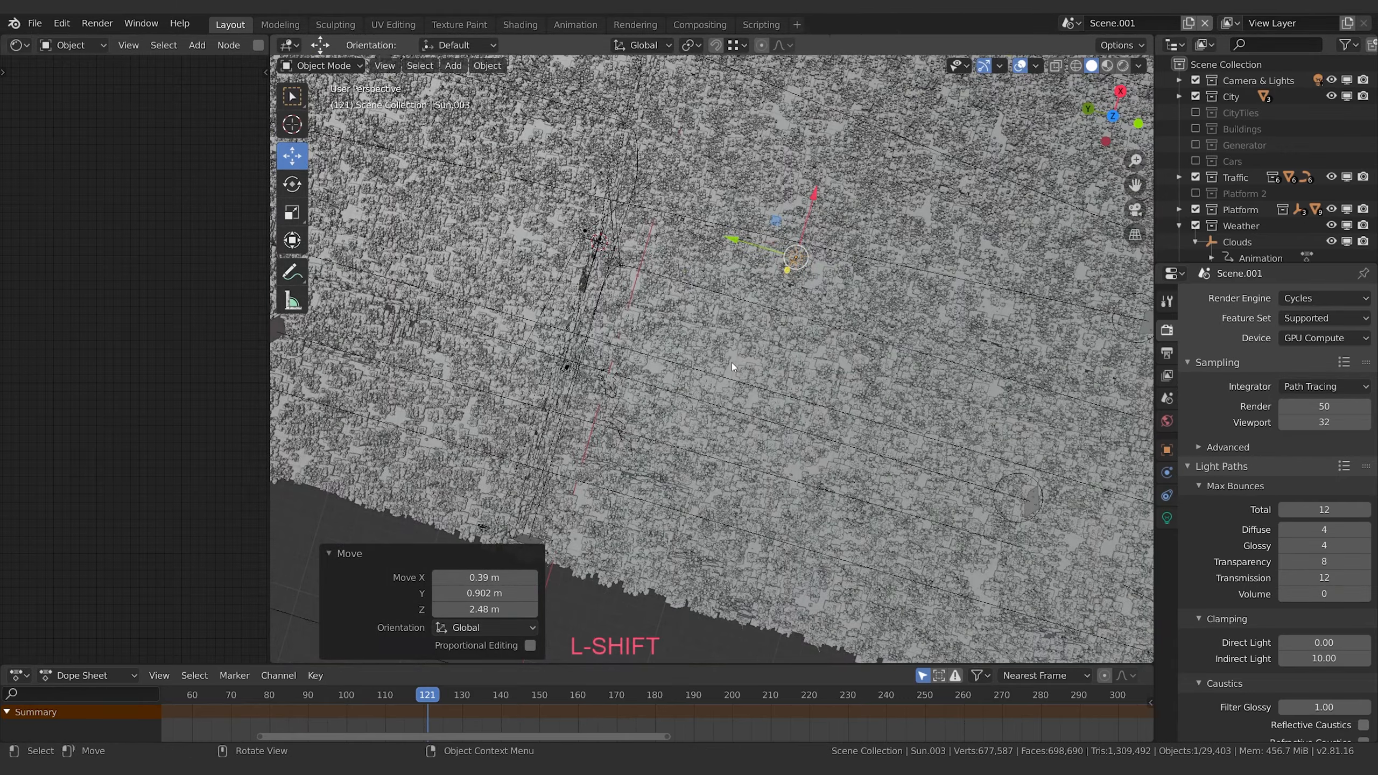
scroll(731, 362, up, 2)
key(g)
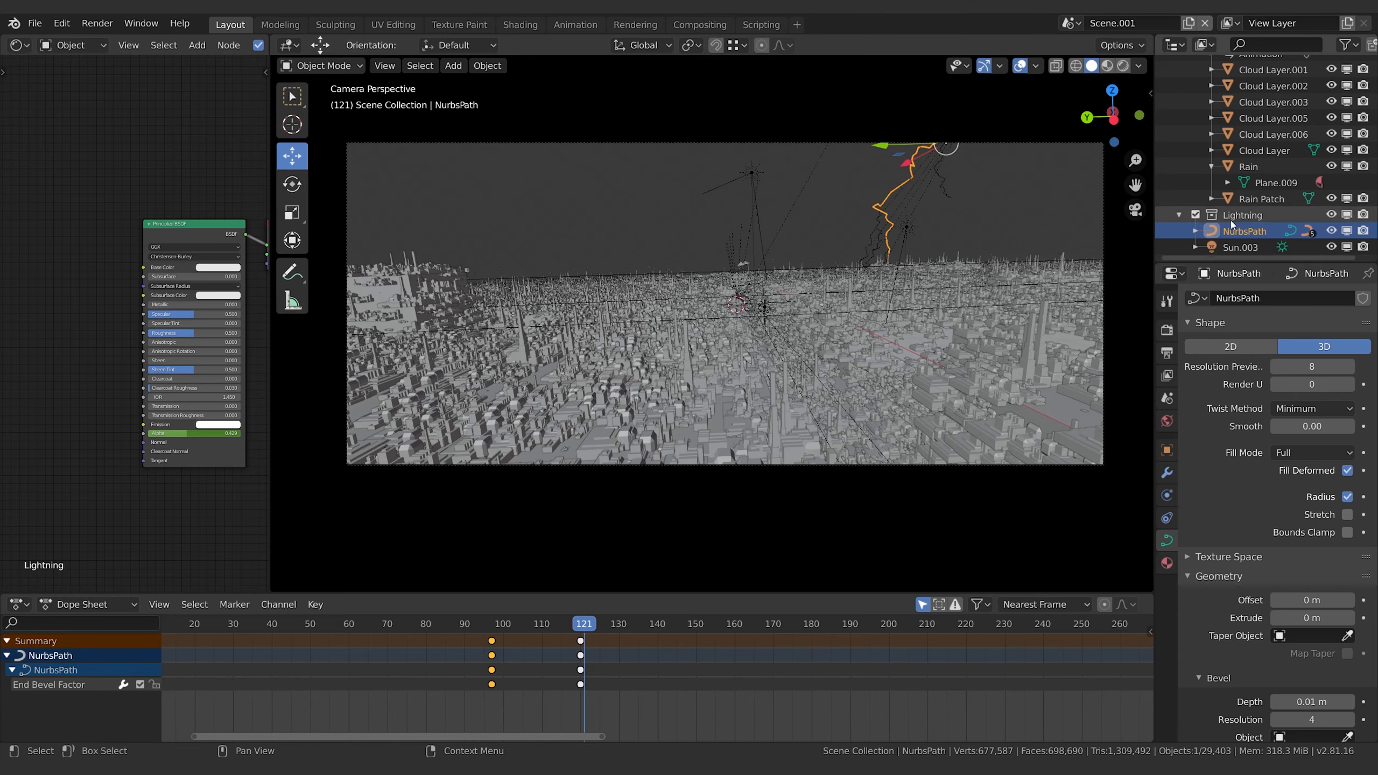
- Inspect the branches parented to the main lightning bolt and the sun light's placement beside it
click(1195, 233)
scroll(1248, 179, down, 4)
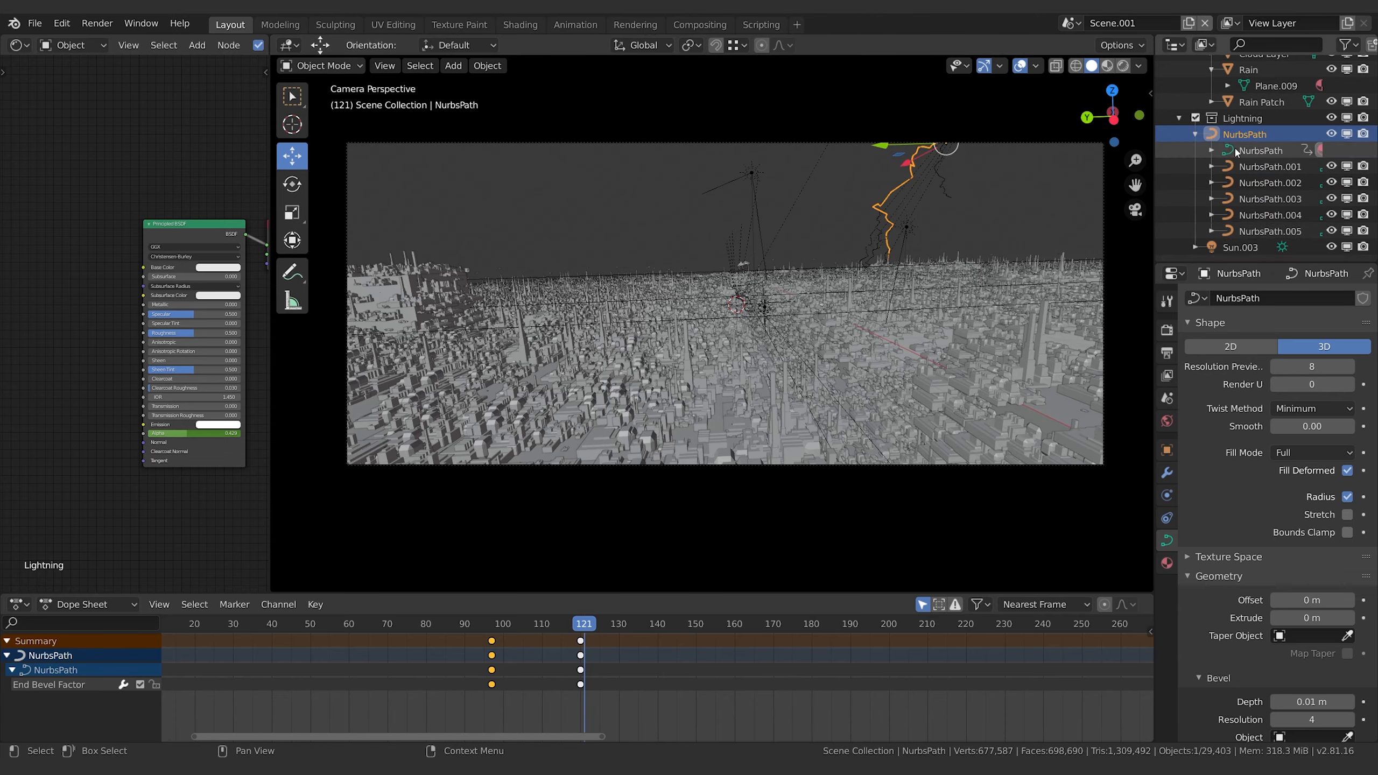
click(1264, 166)
click(1249, 141)
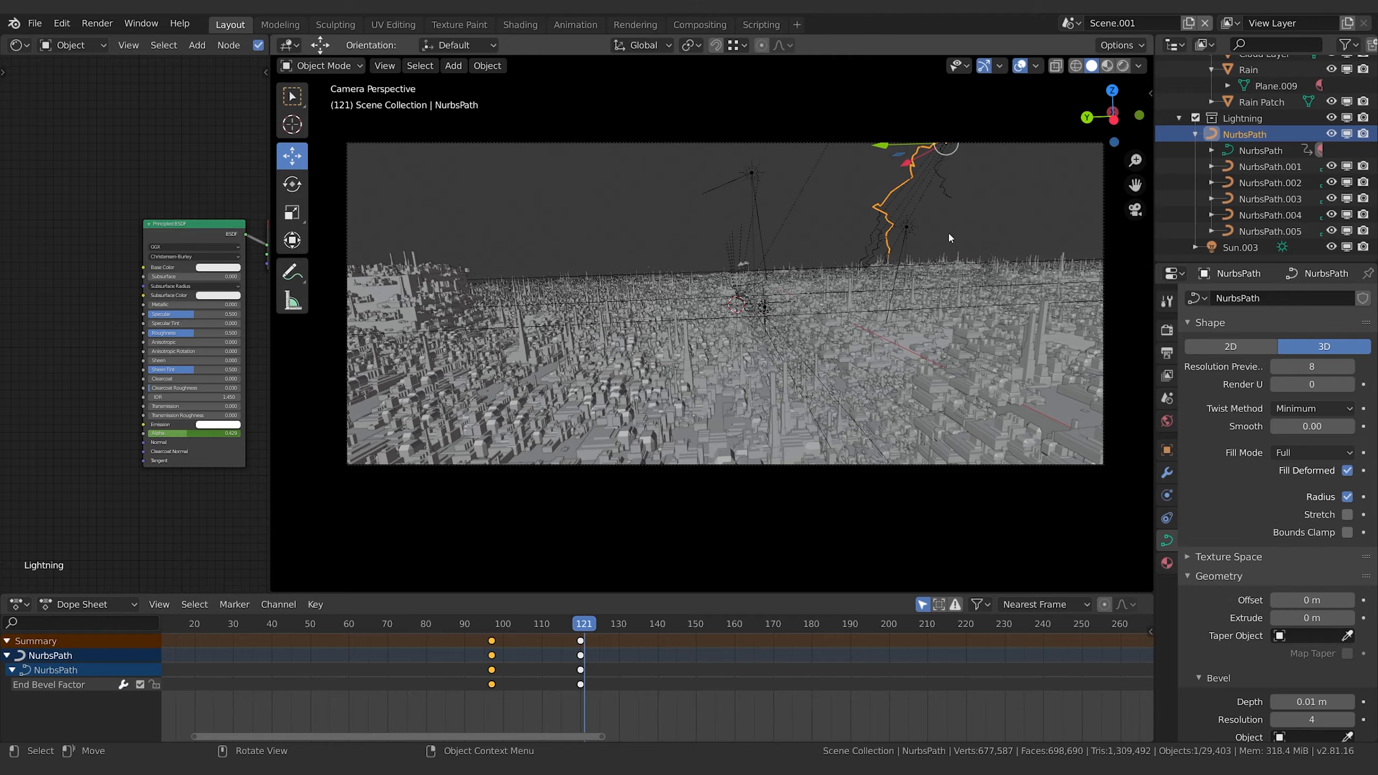
click(911, 229)
middle_drag(911, 230, 843, 325)
key(KP_0)
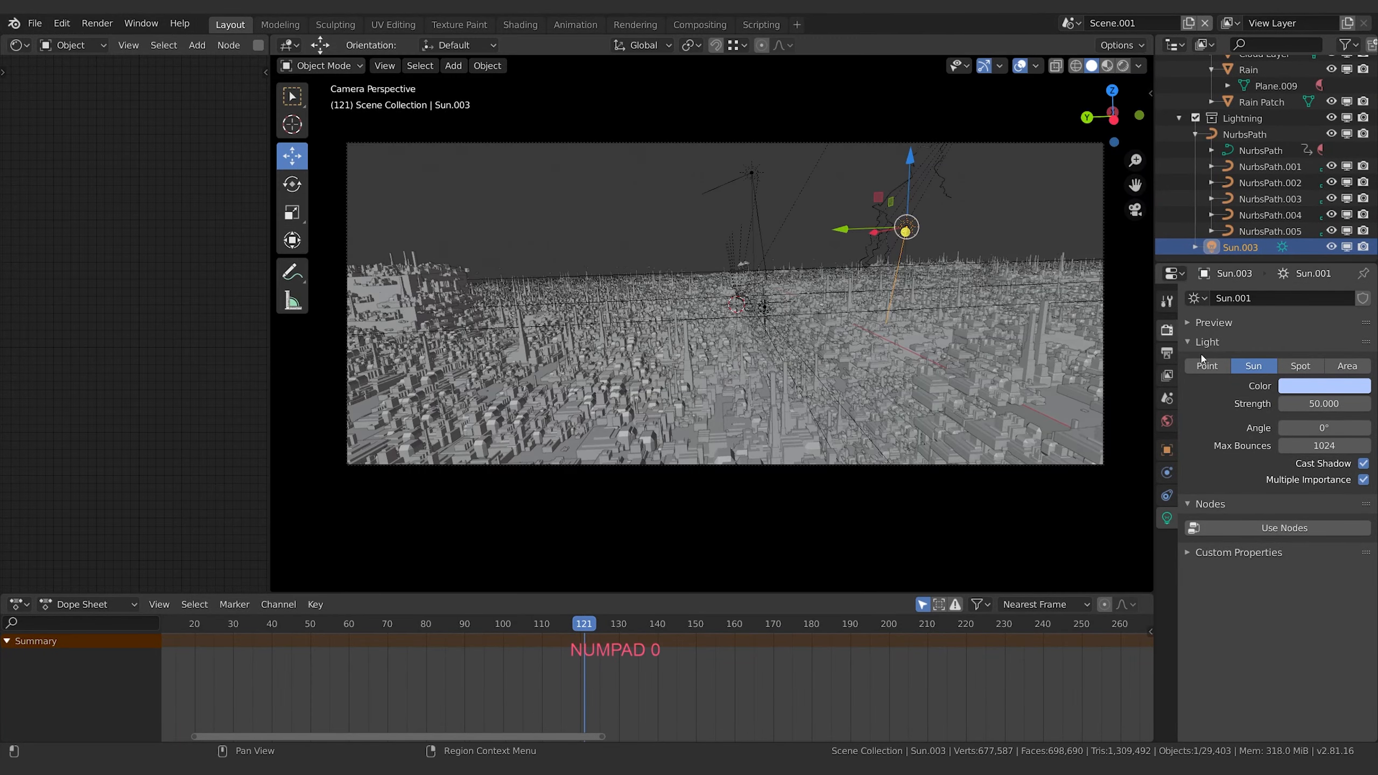
- Keyframe the sun light's strength at 0 on frame 101, near the start of the first branch's growth
click(945, 194)
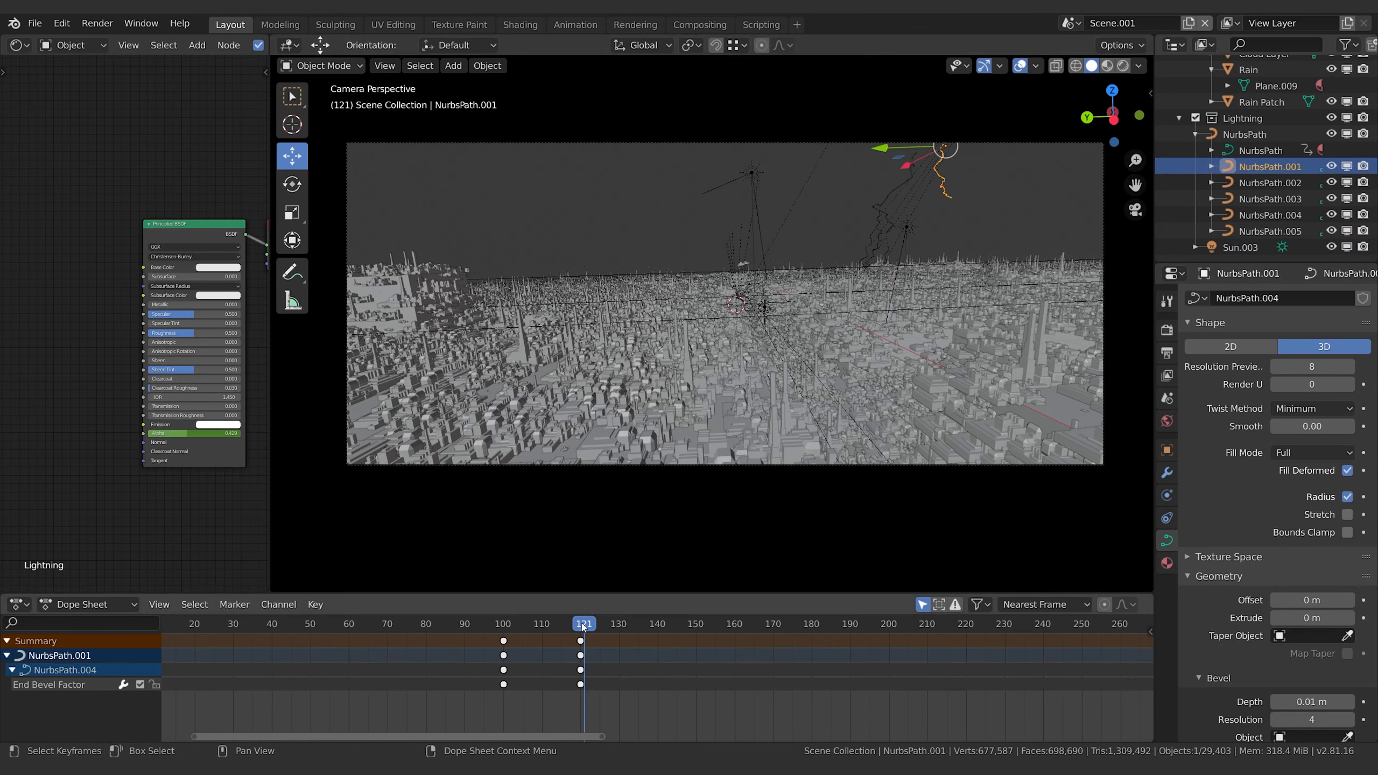
drag(583, 627, 508, 639)
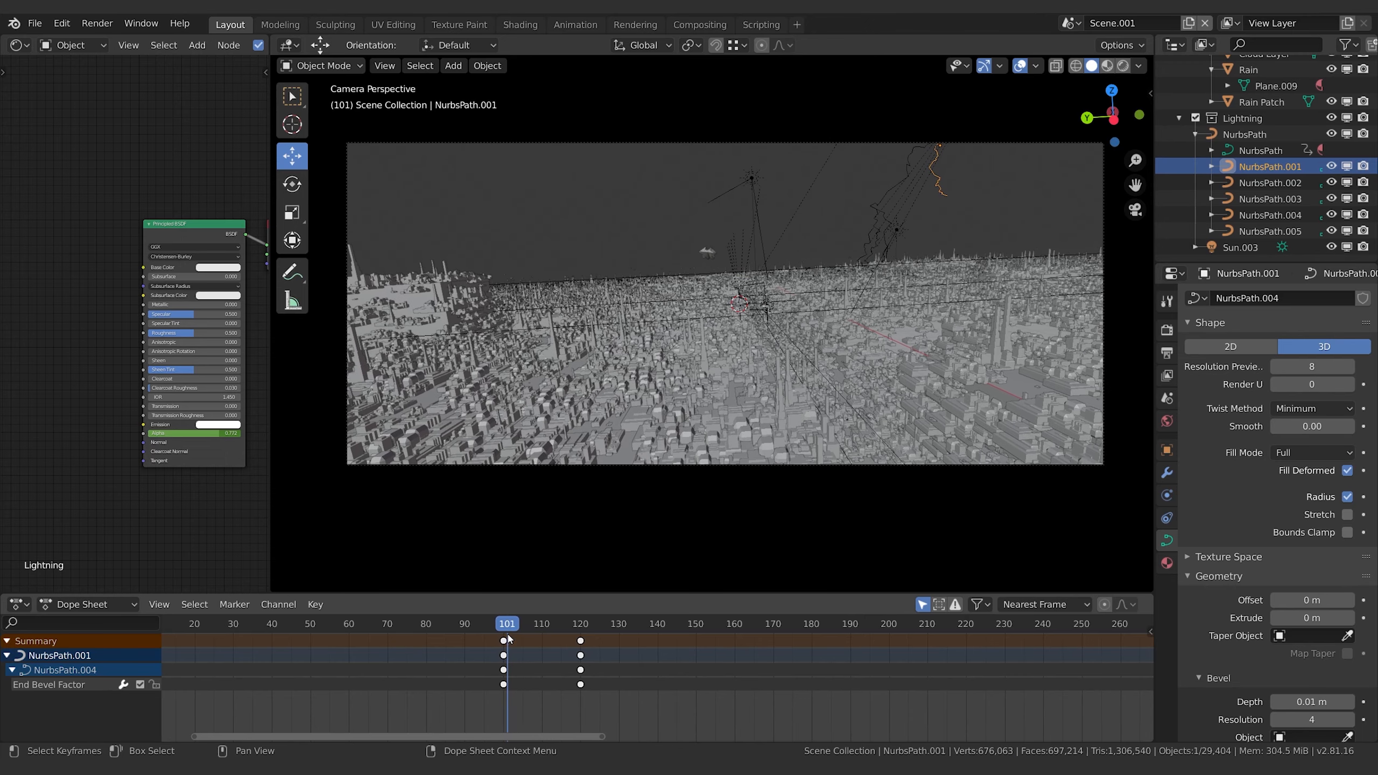
click(1241, 247)
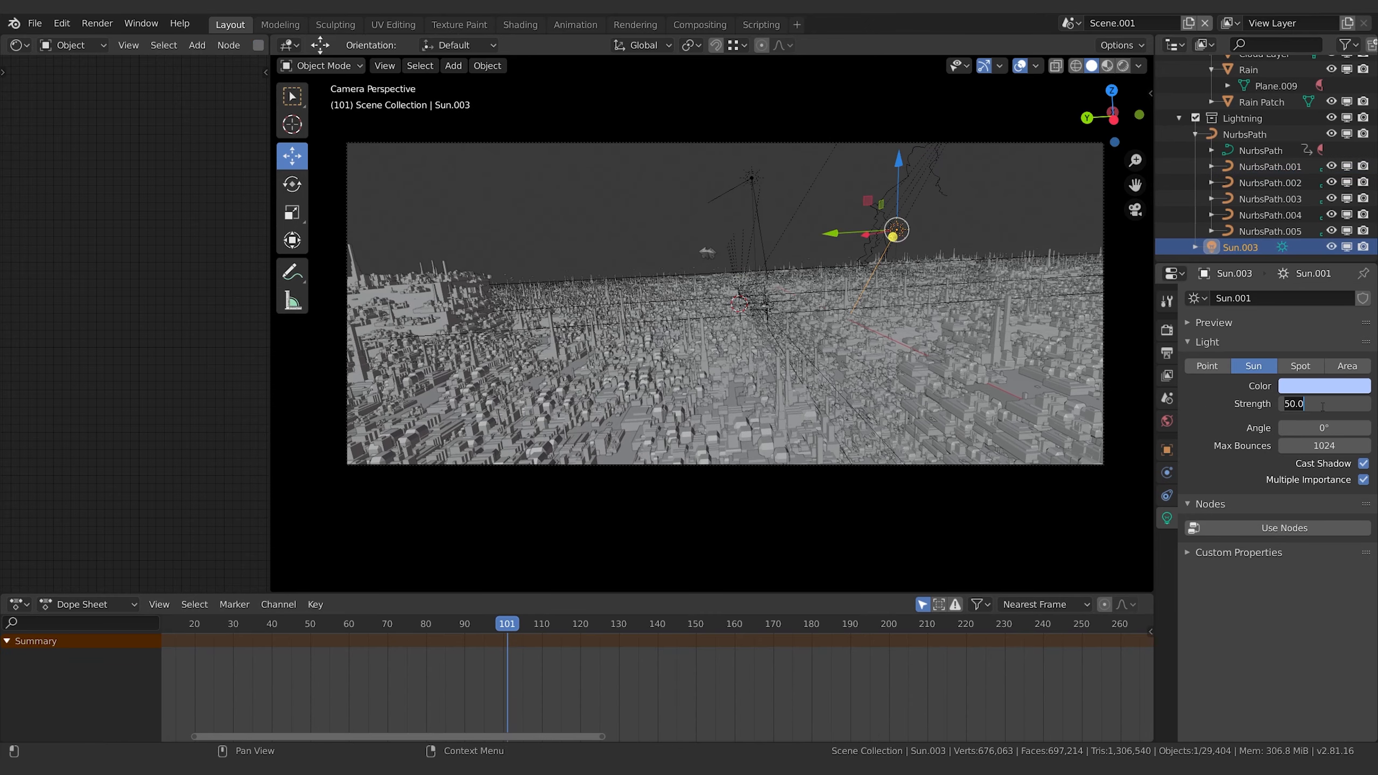
key(Return)
text(0)
key(Return)
key(i)
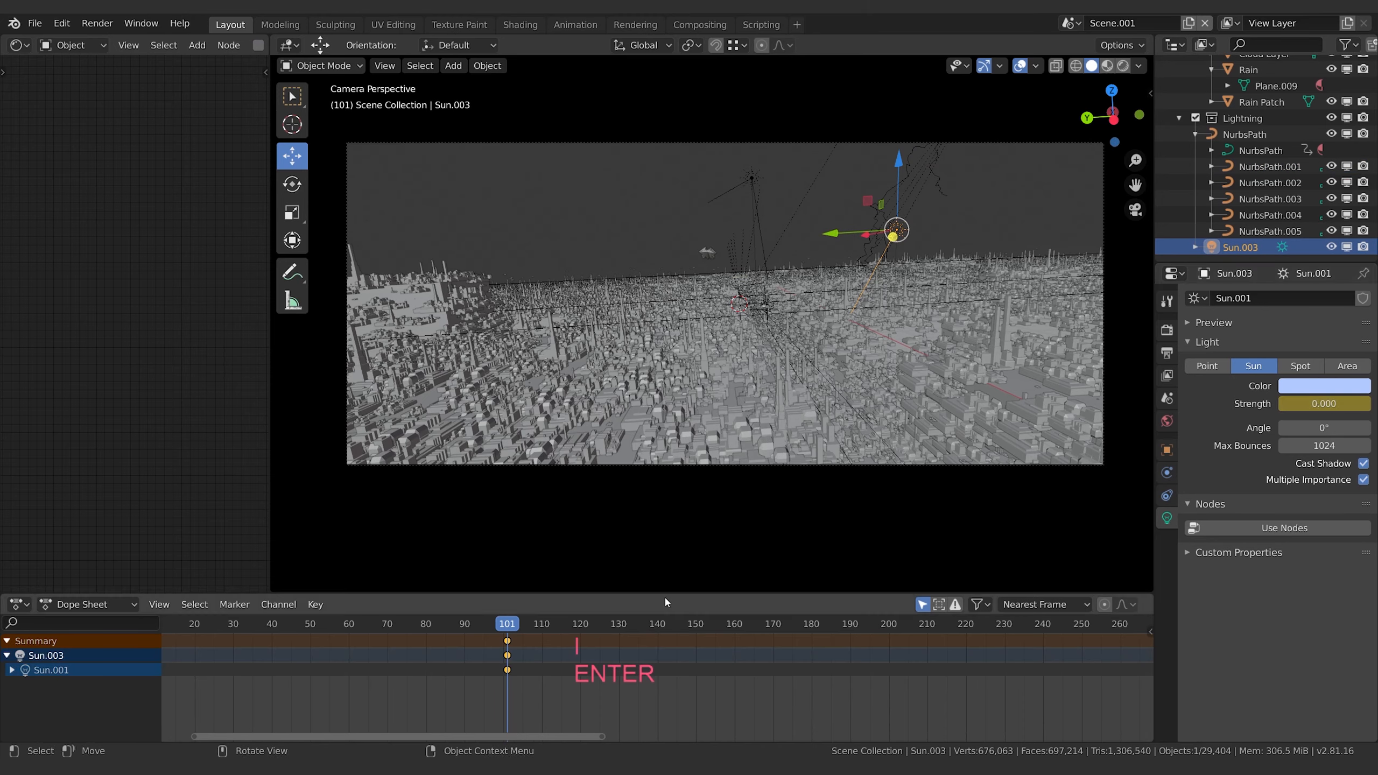
- Keyframe the sun light's strength at 50 on frame 119, close to the main bolt's final growth keyframe
drag(512, 629, 585, 632)
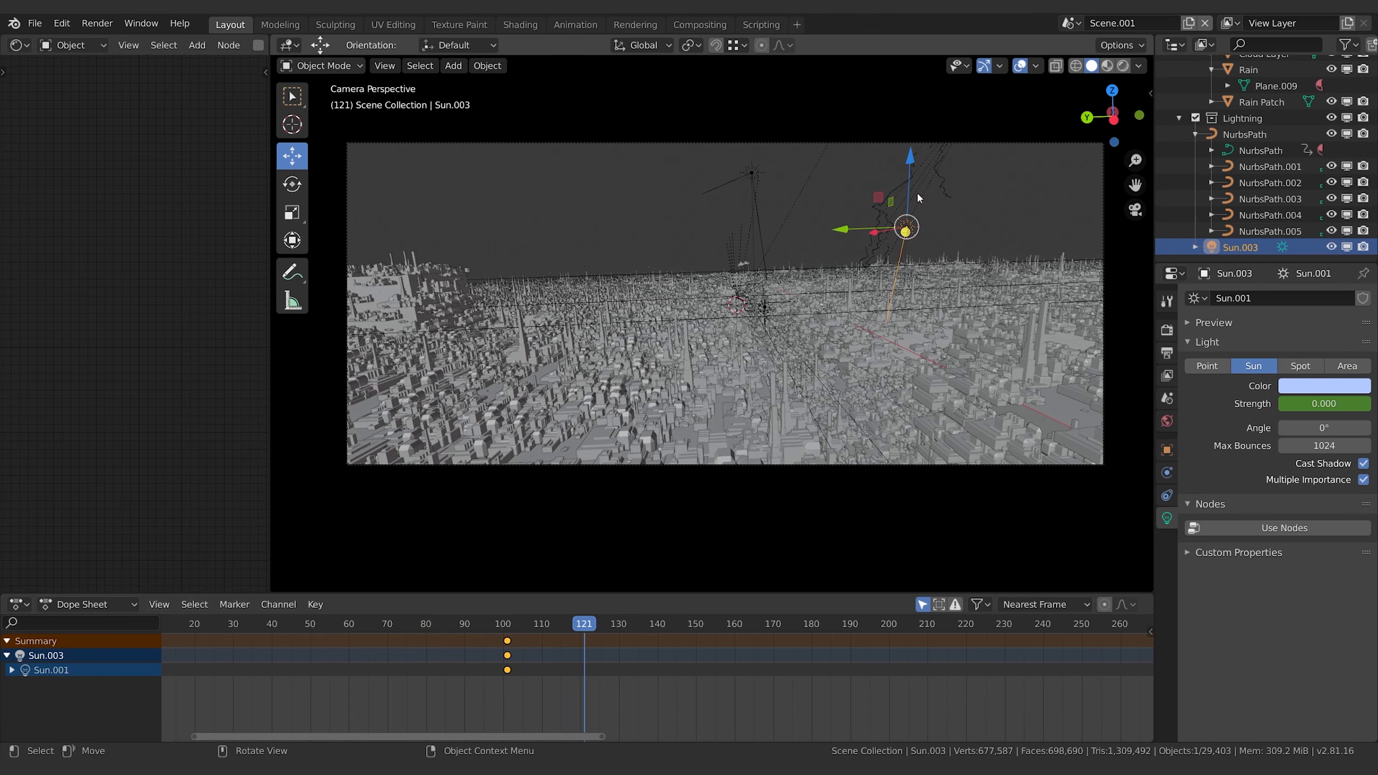
click(894, 188)
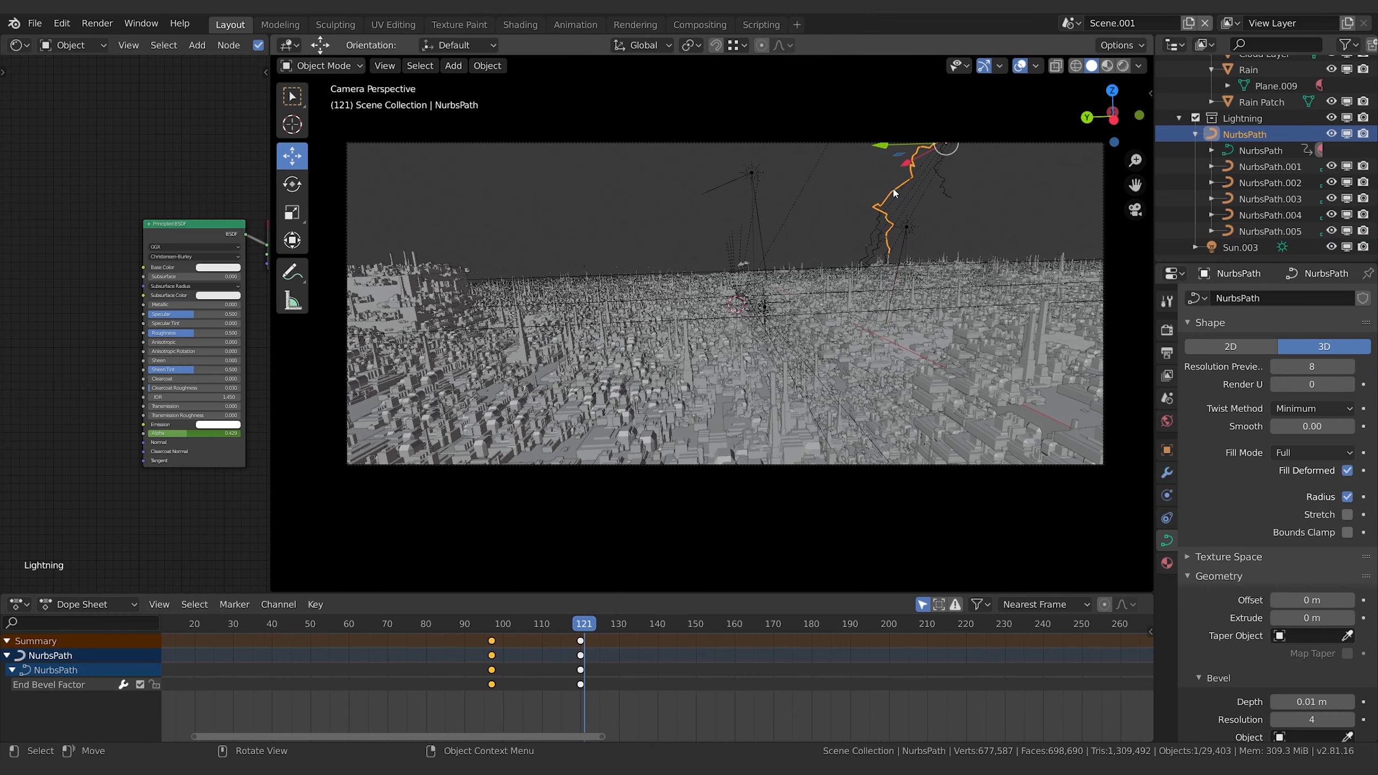
drag(582, 631, 577, 633)
click(906, 228)
click(1330, 404)
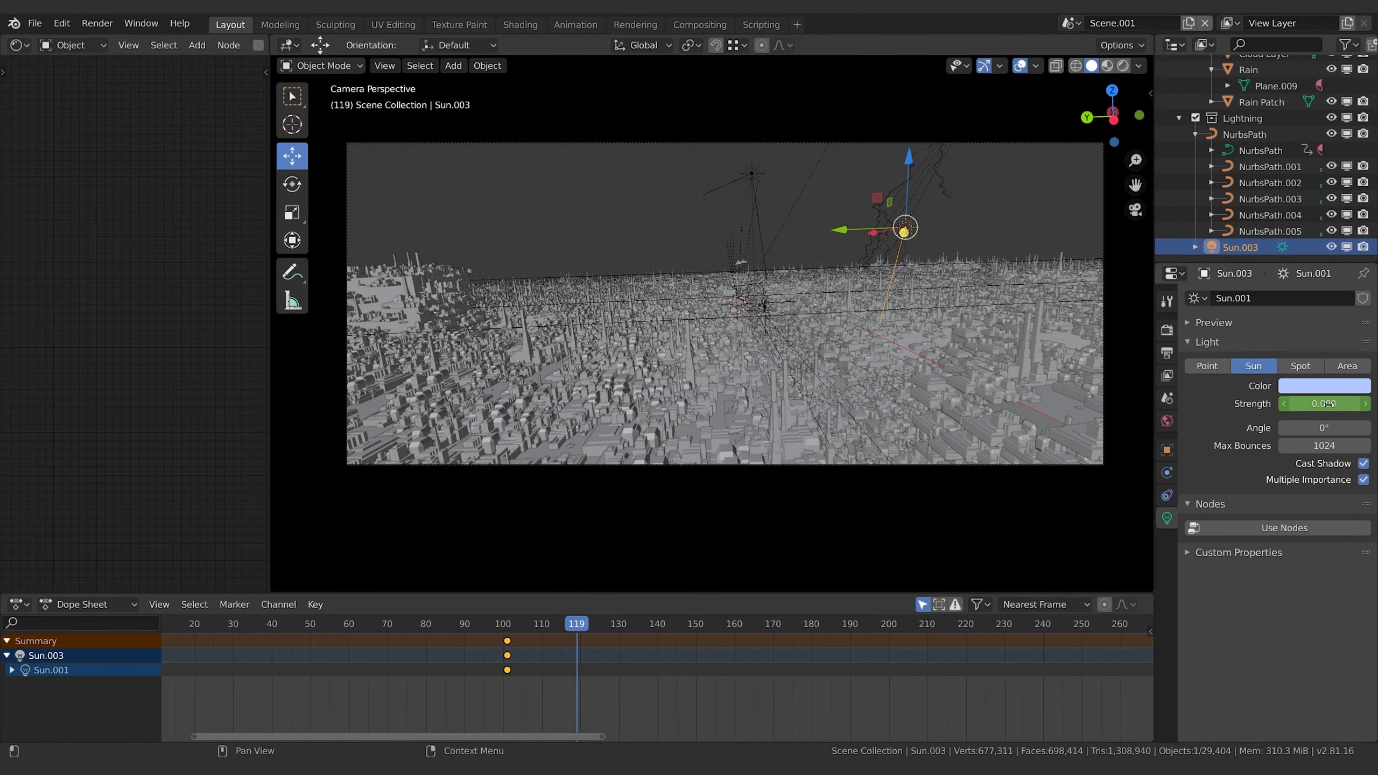
text(50)
key(Return)
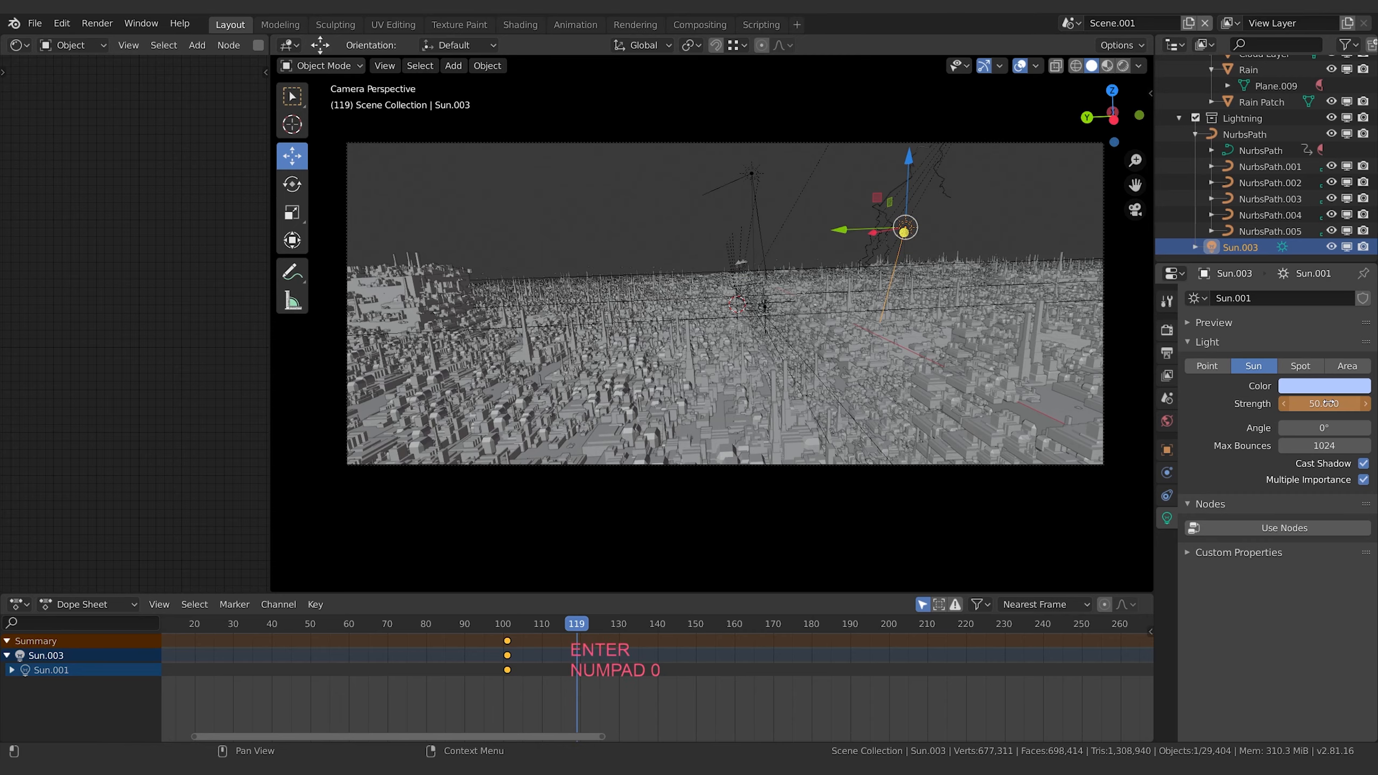
key(i)
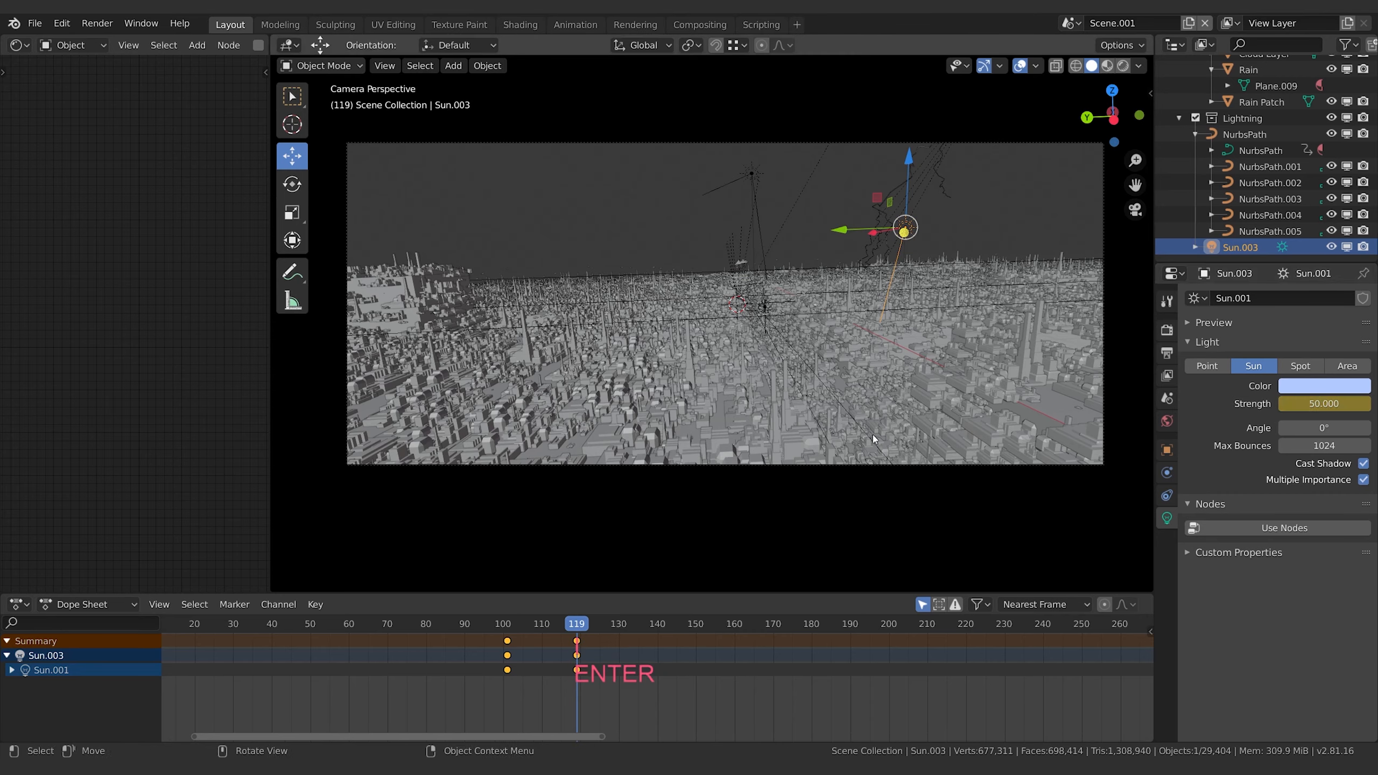
- Keyframe the sun light's strength at 0 on frame 159, matching the last alpha keyframe of the Lightning material
click(943, 195)
scroll(844, 659, down, 6)
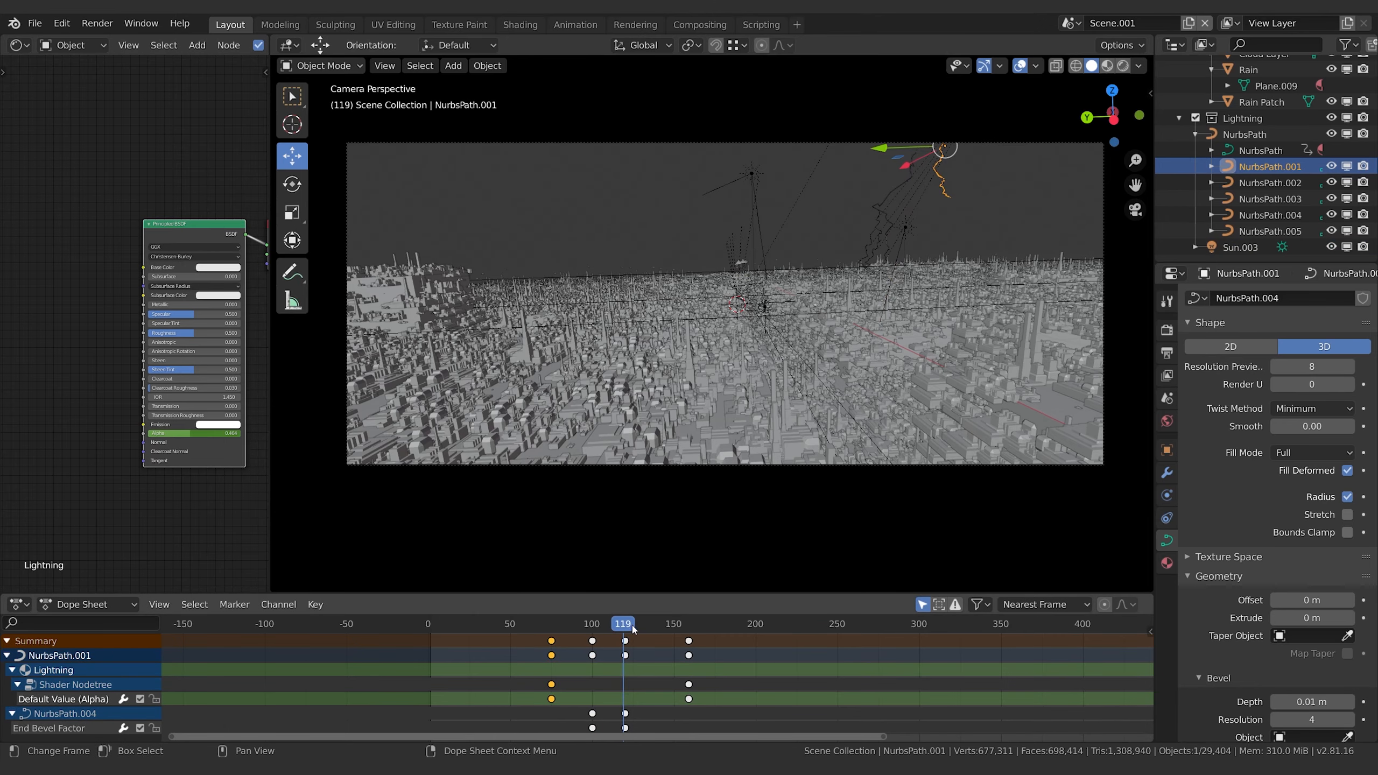
drag(633, 629, 689, 635)
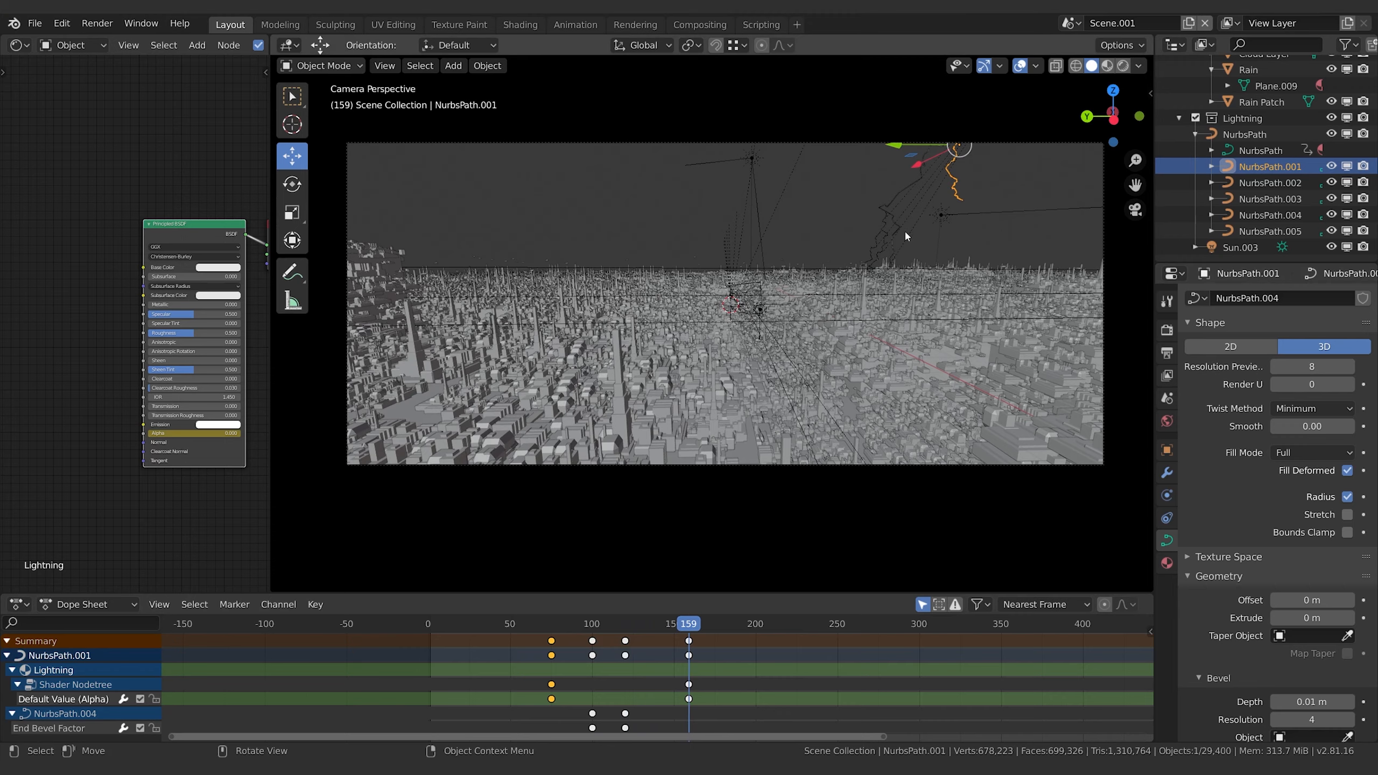
click(940, 215)
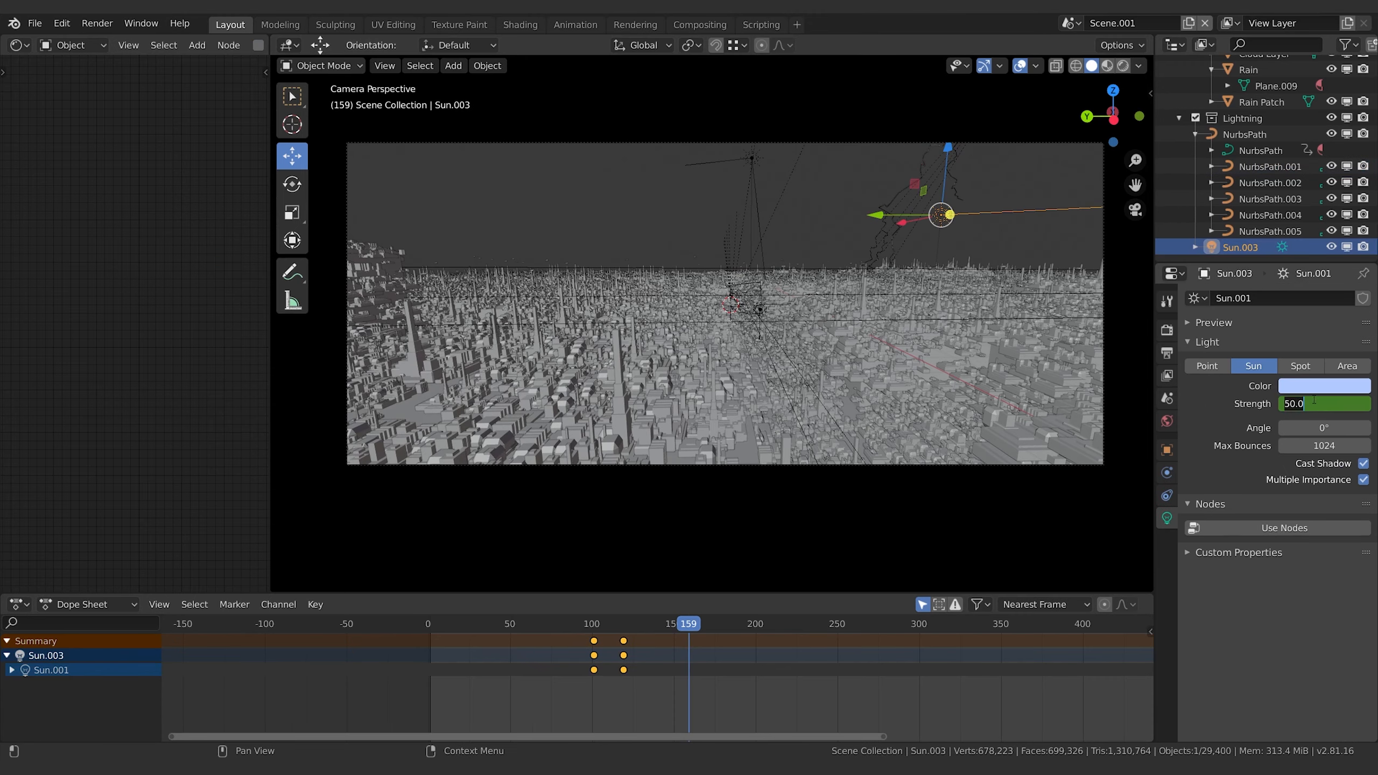
text(0)
key(Return)
key(i)
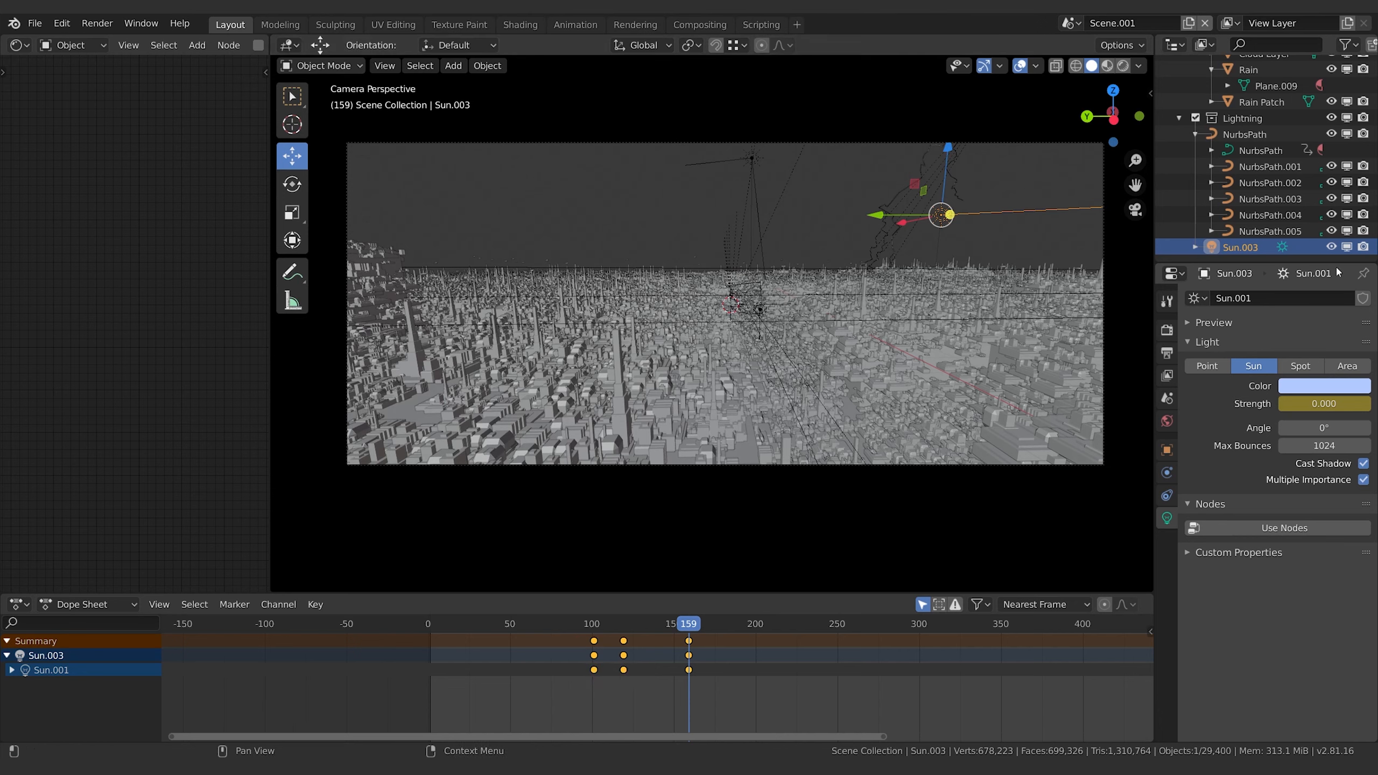
- Preview the lightning flash over the city at frame 124 in rendered shading
key(z)
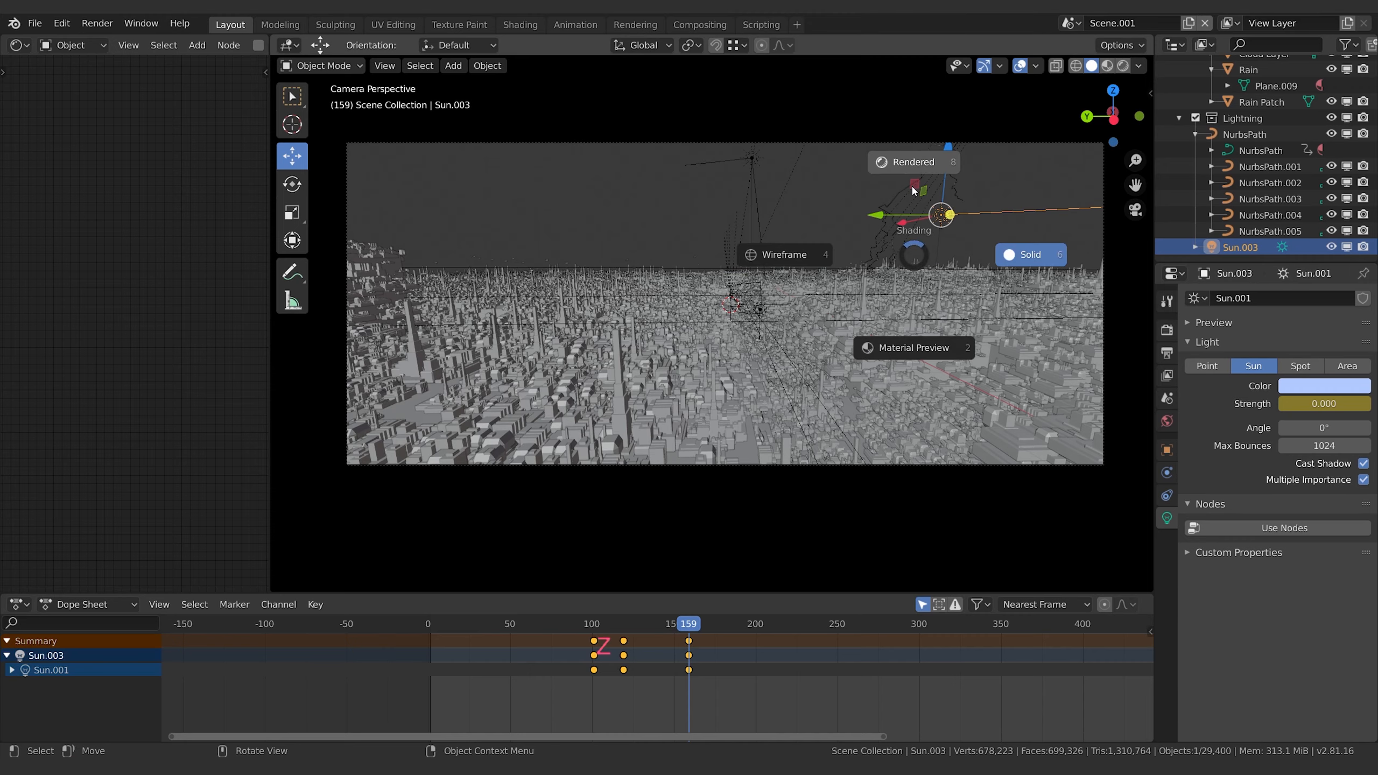
click(911, 185)
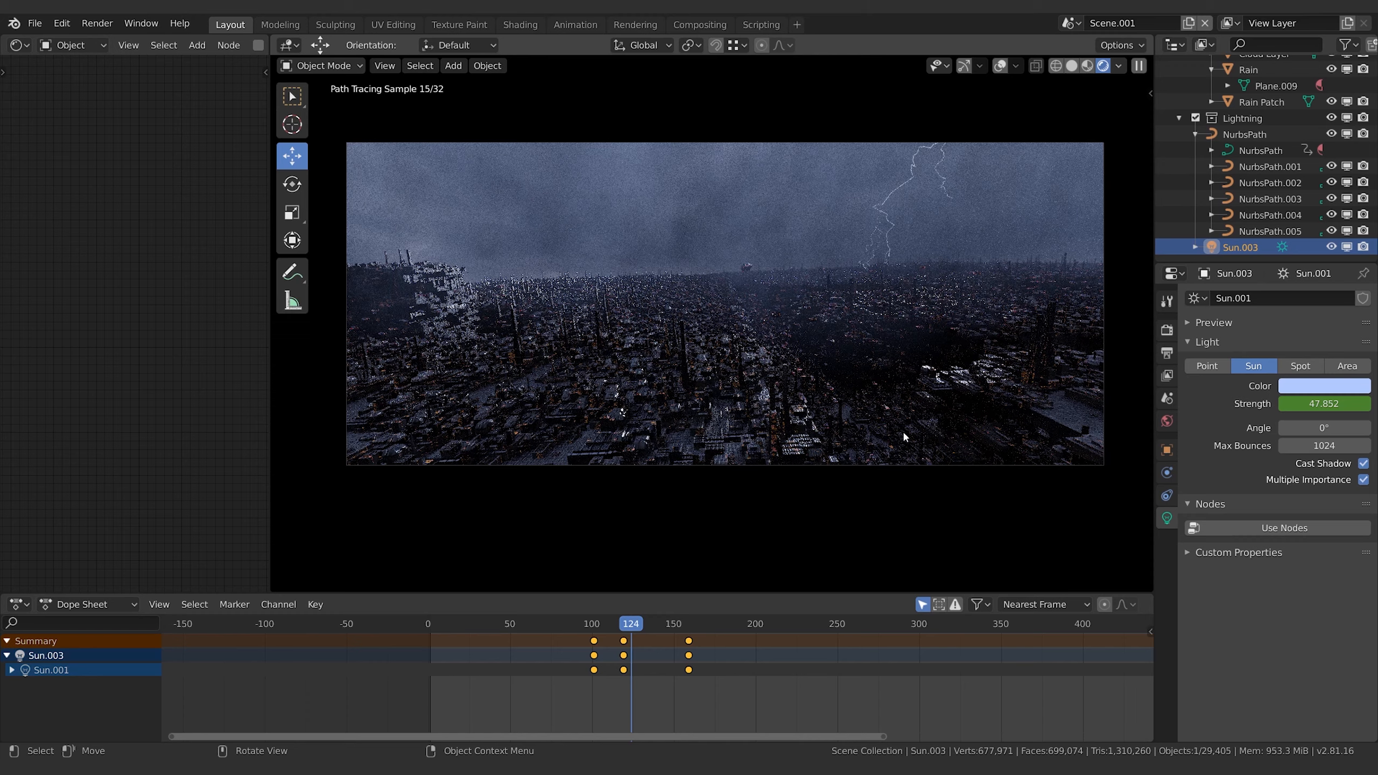
key(z)
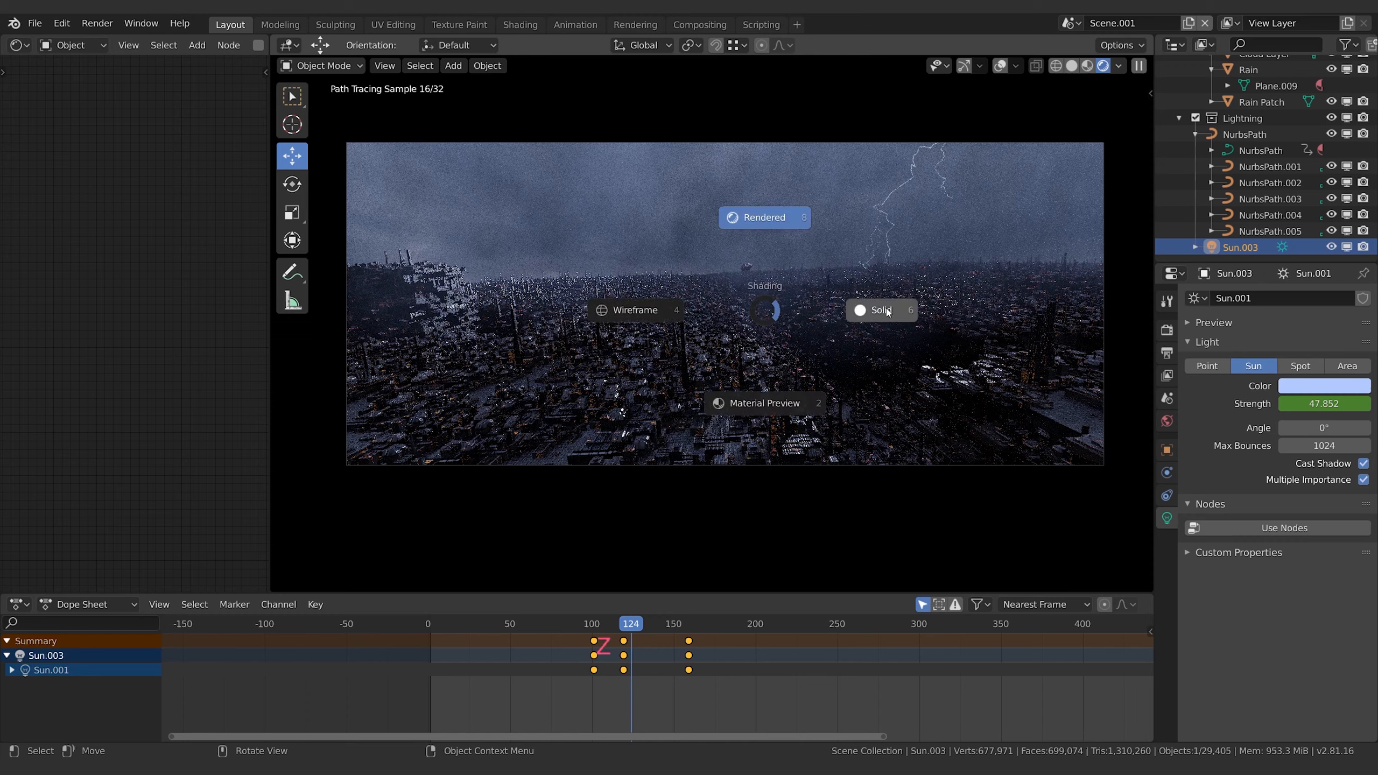
- Switch the scene's render engine from Cycles to Eevee and collapse the Lightning collection in the outliner
click(1170, 336)
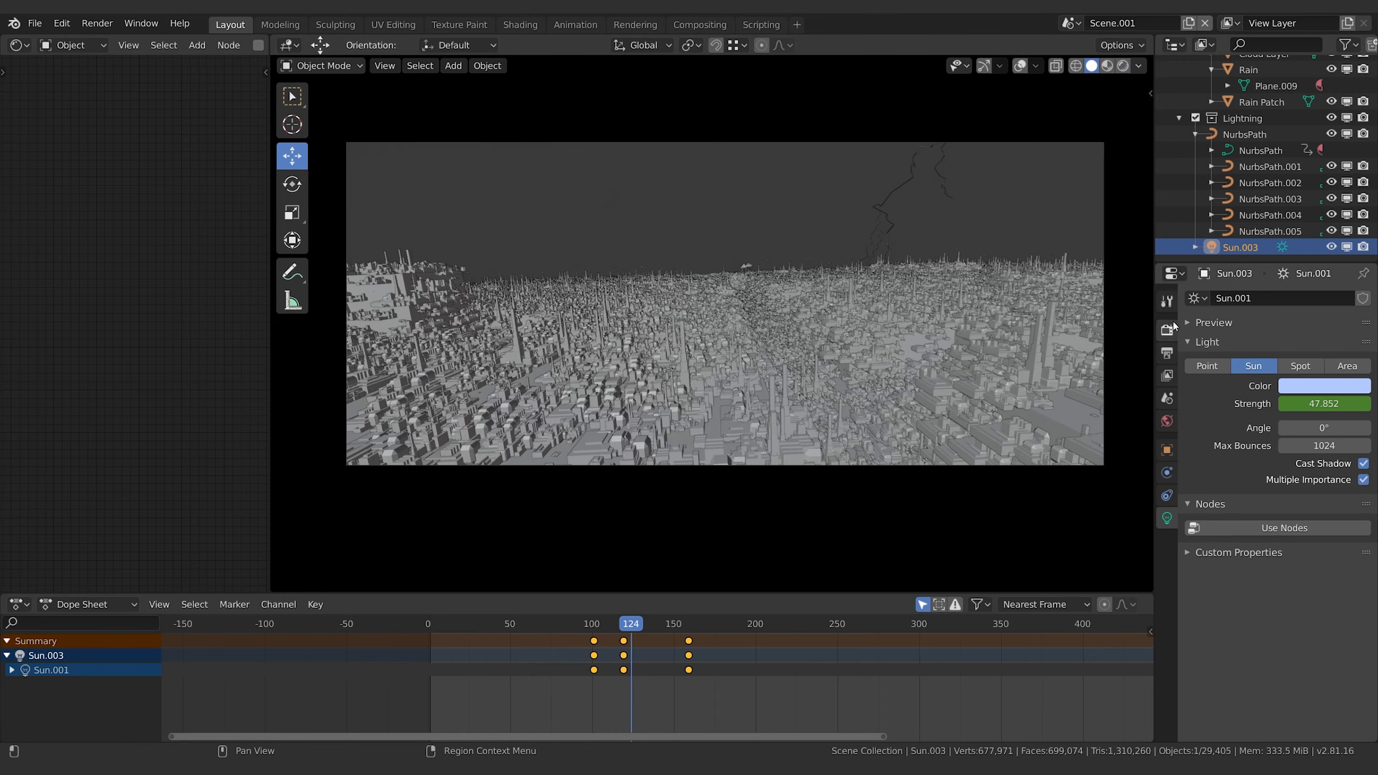
click(1178, 118)
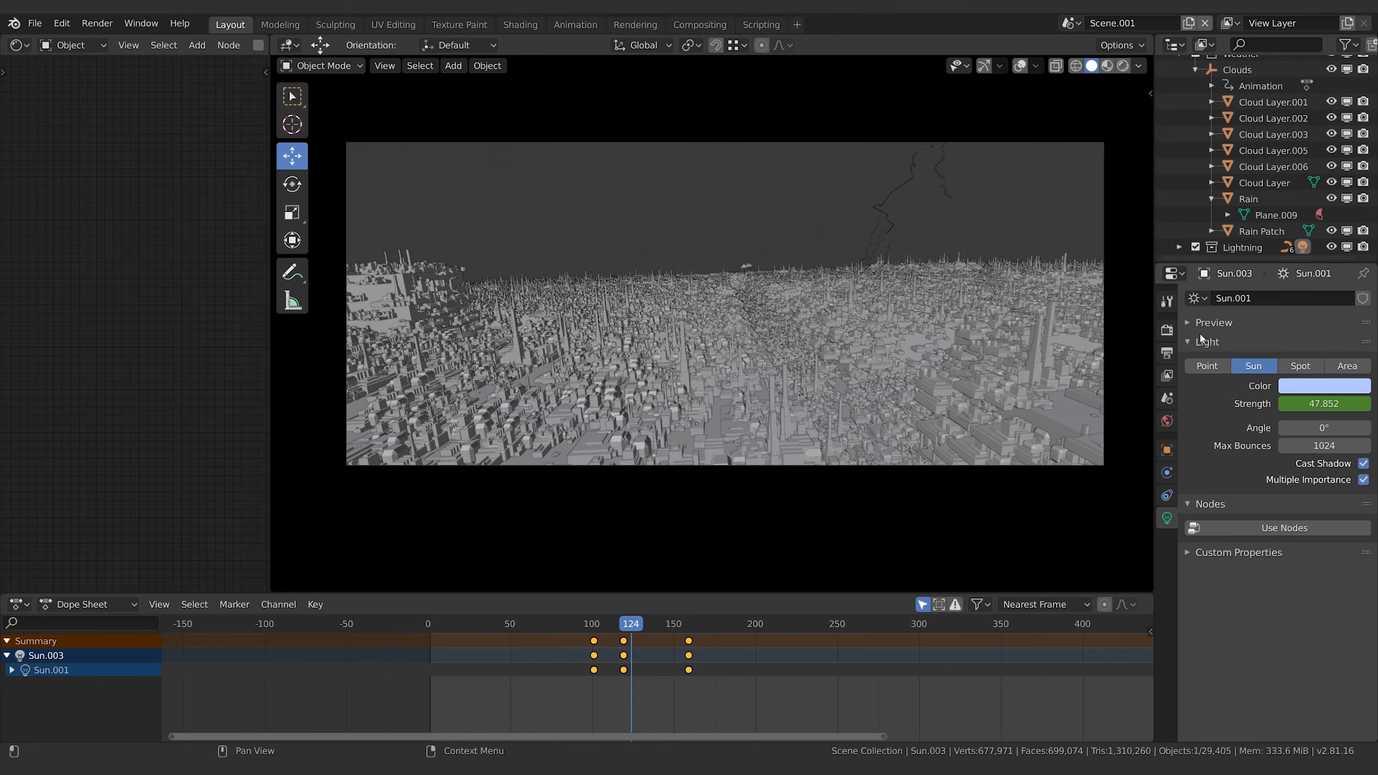
click(1313, 298)
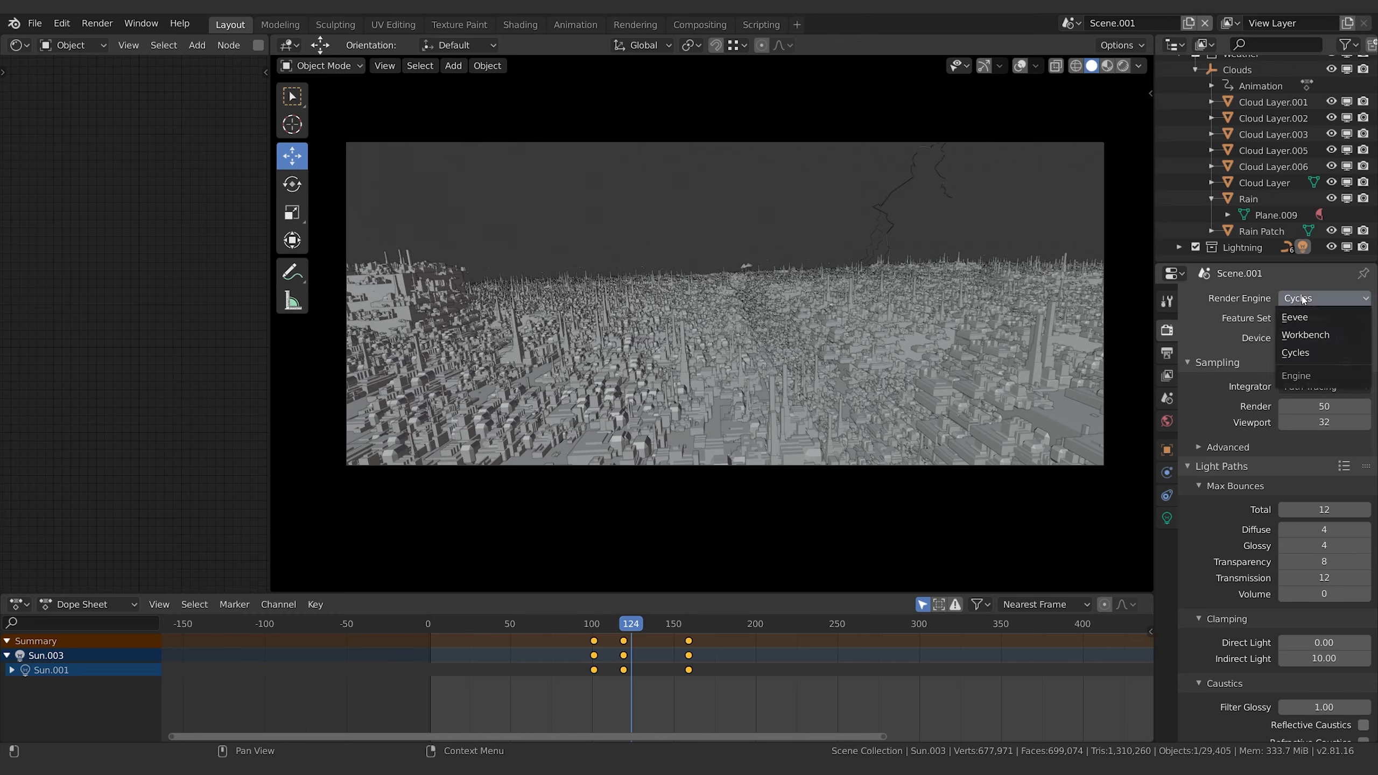
click(1312, 317)
- Exclude the Traffic and Platform collections from the view layer and preview the simplified scene in rendered shading
scroll(1272, 148, up, 5)
click(1179, 160)
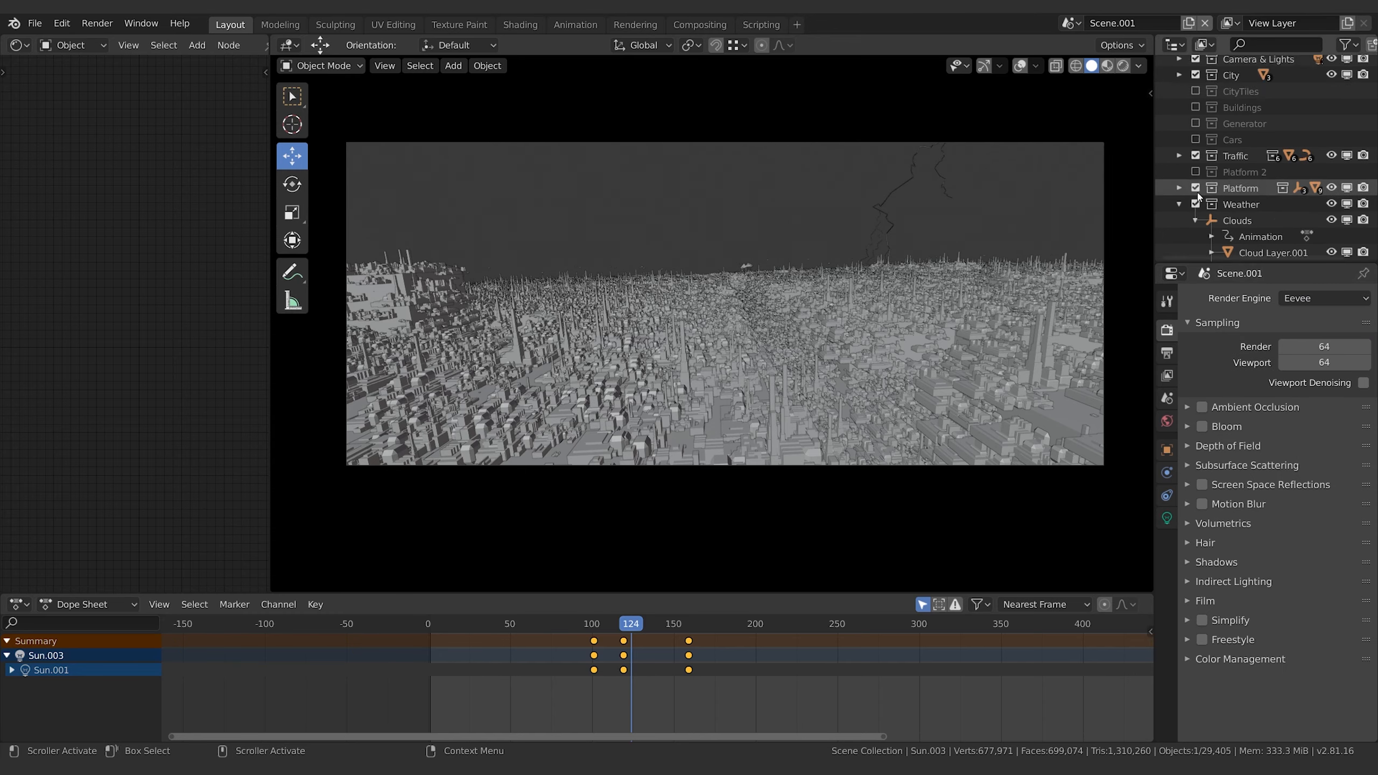
click(1196, 177)
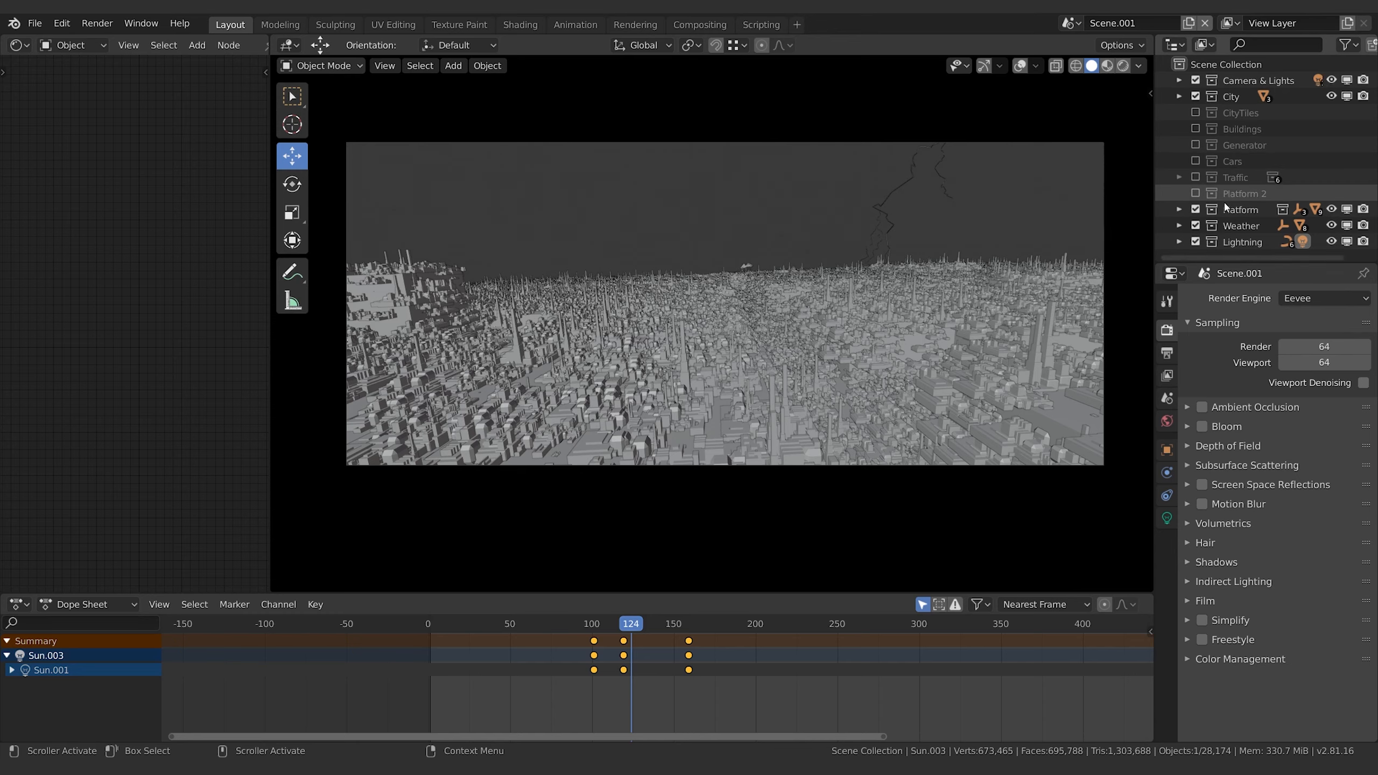
click(1195, 210)
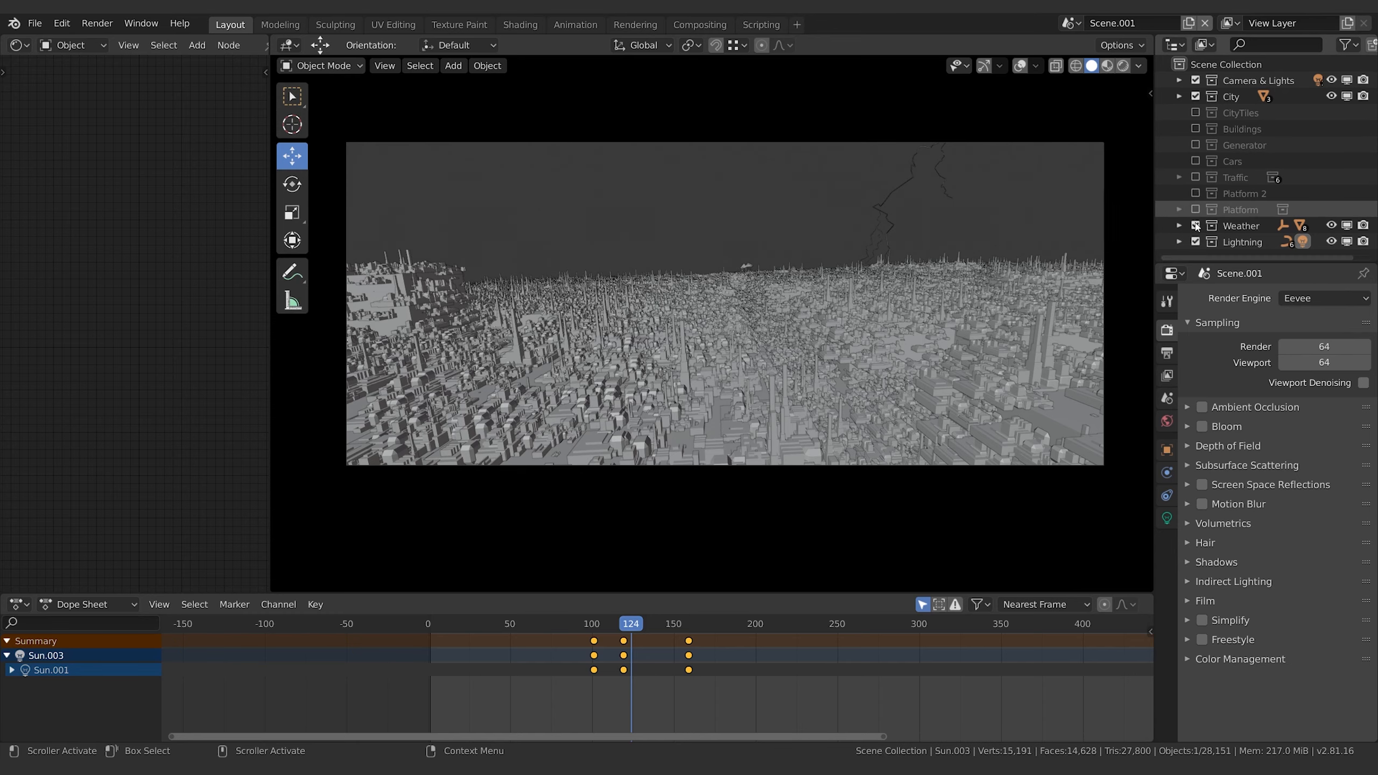
key(z)
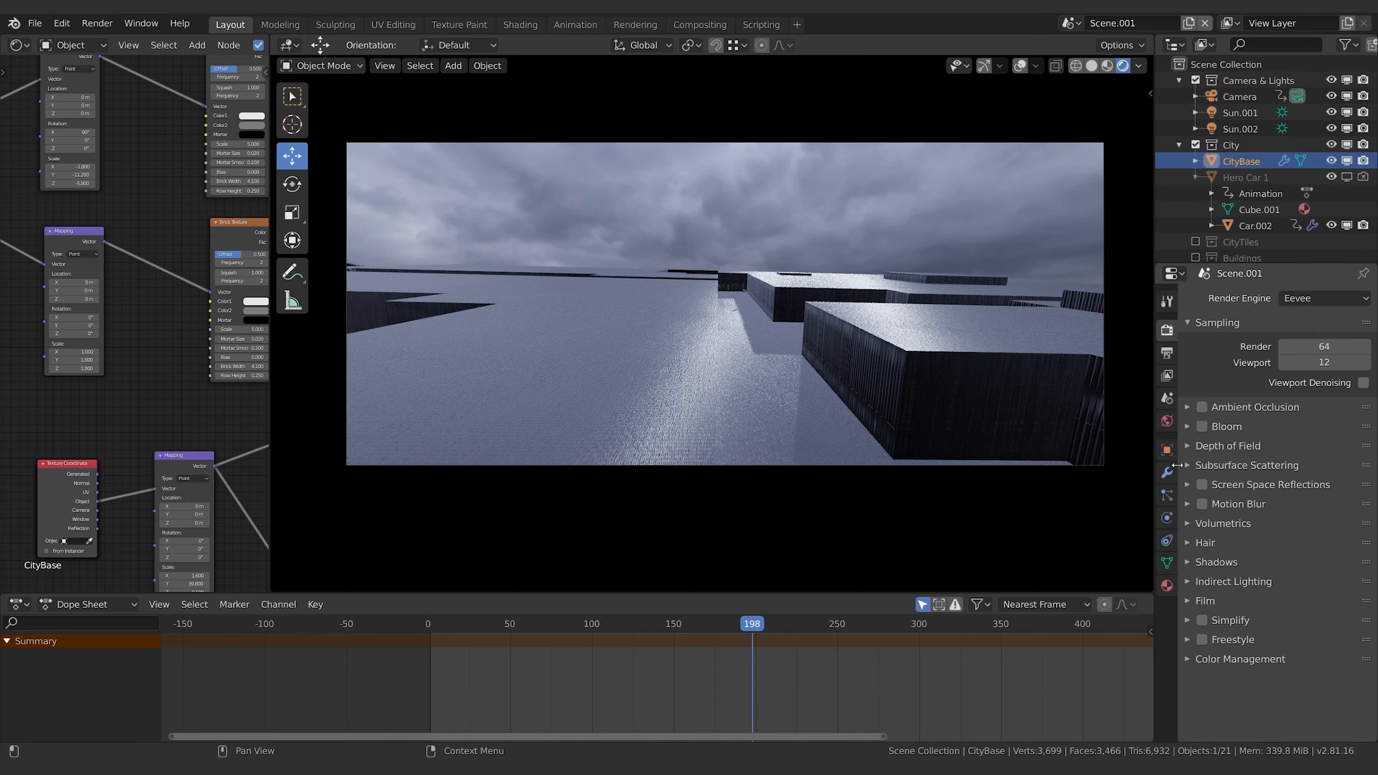
- Show CityBase's particle settings, replace the Dope Sheet with a Timeline, and play the animation from frame 1
click(1167, 495)
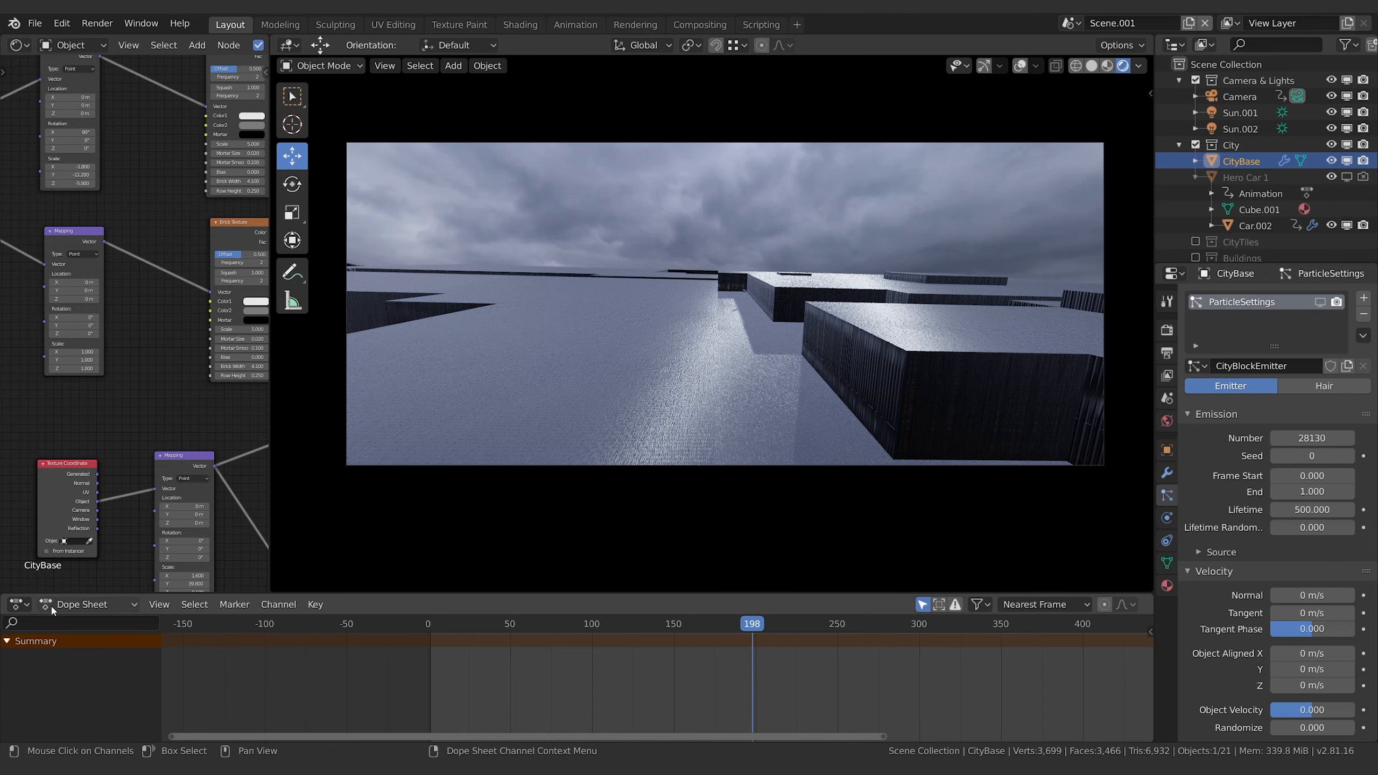
click(82, 604)
click(19, 604)
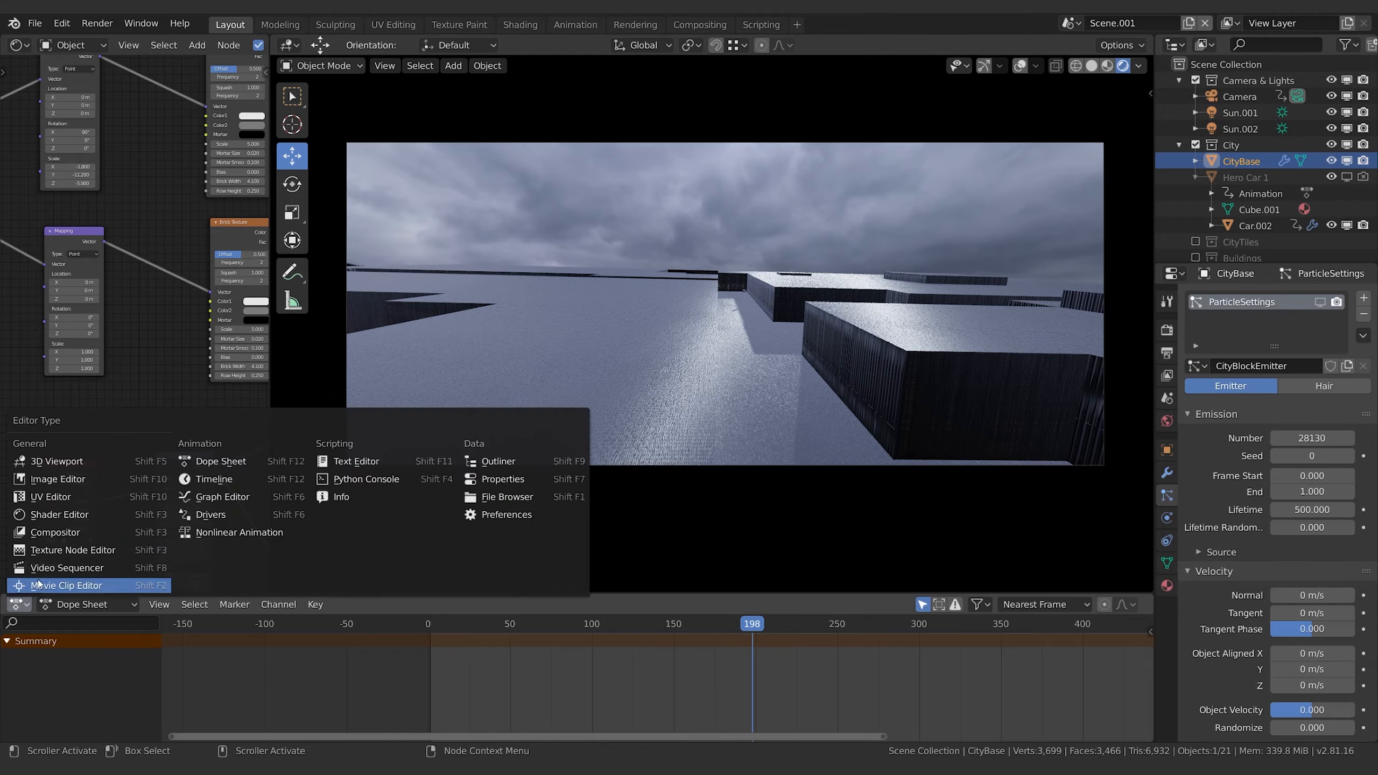
click(217, 480)
click(536, 603)
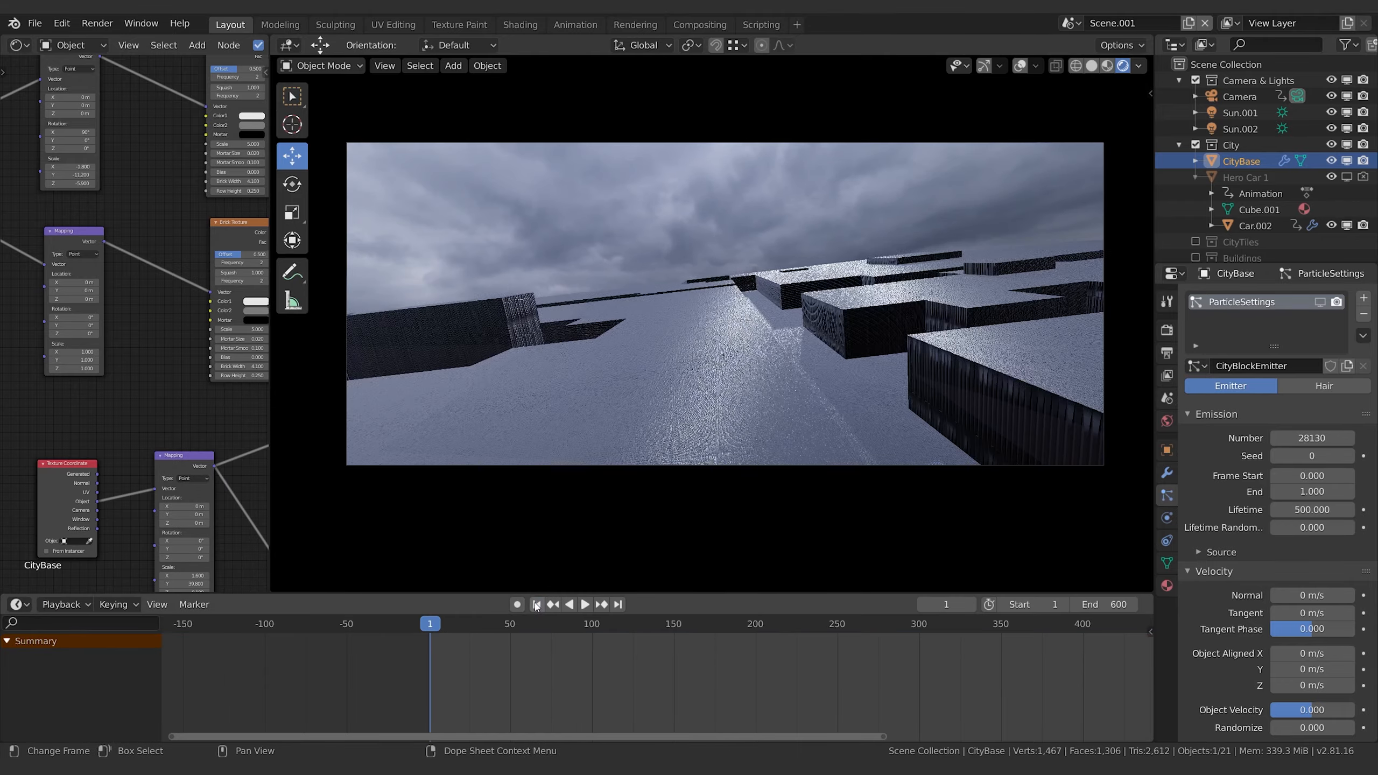
key(space)
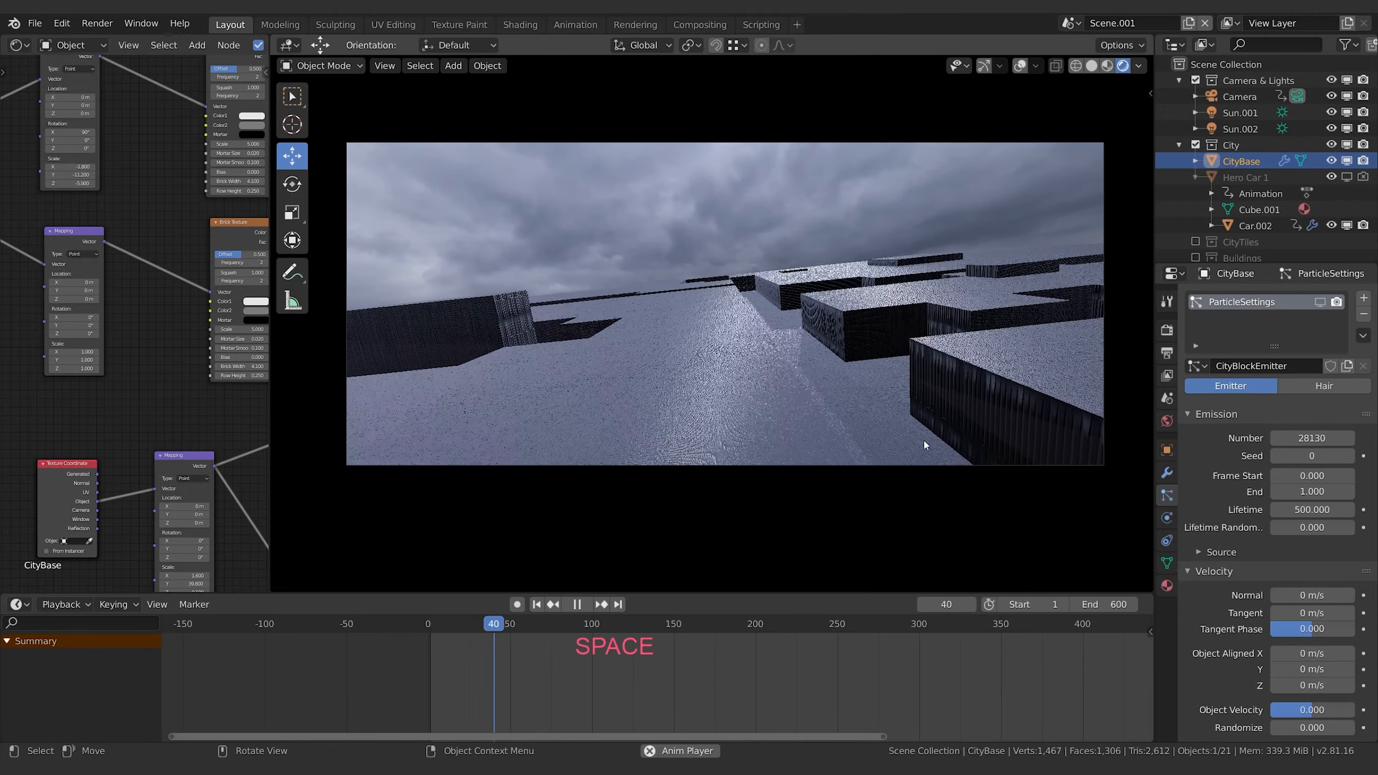